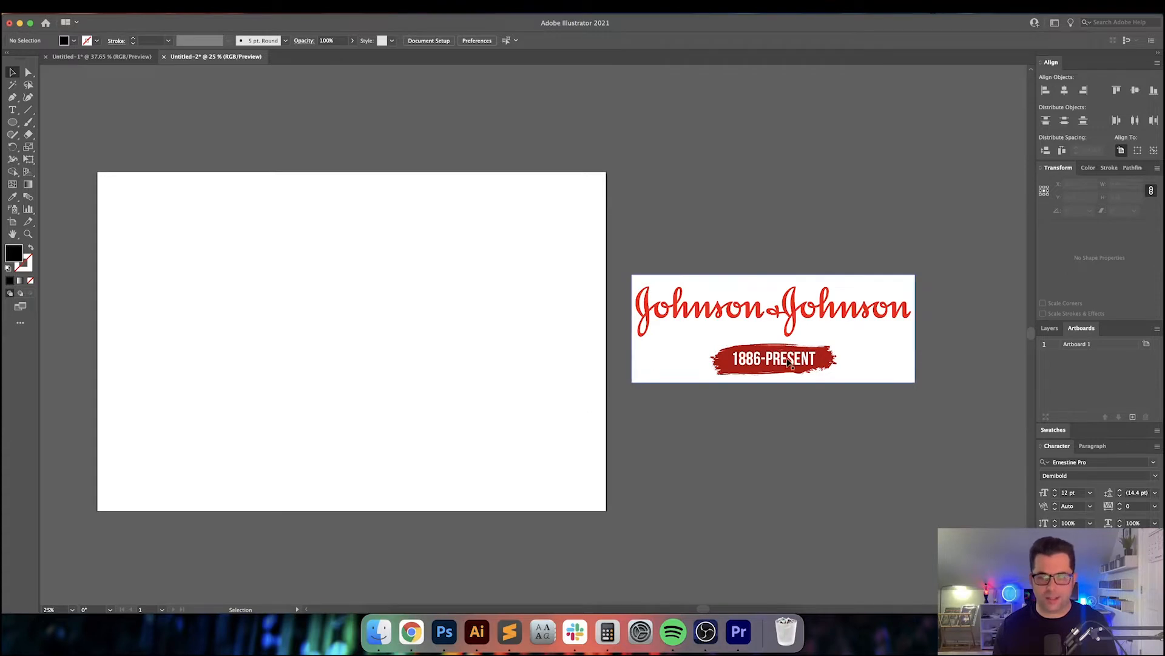
# Step: Switch to the Adobe Fonts page in Chrome and filter the font list to the Script classification
pyautogui.hscroll(5, 788, 362)
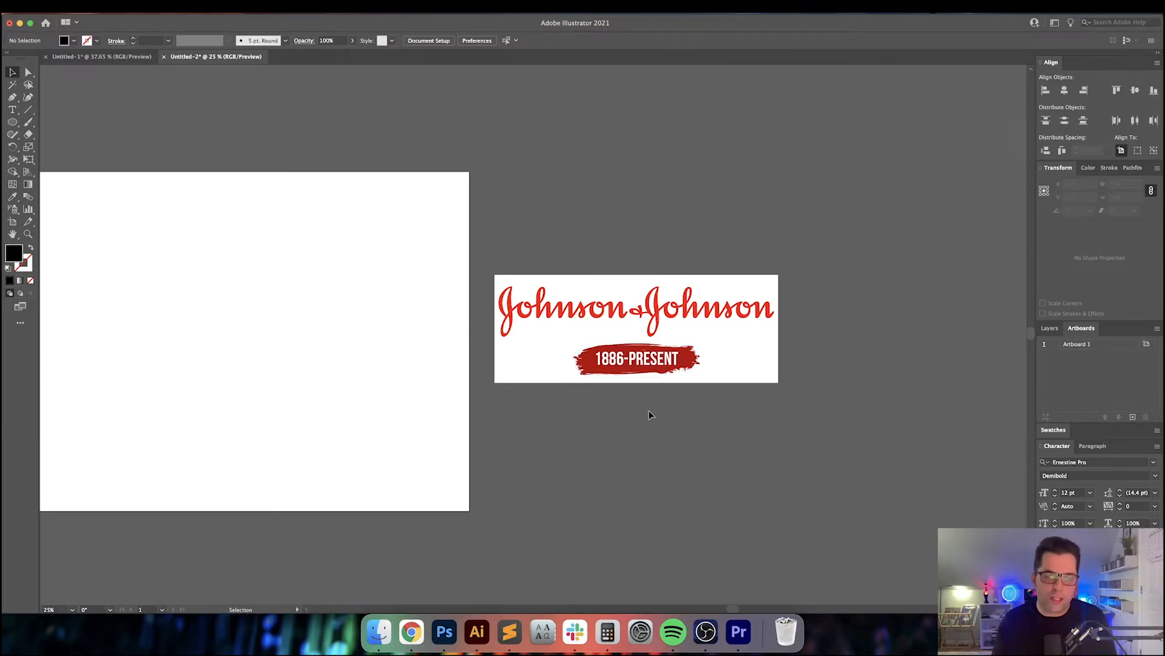
pyautogui.click(411, 632)
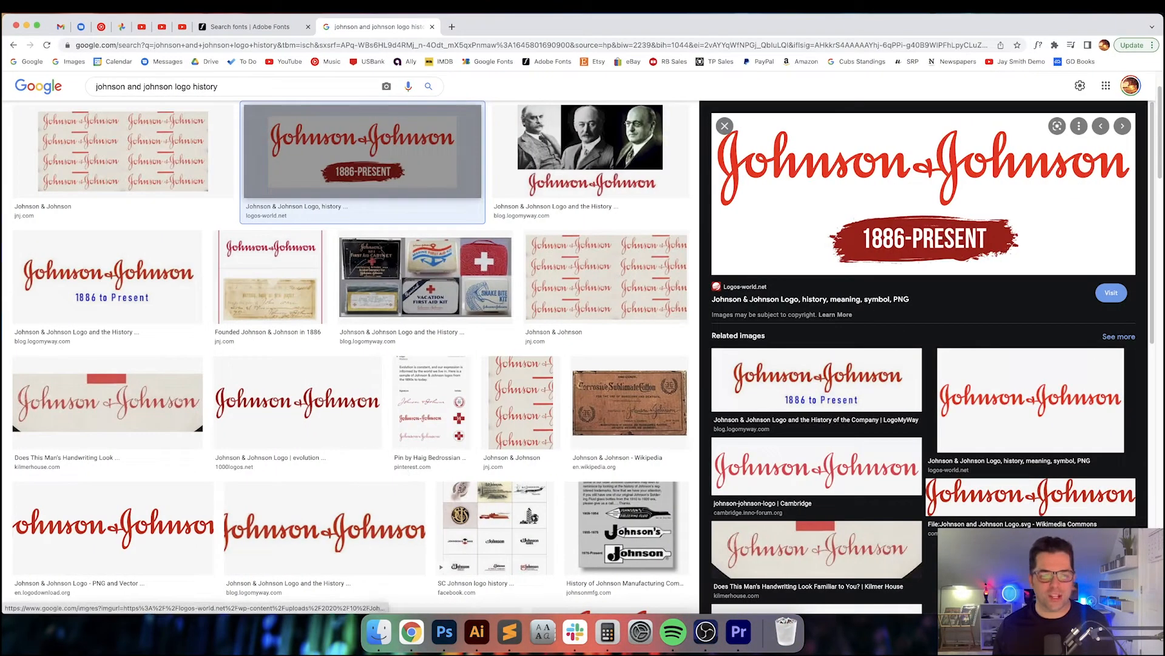
pyautogui.click(242, 29)
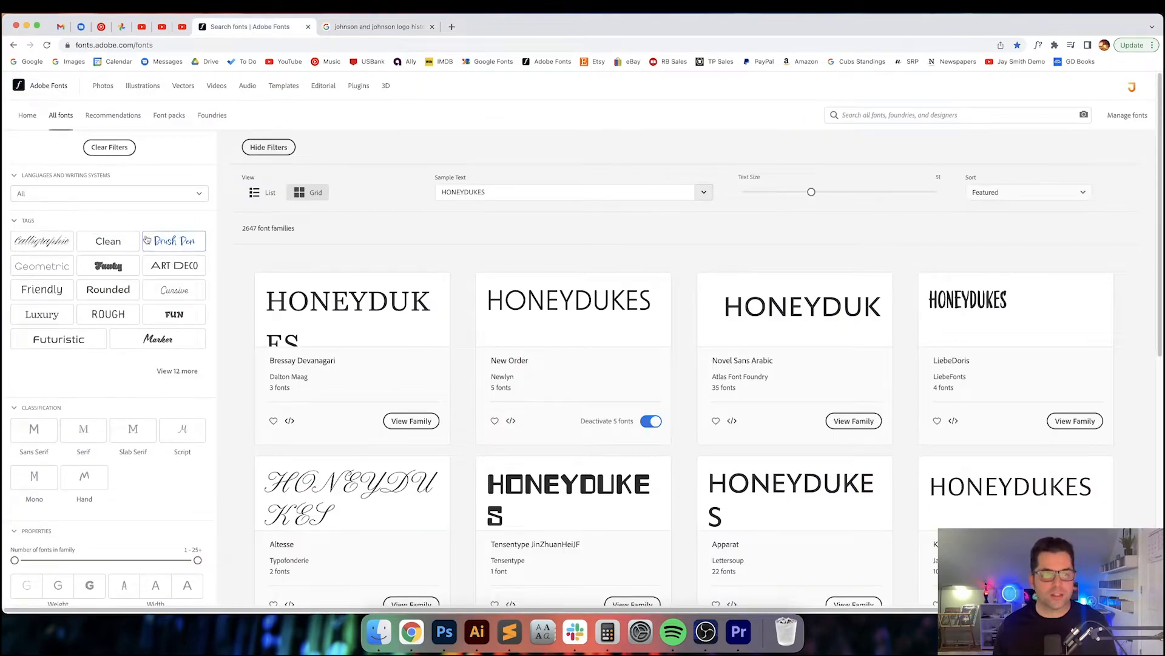
pyautogui.scroll(-5, 170, 255)
pyautogui.click(190, 274)
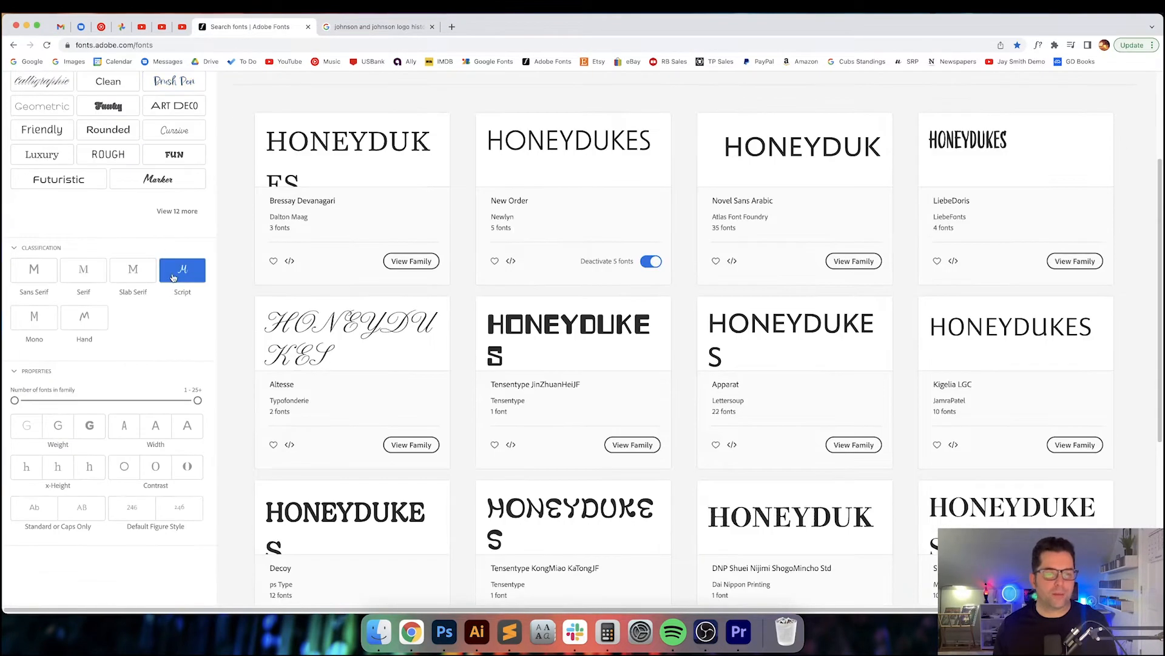
# Step: Set the sample text for the font previews to "Johnson & Johnson"
pyautogui.click(511, 193)
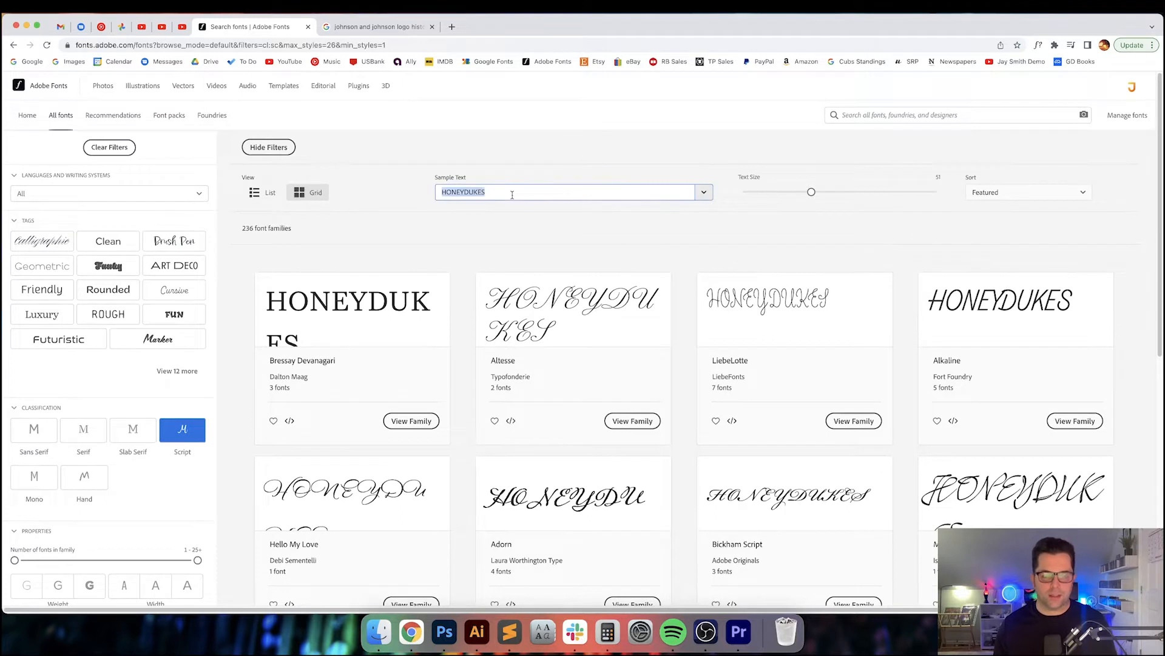
pyautogui.write('Johnson')
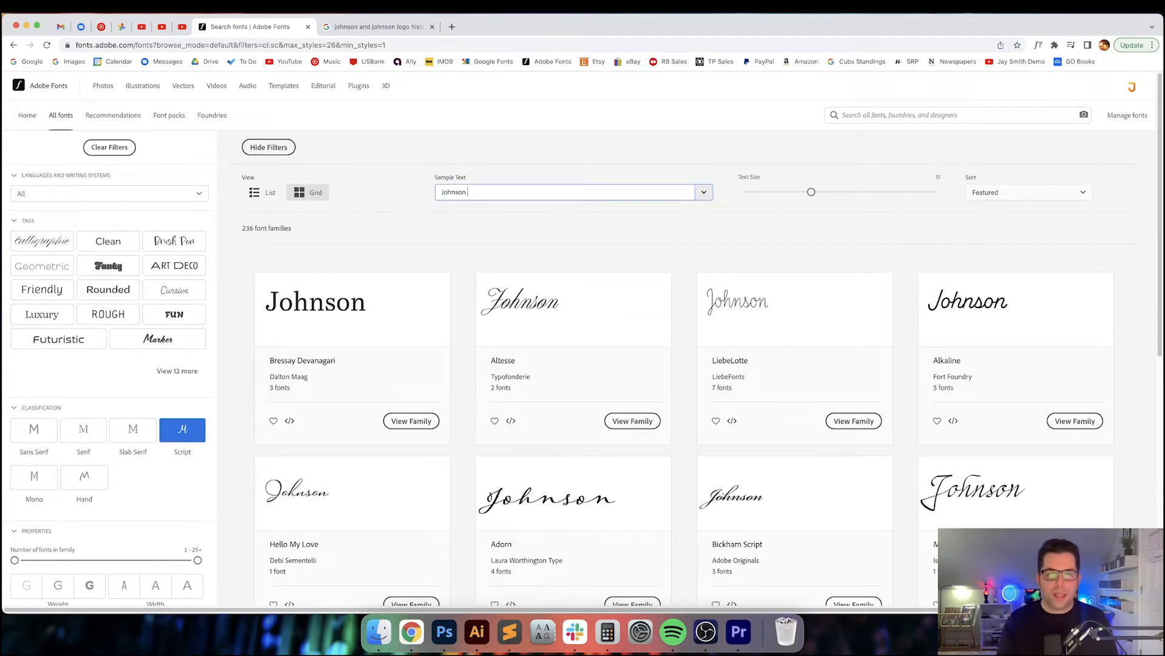
pyautogui.write(' & Johnson')
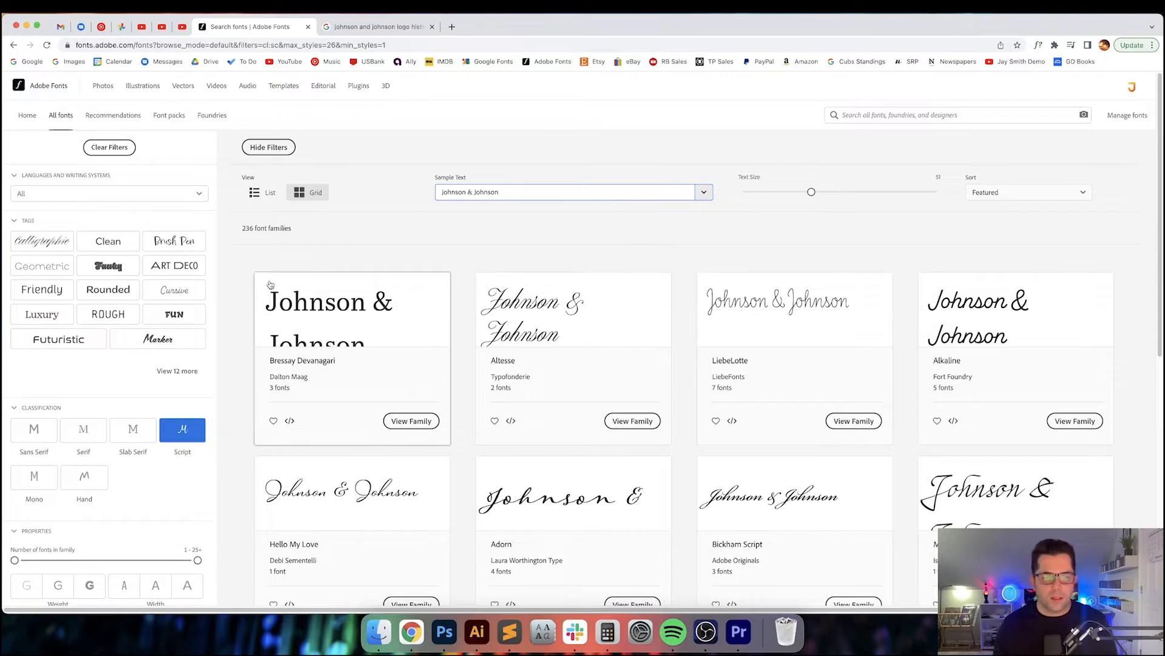
# Step: Examine the script font previews on the first two result pages for letterforms resembling the Johnson & Johnson logo
pyautogui.scroll(-2, 263, 320)
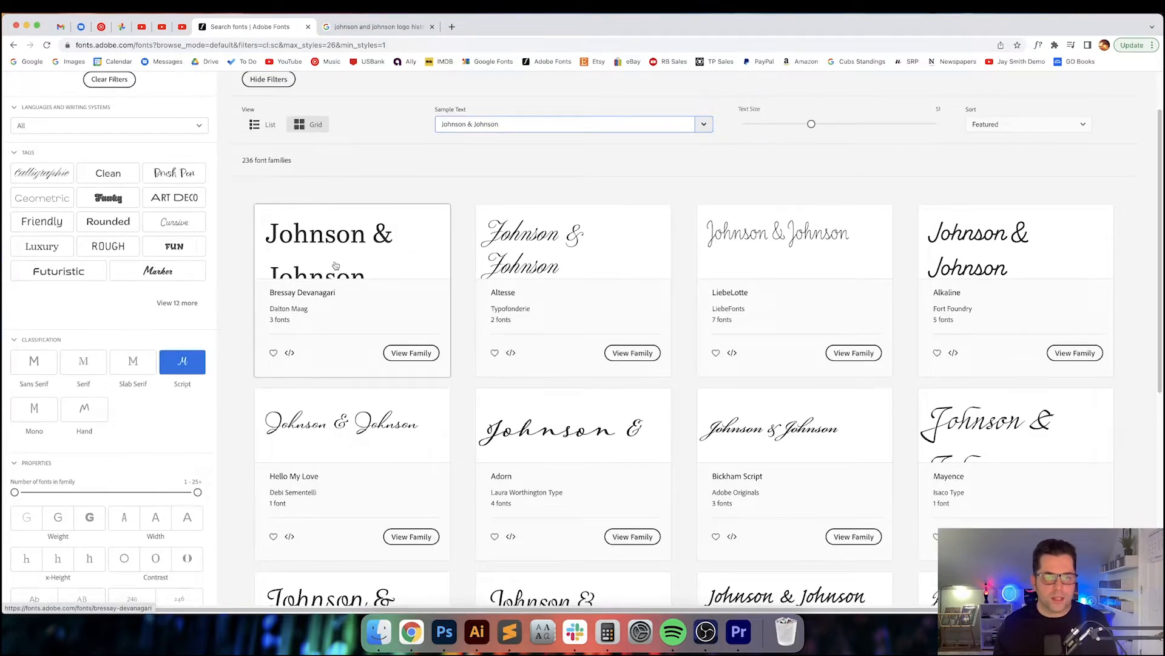
pyautogui.scroll(-2, 338, 307)
pyautogui.scroll(-5, 340, 311)
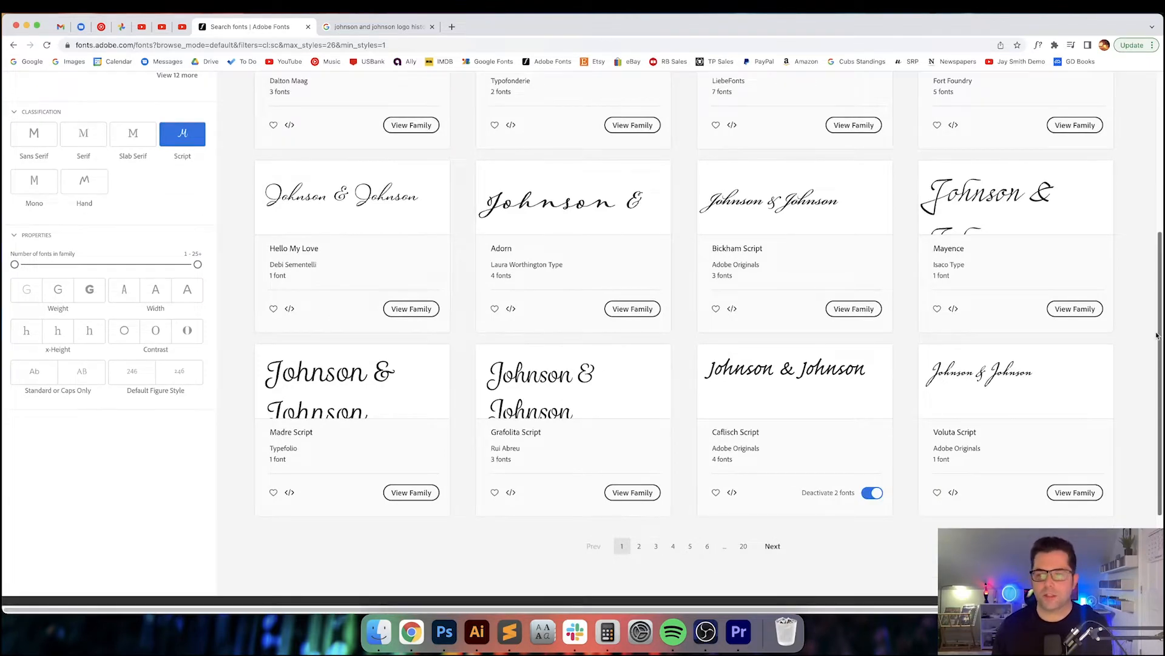
pyautogui.moveTo(1158, 333); pyautogui.dragTo(1148, 238)
pyautogui.scroll(-5, 1147, 261)
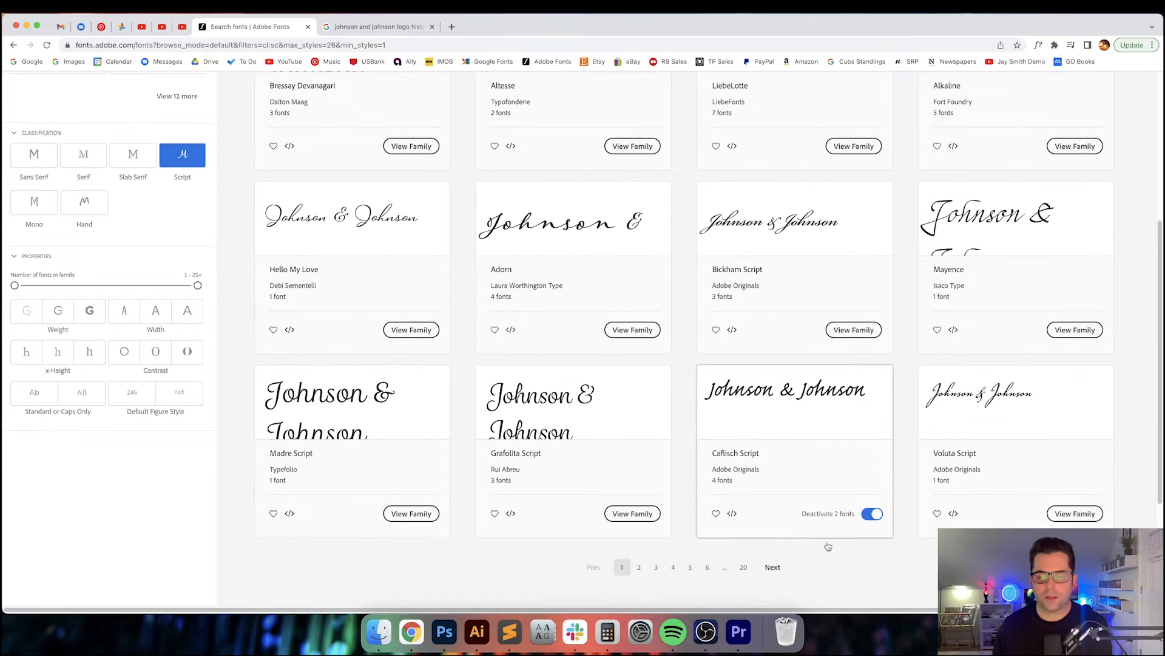
pyautogui.click(772, 567)
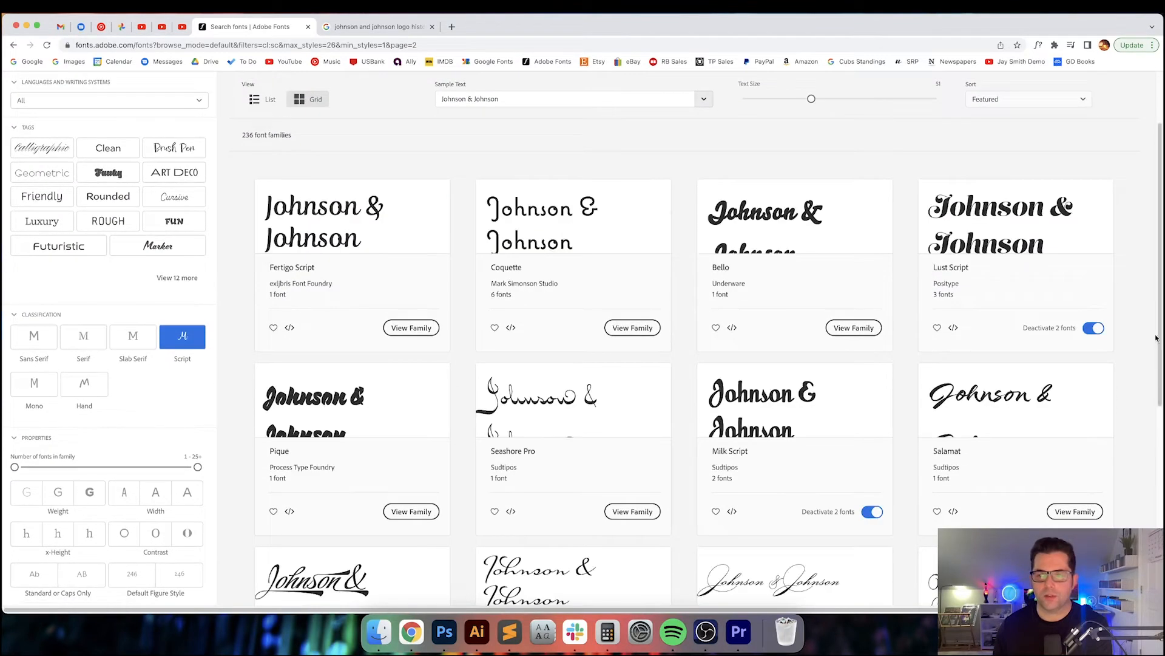
pyautogui.moveTo(1161, 344); pyautogui.dragTo(1161, 353)
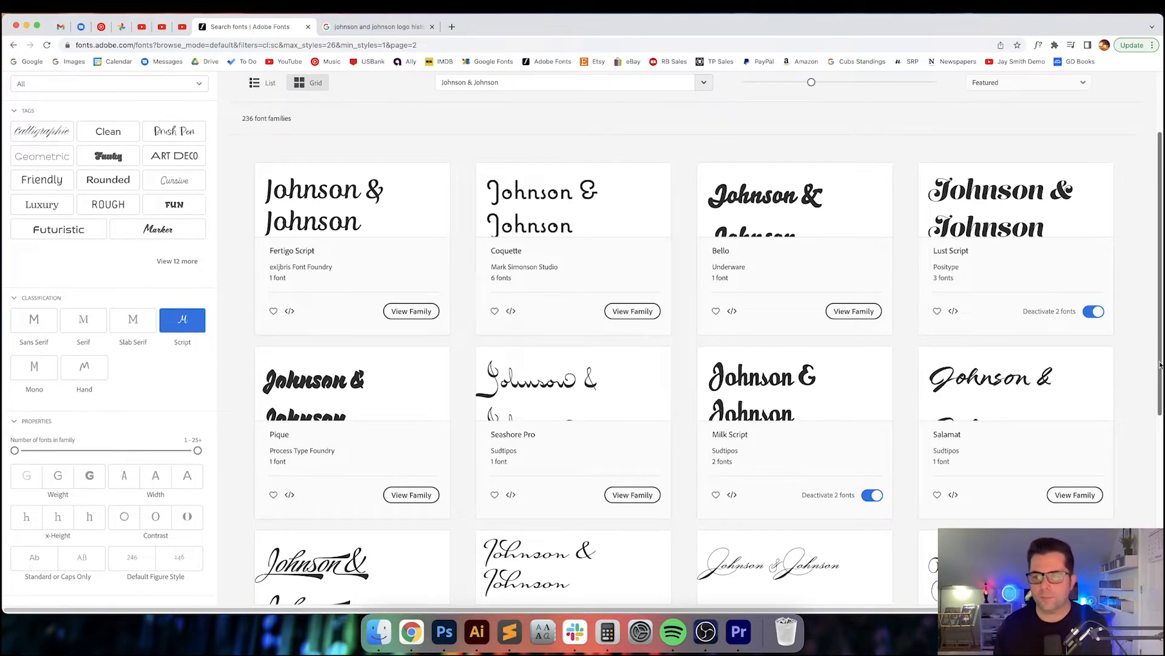
pyautogui.scroll(-2, 1160, 364)
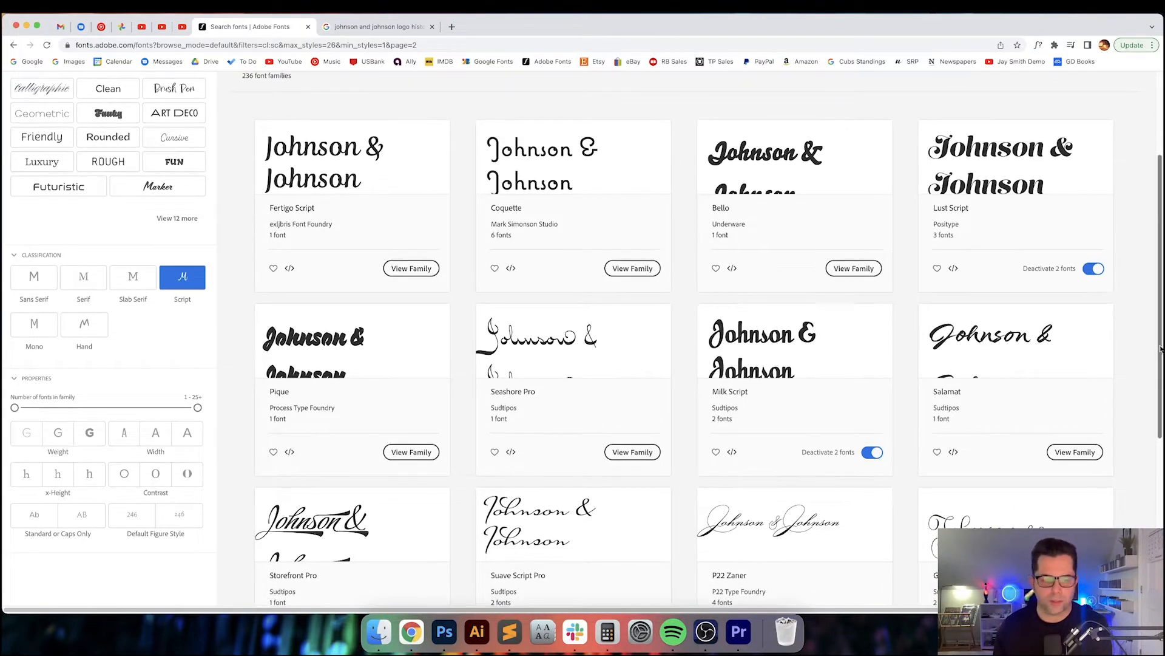
pyautogui.scroll(-5, 829, 538)
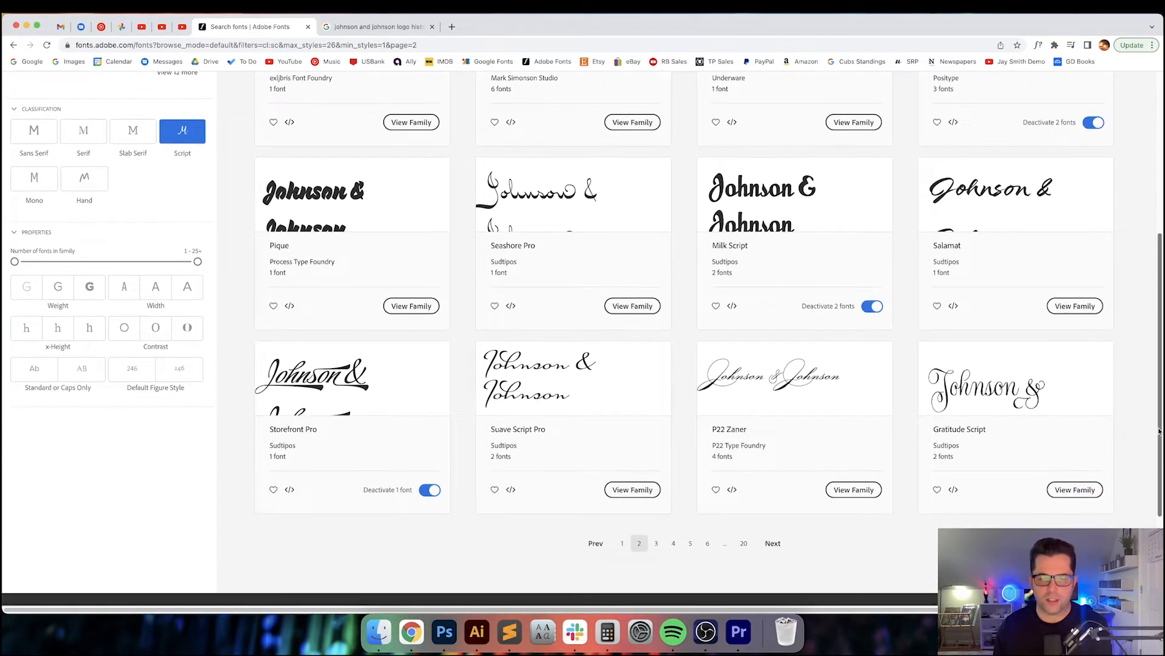
# Step: Open the third page of script fonts and reduce the preview text size to 40
pyautogui.click(773, 542)
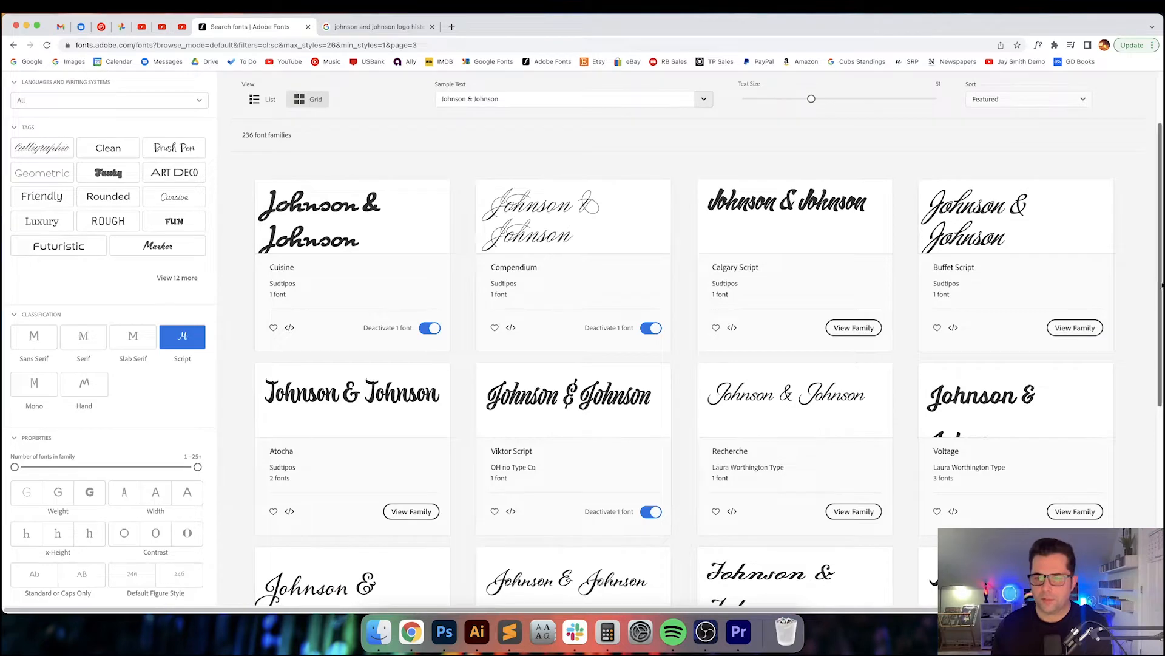
pyautogui.moveTo(1162, 287)
pyautogui.mouseDown()
pyautogui.moveTo(1161, 335)
pyautogui.moveTo(1161, 295)
pyautogui.mouseUp()
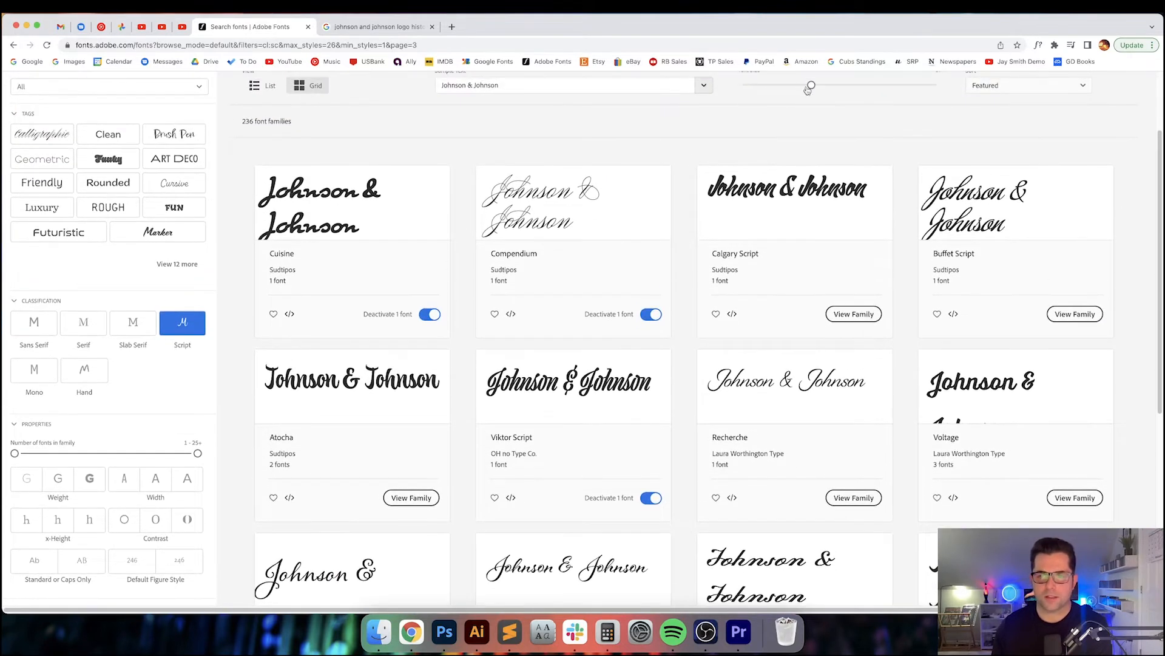
pyautogui.moveTo(811, 87); pyautogui.dragTo(792, 86)
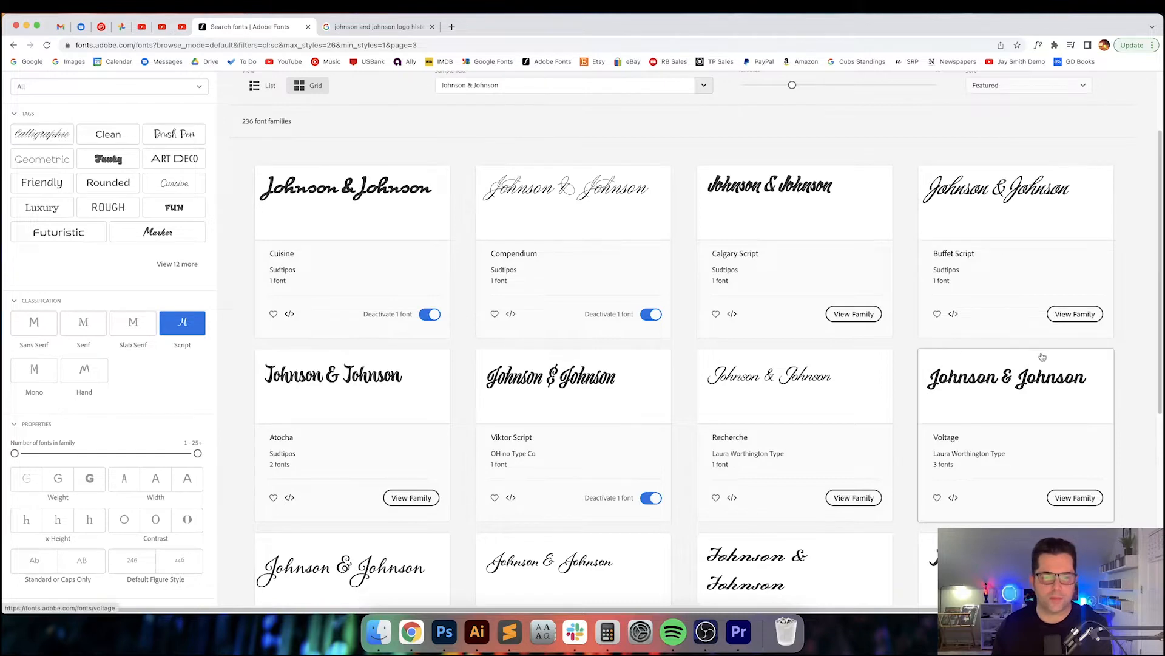
# Step: Examine the rest of page 3 and the script font previews on pages 4 to 8 for a match to the logo
pyautogui.moveTo(1158, 311); pyautogui.dragTo(1141, 435)
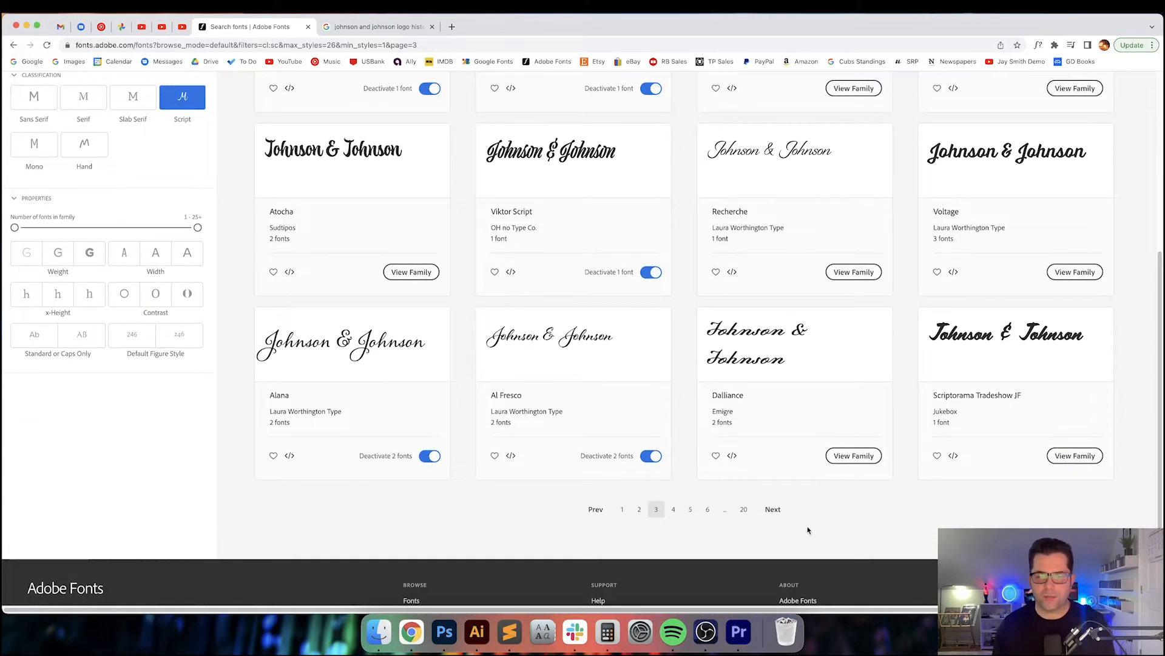
pyautogui.click(772, 509)
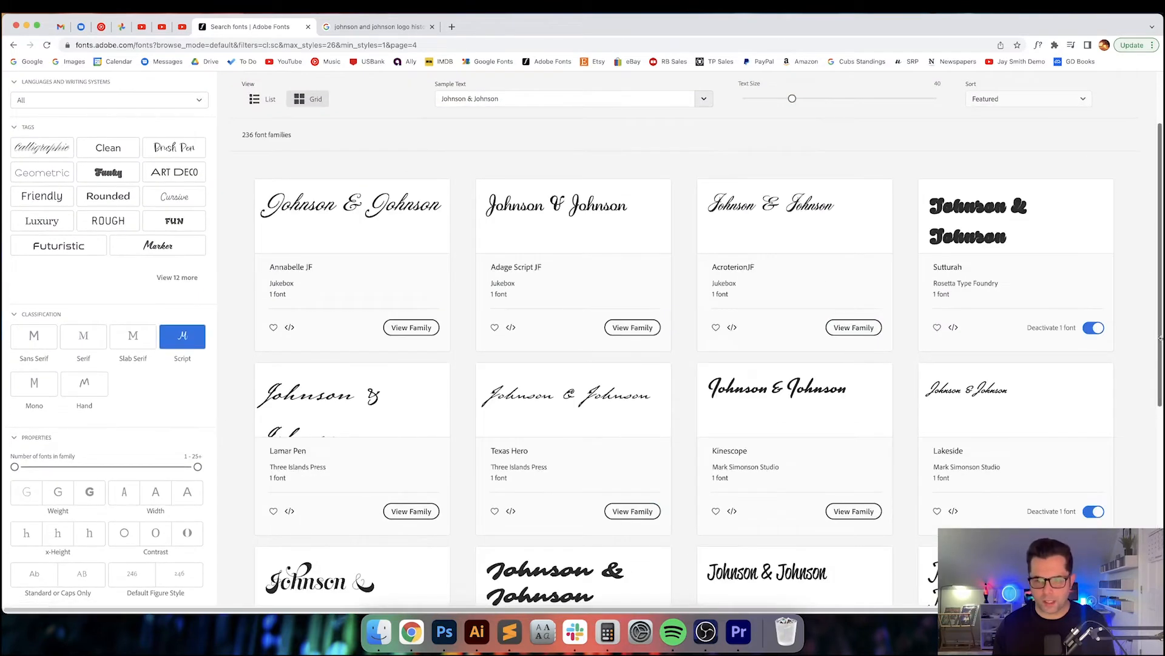
pyautogui.moveTo(1160, 349); pyautogui.dragTo(1159, 367)
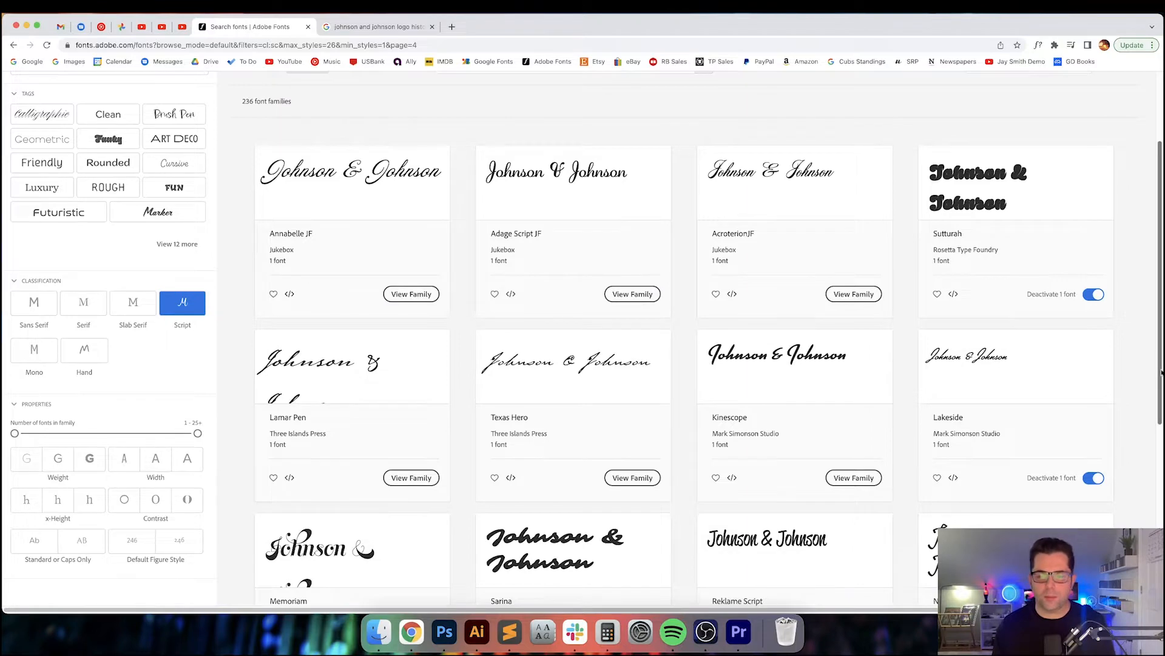
pyautogui.scroll(-5, 845, 518)
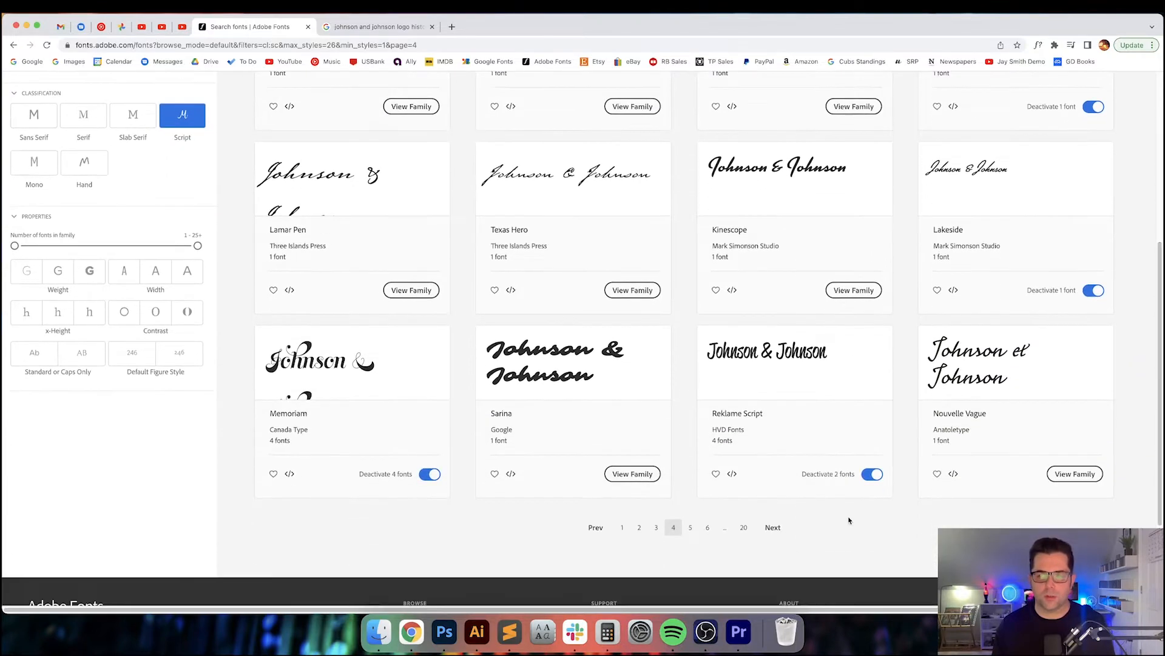
pyautogui.click(773, 527)
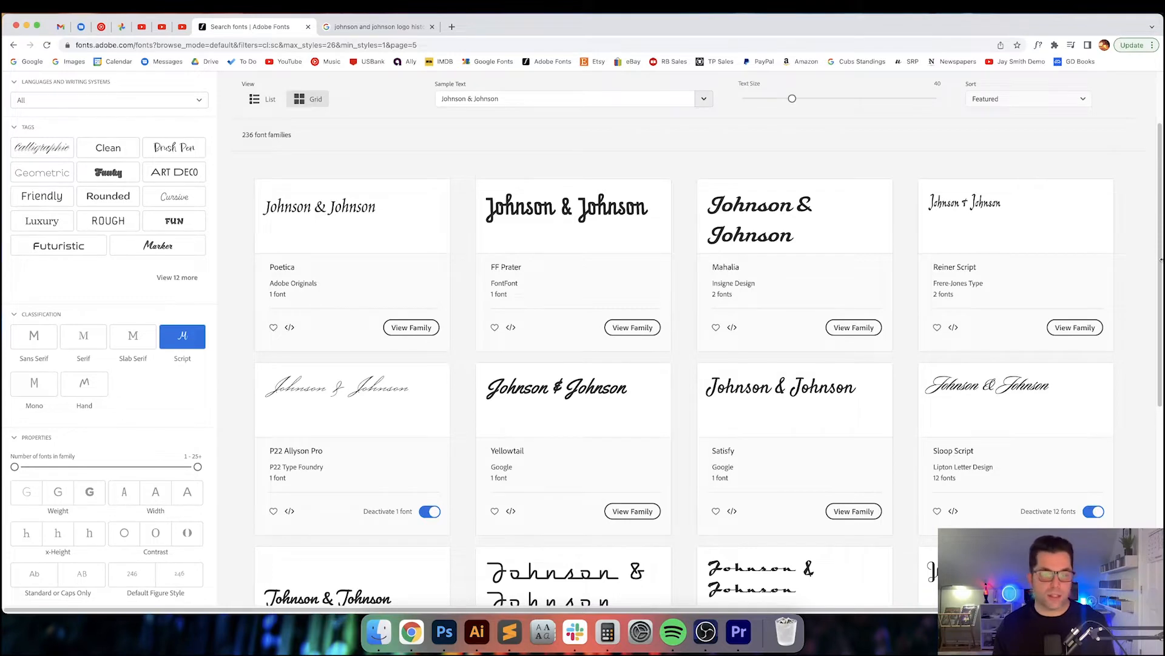
pyautogui.moveTo(1162, 260); pyautogui.dragTo(1144, 413)
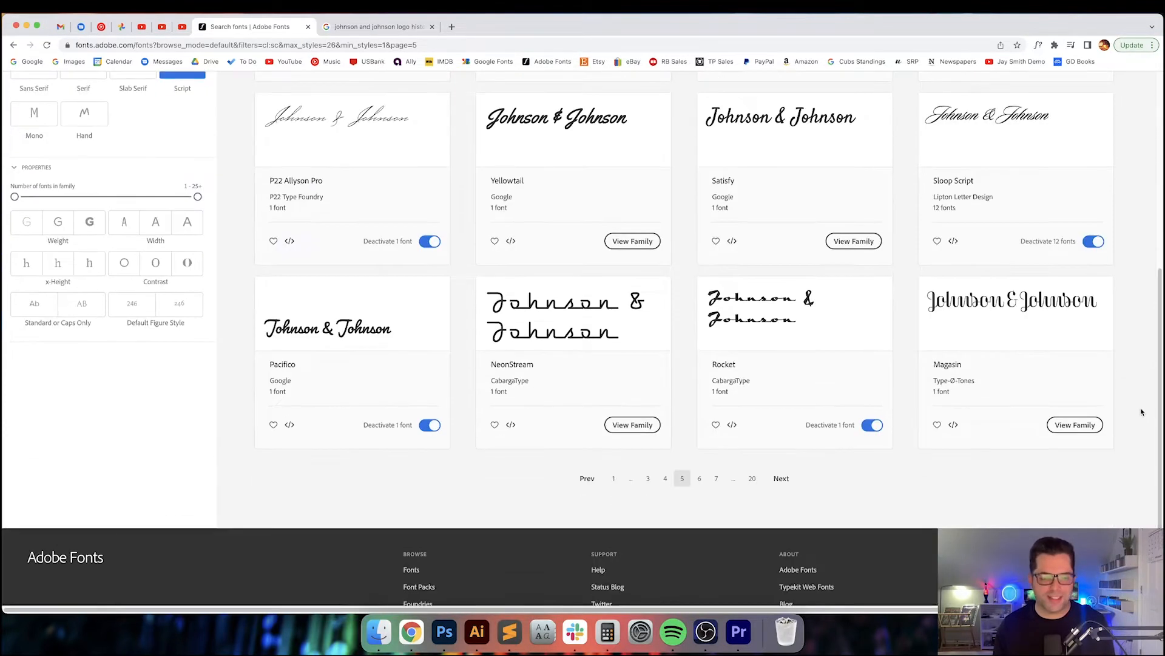
pyautogui.click(783, 478)
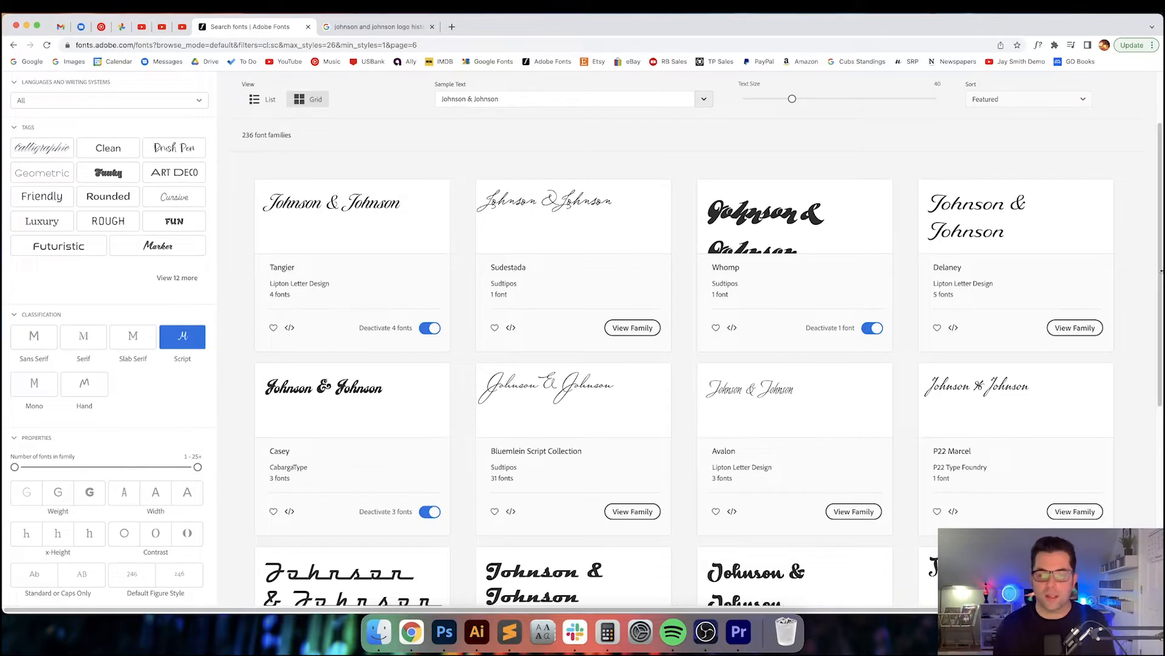
pyautogui.scroll(-5, 1161, 271)
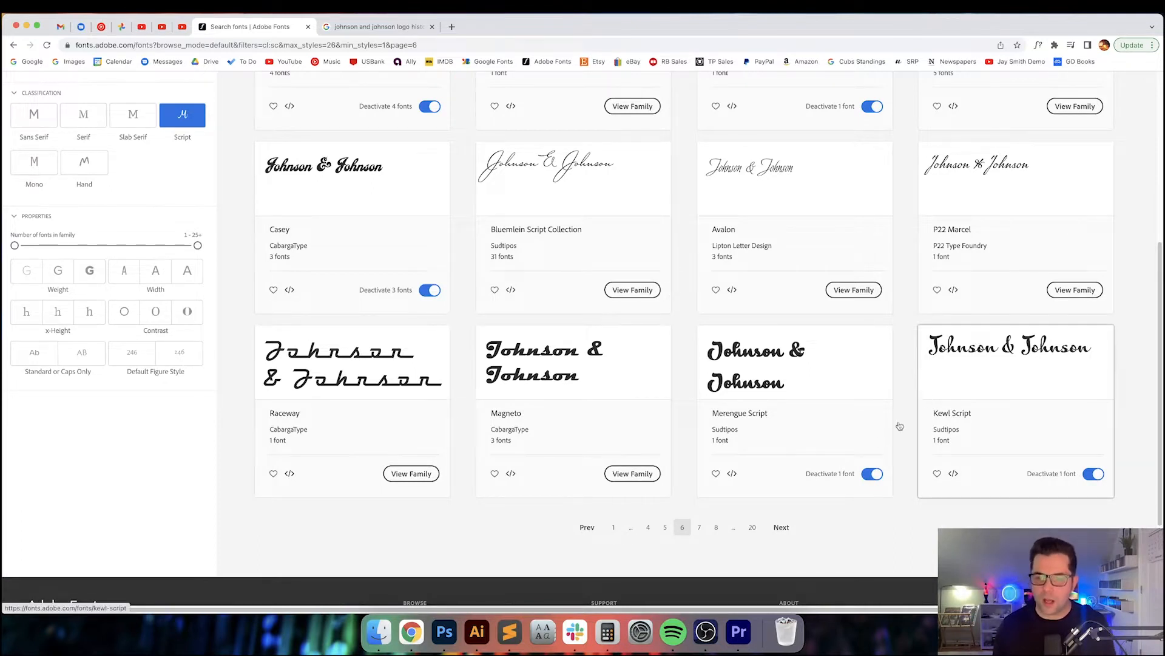
pyautogui.click(782, 525)
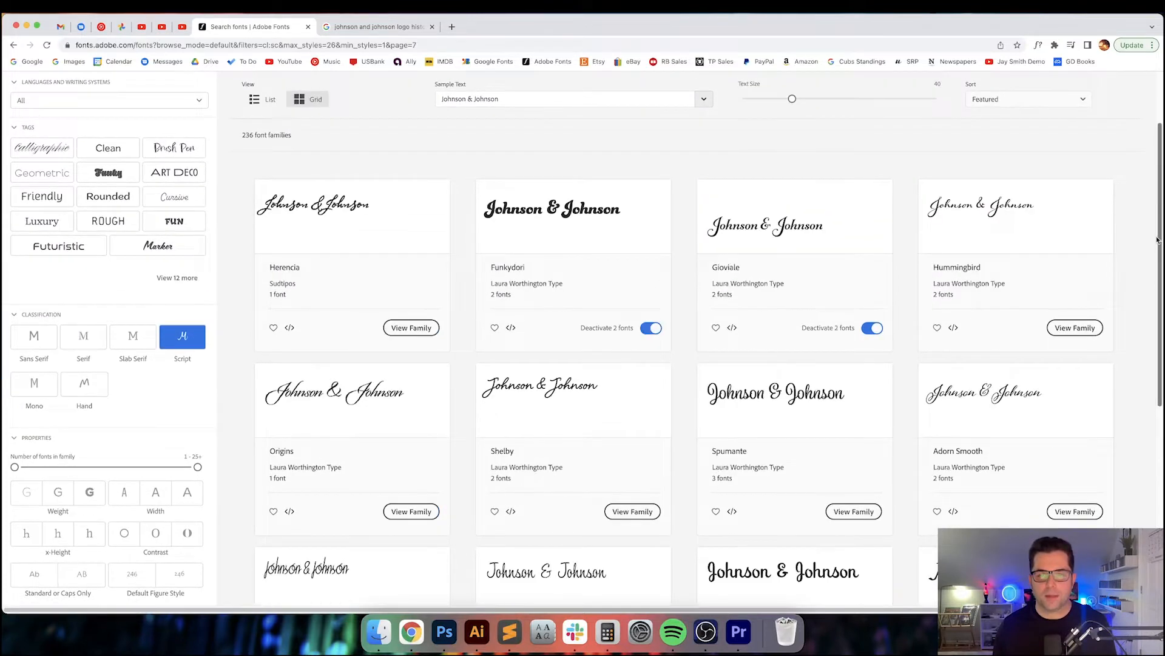
pyautogui.moveTo(1157, 242); pyautogui.dragTo(1134, 300)
pyautogui.scroll(-5, 1129, 312)
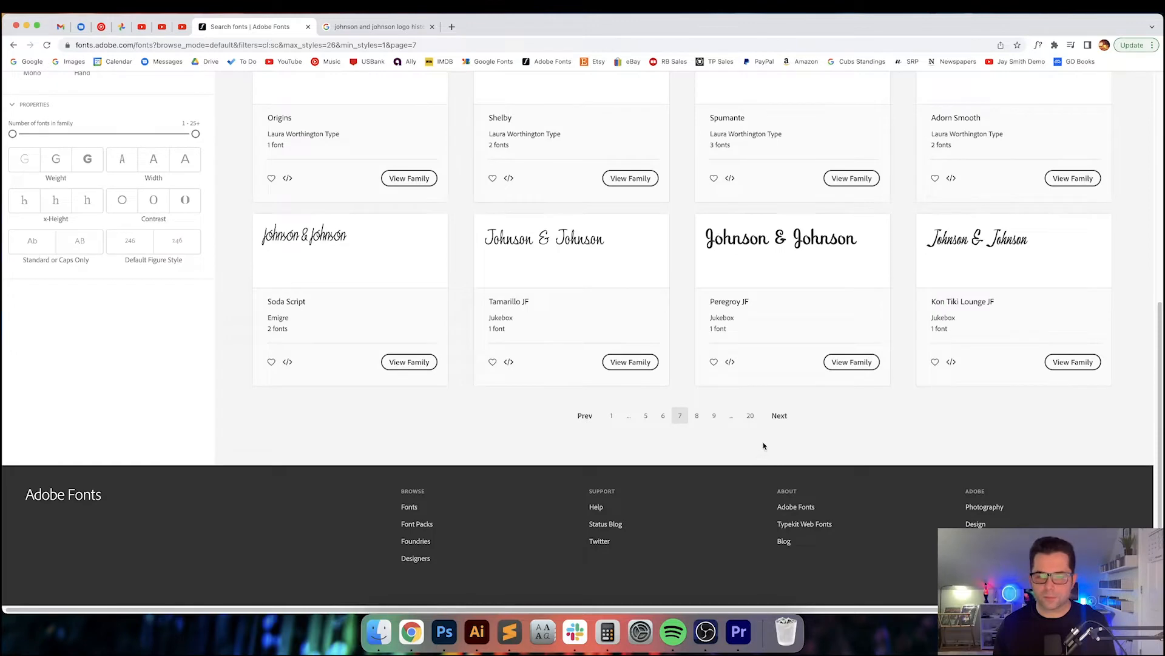
pyautogui.click(778, 415)
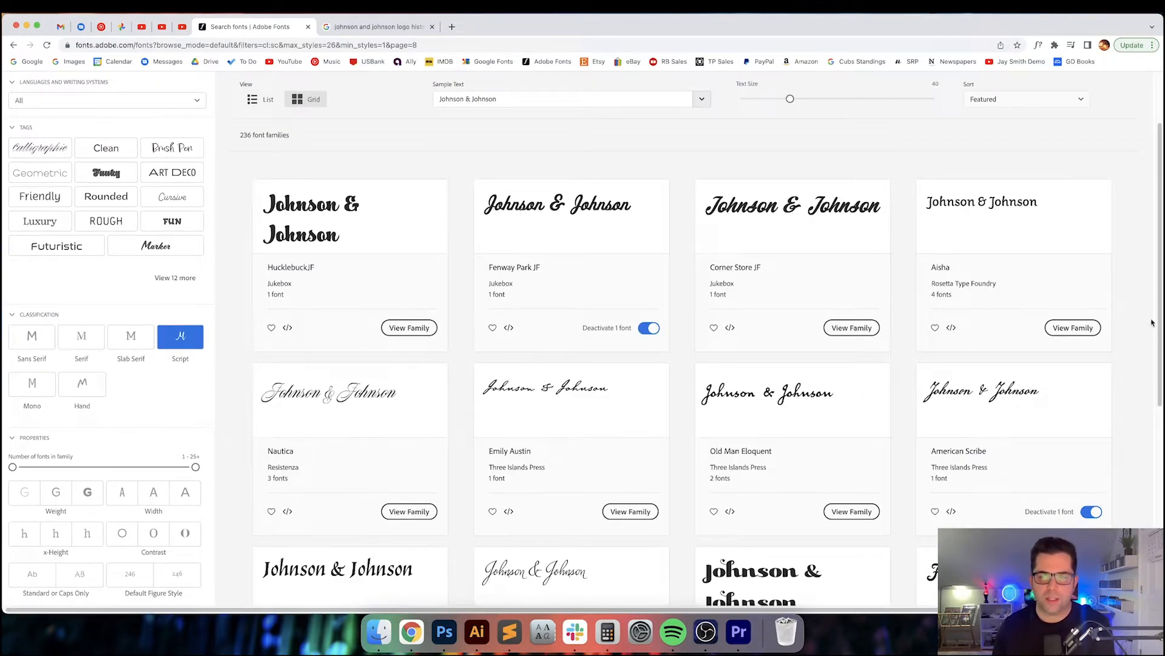
pyautogui.moveTo(1158, 291); pyautogui.dragTo(1158, 315)
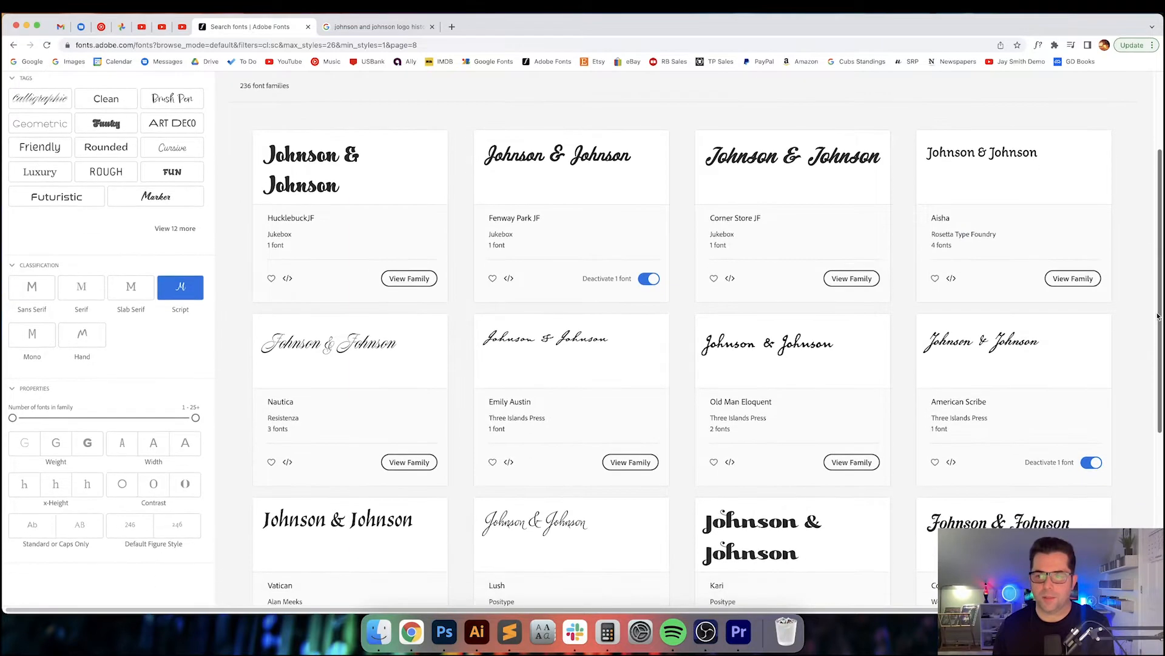
pyautogui.scroll(-3, 1141, 313)
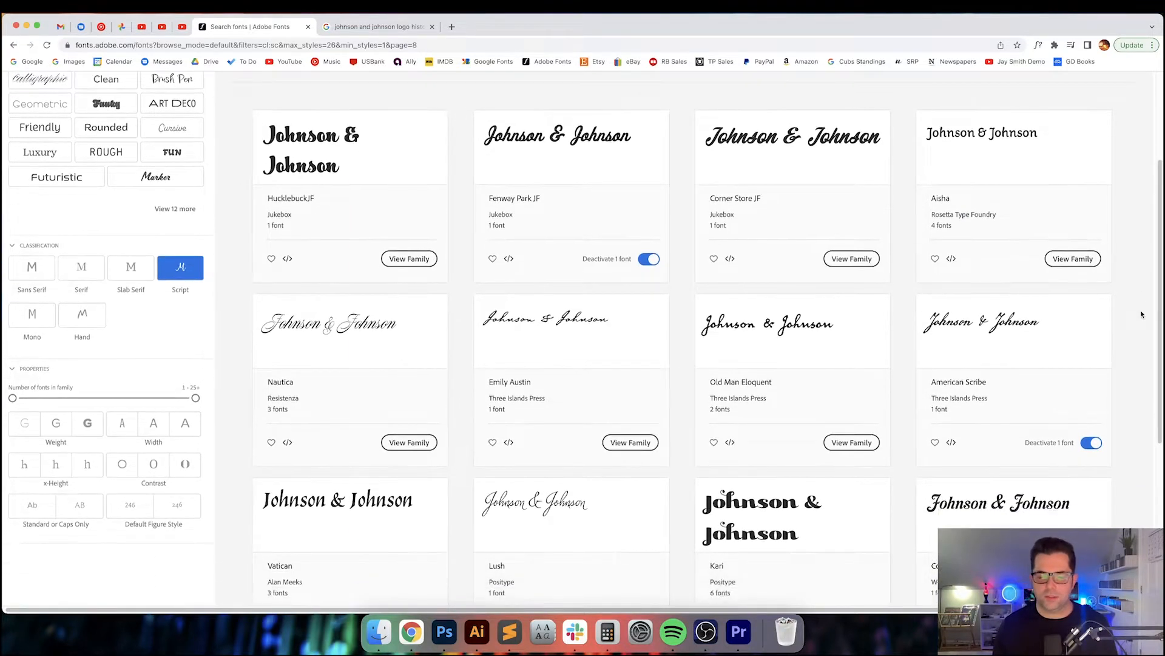
# Step: Open the Aisha font family in a separate tab, activate all four of its fonts, and return to the font list
pyautogui.scroll(5, 1141, 314)
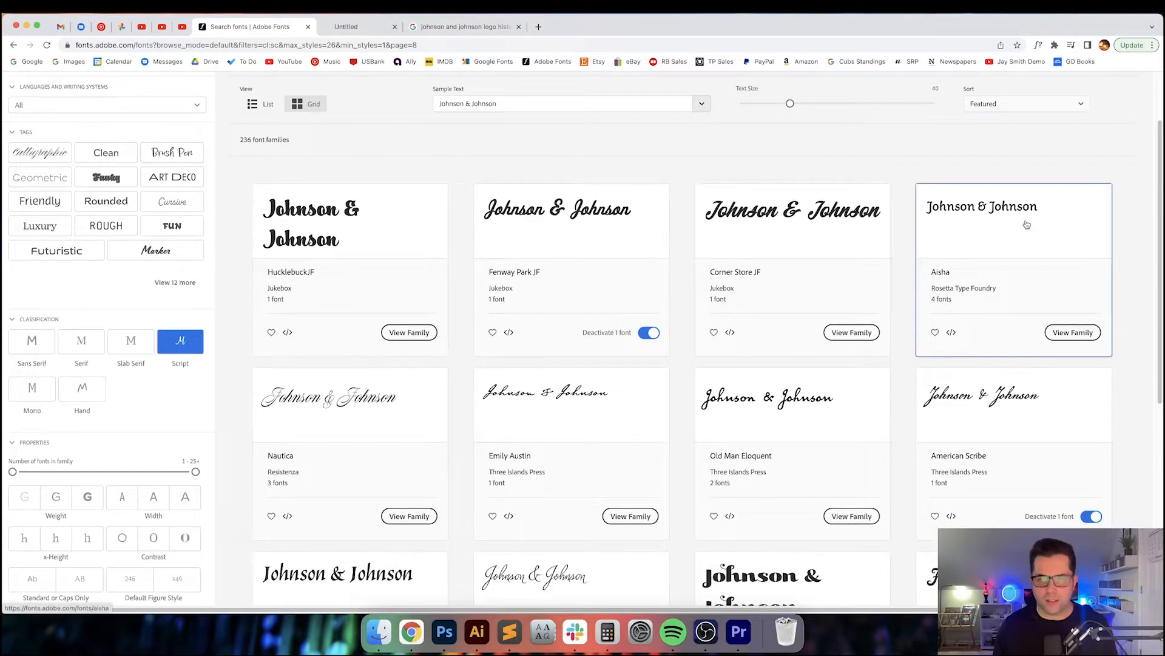
pyautogui.keyDown('super'); pyautogui.click(1024, 227); pyautogui.keyUp('super')
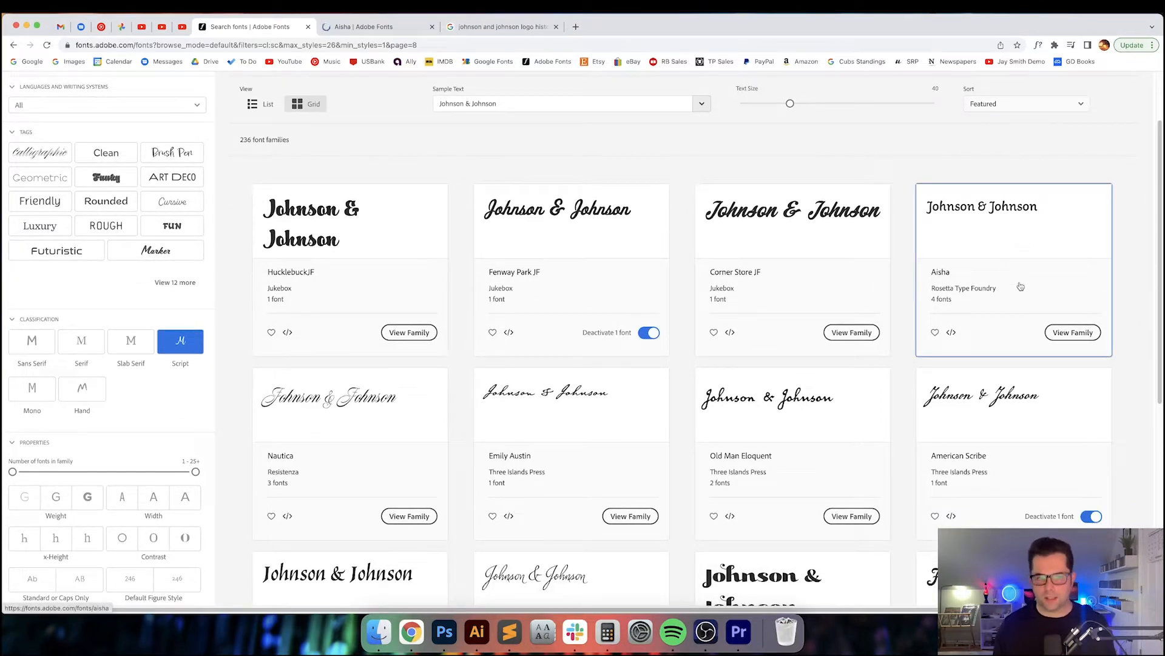
pyautogui.hotkey('ctrl', 'Tab')
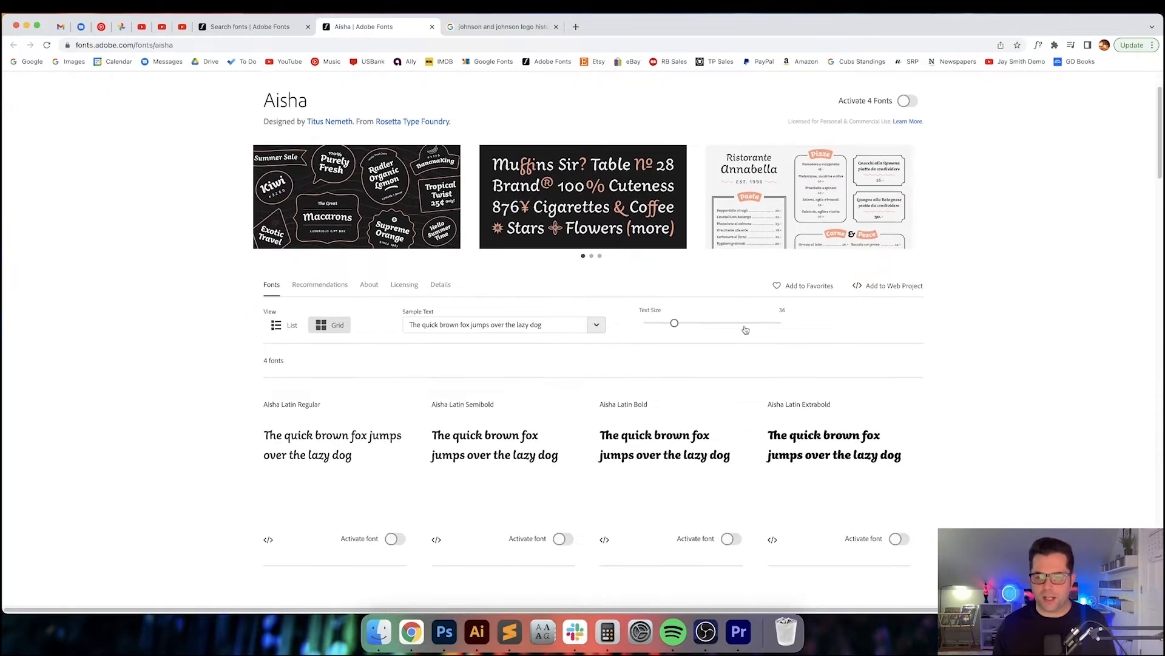
pyautogui.click(905, 178)
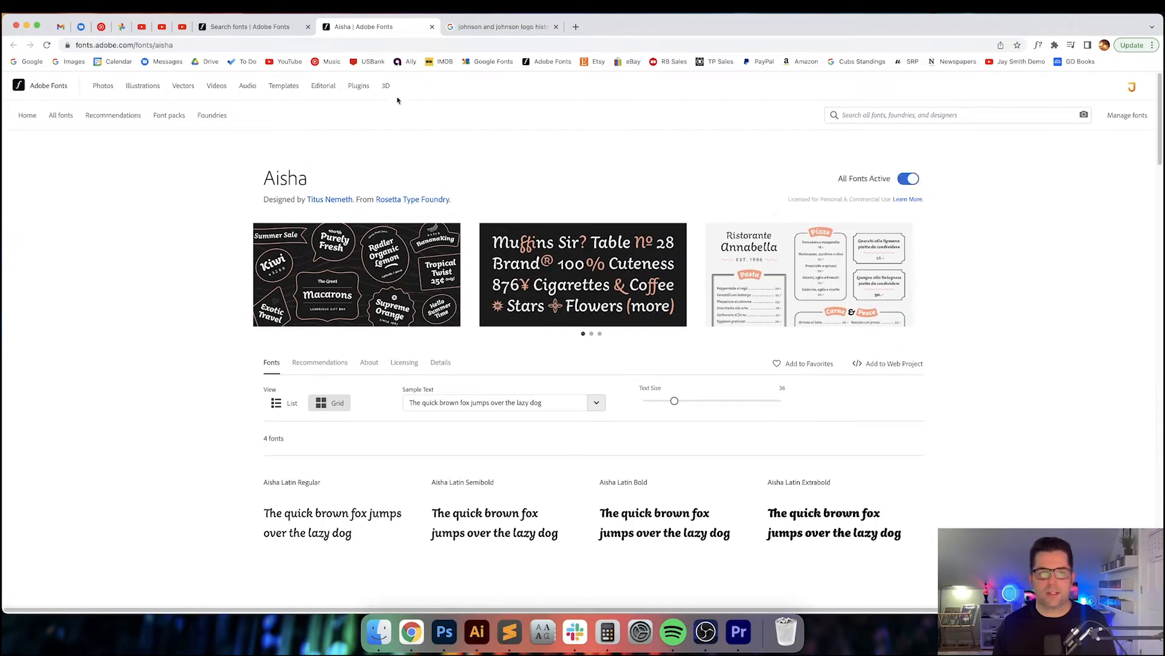
pyautogui.click(273, 27)
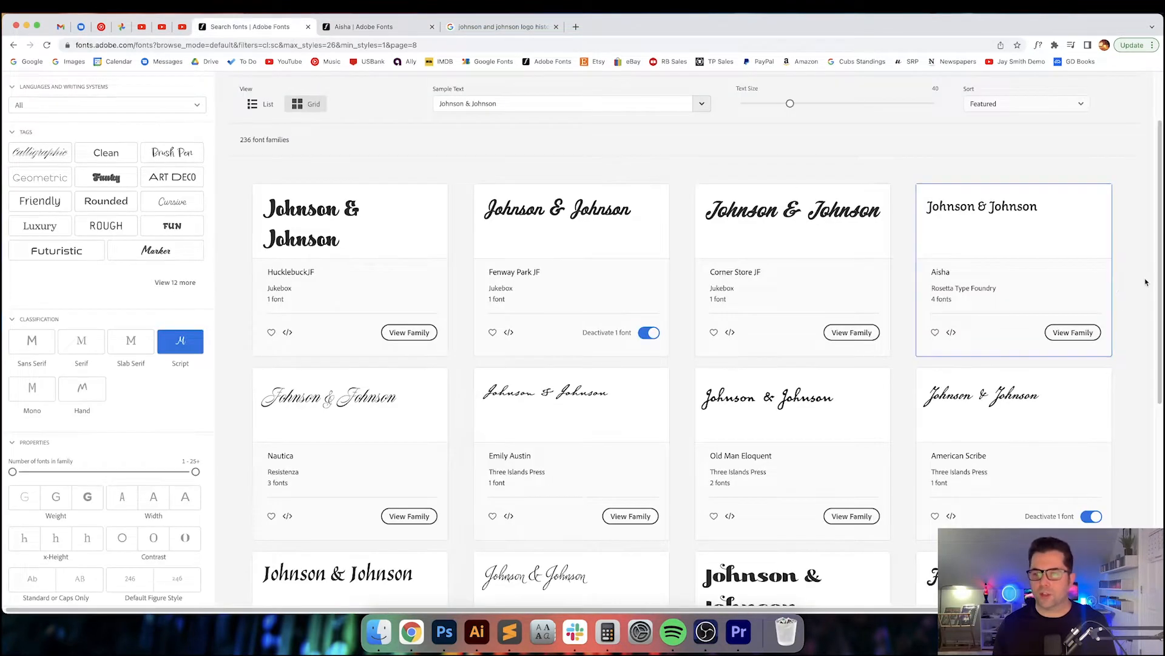
# Step: Open the Cosmopolitan font family from page 8, activate its one font, and return to the font list
pyautogui.moveTo(1158, 290); pyautogui.dragTo(1154, 362)
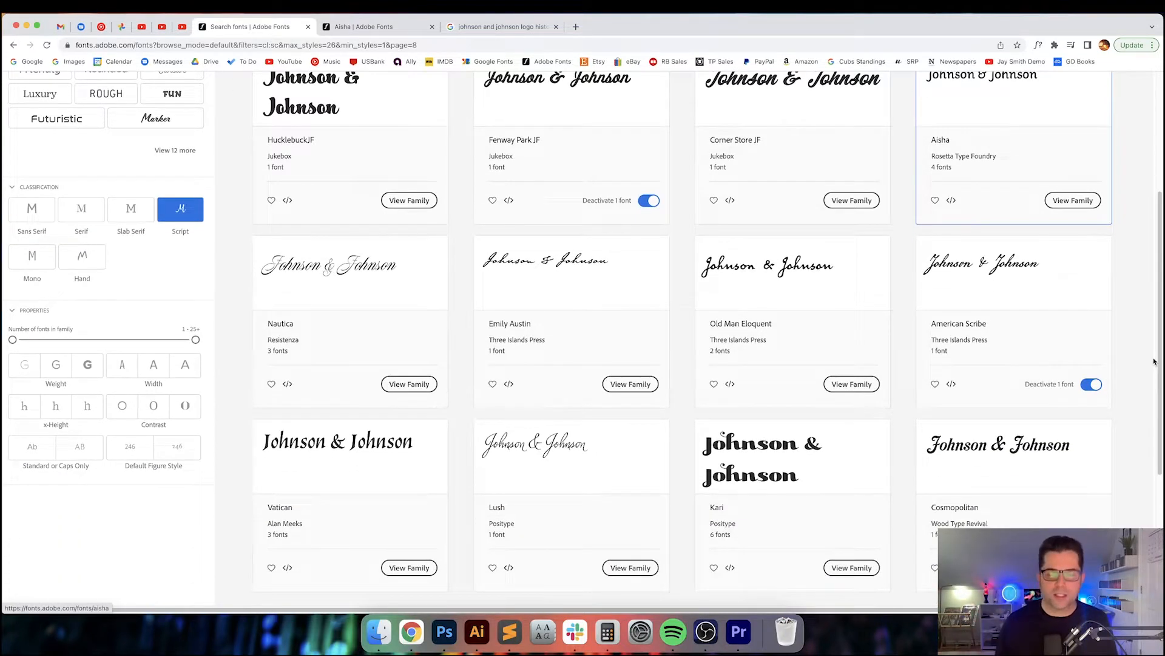
pyautogui.scroll(-1, 1154, 362)
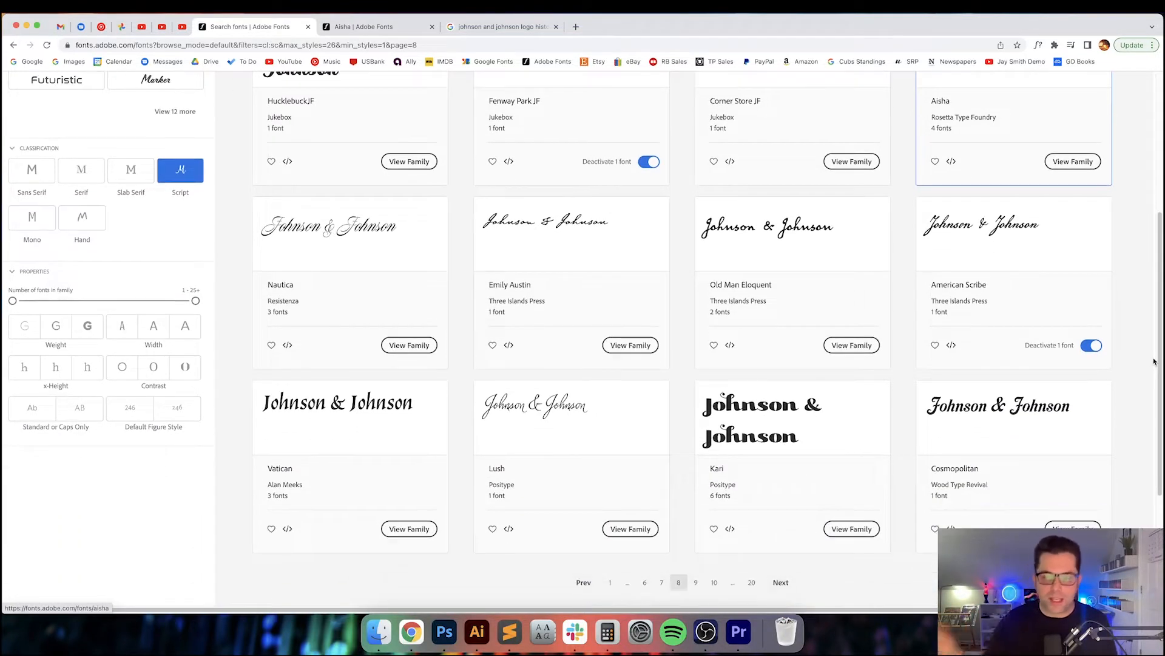
pyautogui.scroll(-1, 1155, 362)
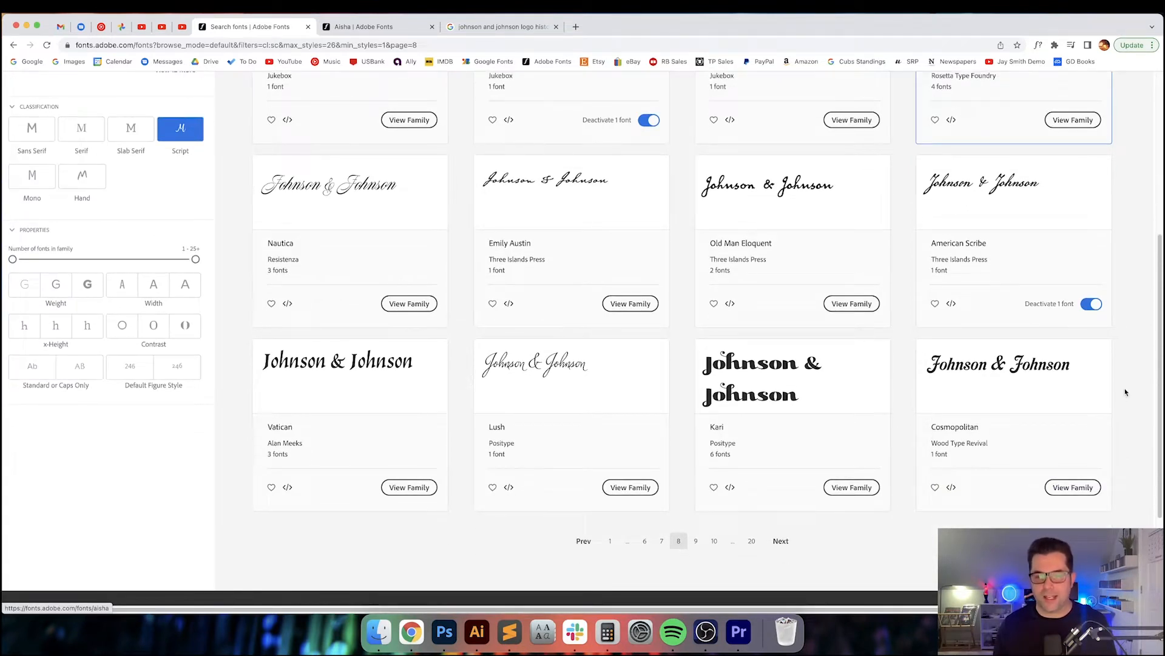
pyautogui.click(1014, 386)
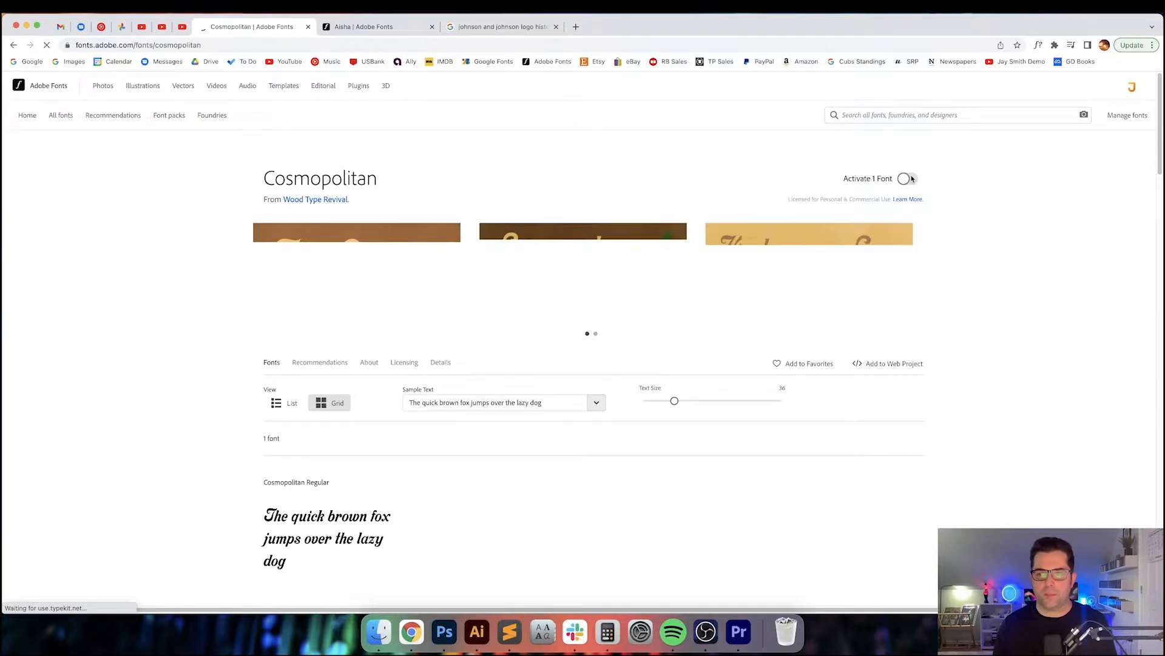
pyautogui.click(910, 179)
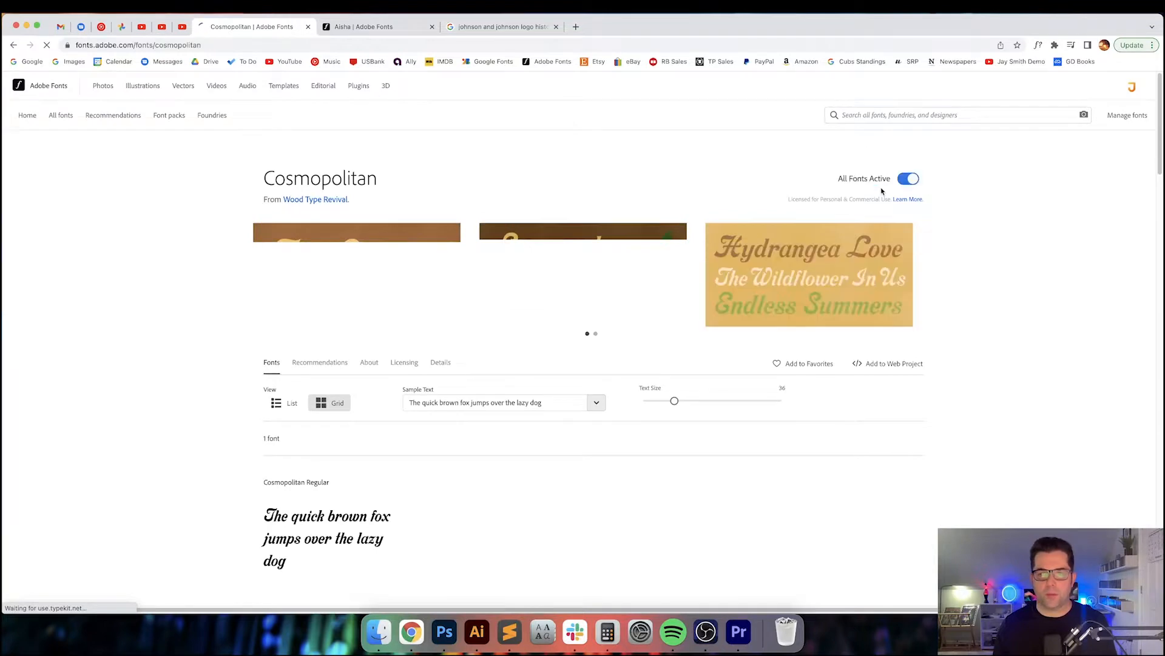
pyautogui.click(14, 47)
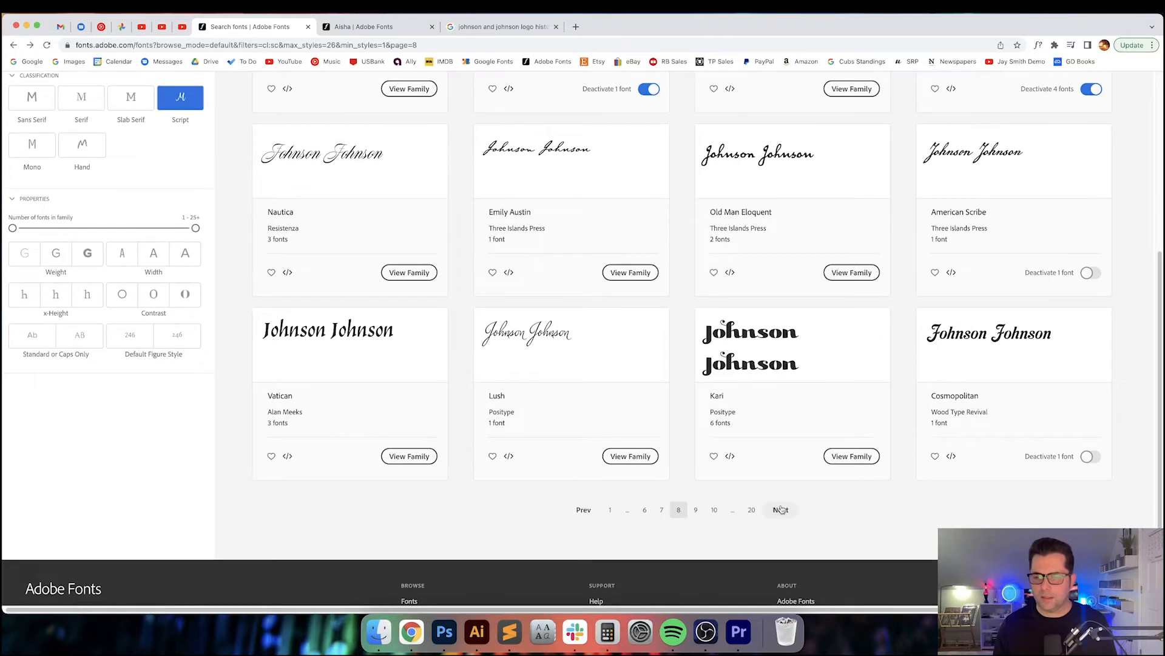
# Step: Examine the script font previews on pages 9 to 11 for letterforms resembling the Johnson & Johnson logo
pyautogui.click(780, 509)
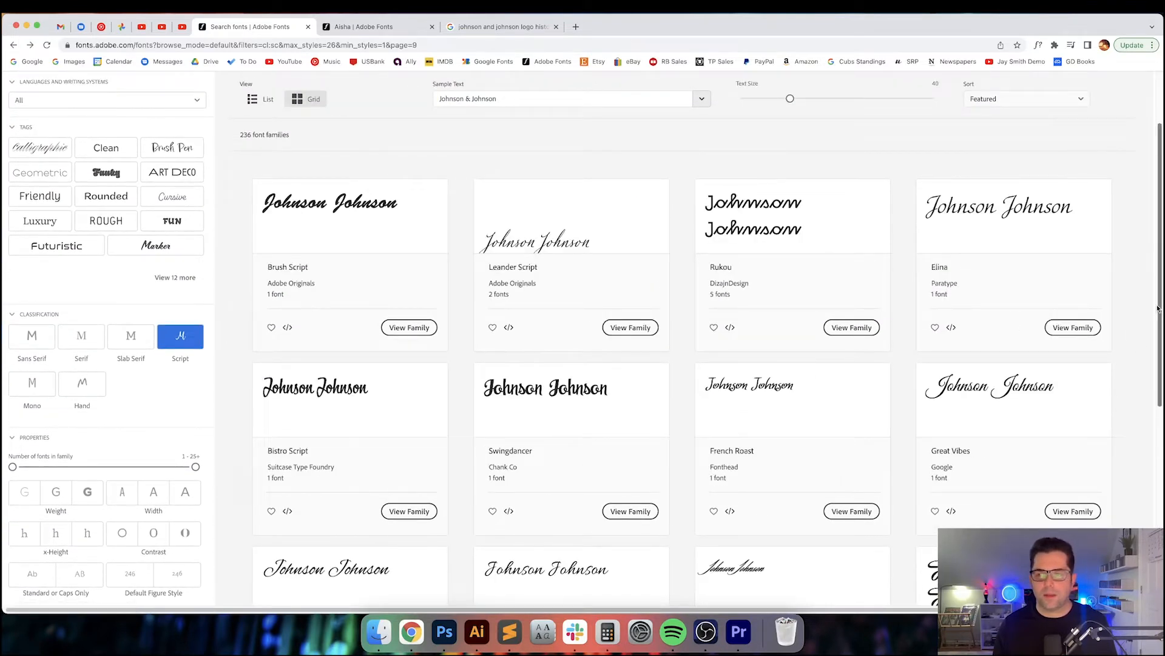
pyautogui.moveTo(1158, 310); pyautogui.dragTo(1144, 412)
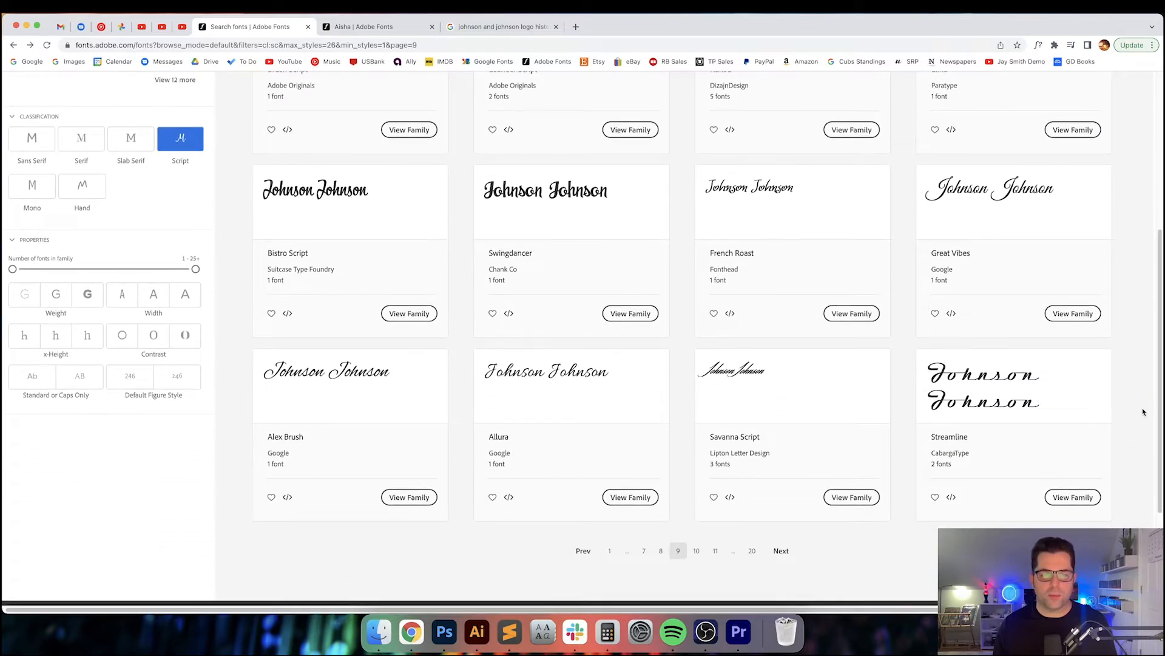
pyautogui.click(783, 552)
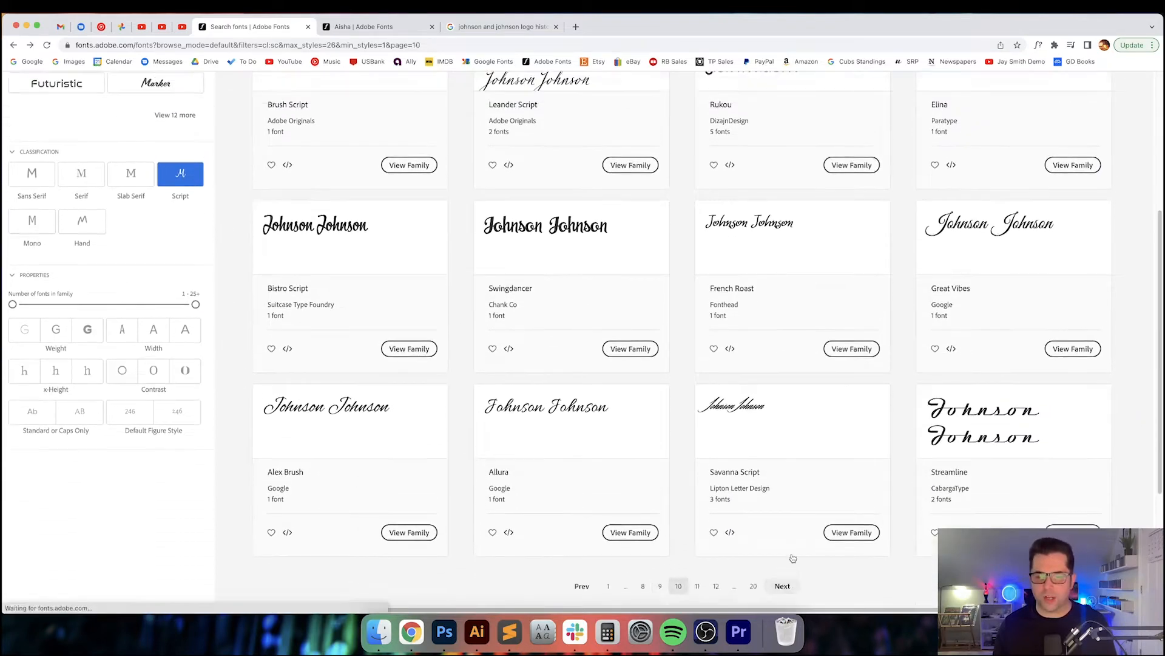
pyautogui.moveTo(1158, 291); pyautogui.dragTo(1147, 433)
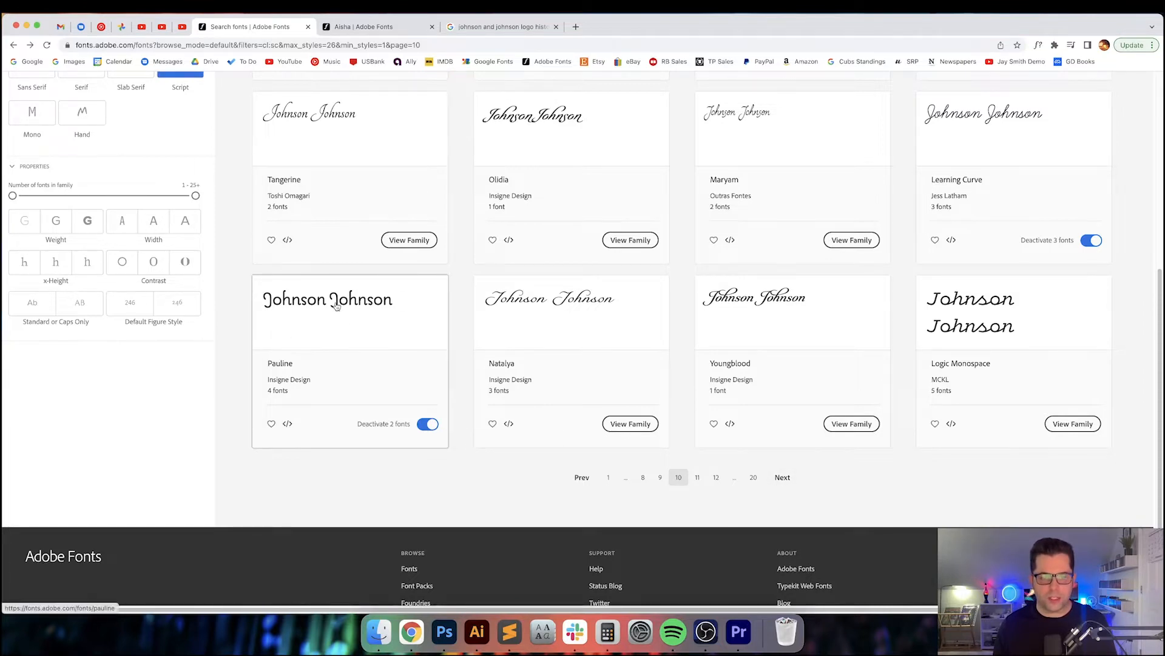
pyautogui.scroll(6, 305, 298)
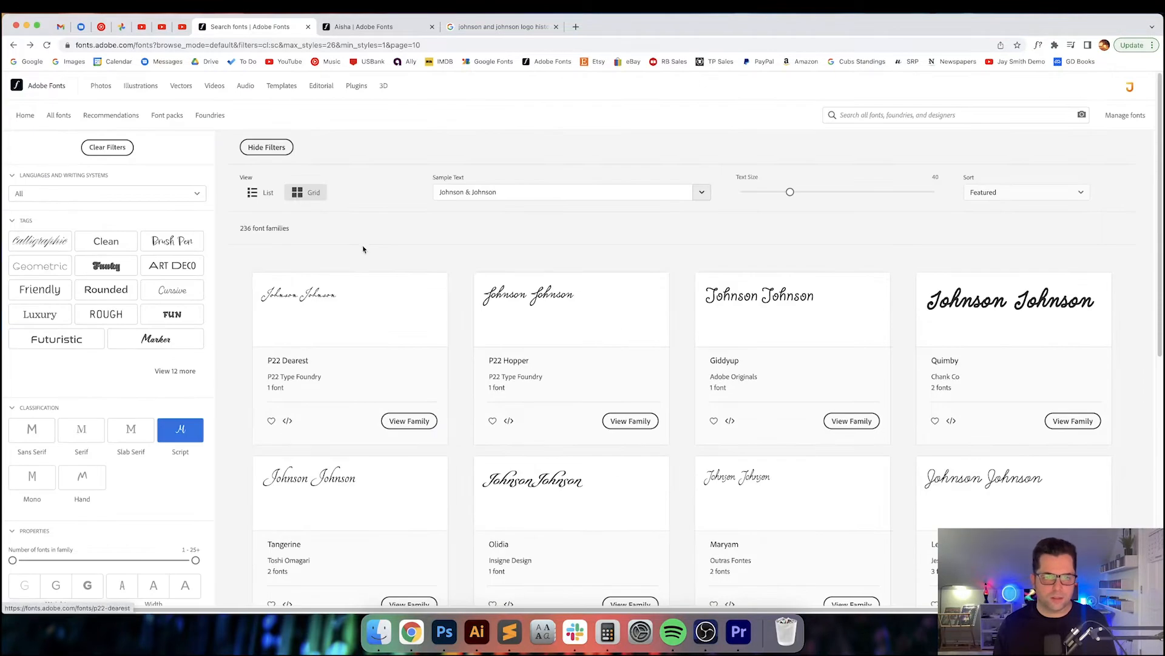
pyautogui.scroll(-8, 424, 294)
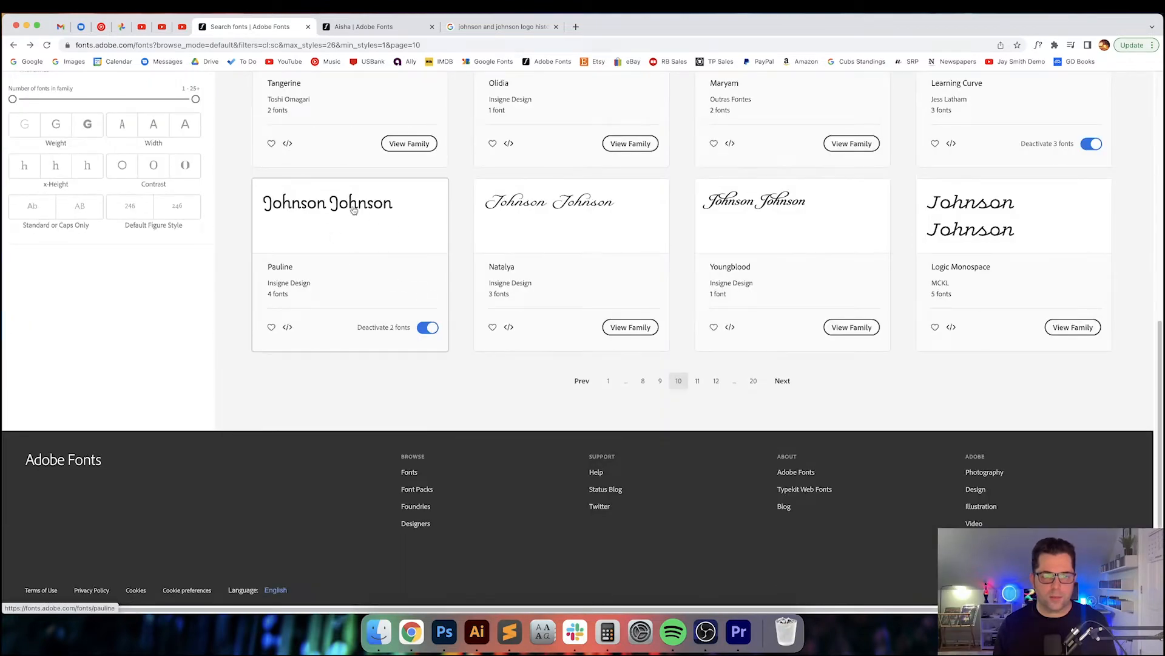
pyautogui.click(781, 380)
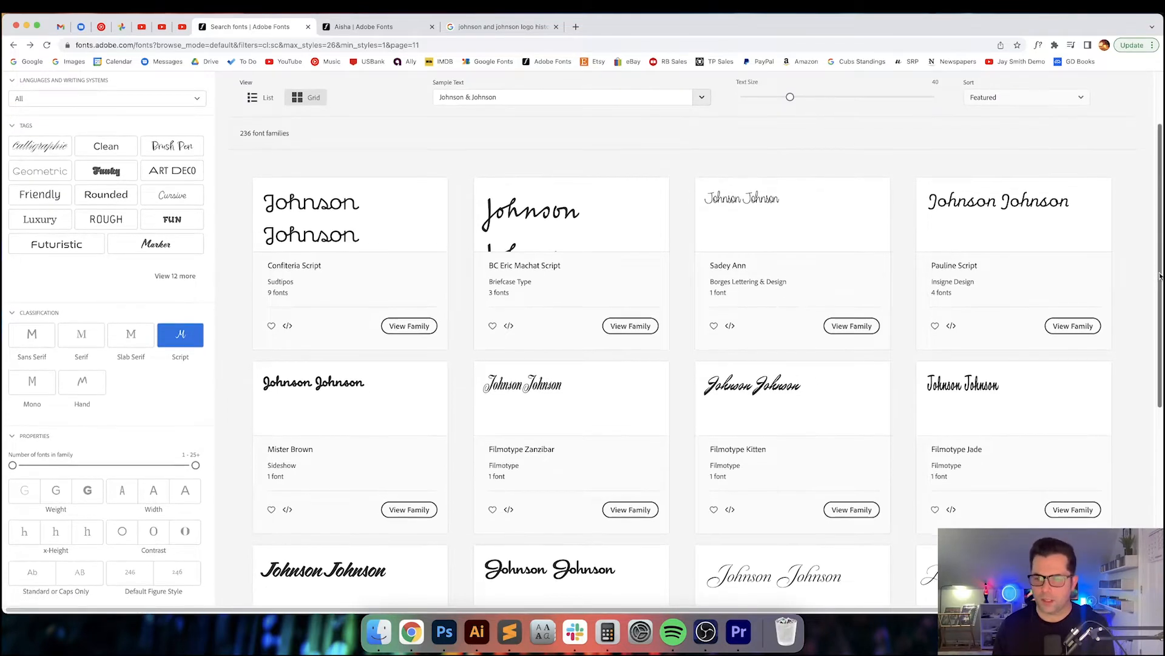
pyautogui.moveTo(1159, 274); pyautogui.dragTo(1159, 392)
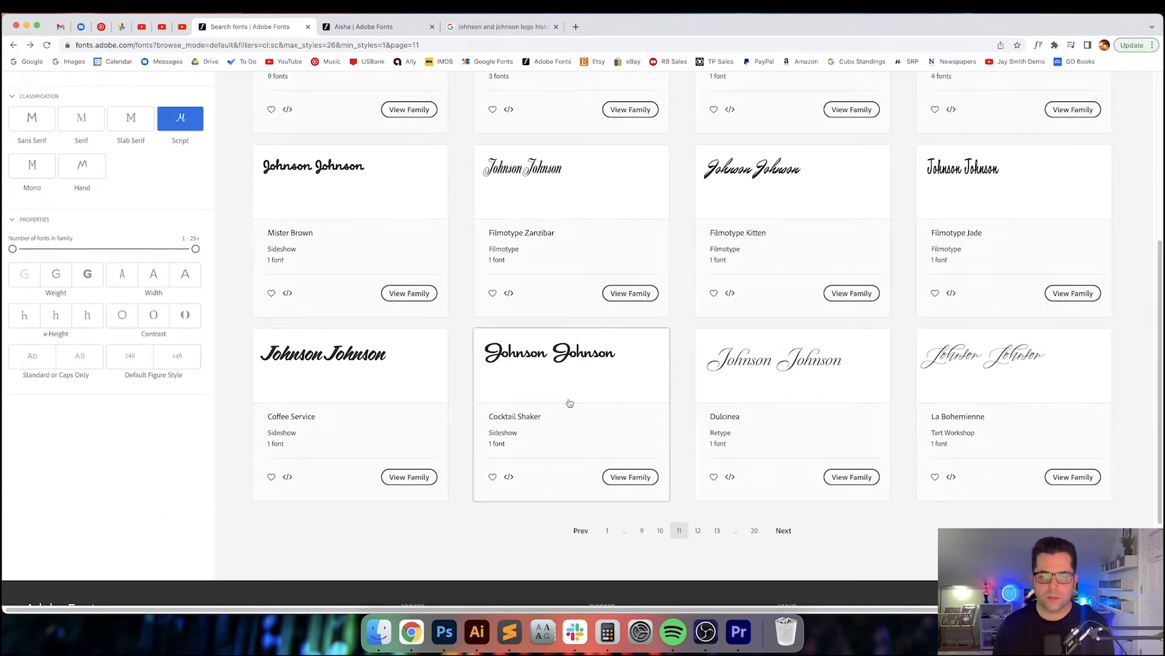
# Step: Open the Cocktail Shaker family in a separate tab, preview its ampersand with the sample text "&", close that tab and return to the font list
pyautogui.keyDown('super'); pyautogui.click(575, 376); pyautogui.keyUp('super')
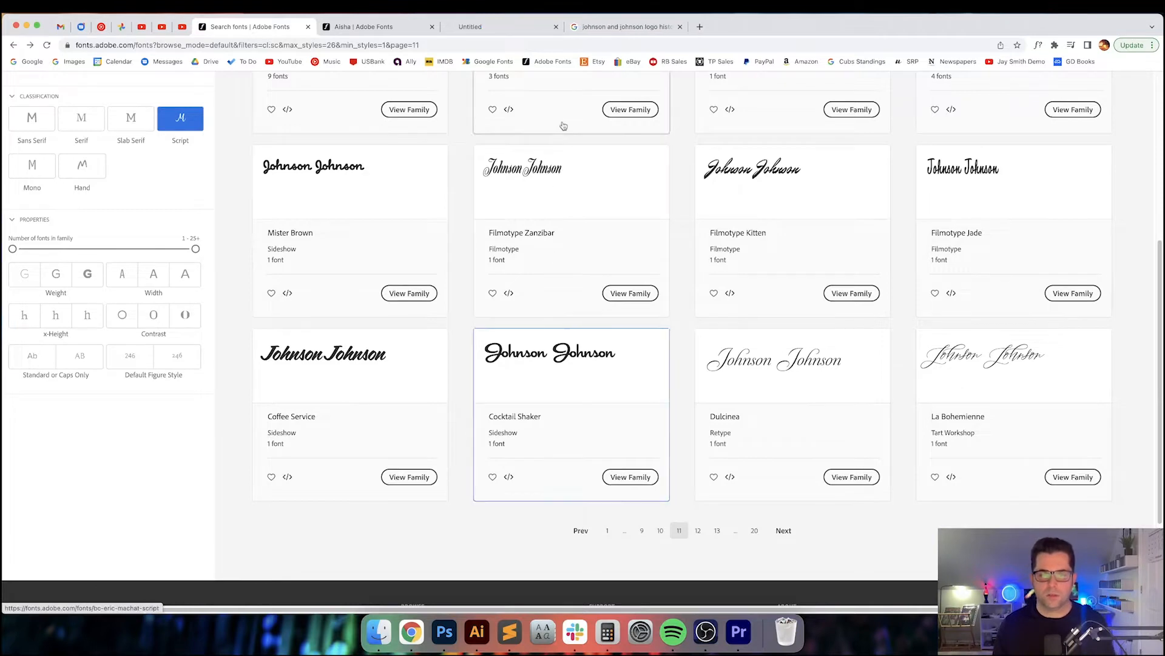
pyautogui.hotkey('ctrl', 'Tab')
pyautogui.hotkey('ctrl', 'Tab')
pyautogui.scroll(-1, 596, 217)
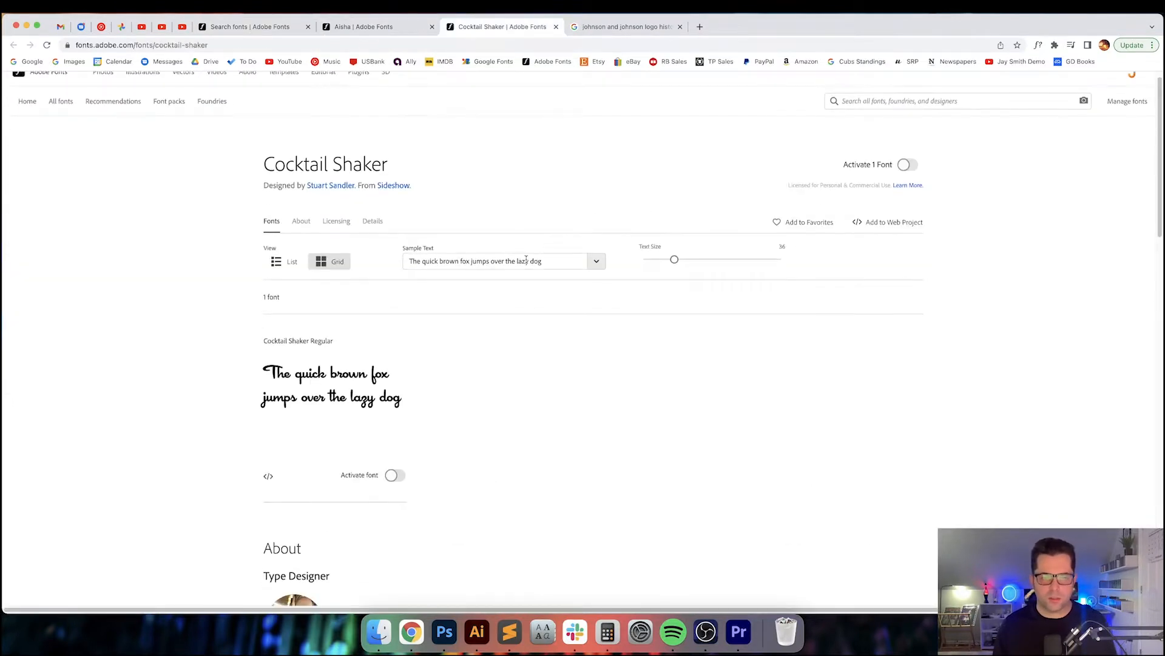
pyautogui.click(525, 261)
pyautogui.press('super+a')
pyautogui.write('&')
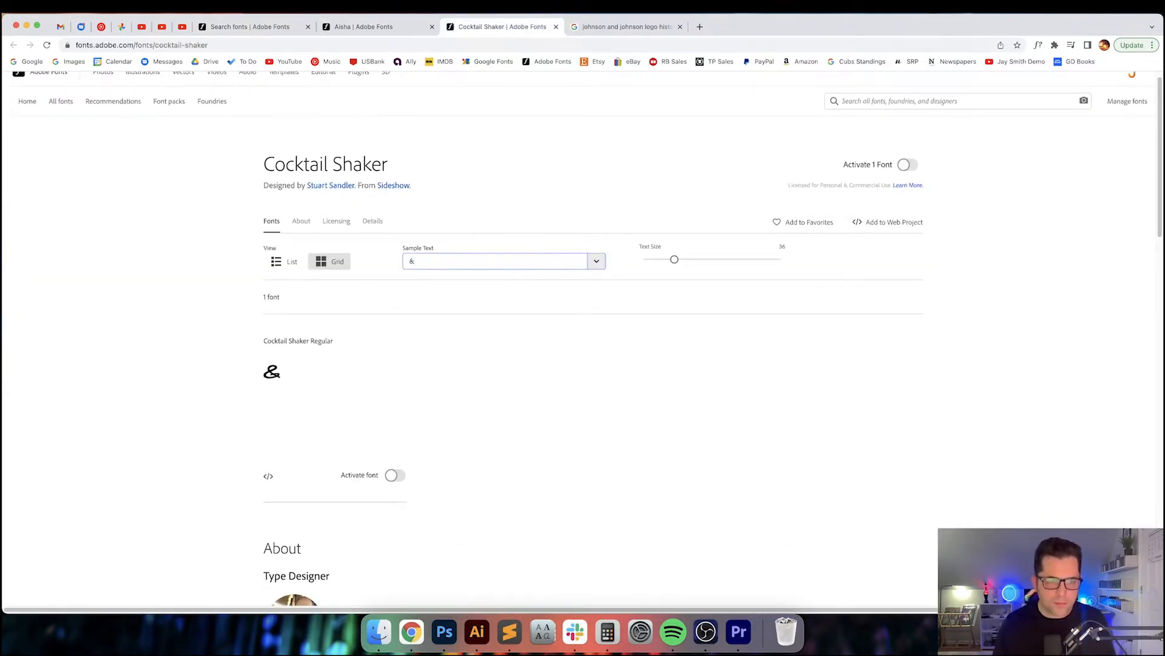
pyautogui.click(555, 28)
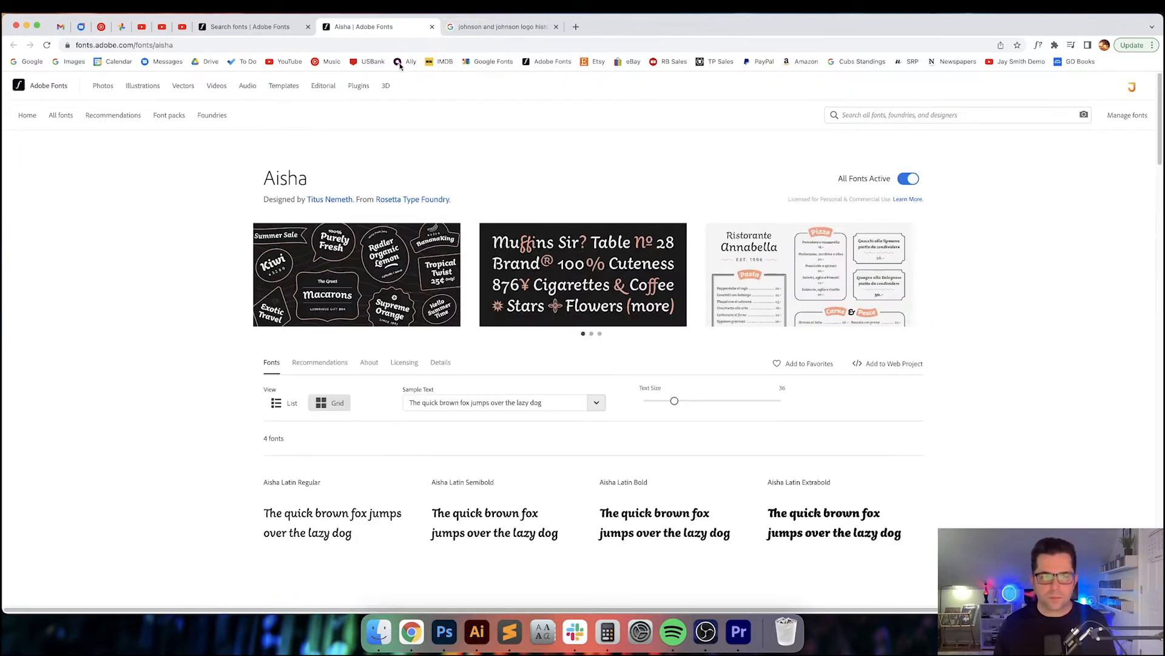
pyautogui.click(241, 29)
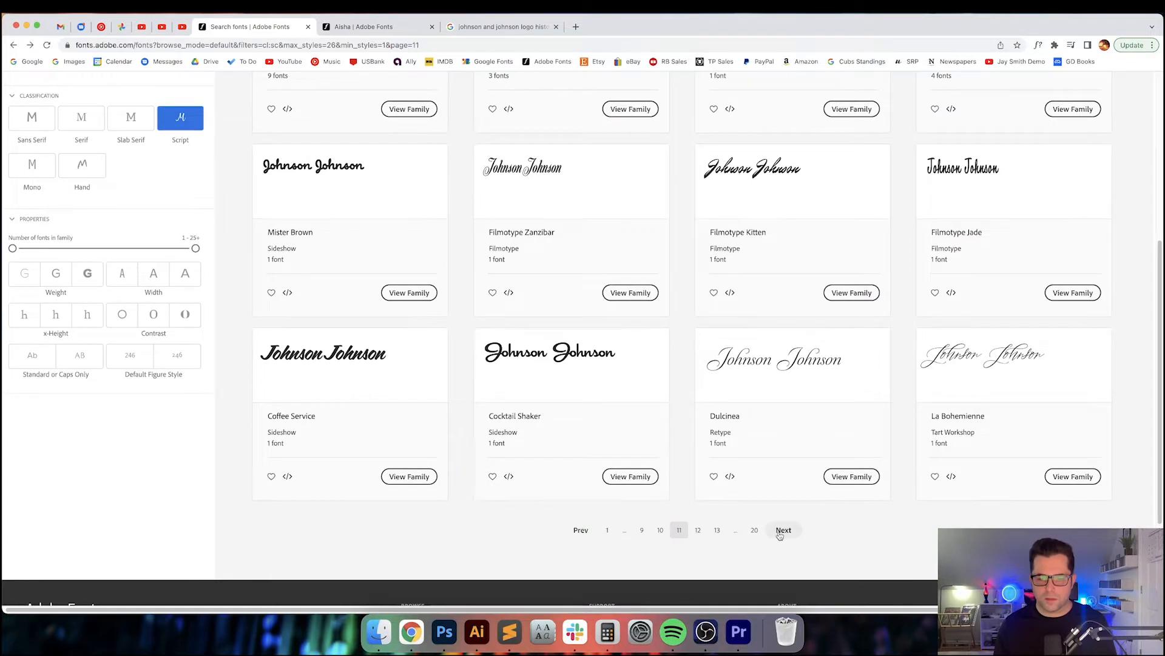
# Step: Examine the script font previews on page 12 and the first rows of page 13
pyautogui.click(780, 532)
pyautogui.scroll(-3, 1155, 437)
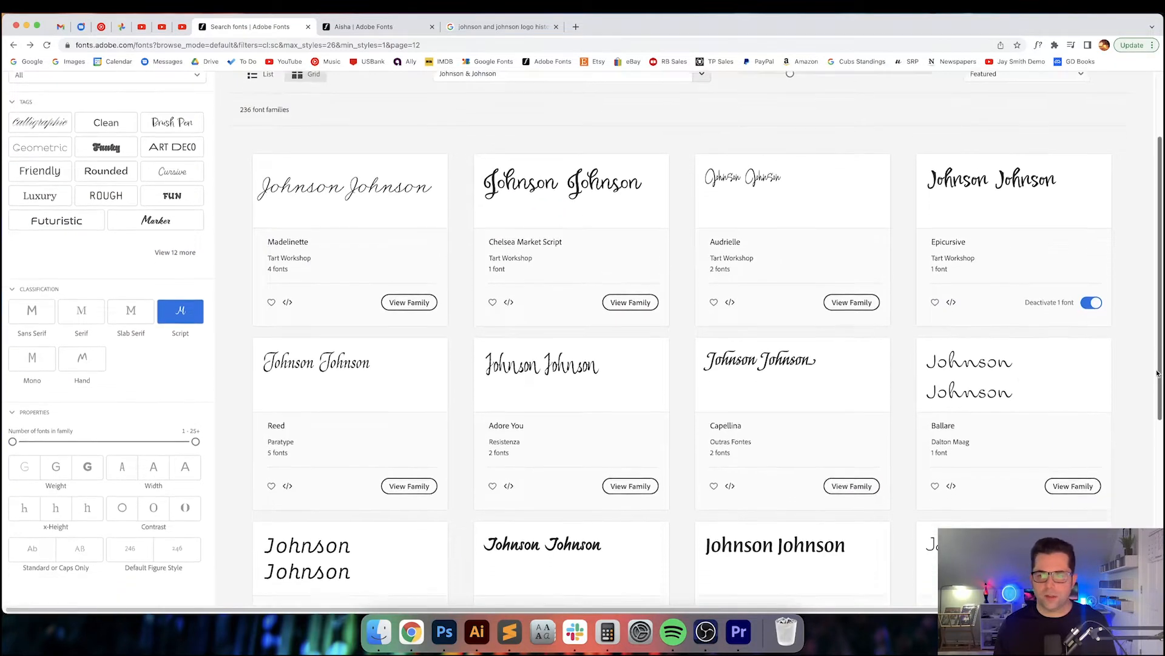
pyautogui.scroll(-2, 1155, 437)
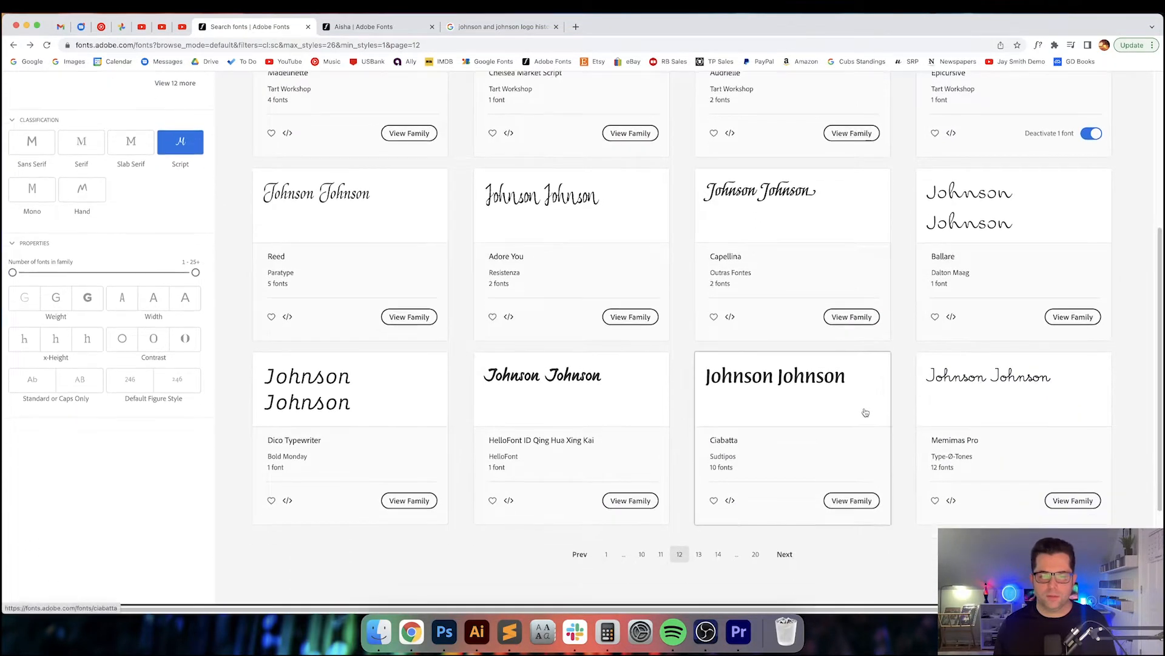
pyautogui.click(785, 554)
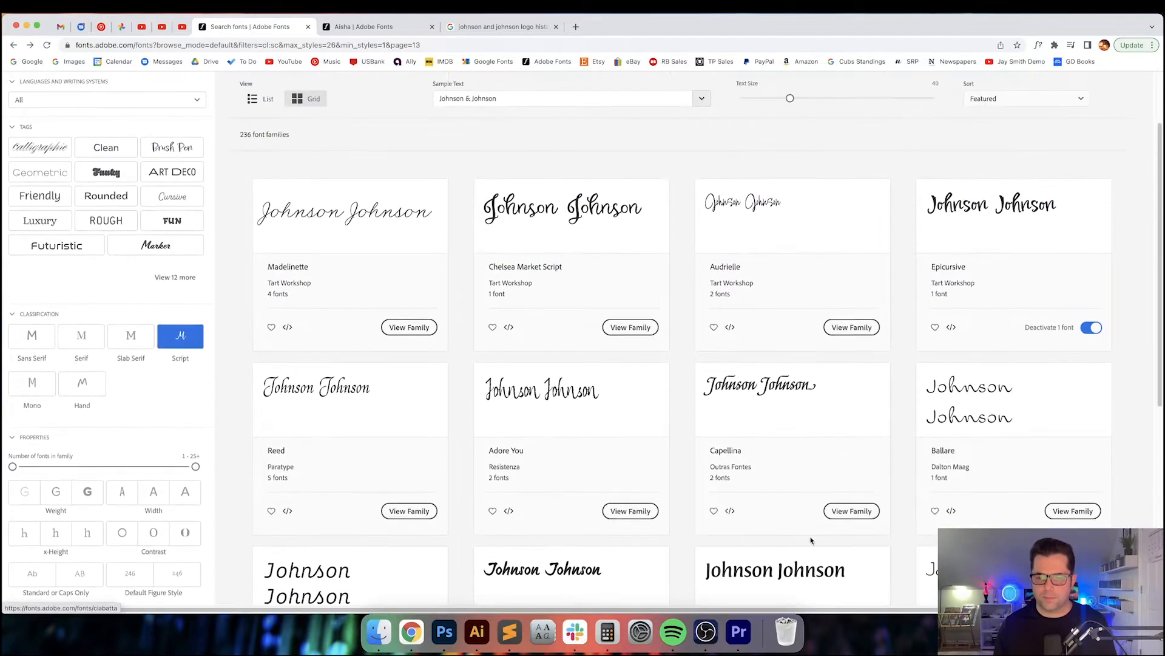
pyautogui.scroll(-1, 912, 499)
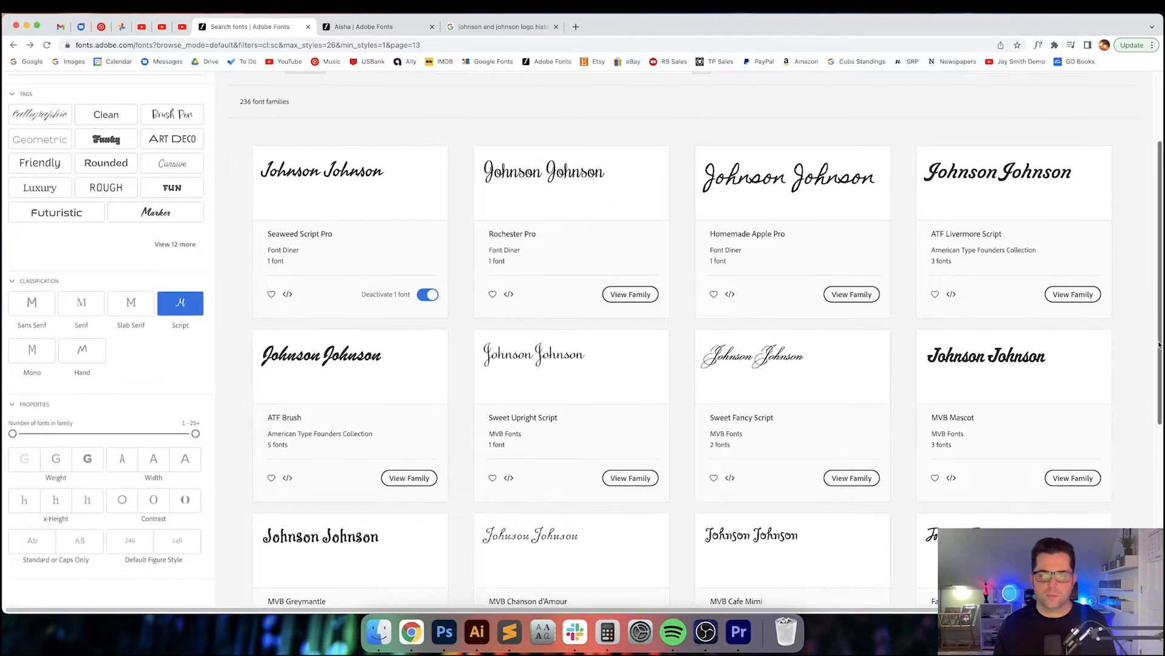
# Step: Open the Rochester Pro family in a separate tab, inspect its samples, and return to the font list with that tab left open
pyautogui.keyDown('super'); pyautogui.click(564, 188); pyautogui.keyUp('super')
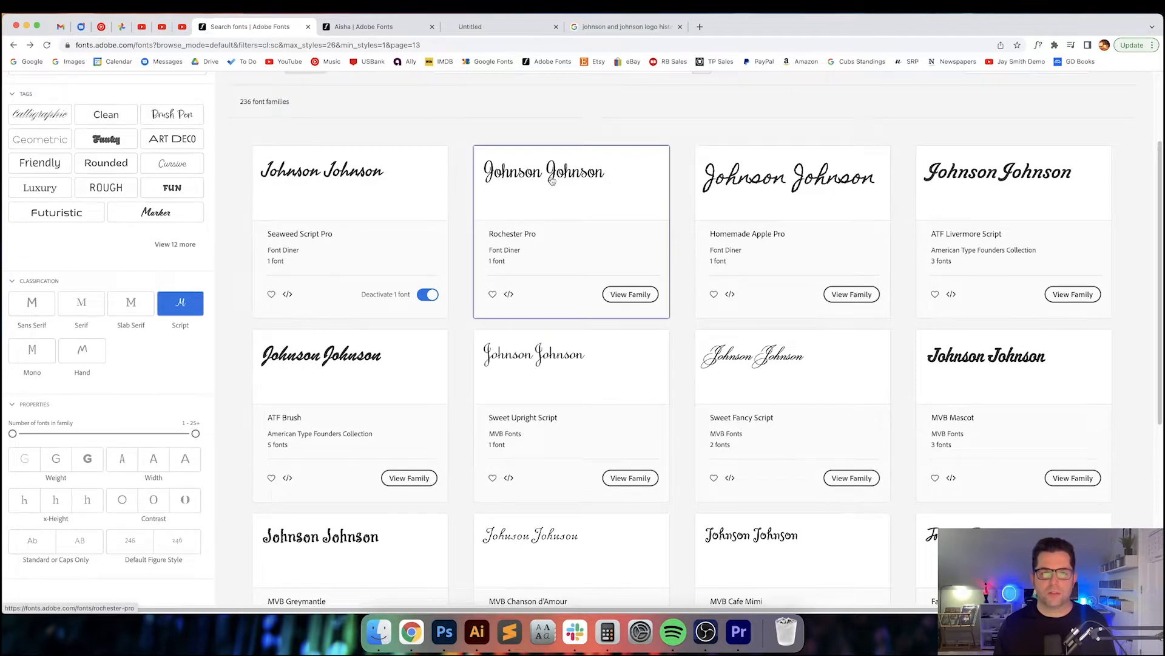
pyautogui.click(507, 29)
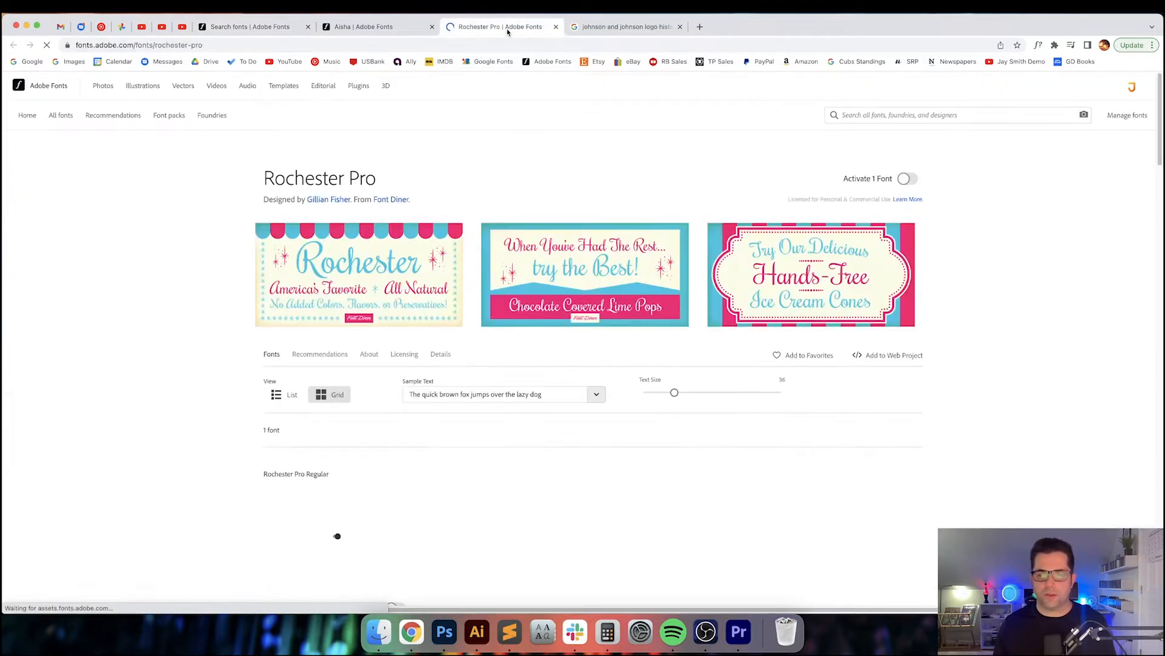
pyautogui.scroll(-1, 383, 245)
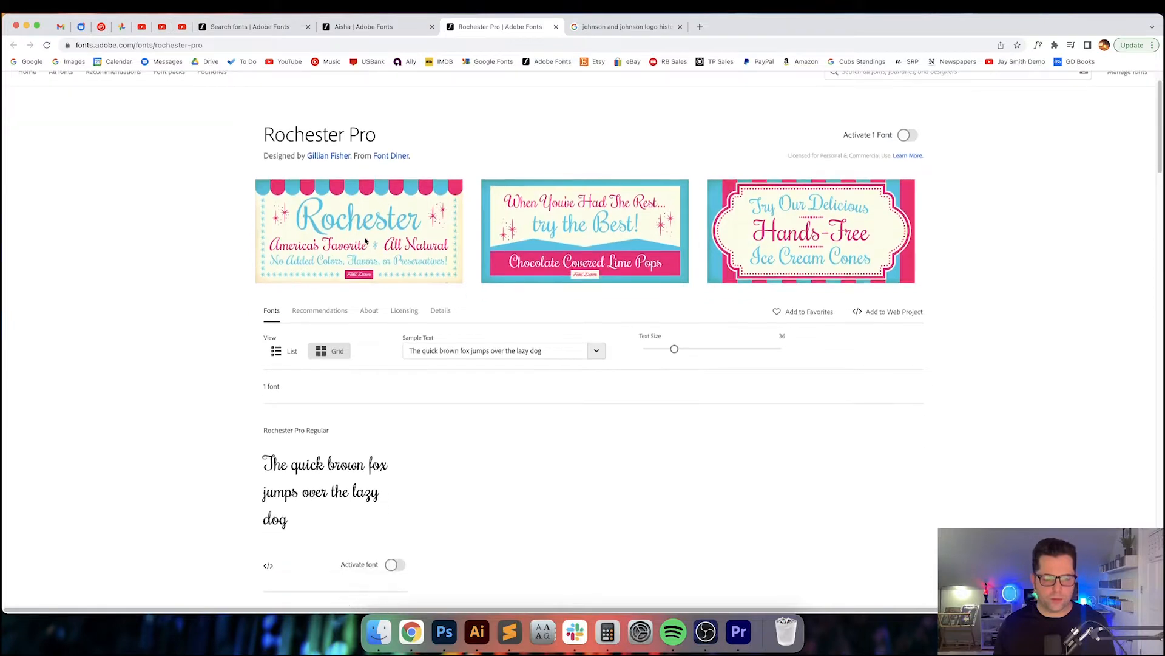
pyautogui.click(264, 33)
# Step: Examine the rest of page 13 and the script font previews on pages 14 to 17 for a match to the logo
pyautogui.scroll(-3, 670, 316)
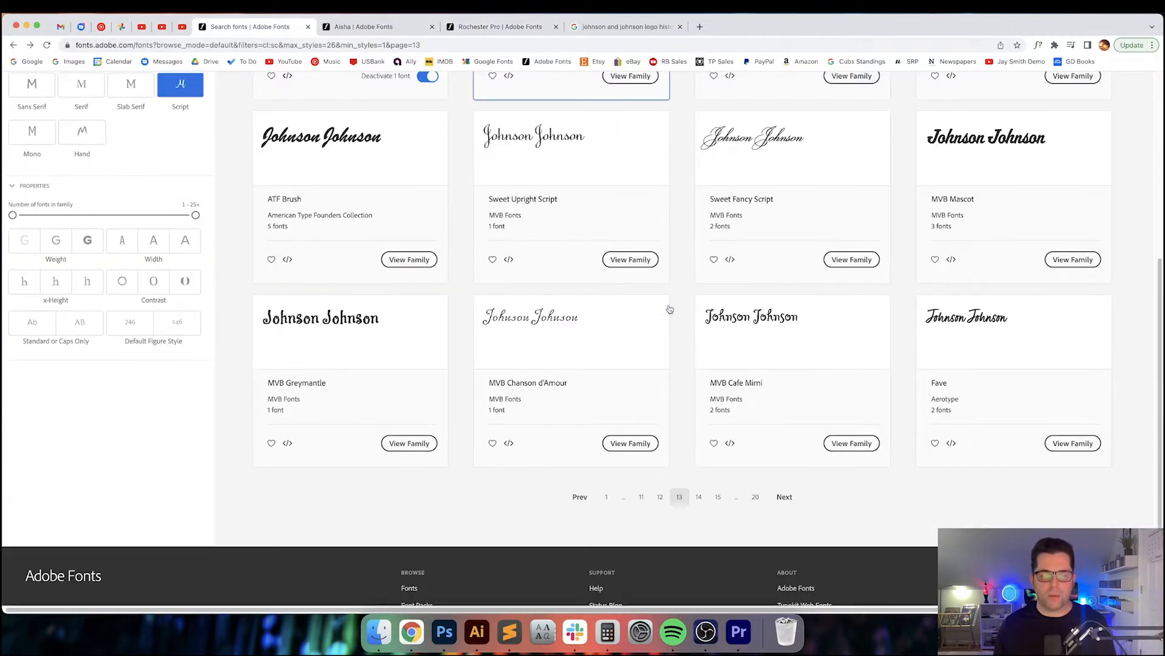
pyautogui.click(783, 496)
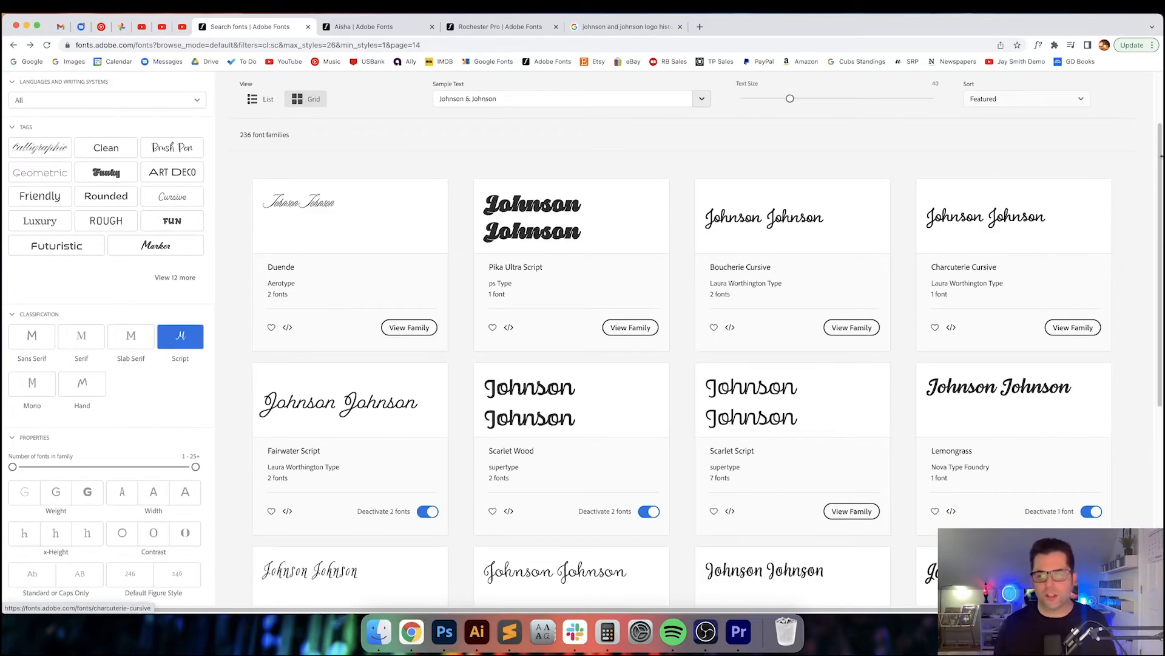
pyautogui.moveTo(1159, 167); pyautogui.dragTo(1157, 246)
pyautogui.scroll(-1, 896, 476)
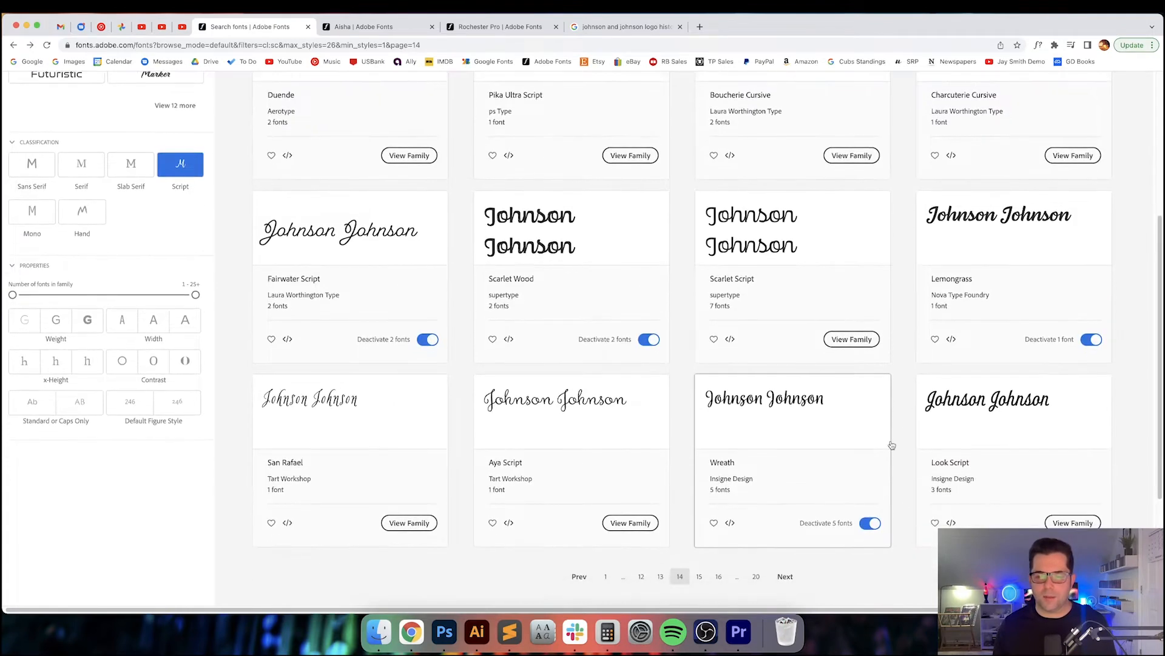
pyautogui.click(785, 575)
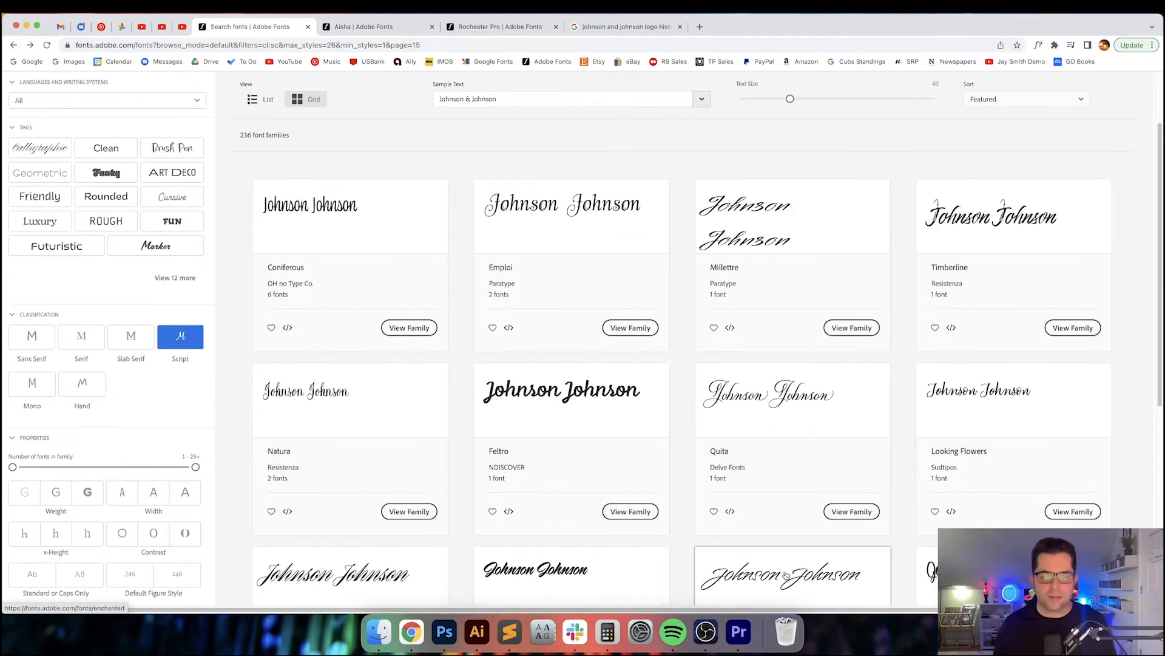
pyautogui.scroll(-5, 971, 461)
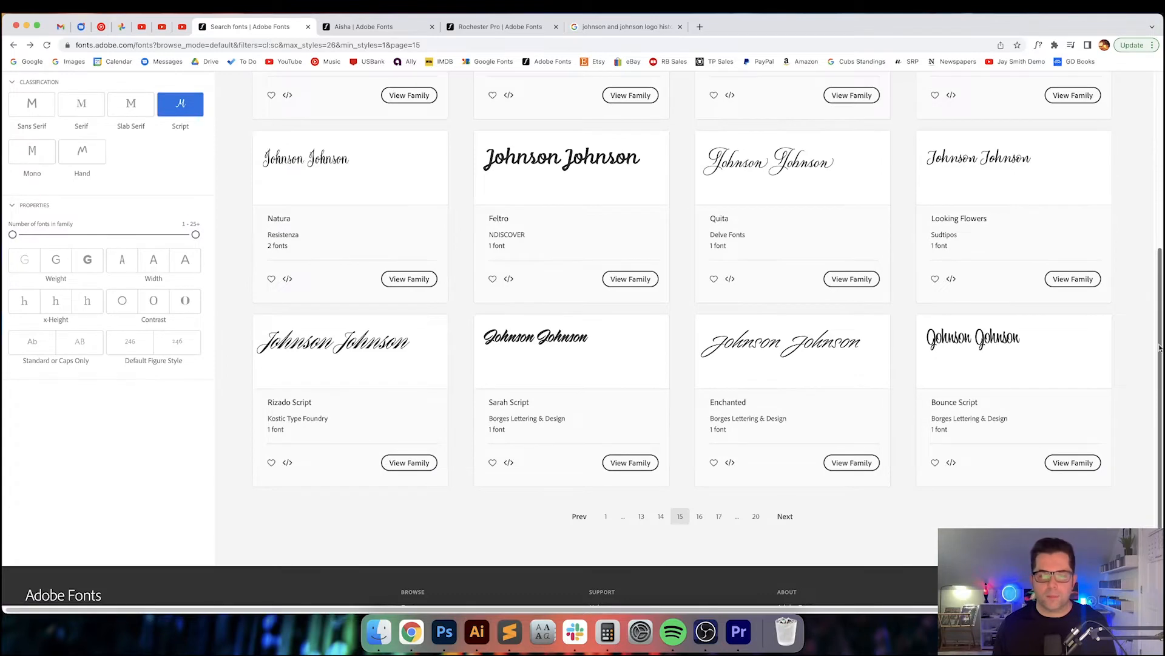
pyautogui.click(785, 516)
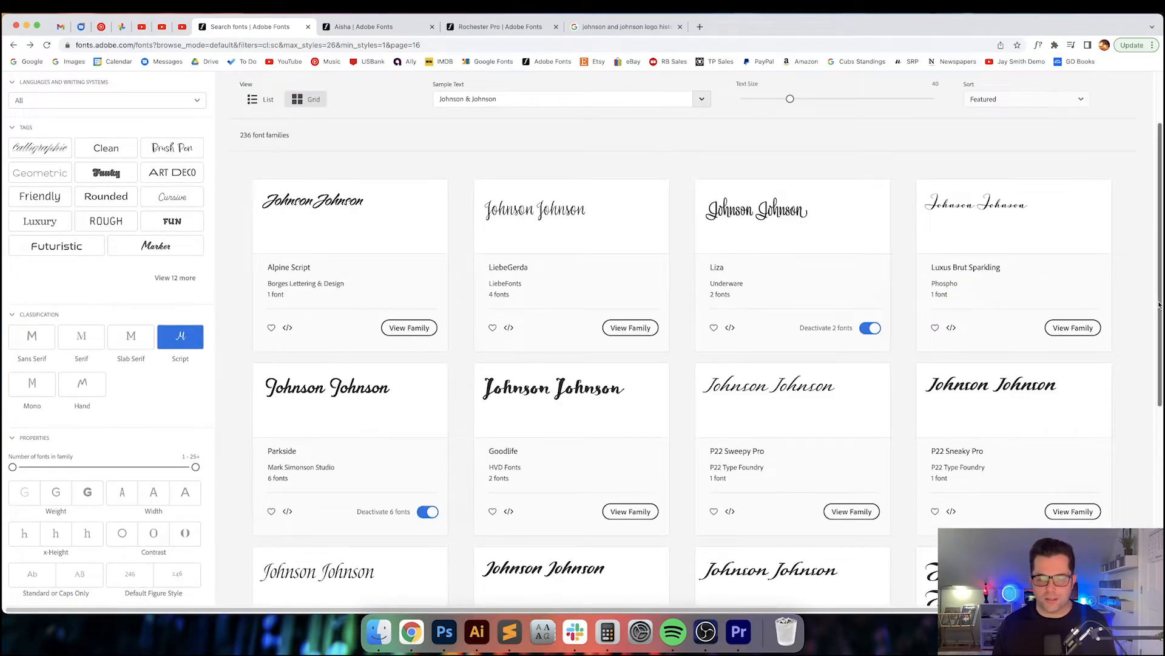
pyautogui.moveTo(1158, 310); pyautogui.dragTo(1144, 417)
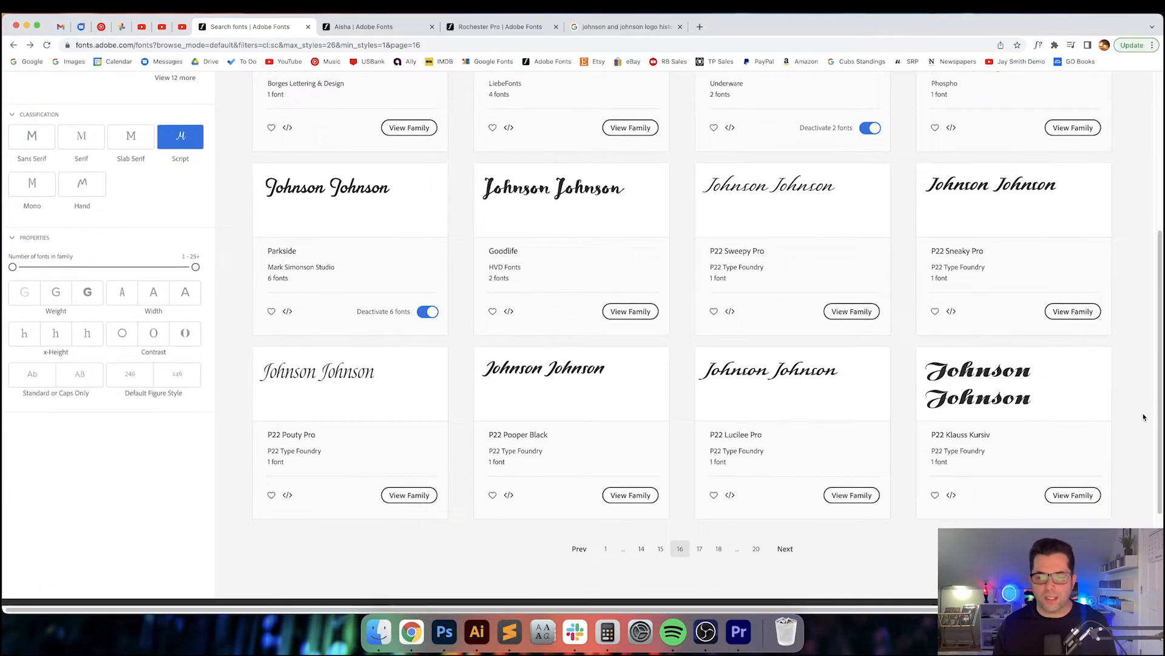
pyautogui.click(782, 547)
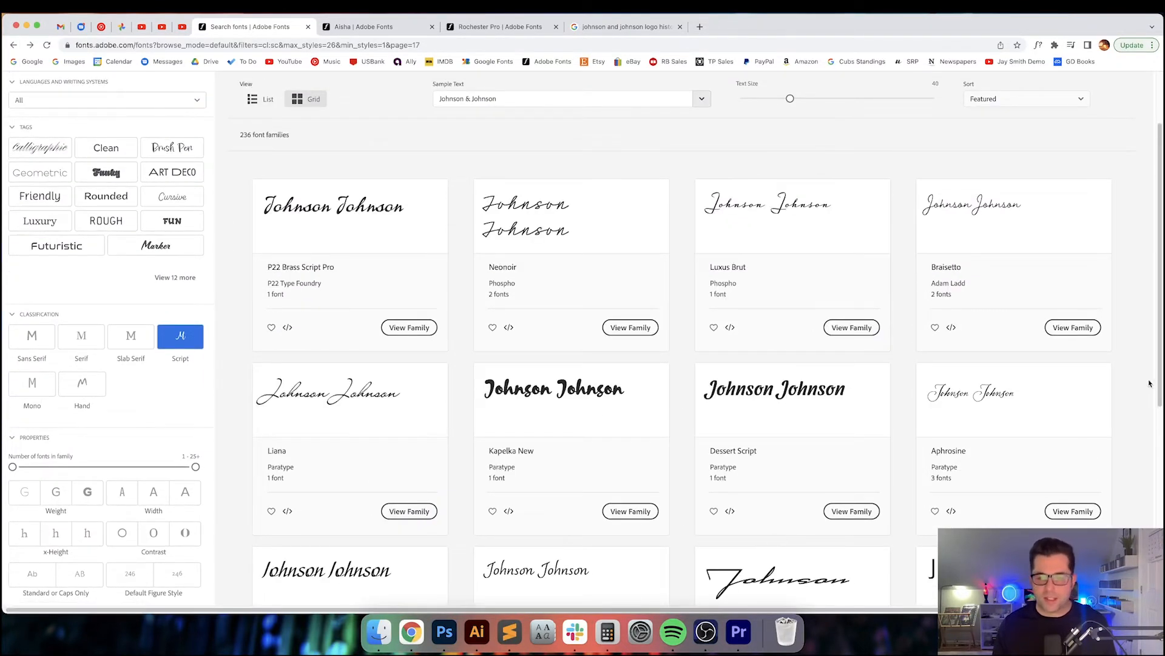
pyautogui.scroll(-5, 1143, 383)
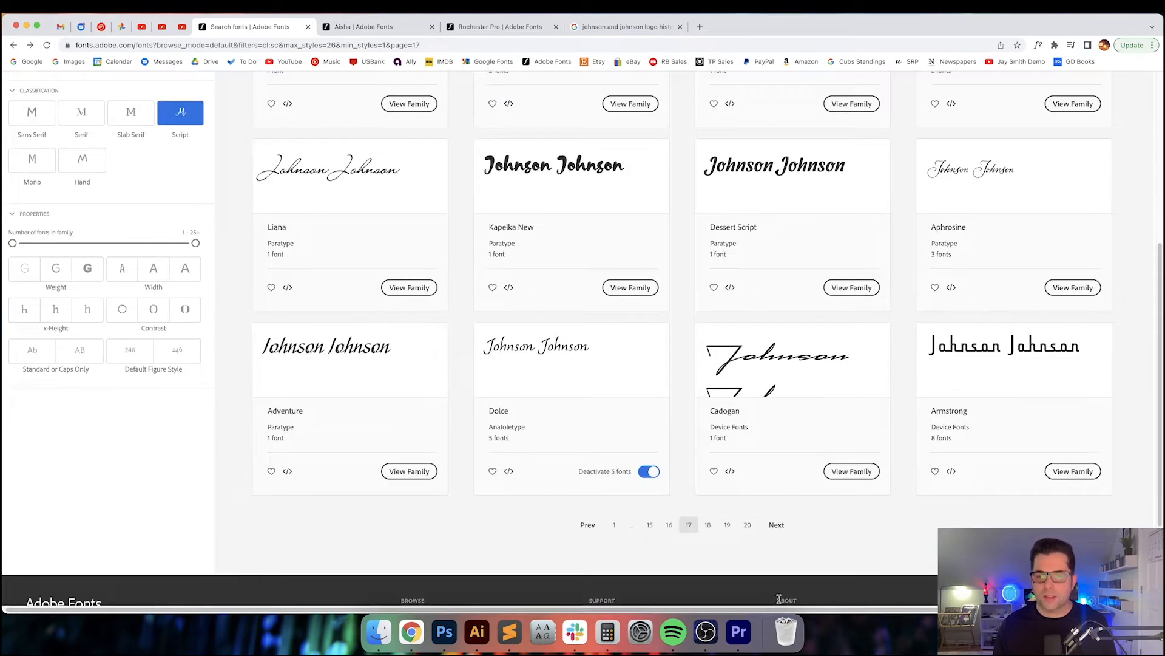
# Step: Examine the script font previews on pages 18 to 20 for a match to the Johnson & Johnson logo
pyautogui.click(776, 530)
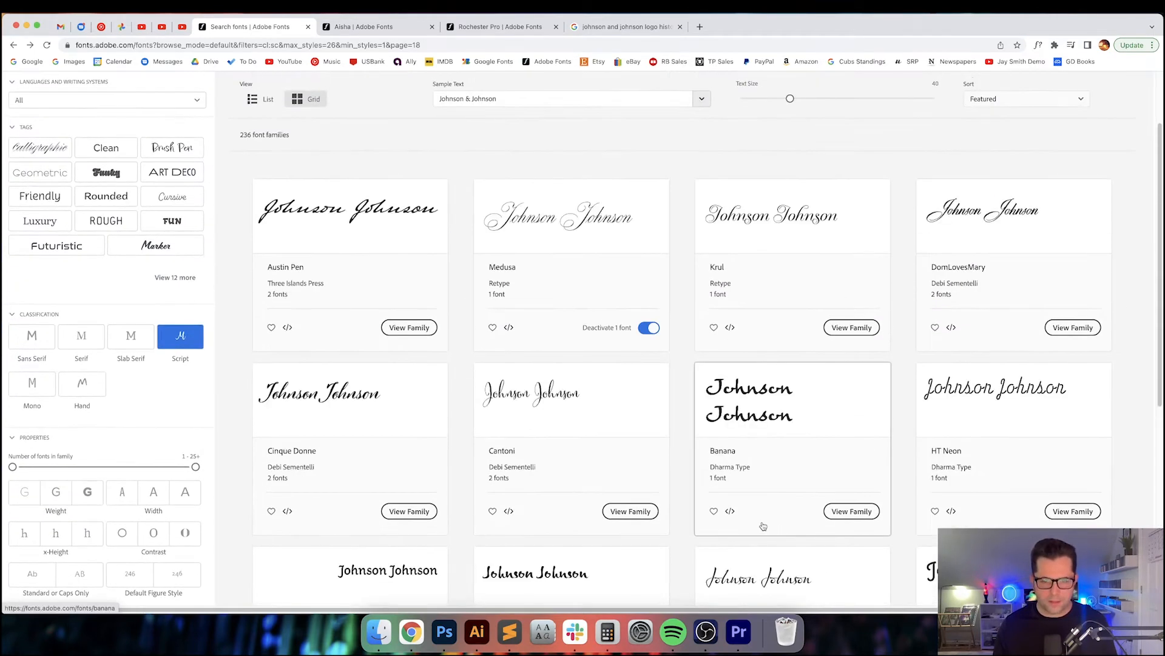
pyautogui.scroll(-5, 1004, 502)
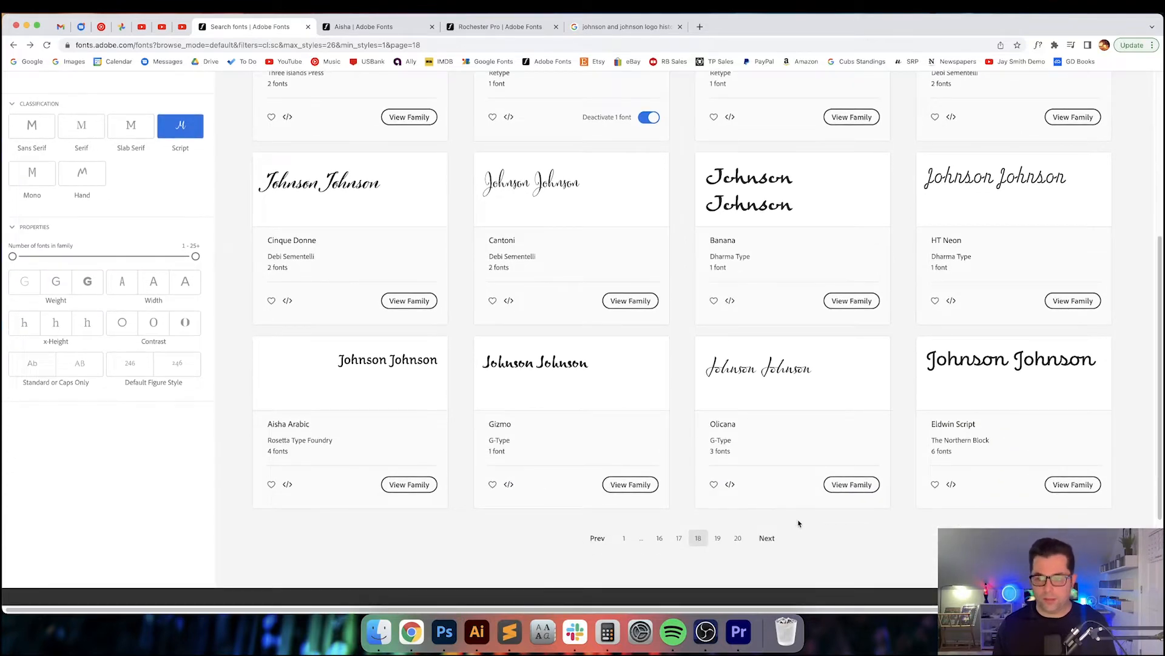
pyautogui.click(770, 538)
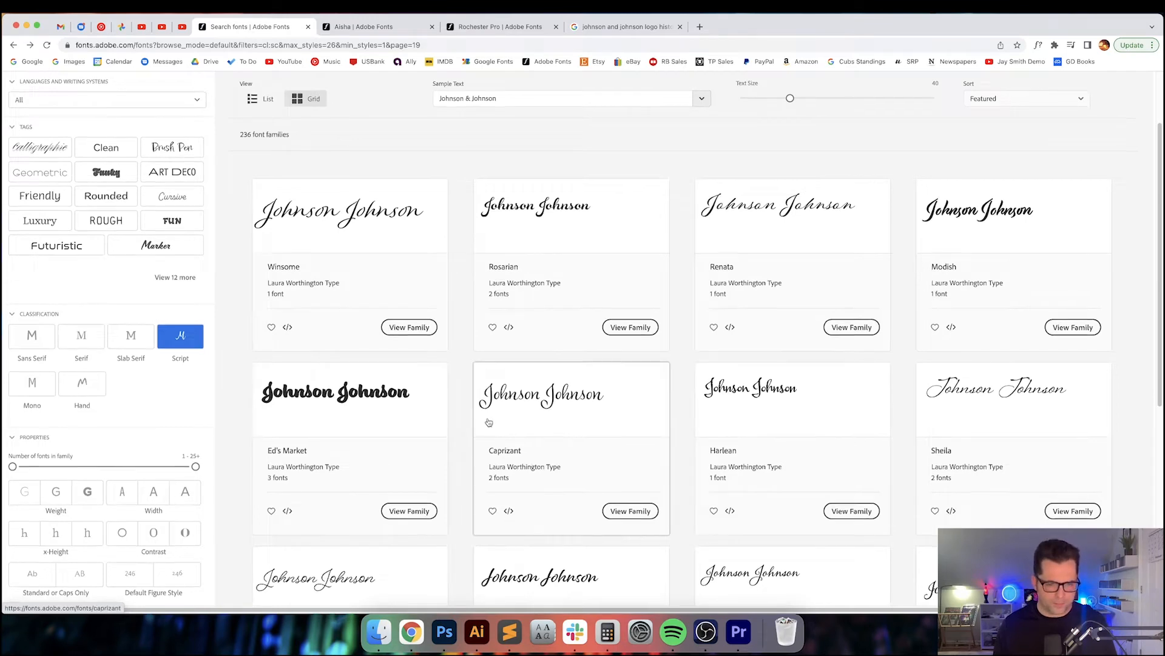
pyautogui.scroll(-1, 338, 390)
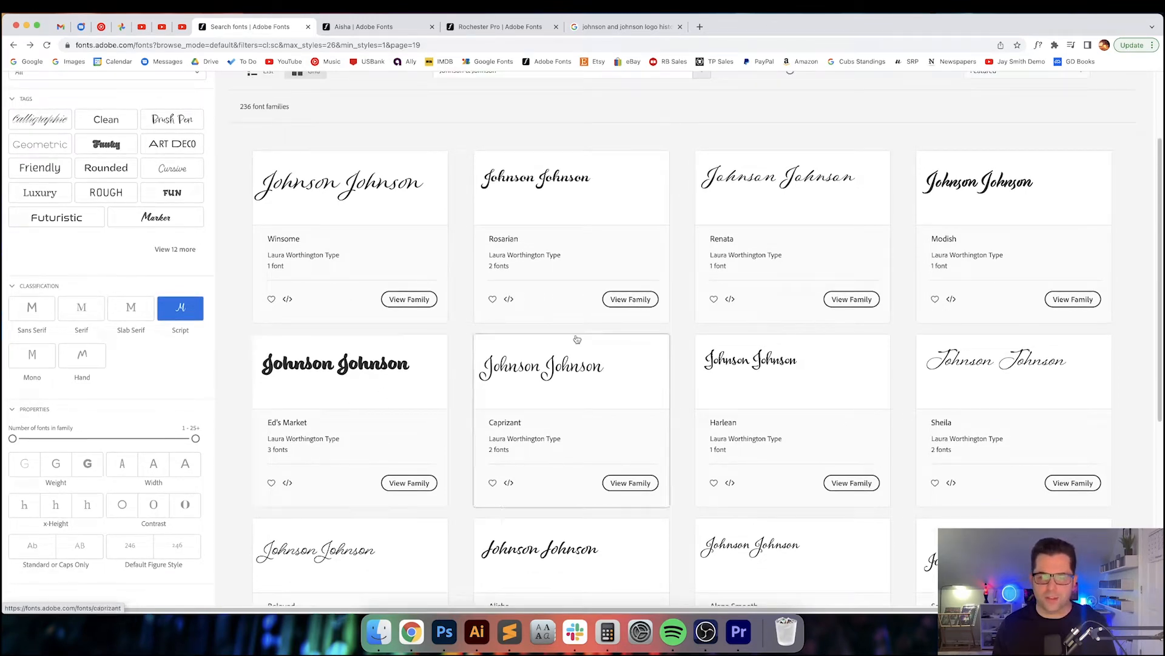
pyautogui.moveTo(1160, 296); pyautogui.dragTo(1105, 326)
pyautogui.scroll(-5, 995, 377)
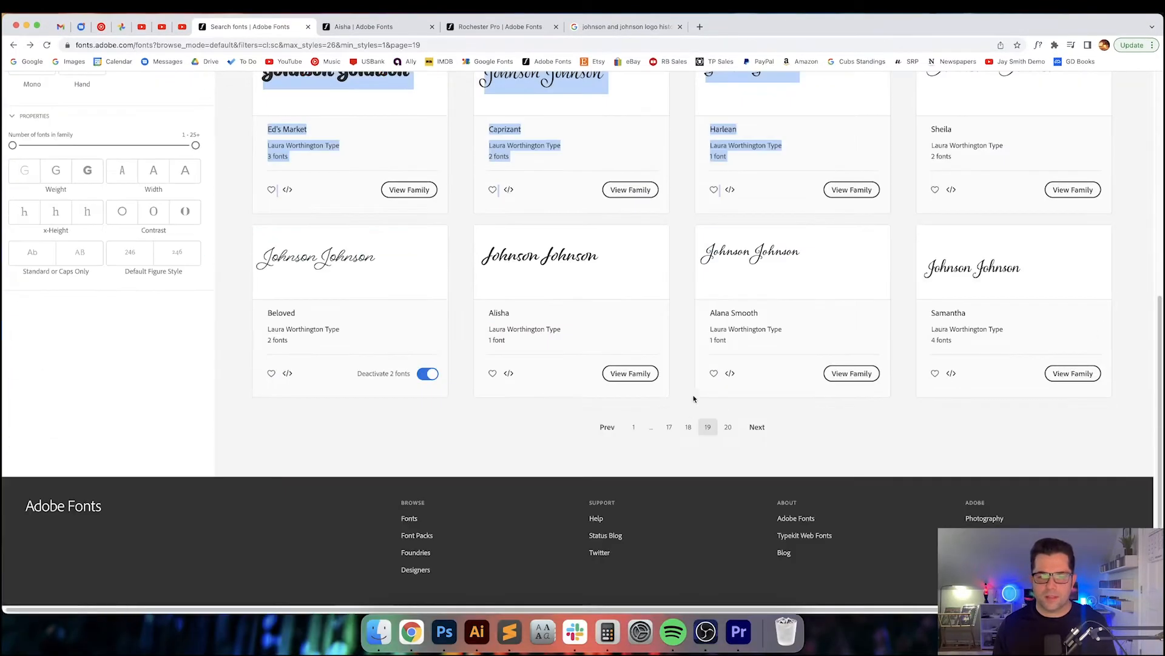
pyautogui.click(756, 428)
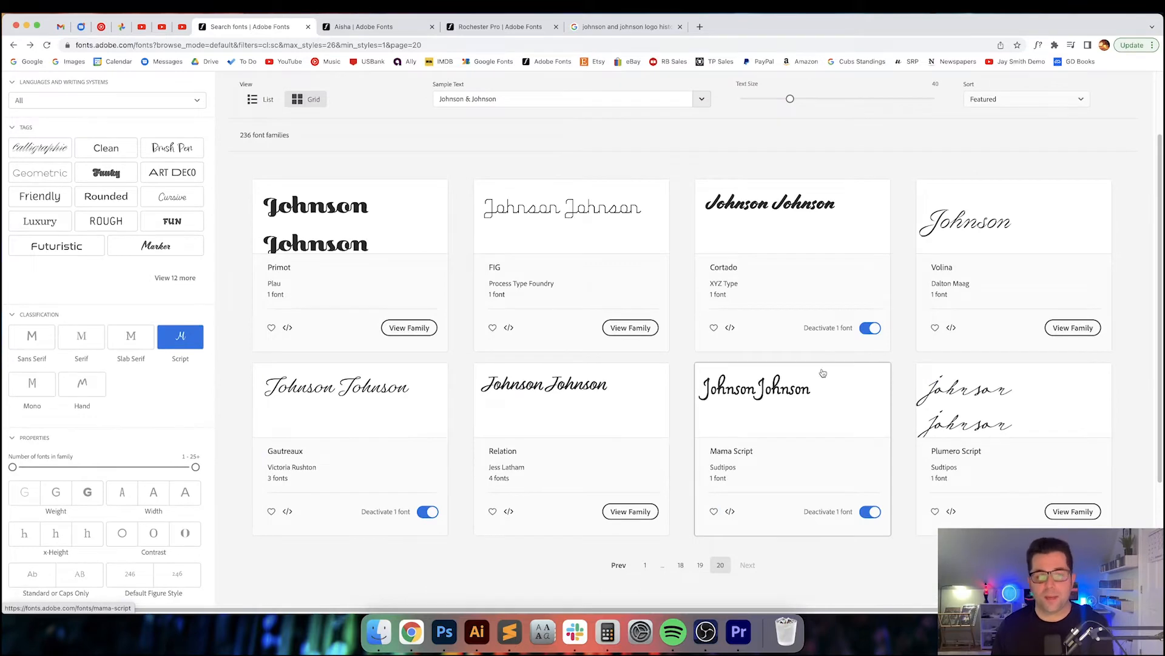
pyautogui.scroll(-2, 872, 375)
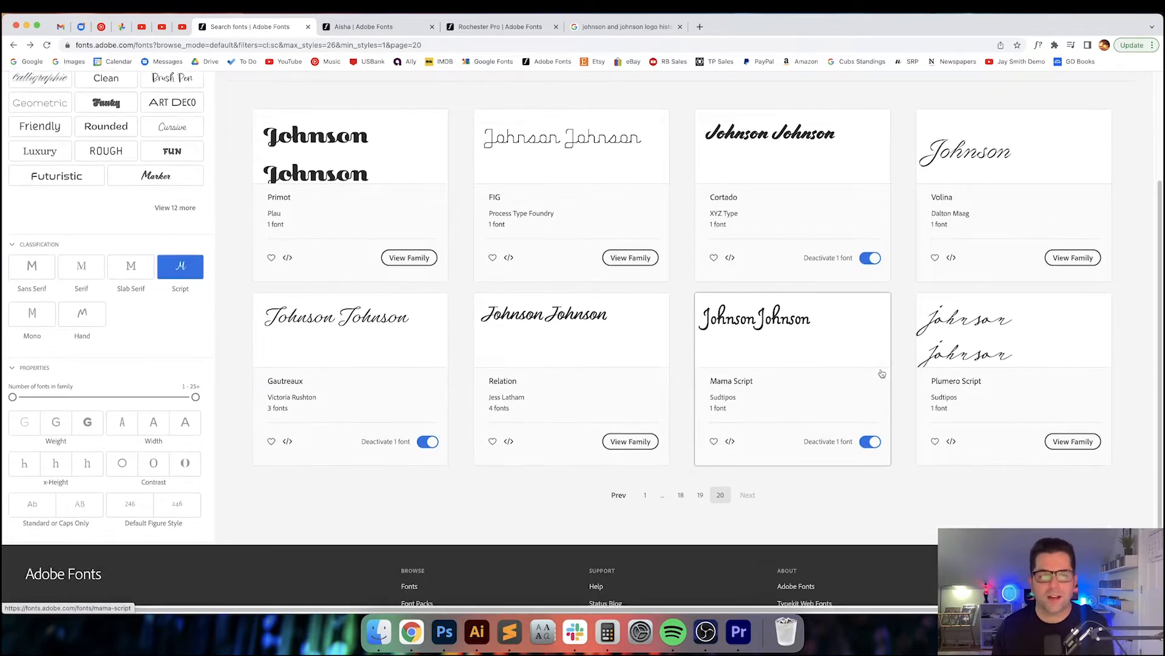
pyautogui.scroll(3, 882, 373)
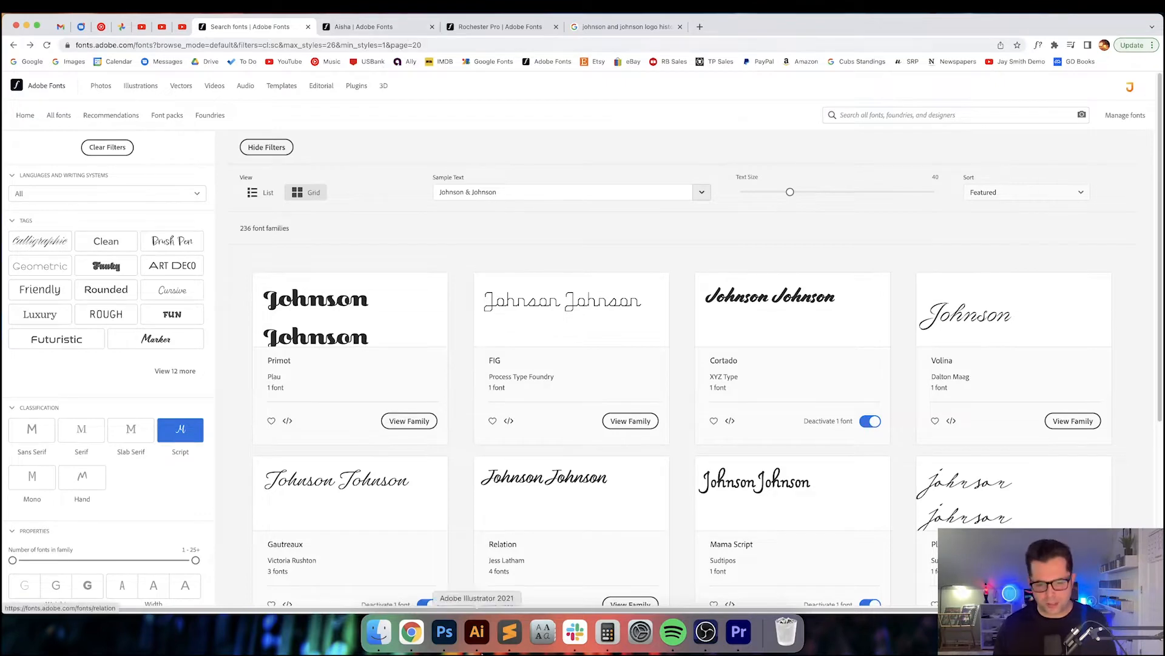
# Step: Switch to Illustrator, add the text "Johnson & Johnson" on the artboard, scale it to about 27.4 in wide and centre it
pyautogui.click(477, 632)
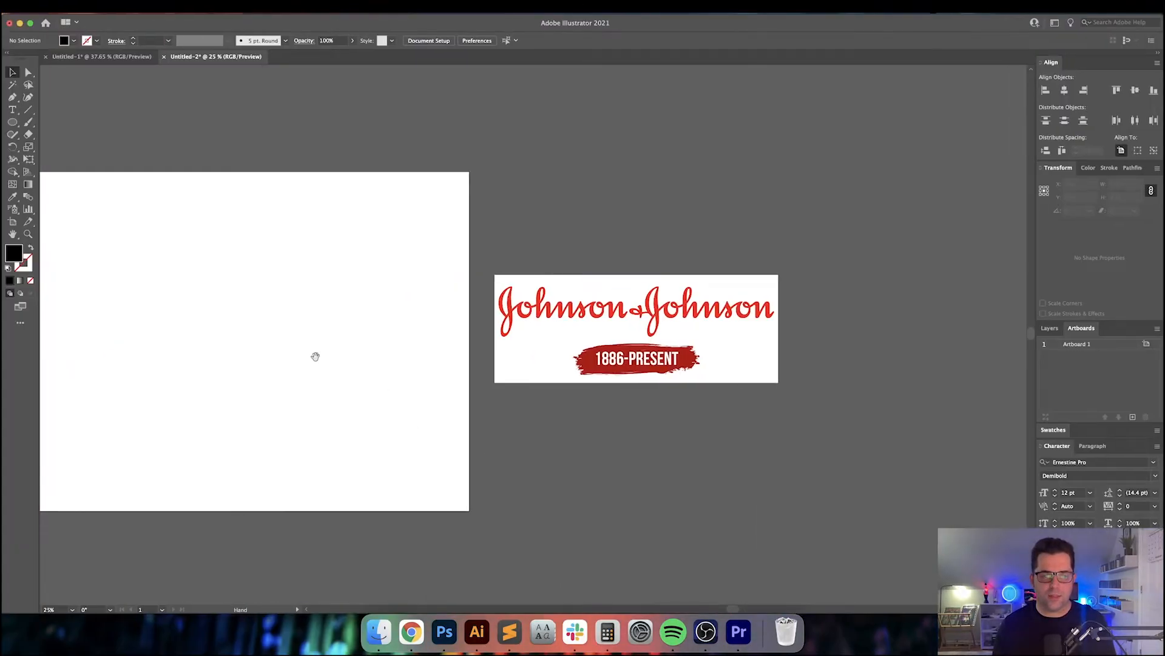
pyautogui.moveTo(315, 357); pyautogui.dragTo(539, 352)
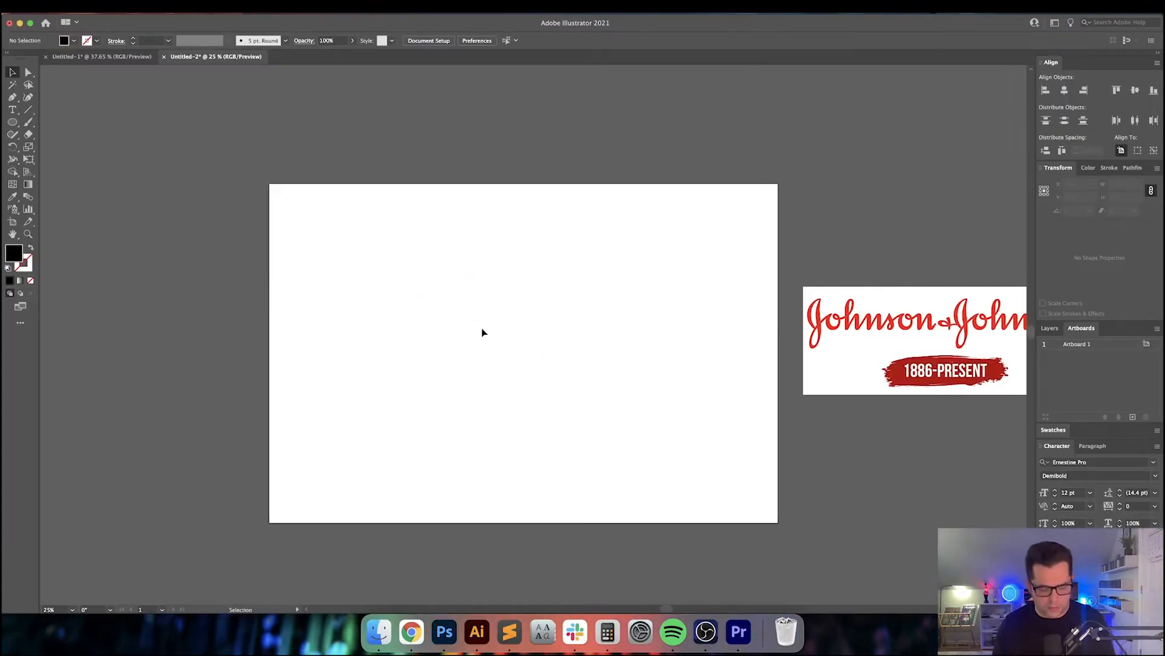
pyautogui.press('t')
pyautogui.click(452, 314)
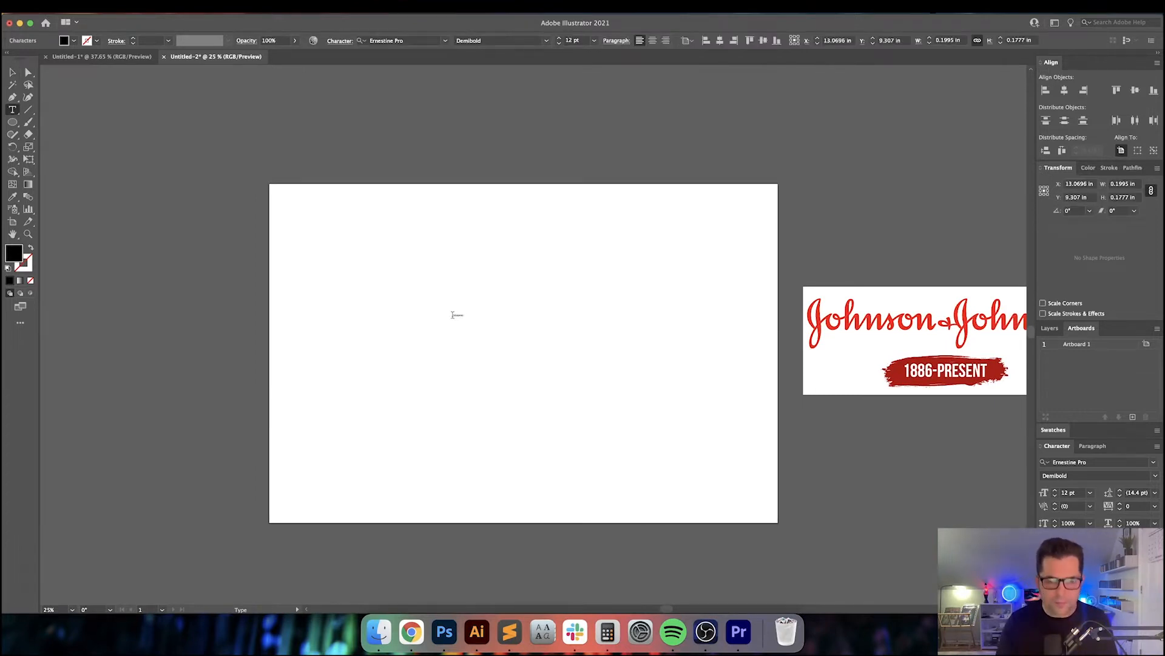
pyautogui.press('Escape')
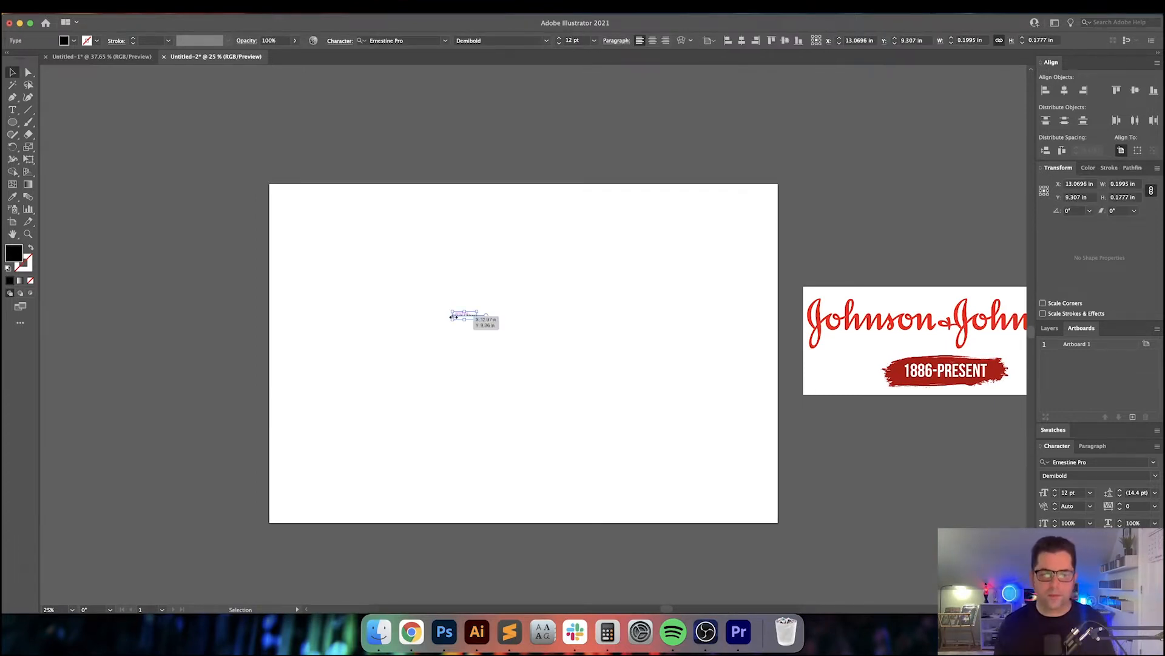
pyautogui.moveTo(478, 317); pyautogui.dragTo(659, 337)
pyautogui.moveTo(526, 342); pyautogui.dragTo(589, 368)
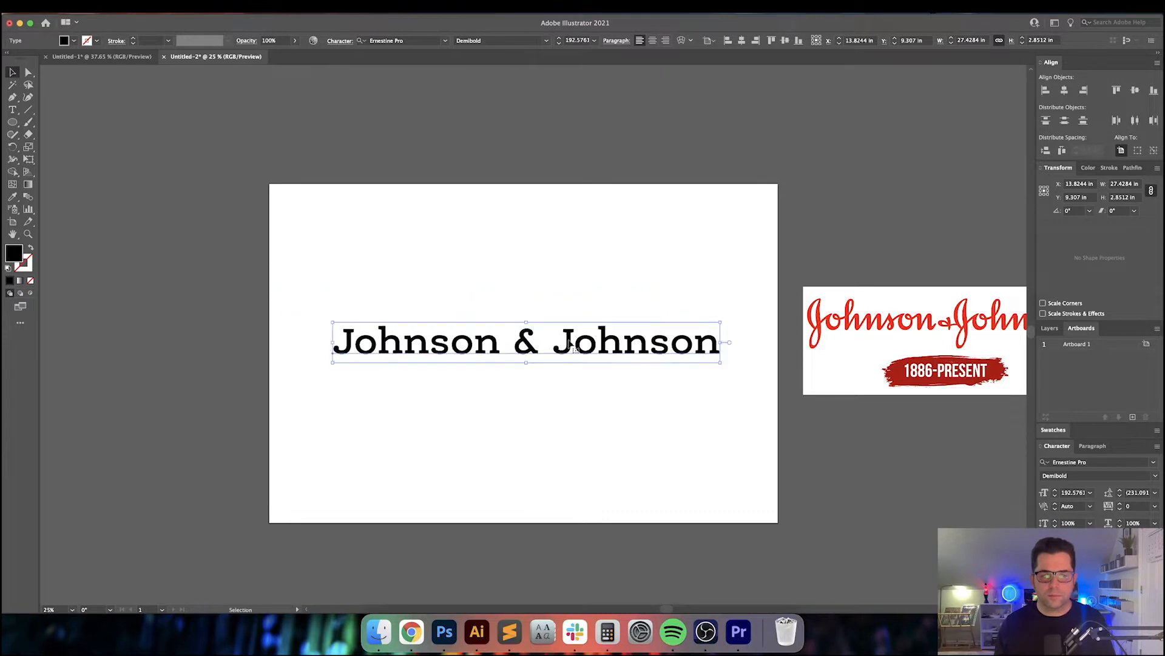
# Step: Set the Johnson & Johnson text's font to Aisha Latin Extrabold
pyautogui.click(421, 41)
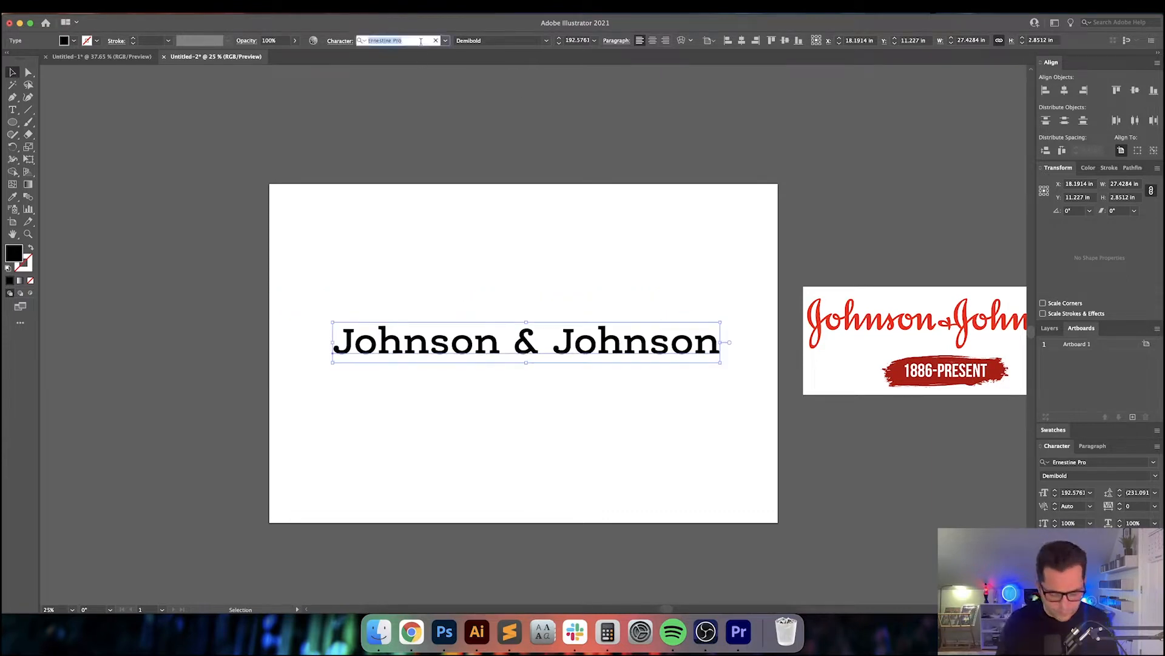
pyautogui.write('aish')
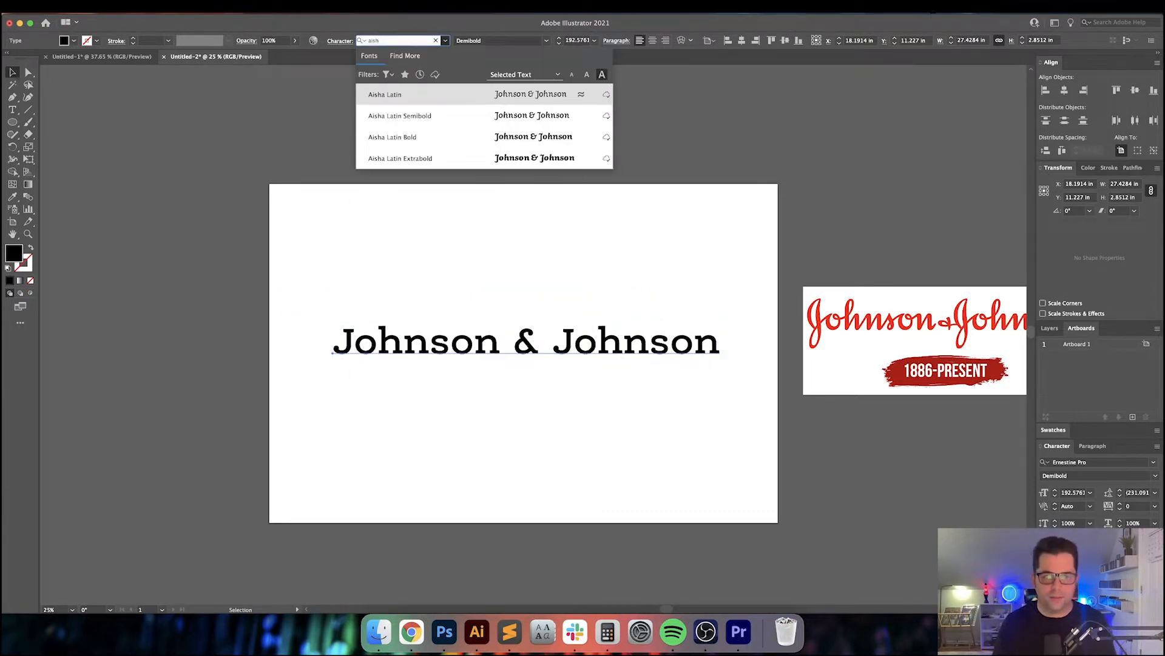
pyautogui.press('Down')
pyautogui.press('Down')
pyautogui.press('Down')
pyautogui.press('Return')
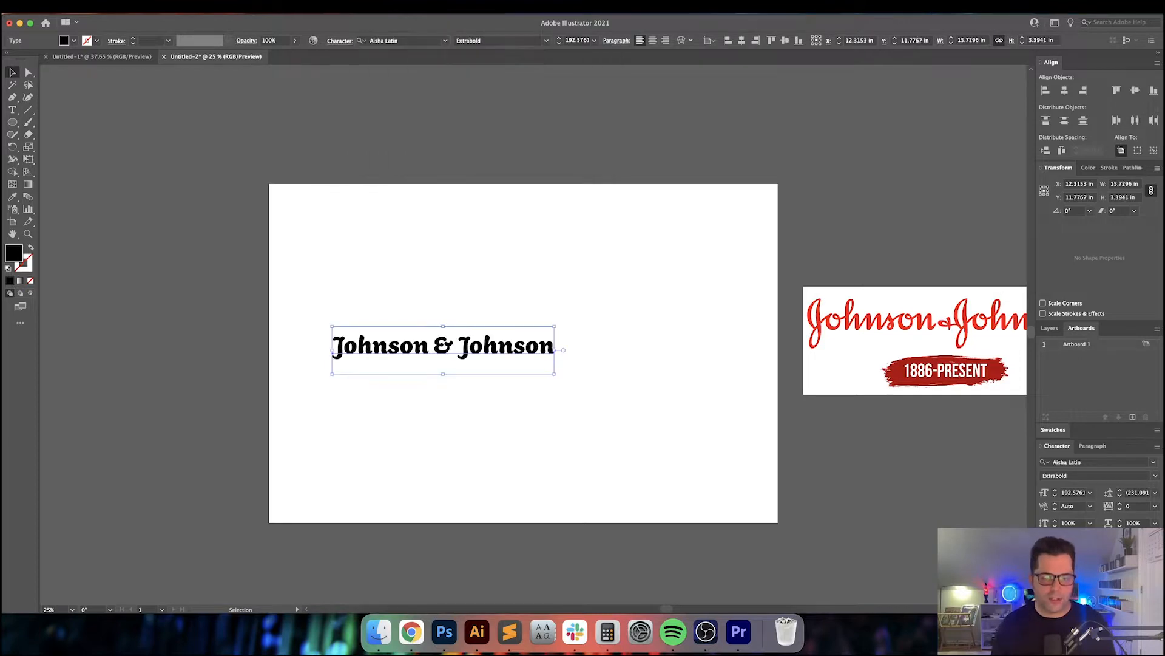
# Step: Move the Johnson & Johnson text up on the artboard and place a duplicate of it below
pyautogui.click(516, 281)
pyautogui.scroll(-1, 515, 281)
pyautogui.moveTo(510, 332)
pyautogui.mouseDown()
pyautogui.moveTo(509, 275)
pyautogui.moveTo(508, 348)
pyautogui.mouseUp()
# Step: Switch to Chrome, search Google for "timer" in a new tab and start a 20-minute countdown
pyautogui.click(411, 631)
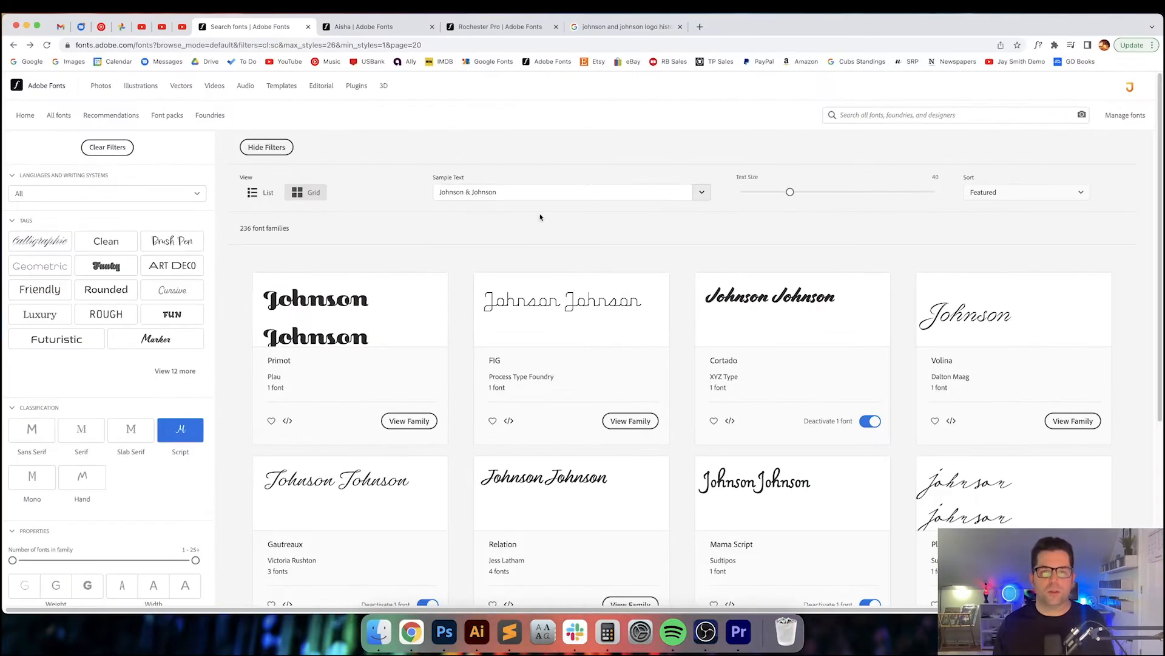
pyautogui.click(699, 27)
pyautogui.click(33, 61)
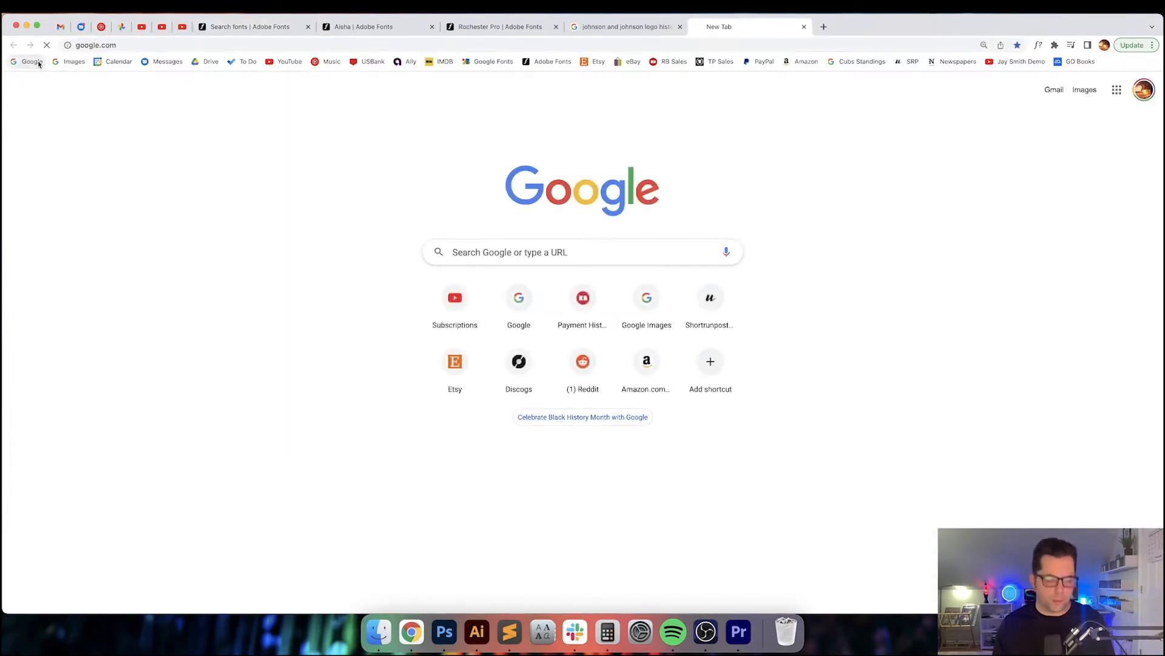
pyautogui.write('timer')
pyautogui.press('Return')
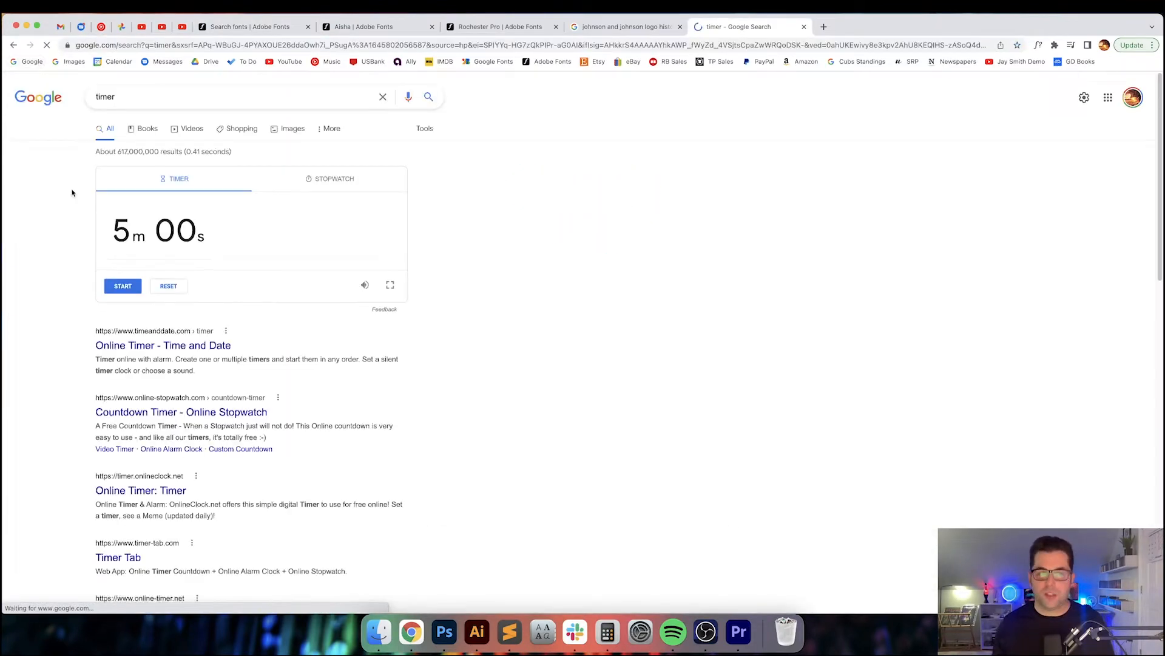
pyautogui.click(160, 242)
pyautogui.write('20m 0')
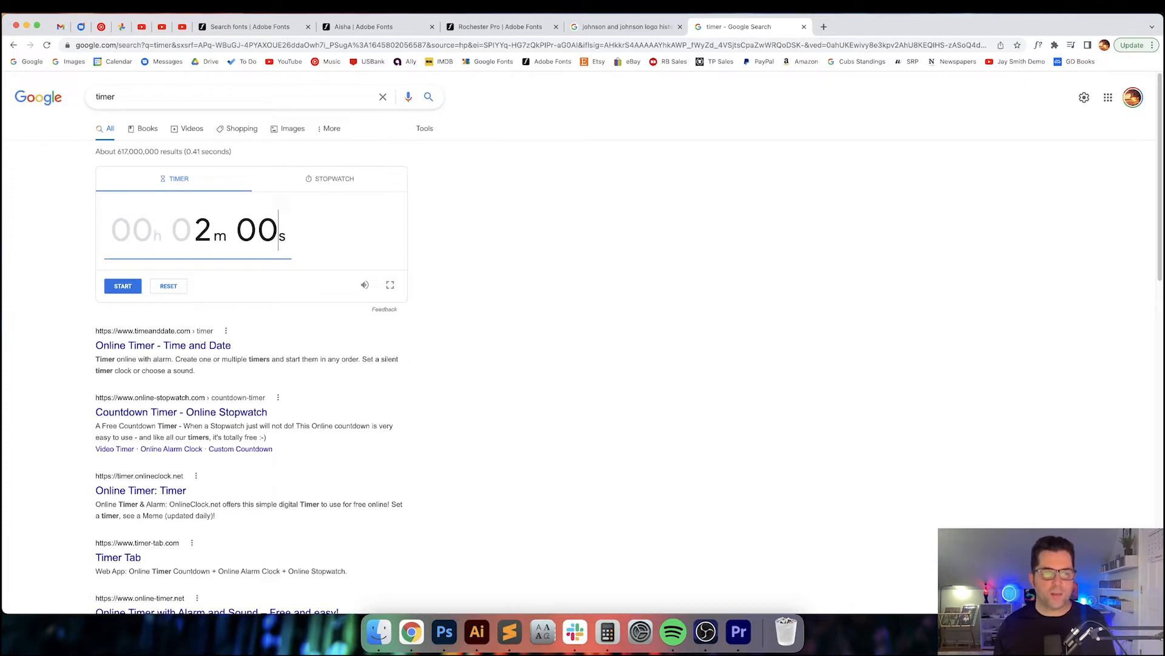
pyautogui.write('0')
pyautogui.click(138, 286)
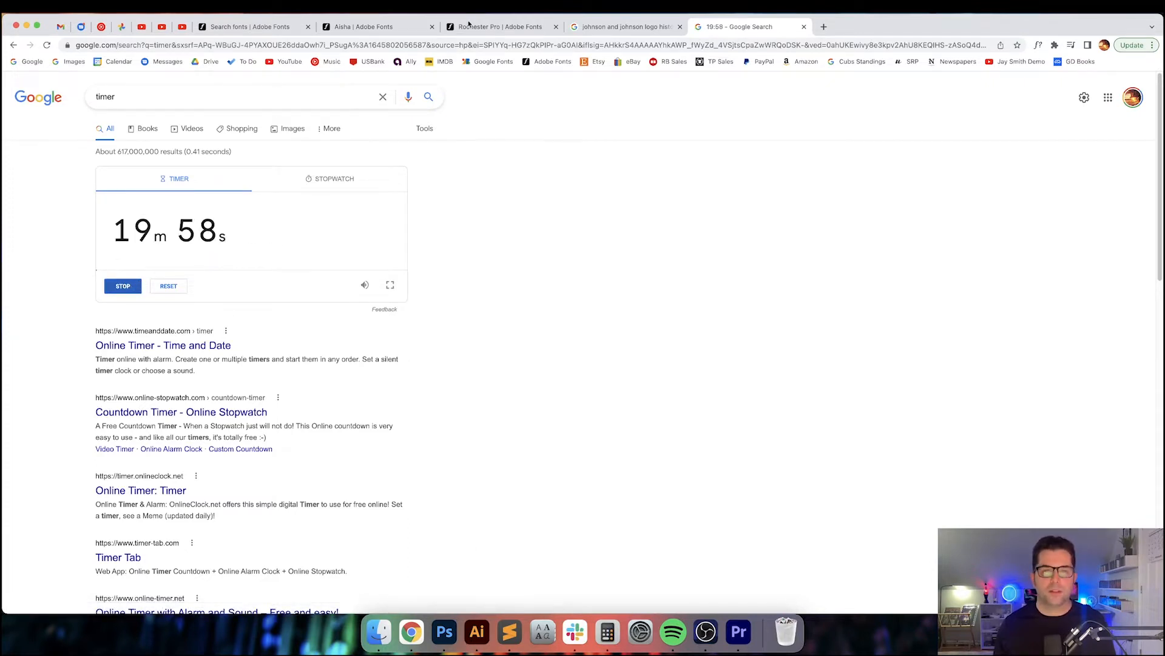
# Step: Check the Rochester Pro page and try to apply that font to the lower text by searching for "roches" in Illustrator
pyautogui.click(486, 27)
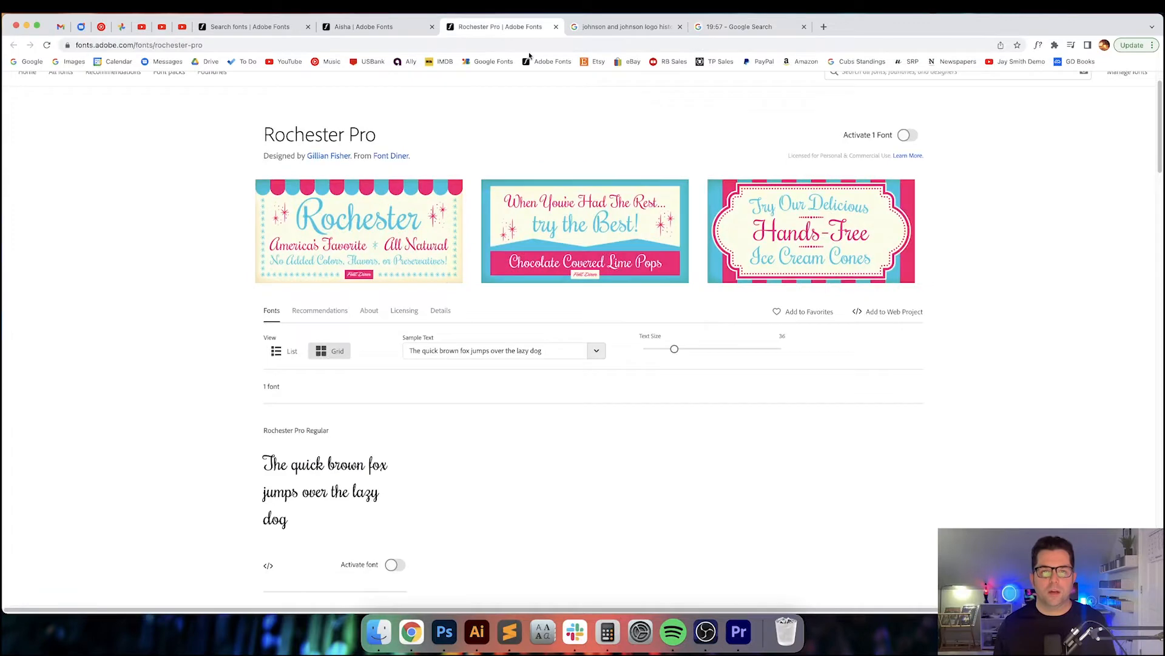
pyautogui.click(477, 631)
pyautogui.click(410, 41)
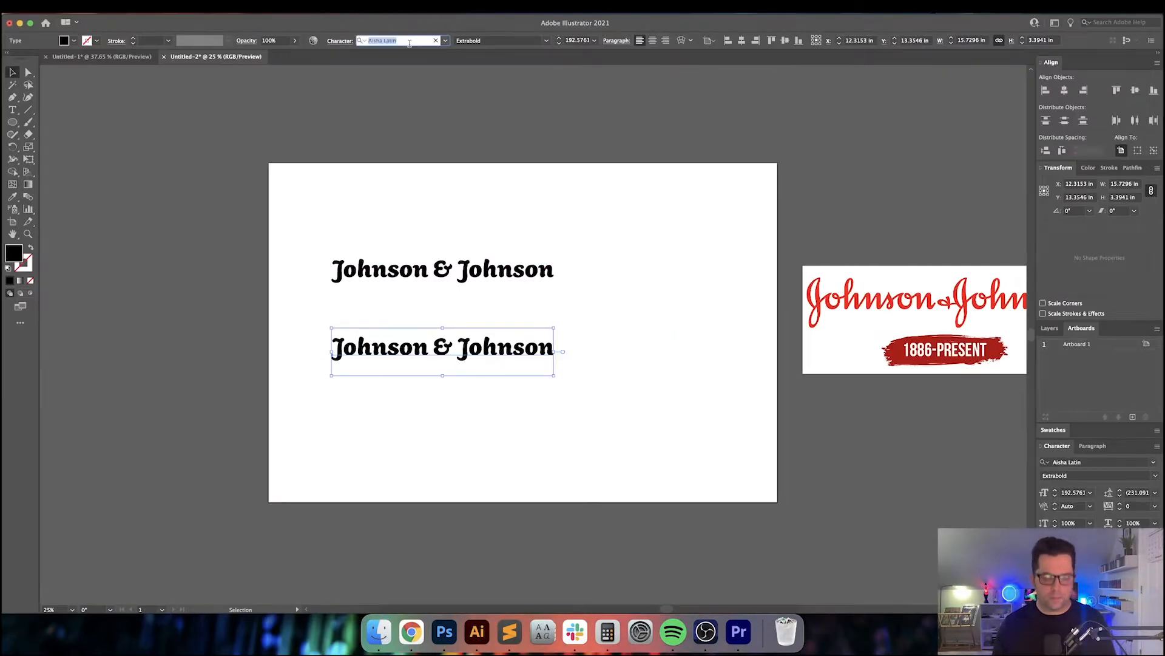
pyautogui.write('roches')
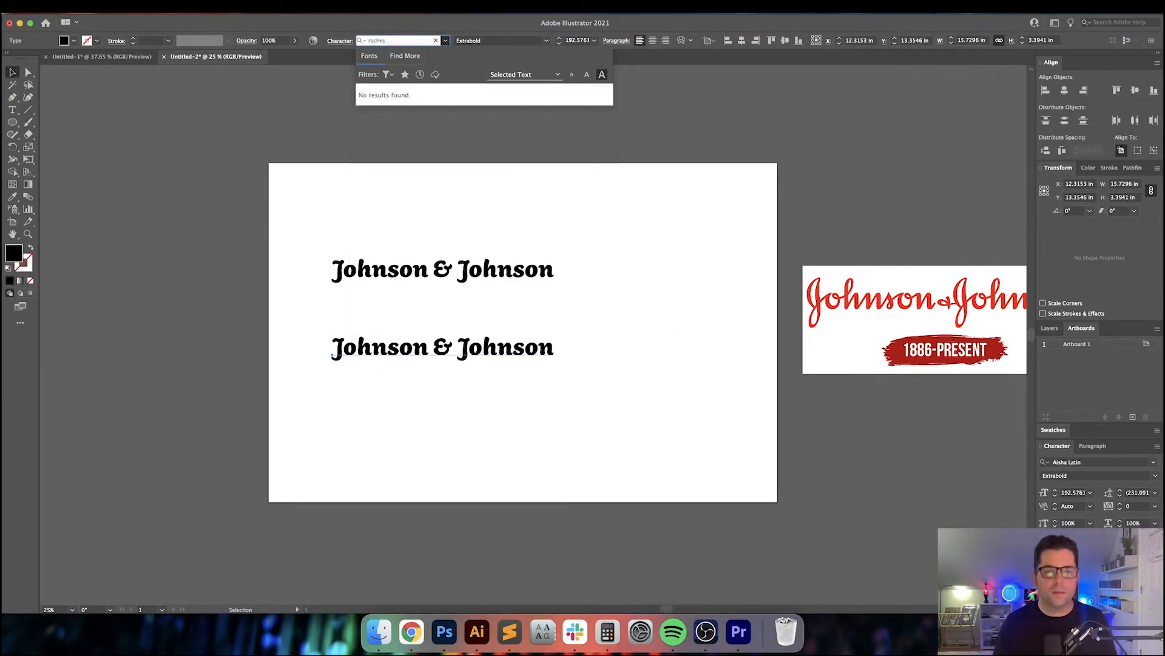
pyautogui.press('BackSpace')
pyautogui.press('BackSpace')
pyautogui.press('BackSpace')
pyautogui.press('BackSpace')
pyautogui.click(749, 398)
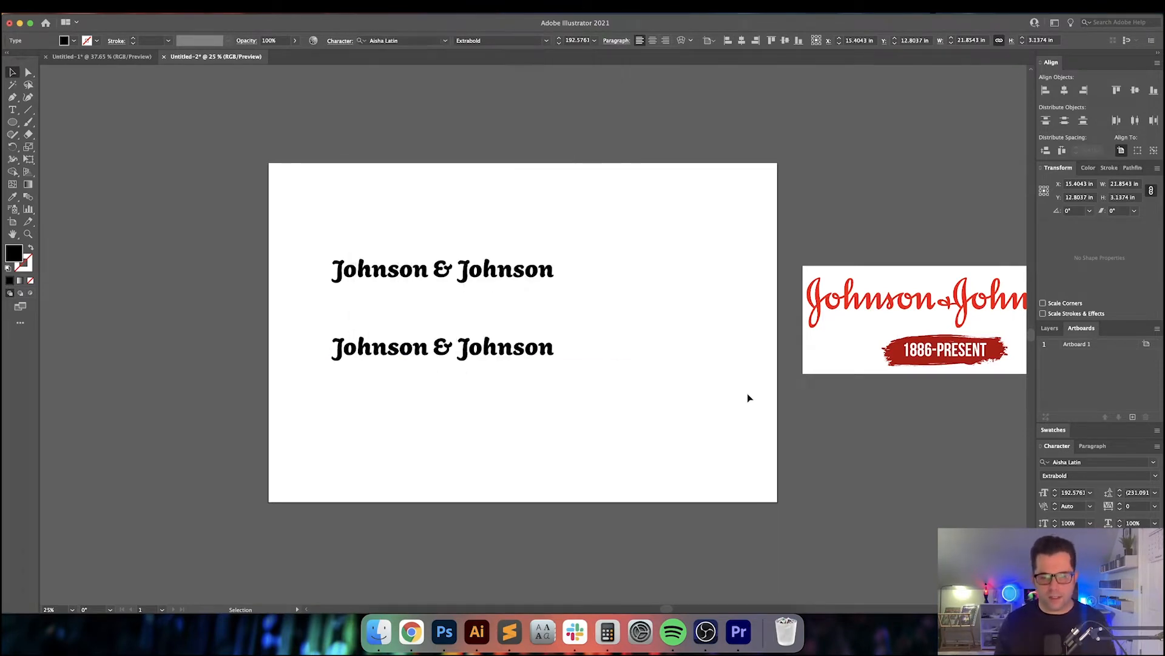
# Step: Switch back to Chrome and activate the Rochester Pro font on its Adobe Fonts page
pyautogui.click(412, 633)
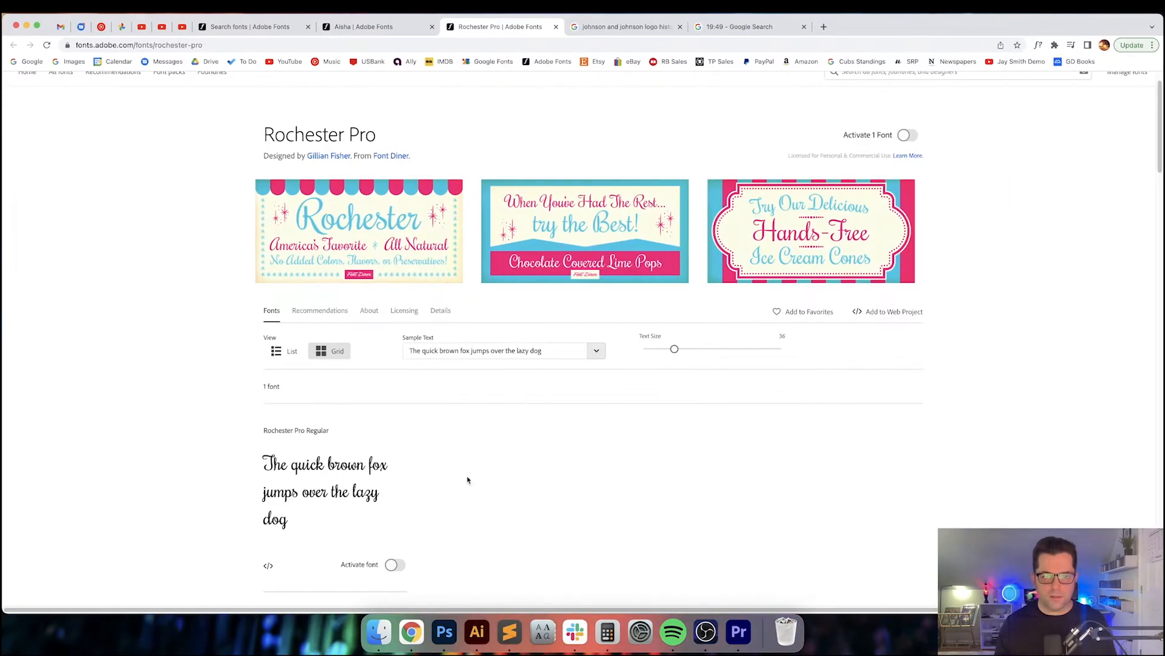
pyautogui.click(914, 135)
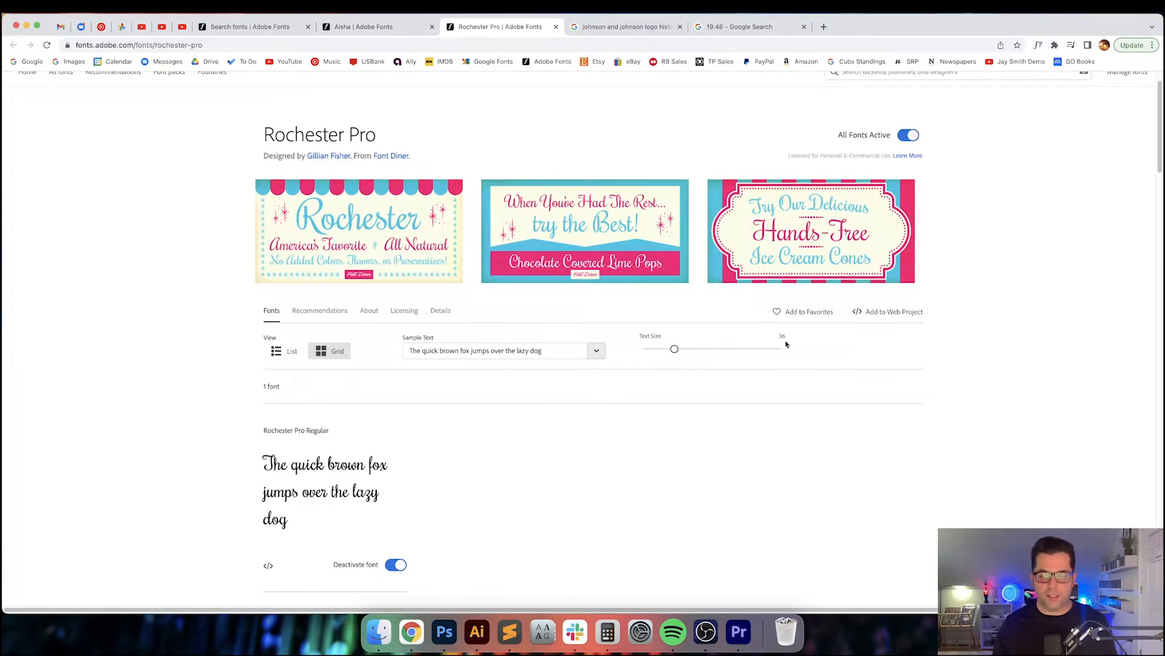
# Step: Return to Illustrator and move the lower Johnson & Johnson text about 6 in further down the artboard
pyautogui.click(475, 631)
pyautogui.click(515, 358)
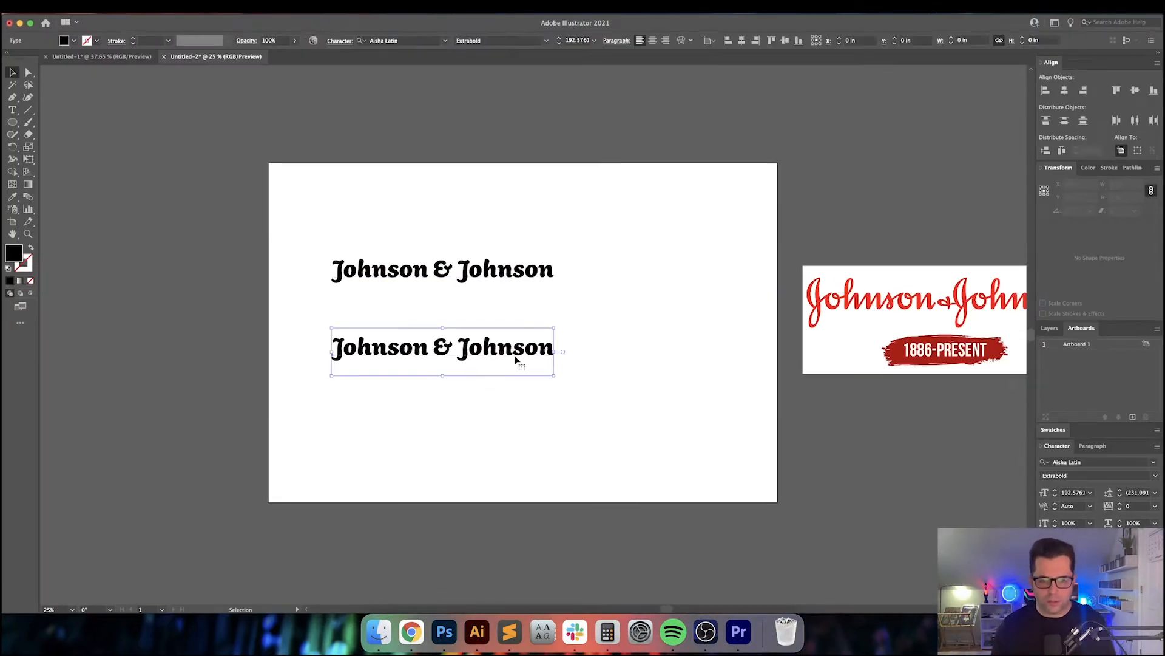
pyautogui.moveTo(508, 365); pyautogui.dragTo(504, 448)
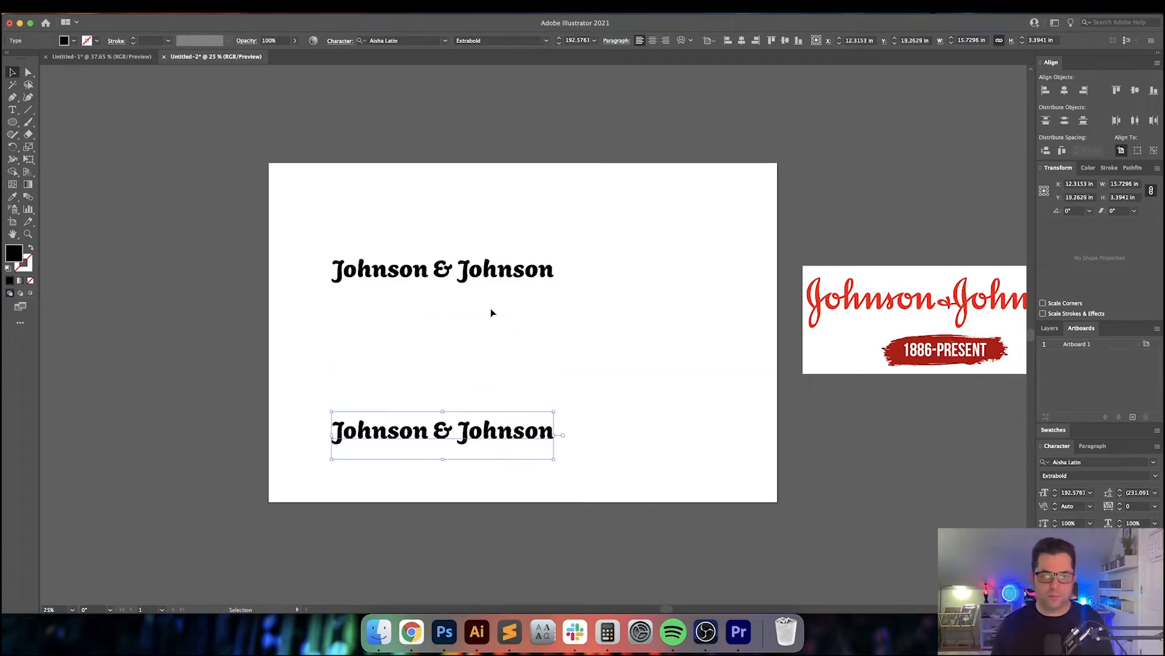
# Step: Inspect the first J of the upper text with the Type tool and compare it with the reference logo's letterforms
pyautogui.click(482, 272)
pyautogui.scroll(3, 492, 286)
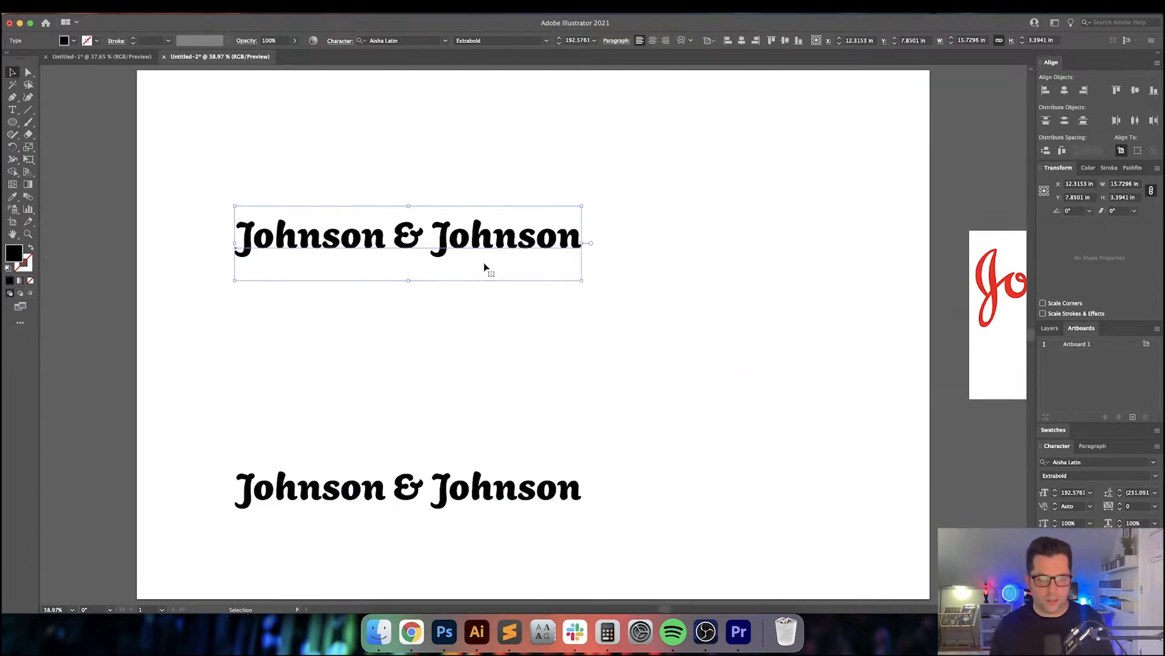
pyautogui.press('r')
pyautogui.press('t')
pyautogui.click(328, 231)
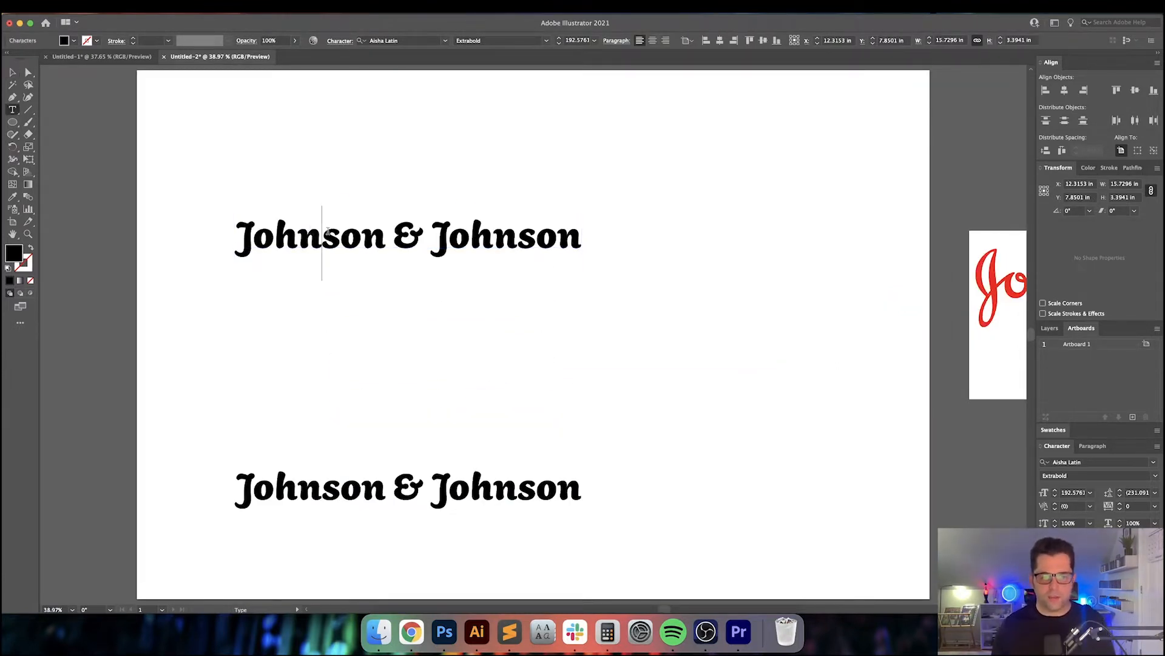
pyautogui.press('Up')
pyautogui.press('Right')
pyautogui.hotkey('shift', 'Left')
pyautogui.press('Right')
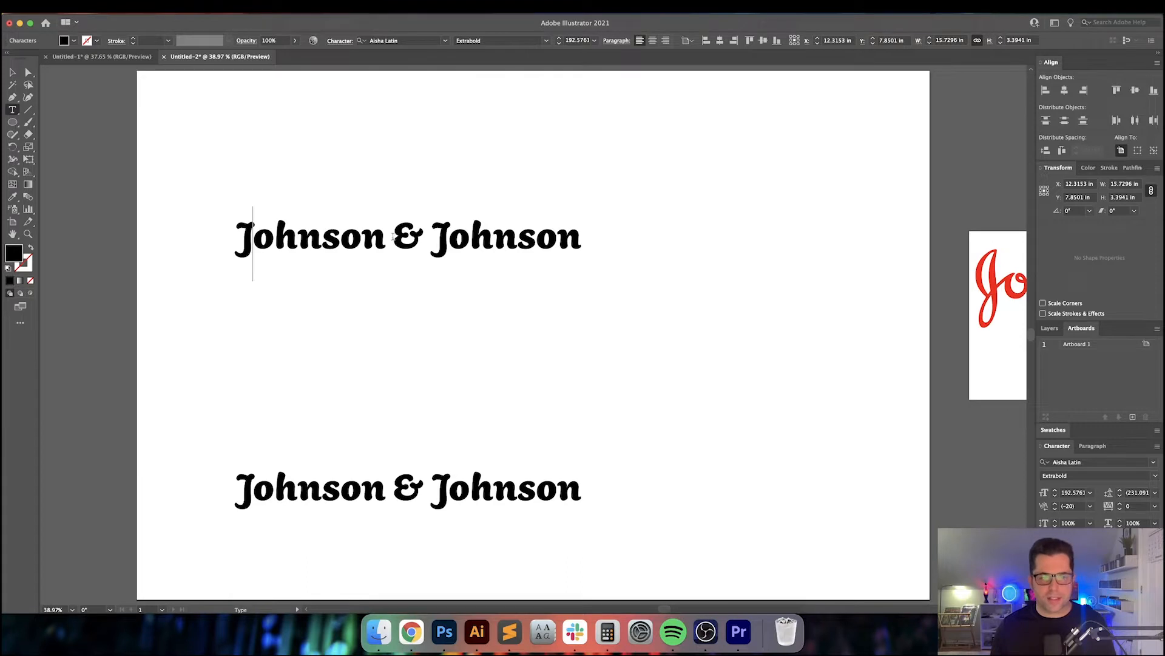
pyautogui.hscroll(5, 485, 249)
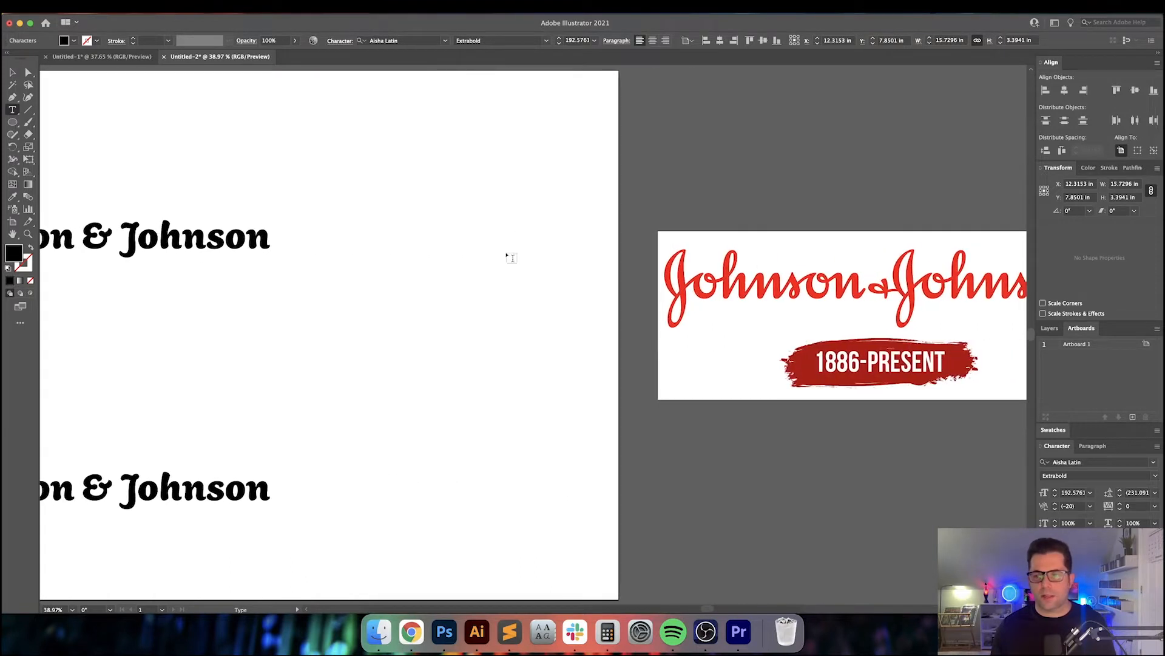
pyautogui.hscroll(8, 856, 280)
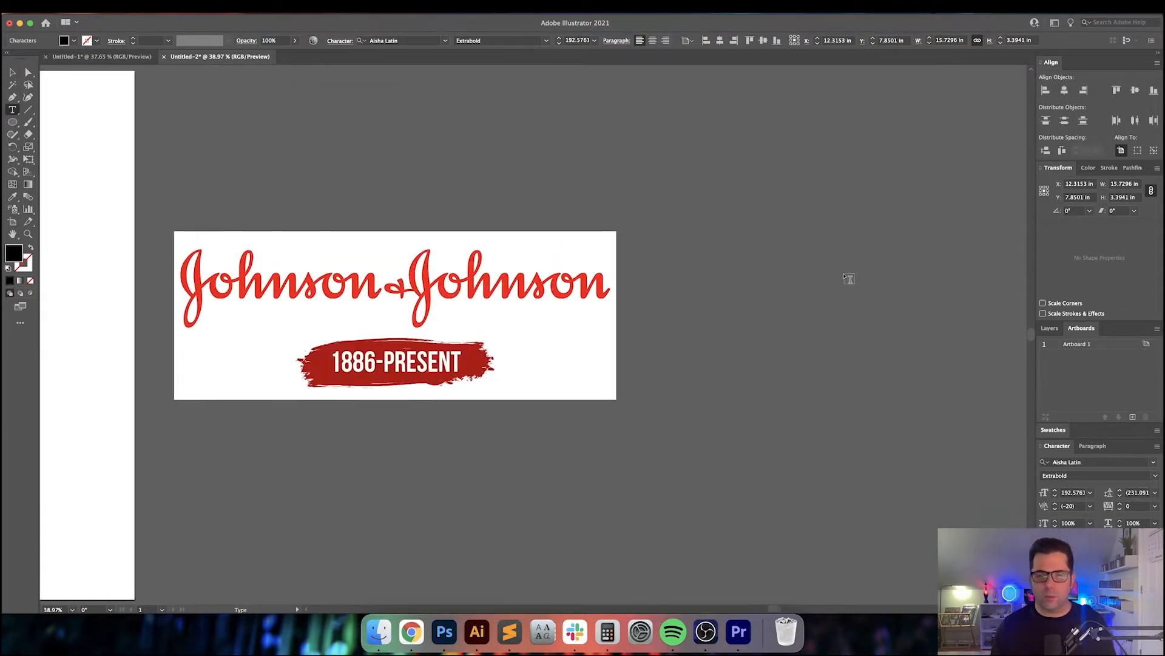
pyautogui.hscroll(-2, 848, 279)
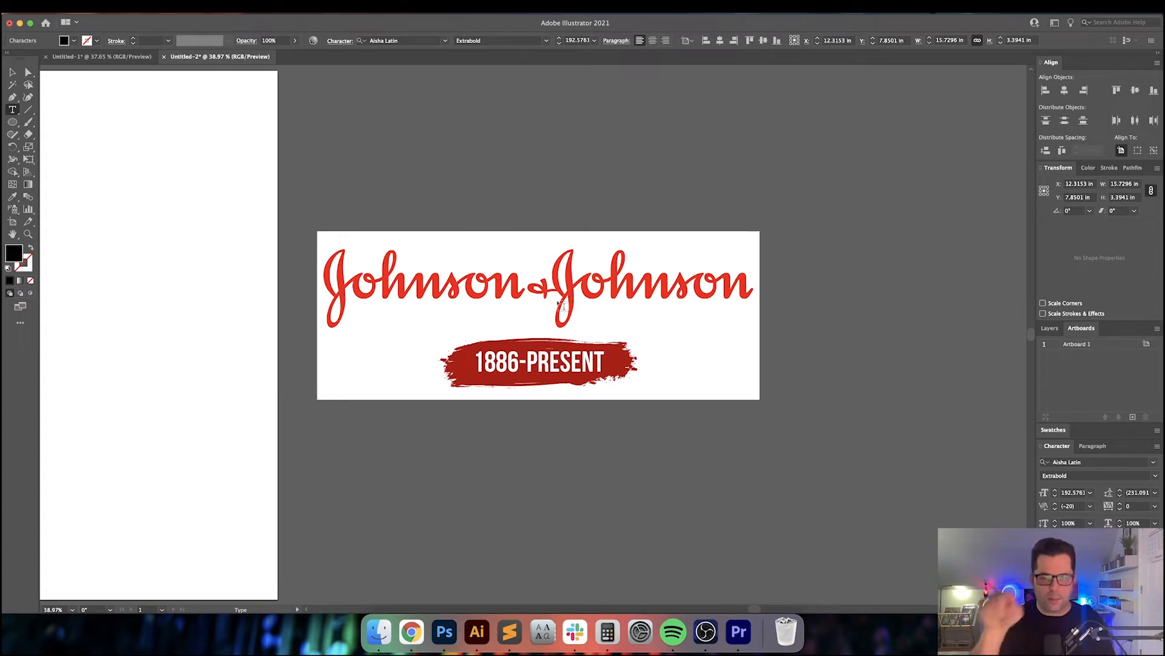
# Step: Replace the ampersand in the upper text with a plus sign and remove both spaces so it reads Johnson+Johnson
pyautogui.hscroll(-10, 563, 305)
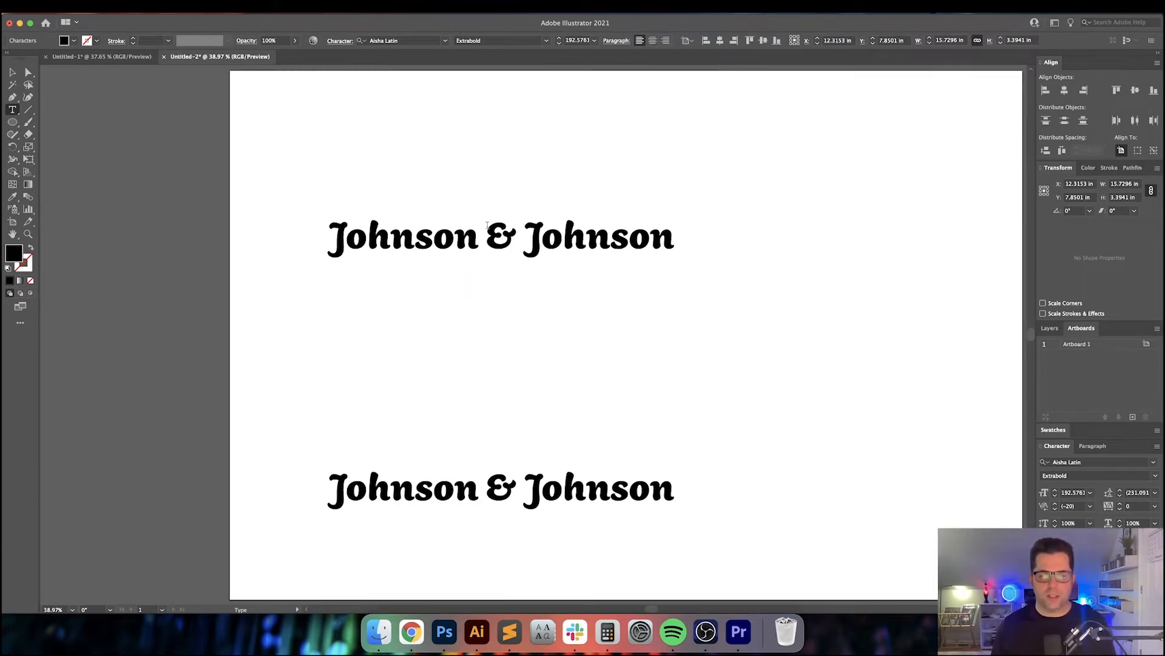
pyautogui.doubleClick(498, 233)
pyautogui.write('+')
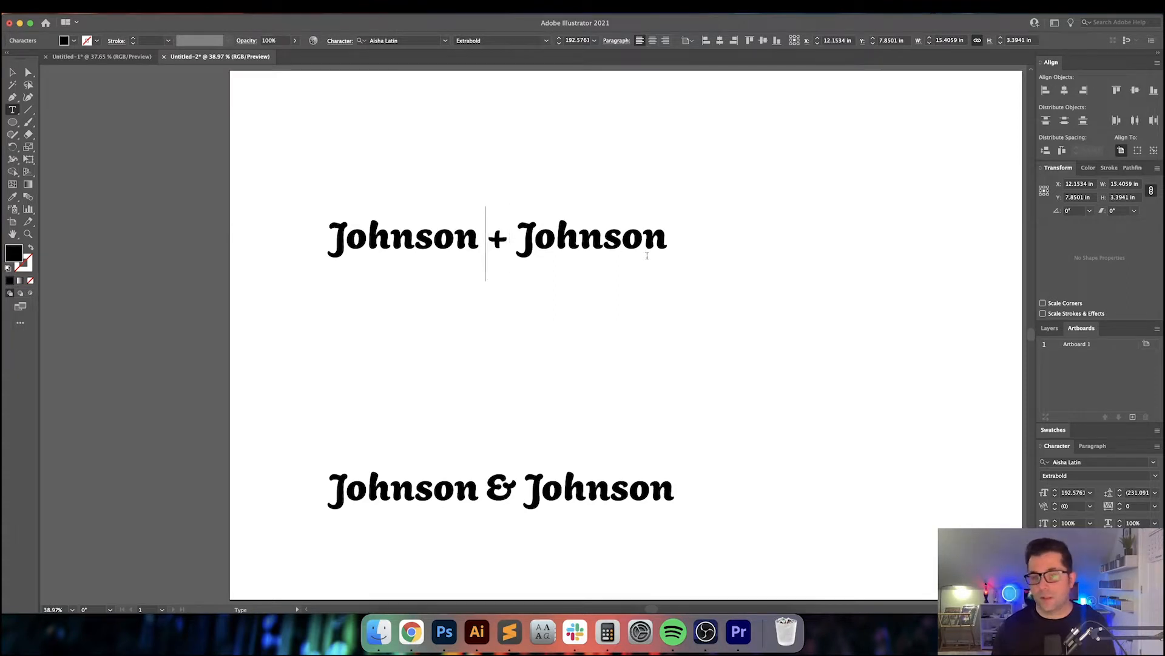
pyautogui.press('BackSpace')
pyautogui.press('Right')
pyautogui.press('Delete')
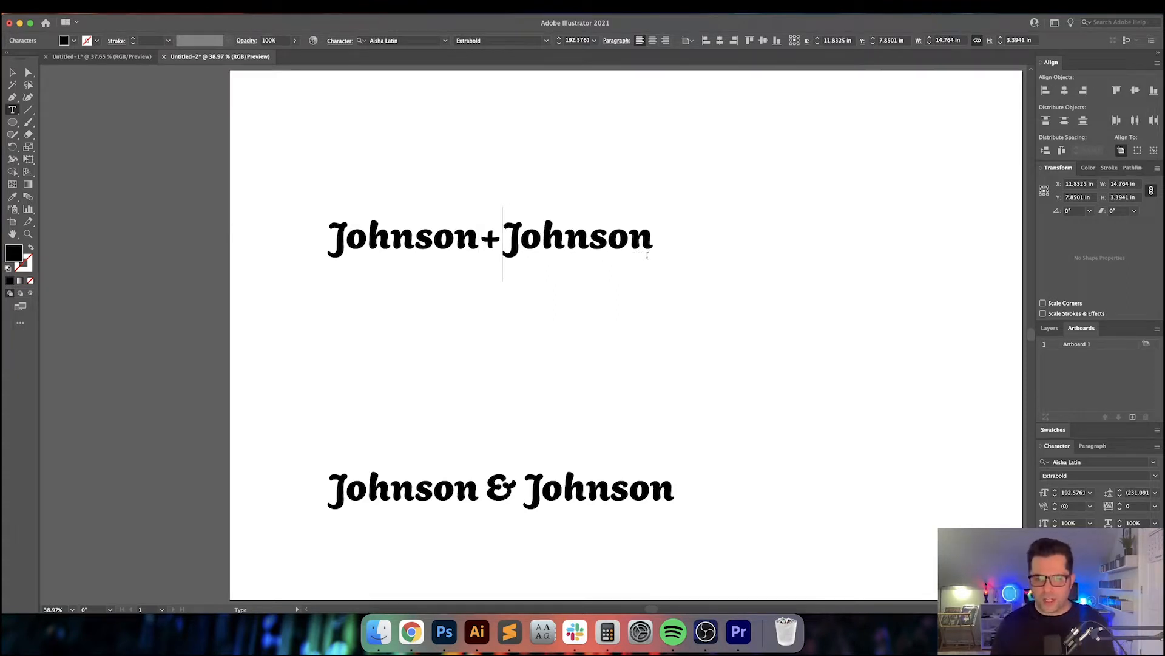
pyautogui.press('Escape')
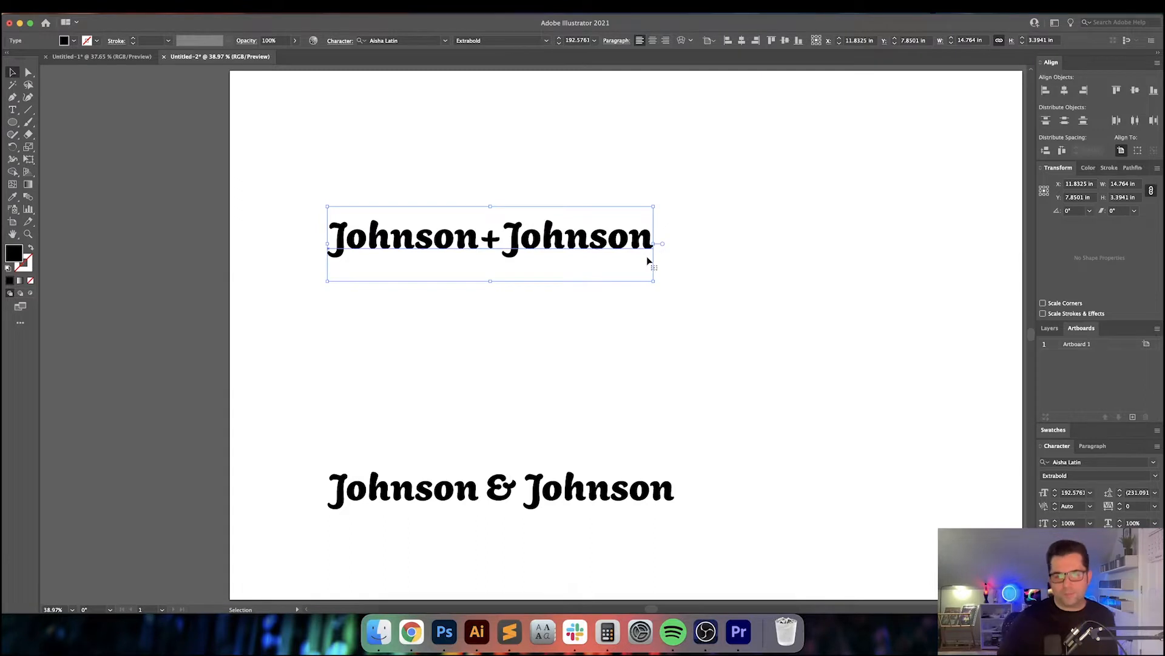
# Step: Set the kerning between the first J and o of the upper text to -40
pyautogui.doubleClick(602, 245)
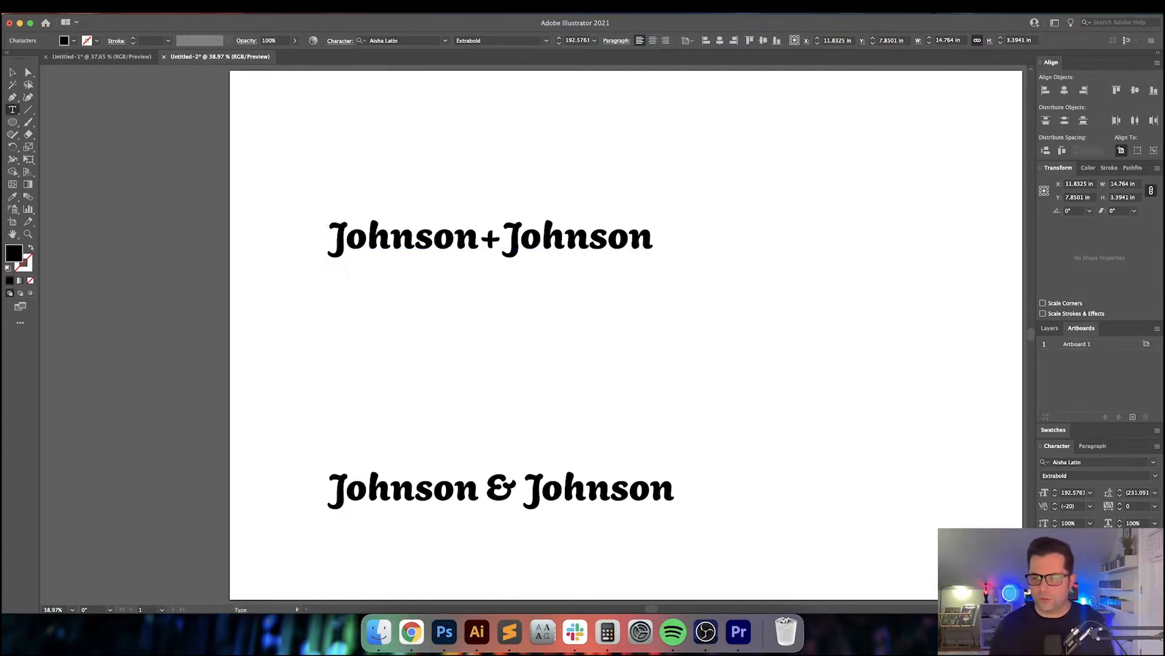
pyautogui.hotkey('shift', 'Down')
pyautogui.hotkey('shift', 'Down')
pyautogui.hotkey('shift', 'Down')
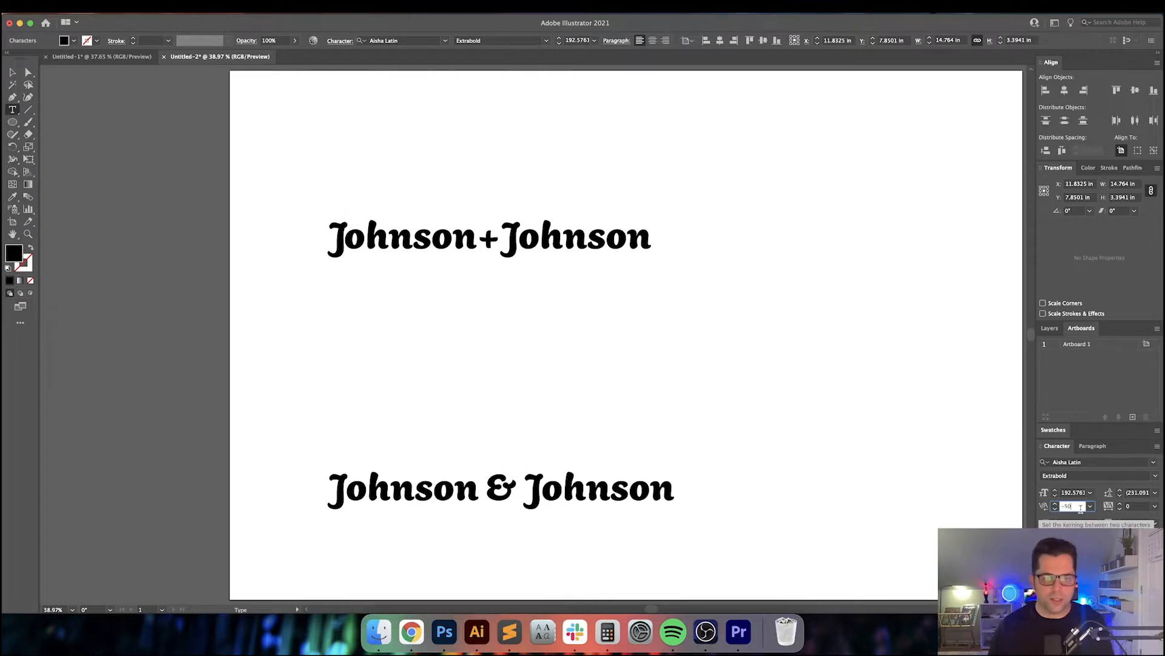
pyautogui.hotkey('shift', 'Up')
pyautogui.press('super+equal')
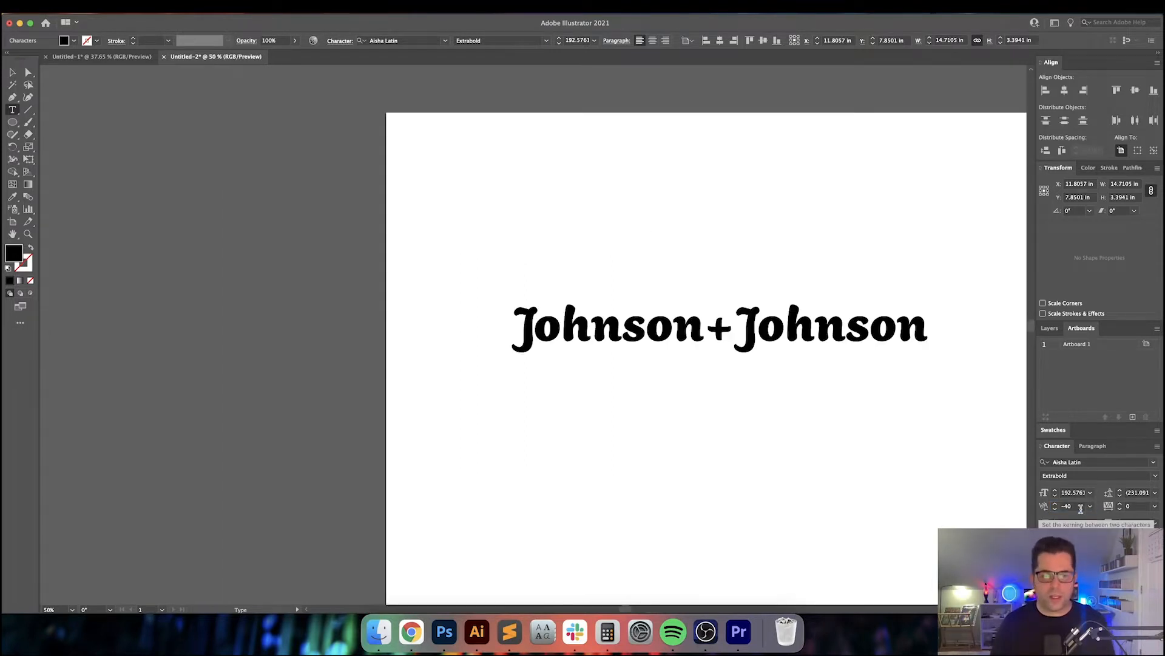
# Step: In the first word, set the kerning between o and h to -20 and between h and n to -10
pyautogui.hscroll(5, 905, 461)
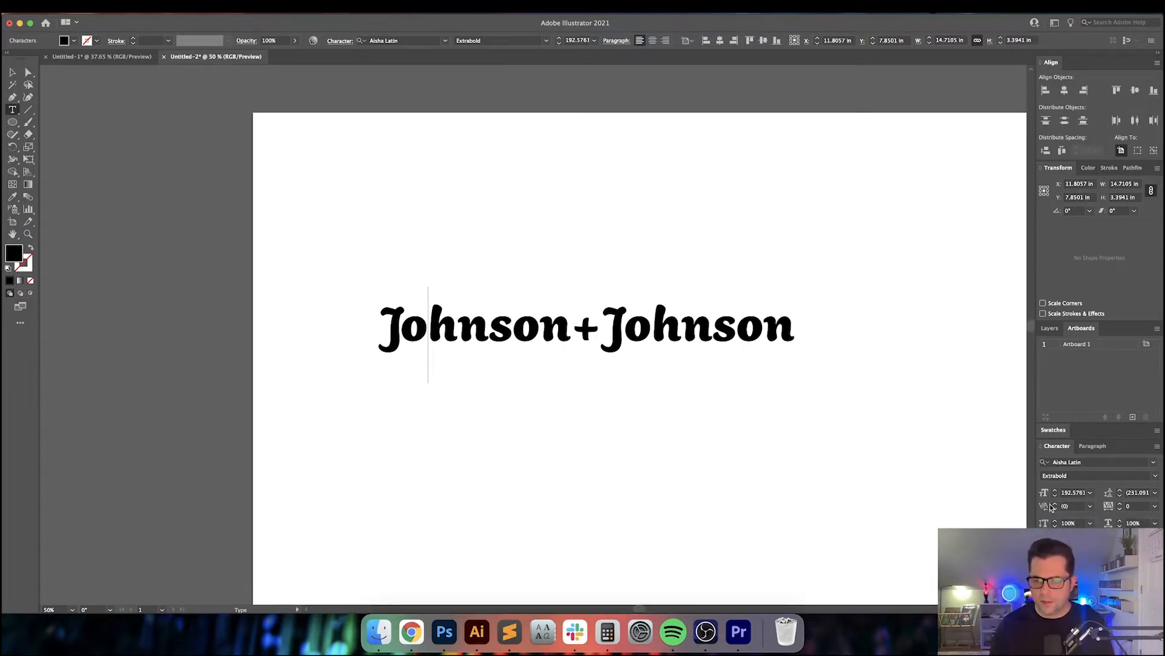
pyautogui.click(1068, 506)
pyautogui.hotkey('shift', 'Down')
pyautogui.hotkey('shift', 'Down')
pyautogui.hotkey('shift', 'Down')
pyautogui.hotkey('shift', 'Up')
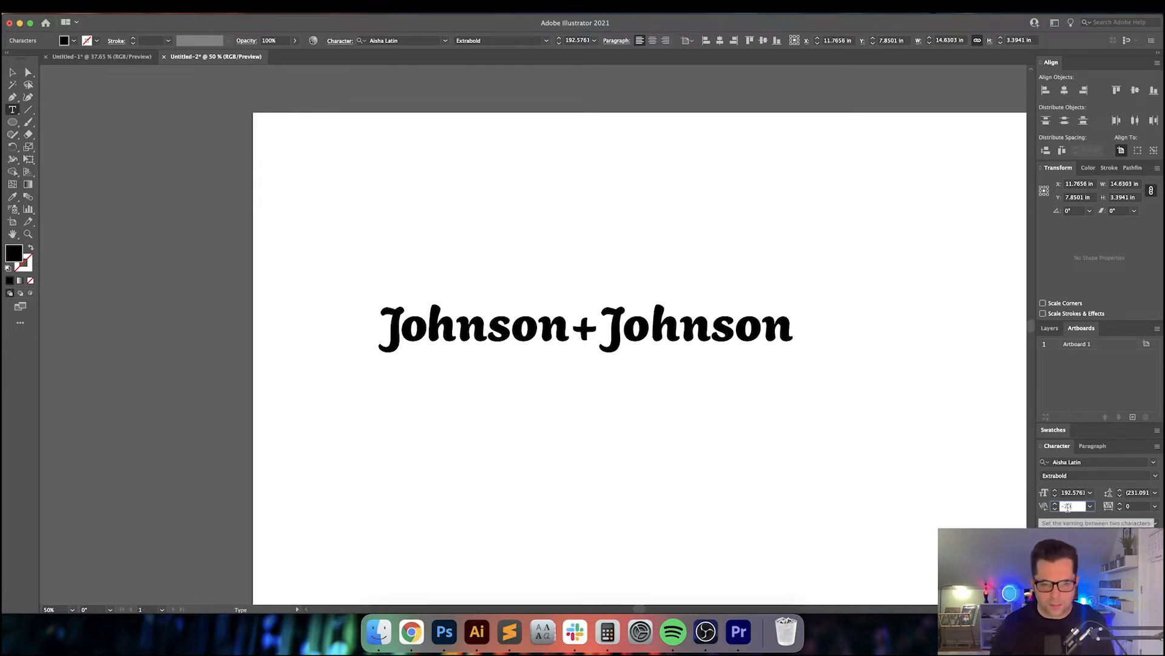
pyautogui.press('Return')
pyautogui.press('Right')
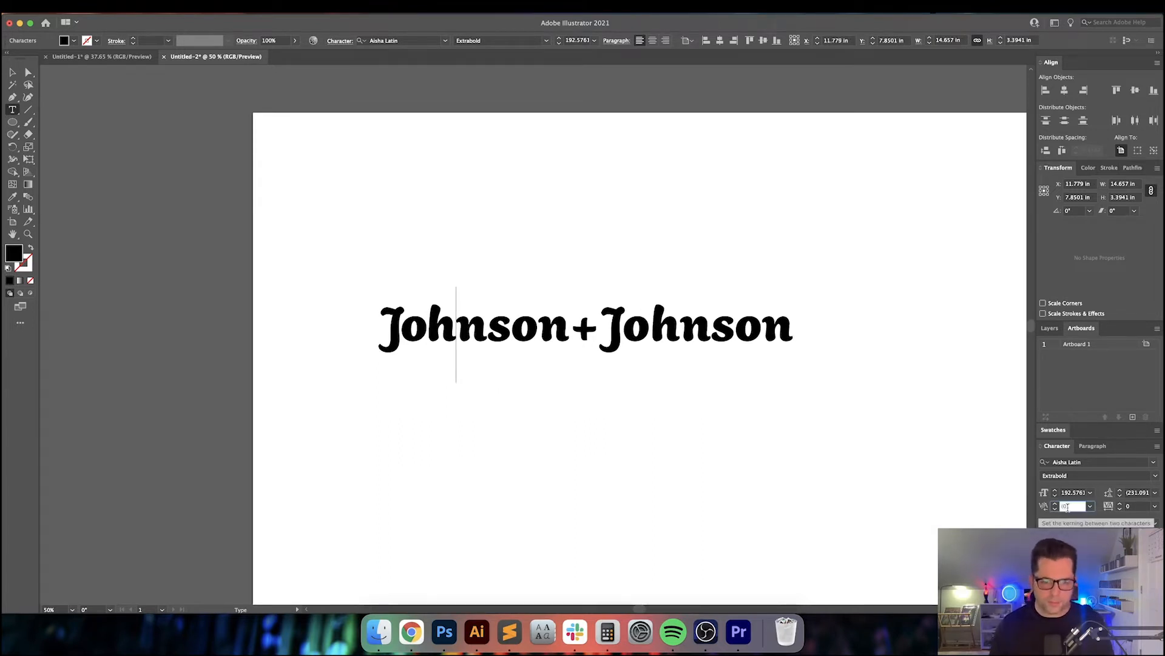
pyautogui.hotkey('shift', 'Down')
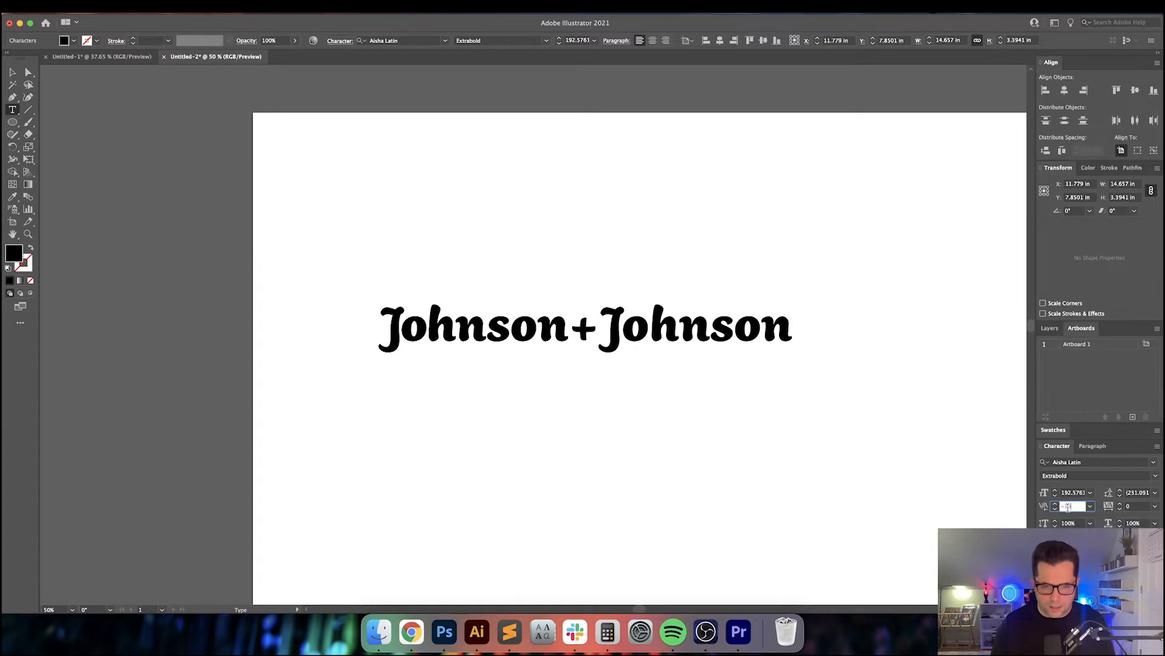
pyautogui.press('Return')
# Step: Tighten the kerning between the n and s of the first word in fine increments until the letters join
pyautogui.press('Right')
pyautogui.hotkey('shift', 'Down')
pyautogui.hotkey('shift', 'Down')
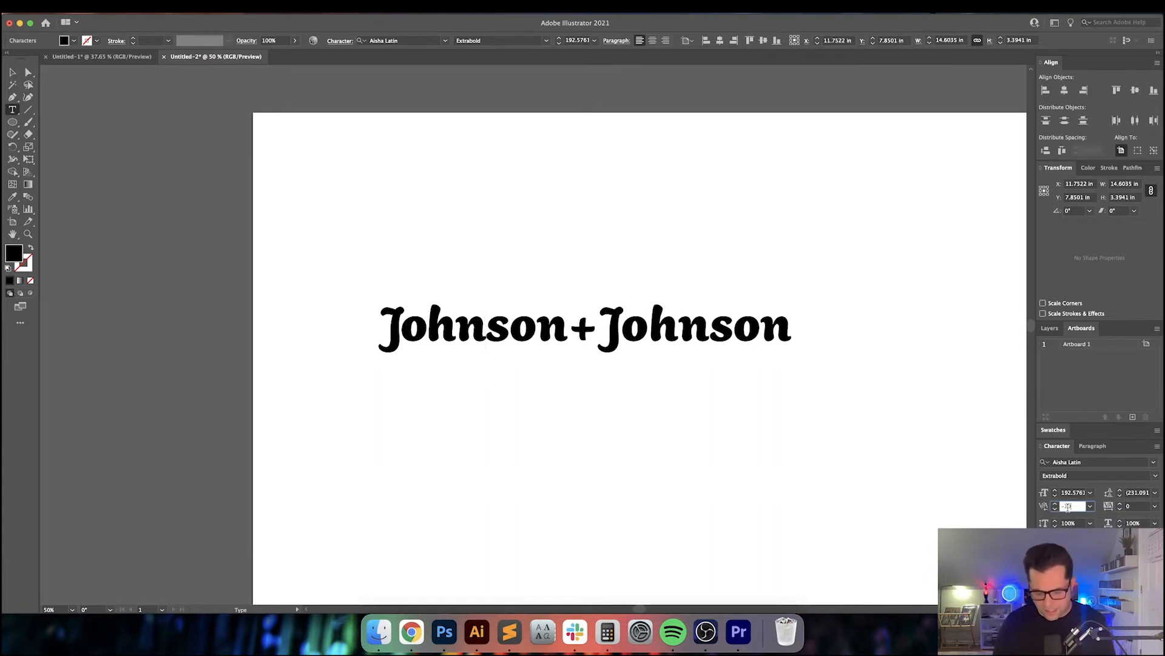
pyautogui.press('super+equal')
pyautogui.press('super+equal')
pyautogui.press('super+equal')
pyautogui.press('super+equal')
pyautogui.press('Down')
pyautogui.press('Down')
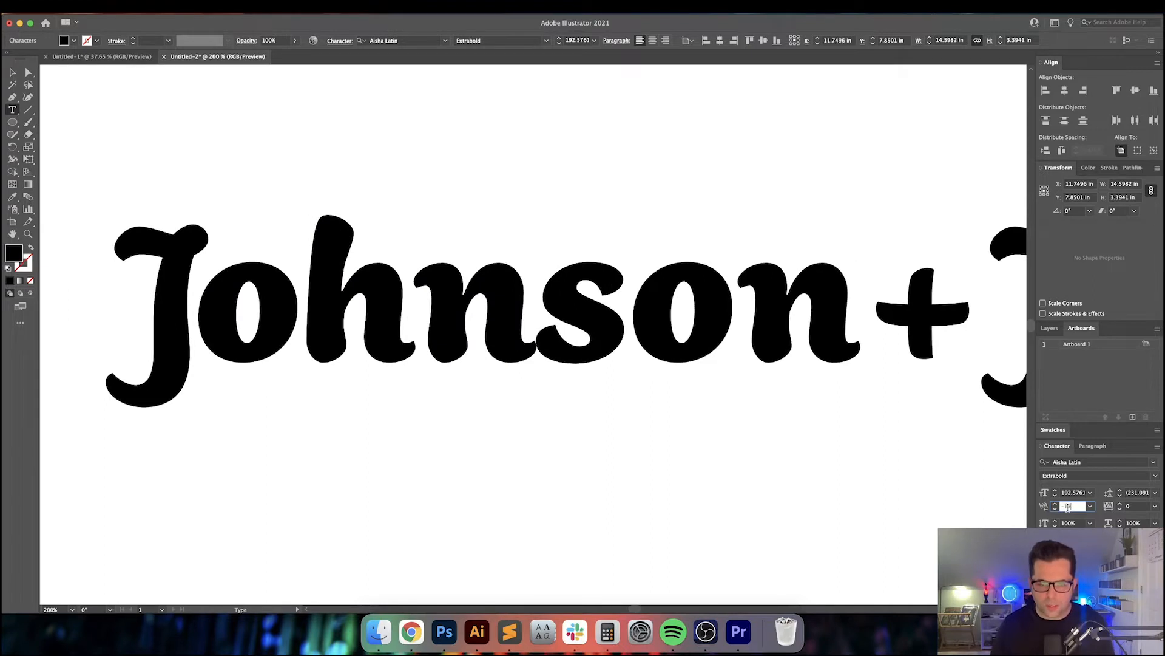
pyautogui.press('Down')
pyautogui.press('Down')
pyautogui.press('Down')
pyautogui.press('Down')
pyautogui.press('Down')
pyautogui.press('Down')
pyautogui.press('Down')
pyautogui.press('Down')
pyautogui.press('Down')
pyautogui.press('Return')
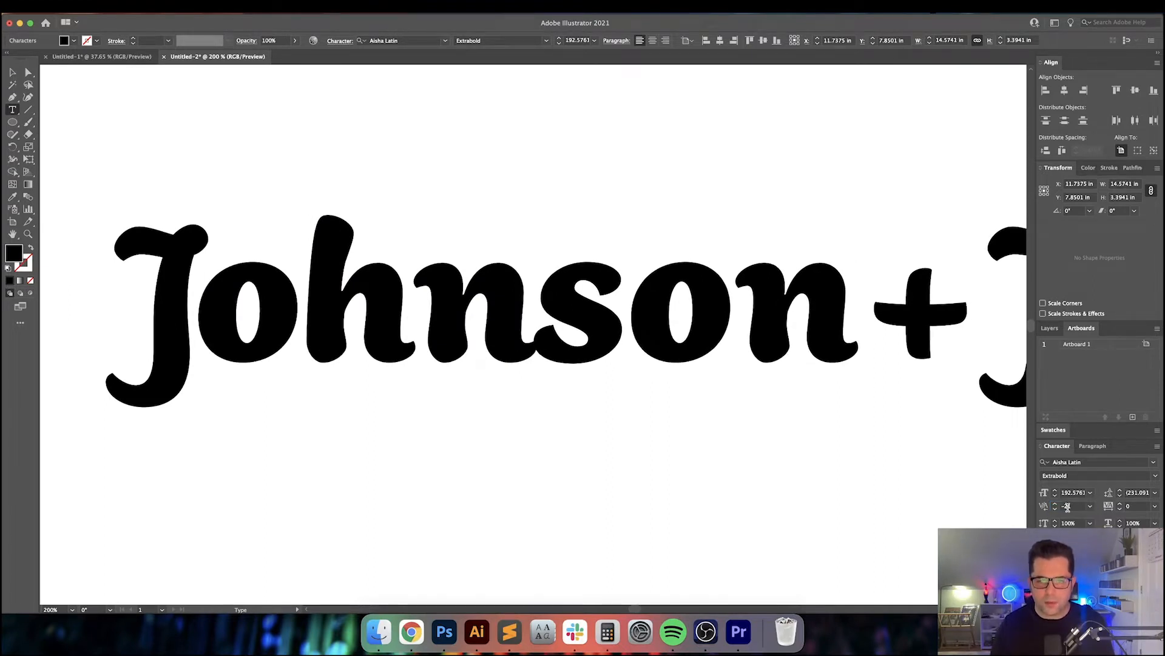
# Step: Set the kerning between the s and the second o of the first word to -20
pyautogui.press('Right')
pyautogui.hscroll(1, 848, 440)
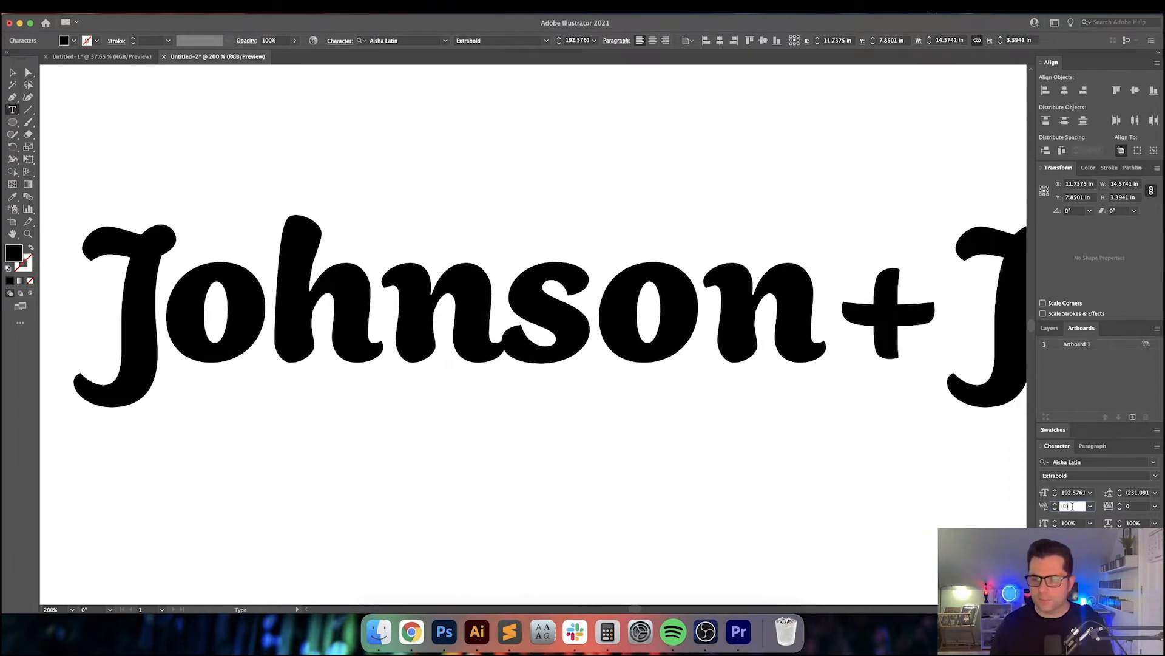
pyautogui.write('-20')
pyautogui.press('Return')
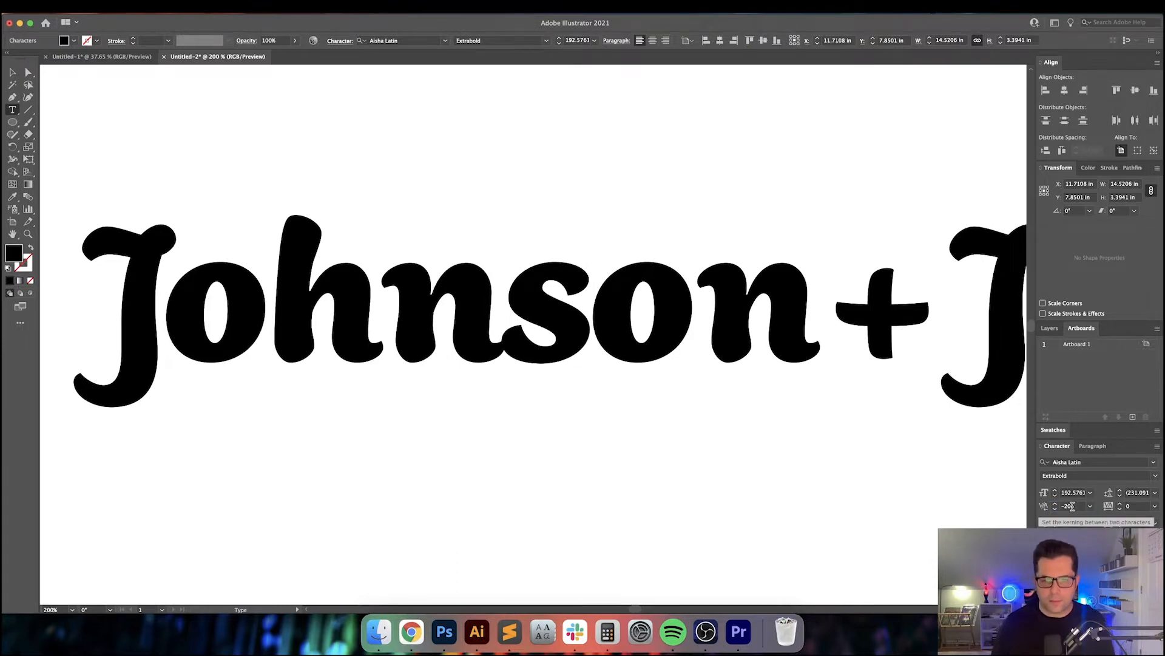
# Step: Tighten the kerning between the first o and h a bit more and set the first J and o pair to -50
pyautogui.press('Left')
pyautogui.press('Left')
pyautogui.press('Right')
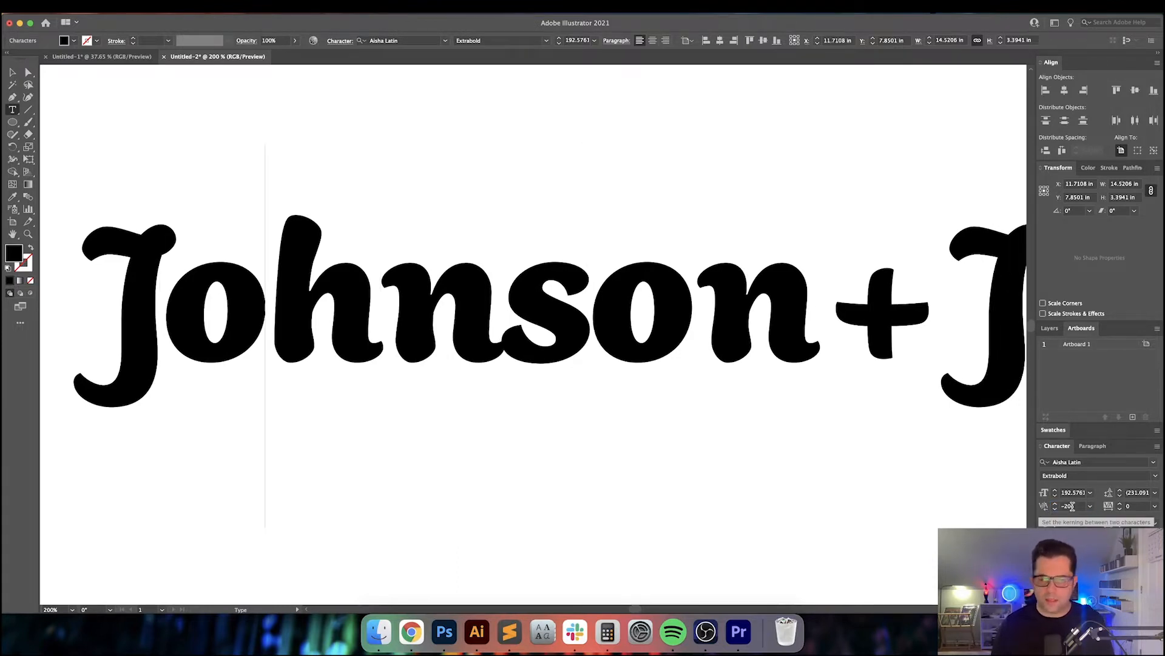
pyautogui.press('Return')
pyautogui.press('Left')
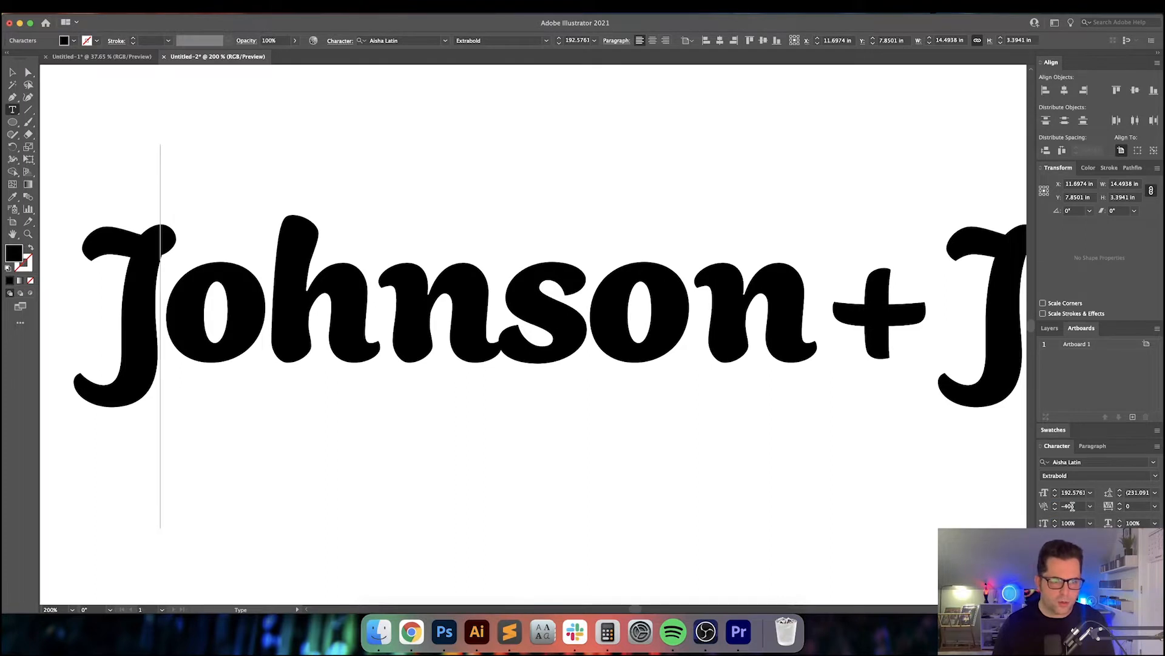
pyautogui.press('Down')
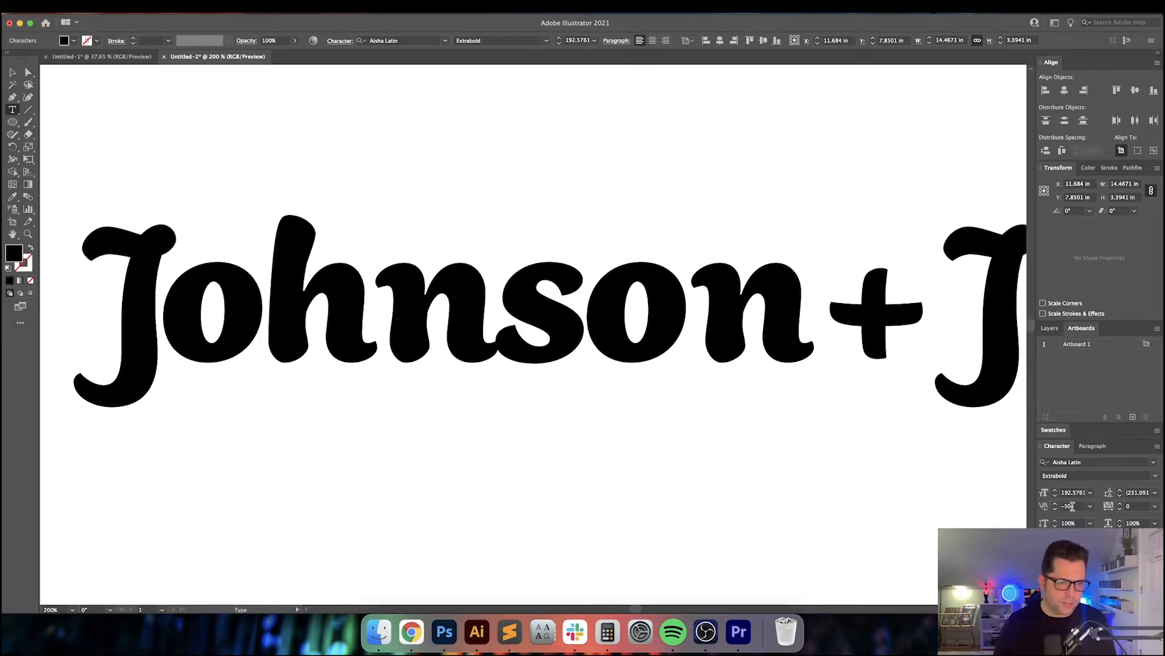
# Step: Set the kerning between the h and n of the first word to -30
pyautogui.press('Right')
pyautogui.press('Right')
pyautogui.press('Right')
pyautogui.press('Left')
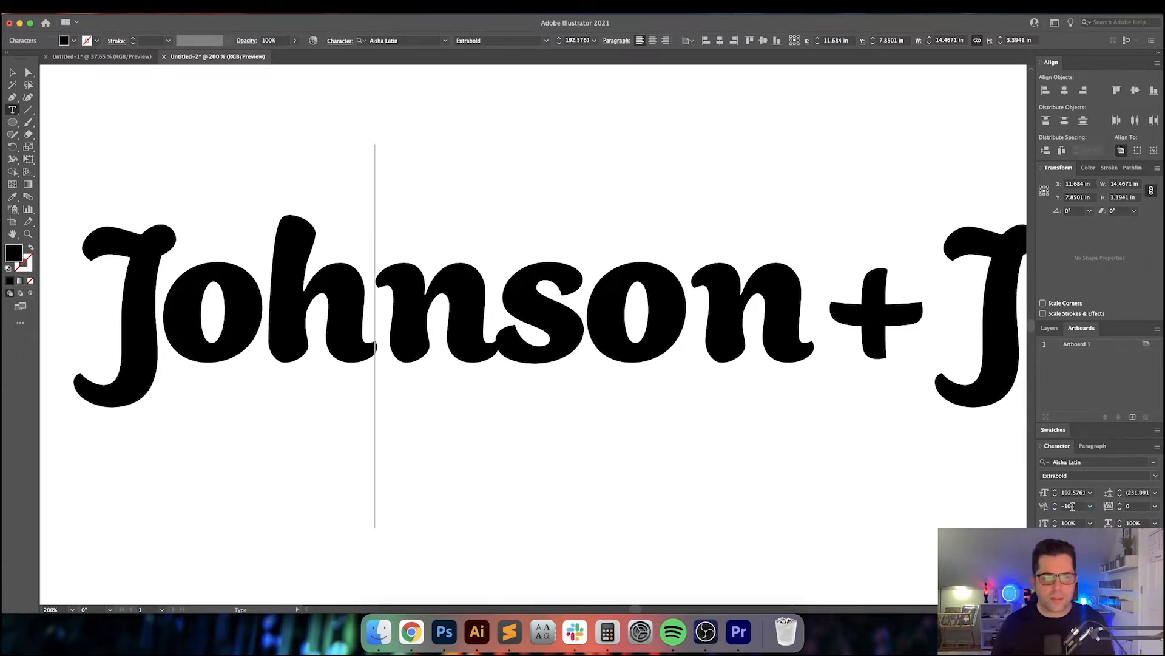
pyautogui.press('Down')
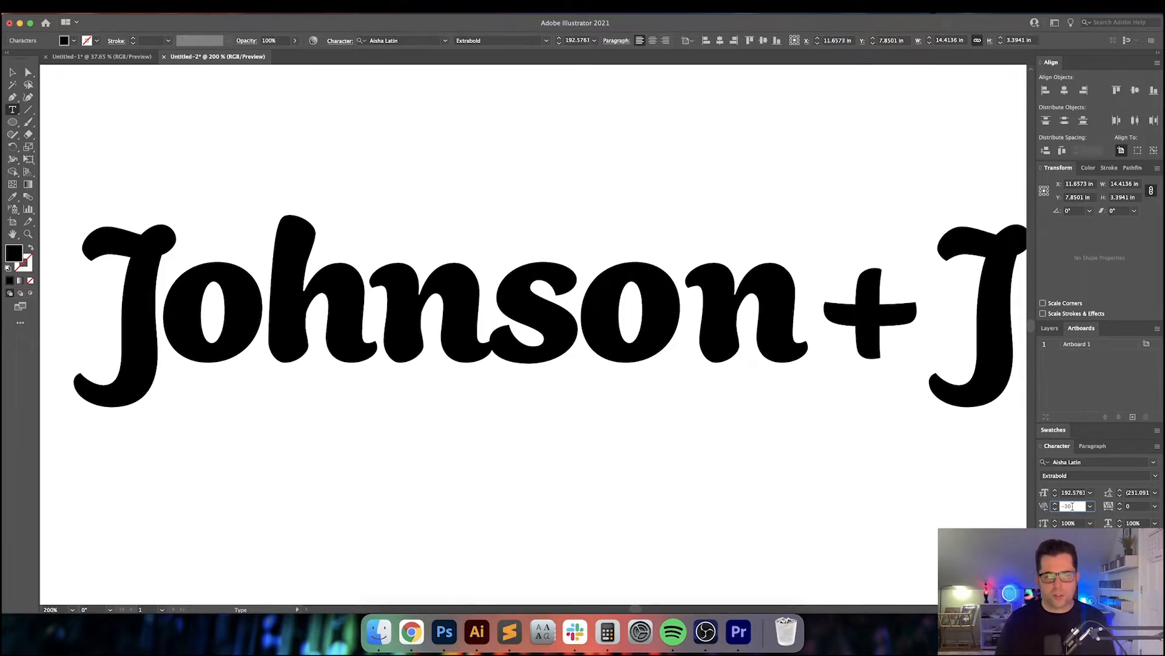
# Step: Adjust the kerning between the second o and the final n of the first word to -30
pyautogui.press('Right')
pyautogui.press('Right')
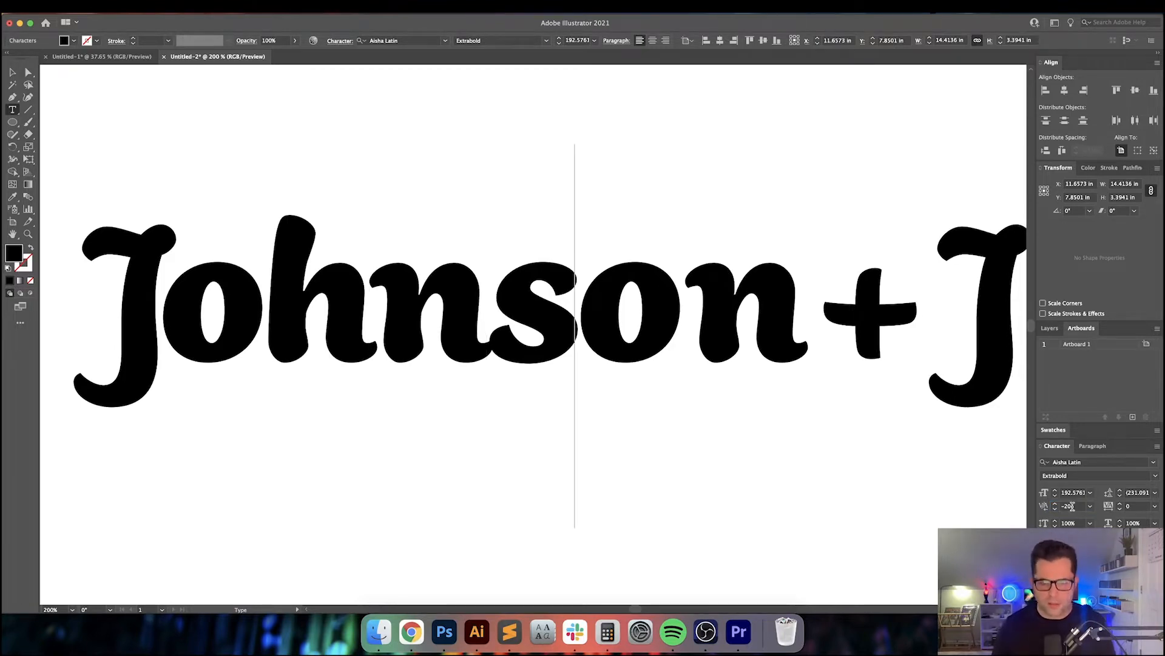
pyautogui.press('Right')
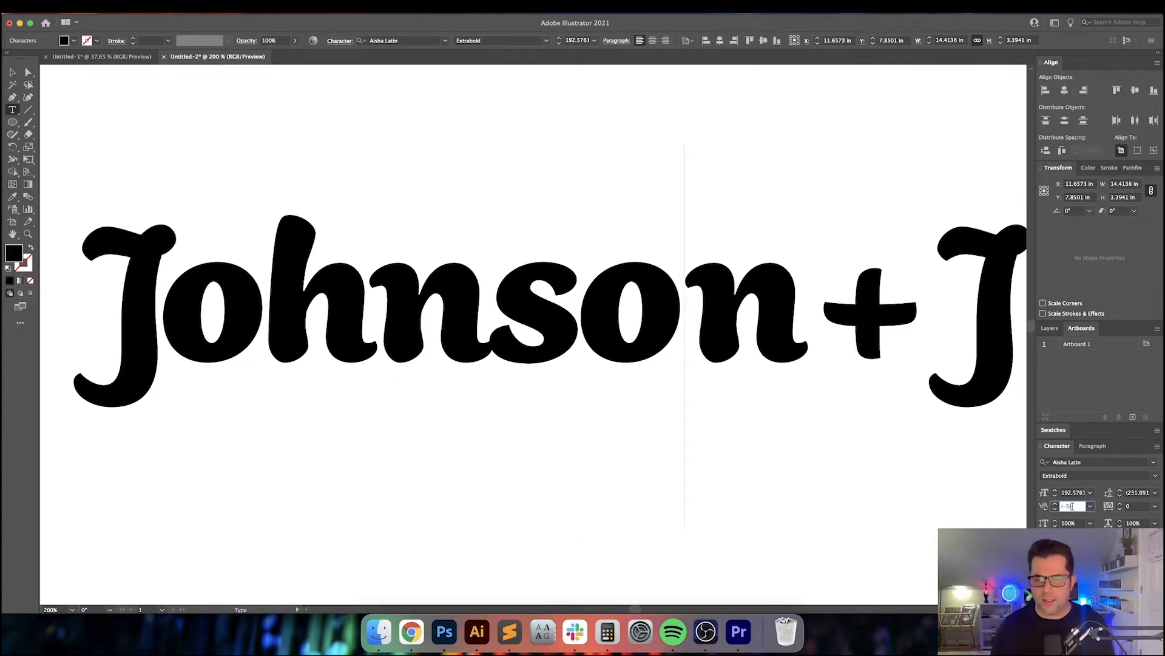
pyautogui.hotkey('alt', 'Left')
pyautogui.hotkey('alt', 'Left')
pyautogui.hotkey('alt', 'Left')
pyautogui.hotkey('alt', 'Left')
pyautogui.hotkey('alt', 'Left')
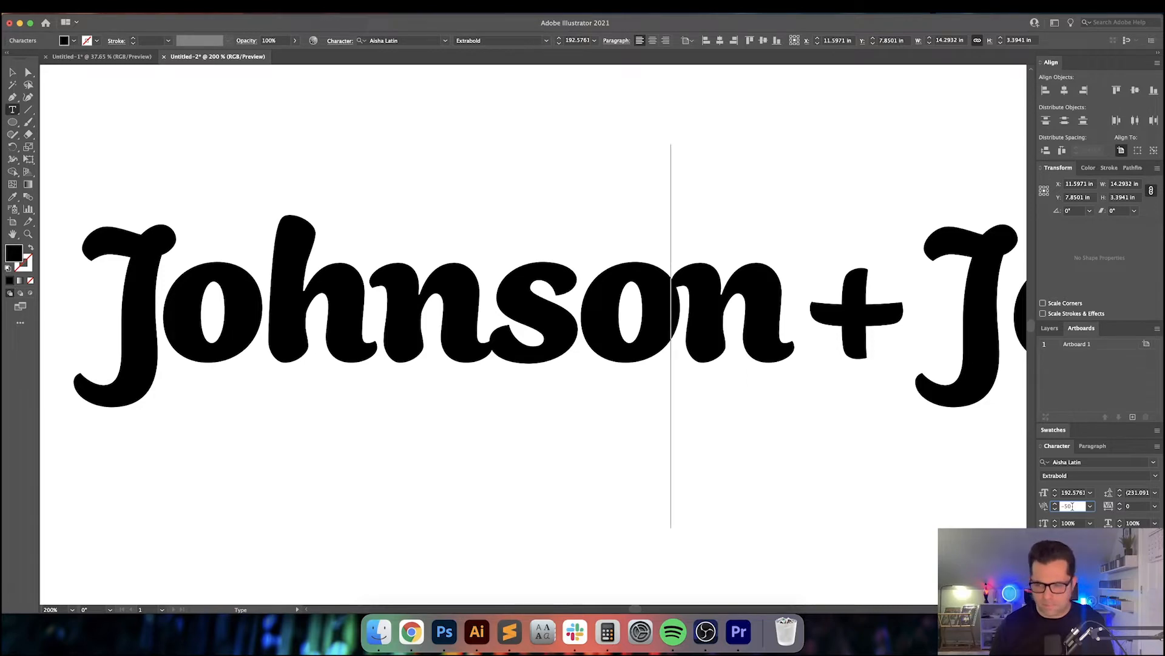
pyautogui.hotkey('shift', 'Up')
pyautogui.hotkey('shift', 'Up')
pyautogui.hotkey('shift', 'Up')
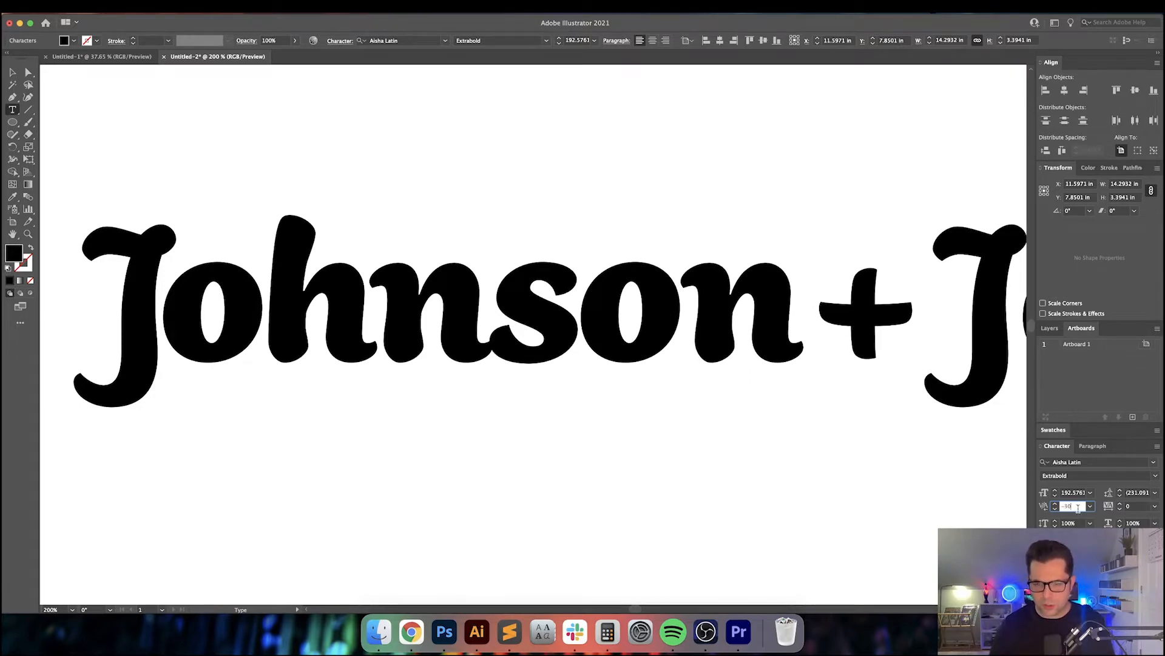
pyautogui.hotkey('shift', 'Down')
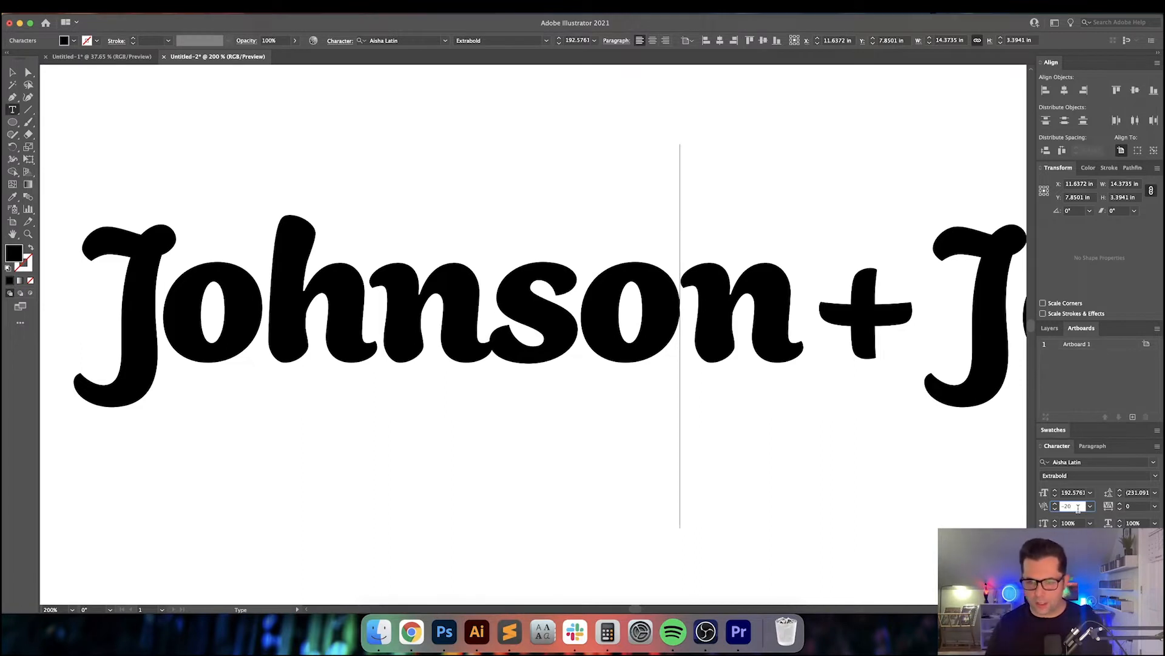
pyautogui.press('Down')
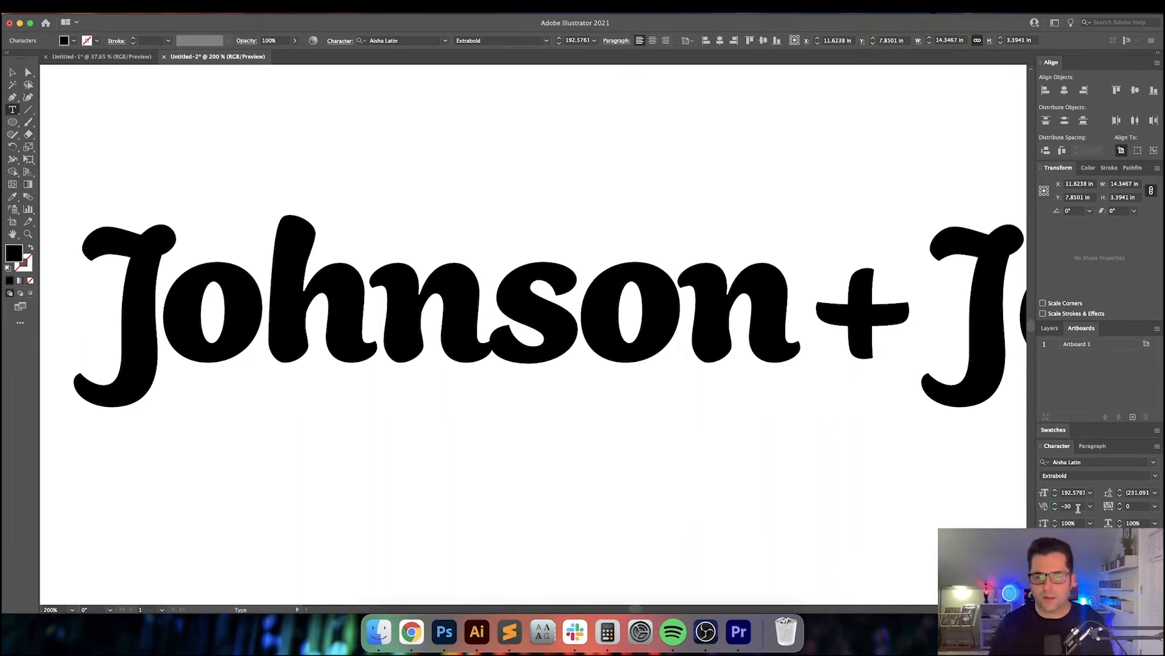
# Step: Set the kerning between the first word's final n and the plus sign to -50
pyautogui.press('Right')
pyautogui.hscroll(5, 822, 437)
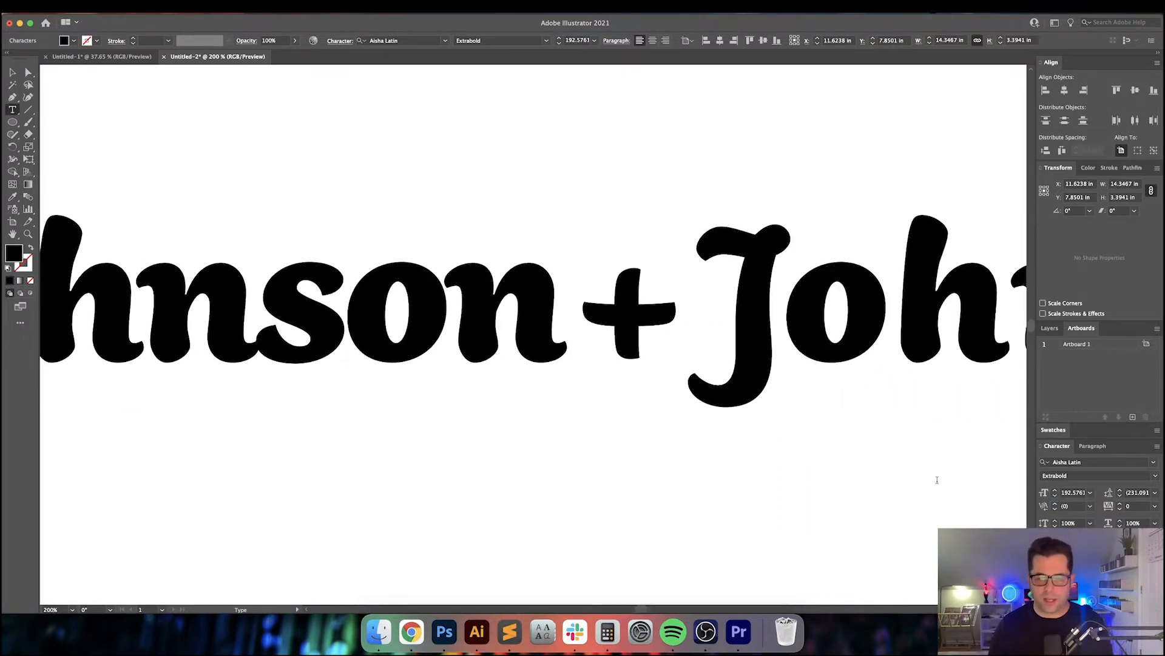
pyautogui.click(1080, 505)
pyautogui.press('Down')
pyautogui.press('Down')
pyautogui.press('Down')
pyautogui.press('Down')
pyautogui.press('Down')
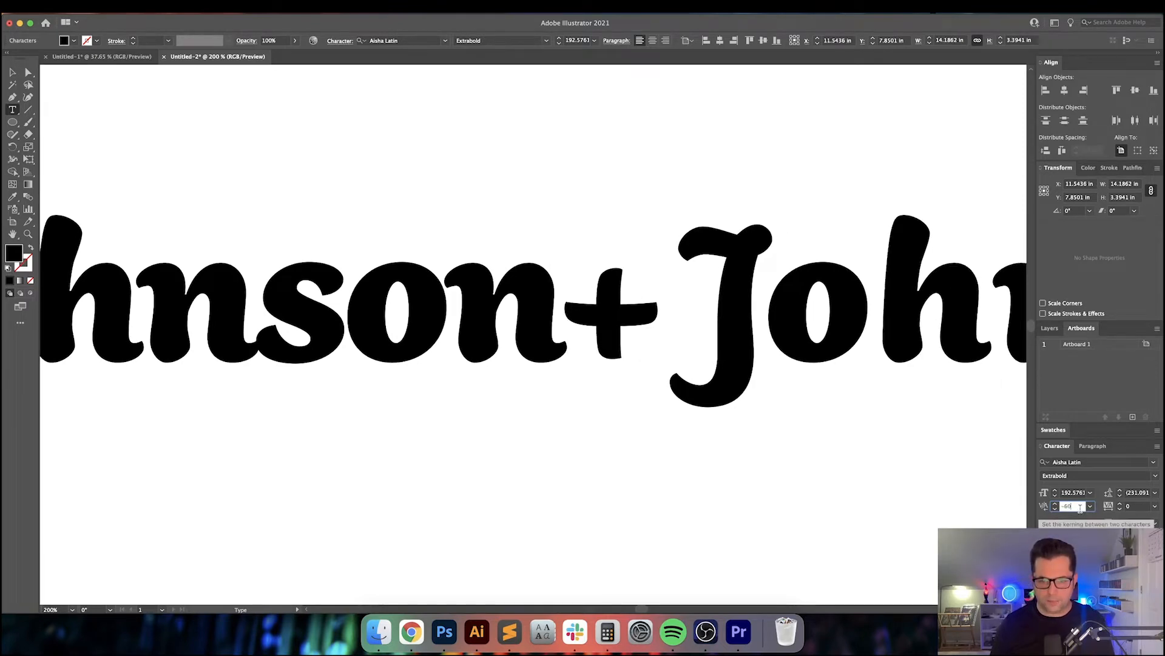
pyautogui.press('Down')
pyautogui.press('Return')
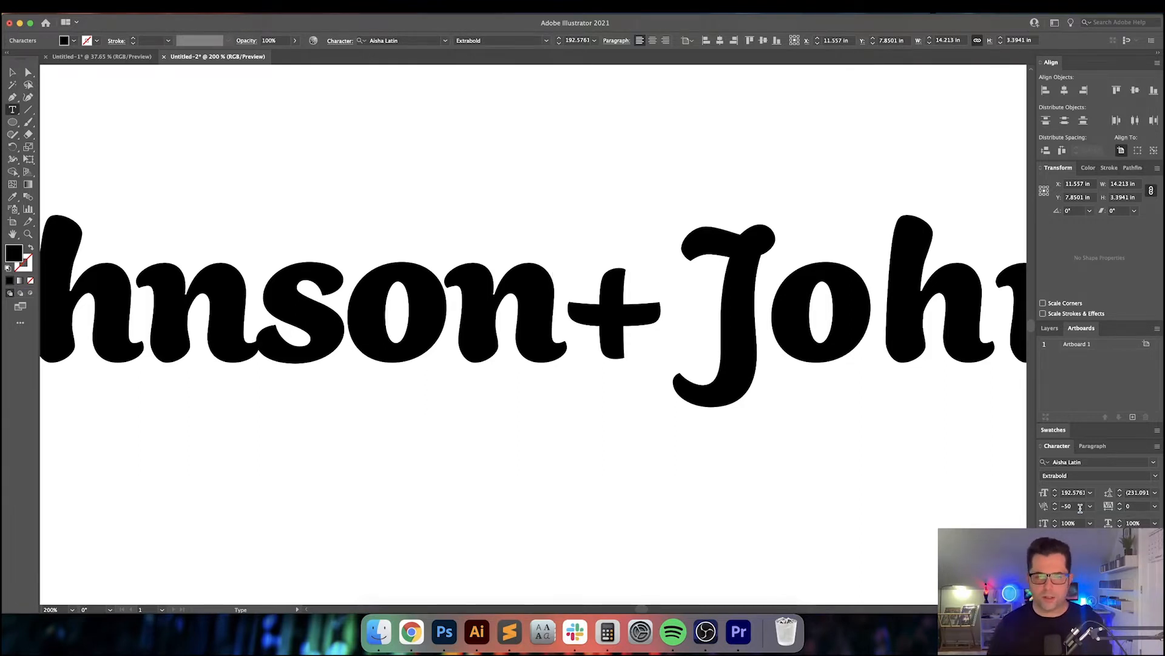
# Step: Tighten the kerning between the plus sign and the second J until the J tucks against the plus, and finish editing the text
pyautogui.press('Right')
pyautogui.click(1081, 506)
pyautogui.press('Down')
pyautogui.press('Down')
pyautogui.press('Down')
pyautogui.press('Down')
pyautogui.press('Down')
pyautogui.press('Down')
pyautogui.press('Down')
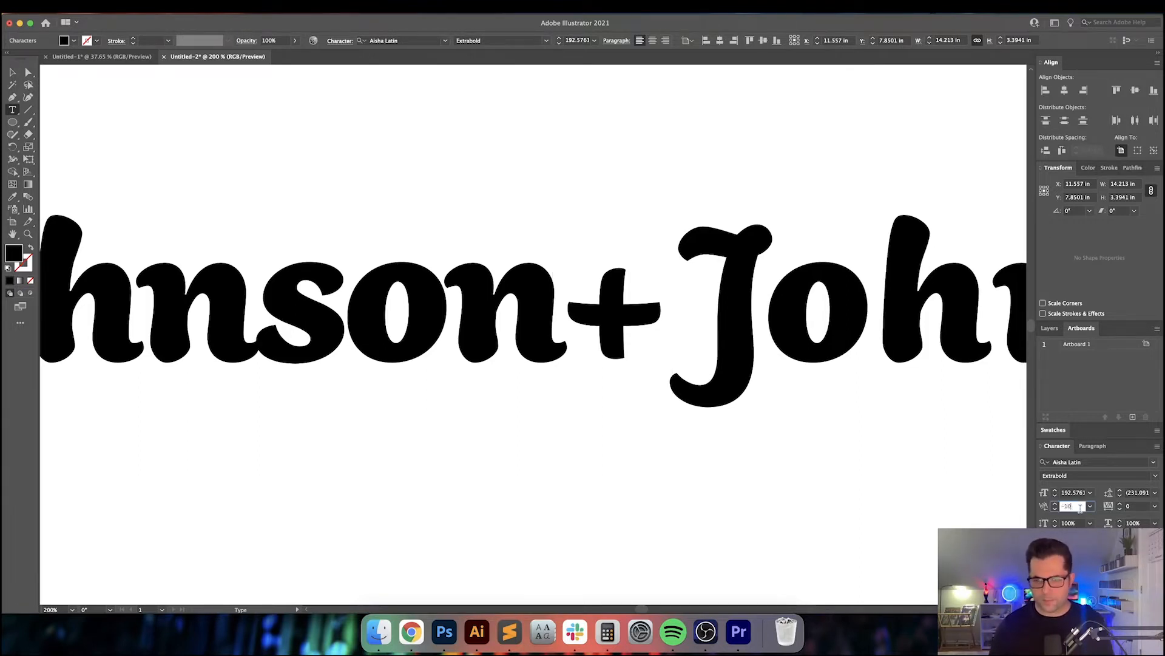
pyautogui.press('Down')
pyautogui.press('Down')
pyautogui.press('Down')
pyautogui.press('Down')
pyautogui.press('Down')
pyautogui.press('Down')
pyautogui.press('Down')
pyautogui.press('Down')
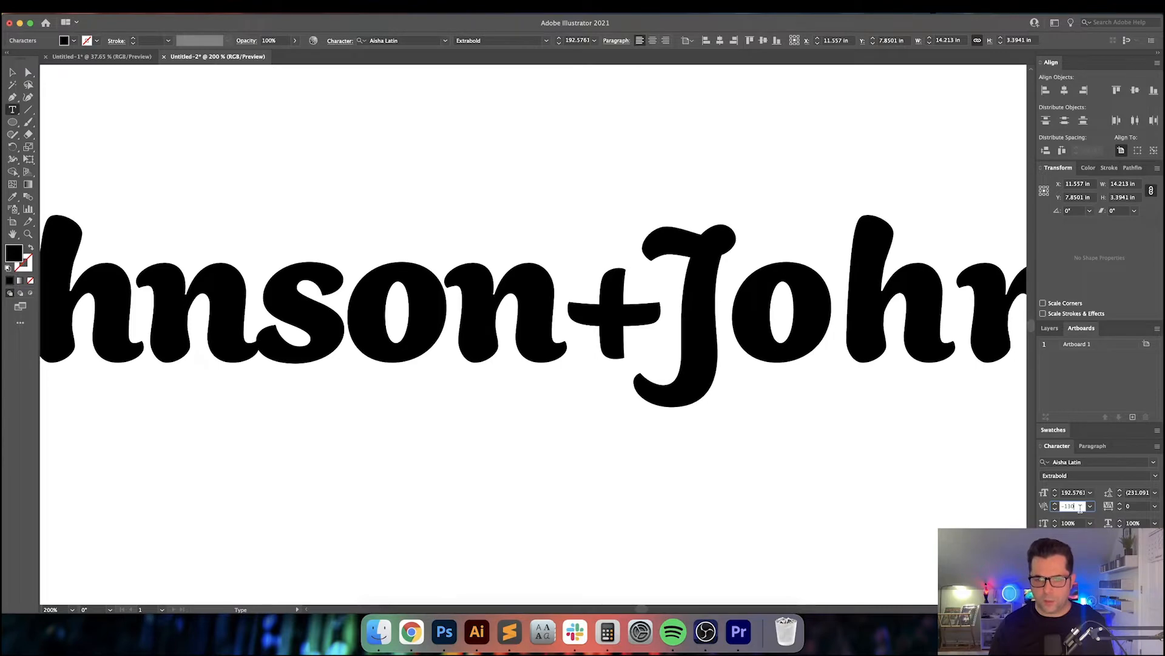
pyautogui.press('Escape')
# Step: Deselect the text and compare the kerned Johnson+Johnson wordmark with the red reference logo
pyautogui.press('super+minus')
pyautogui.press('super+minus')
pyautogui.press('super+minus')
pyautogui.press('super+minus')
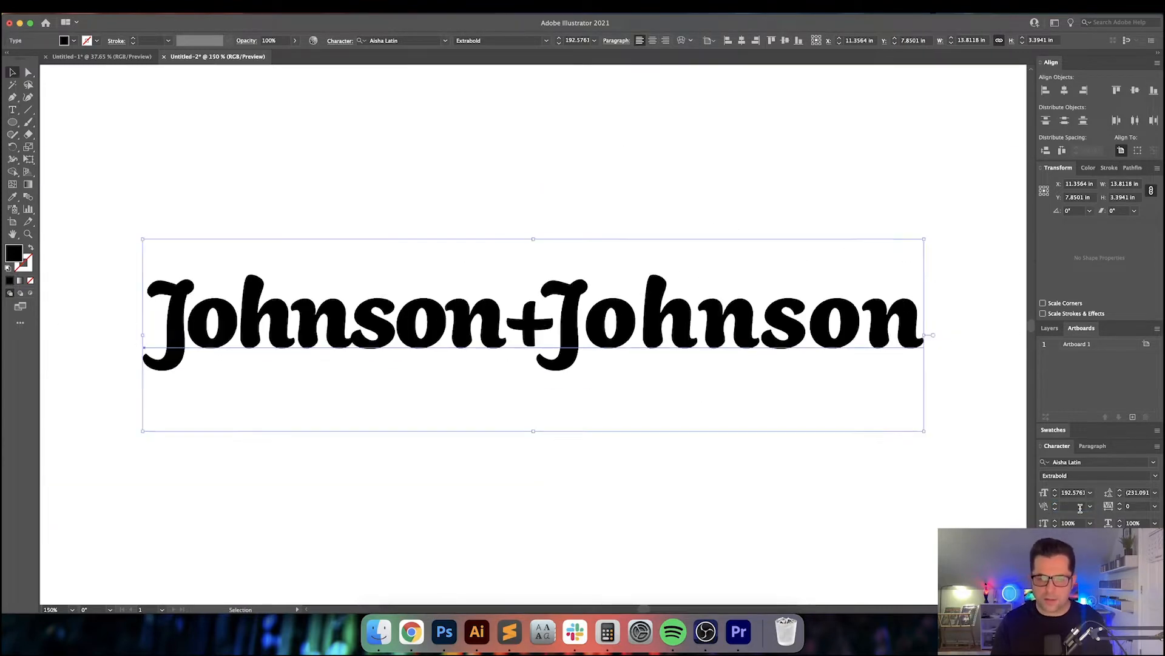
pyautogui.click(728, 527)
pyautogui.hscroll(10, 725, 522)
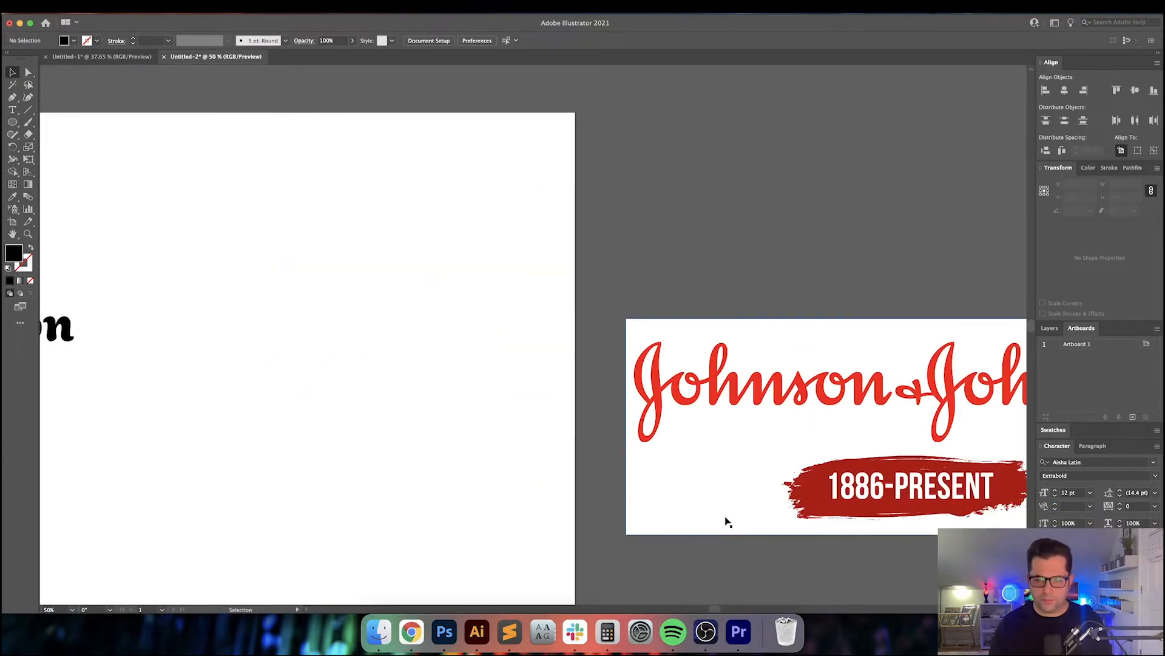
pyautogui.hscroll(-15, 322, 359)
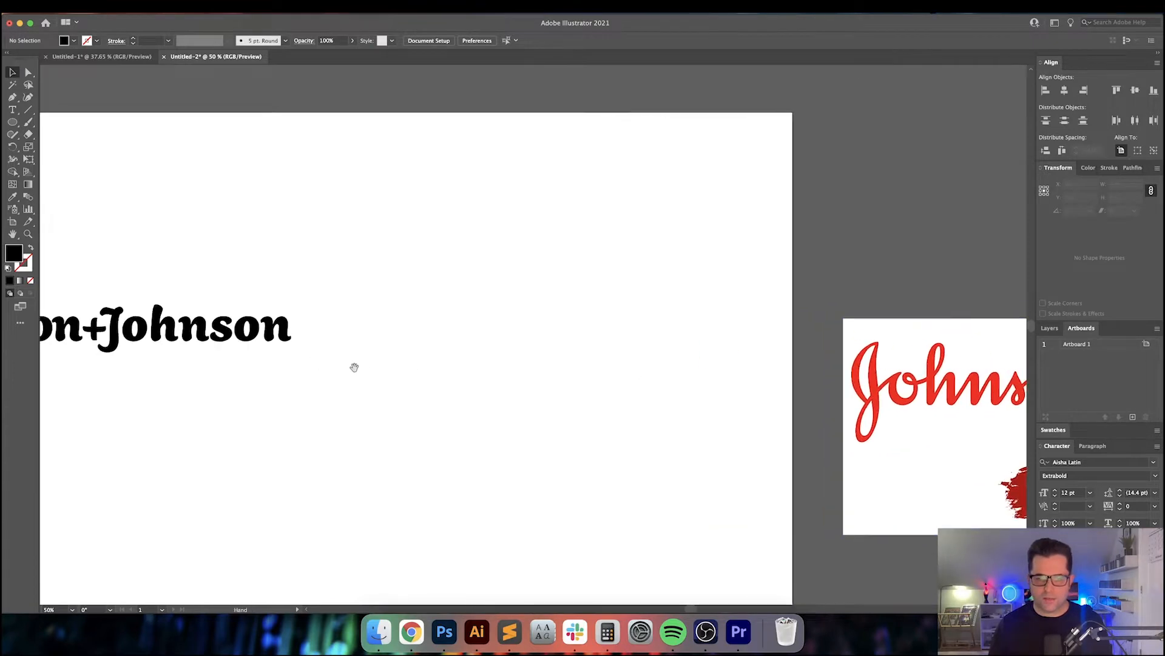
# Step: Set the kerning between the first word's final n and the plus sign to -60, and between the plus sign and the second J to -160
pyautogui.scroll(6, 356, 345)
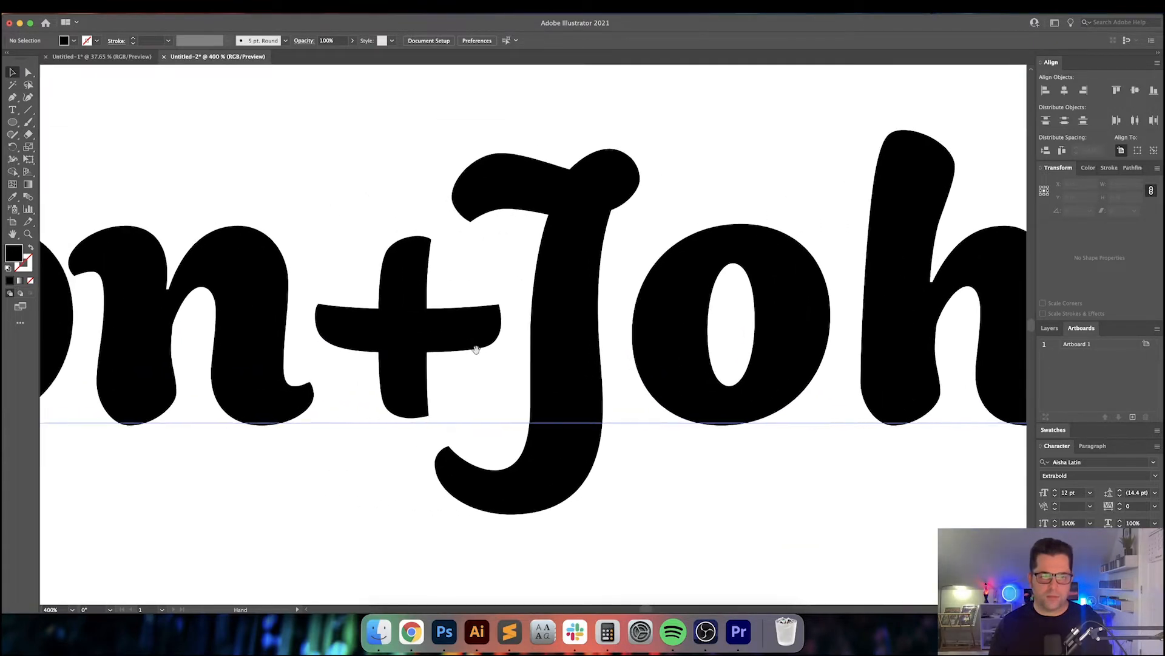
pyautogui.press('t')
pyautogui.click(397, 321)
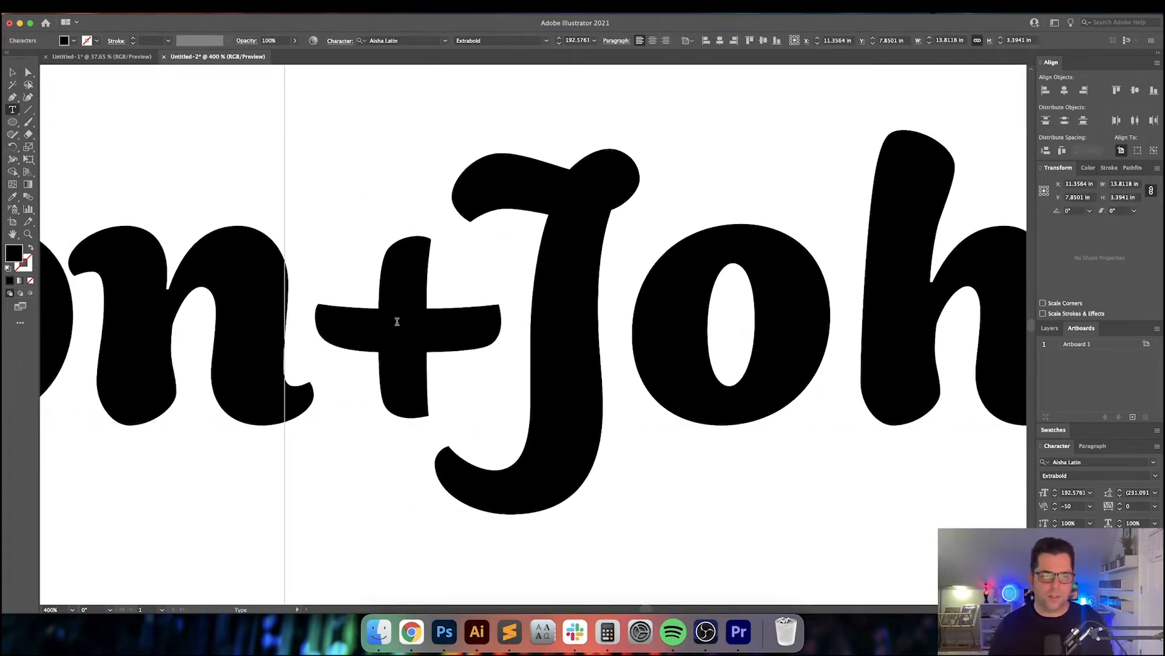
pyautogui.click(1075, 507)
pyautogui.hotkey('shift', 'Down')
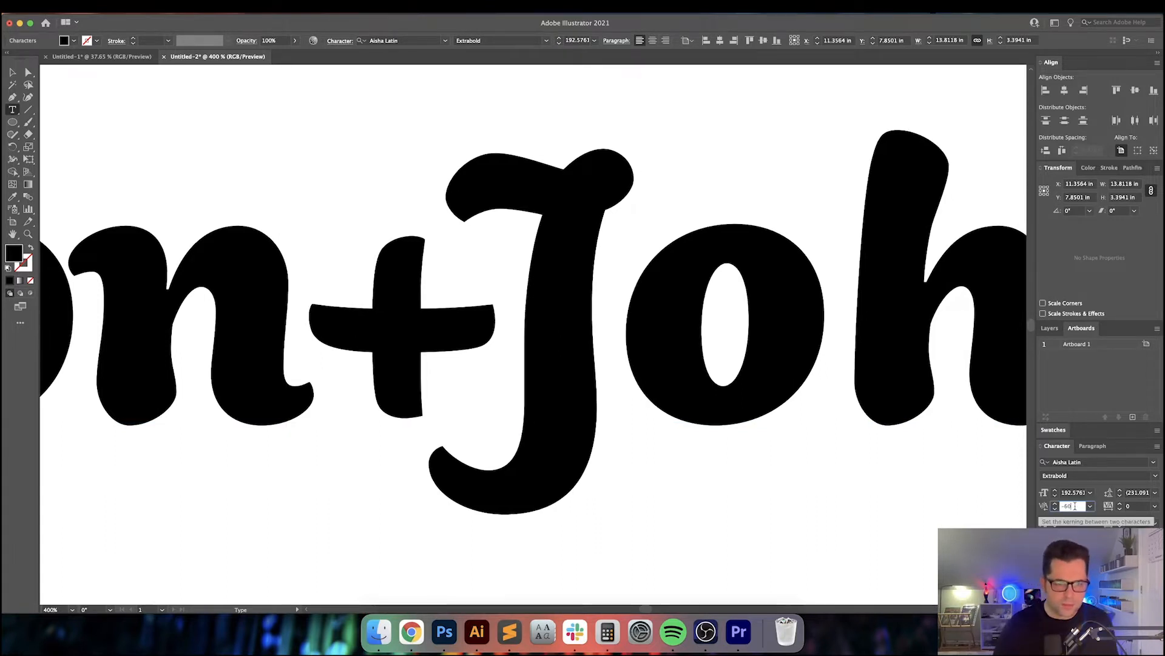
pyautogui.write('-150')
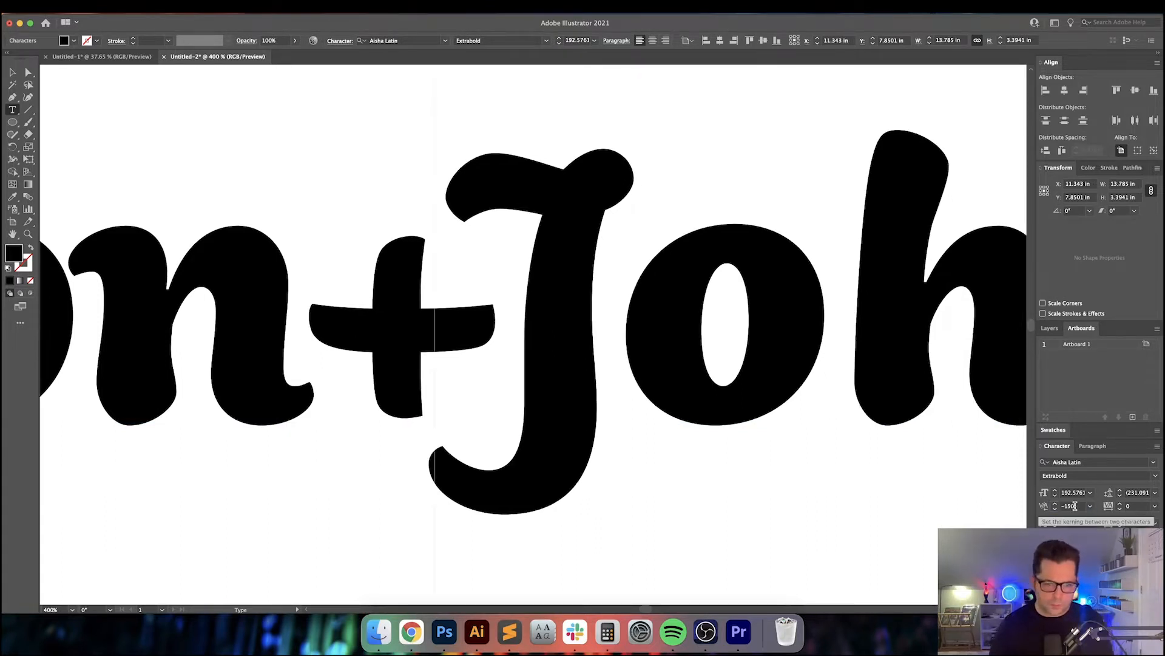
pyautogui.hotkey('shift', 'Down')
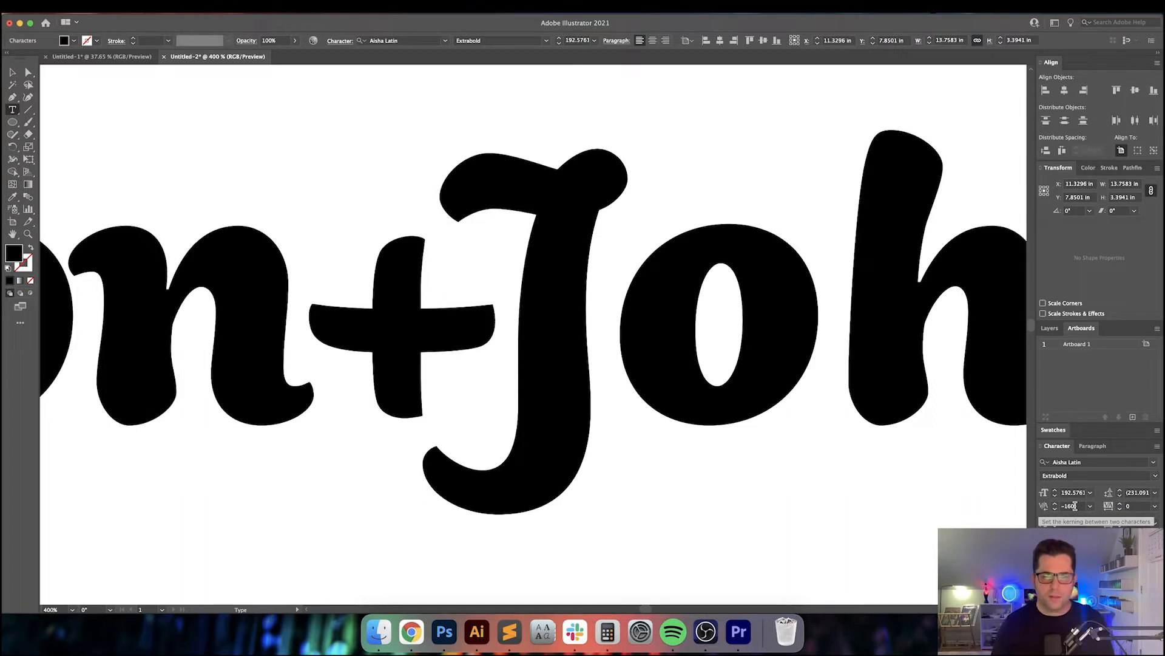
# Step: Set the kerning between the second word's J and o to -50
pyautogui.press('Right')
pyautogui.click(1075, 505)
pyautogui.hotkey('shift', 'Down')
pyautogui.hotkey('shift', 'Down')
pyautogui.hotkey('shift', 'Down')
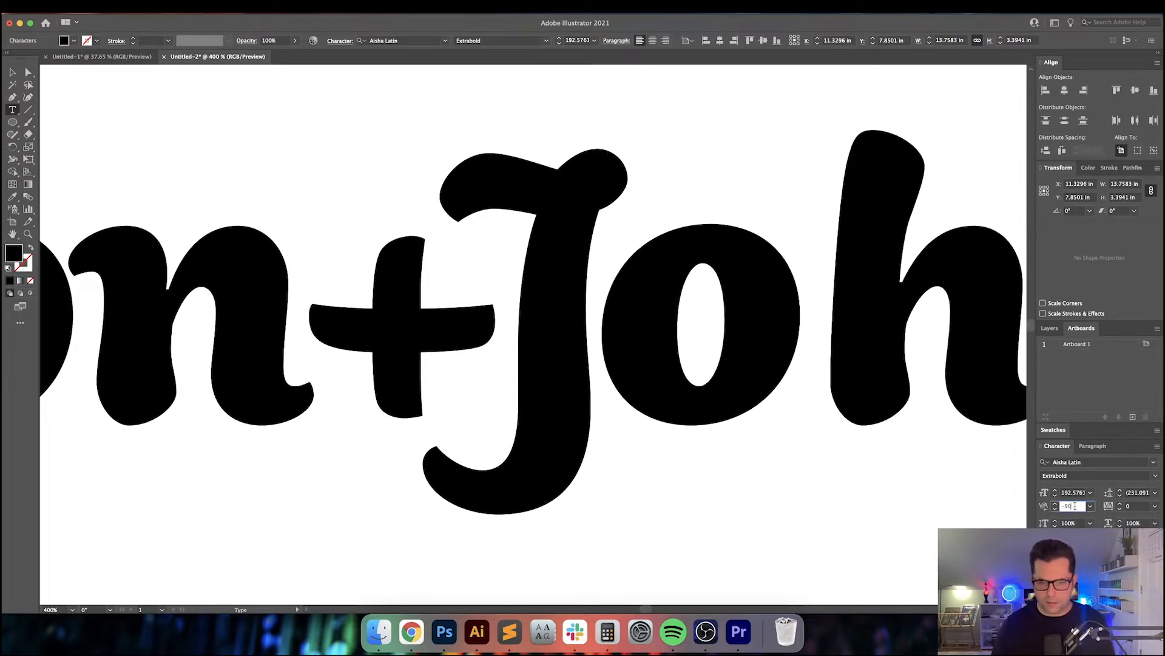
# Step: Delete the second Johnson that follows the plus sign
pyautogui.press('super+1')
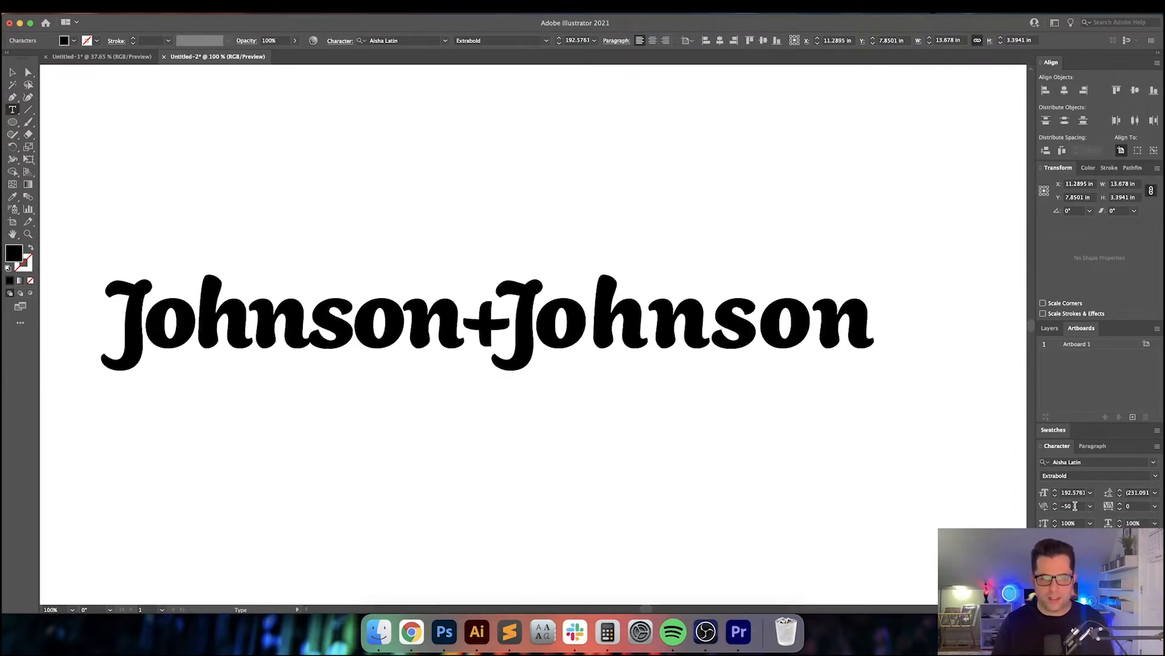
pyautogui.press('Left')
pyautogui.press('shift+super+Right')
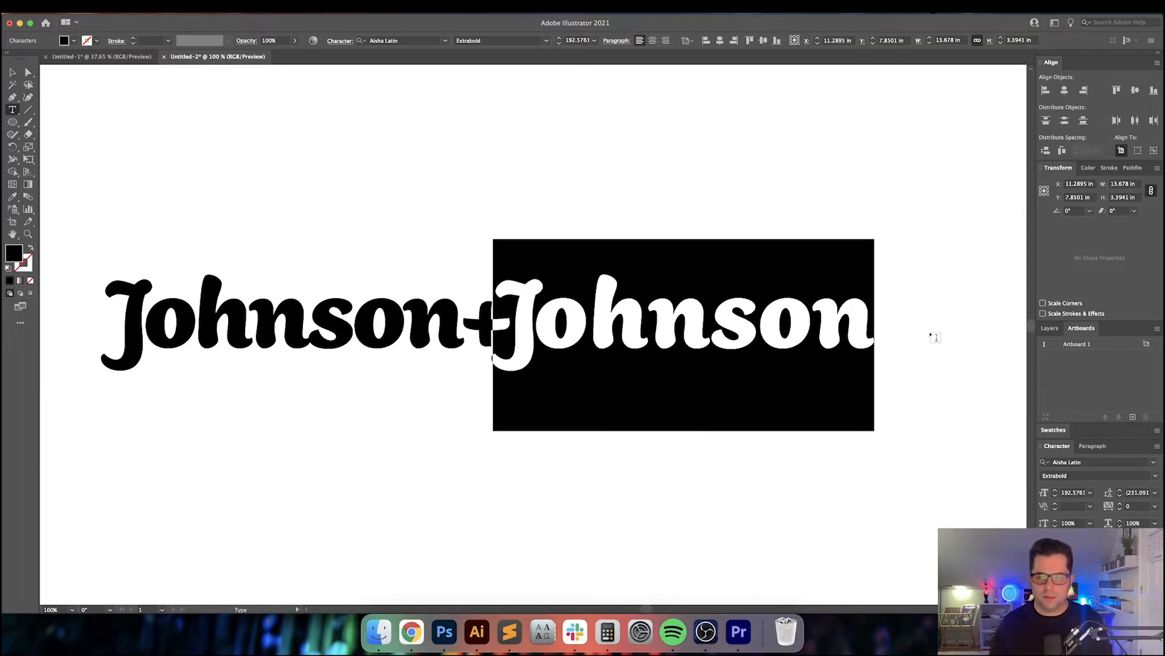
pyautogui.press('BackSpace')
# Step: Copy the kerned first Johnson and paste it after the plus sign
pyautogui.press('Left')
pyautogui.press('super+Left')
pyautogui.hotkey('shift', 'Right')
pyautogui.hotkey('shift', 'Right')
pyautogui.hotkey('shift', 'Right')
pyautogui.hotkey('shift', 'Right')
pyautogui.hotkey('shift', 'Right')
pyautogui.hotkey('shift', 'Right')
pyautogui.hotkey('shift', 'Right')
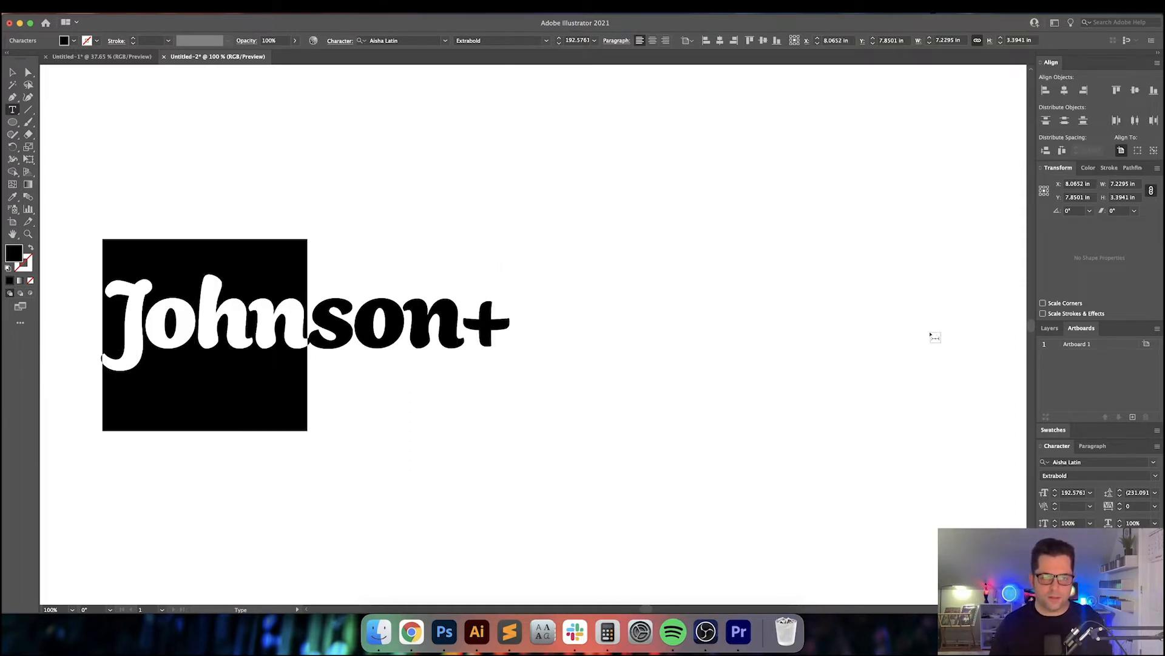
pyautogui.press('super+c')
pyautogui.press('Right')
pyautogui.press('Right')
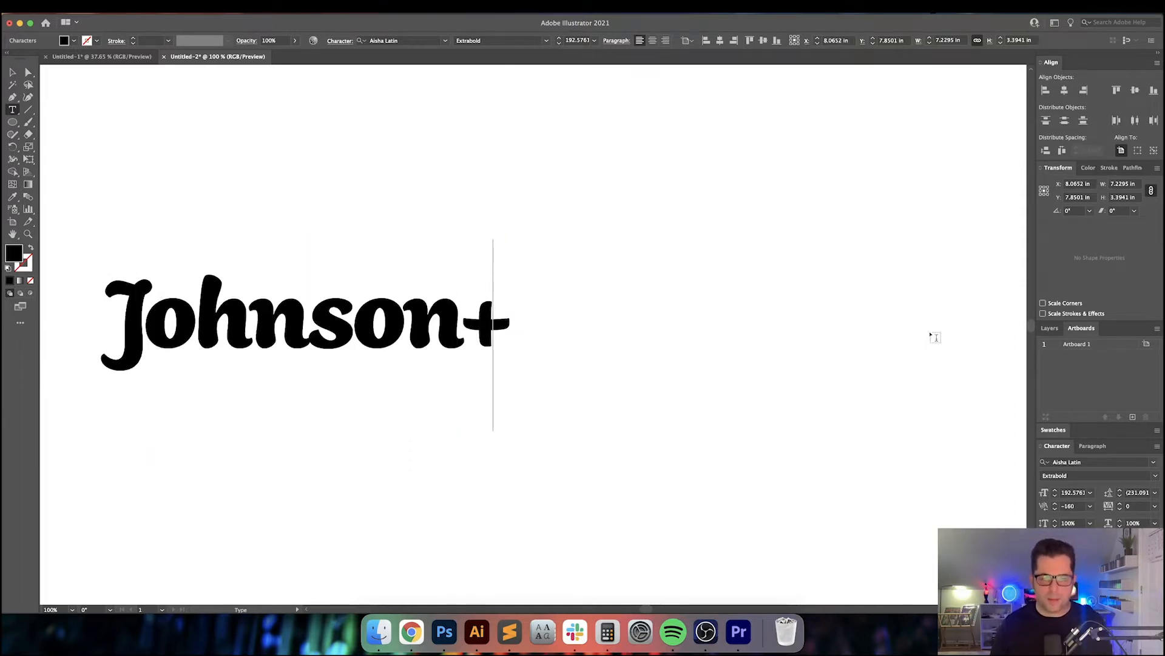
pyautogui.press('super+v')
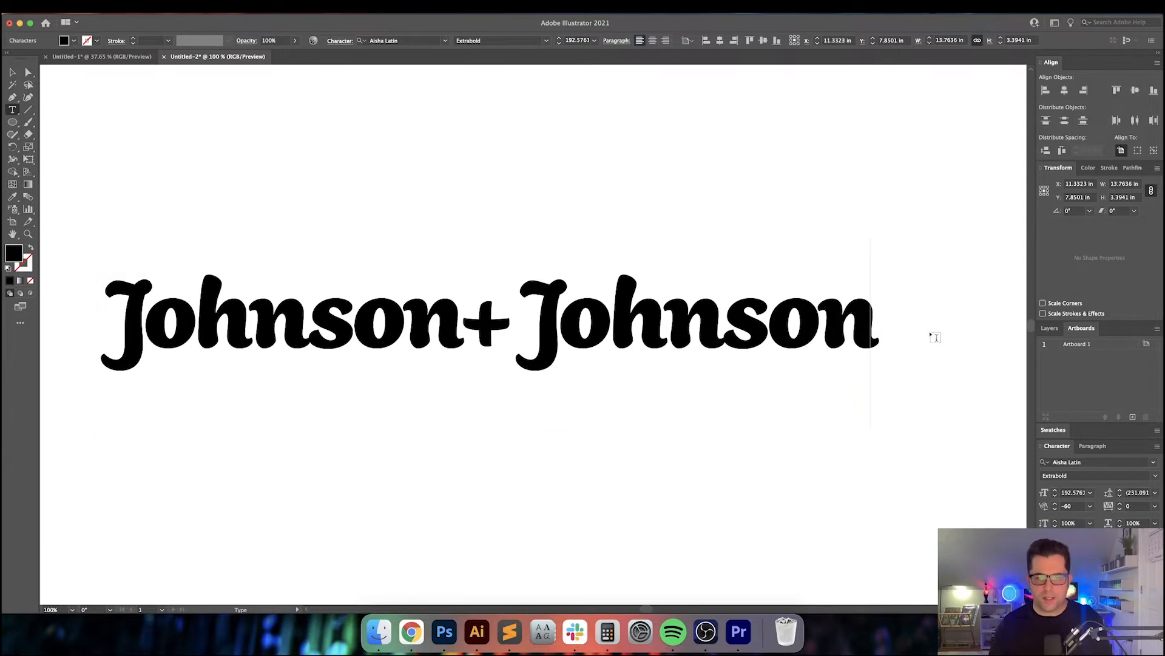
# Step: Set the kerning between the plus sign and the pasted word's J to -170 and finish editing the text
pyautogui.click(534, 320)
pyautogui.hotkey('alt', 'Left')
pyautogui.hotkey('alt', 'Left')
pyautogui.hotkey('alt', 'Left')
pyautogui.hotkey('alt', 'Left')
pyautogui.hotkey('alt', 'Left')
pyautogui.hotkey('alt', 'Left')
pyautogui.hotkey('alt', 'Left')
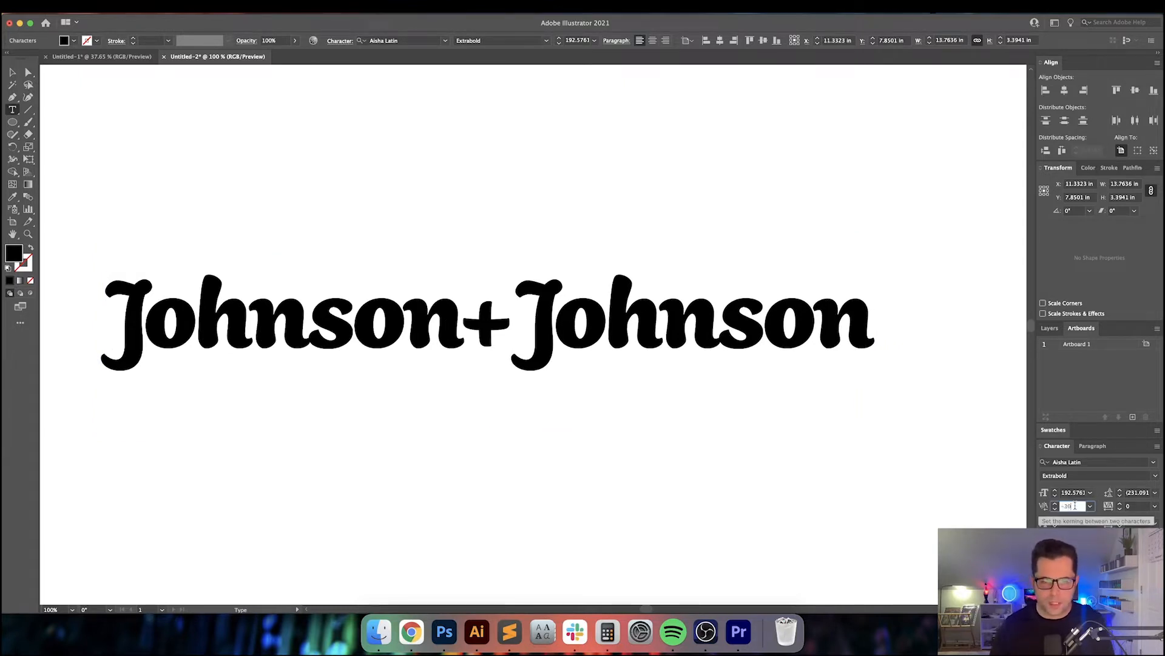
pyautogui.hotkey('alt', 'Left')
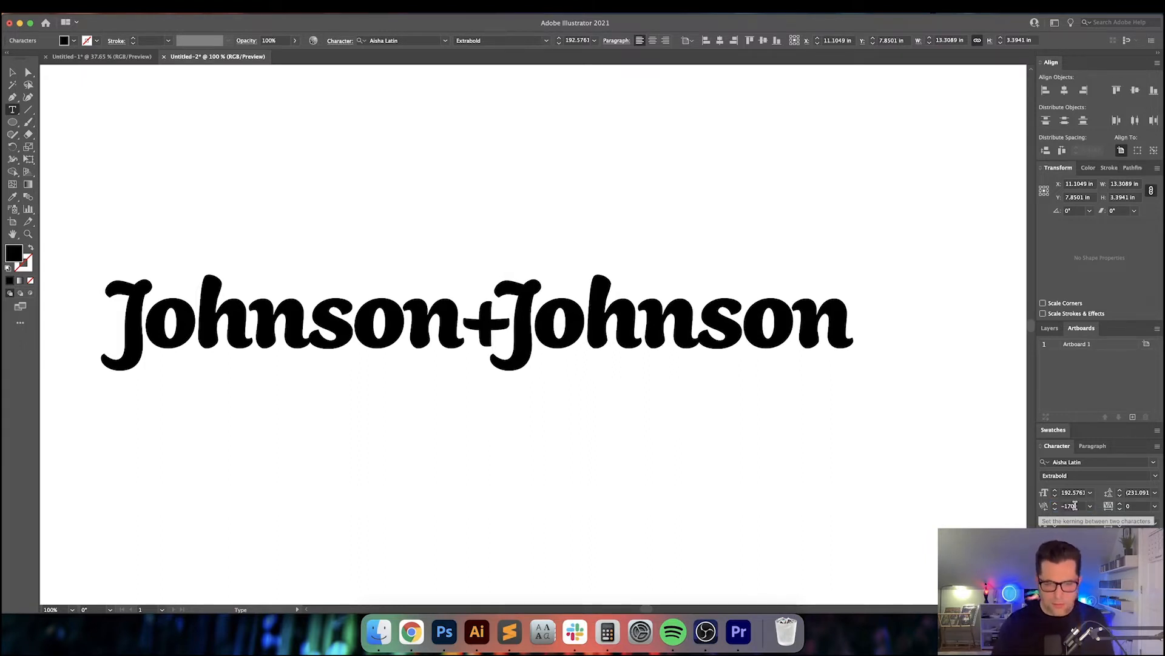
pyautogui.press('Escape')
# Step: Recolor the Johnson+Johnson wordmark with the red sampled by Eyedropper from the reference logo's lettering, and deselect it
pyautogui.scroll(-2, 790, 431)
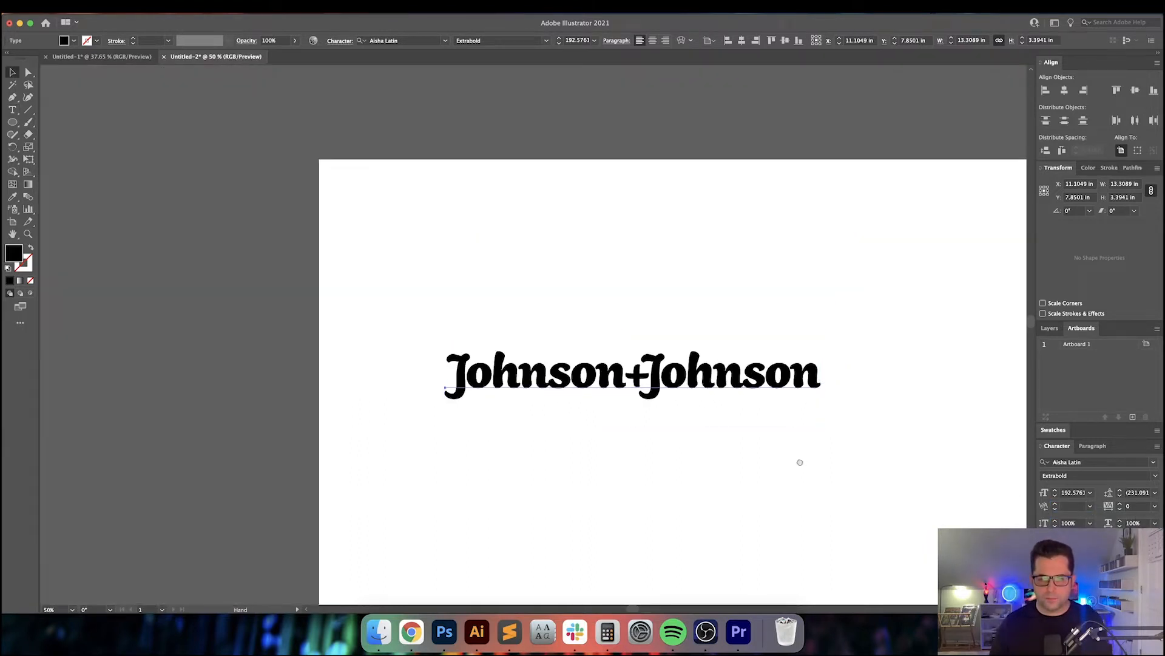
pyautogui.moveTo(799, 463); pyautogui.dragTo(735, 386)
pyautogui.scroll(-1, 731, 384)
pyautogui.hscroll(5, 728, 379)
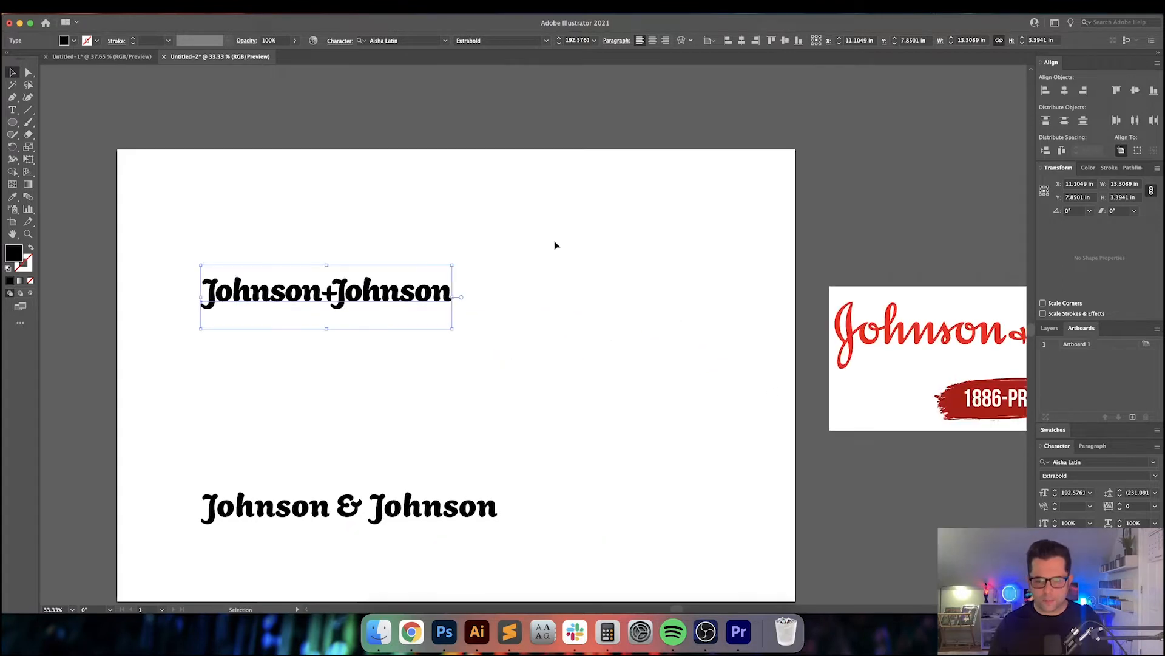
pyautogui.press('i')
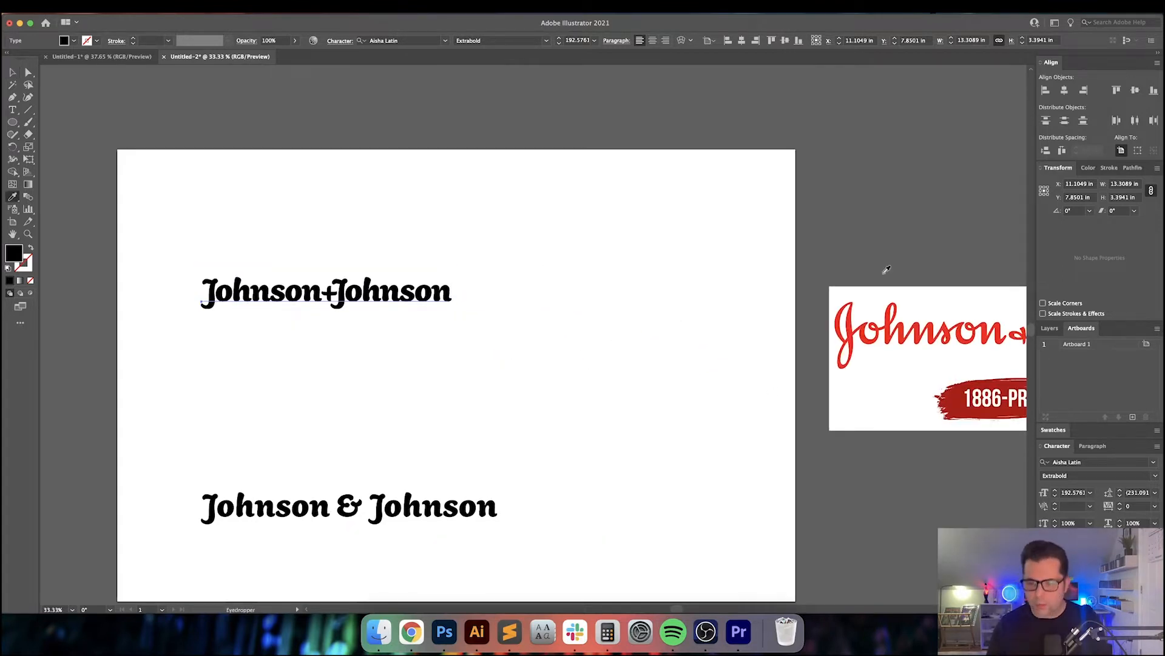
pyautogui.click(855, 322)
pyautogui.hscroll(-5, 538, 338)
pyautogui.press('v')
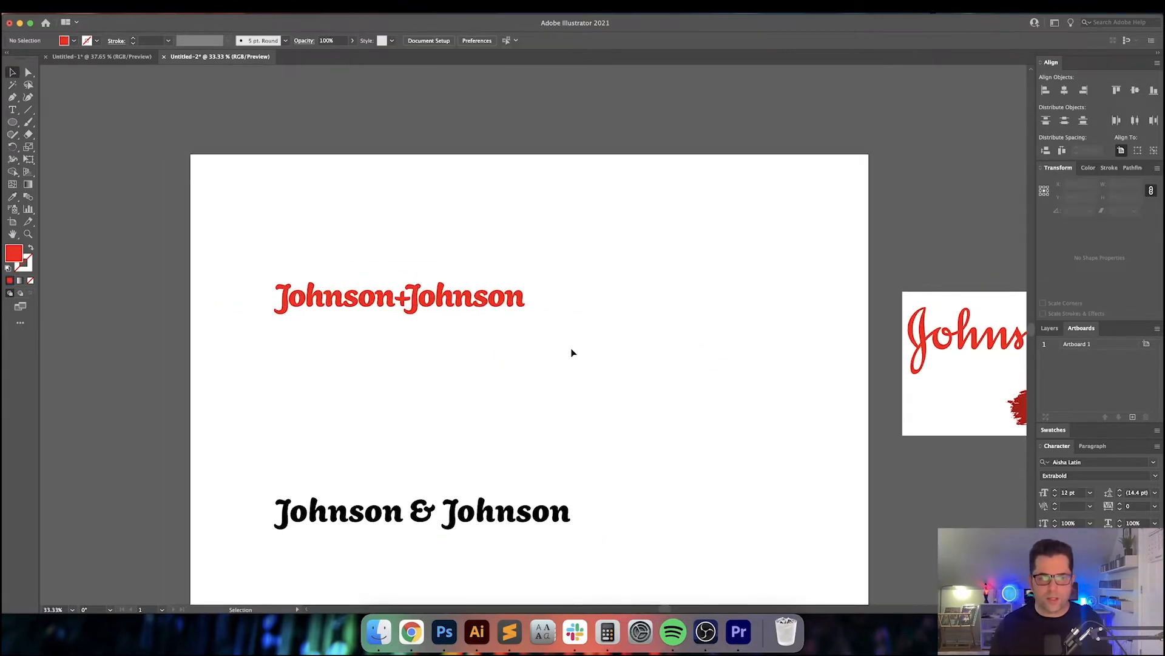
# Step: Duplicate the red wordmark directly below itself, set the copy's fill brightness to 90%, and deselect it
pyautogui.click(454, 305)
pyautogui.moveTo(454, 297); pyautogui.dragTo(484, 345)
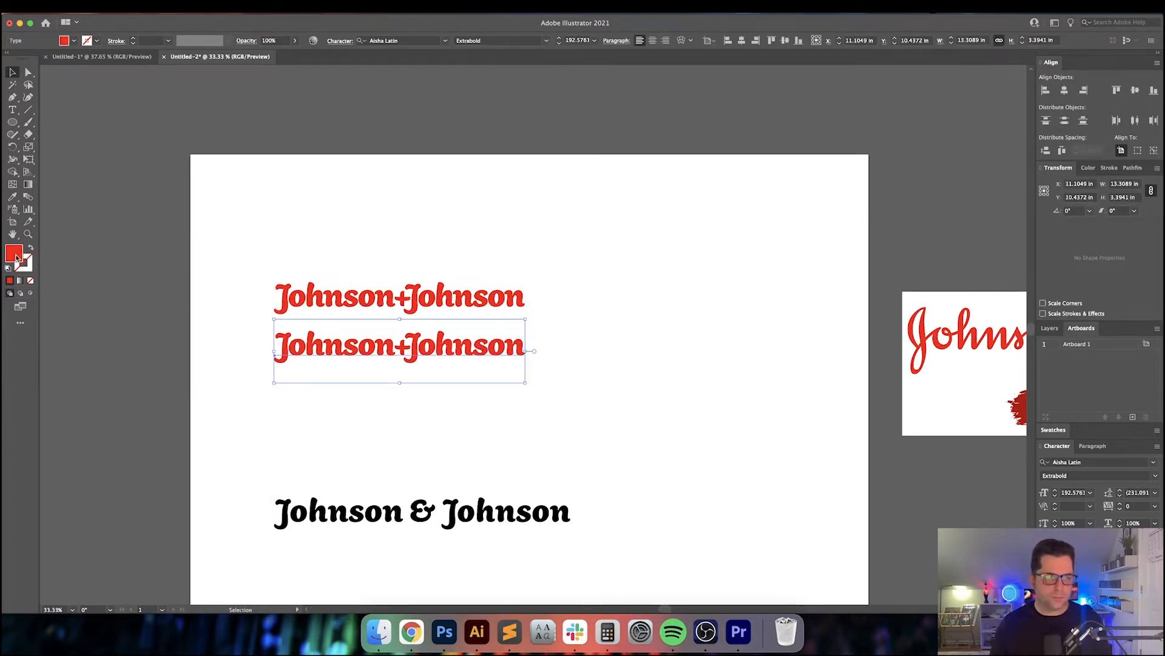
pyautogui.doubleClick(17, 258)
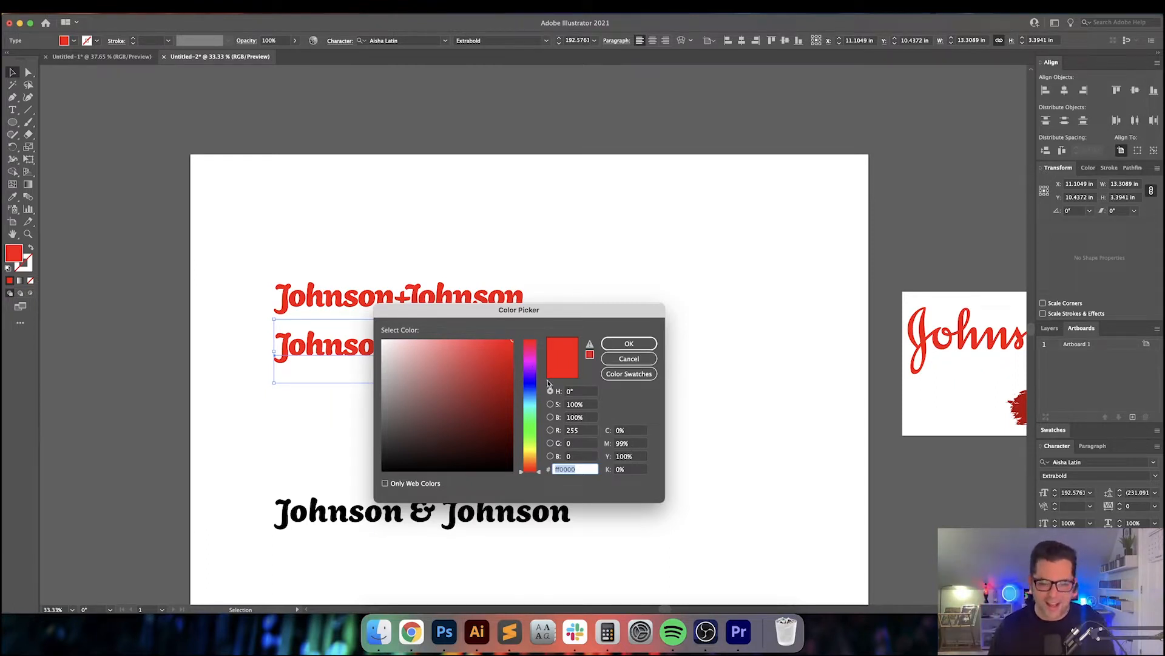
pyautogui.click(592, 418)
pyautogui.hotkey('shift', 'Down')
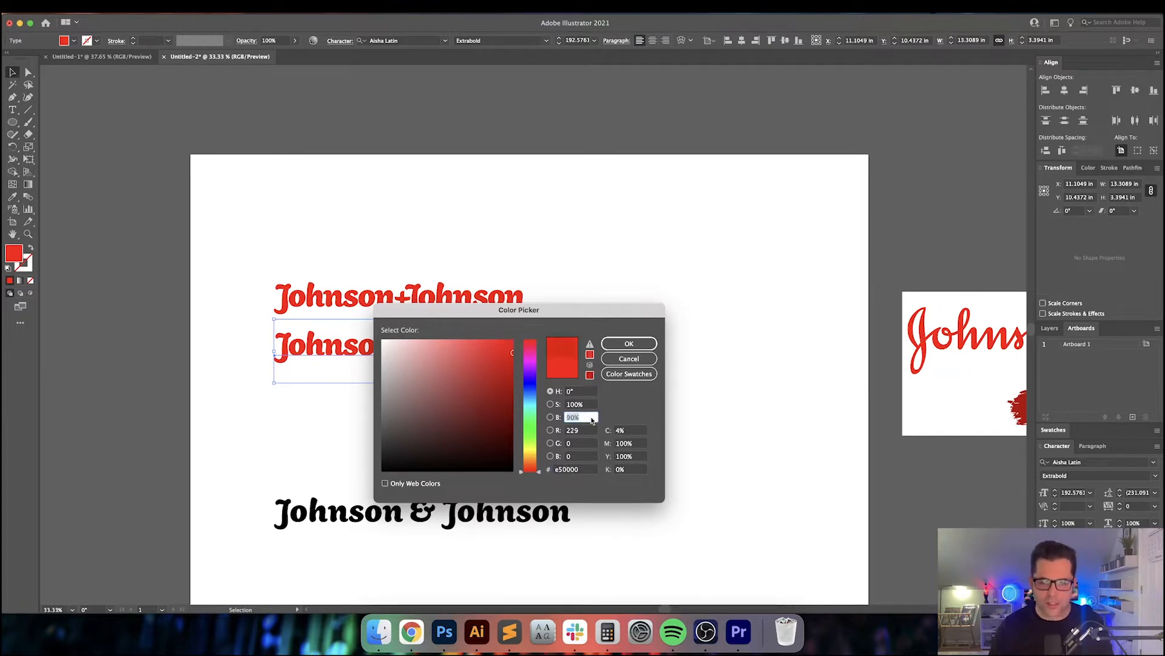
pyautogui.press('Return')
pyautogui.click(607, 415)
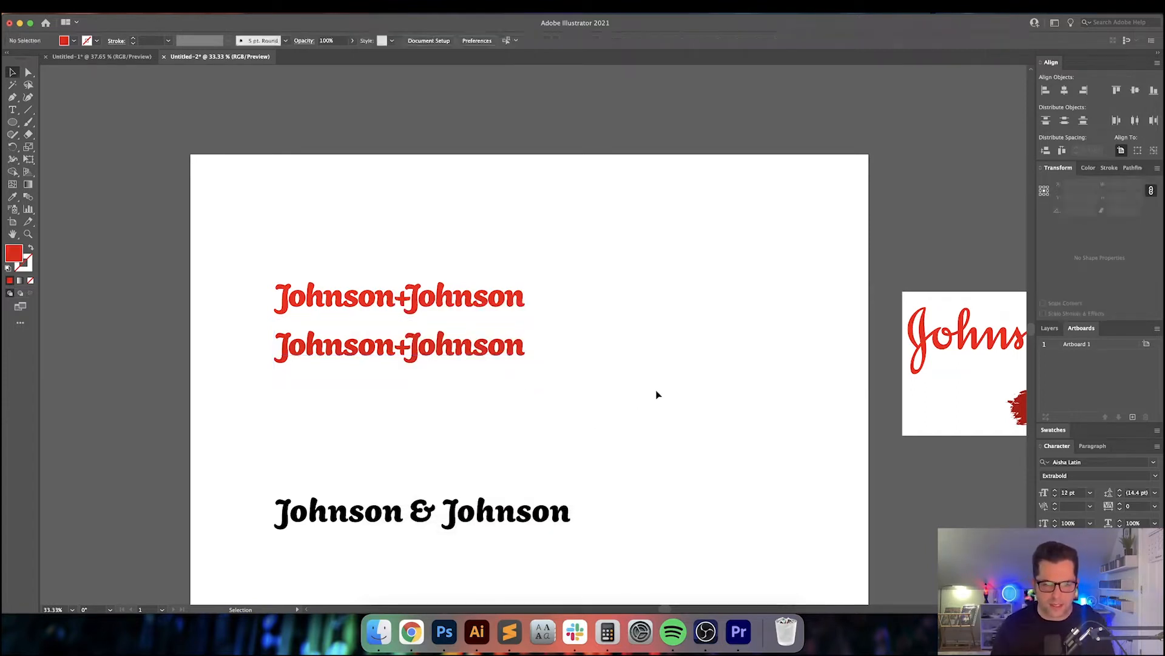
# Step: Move the darker red wordmark above the brighter one and clear the selection
pyautogui.moveTo(656, 392); pyautogui.dragTo(710, 401)
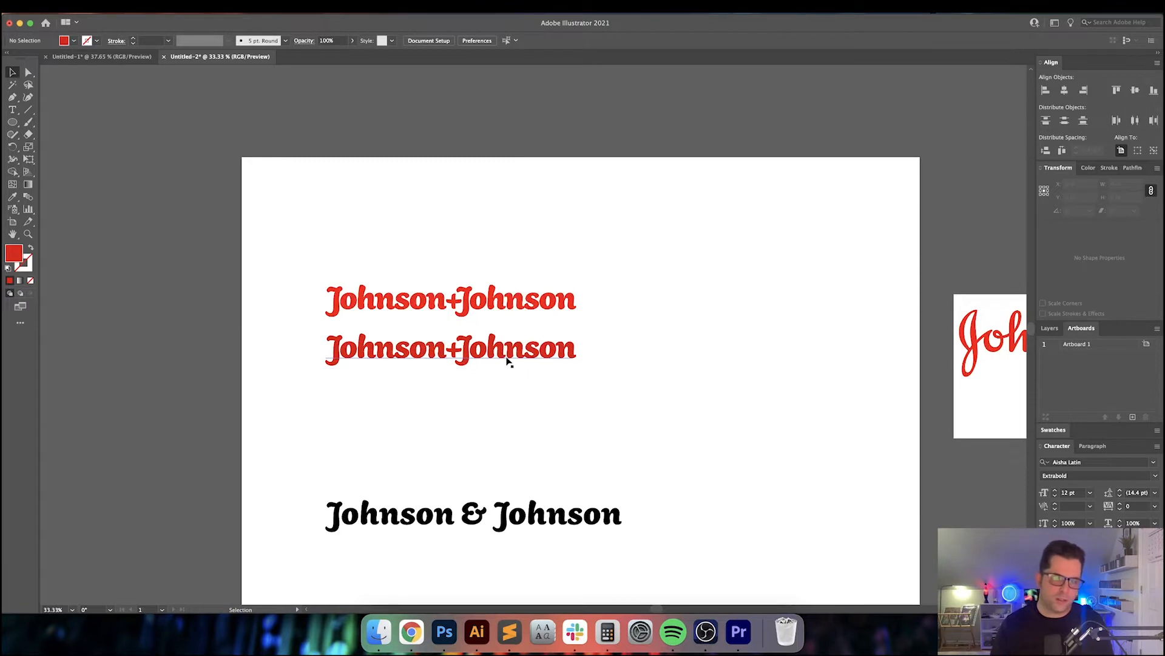
pyautogui.moveTo(511, 364); pyautogui.dragTo(513, 255)
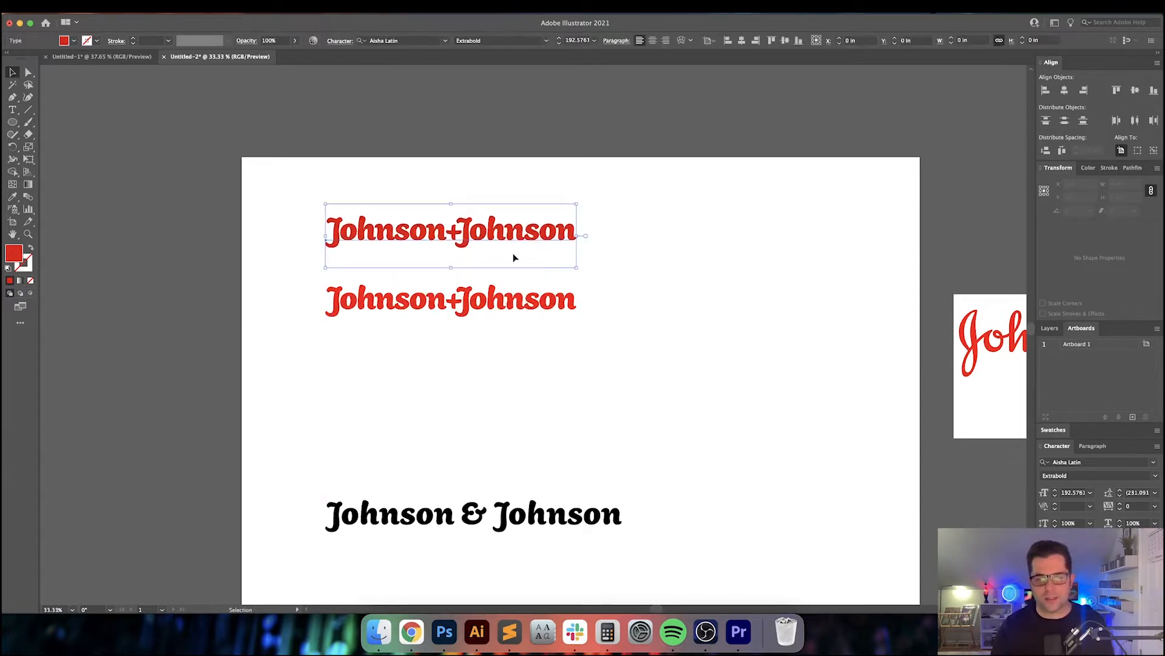
pyautogui.click(482, 331)
pyautogui.click(593, 354)
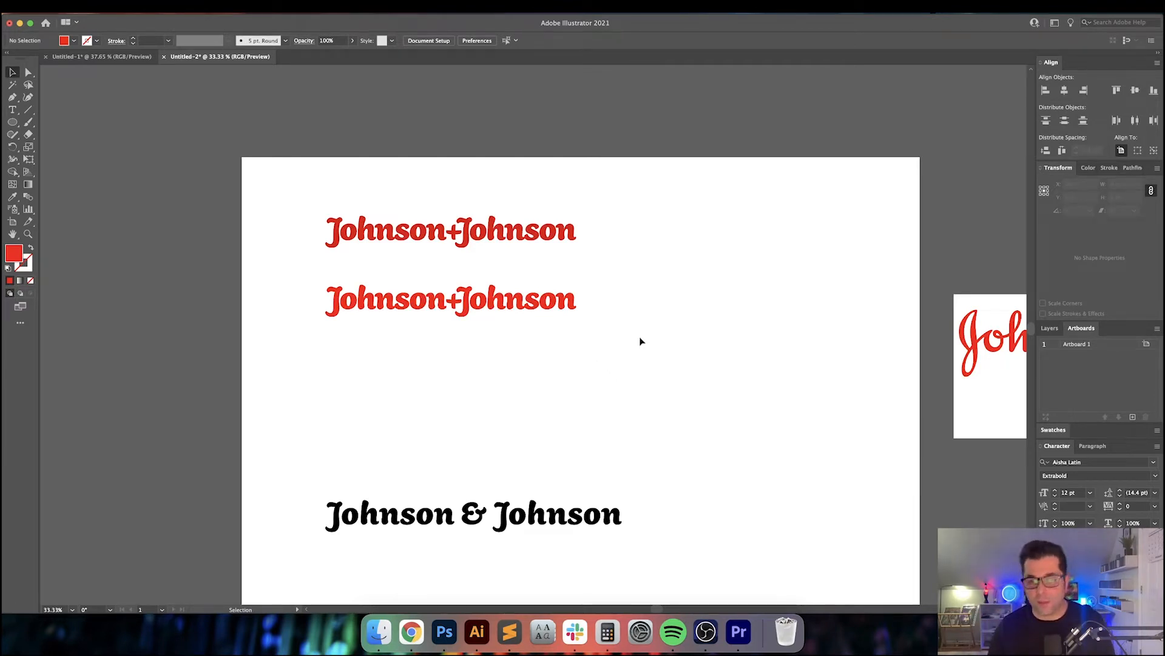
# Step: Move the darker red wordmark off the artboard to its left and deselect it
pyautogui.moveTo(642, 340); pyautogui.dragTo(540, 316)
pyautogui.click(550, 244)
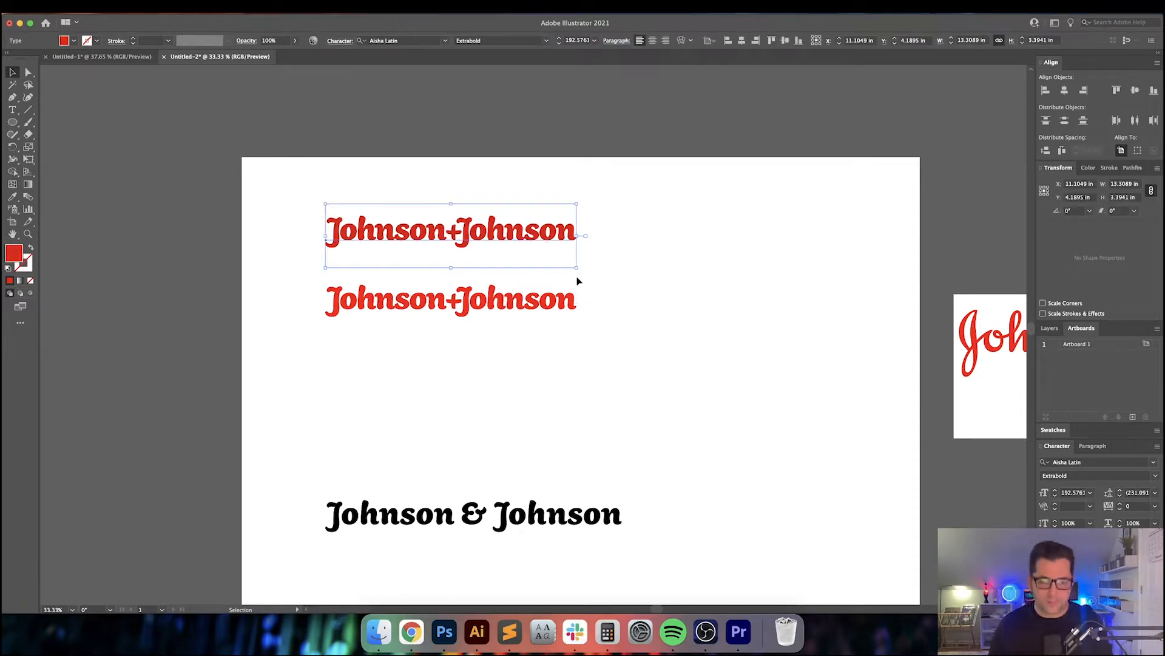
pyautogui.moveTo(578, 281); pyautogui.dragTo(645, 317)
pyautogui.moveTo(581, 269); pyautogui.dragTo(241, 268)
pyautogui.click(460, 268)
pyautogui.hscroll(5, 416, 218)
pyautogui.scroll(-3, 417, 218)
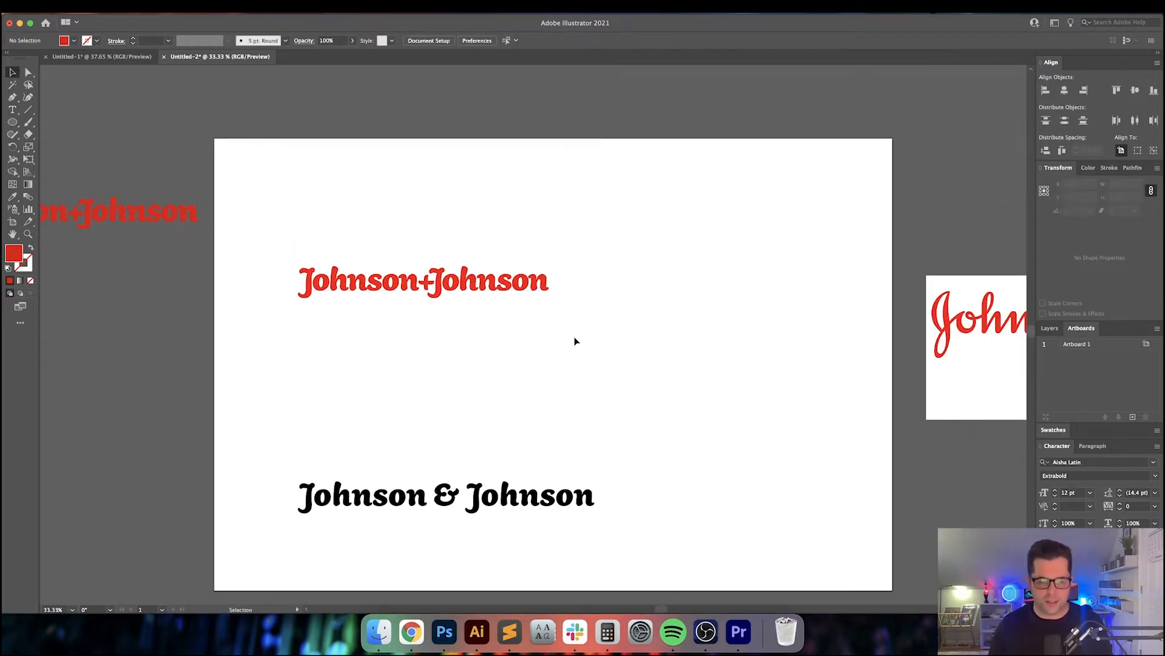
pyautogui.scroll(-1, 568, 343)
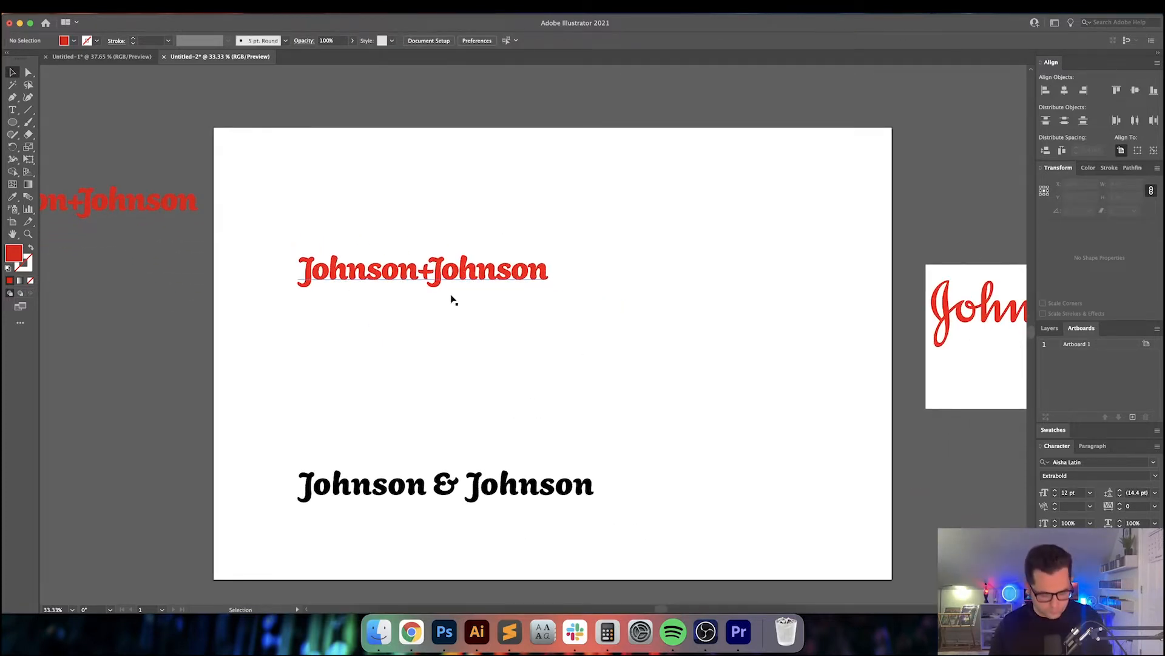
pyautogui.press('t')
pyautogui.moveTo(417, 272); pyautogui.dragTo(271, 276)
pyautogui.press('Escape')
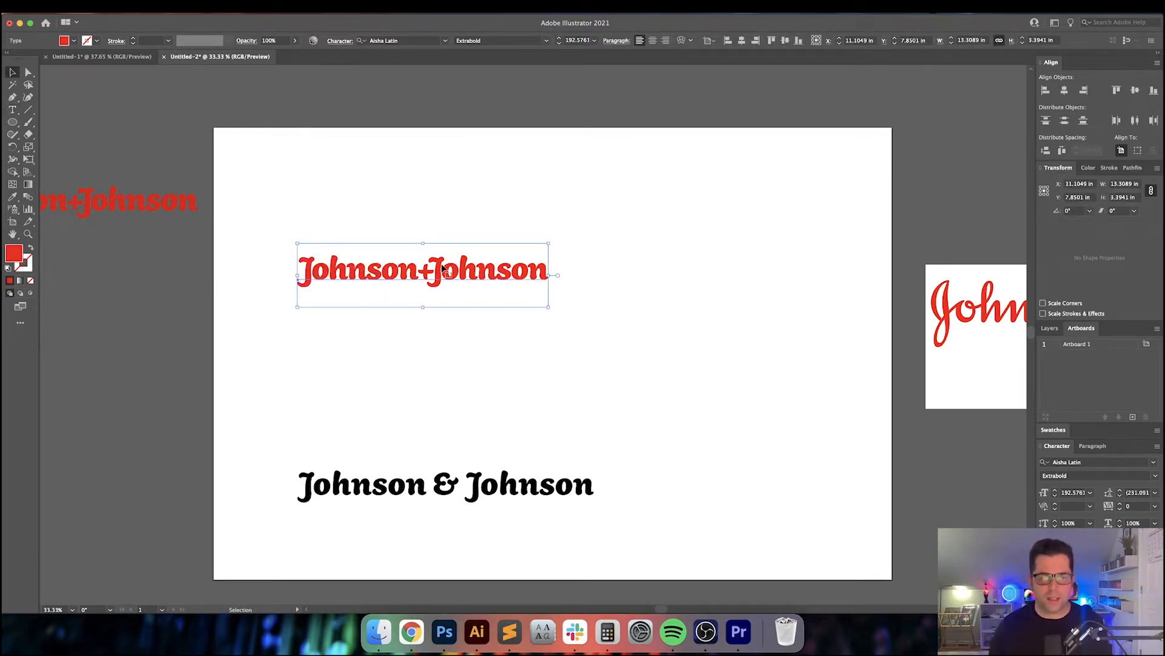
# Step: Duplicate the bright red Johnson+Johnson wordmark below itself and replace the copy's plus sign with an ampersand
pyautogui.moveTo(445, 270); pyautogui.dragTo(445, 333)
pyautogui.press('t')
pyautogui.doubleClick(421, 339)
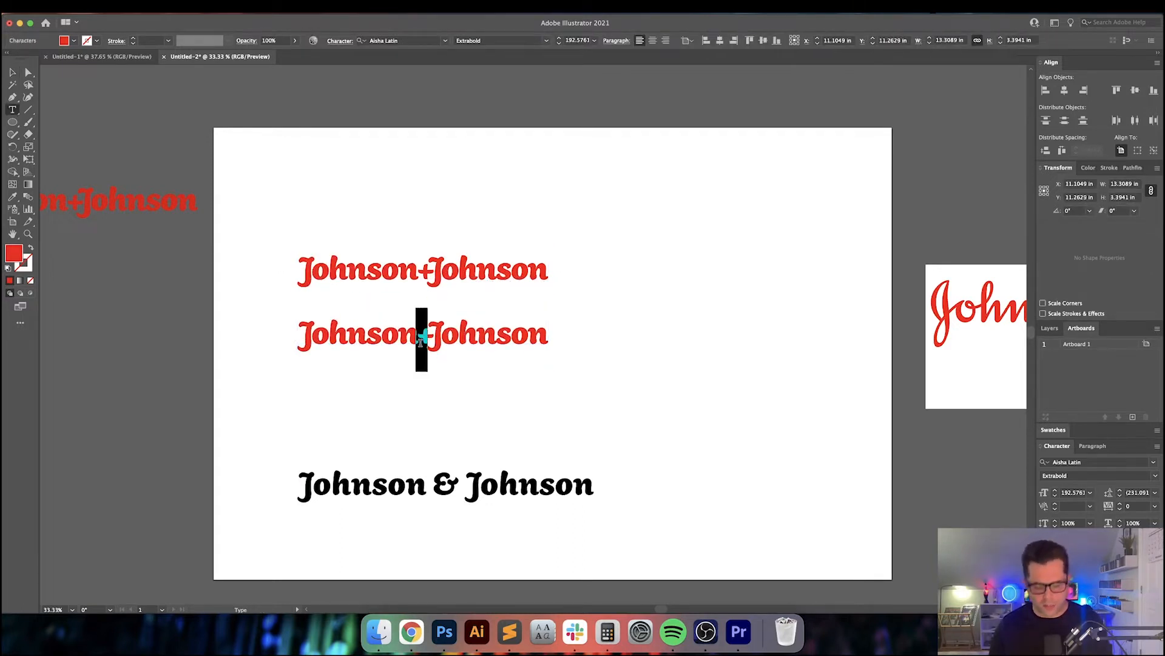
pyautogui.write('&')
pyautogui.press('Escape')
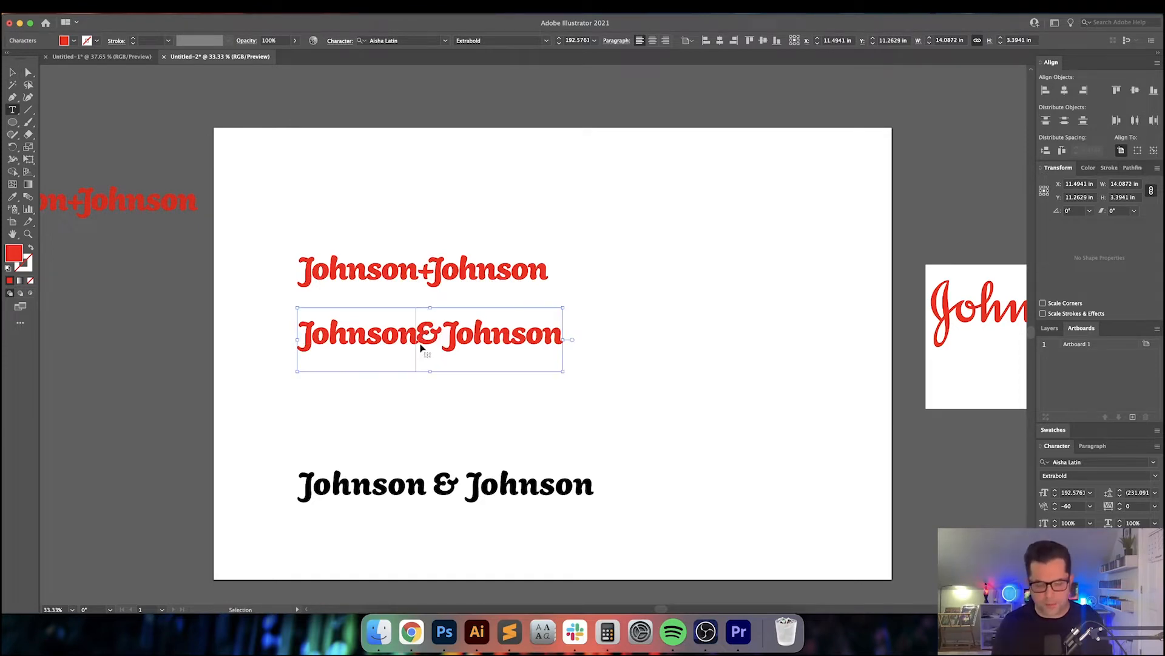
# Step: Set the kerning between the first word's final n and the ampersand to -40
pyautogui.press('super+1')
pyautogui.press('super+shift+a')
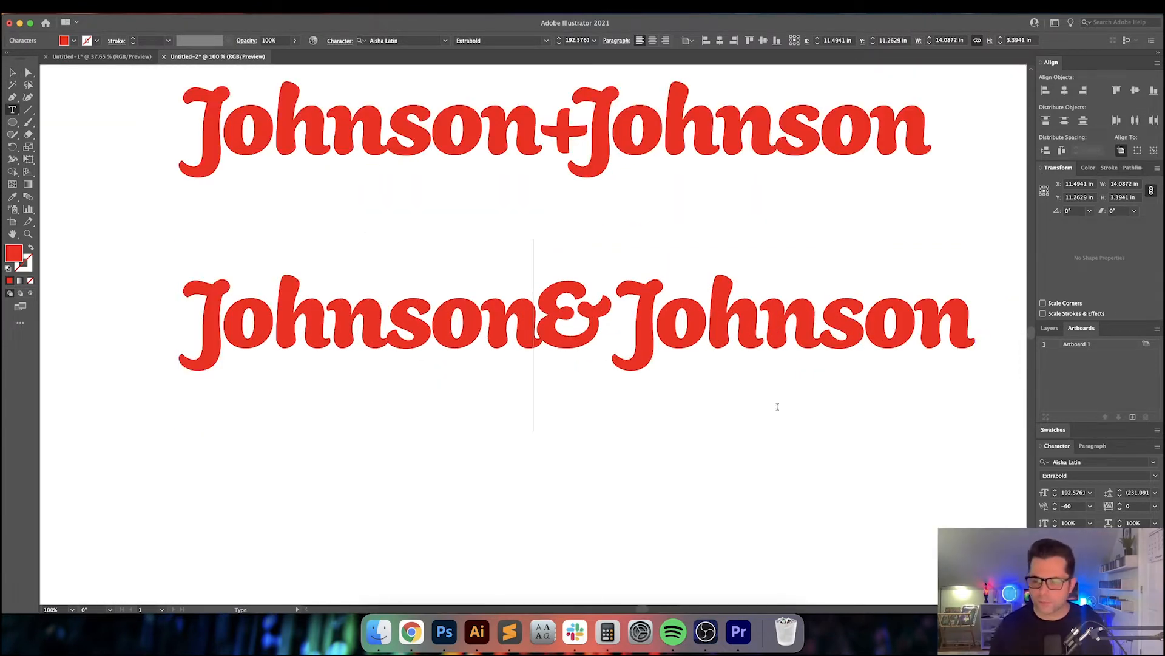
pyautogui.click(1081, 507)
pyautogui.hotkey('shift', 'Up')
pyautogui.press('Up')
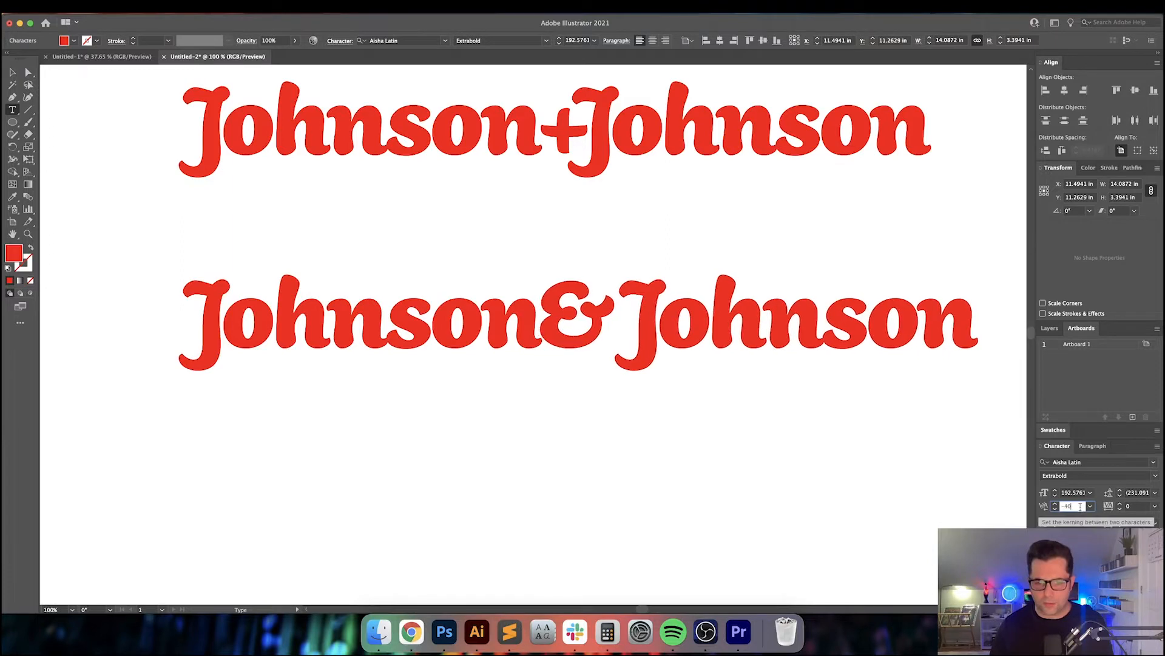
# Step: Set the ampersand's font size to 140 pt and place the text cursor after it
pyautogui.hotkey('shift', 'Right')
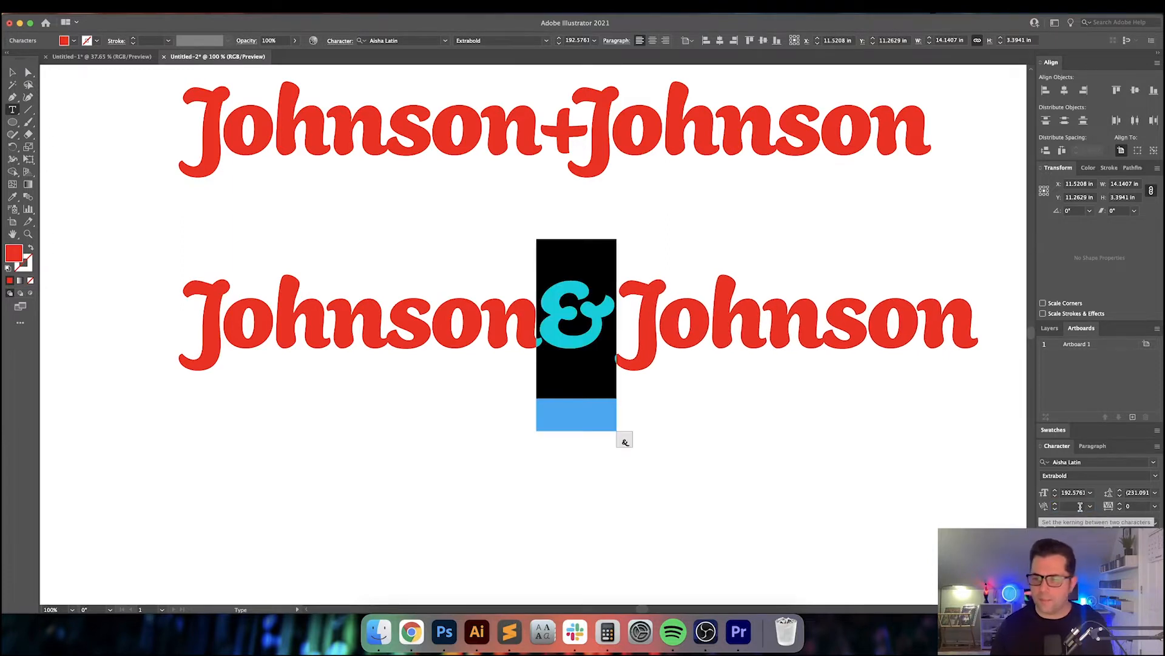
pyautogui.click(1081, 492)
pyautogui.write('140')
pyautogui.press('Return')
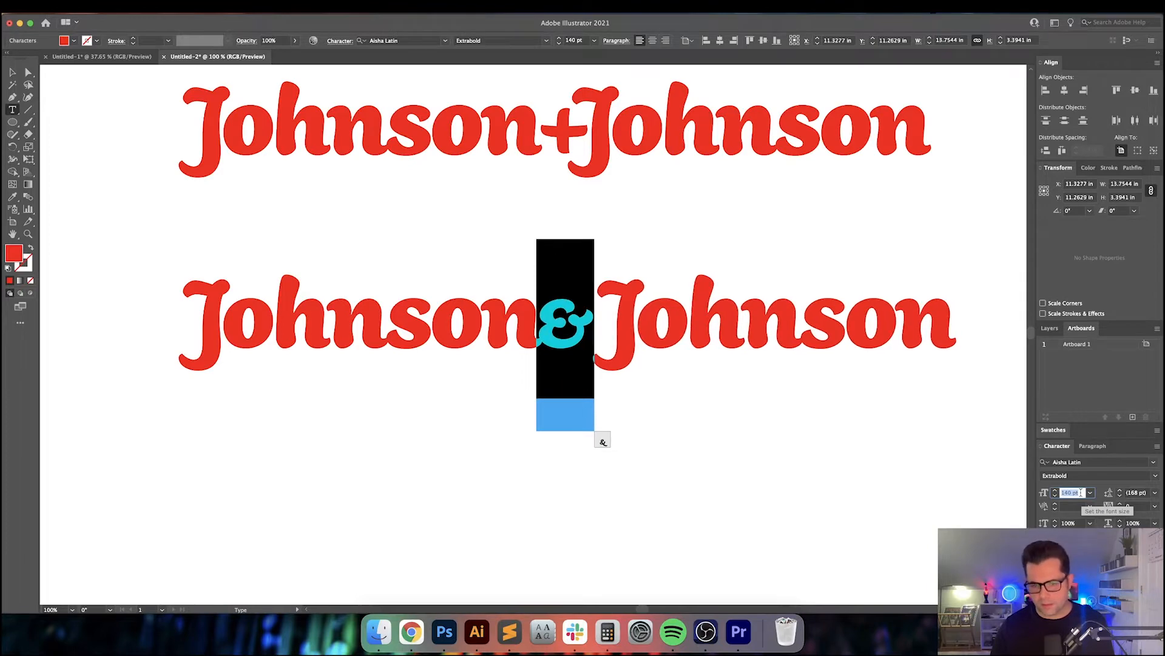
pyautogui.press('Return')
pyautogui.press('Right')
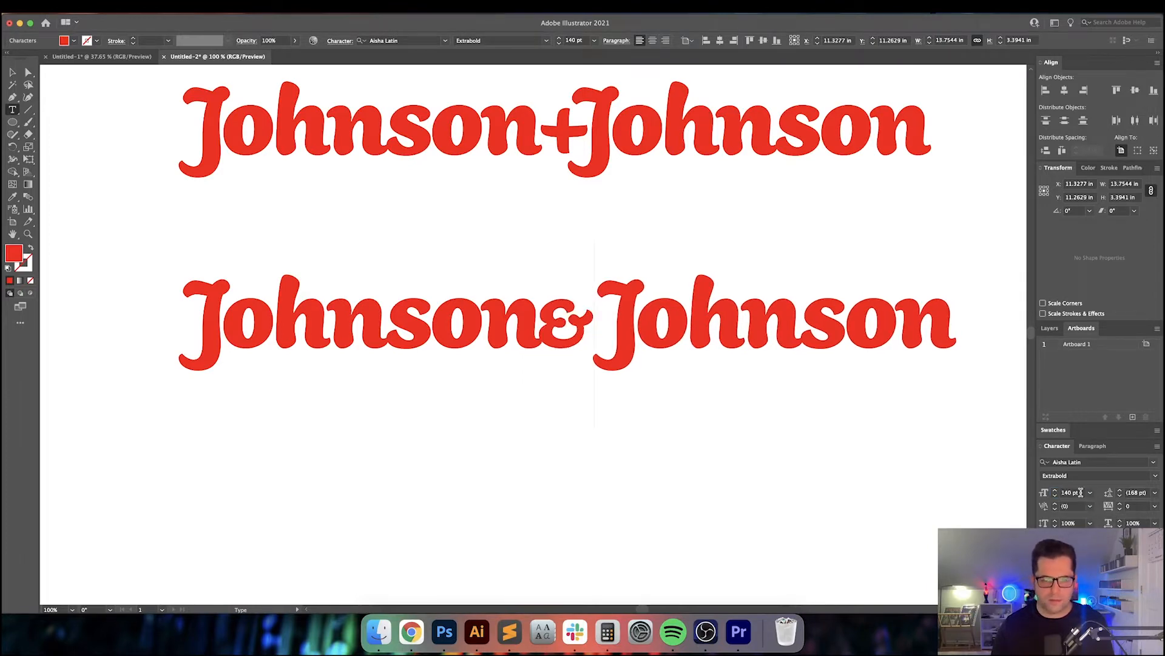
# Step: Enlarge the ampersand's font size to match the surrounding letters and set the kerning before it to -30
pyautogui.hotkey('shift', 'Left')
pyautogui.click(1080, 492)
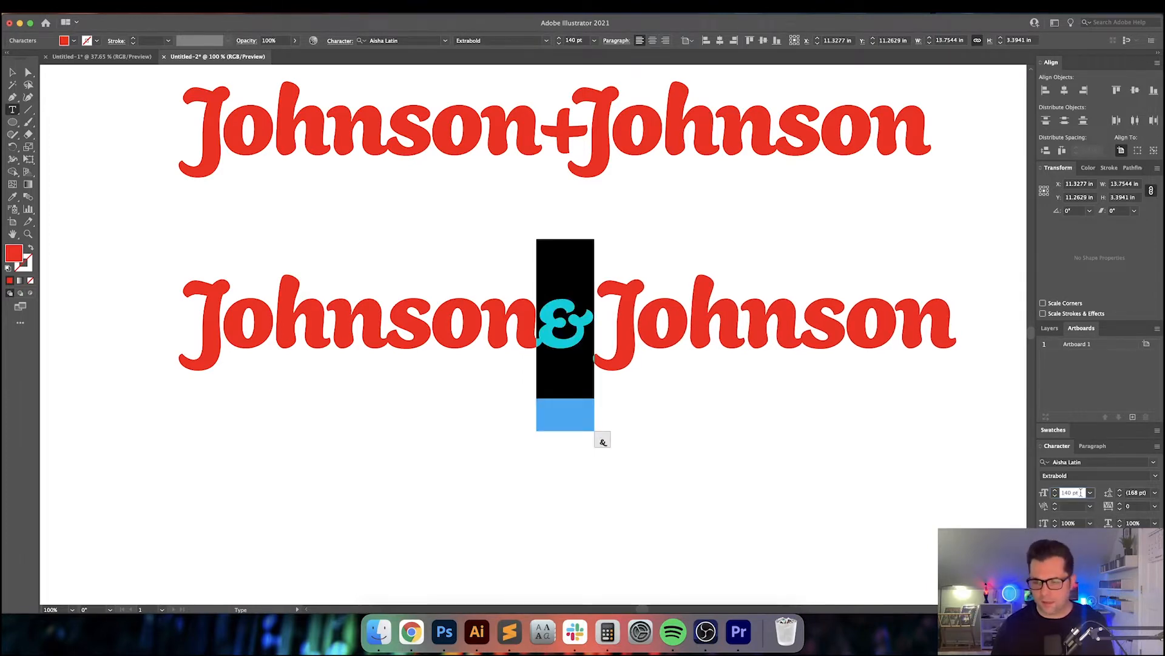
pyautogui.press('Return')
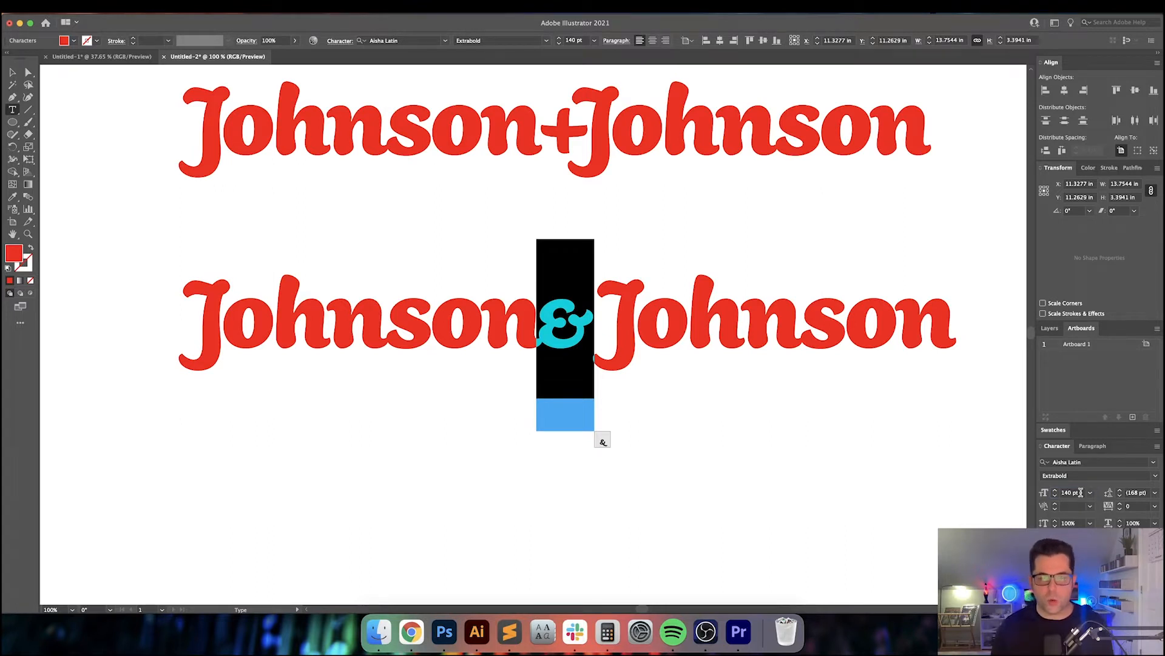
pyautogui.press('Escape')
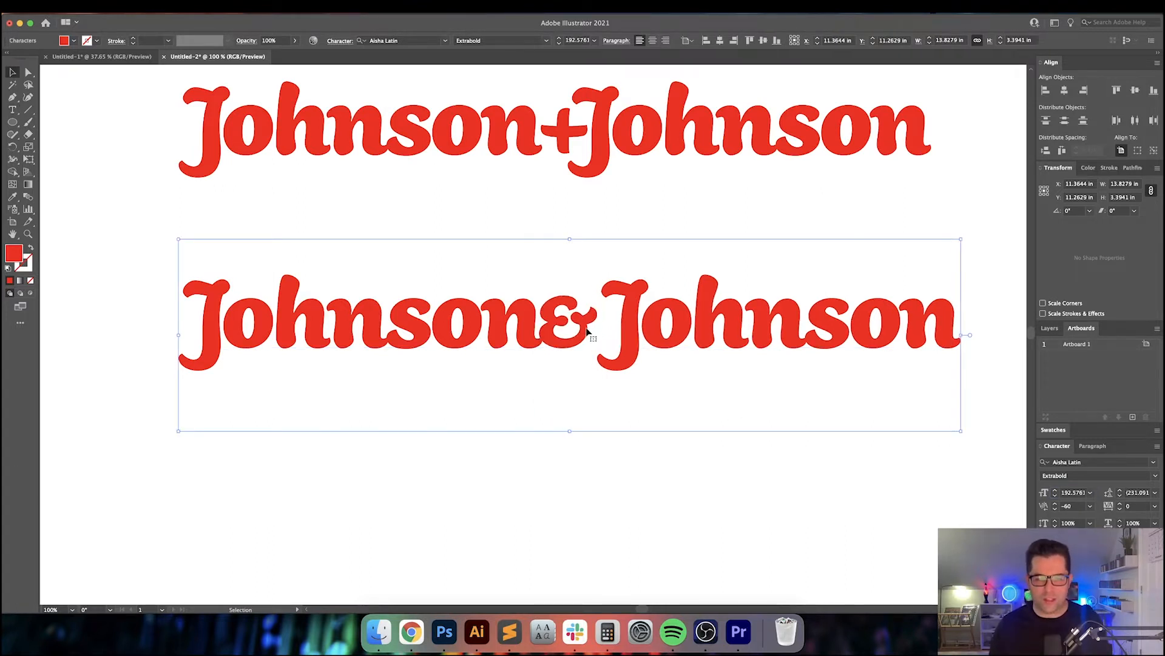
pyautogui.doubleClick(587, 330)
pyautogui.hotkey('shift', 'Left')
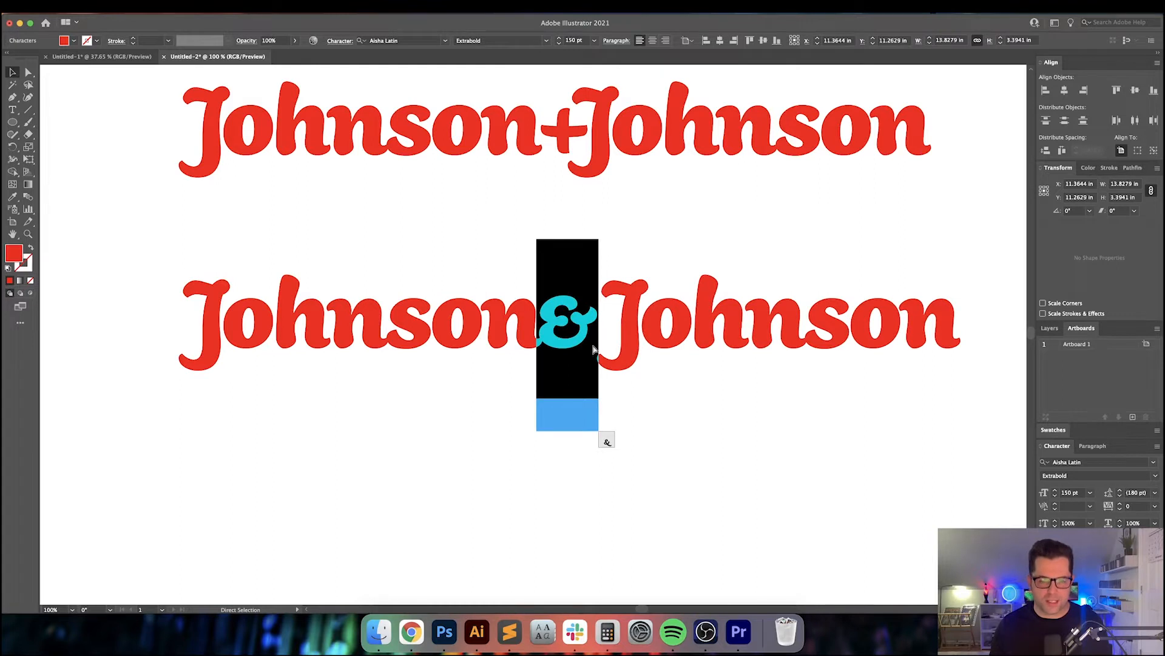
pyautogui.press('super+shift+period')
pyautogui.press('super+shift+period')
pyautogui.press('super+shift+period')
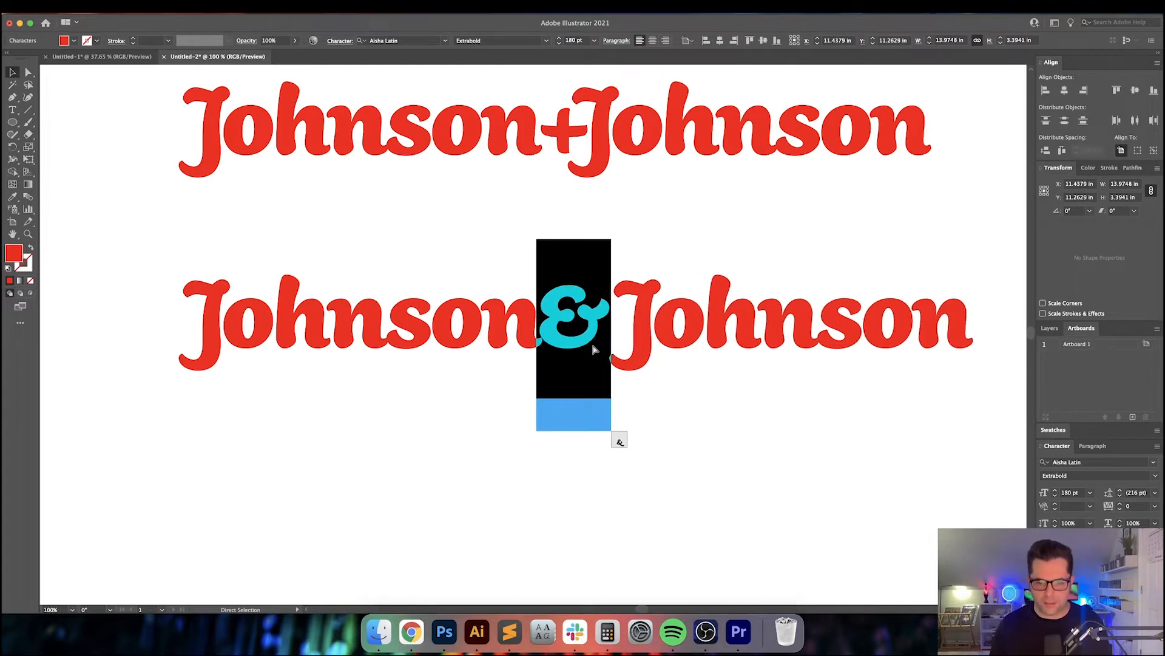
pyautogui.press('super+shift+period')
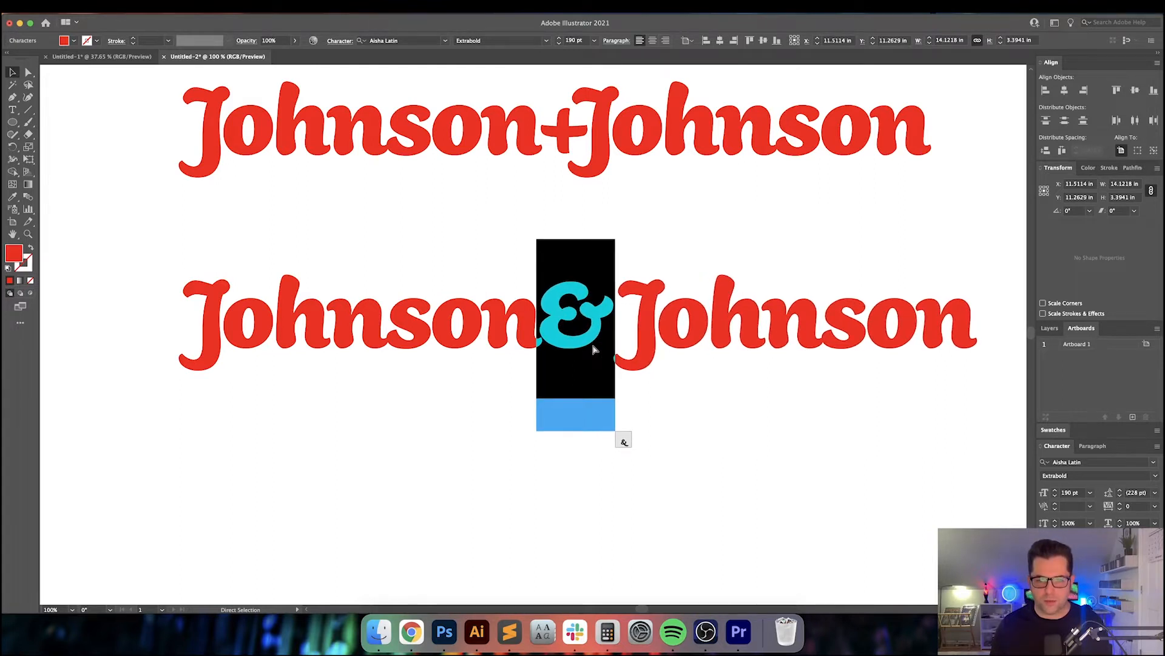
pyautogui.press('Escape')
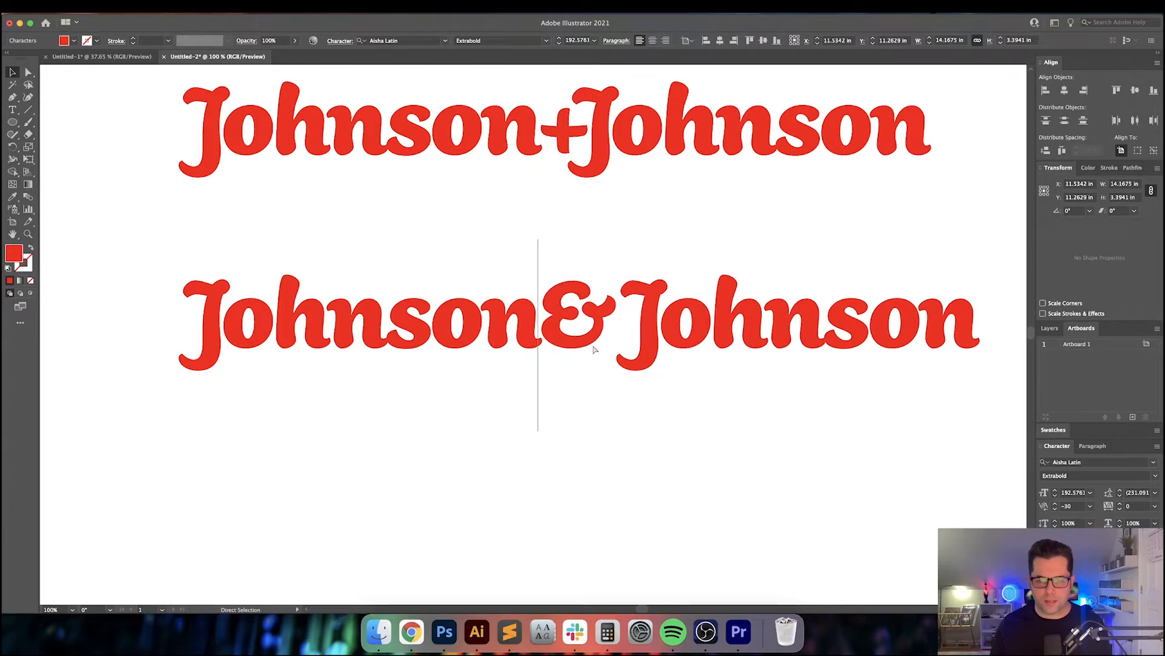
# Step: Set the kerning between the ampersand and the second word's J to -100
pyautogui.click(592, 317)
pyautogui.press('t')
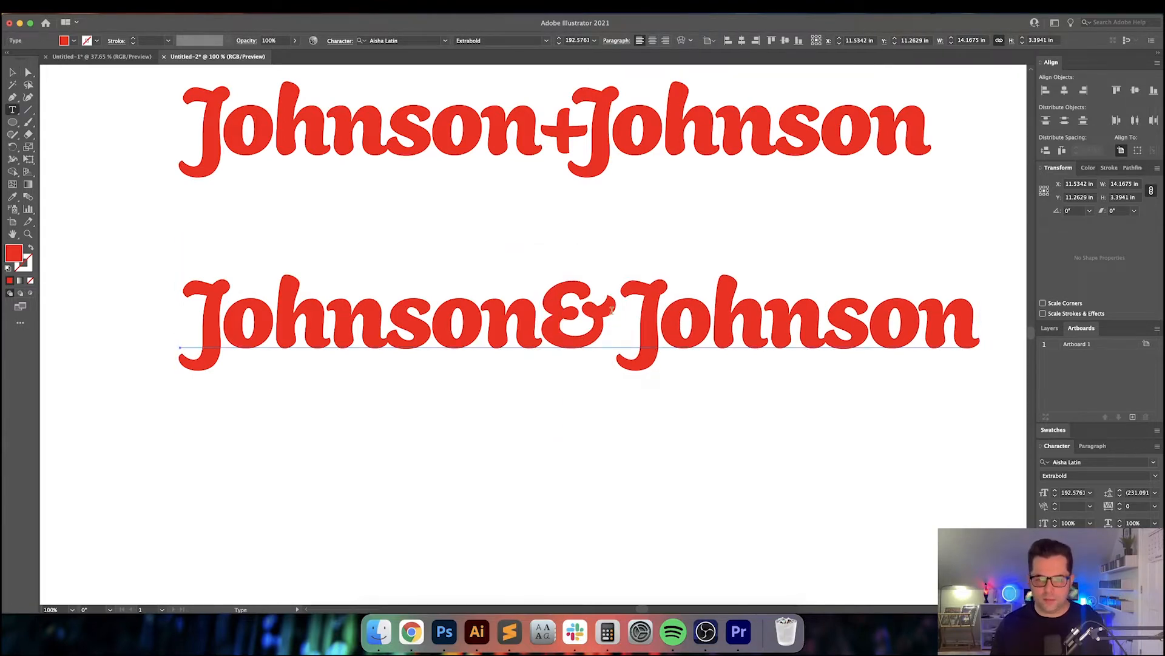
pyautogui.press('Down')
pyautogui.press('Down')
pyautogui.press('Down')
pyautogui.press('Down')
pyautogui.press('Down')
pyautogui.press('Down')
pyautogui.press('Down')
pyautogui.press('Down')
pyautogui.press('Down')
pyautogui.press('Down')
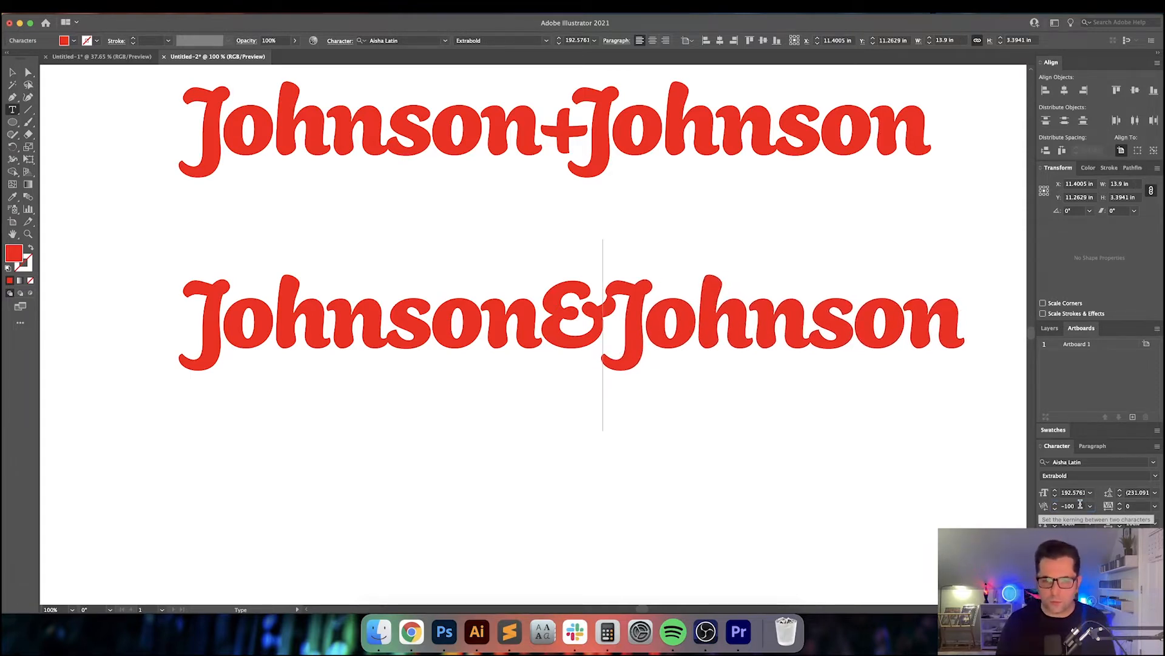
# Step: Set the kerning between the first word's final n and the ampersand to -60
pyautogui.press('super+equal')
pyautogui.press('super+equal')
pyautogui.press('super+equal')
pyautogui.hscroll(-2, 827, 447)
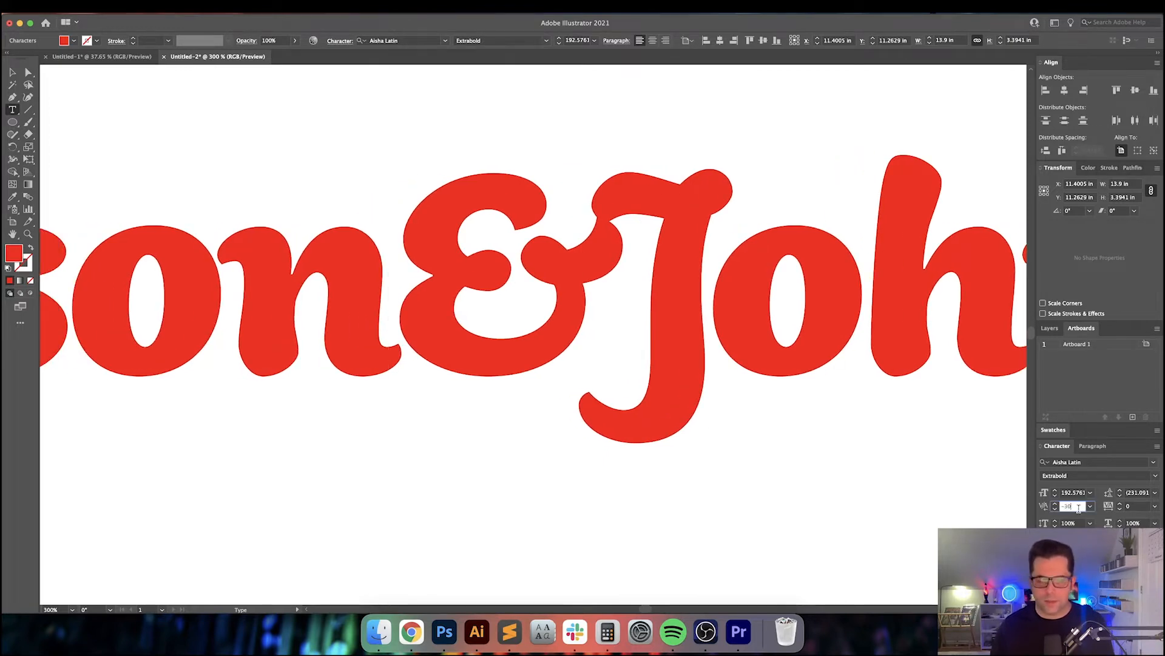
pyautogui.press('Down')
pyautogui.press('Down')
pyautogui.press('Down')
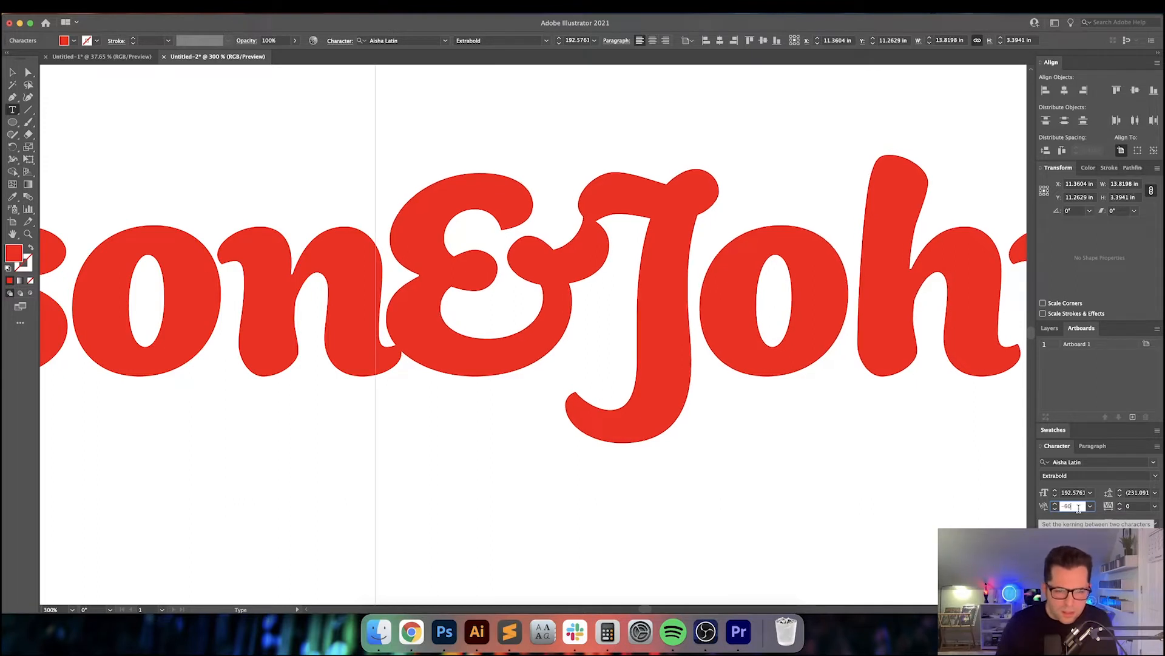
pyautogui.press('Return')
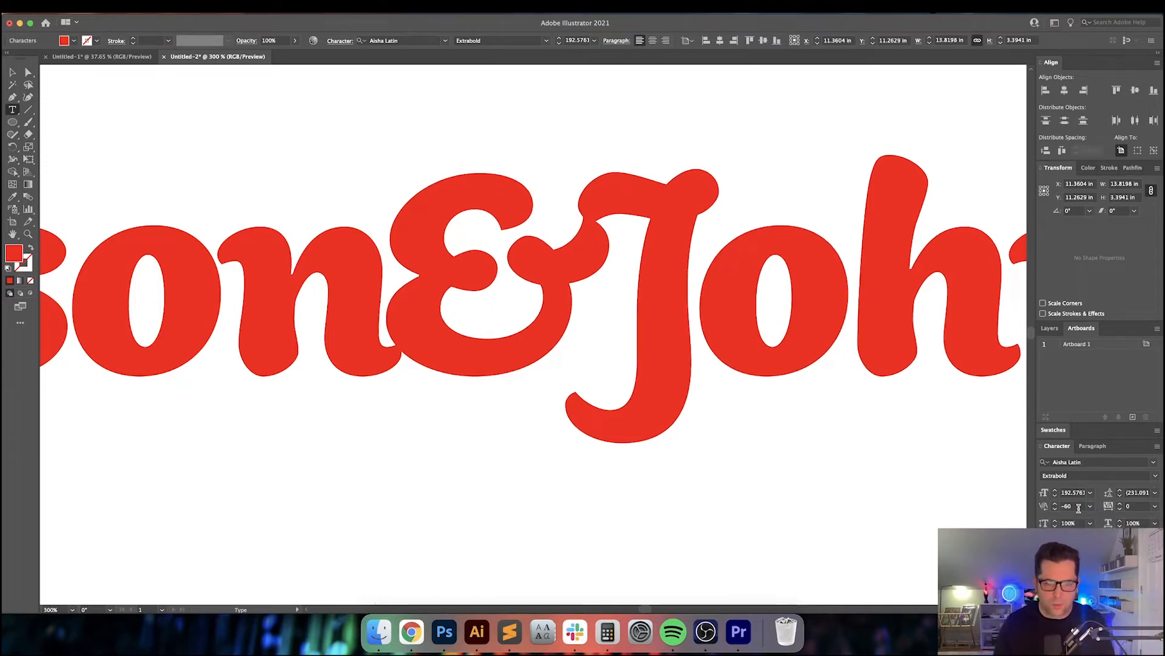
# Step: Tighten the kerning between the ampersand and the second J to -111 and deselect the wordmark
pyautogui.press('Right')
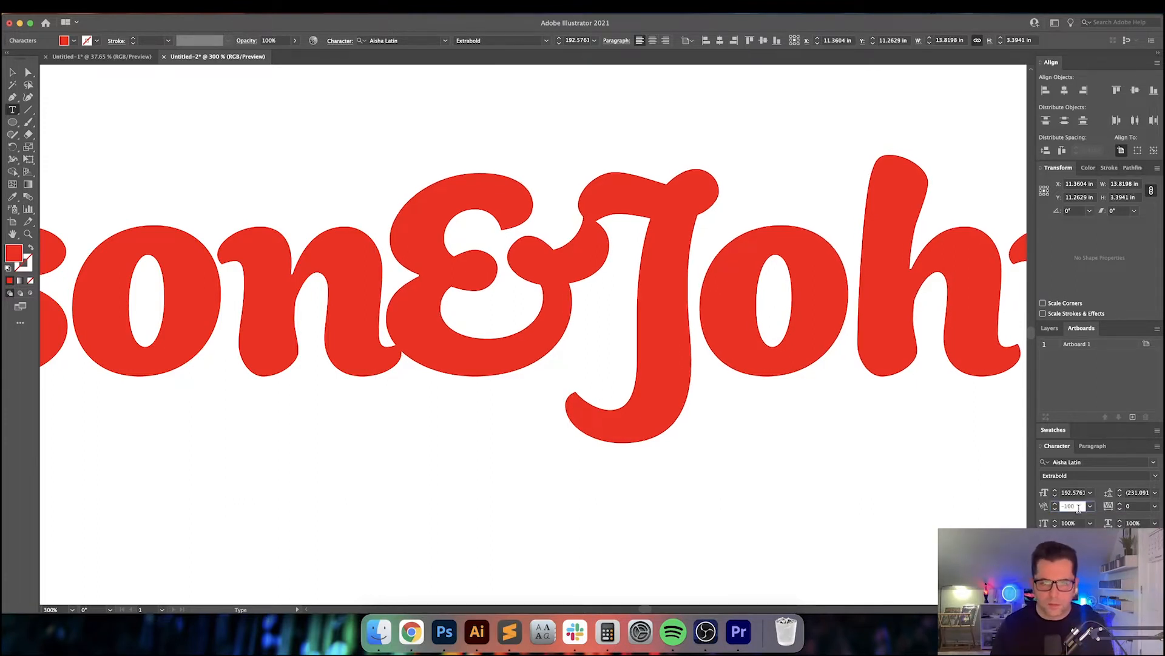
pyautogui.press('Down')
pyautogui.press('Down')
pyautogui.press('Down')
pyautogui.press('Up')
pyautogui.press('Up')
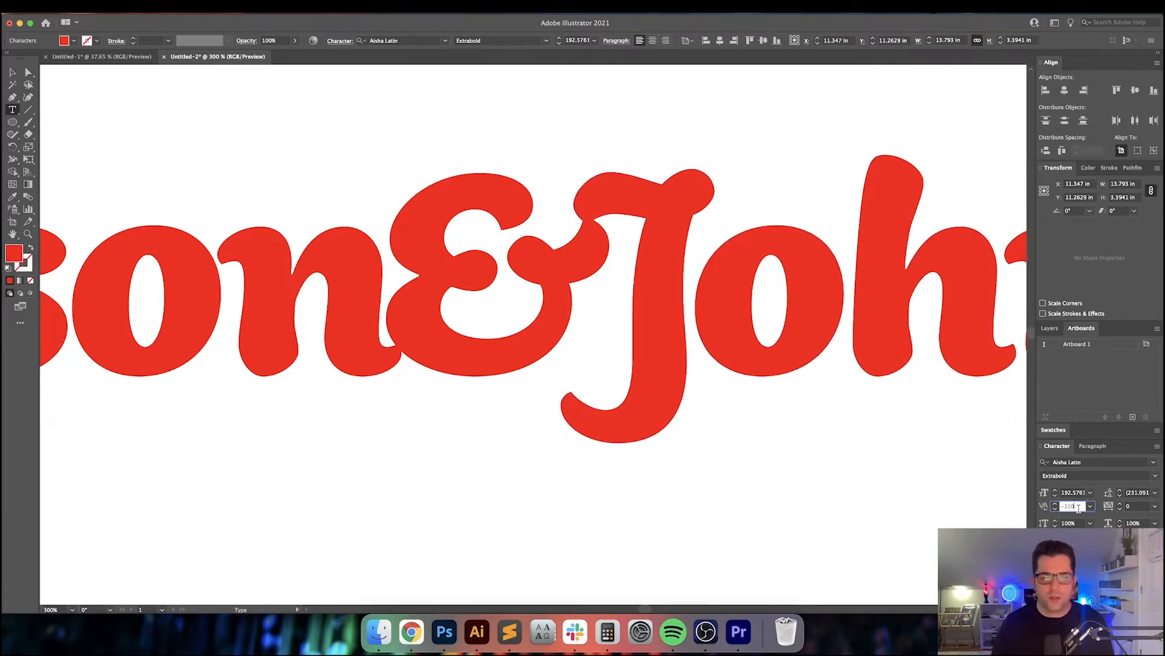
pyautogui.hotkey('shift', 'Down')
pyautogui.hotkey('shift', 'Up')
pyautogui.press('Down')
pyautogui.press('Return')
pyautogui.press('super+minus')
pyautogui.press('super+minus')
pyautogui.press('super+minus')
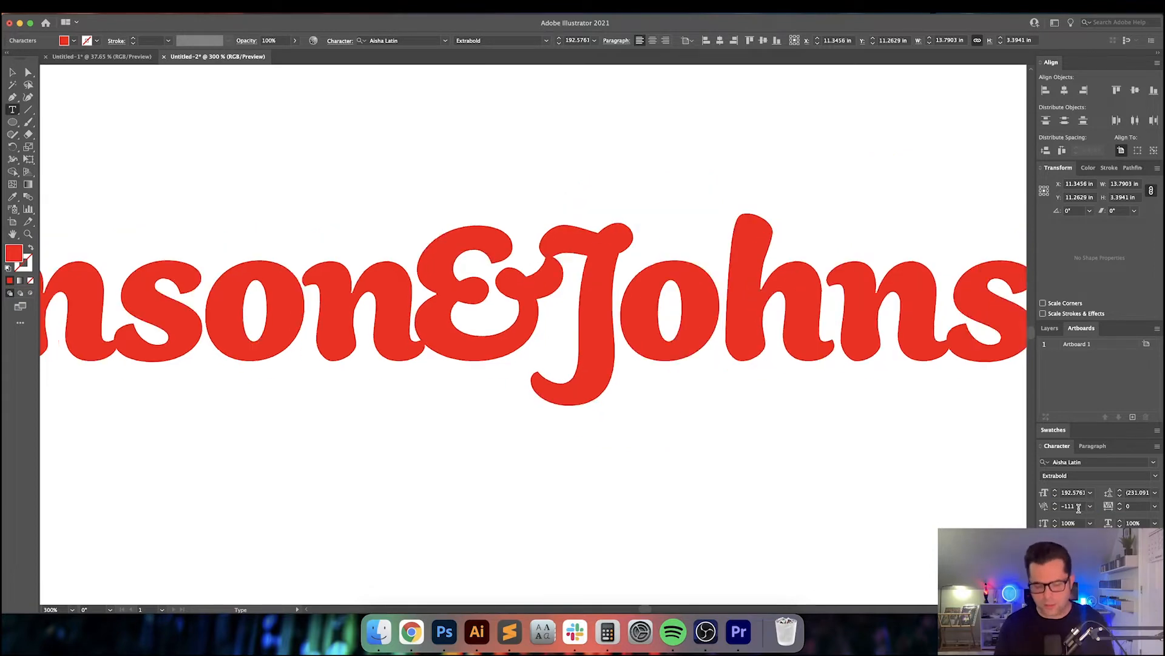
pyautogui.press('super+minus')
pyautogui.press('Escape')
pyautogui.click(778, 456)
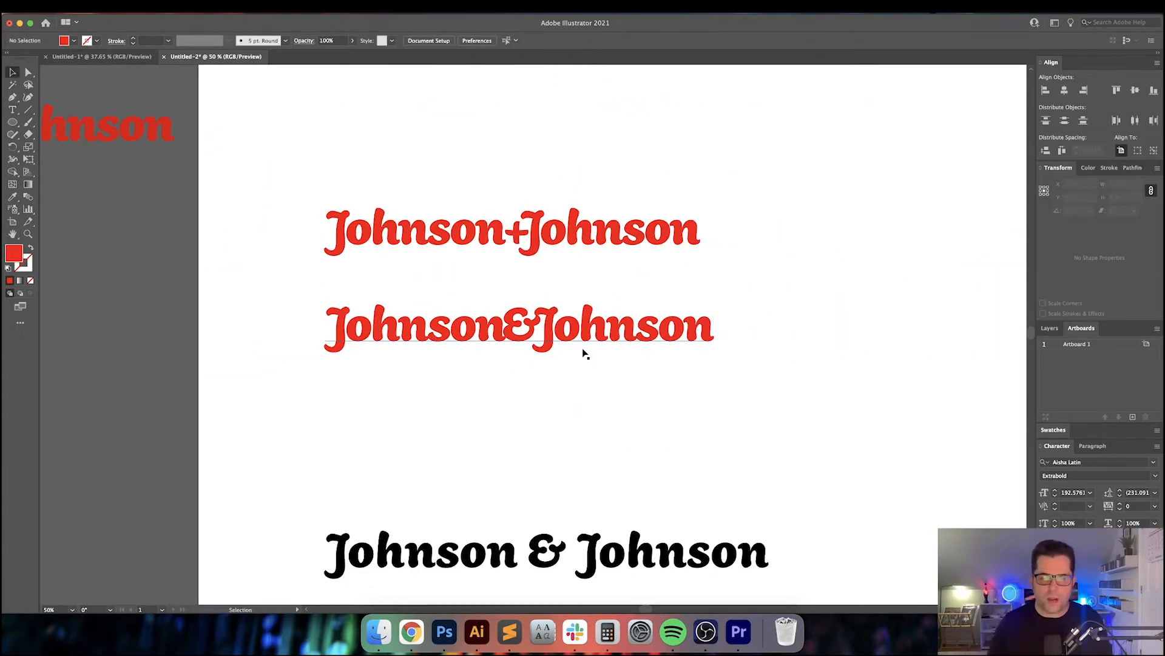
# Step: Loosen the kerning between the first word's final n and the ampersand to -40 and deselect the text
pyautogui.moveTo(637, 387); pyautogui.dragTo(647, 398)
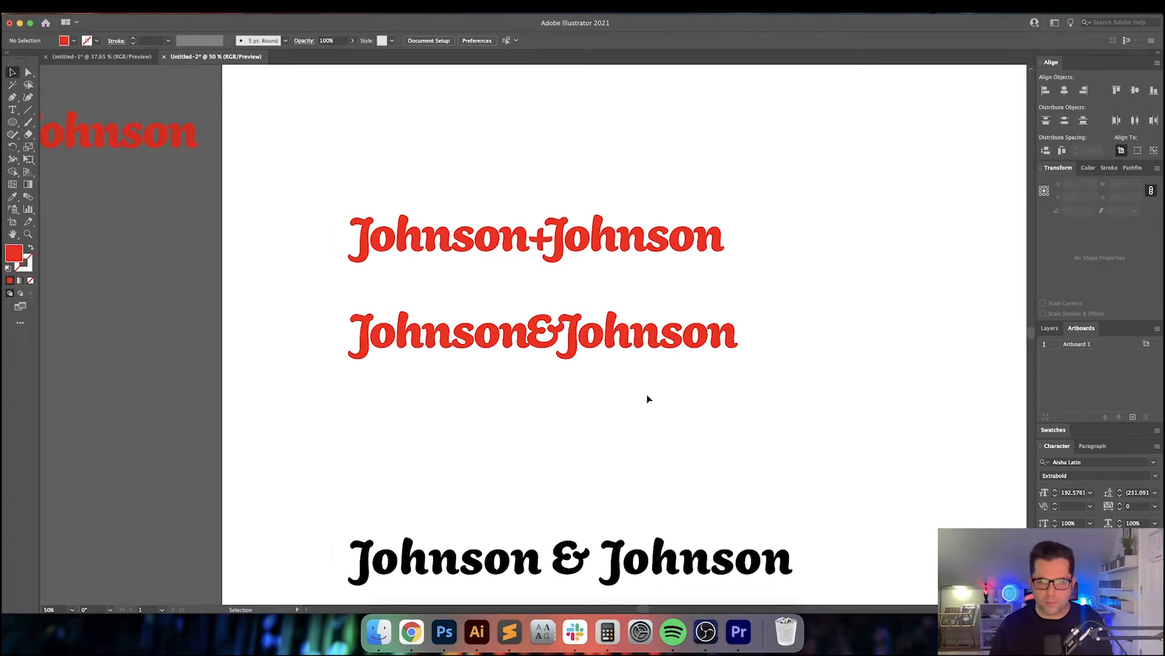
pyautogui.scroll(3, 589, 360)
pyautogui.press('t')
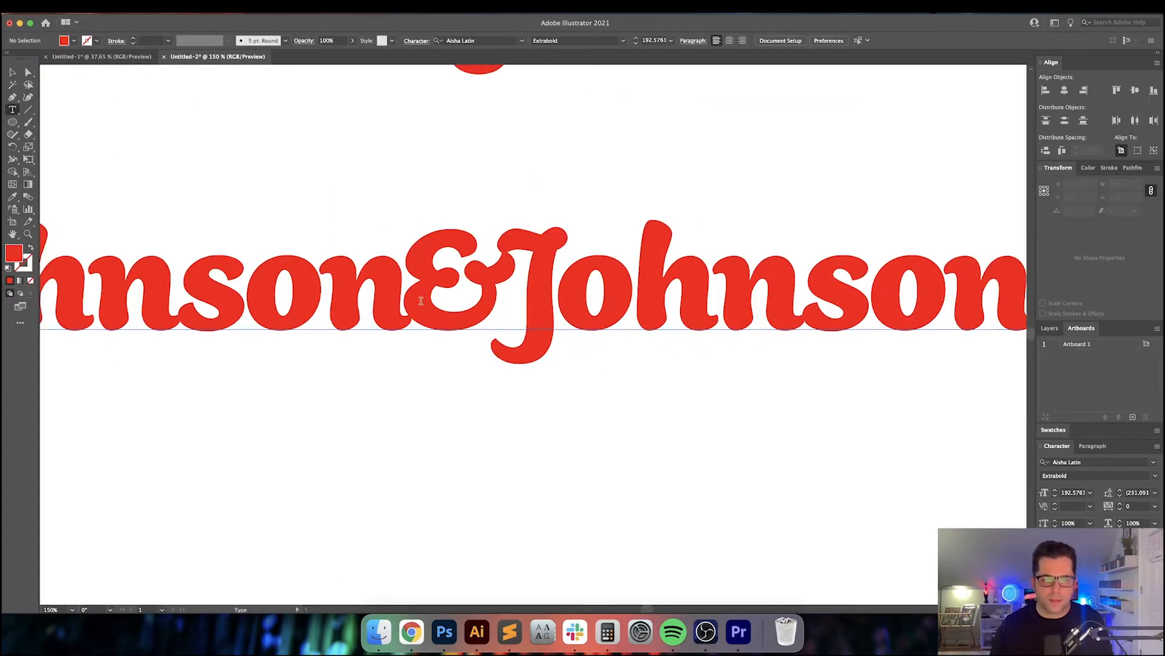
pyautogui.click(411, 300)
pyautogui.scroll(2, 412, 301)
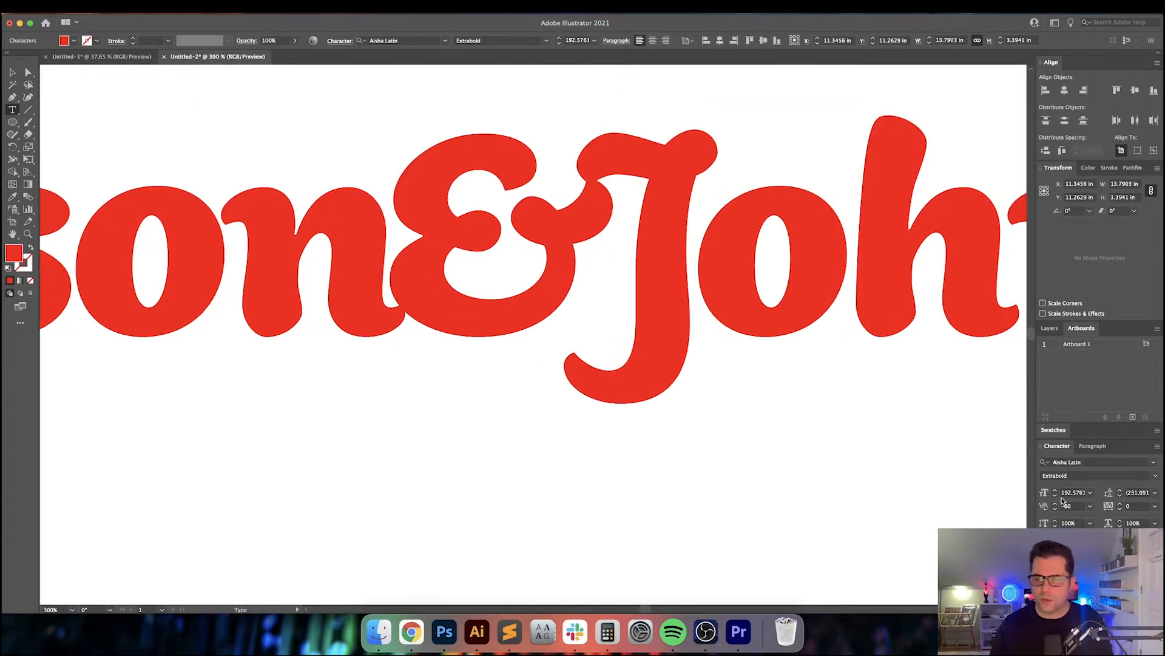
pyautogui.click(1071, 506)
pyautogui.hotkey('shift', 'Up')
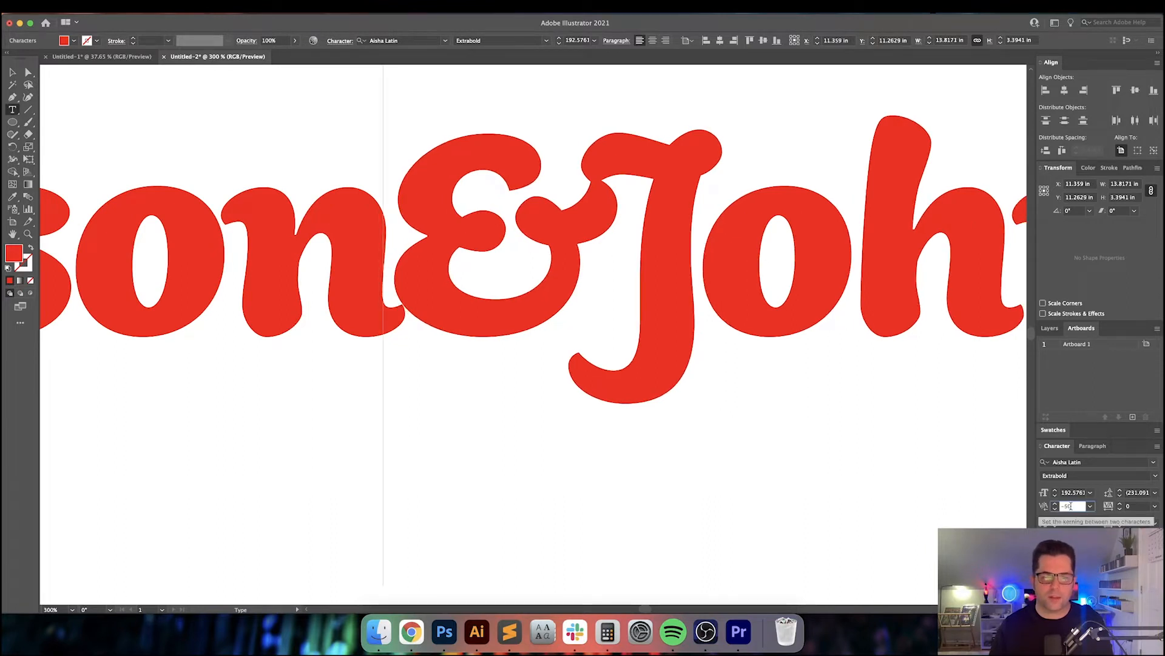
pyautogui.press('Up')
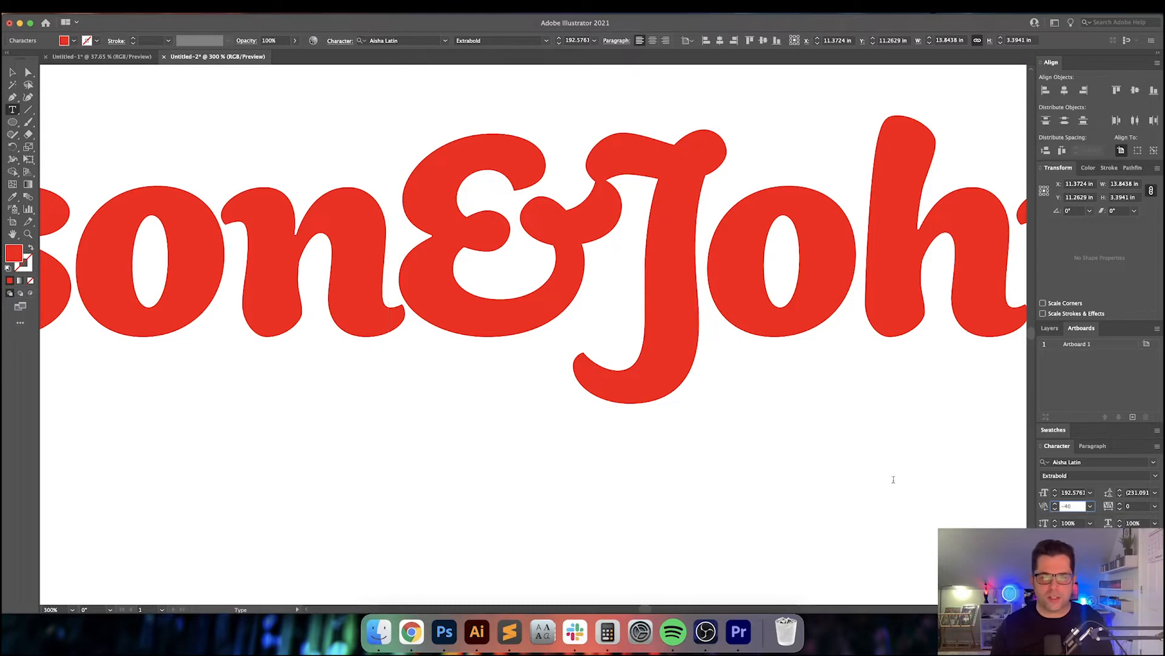
pyautogui.press('Escape')
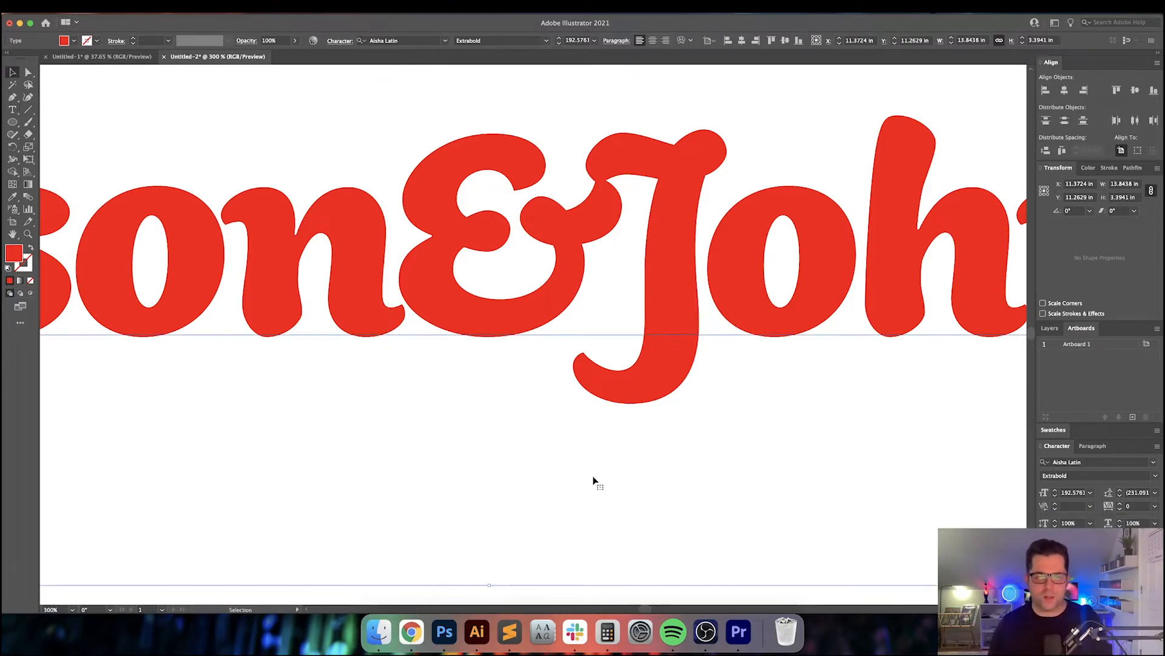
pyautogui.moveTo(538, 393); pyautogui.dragTo(652, 425)
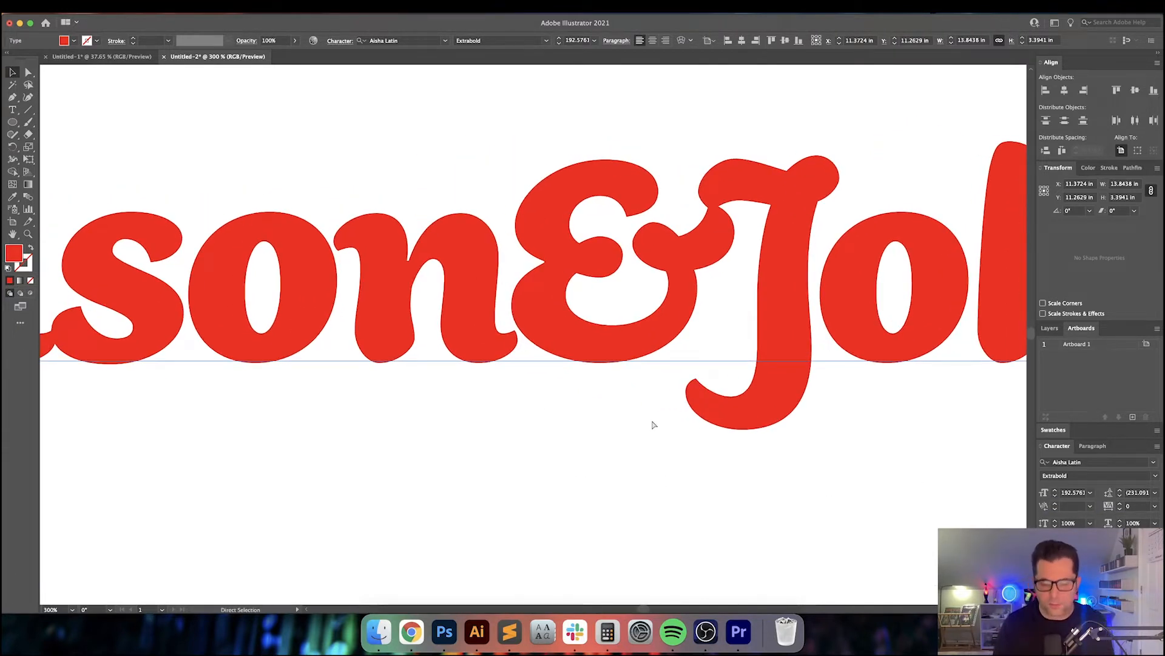
pyautogui.press('super+minus')
pyautogui.press('super+minus')
pyautogui.click(674, 508)
pyautogui.moveTo(673, 514); pyautogui.dragTo(687, 518)
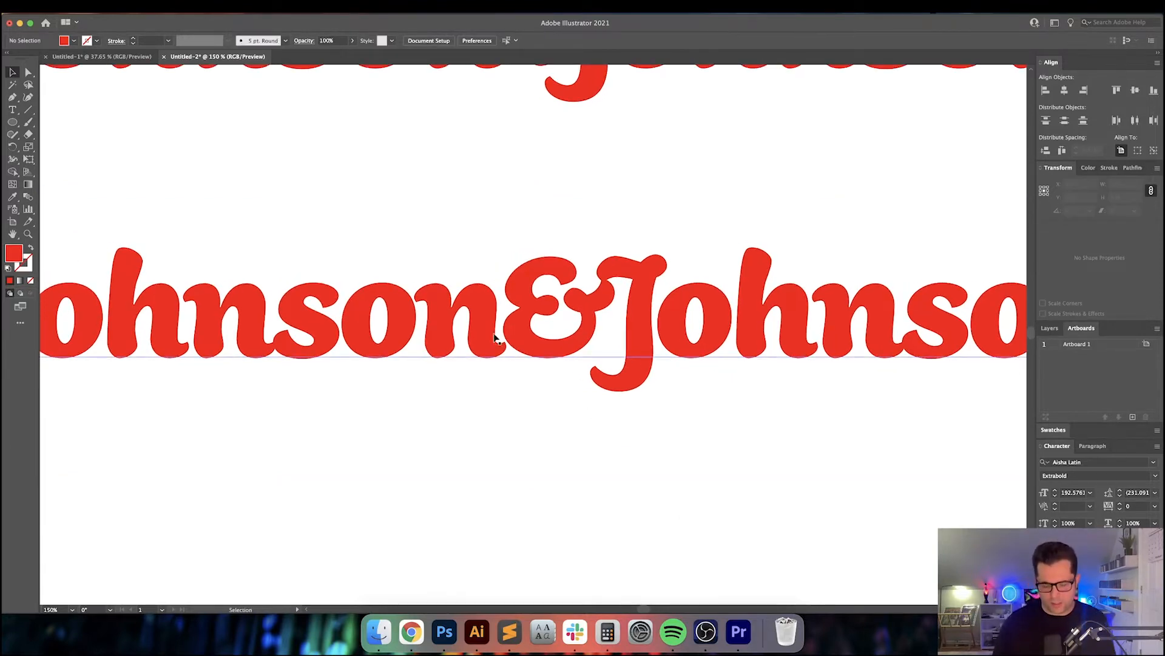
# Step: Convert the red Johnson&Johnson wordmark to outlines and deselect it
pyautogui.click(494, 338)
pyautogui.press('super+minus')
pyautogui.press('super+minus')
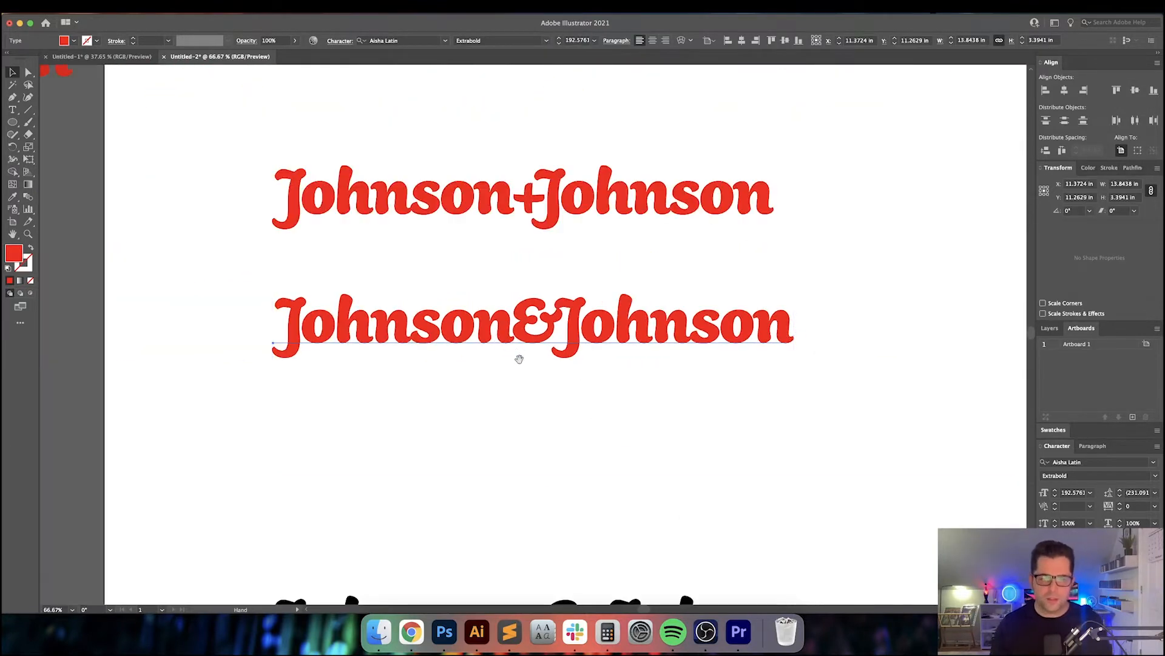
pyautogui.moveTo(519, 359); pyautogui.dragTo(495, 215)
pyautogui.click(555, 490)
pyautogui.moveTo(555, 490); pyautogui.dragTo(555, 539)
pyautogui.click(555, 359)
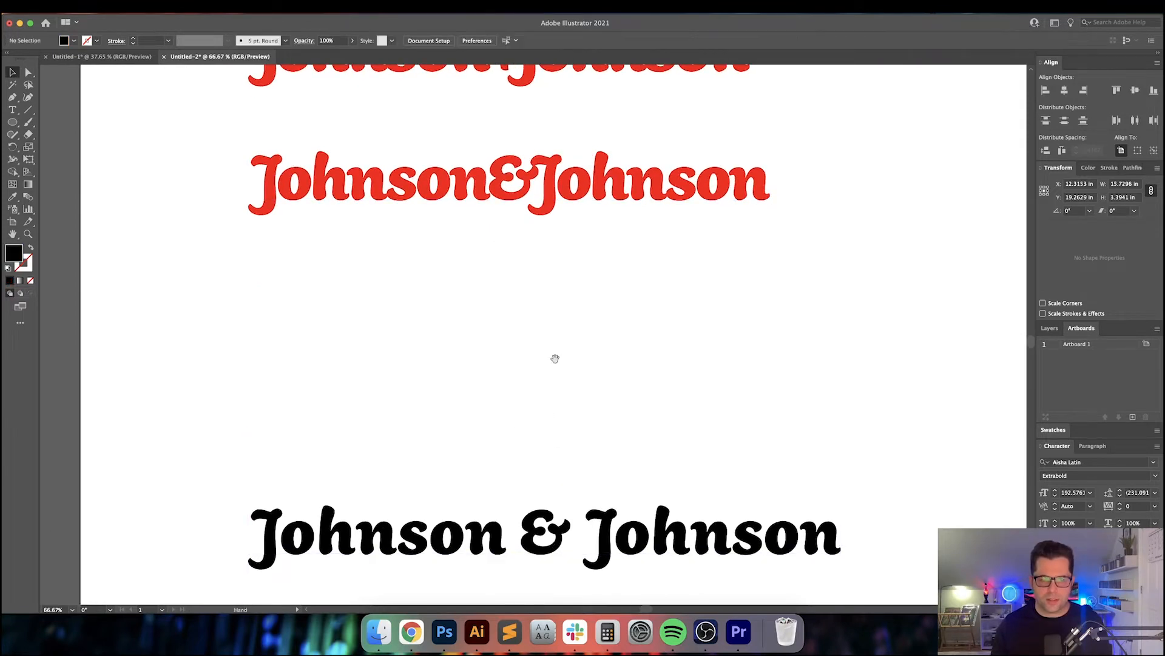
pyautogui.moveTo(554, 358); pyautogui.dragTo(560, 539)
pyautogui.click(556, 386)
pyautogui.press('super+shift+o')
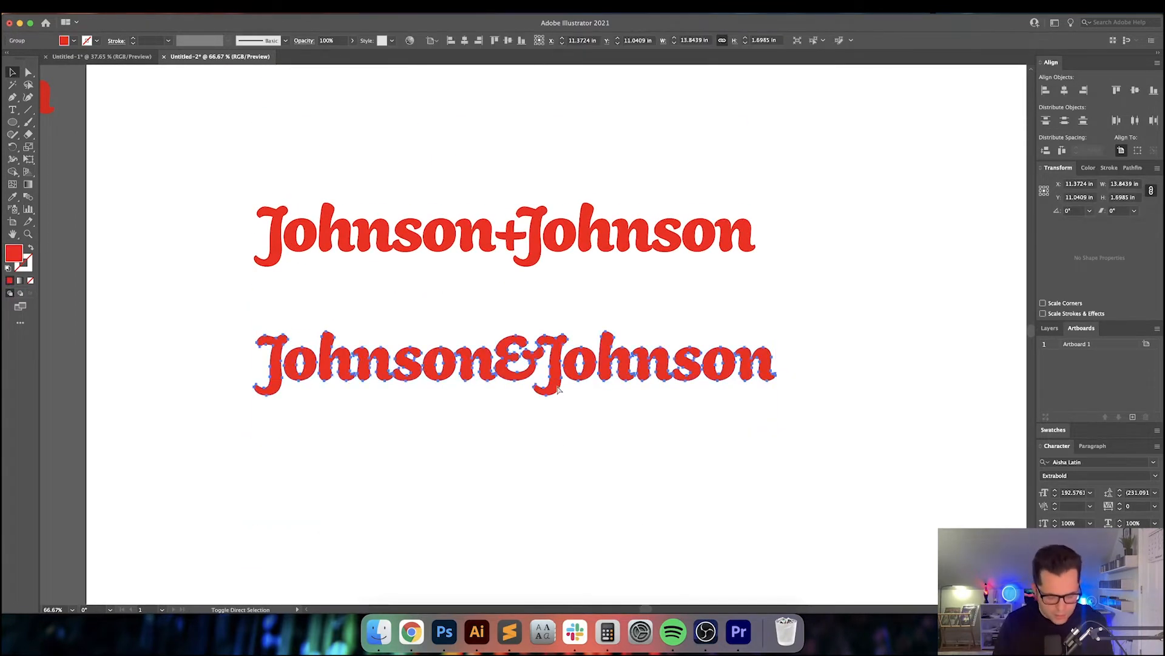
pyautogui.click(529, 419)
# Step: Move the two end anchor points of the final n's tail into the ampersand's lower curve so the shapes join
pyautogui.scroll(8, 488, 369)
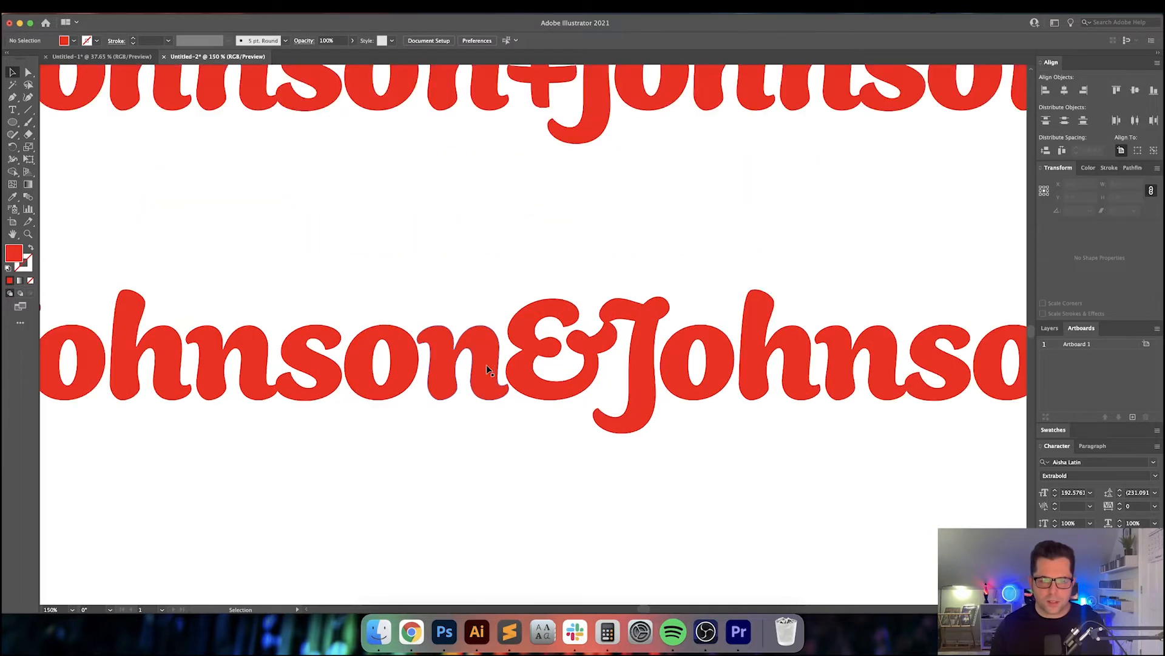
pyautogui.scroll(-5, 568, 440)
pyautogui.hscroll(5, 567, 440)
pyautogui.press('a')
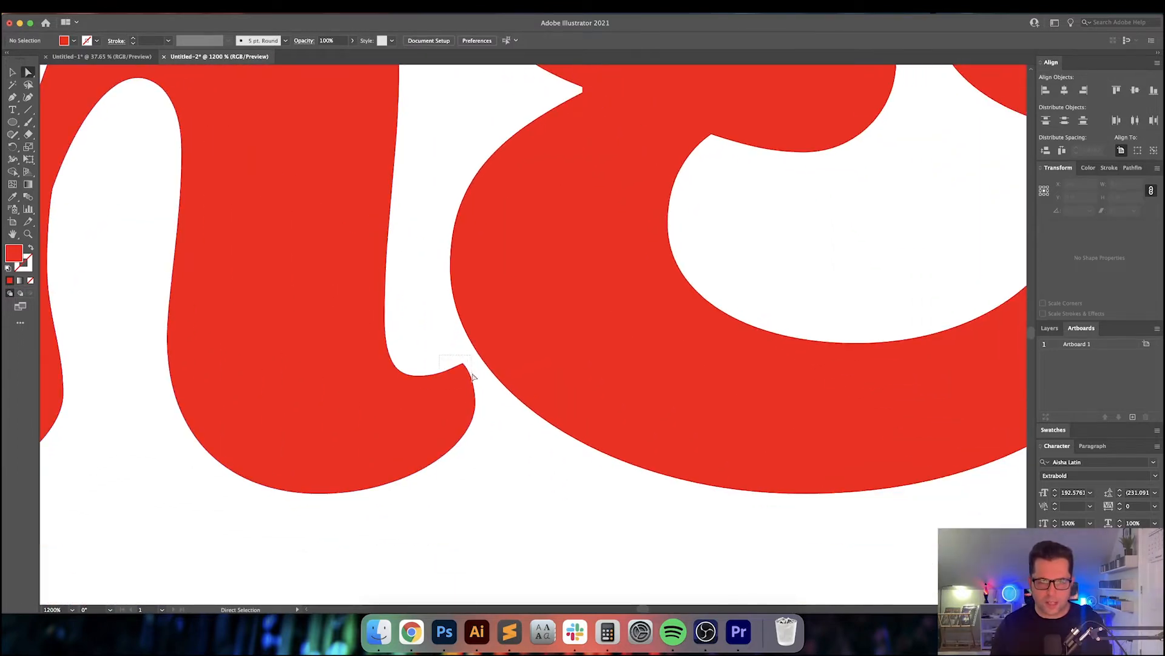
pyautogui.moveTo(473, 377); pyautogui.dragTo(474, 380)
pyautogui.keyDown('shift'); pyautogui.click(477, 404); pyautogui.keyUp('shift')
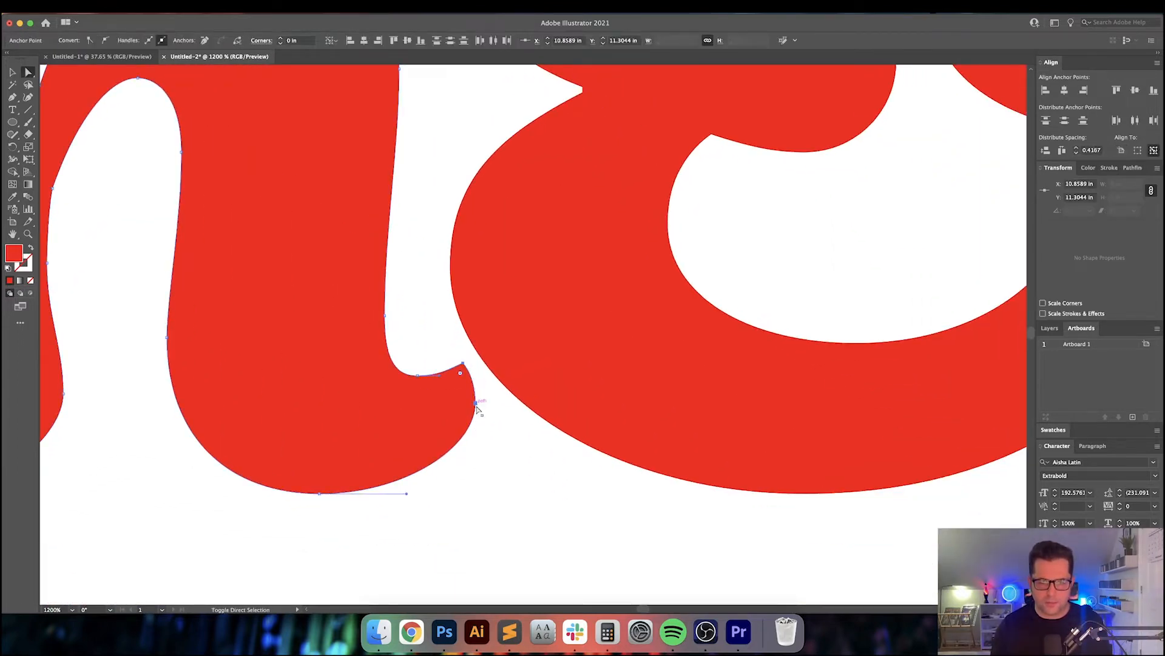
pyautogui.moveTo(473, 405); pyautogui.dragTo(506, 389)
pyautogui.click(409, 496)
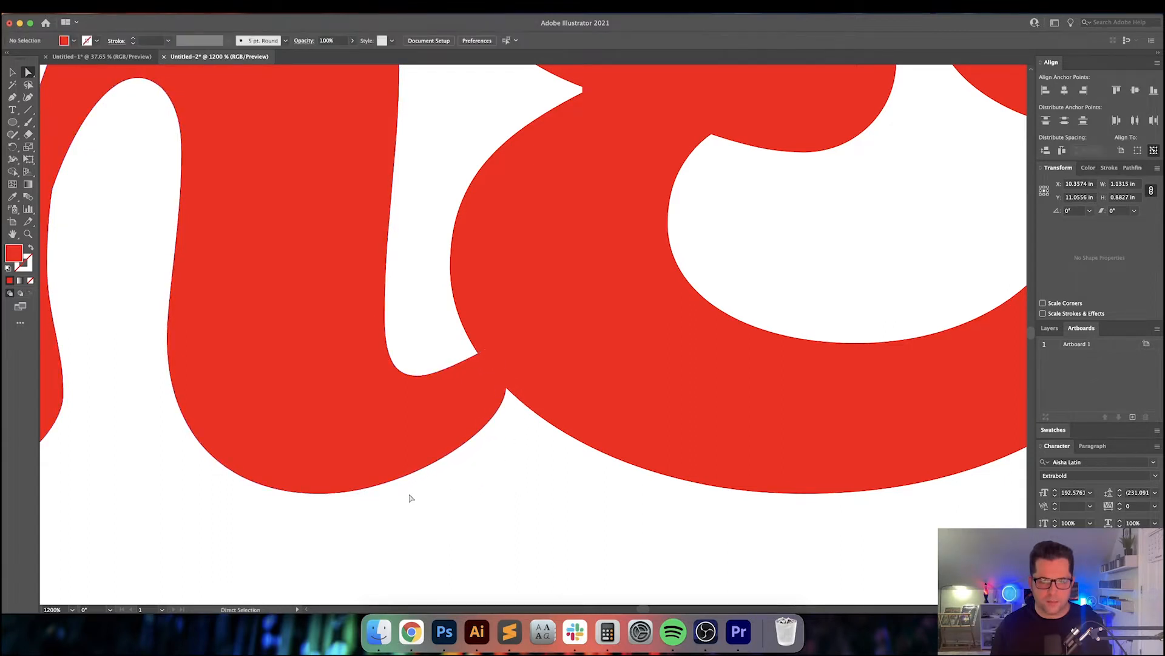
# Step: Reshape the underside of the n's tail by lengthening the bottom anchor's handle and adjusting the end anchor's handle toward the ampersand
pyautogui.click(349, 478)
pyautogui.click(321, 494)
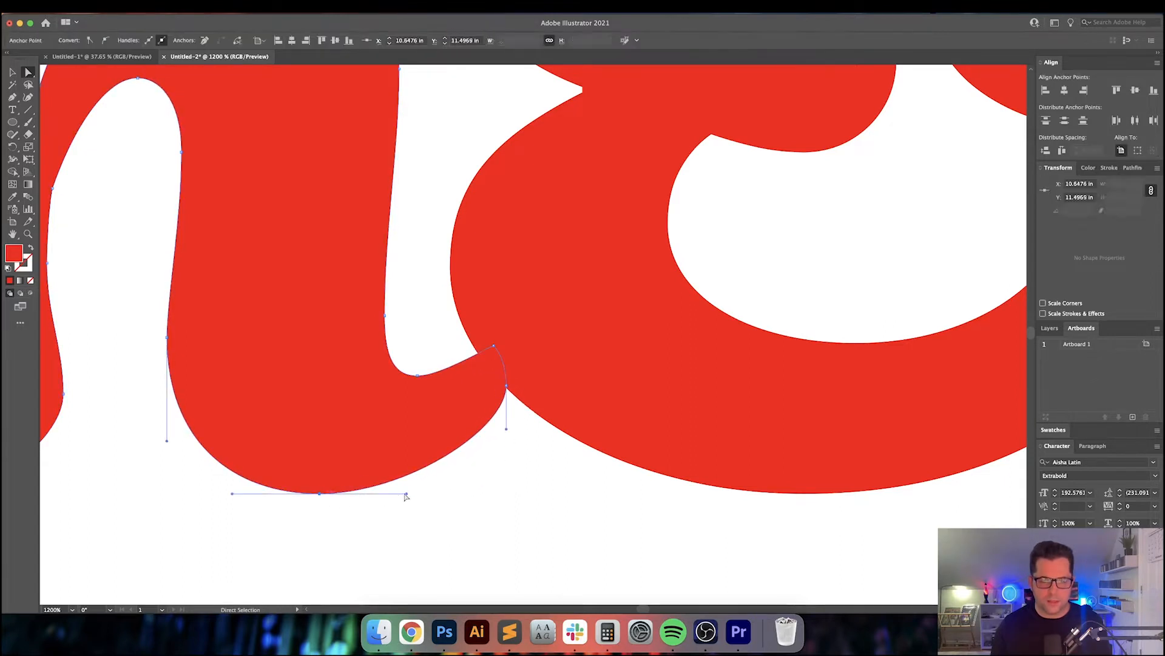
pyautogui.moveTo(406, 495); pyautogui.dragTo(515, 493)
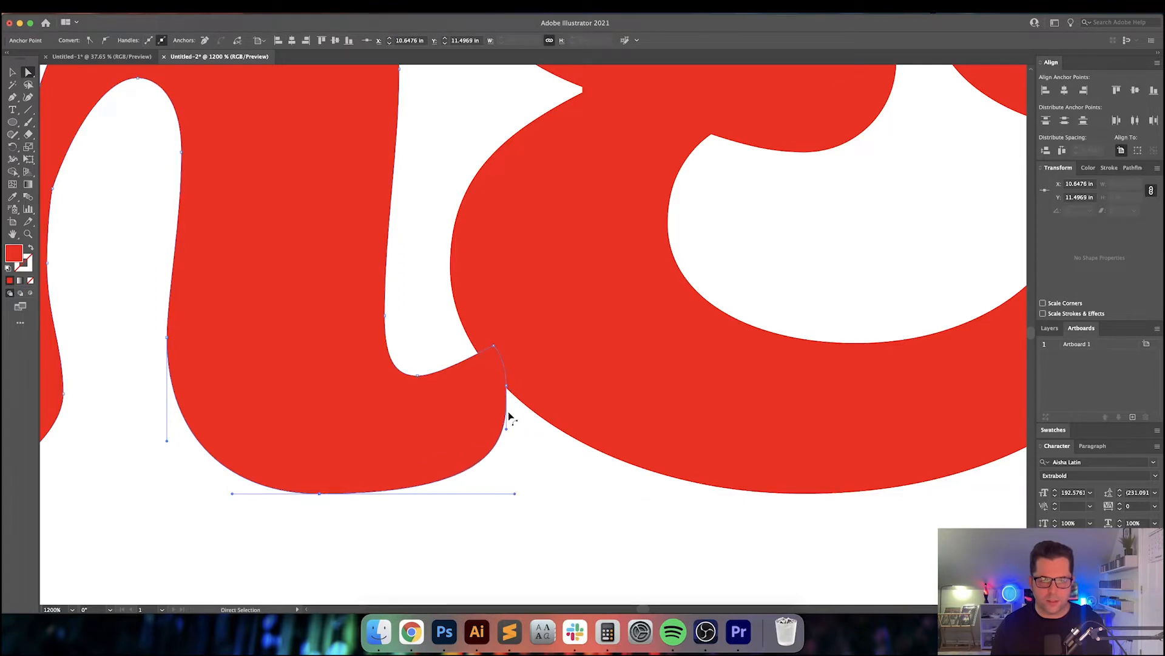
pyautogui.moveTo(507, 430); pyautogui.dragTo(575, 388)
pyautogui.click(550, 482)
pyautogui.scroll(-3, 567, 481)
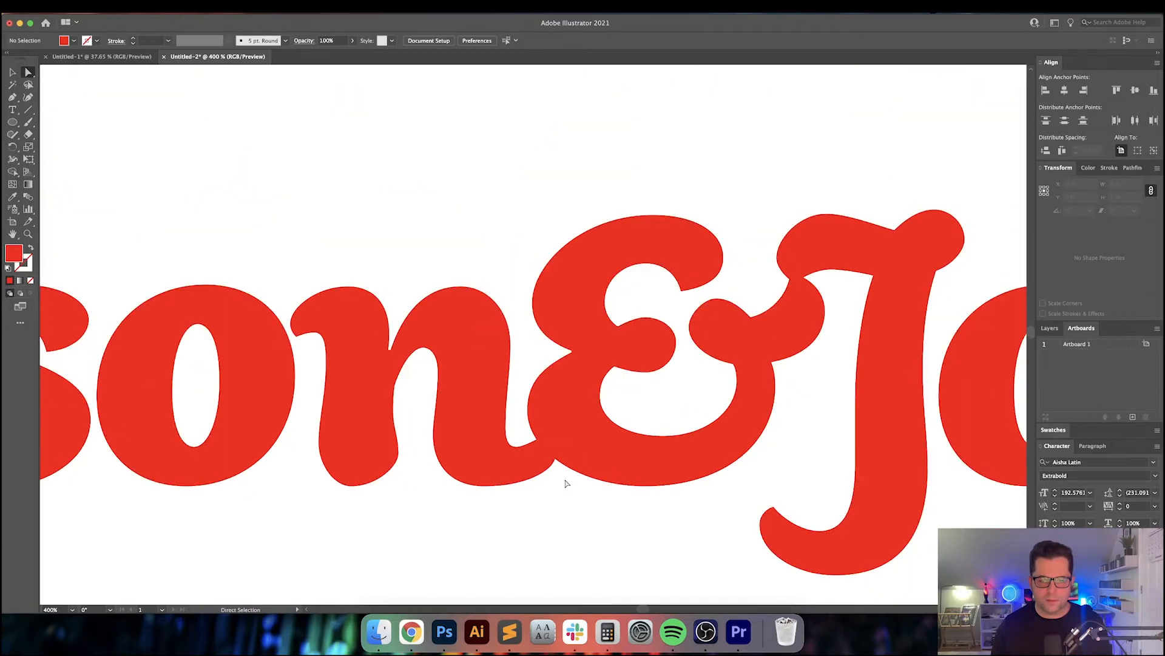
pyautogui.moveTo(606, 513); pyautogui.dragTo(530, 508)
pyautogui.press('v')
pyautogui.hscroll(5, 523, 505)
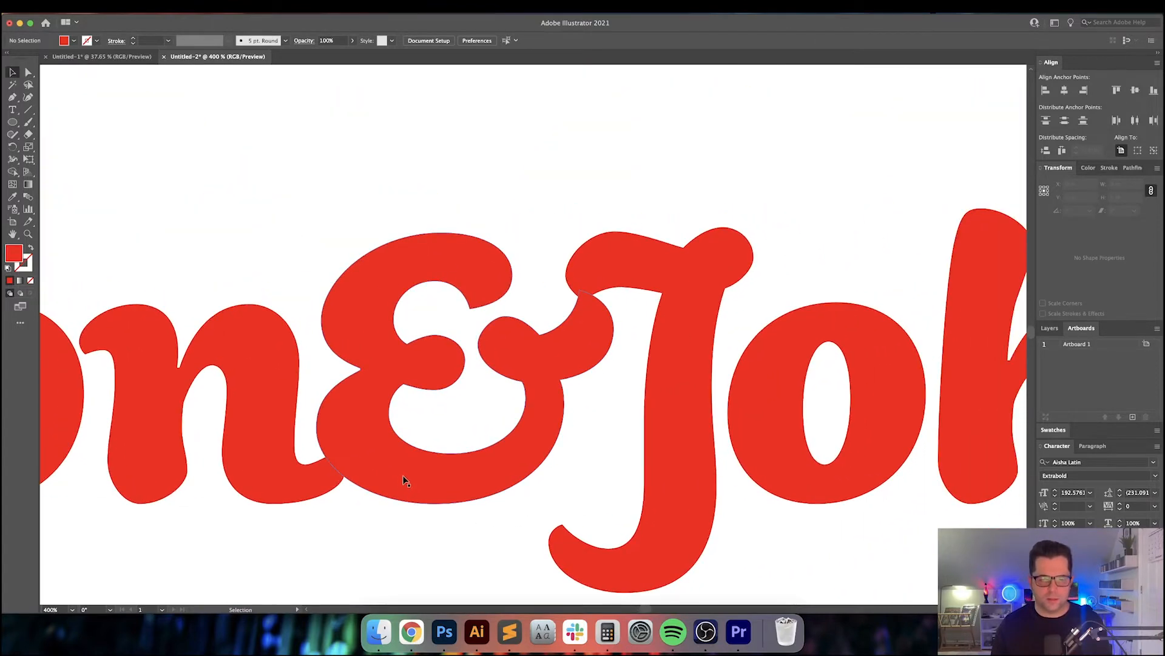
# Step: Examine the overlap between the ampersand and the second J, then the complete outlined Johnson&Johnson wordmark
pyautogui.hscroll(3, 507, 346)
pyautogui.scroll(5, 516, 315)
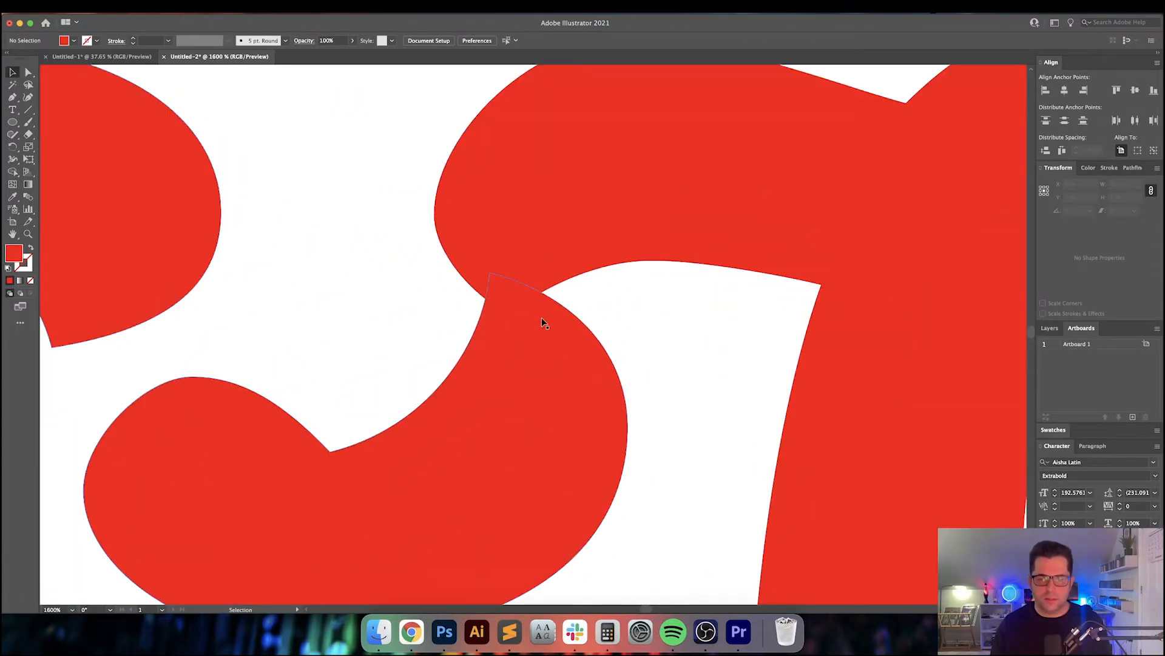
pyautogui.click(521, 299)
pyautogui.press('a')
pyautogui.click(433, 288)
pyautogui.press('v')
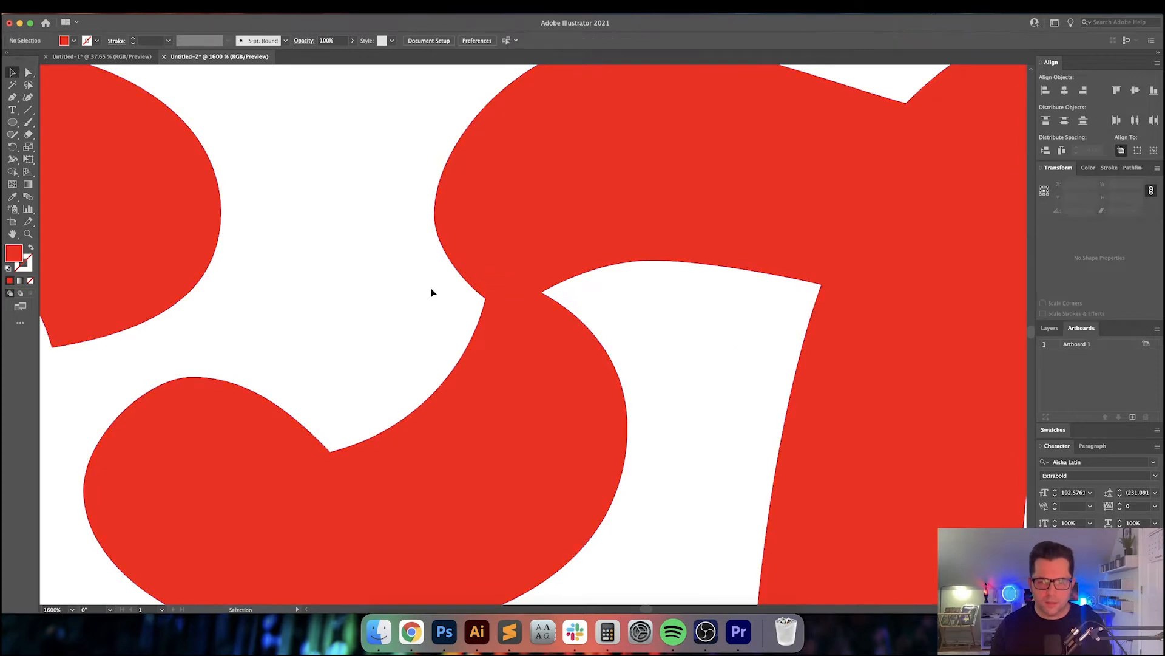
pyautogui.scroll(-8, 388, 315)
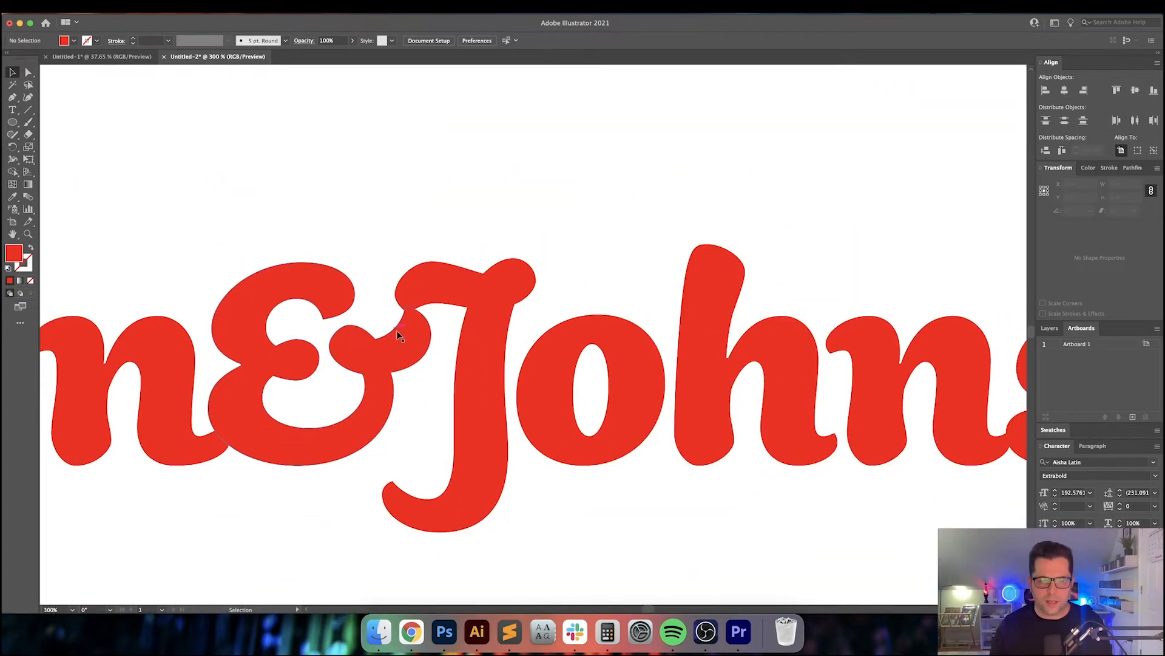
pyautogui.hscroll(-3, 425, 285)
pyautogui.scroll(-6, 471, 249)
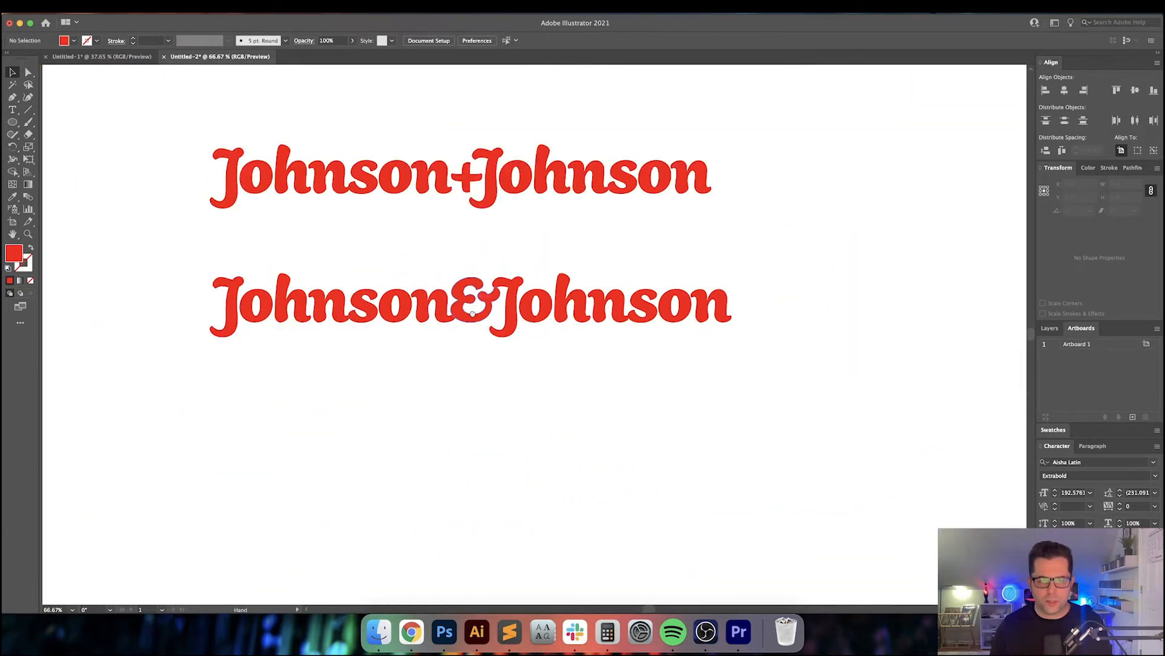
pyautogui.hscroll(-1, 250, 272)
# Step: Unite the outlined Johnson&Johnson letters into merged shapes with Pathfinder
pyautogui.moveTo(706, 397); pyautogui.dragTo(711, 398)
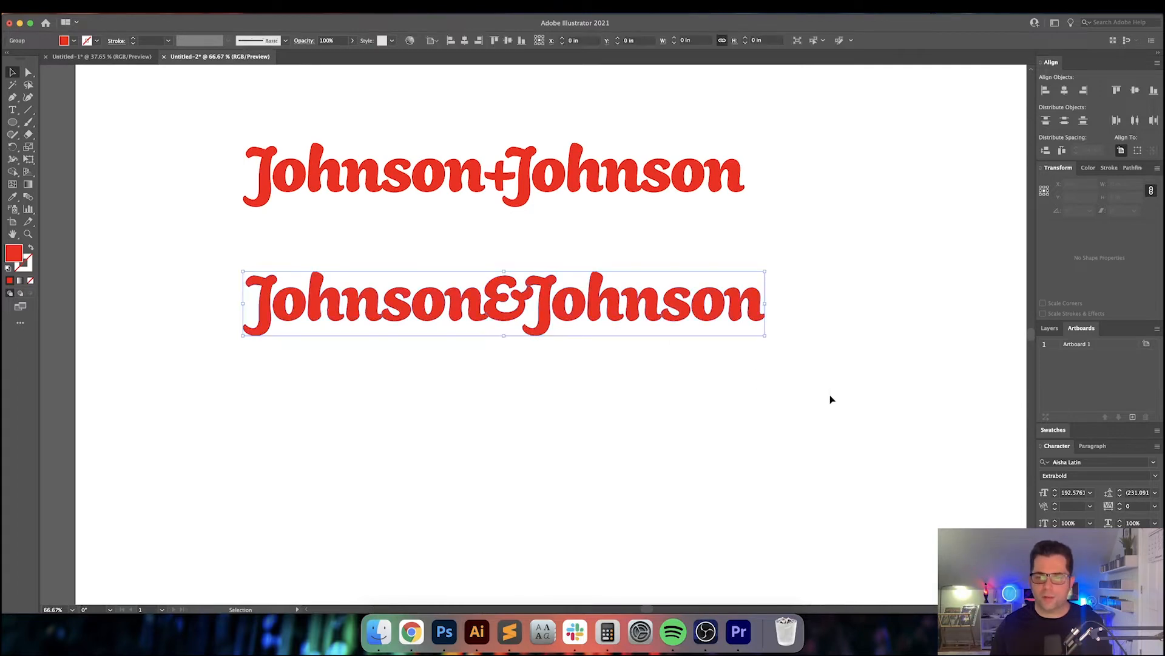
pyautogui.click(1128, 167)
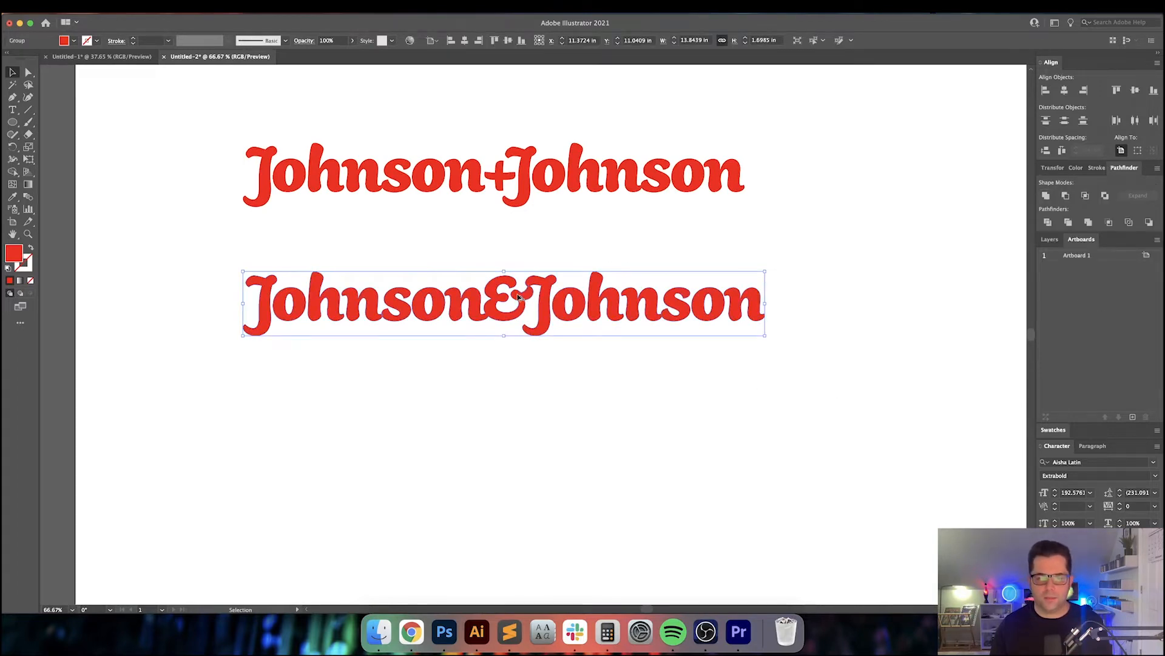
pyautogui.scroll(8, 517, 294)
pyautogui.click(555, 225)
# Step: Round both sharp corners where the ampersand meets the second J, using radii of about 0.03 in and 0.02 in
pyautogui.moveTo(613, 195); pyautogui.dragTo(456, 318)
pyautogui.press('a')
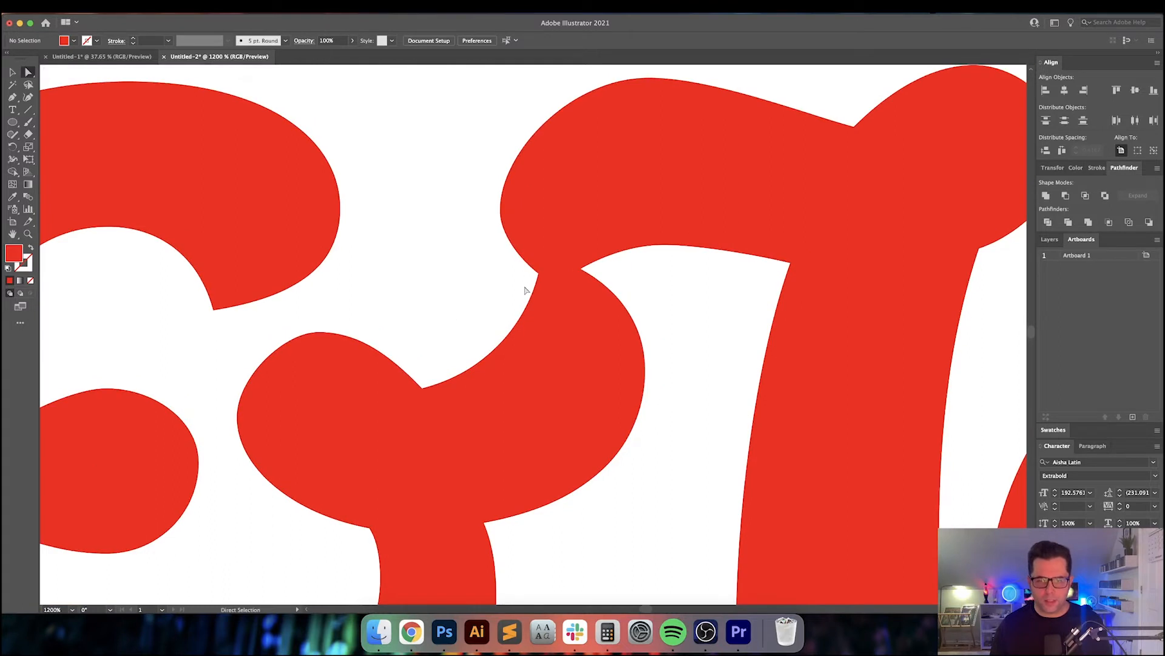
pyautogui.click(530, 268)
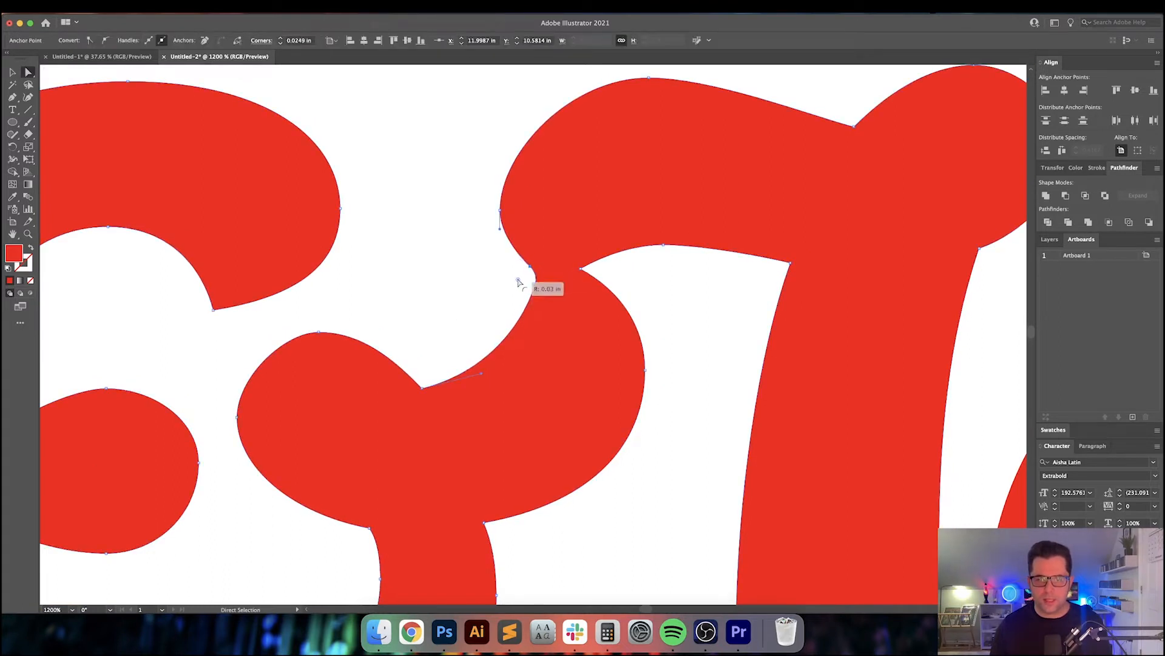
pyautogui.click(606, 265)
pyautogui.click(596, 272)
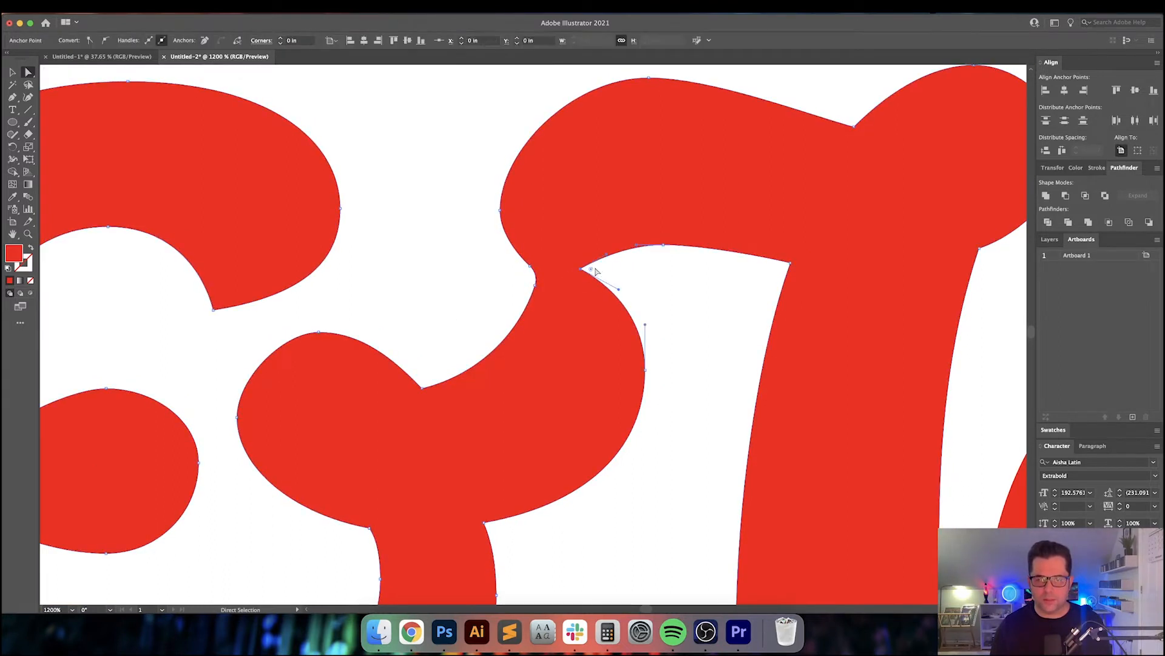
pyautogui.moveTo(592, 269); pyautogui.dragTo(605, 272)
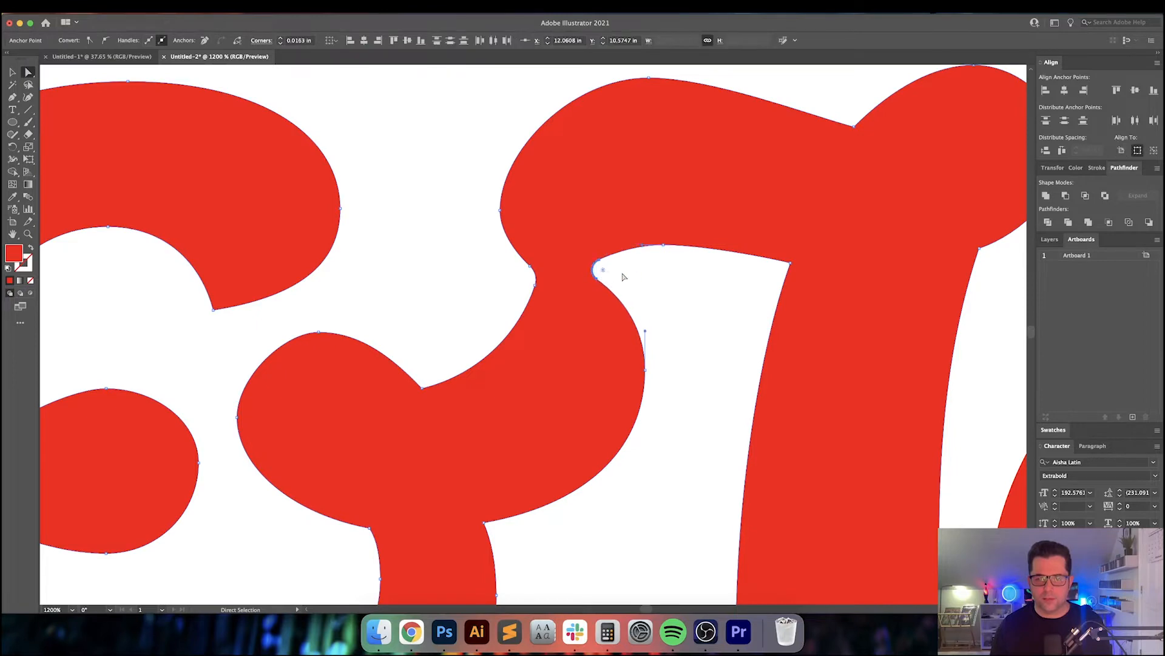
pyautogui.click(640, 281)
# Step: Round the corner under the n–ampersand join to about 0.16 in, and slightly round the corner above that join
pyautogui.scroll(-5, 664, 324)
pyautogui.moveTo(672, 367); pyautogui.dragTo(666, 325)
pyautogui.scroll(4, 507, 364)
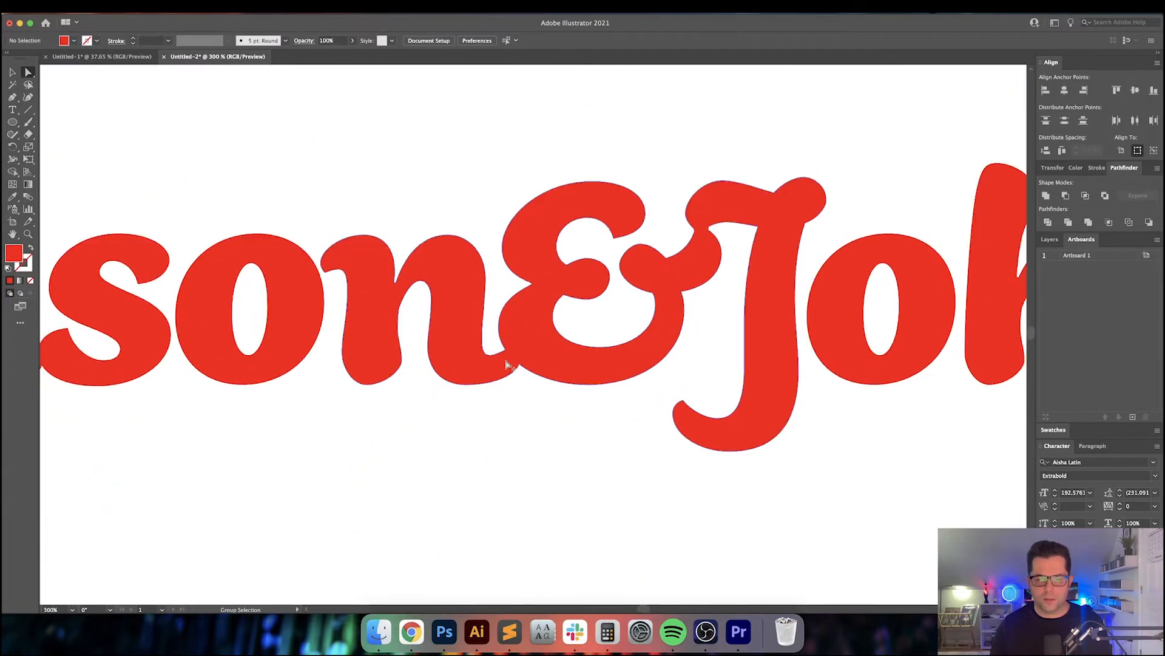
pyautogui.scroll(5, 507, 365)
pyautogui.click(594, 385)
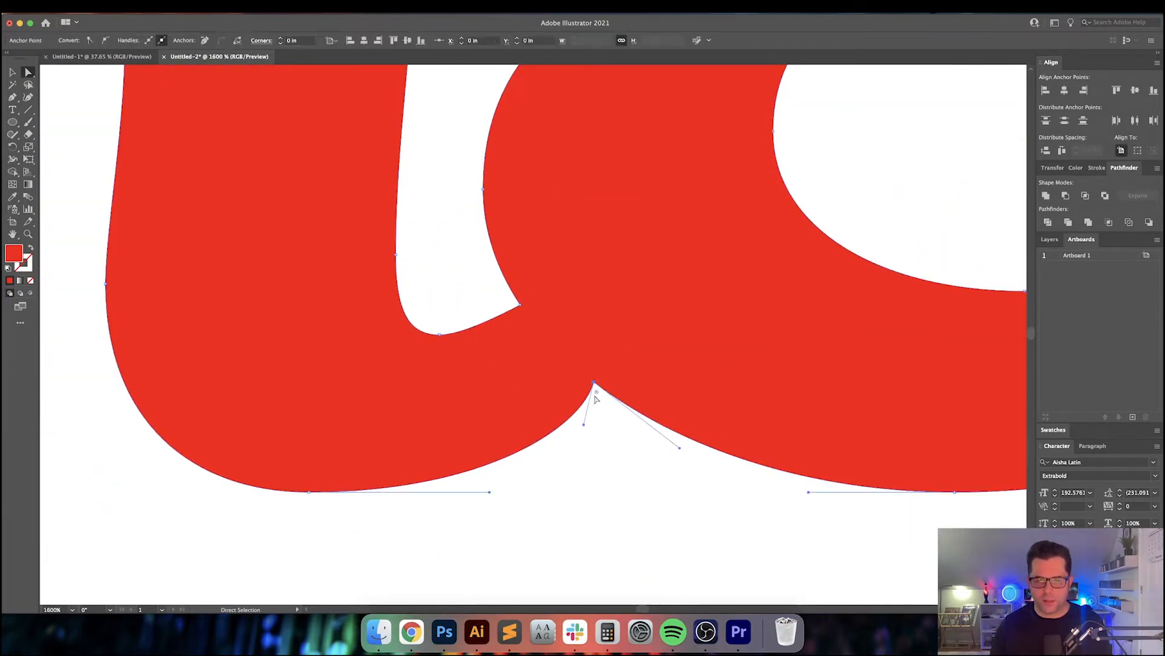
pyautogui.moveTo(599, 393); pyautogui.dragTo(711, 569)
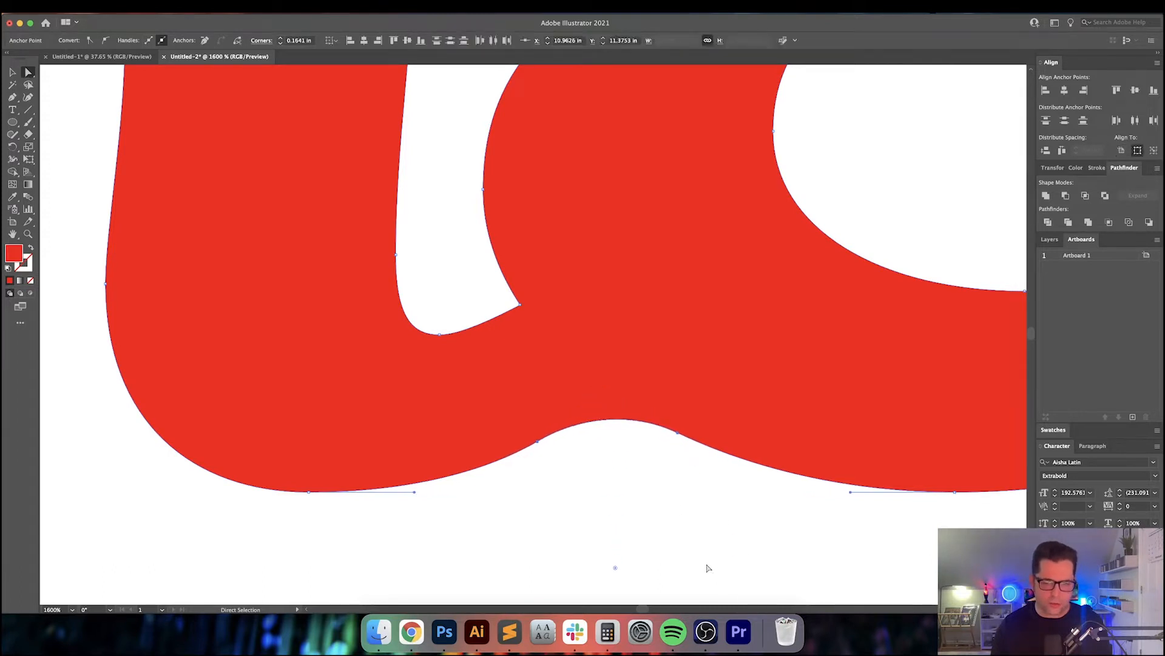
pyautogui.click(519, 308)
pyautogui.moveTo(514, 307); pyautogui.dragTo(502, 303)
pyautogui.click(459, 282)
pyautogui.scroll(-5, 462, 280)
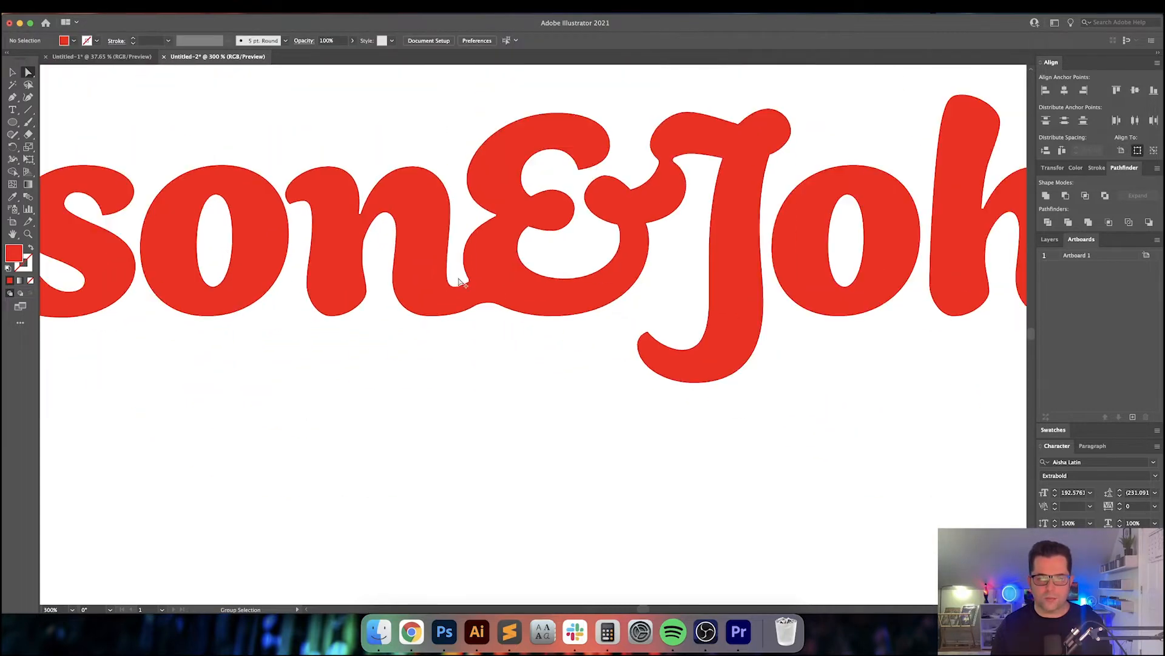
# Step: Duplicate the merged Johnson&Johnson wordmark directly below the original
pyautogui.press('v')
pyautogui.scroll(-2, 485, 359)
pyautogui.scroll(-3, 486, 360)
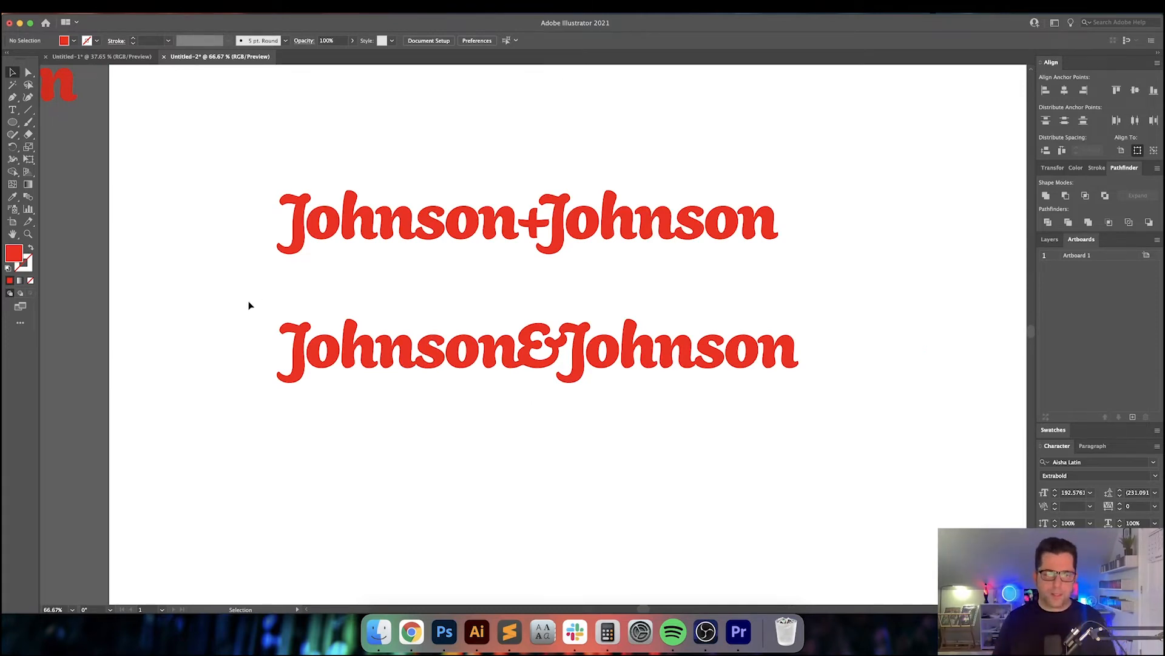
pyautogui.moveTo(249, 305); pyautogui.dragTo(848, 450)
pyautogui.moveTo(749, 429); pyautogui.dragTo(753, 303)
pyautogui.moveTo(681, 230); pyautogui.dragTo(707, 335)
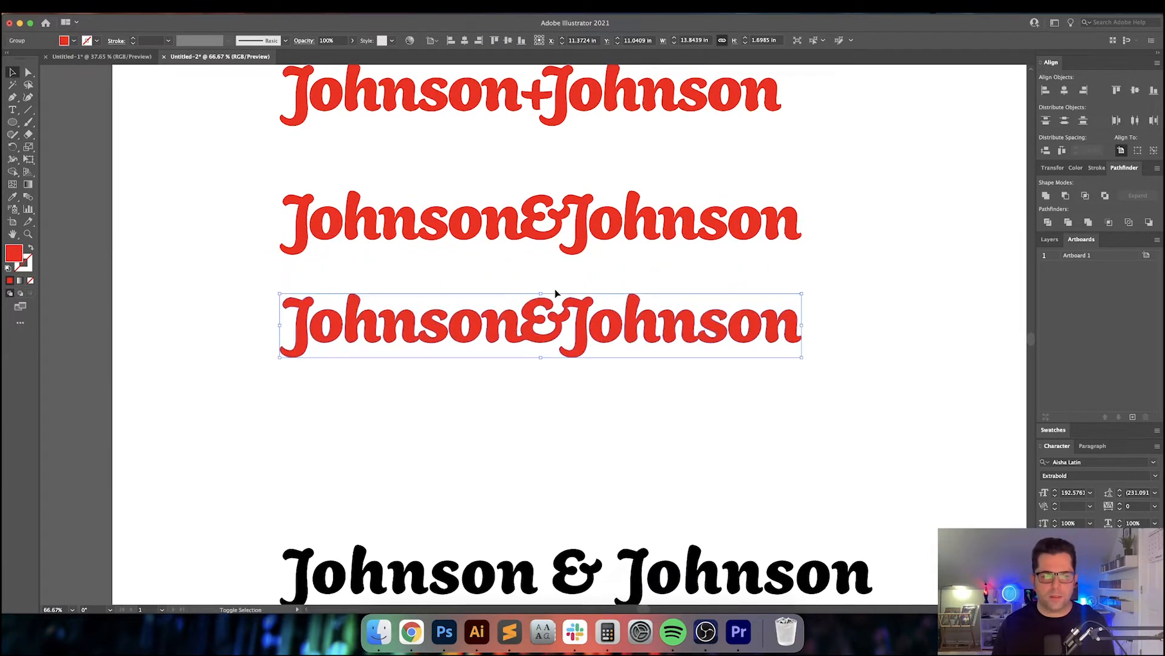
# Step: Shear the duplicated wordmark by 10° along the horizontal axis and deselect it
pyautogui.click(128, 6)
pyautogui.moveTo(170, 22)
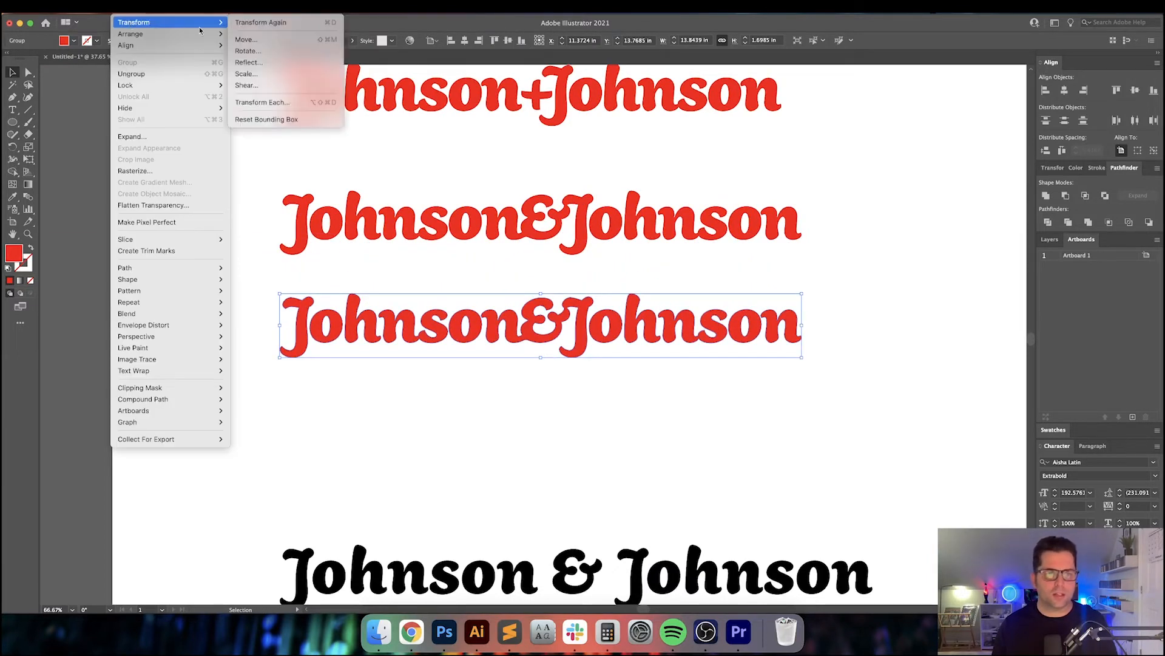
pyautogui.click(240, 86)
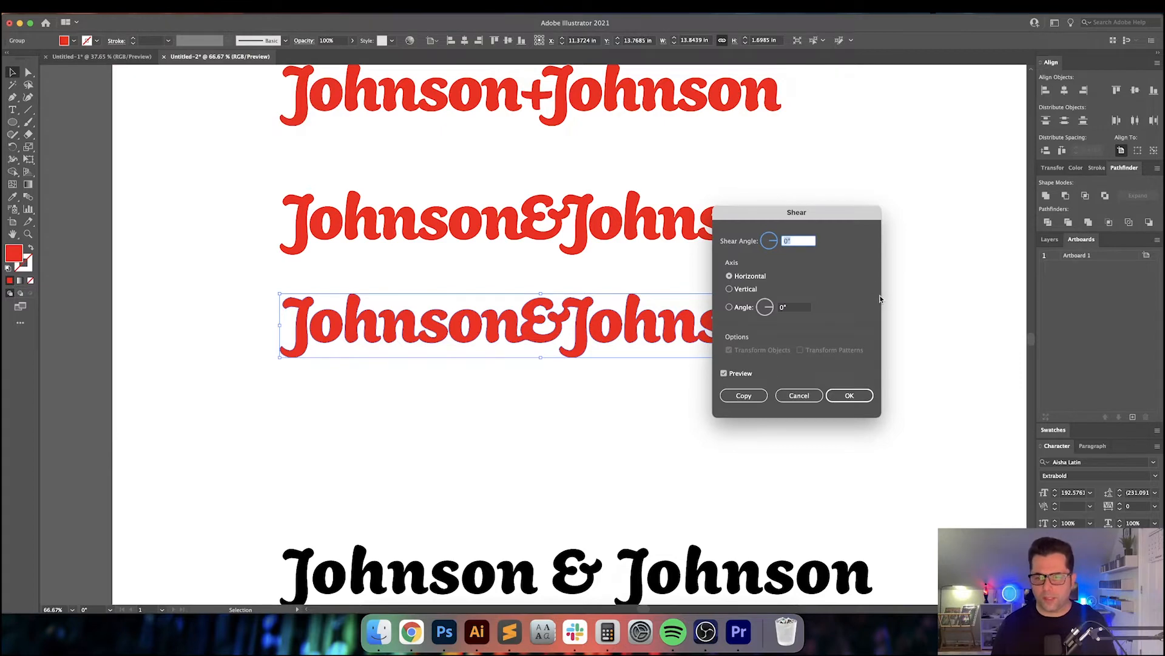
pyautogui.hotkey('shift', 'Up')
pyautogui.press('Return')
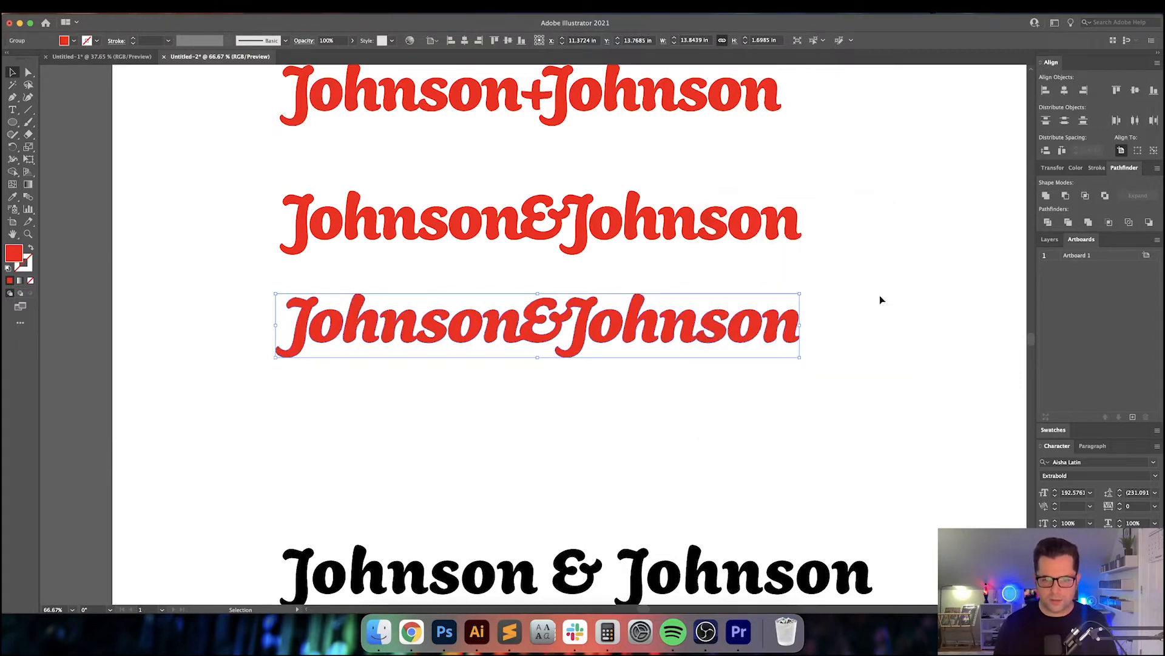
pyautogui.click(880, 295)
pyautogui.hscroll(2, 849, 312)
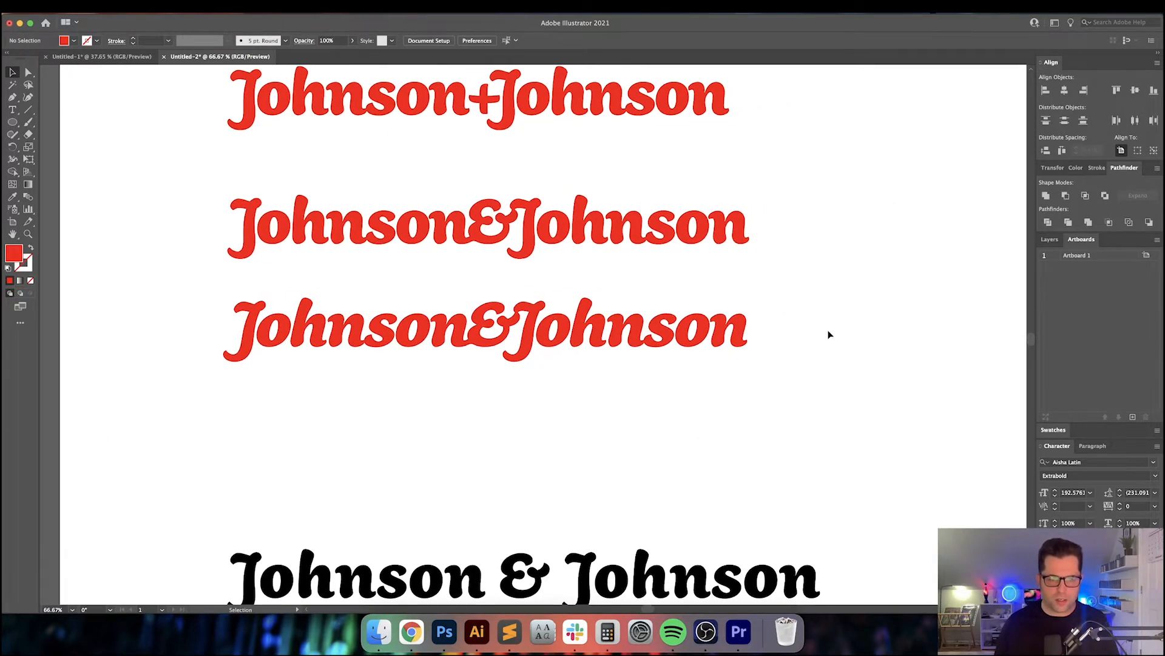
# Step: Move the three red wordmarks on the artboard together into its upper-left corner and deselect them
pyautogui.moveTo(819, 304); pyautogui.dragTo(571, 332)
pyautogui.scroll(-2, 827, 312)
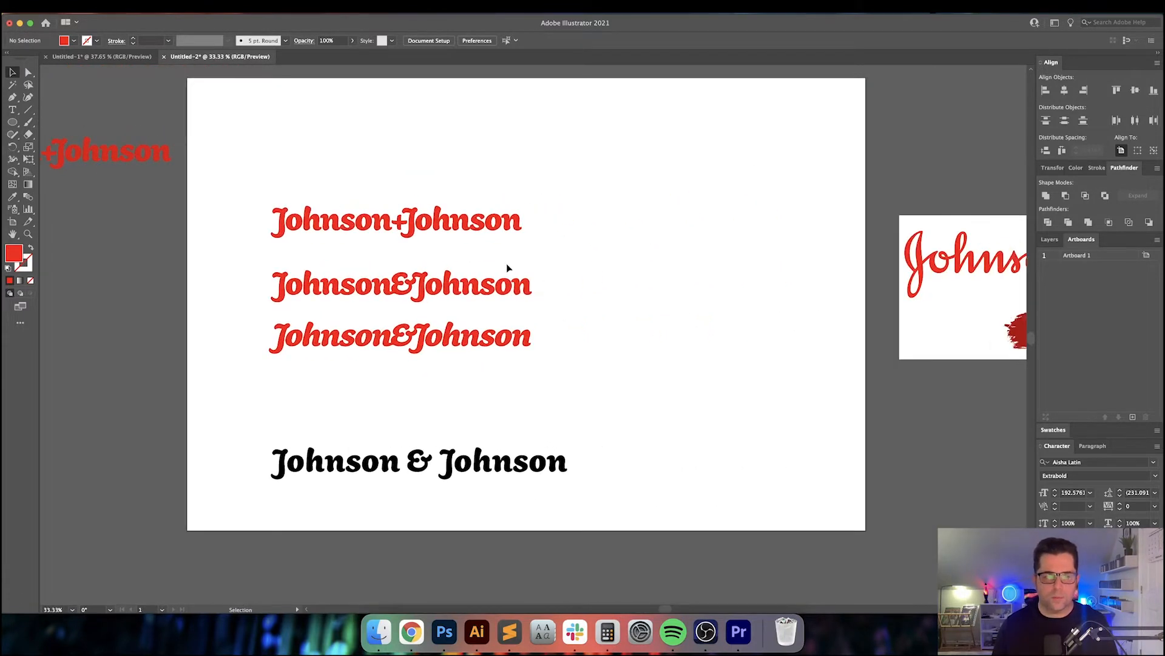
pyautogui.moveTo(312, 237); pyautogui.dragTo(452, 287)
pyautogui.moveTo(648, 425); pyautogui.dragTo(648, 426)
pyautogui.scroll(2, 748, 454)
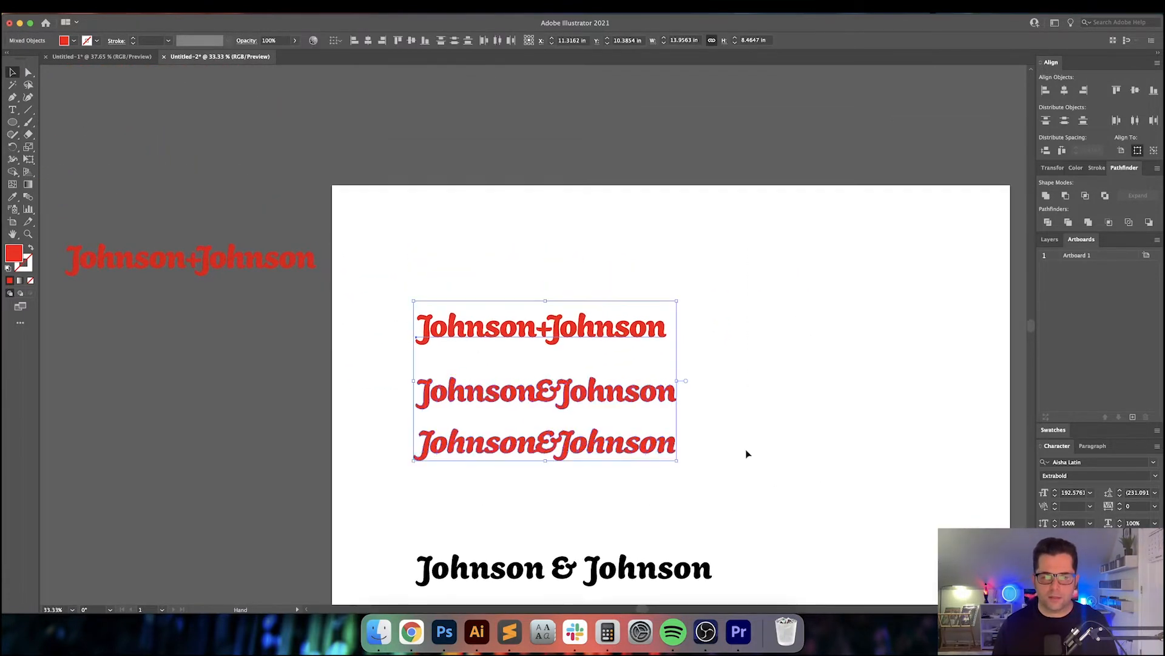
pyautogui.moveTo(598, 328); pyautogui.dragTo(527, 210)
pyautogui.click(687, 284)
pyautogui.moveTo(727, 372); pyautogui.dragTo(609, 271)
# Step: Check the font name on the Adobe Fonts page in Chrome, return to Illustrator and set the black text to Rochester Pro Regular
pyautogui.click(411, 631)
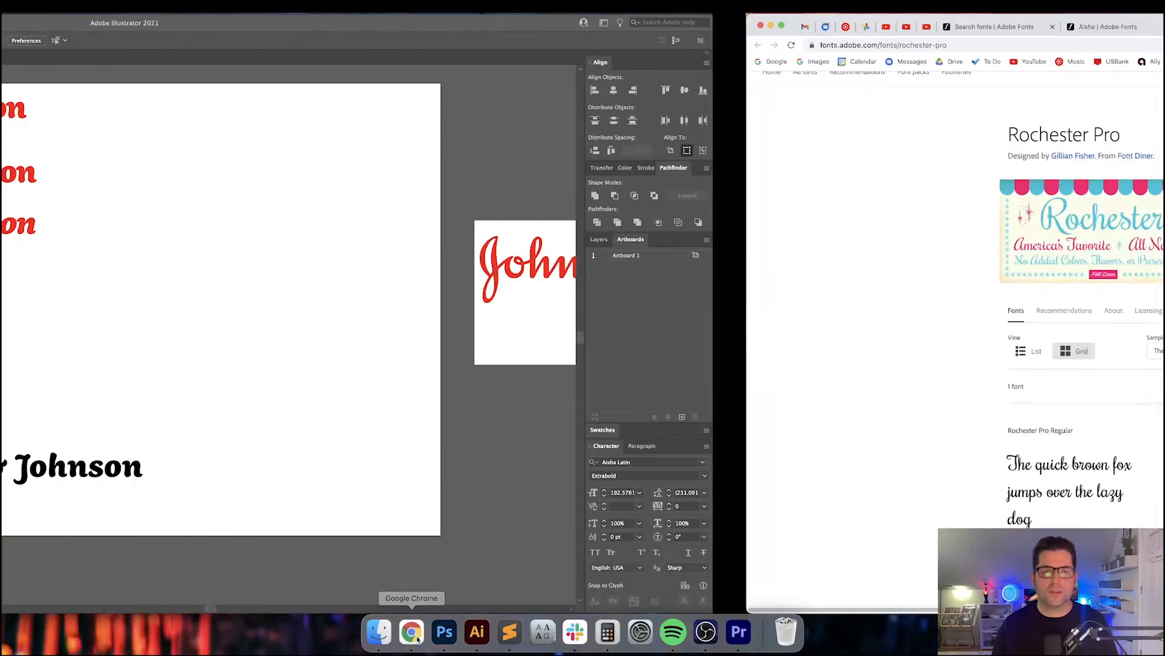
pyautogui.click(477, 632)
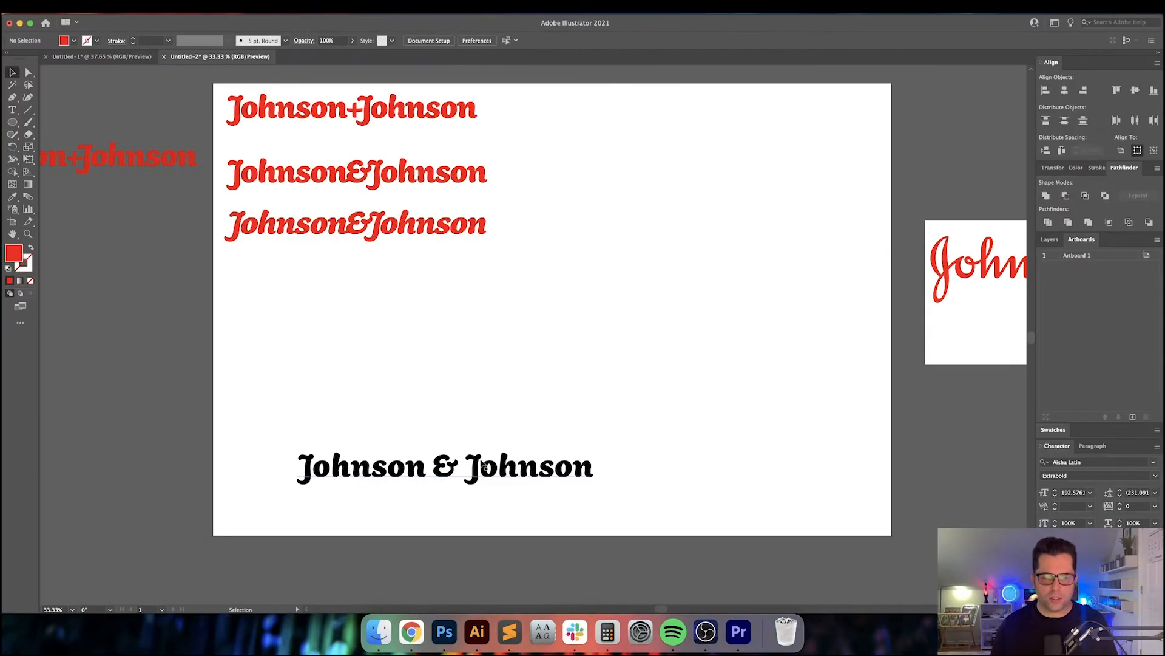
pyautogui.click(421, 41)
pyautogui.write('Rochester')
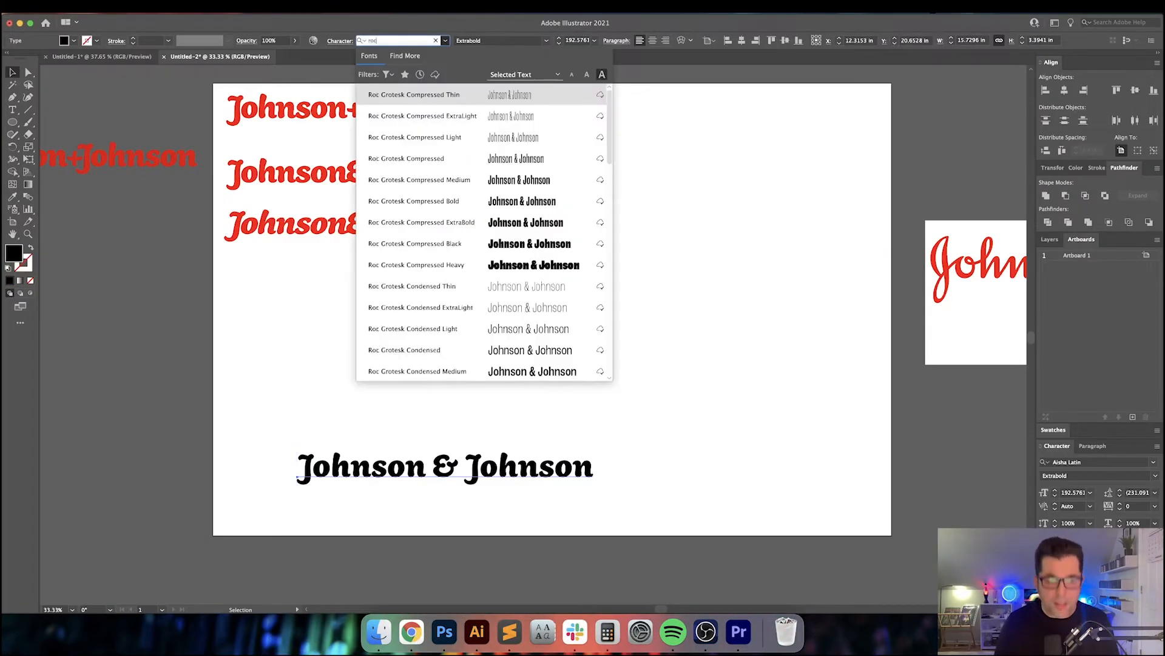
pyautogui.press('Return')
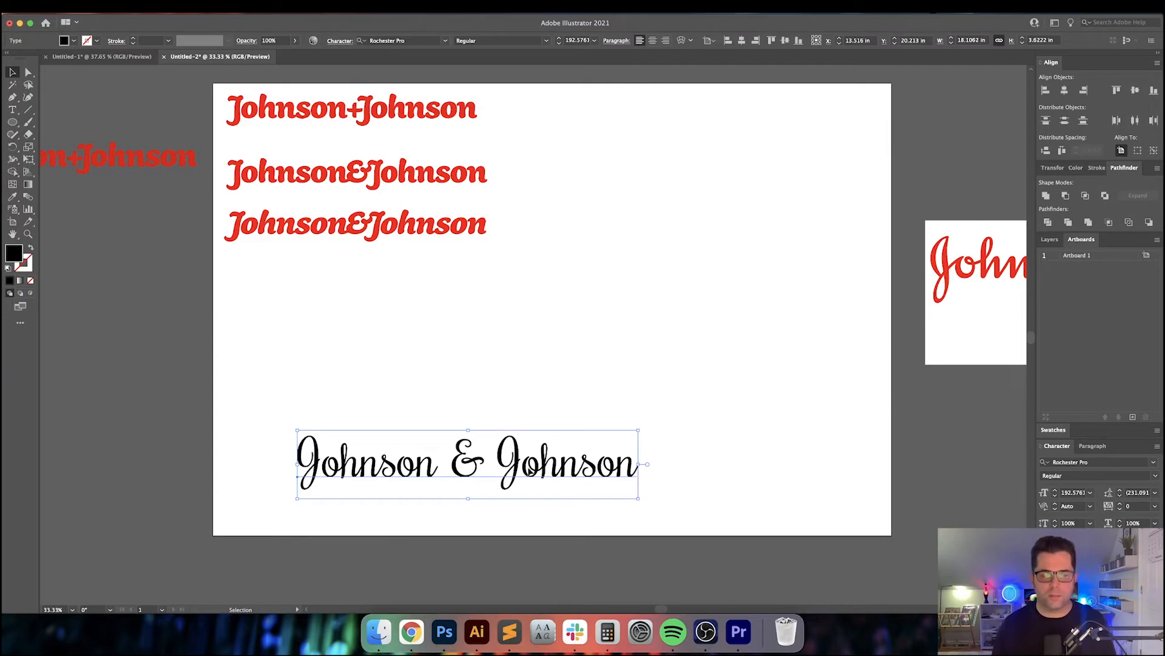
# Step: Move the Rochester Pro text up to the middle of the artboard and select it
pyautogui.moveTo(530, 468); pyautogui.dragTo(567, 408)
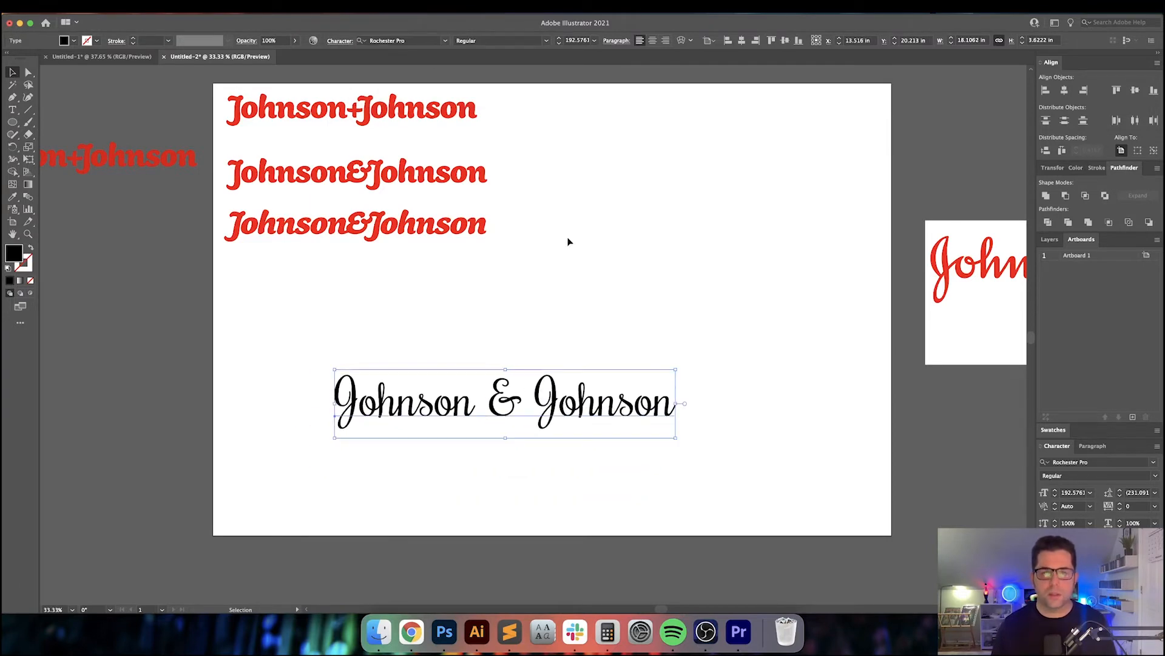
pyautogui.click(601, 238)
pyautogui.scroll(2, 486, 370)
pyautogui.moveTo(485, 374); pyautogui.dragTo(541, 294)
pyautogui.click(607, 416)
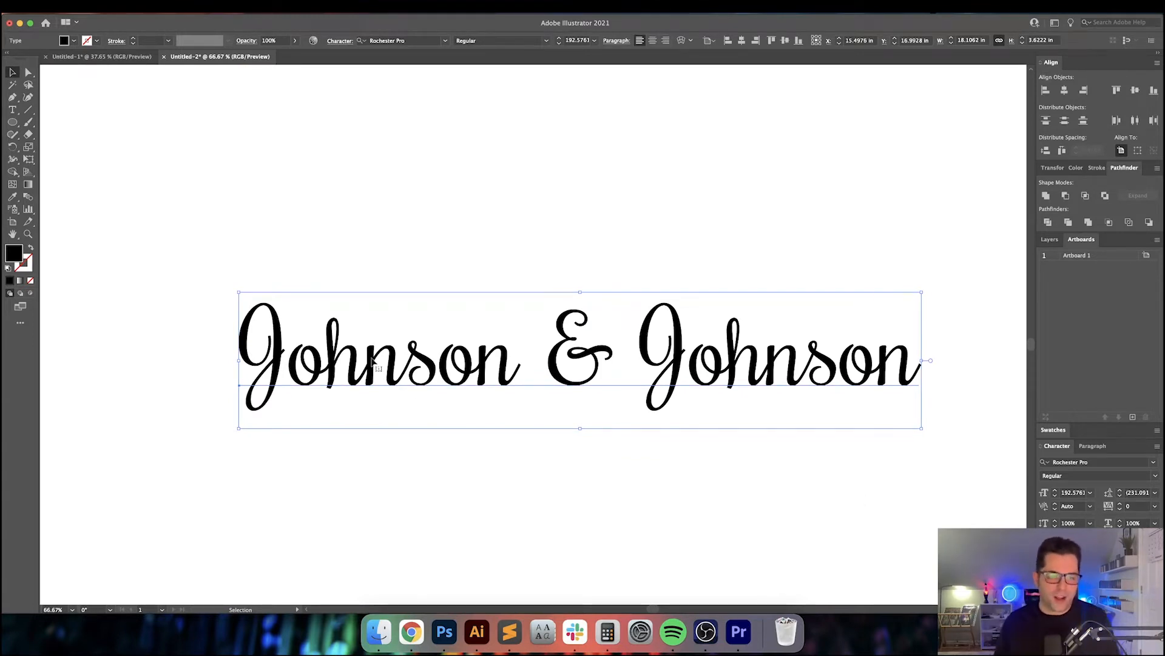
# Step: Tighten the kerning between the first J and the o to -40
pyautogui.press('t')
pyautogui.click(289, 359)
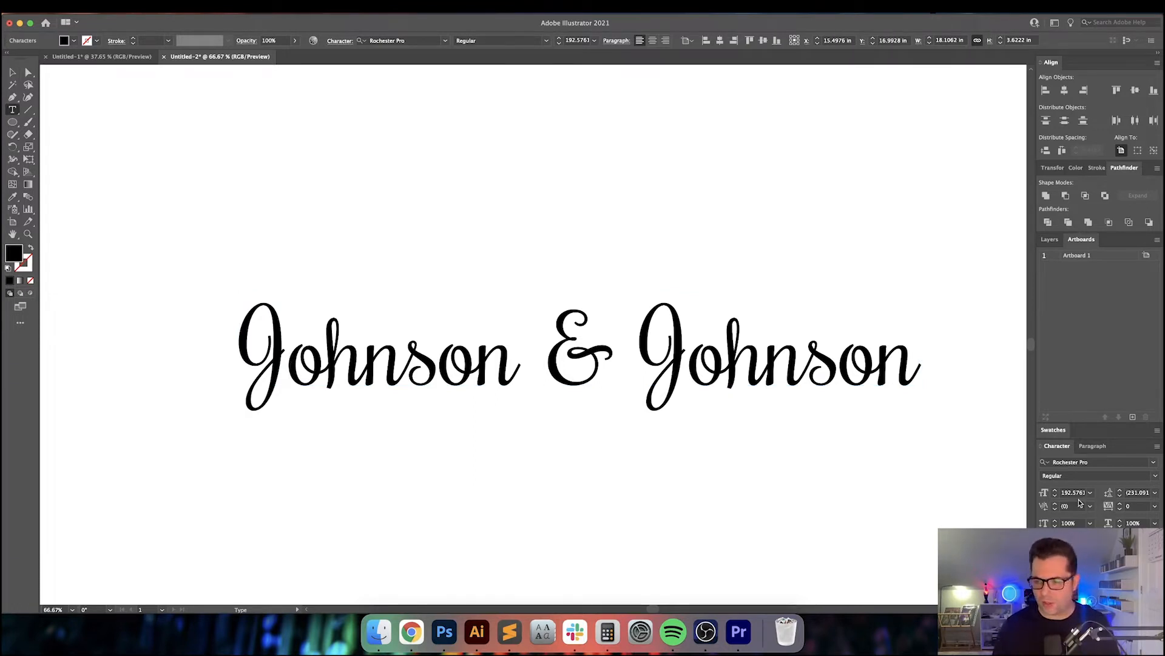
pyautogui.press('Down')
pyautogui.press('Down')
pyautogui.press('Down')
pyautogui.press('Down')
pyautogui.press('Down')
pyautogui.press('Down')
pyautogui.press('Down')
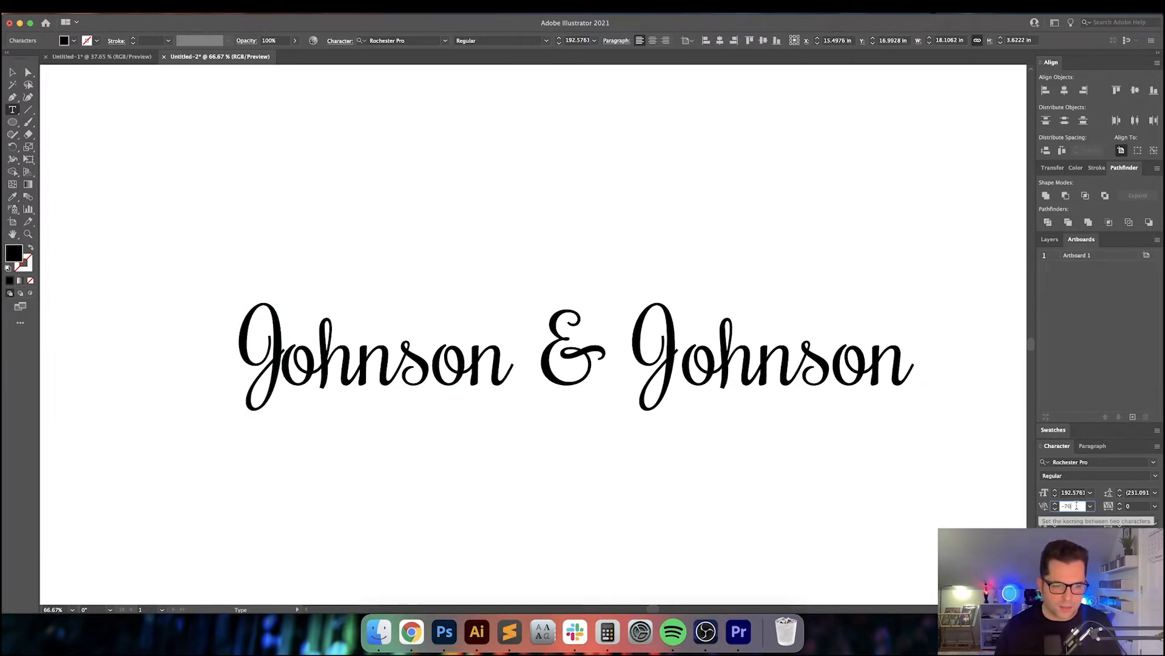
pyautogui.press('Up')
pyautogui.press('Up')
pyautogui.press('Up')
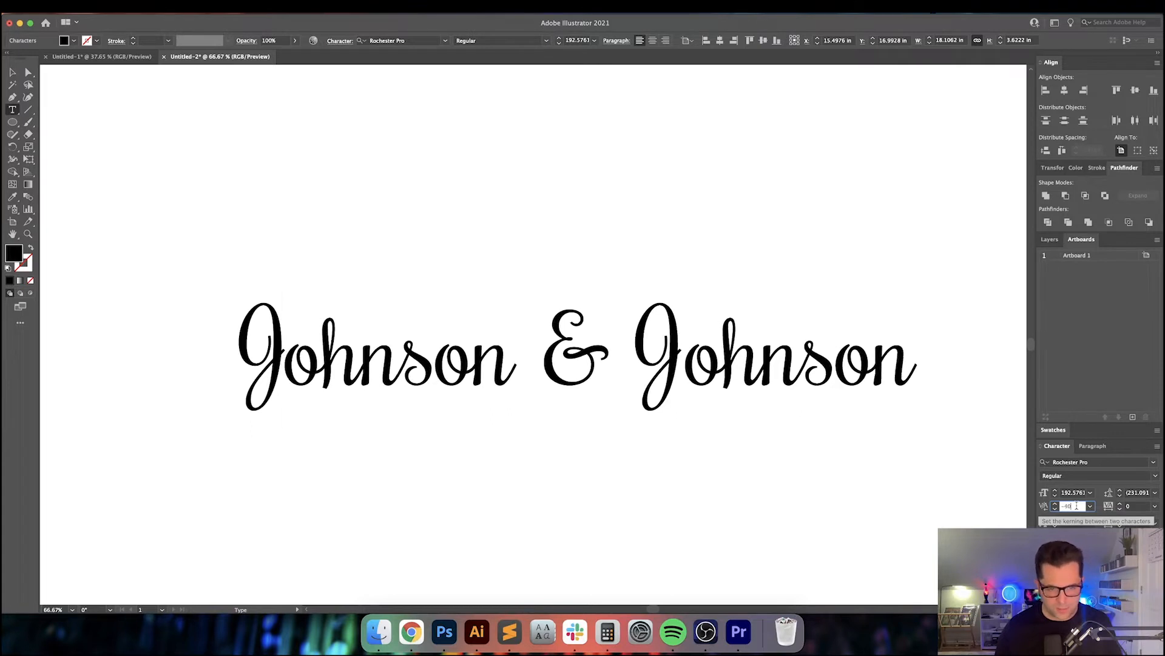
# Step: Raise the baseline of the letters "ohnson" in the first Johnson so they sit higher beside the J, and deselect the text
pyautogui.press('super+equal')
pyautogui.press('super+equal')
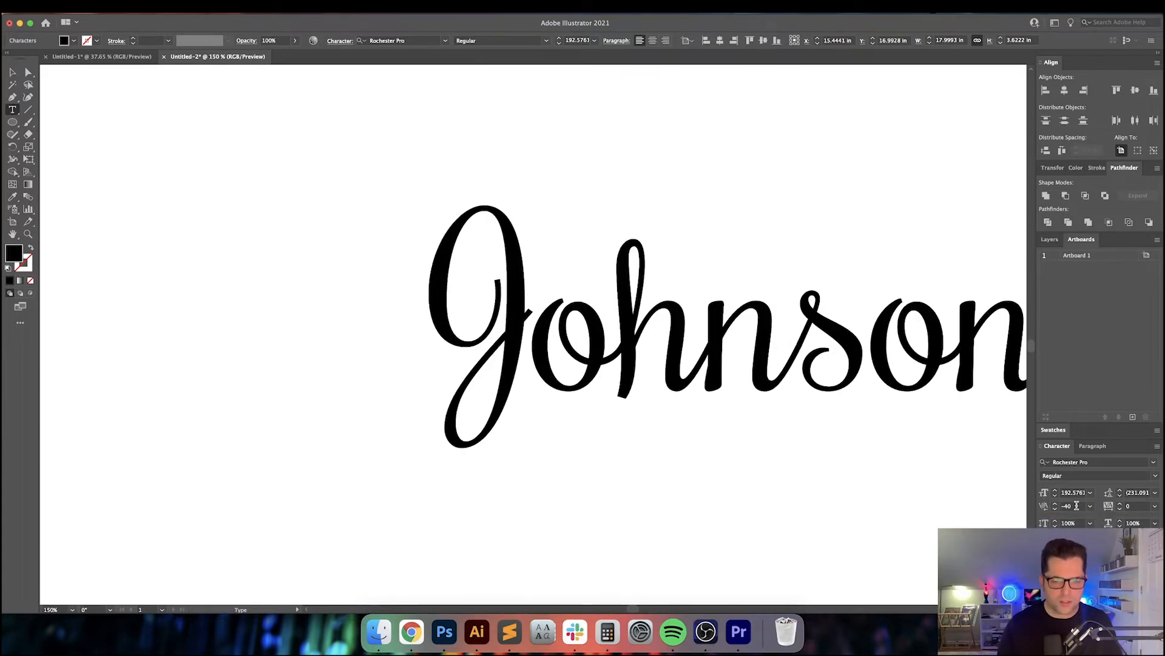
pyautogui.hscroll(5, 789, 444)
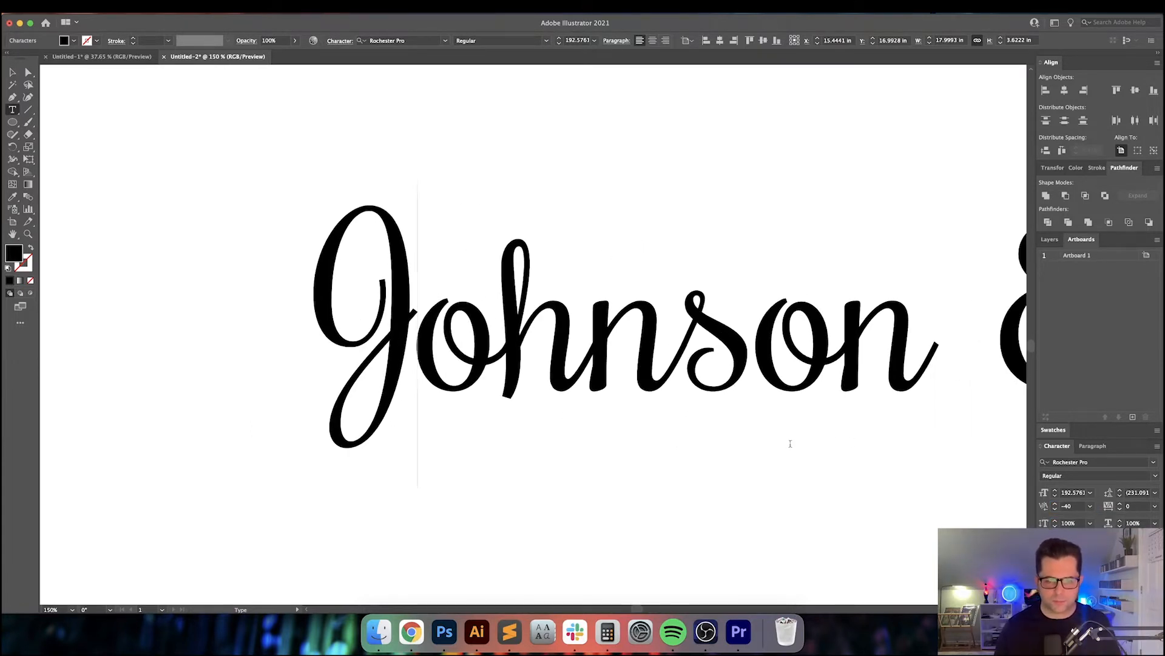
pyautogui.hscroll(4, 648, 398)
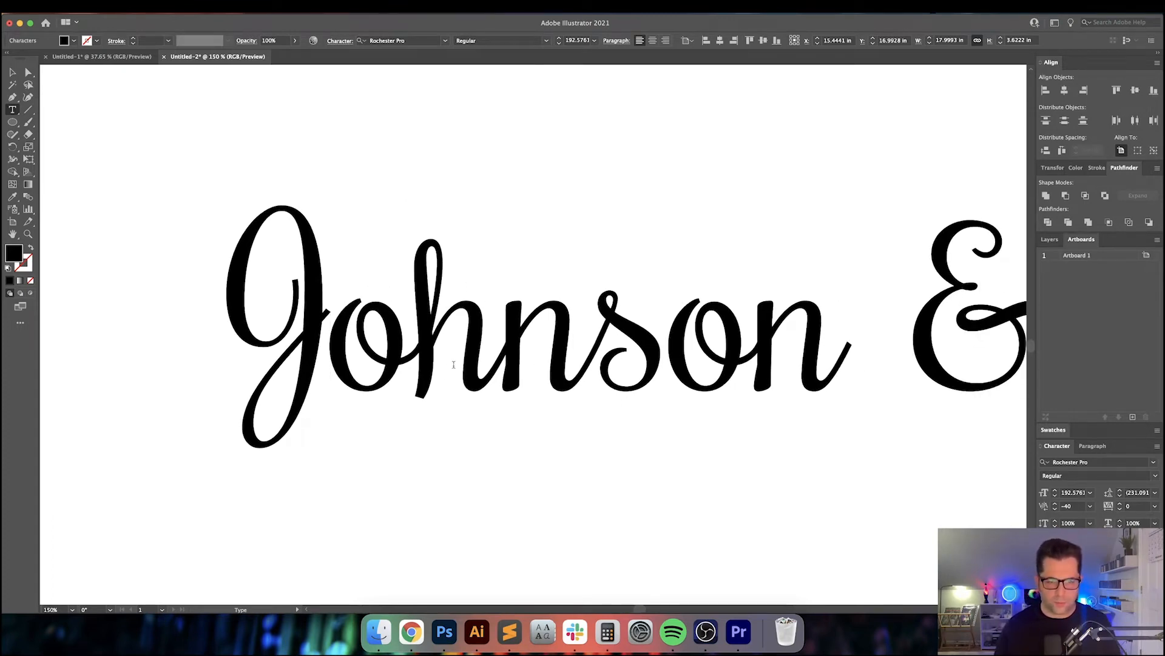
pyautogui.hotkey('shift', 'Right')
pyautogui.hotkey('shift', 'Down')
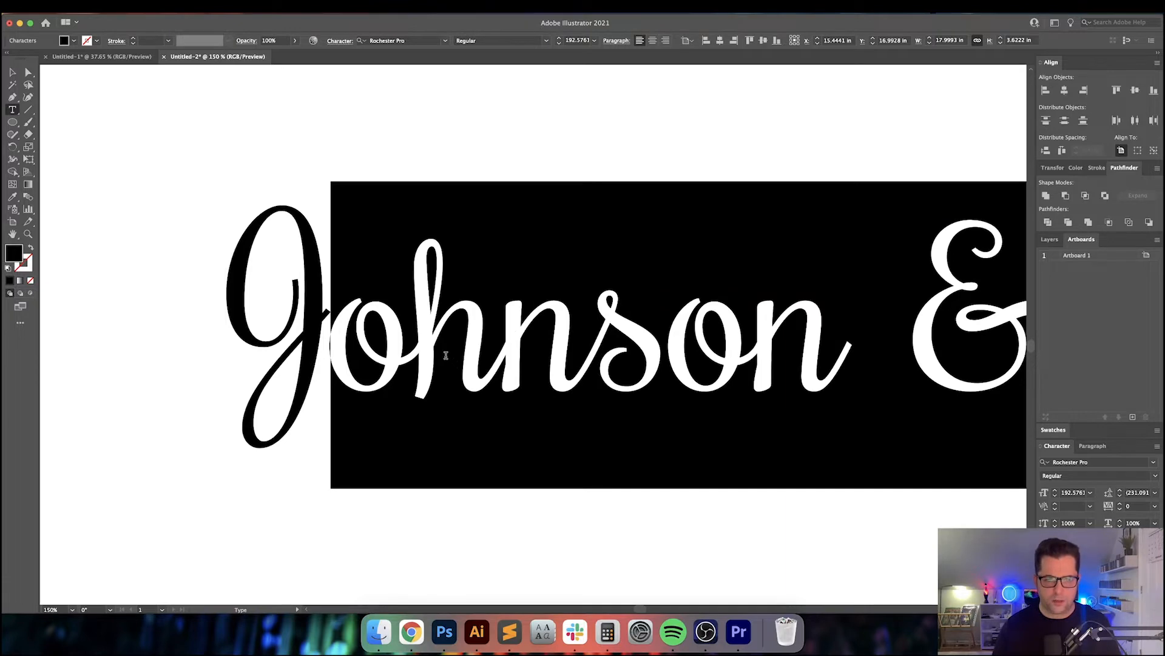
pyautogui.moveTo(331, 352); pyautogui.dragTo(814, 349)
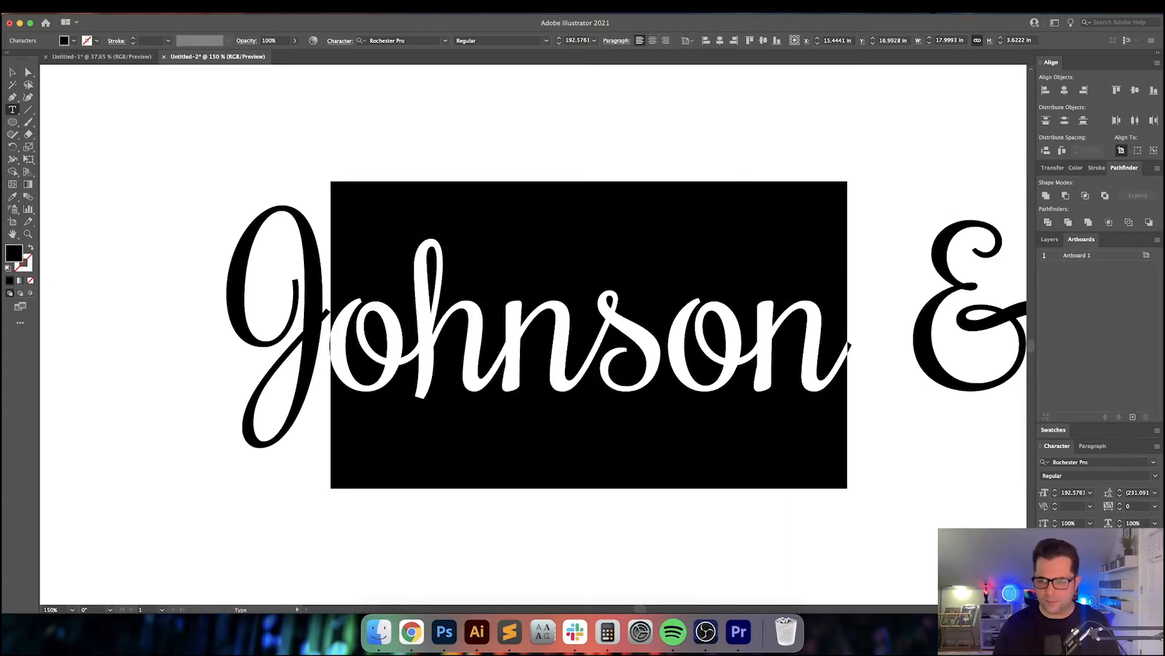
pyautogui.hotkey('alt', 'shift', 'Up')
pyautogui.hotkey('alt', 'shift', 'Up')
pyautogui.hotkey('alt', 'shift', 'Up')
pyautogui.hotkey('alt', 'shift', 'Up')
pyautogui.hotkey('alt', 'shift', 'Up')
pyautogui.hotkey('alt', 'shift', 'Up')
pyautogui.hotkey('alt', 'shift', 'Up')
pyautogui.hotkey('alt', 'shift', 'Up')
pyautogui.hotkey('alt', 'shift', 'Up')
pyautogui.hotkey('alt', 'shift', 'Up')
pyautogui.hotkey('alt', 'shift', 'Down')
pyautogui.hotkey('alt', 'shift', 'Down')
pyautogui.hotkey('alt', 'shift', 'Down')
pyautogui.hotkey('alt', 'shift', 'Down')
pyautogui.hotkey('alt', 'shift', 'Down')
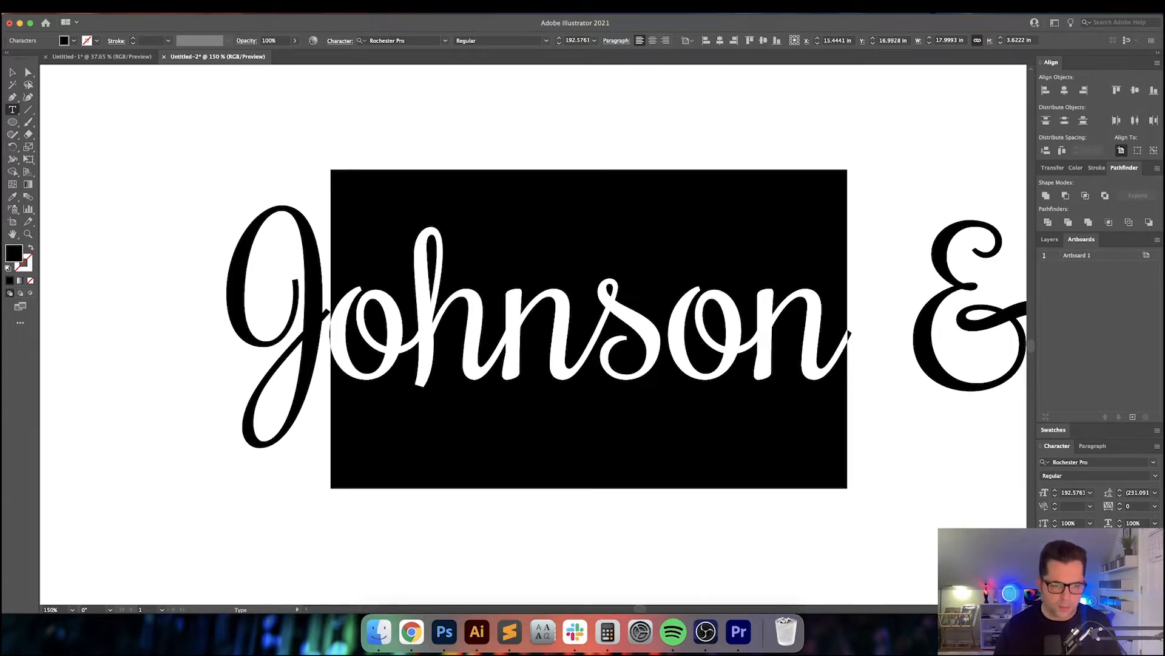
pyautogui.hotkey('alt', 'shift', 'Up')
pyautogui.hotkey('alt', 'shift', 'Up')
pyautogui.hotkey('alt', 'shift', 'Up')
pyautogui.hotkey('alt', 'shift', 'Up')
pyautogui.hotkey('alt', 'shift', 'Up')
pyautogui.hotkey('alt', 'shift', 'Up')
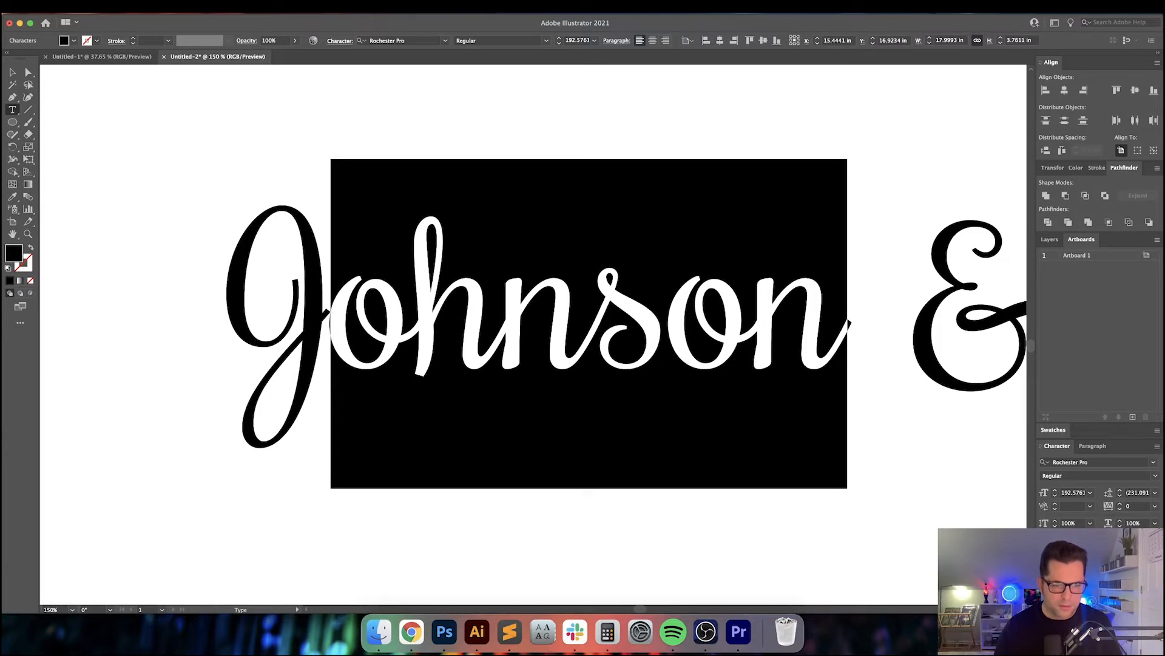
pyautogui.hotkey('alt', 'shift', 'Up')
pyautogui.hotkey('alt', 'shift', 'Up')
pyautogui.hotkey('alt', 'shift', 'Up')
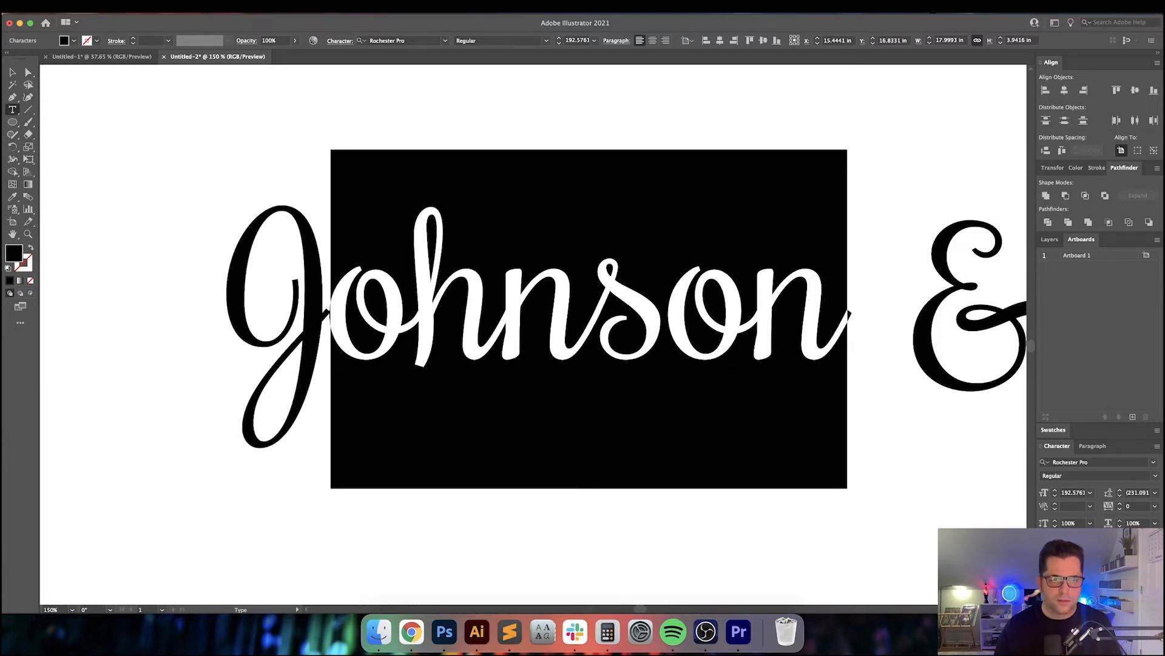
pyautogui.hotkey('alt', 'shift', 'Down')
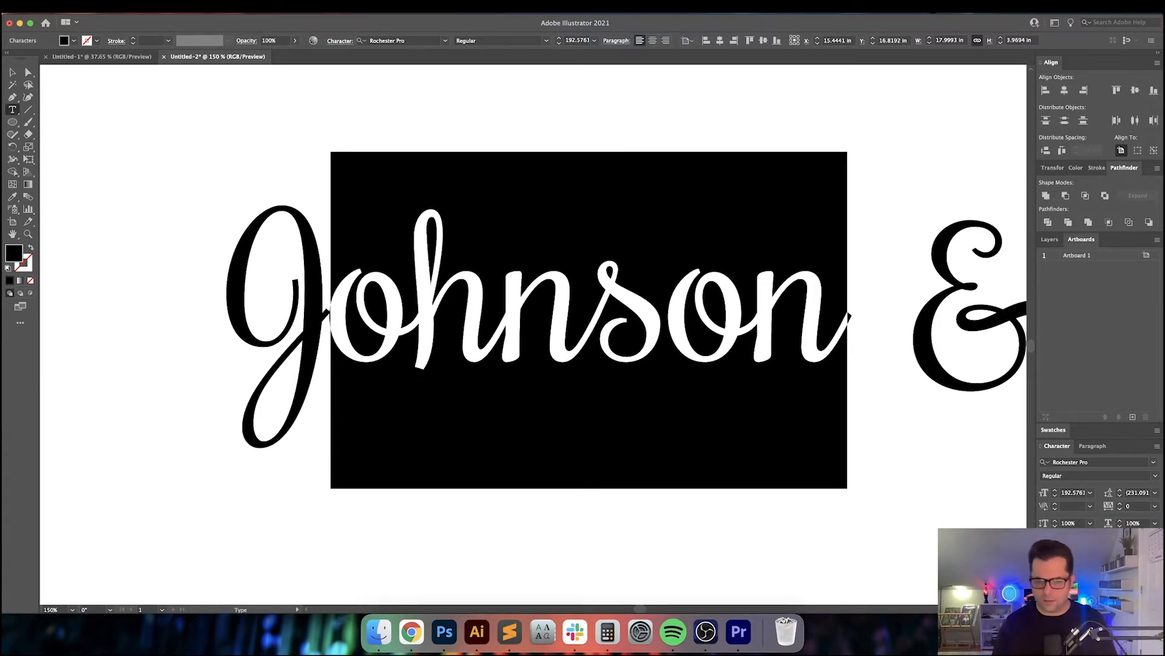
pyautogui.press('Escape')
pyautogui.click(545, 522)
pyautogui.moveTo(536, 521); pyautogui.dragTo(553, 528)
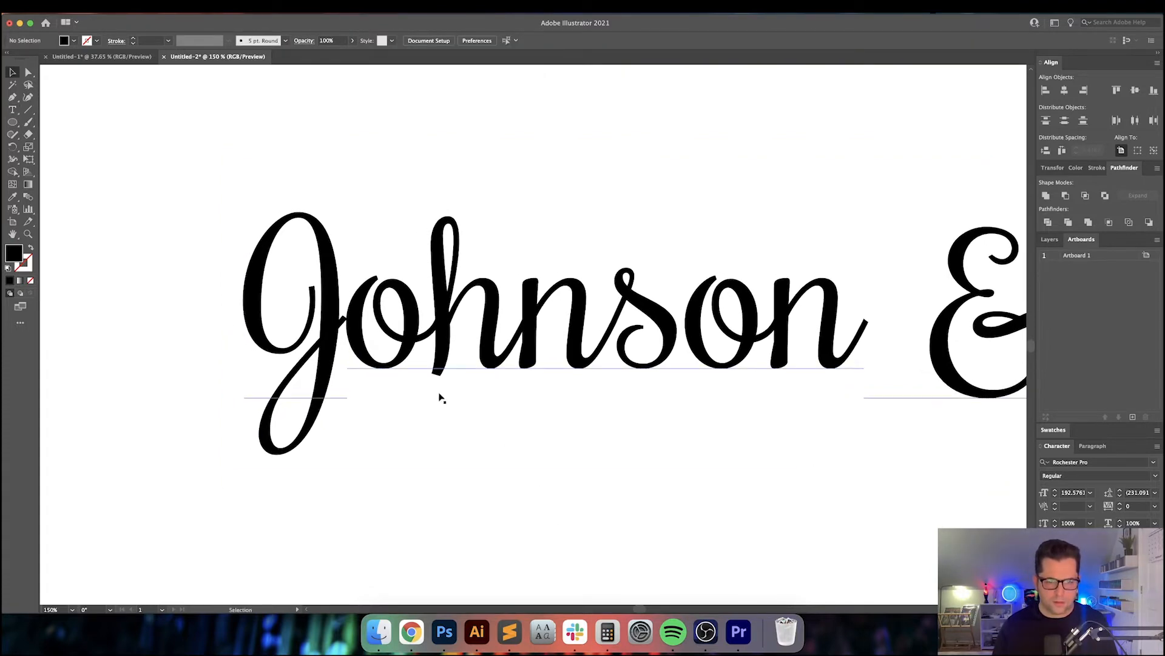
# Step: Tighten the kerning between the s and the o in the first Johnson to -25
pyautogui.scroll(10, 338, 320)
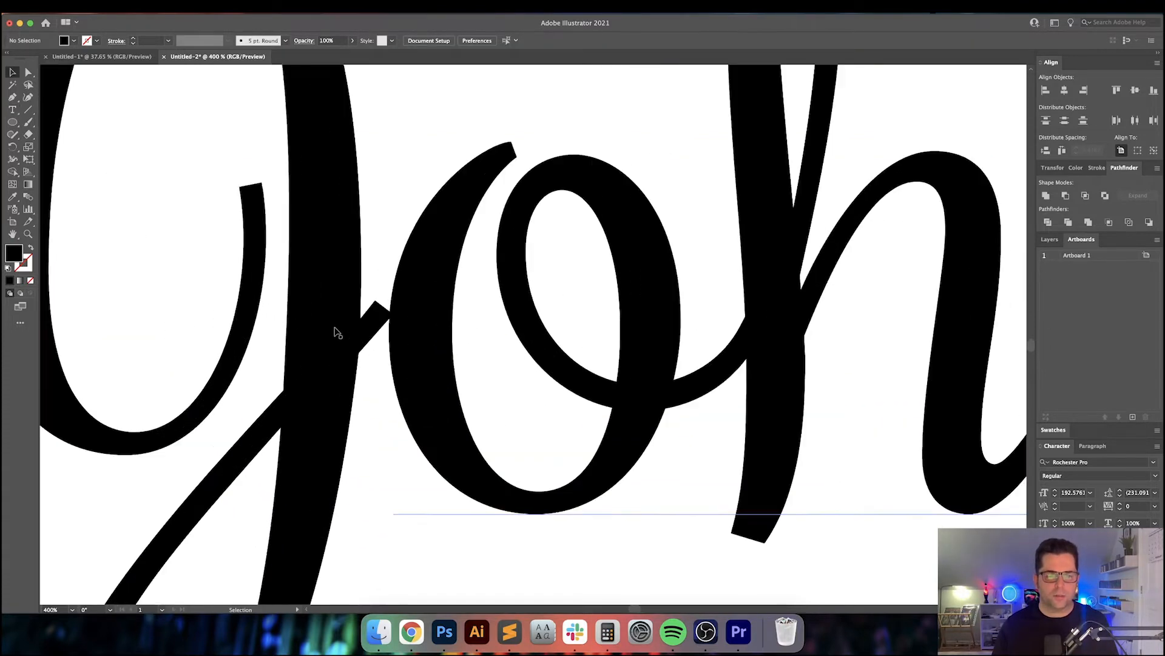
pyautogui.scroll(-10, 563, 273)
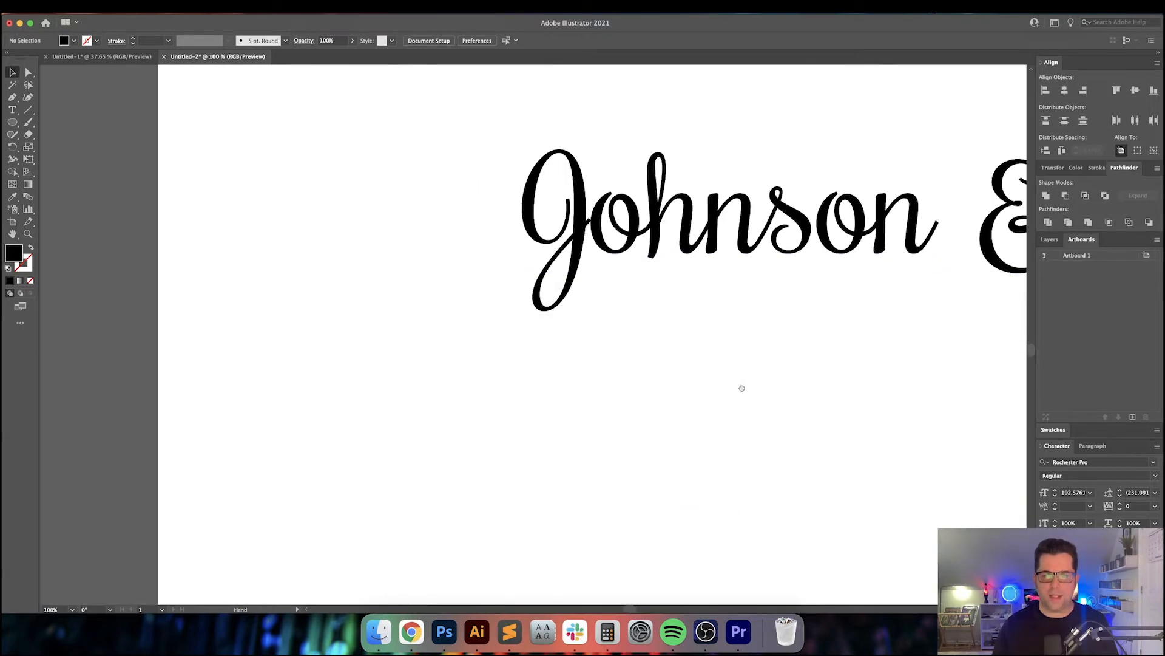
pyautogui.moveTo(742, 388); pyautogui.dragTo(441, 450)
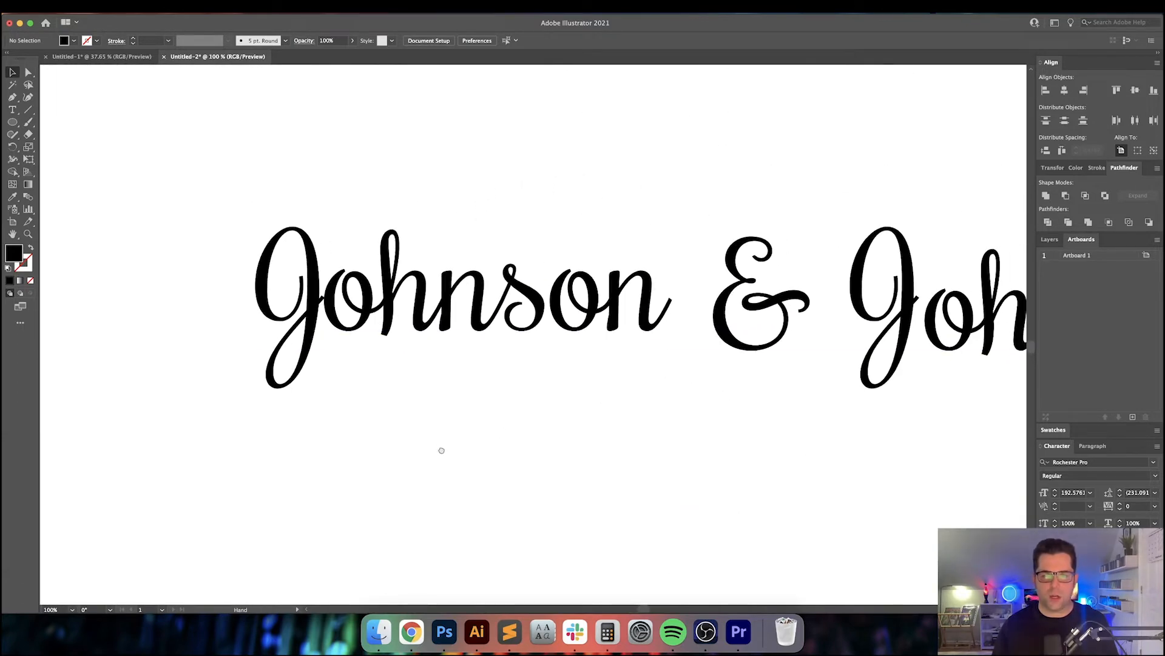
pyautogui.moveTo(479, 406); pyautogui.dragTo(494, 442)
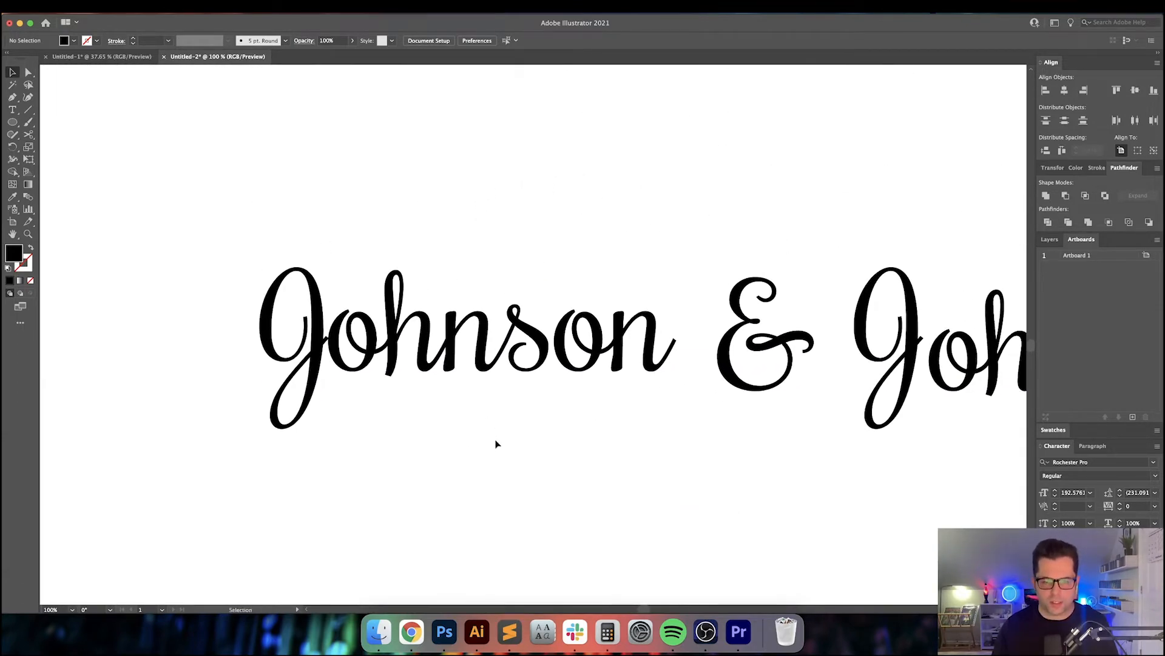
pyautogui.doubleClick(553, 334)
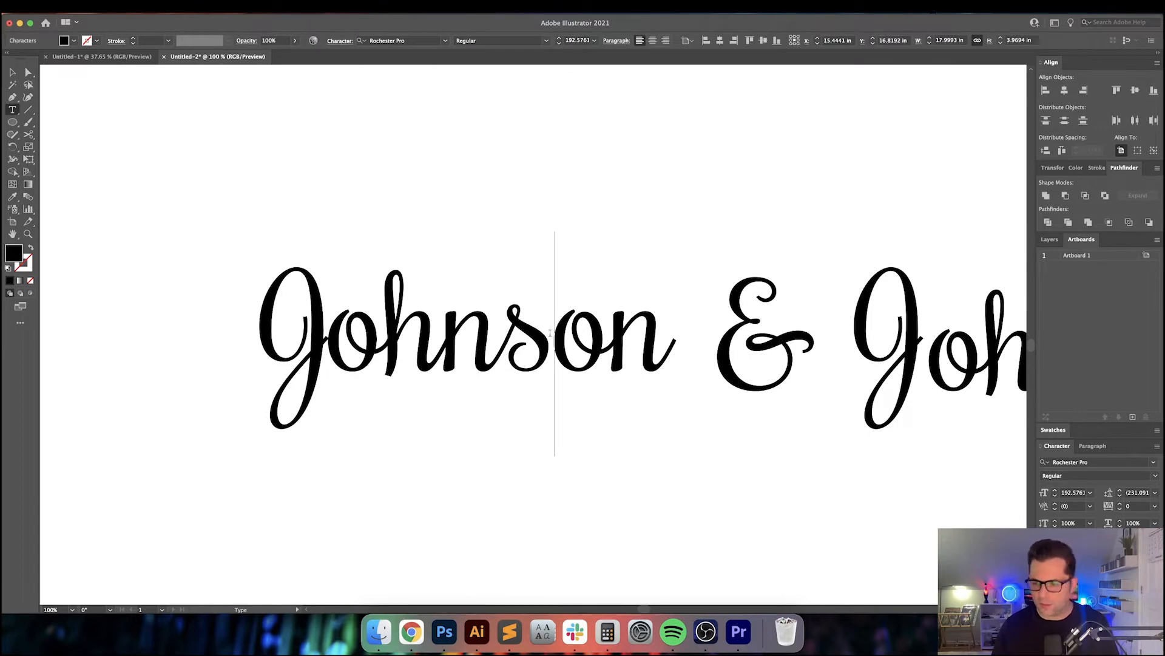
pyautogui.hotkey('shift', 'Down')
pyautogui.hotkey('shift', 'Down')
pyautogui.hotkey('shift', 'Down')
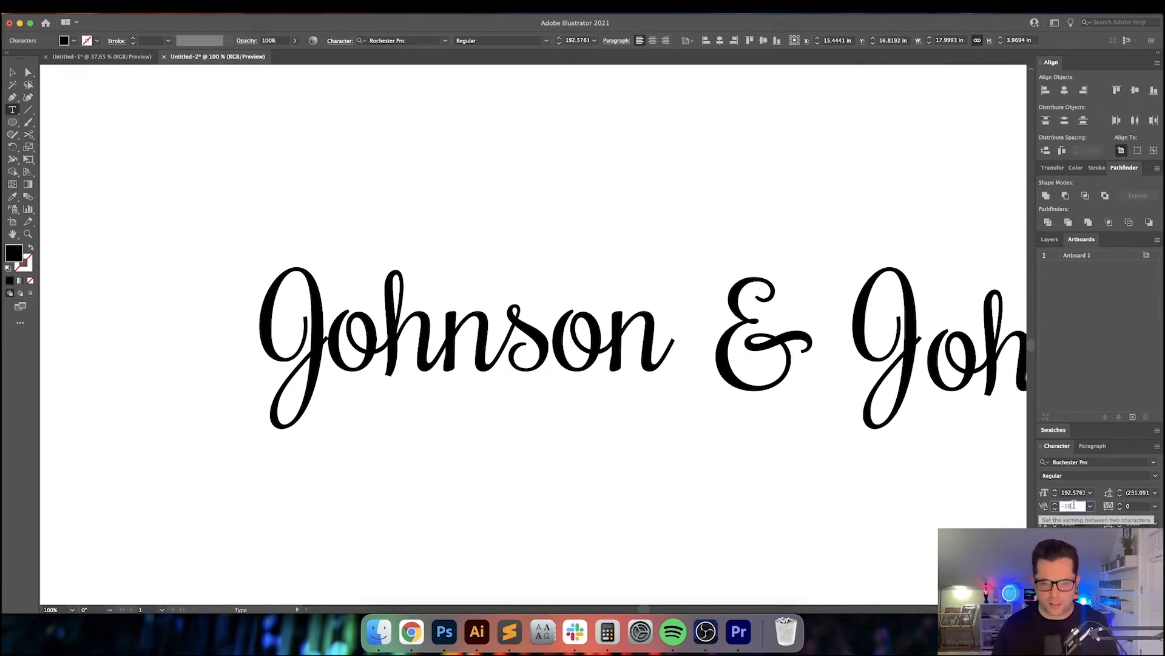
pyautogui.press('Up')
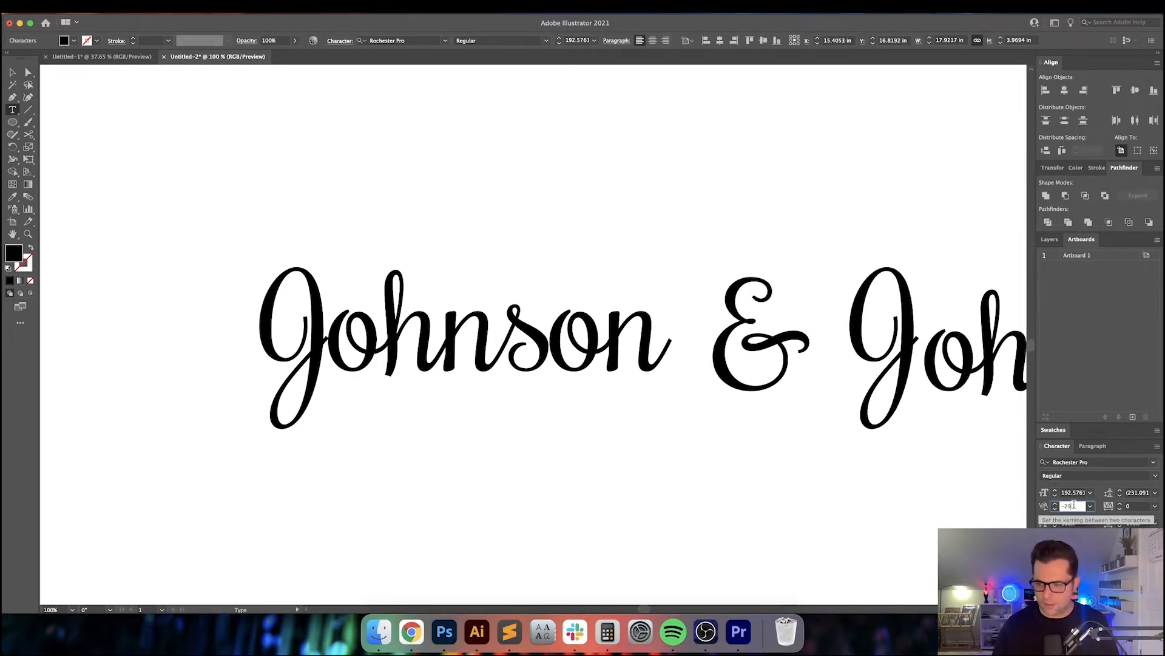
pyautogui.press('Up')
pyautogui.press('Up')
pyautogui.press('Up')
pyautogui.press('Up')
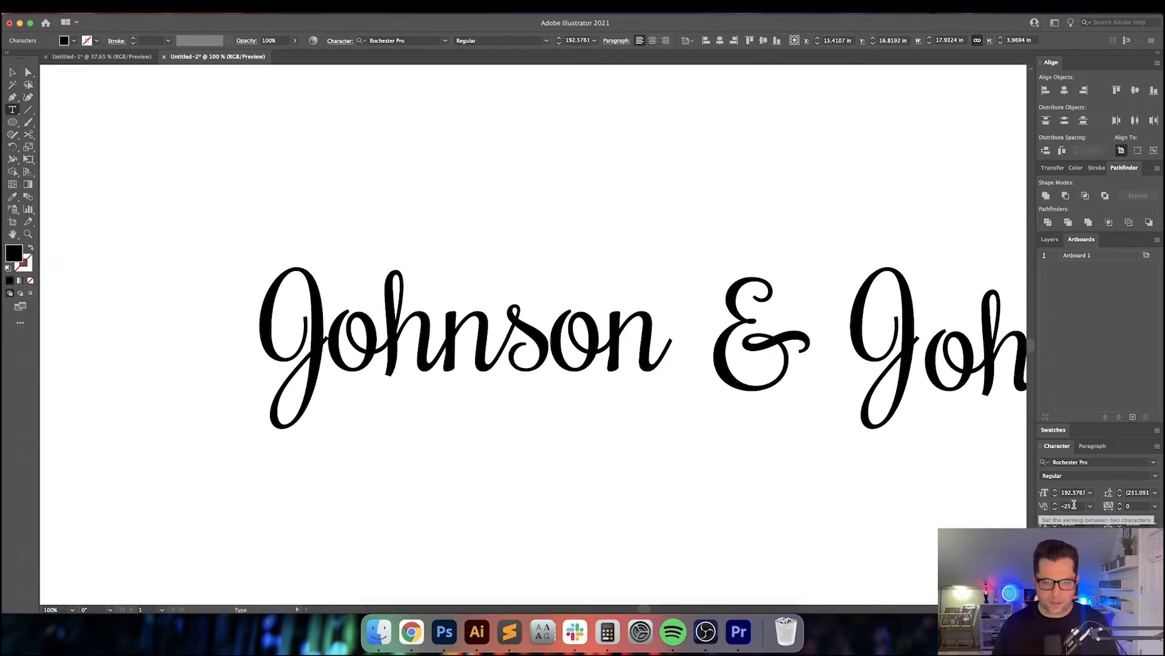
pyautogui.press('Right')
pyautogui.press('Right')
pyautogui.press('Right')
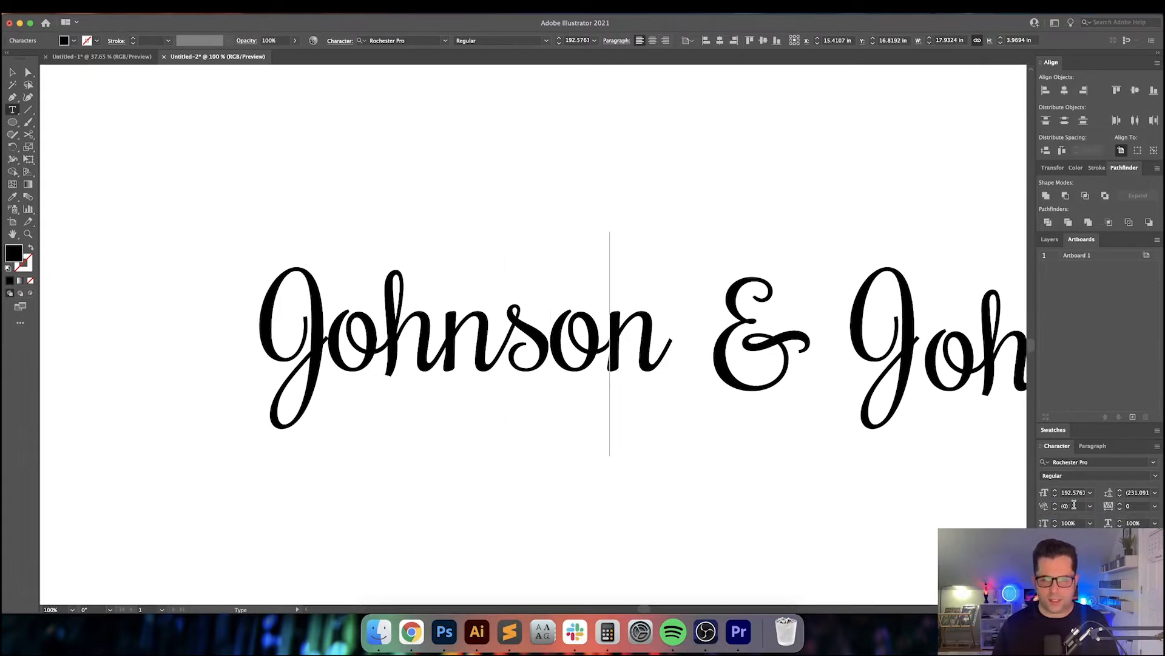
pyautogui.hscroll(5, 952, 475)
pyautogui.press('Escape')
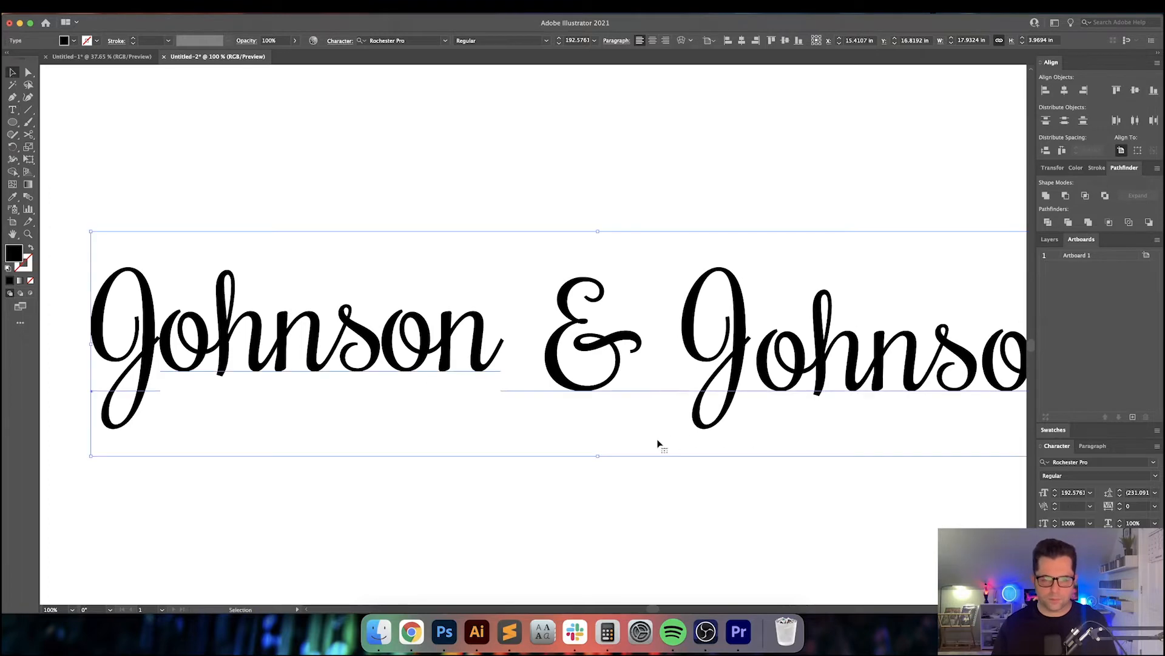
# Step: Remove the space between the first Johnson and the ampersand
pyautogui.click(651, 475)
pyautogui.scroll(-1, 652, 476)
pyautogui.moveTo(686, 497); pyautogui.dragTo(578, 428)
pyautogui.press('t')
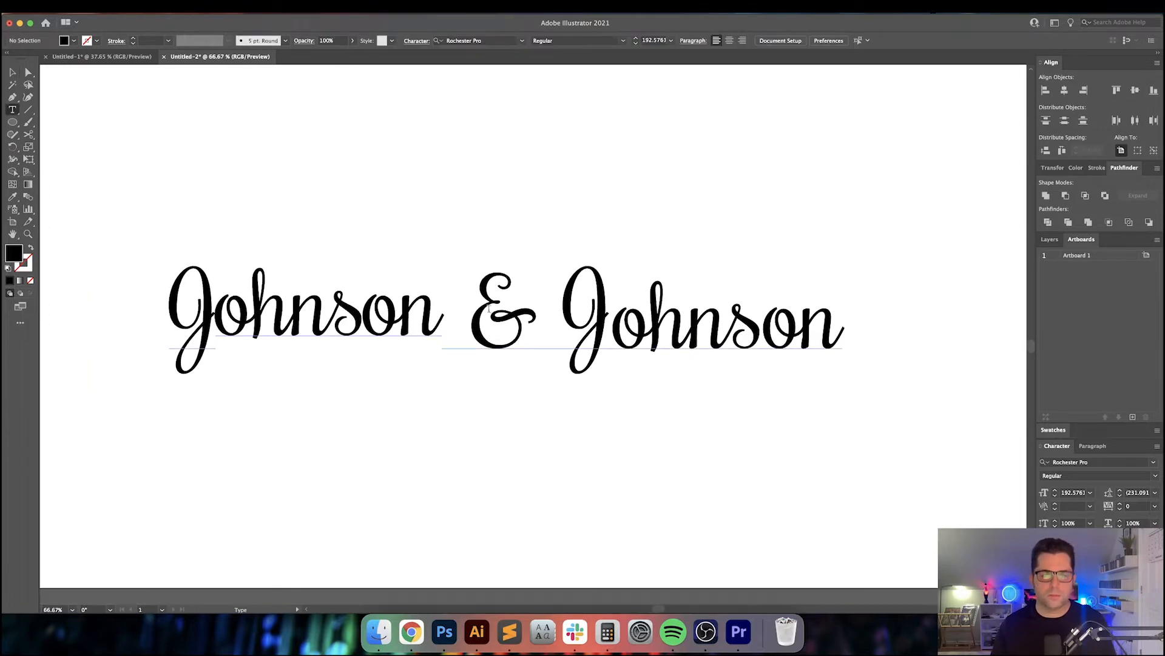
pyautogui.doubleClick(514, 309)
pyautogui.press('Escape')
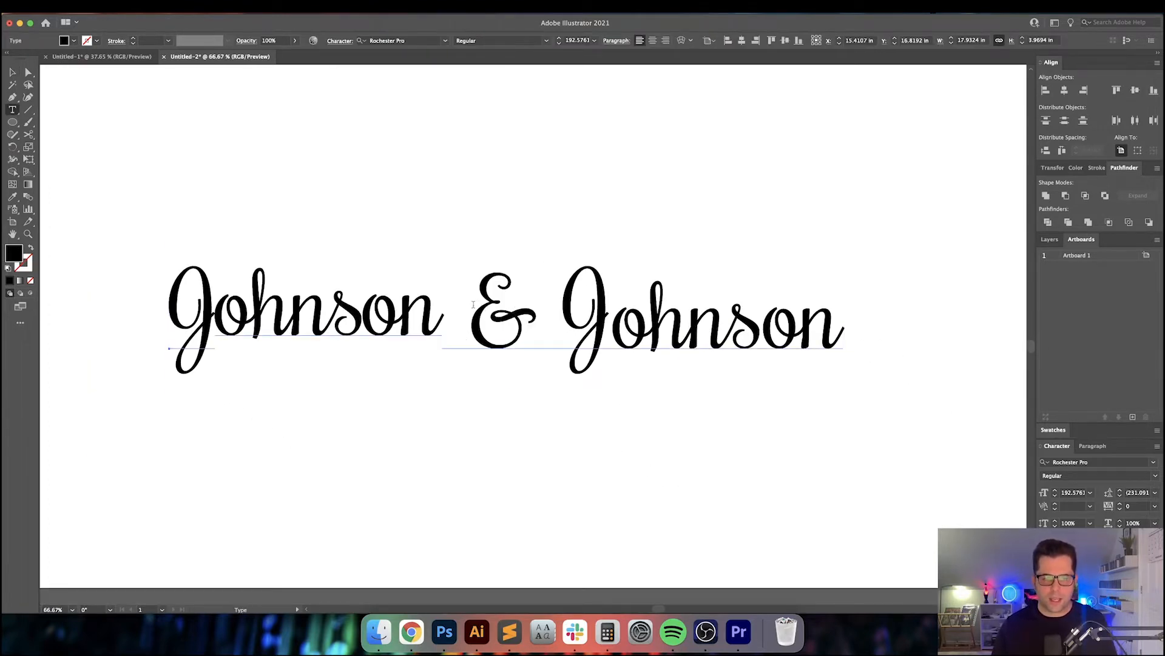
pyautogui.press('BackSpace')
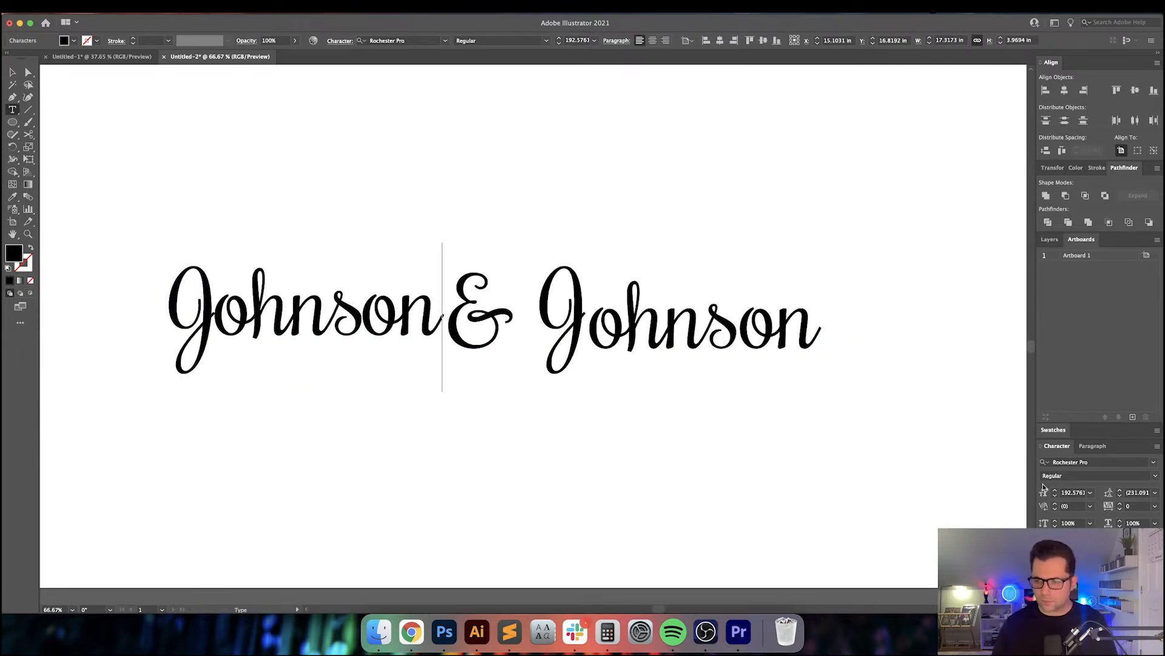
# Step: Tighten the kerning between the first Johnson's final n and the ampersand to -100
pyautogui.press('Down')
pyautogui.press('Down')
pyautogui.press('Down')
pyautogui.press('Down')
pyautogui.press('Down')
pyautogui.press('Down')
pyautogui.press('Down')
pyautogui.press('Down')
pyautogui.press('Down')
pyautogui.press('Down')
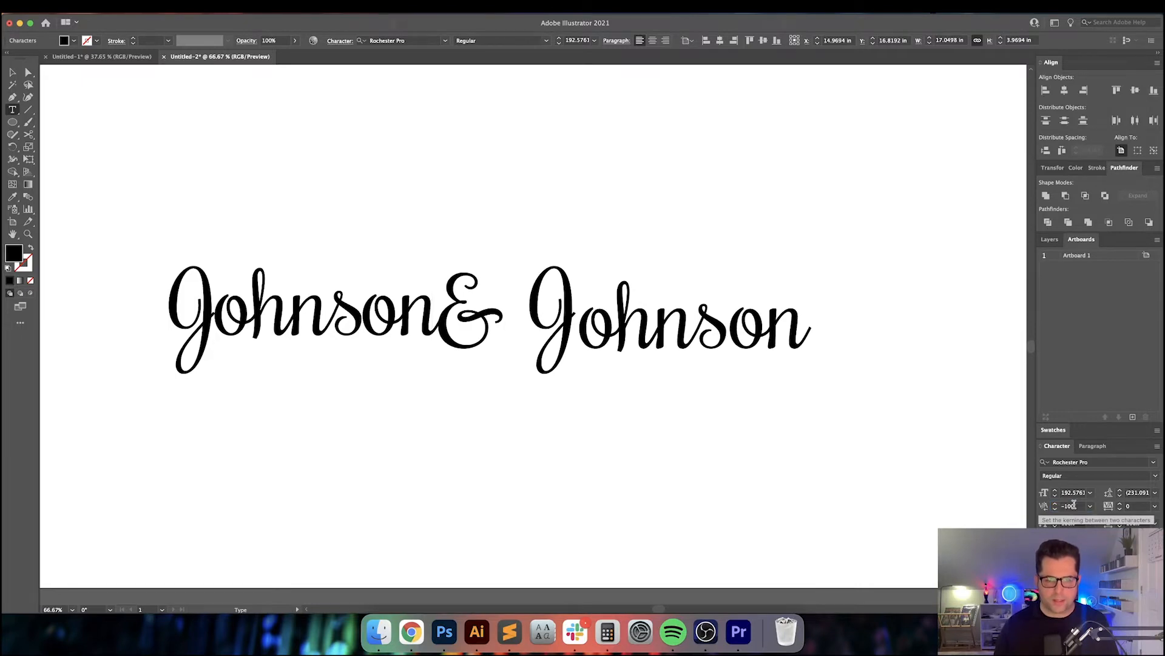
# Step: Fine-tune the kerning between the final n and the ampersand to -97 so the n's tail meets the ampersand cleanly
pyautogui.press('super+equal')
pyautogui.press('super+equal')
pyautogui.press('super+equal')
pyautogui.press('super+equal')
pyautogui.press('super+equal')
pyautogui.press('super+equal')
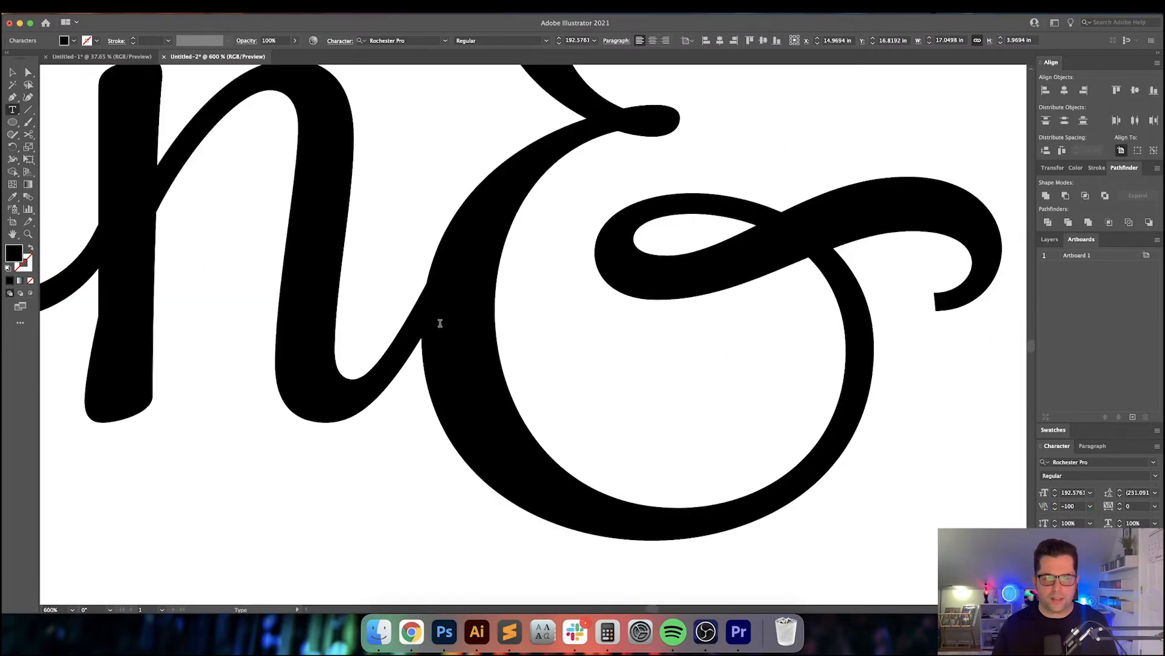
pyautogui.press('Up')
pyautogui.press('Up')
pyautogui.press('Up')
pyautogui.press('Up')
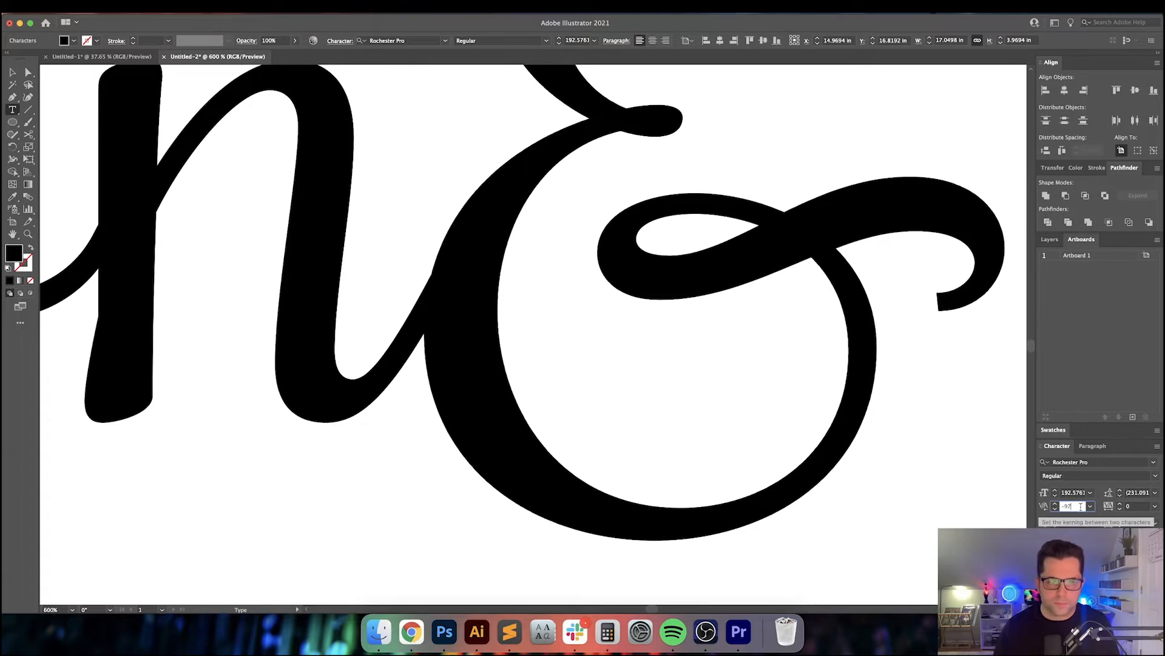
pyautogui.press('Down')
pyautogui.press('Down')
pyautogui.press('Up')
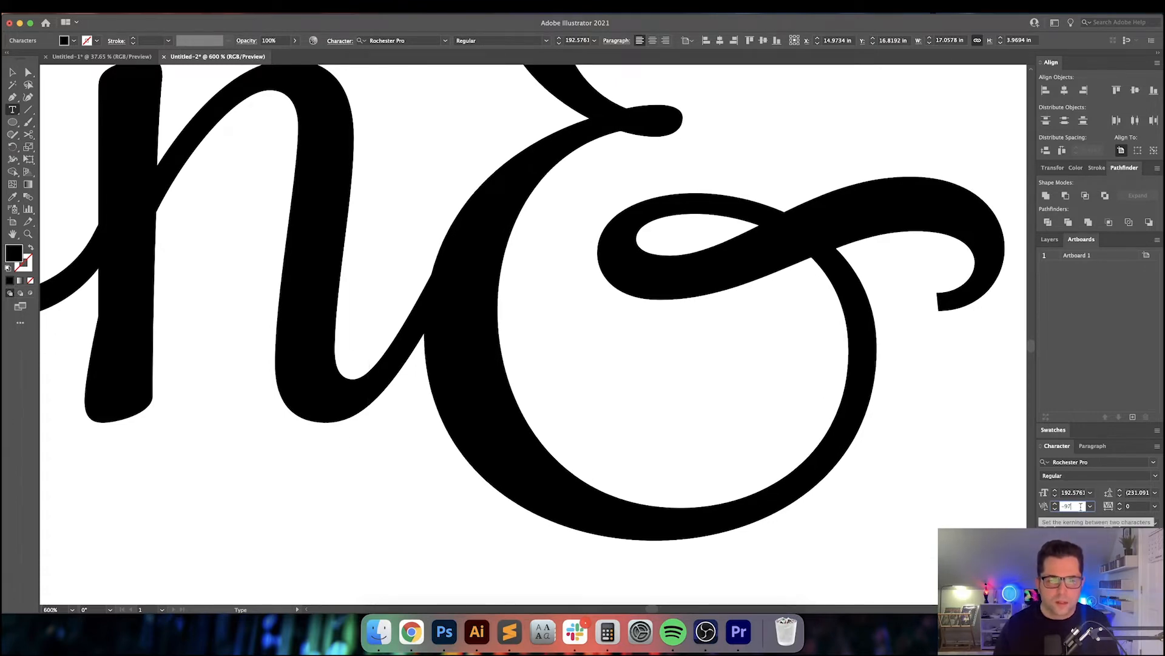
pyautogui.press('Escape')
# Step: Delete the second Johnson and the space before it, keeping only "Johnson&"
pyautogui.scroll(-5, 676, 340)
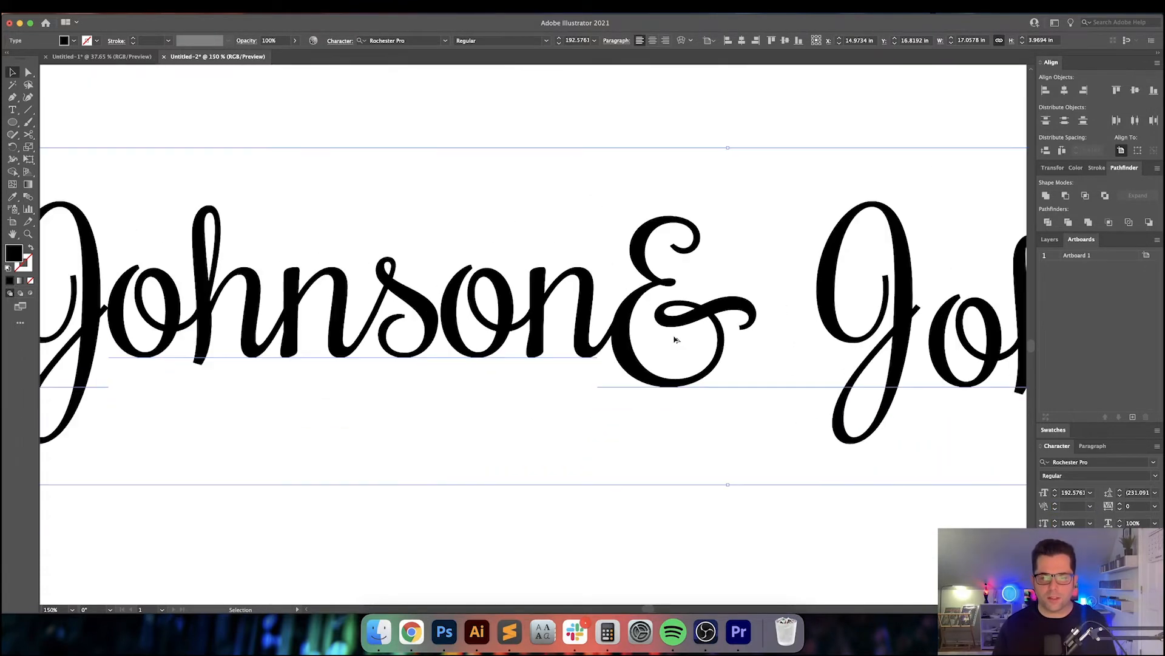
pyautogui.scroll(-2, 679, 474)
pyautogui.hscroll(3, 682, 461)
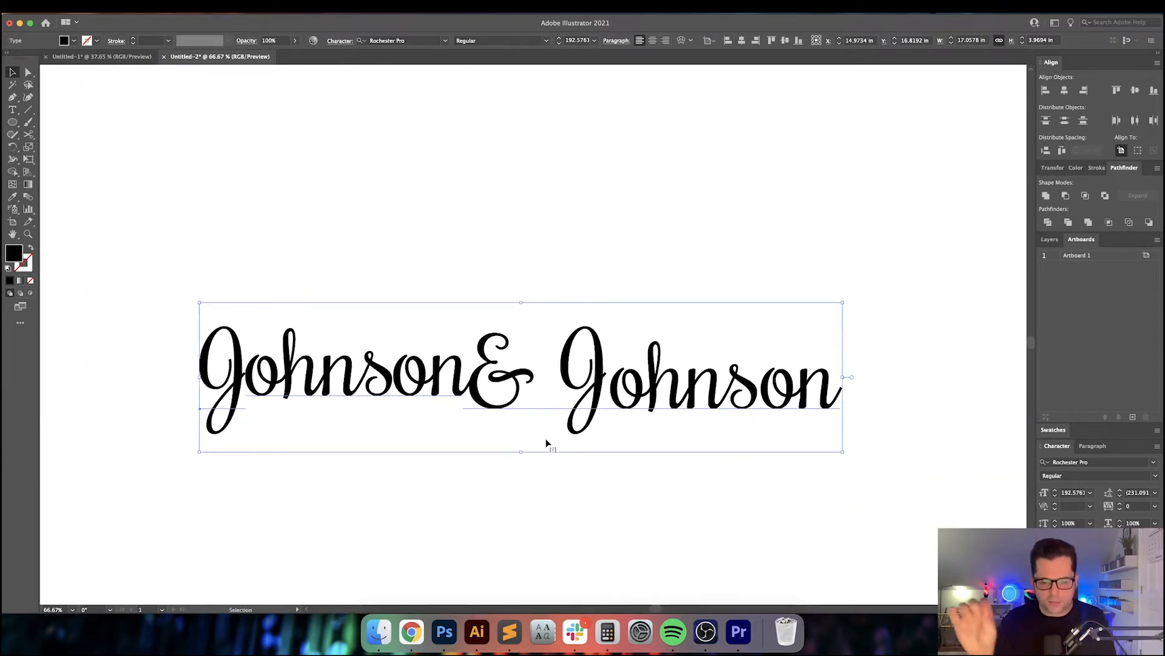
pyautogui.press('t')
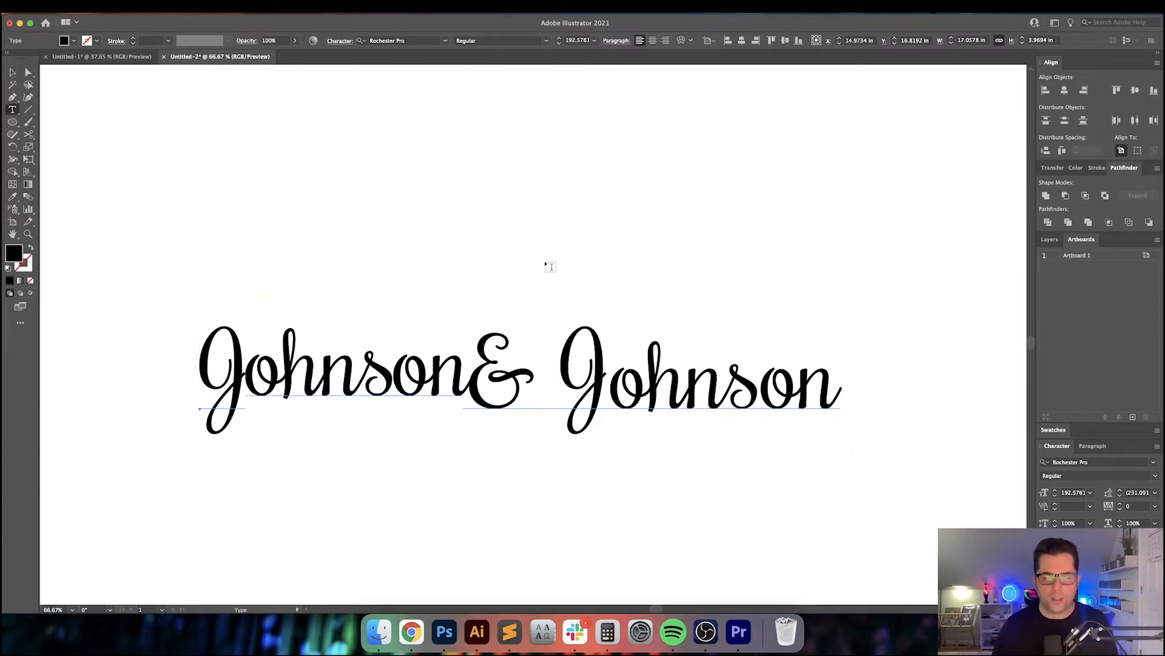
pyautogui.moveTo(538, 381); pyautogui.dragTo(840, 386)
pyautogui.press('BackSpace')
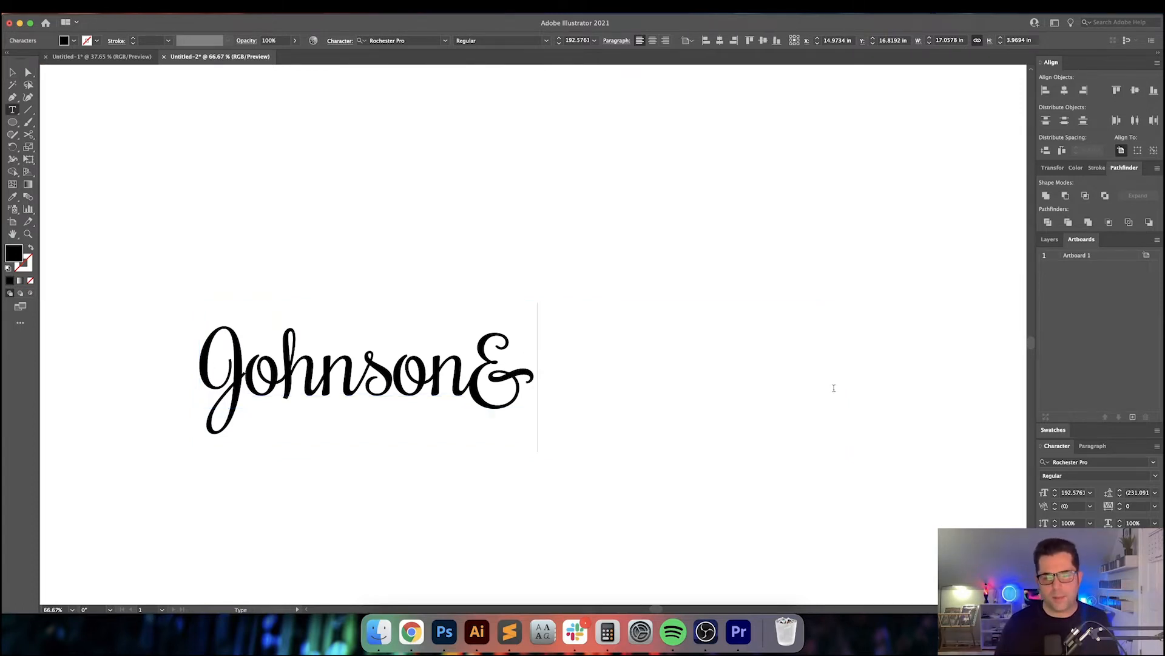
pyautogui.press('BackSpace')
pyautogui.write('&')
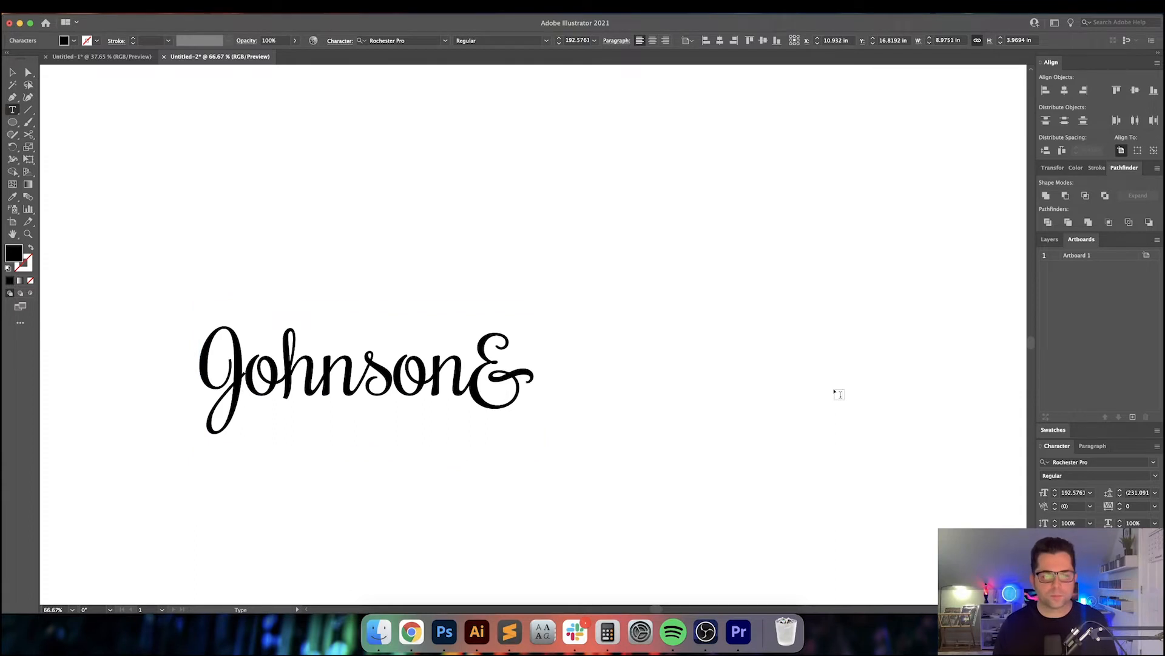
# Step: Copy the adjusted first Johnson and paste it directly after the ampersand
pyautogui.hotkey('shift', 'Right')
pyautogui.hotkey('shift', 'Right')
pyautogui.hotkey('shift', 'Right')
pyautogui.hotkey('shift', 'Right')
pyautogui.hotkey('shift', 'Right')
pyautogui.hotkey('shift', 'Right')
pyautogui.hotkey('shift', 'Right')
pyautogui.hotkey('shift', 'Right')
pyautogui.press('super+c')
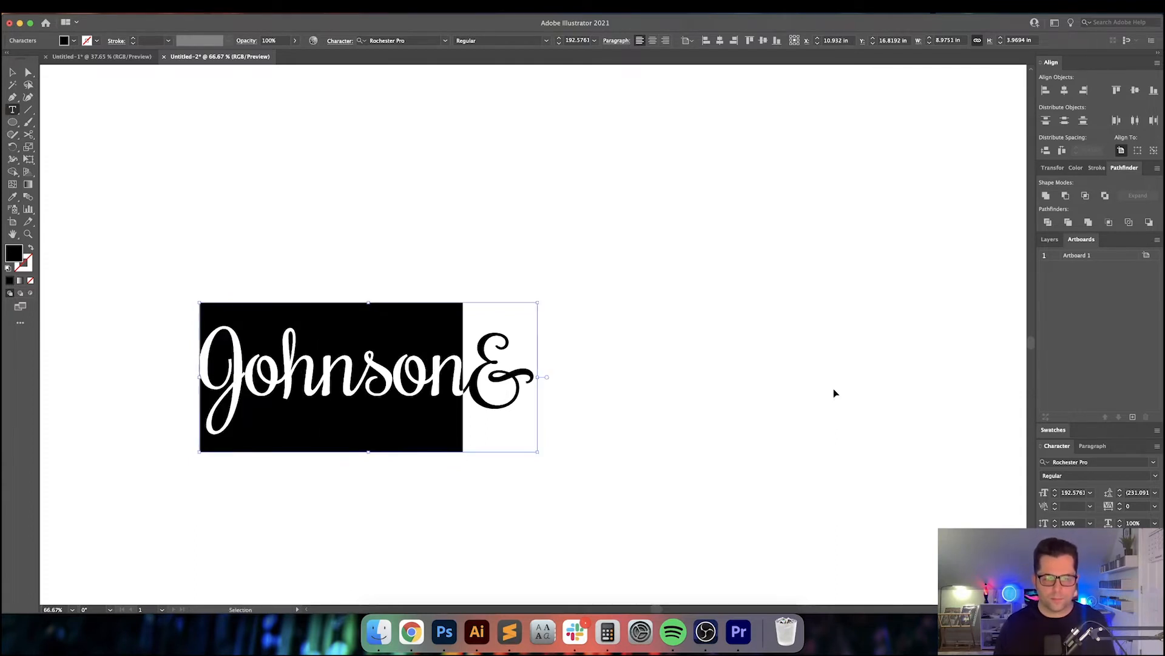
pyautogui.press('Right')
pyautogui.press('super+v')
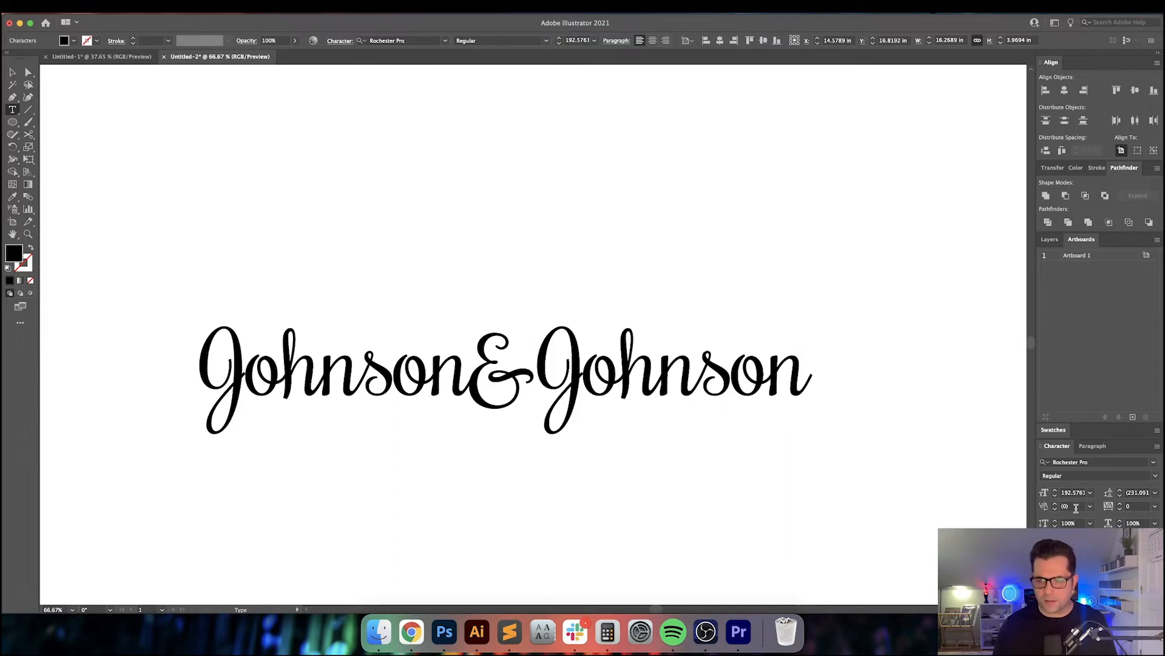
# Step: Tighten the kerning between the ampersand and the second J to -90
pyautogui.hotkey('shift', 'Down')
pyautogui.hotkey('shift', 'Down')
pyautogui.hotkey('shift', 'Down')
pyautogui.hotkey('shift', 'Down')
pyautogui.hotkey('shift', 'Down')
pyautogui.hotkey('shift', 'Down')
pyautogui.hotkey('shift', 'Down')
pyautogui.hotkey('shift', 'Down')
pyautogui.hotkey('shift', 'Down')
pyautogui.hotkey('shift', 'Down')
pyautogui.hotkey('shift', 'Down')
pyautogui.hotkey('shift', 'Down')
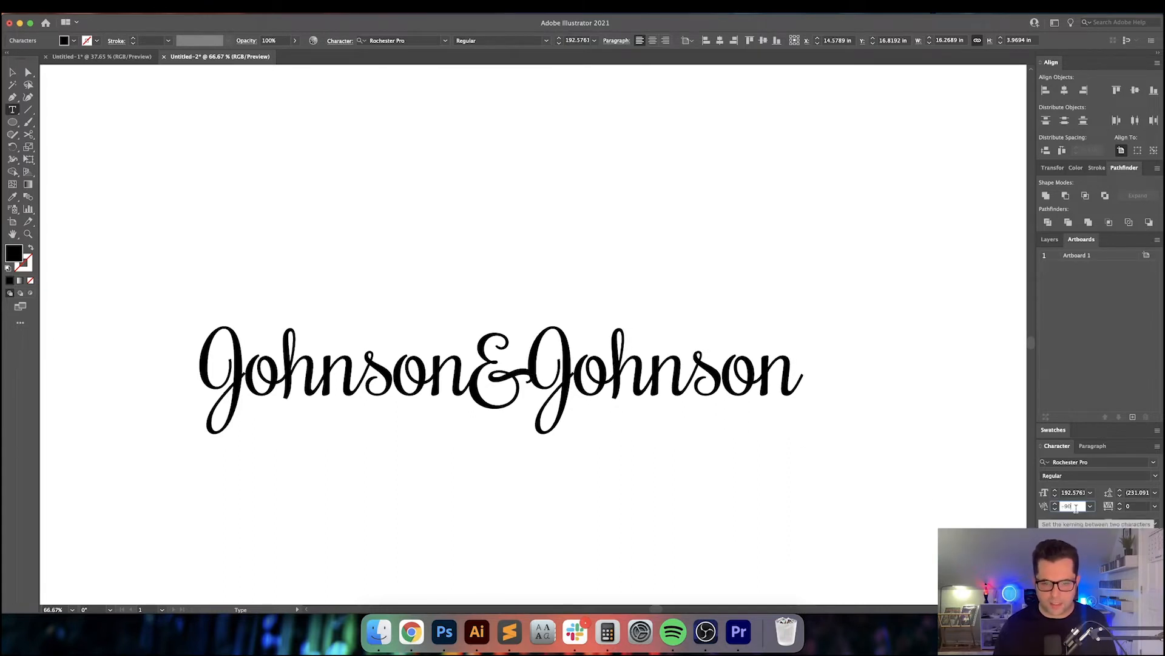
# Step: Set the kerning between the ampersand and the second "Johnson" to -90 and leave text editing
pyautogui.hotkey('shift', 'Up')
pyautogui.hotkey('shift', 'Up')
pyautogui.hotkey('shift', 'Up')
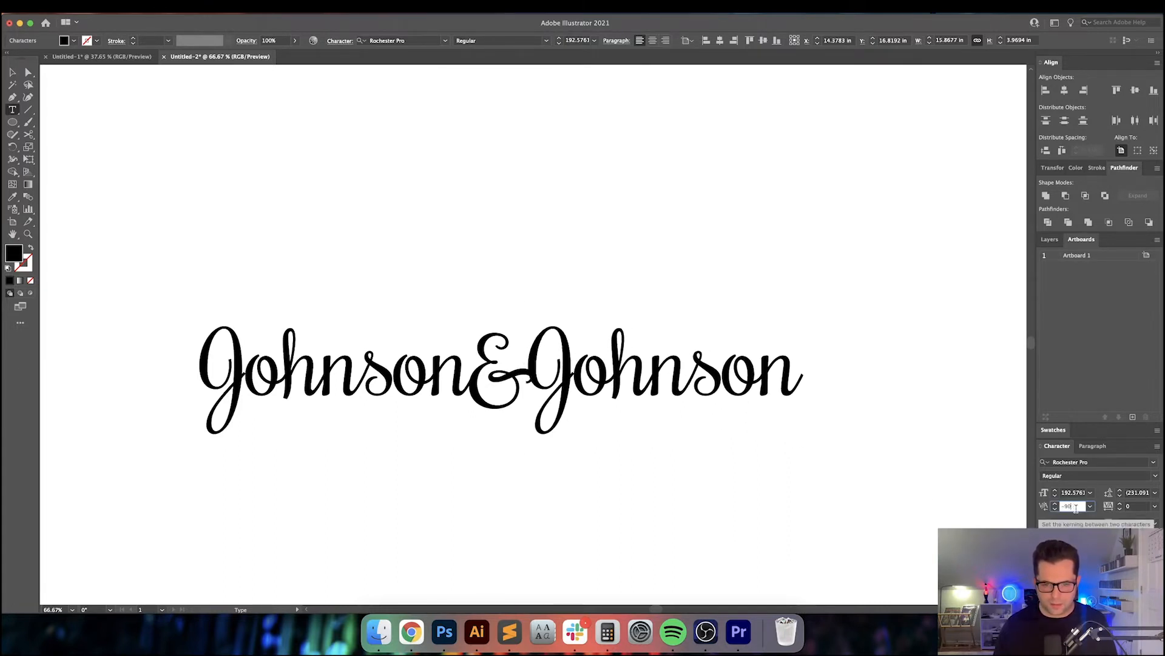
pyautogui.press('Return')
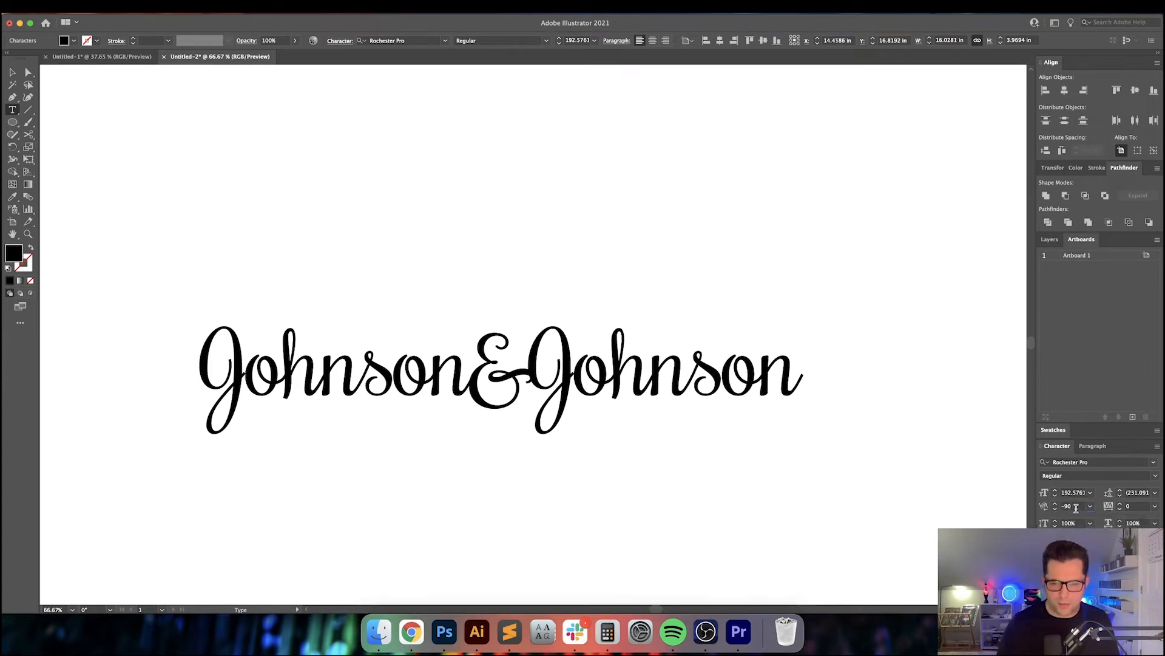
pyautogui.press('Escape')
pyautogui.click(753, 500)
pyautogui.moveTo(758, 497); pyautogui.dragTo(782, 473)
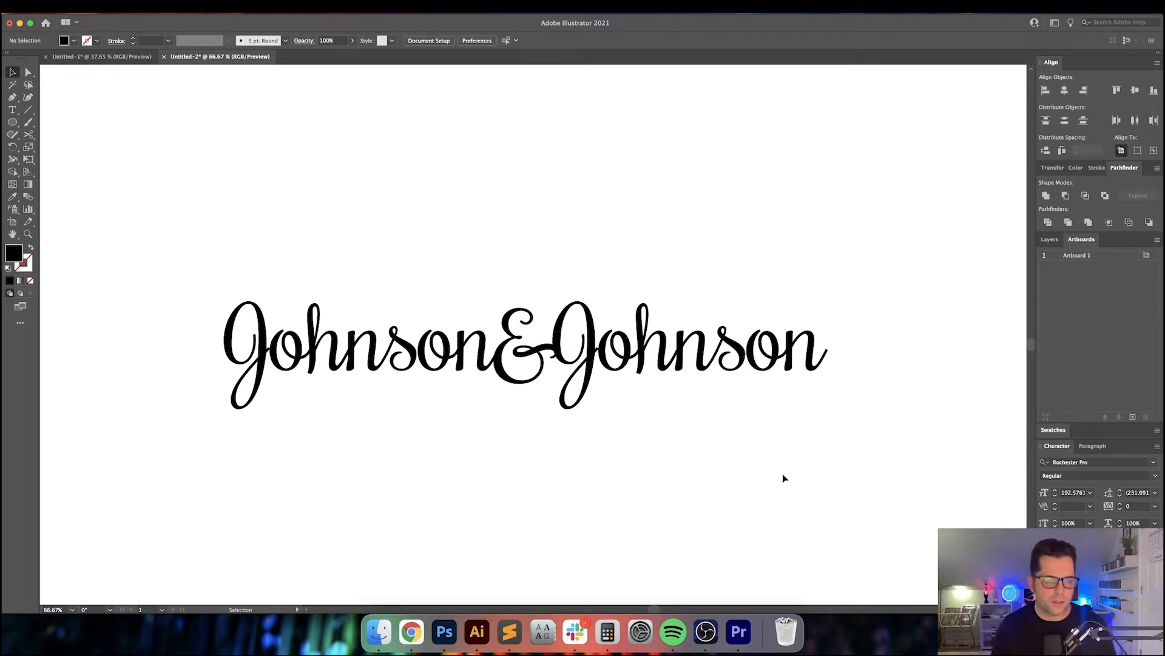
pyautogui.moveTo(783, 478); pyautogui.dragTo(785, 468)
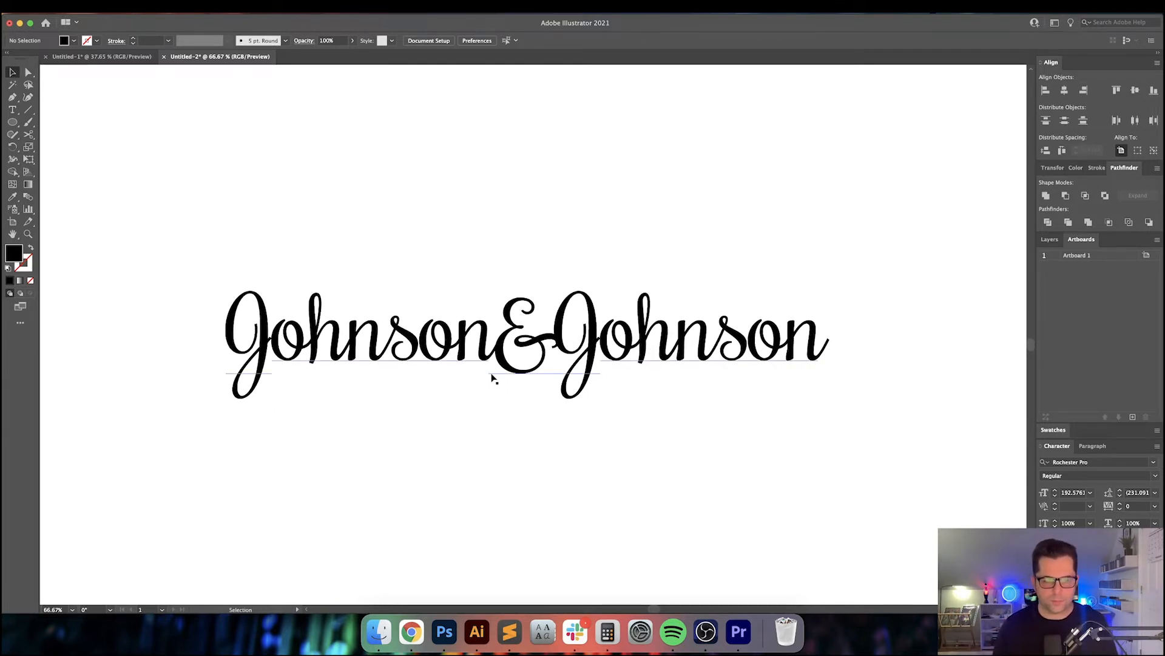
pyautogui.moveTo(647, 417); pyautogui.dragTo(692, 436)
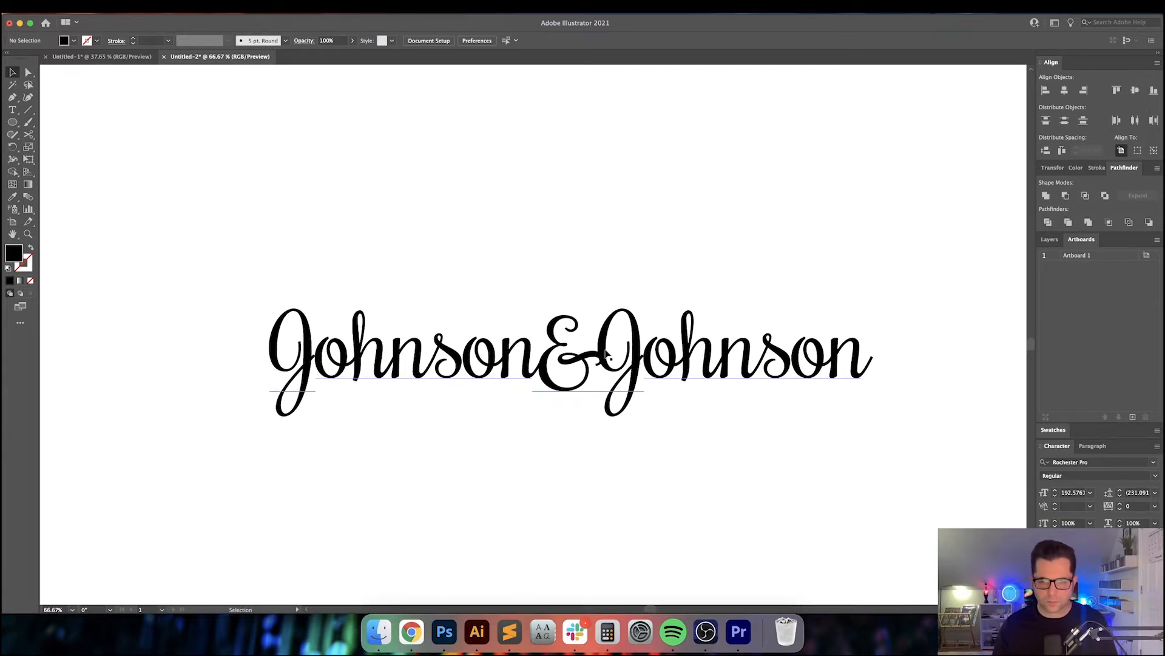
# Step: Delete the second "Johnson" so the black script text ends after the ampersand
pyautogui.doubleClick(607, 355)
pyautogui.moveTo(607, 355); pyautogui.dragTo(971, 364)
pyautogui.press('BackSpace')
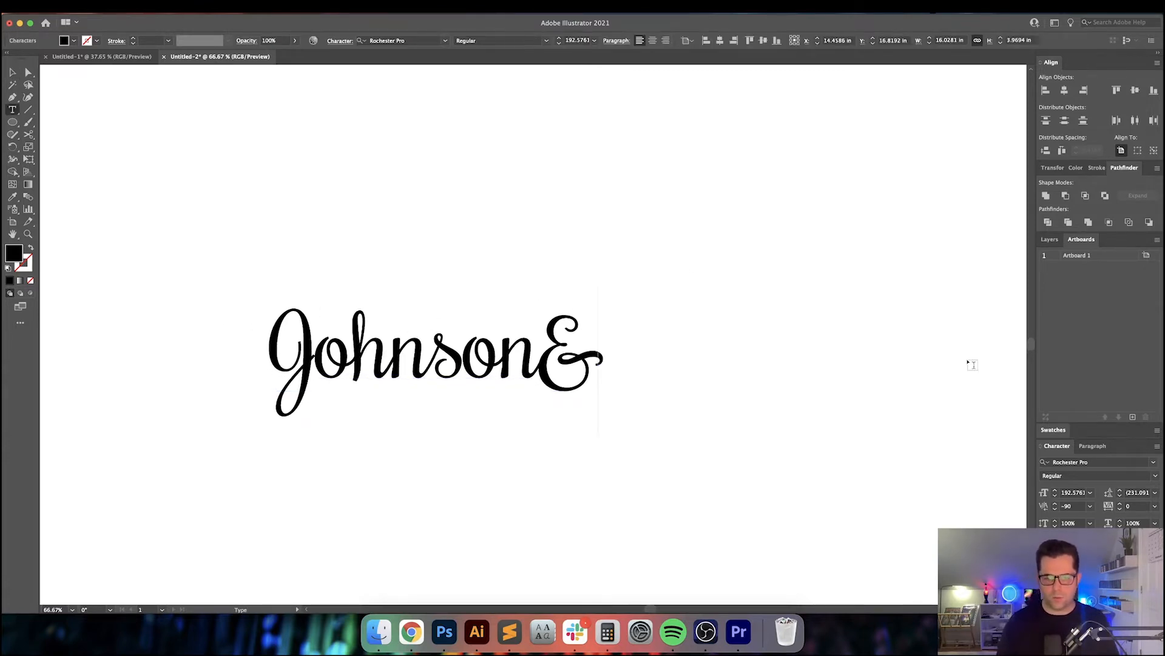
pyautogui.press('Escape')
pyautogui.click(625, 312)
pyautogui.hscroll(-3, 648, 313)
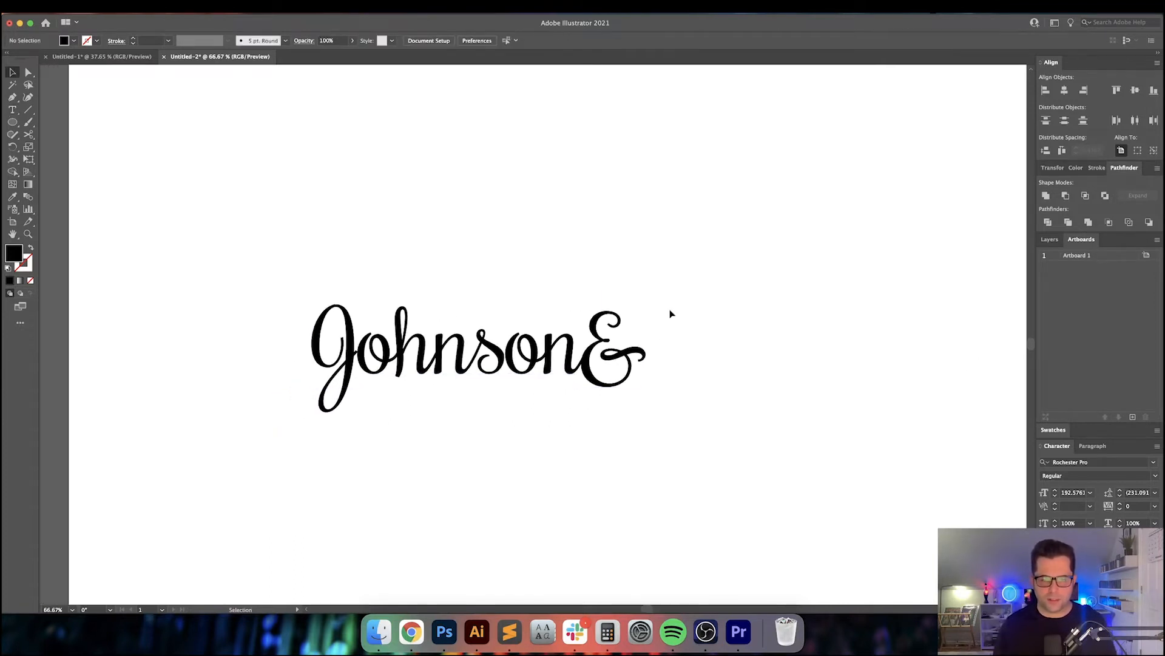
# Step: Copy the word "Johnson" from the script text and paste it as a separate text object below
pyautogui.click(394, 347)
pyautogui.press('t')
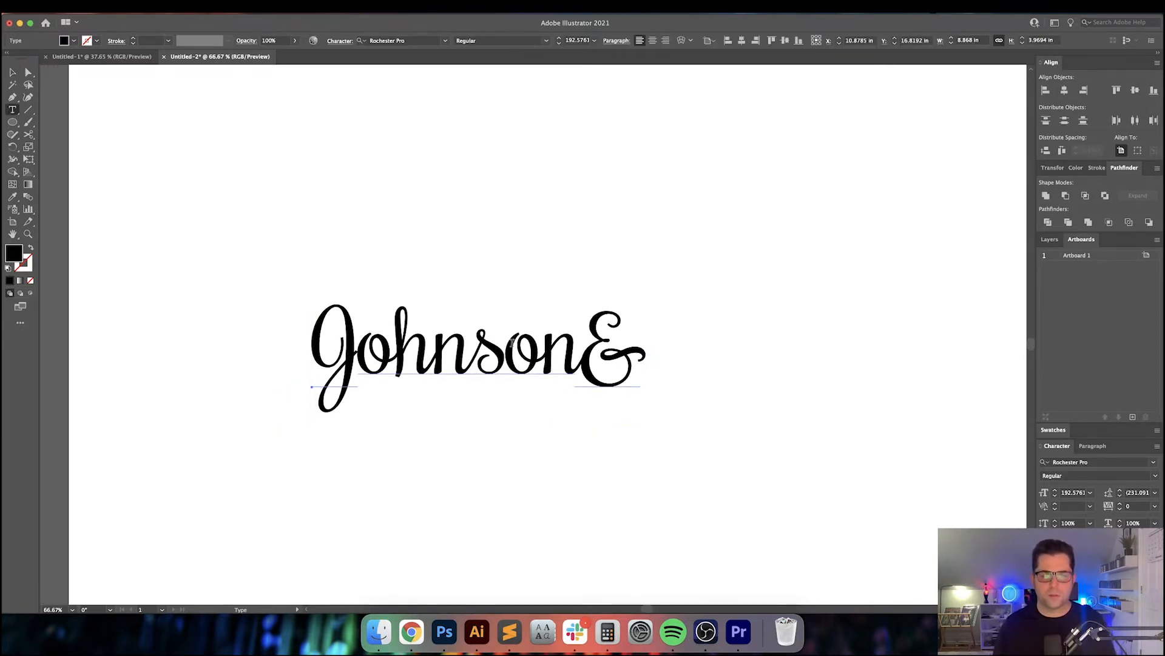
pyautogui.moveTo(574, 343); pyautogui.dragTo(273, 346)
pyautogui.press('super+c')
pyautogui.press('Escape')
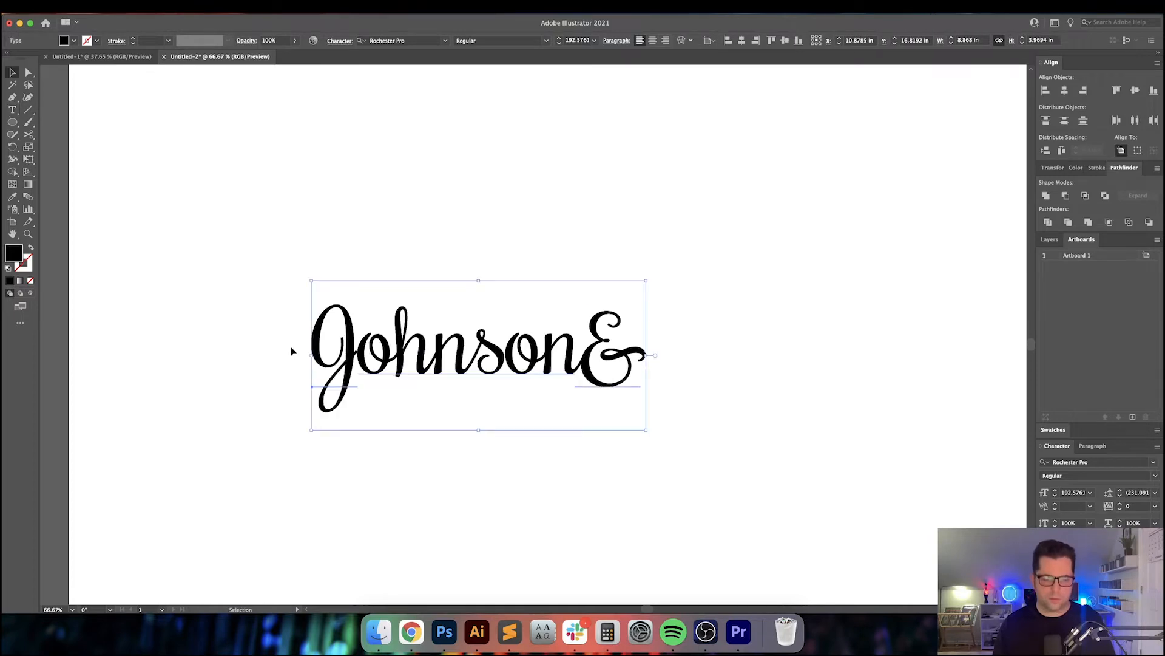
pyautogui.moveTo(518, 409); pyautogui.dragTo(454, 340)
pyautogui.press('super+v')
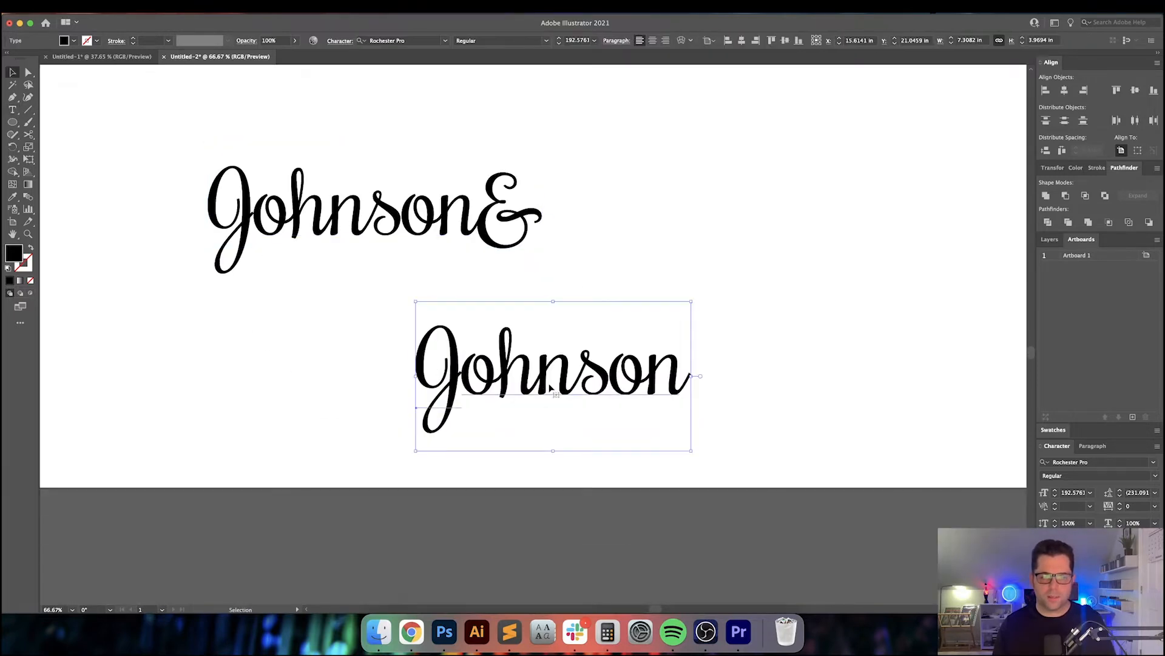
# Step: Convert the "Johnson&" script text to outlines and deselect it
pyautogui.click(367, 383)
pyautogui.scroll(3, 367, 383)
pyautogui.hscroll(-3, 367, 383)
pyautogui.press('t')
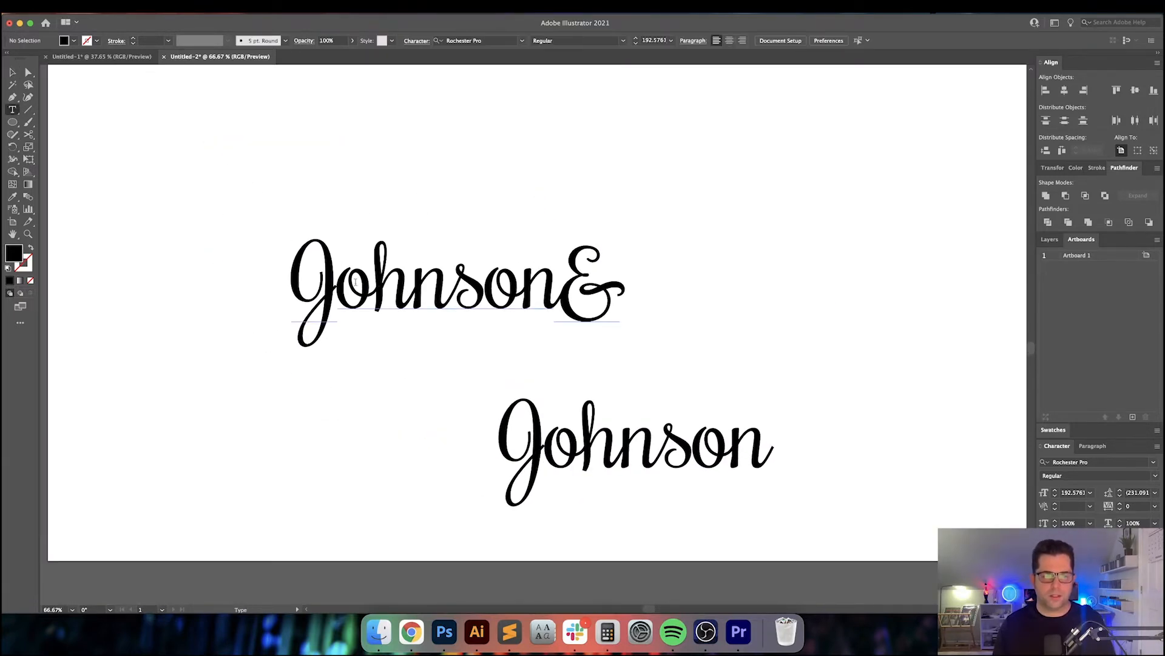
pyautogui.press('v')
pyautogui.click(380, 291)
pyautogui.scroll(1, 476, 280)
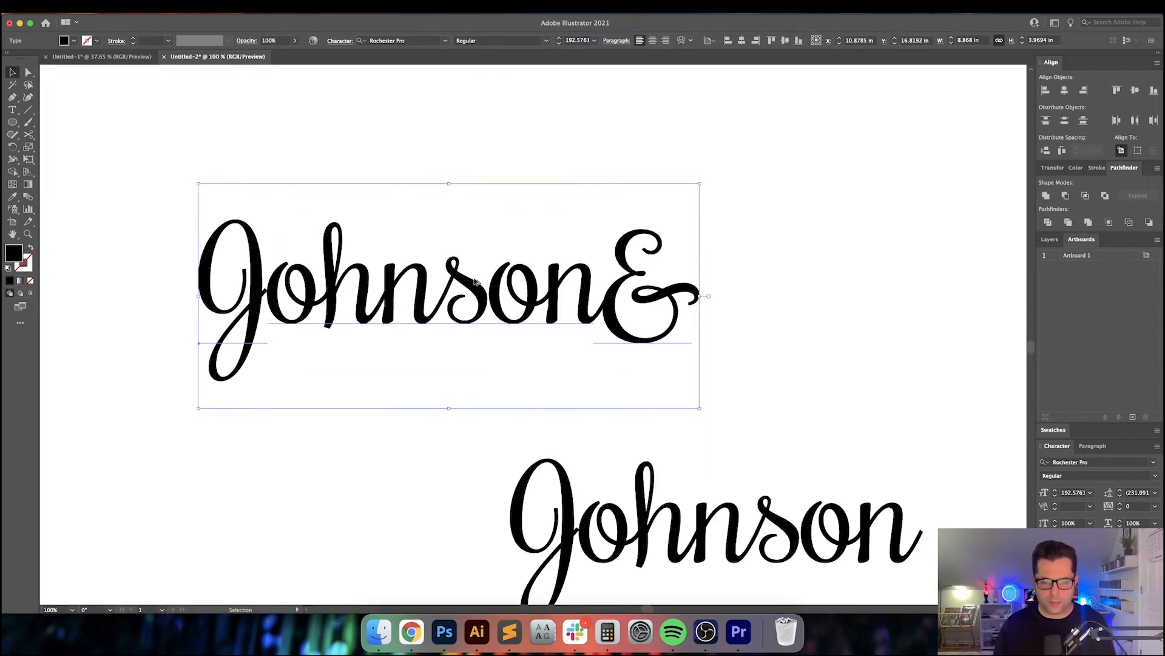
pyautogui.moveTo(441, 266); pyautogui.dragTo(545, 272)
pyautogui.moveTo(686, 268); pyautogui.dragTo(671, 275)
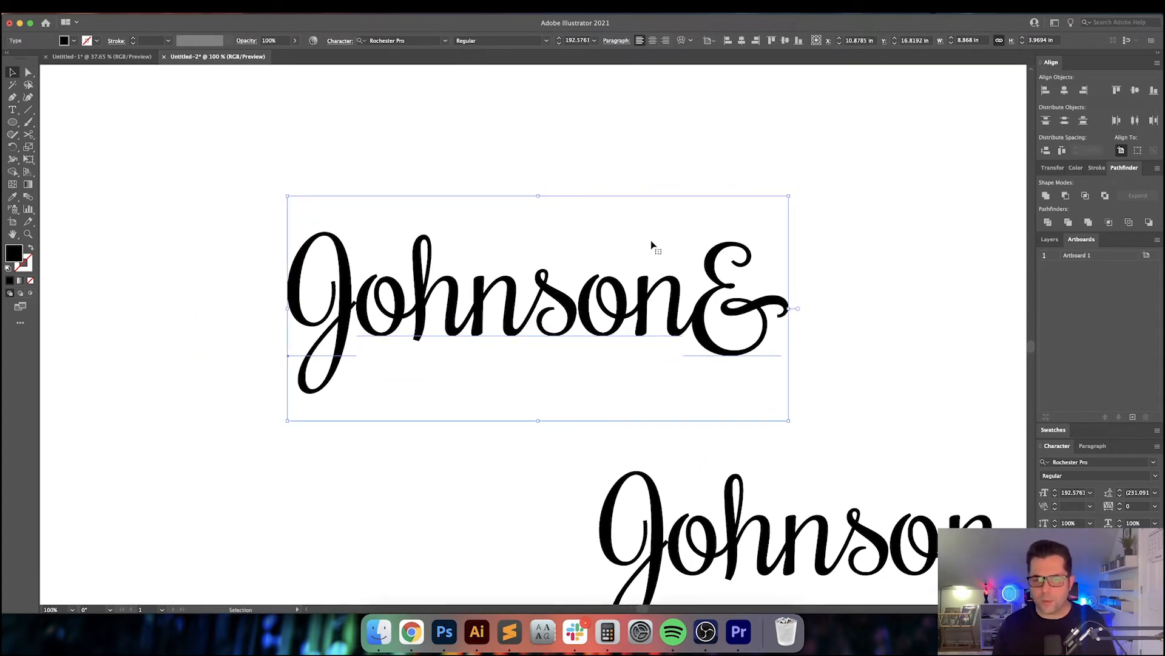
pyautogui.click(660, 180)
pyautogui.moveTo(842, 208); pyautogui.dragTo(811, 210)
pyautogui.click(734, 263)
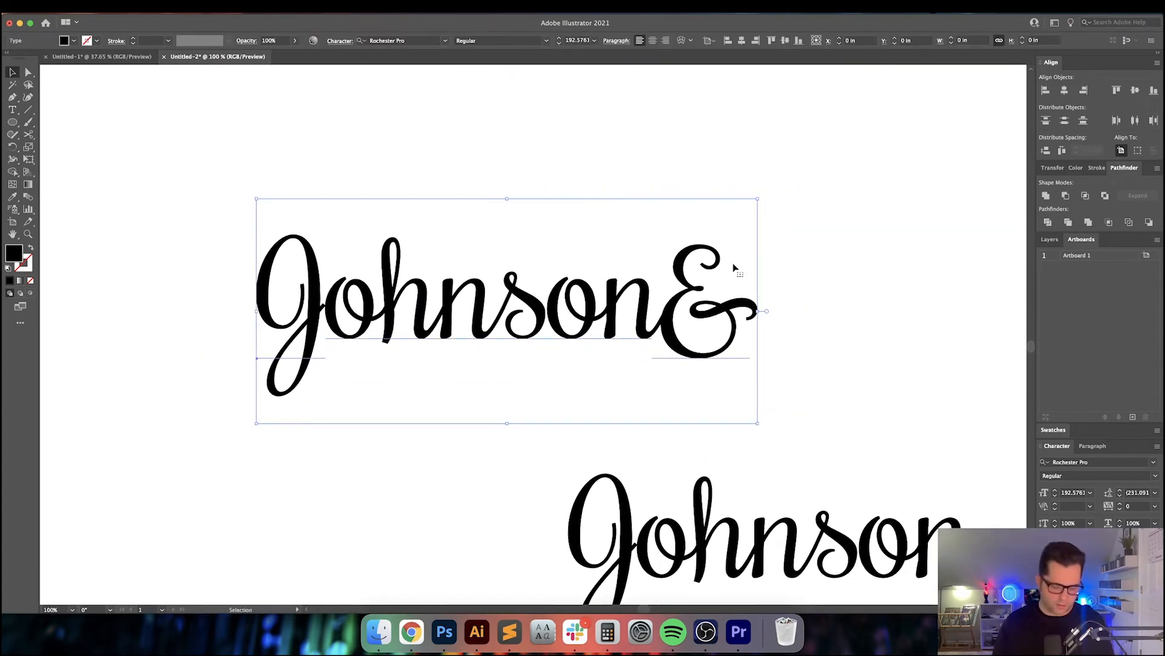
pyautogui.press('super+shift+o')
pyautogui.click(884, 270)
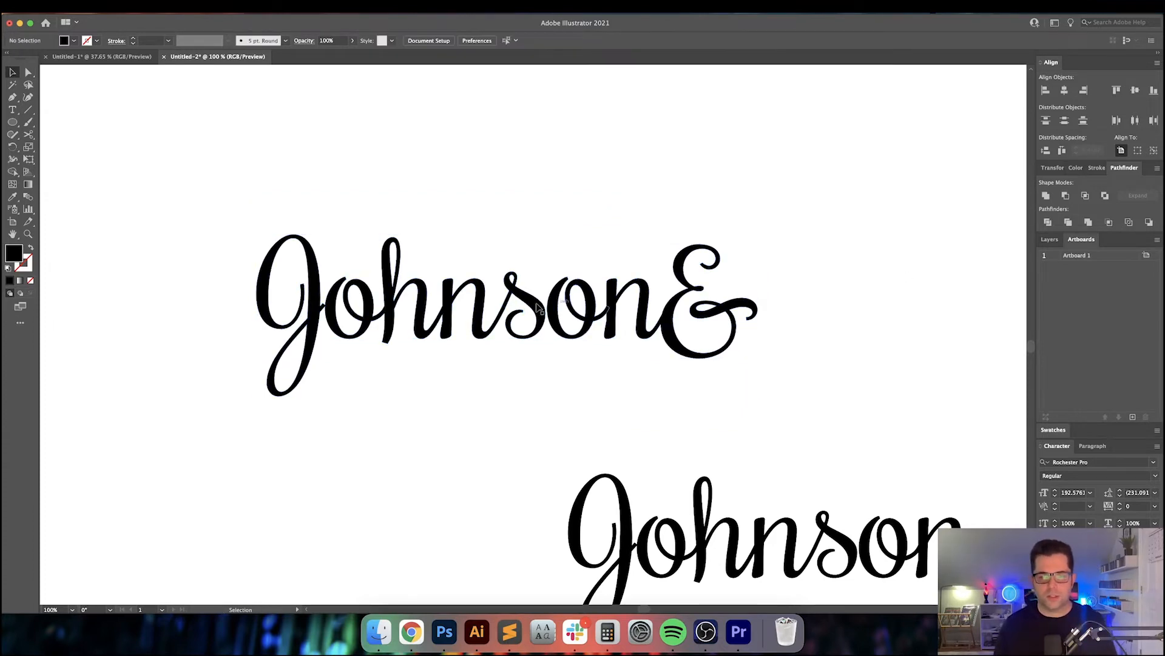
# Step: Extend the corner anchor point of the J's connecting stroke into the adjacent o to close the gap between the letters
pyautogui.scroll(7, 315, 302)
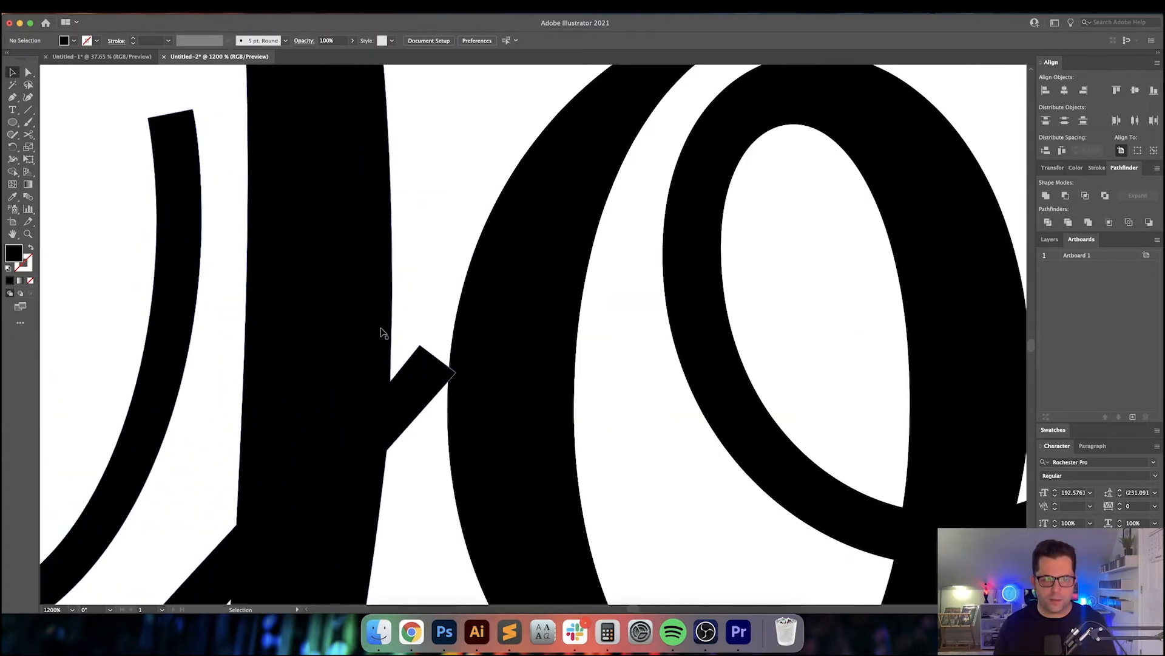
pyautogui.press('a')
pyautogui.moveTo(425, 345); pyautogui.dragTo(422, 346)
pyautogui.scroll(3, 423, 349)
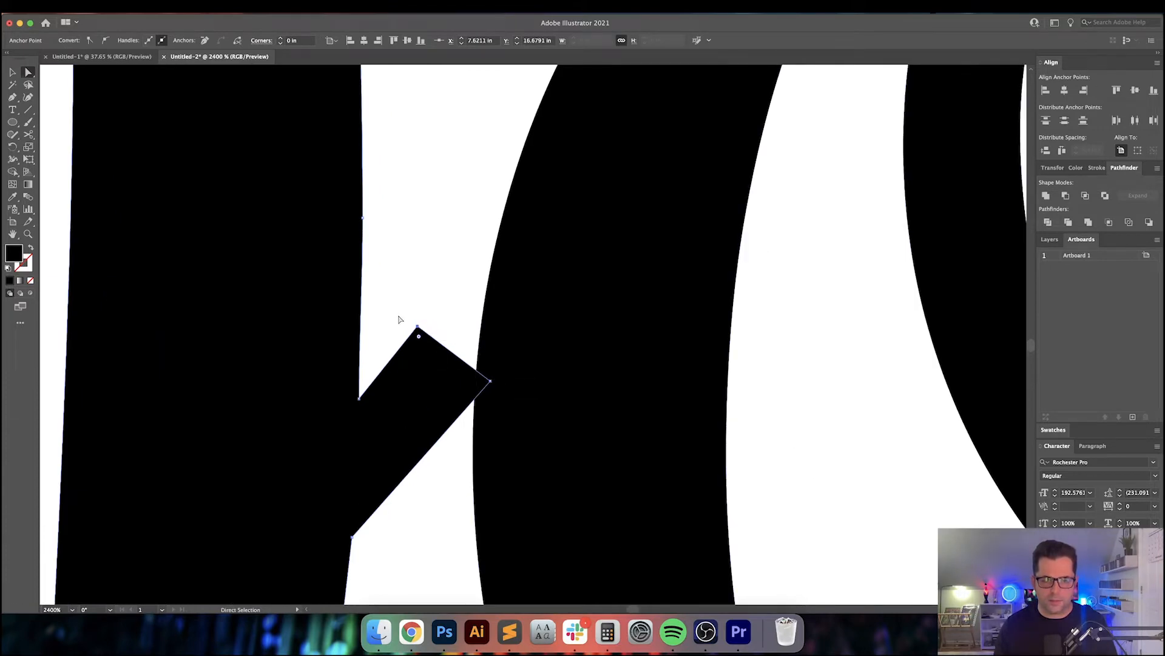
pyautogui.moveTo(418, 329); pyautogui.dragTo(514, 228)
pyautogui.click(445, 237)
pyautogui.press('v')
pyautogui.scroll(-7, 445, 236)
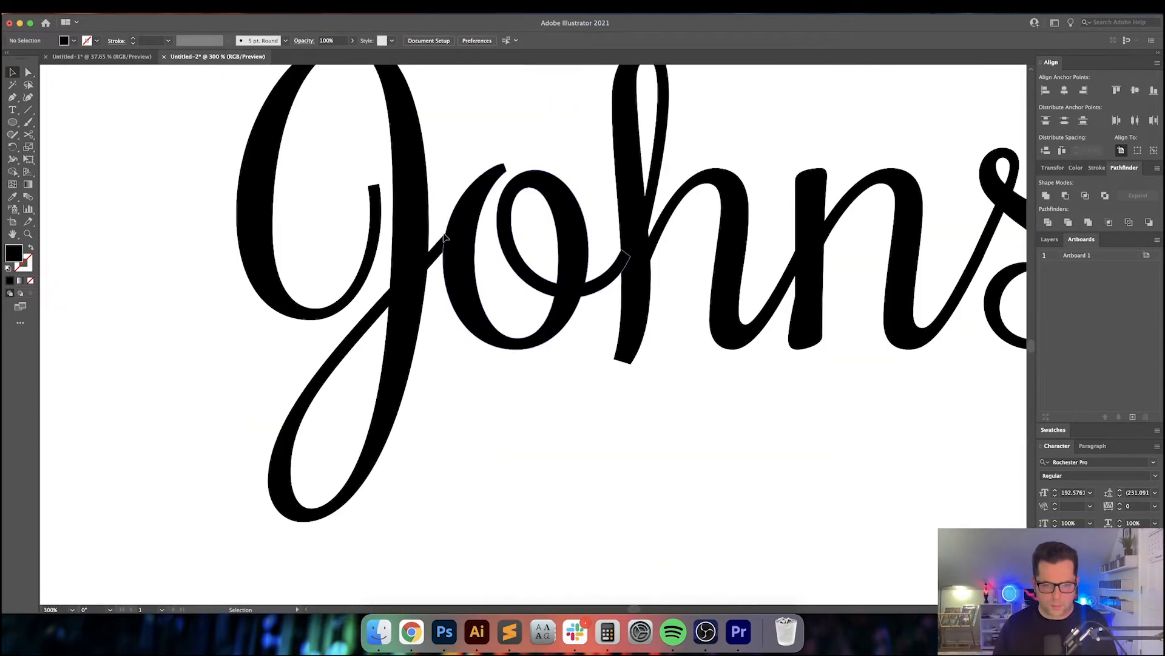
pyautogui.scroll(-1, 482, 358)
pyautogui.scroll(-2, 480, 360)
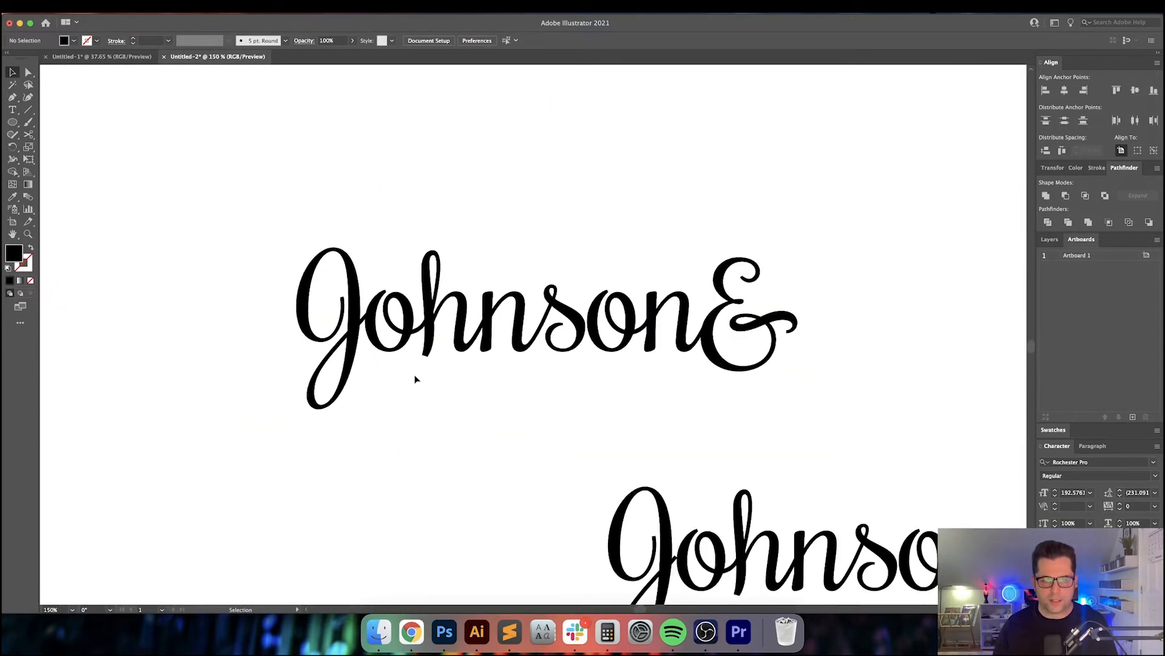
pyautogui.hscroll(2, 443, 411)
pyautogui.scroll(1, 443, 411)
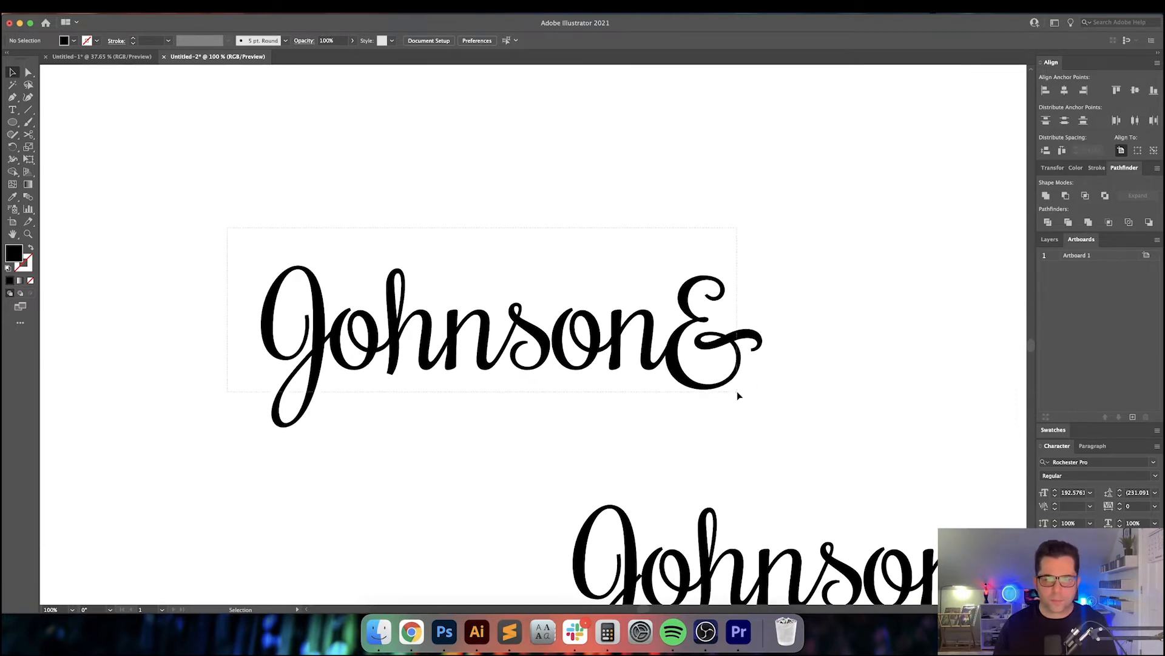
# Step: Merge the outlined letters of "Johnson&" into one shape with Pathfinder Unite
pyautogui.moveTo(738, 394); pyautogui.dragTo(788, 408)
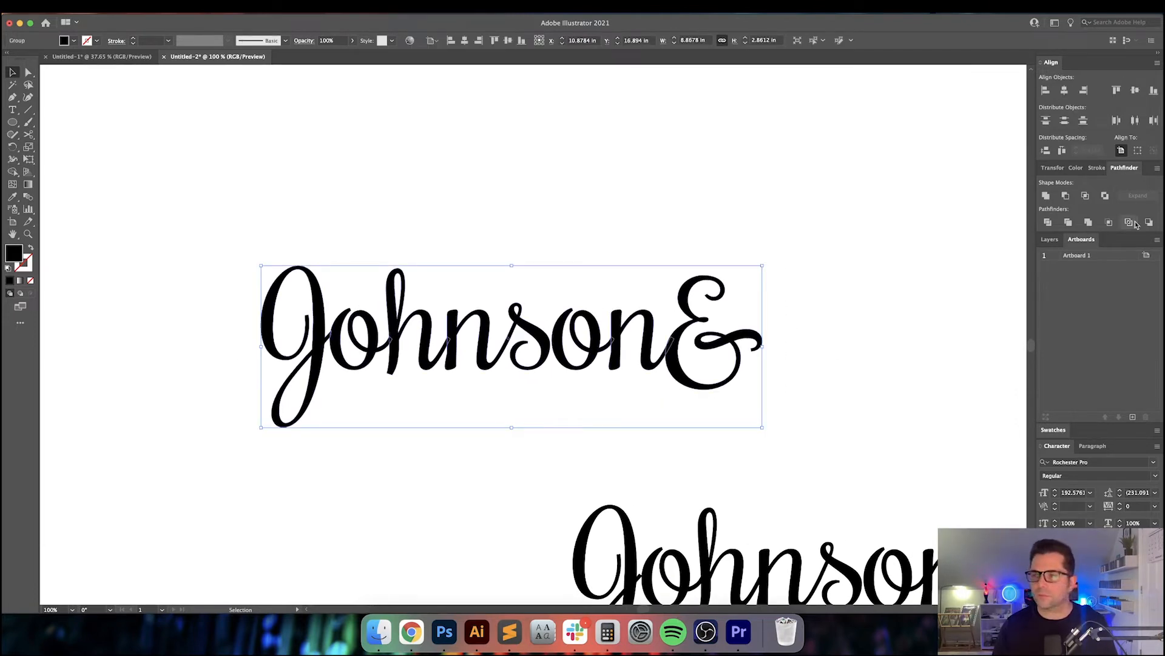
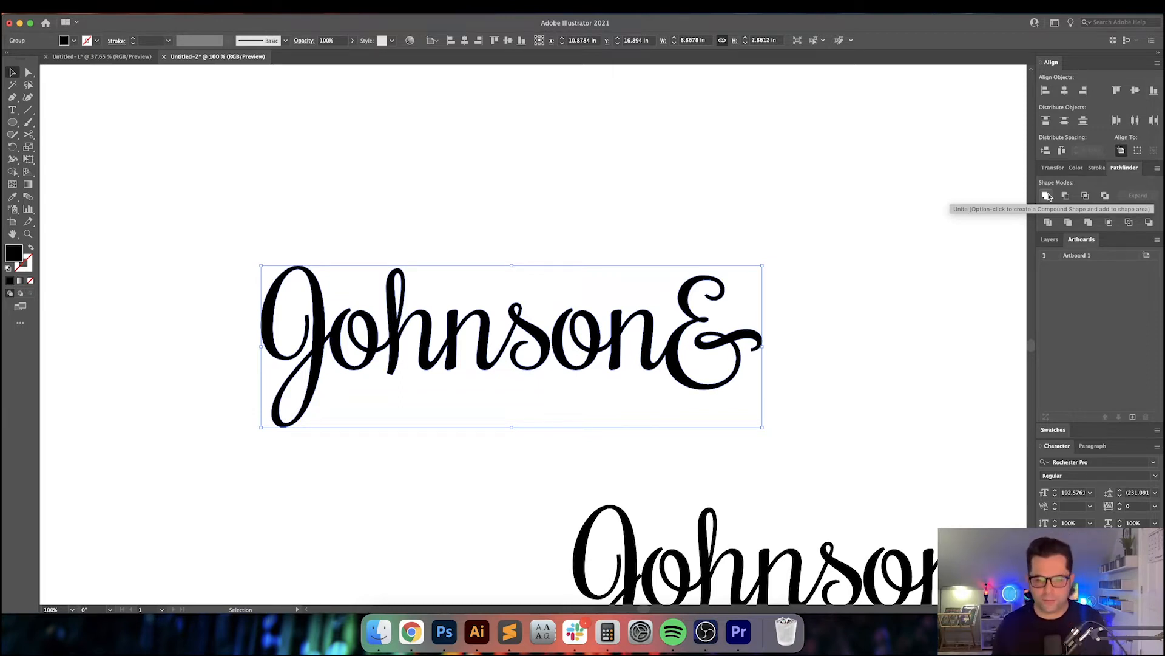
pyautogui.click(920, 259)
pyautogui.moveTo(910, 287); pyautogui.dragTo(856, 264)
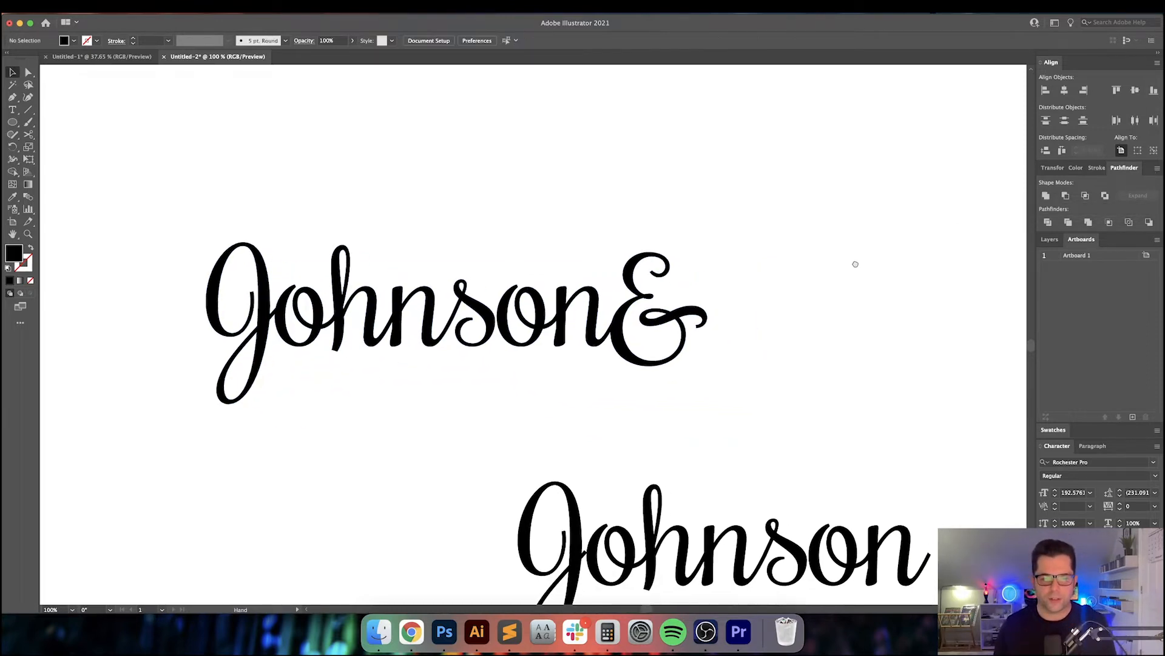
pyautogui.moveTo(404, 316); pyautogui.dragTo(383, 315)
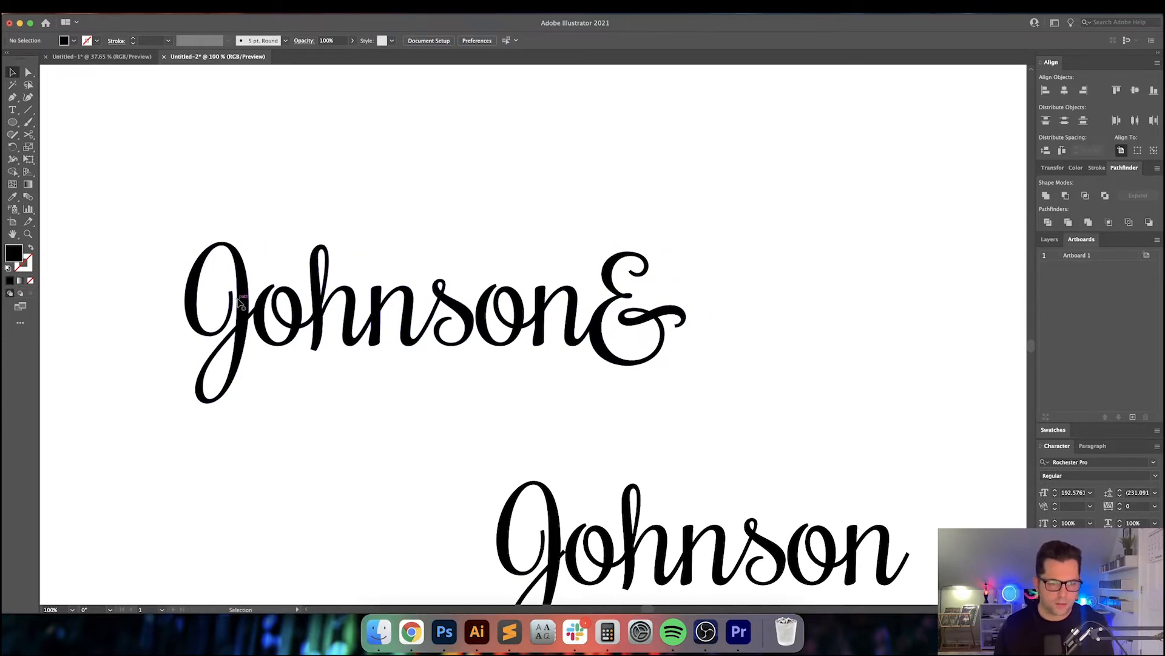
# Step: Duplicate the outlined "Johnson&" alongside the original so the copy's J overlaps the first ampersand's tail
pyautogui.moveTo(241, 304); pyautogui.dragTo(733, 315)
pyautogui.click(780, 221)
pyautogui.moveTo(780, 221); pyautogui.dragTo(660, 216)
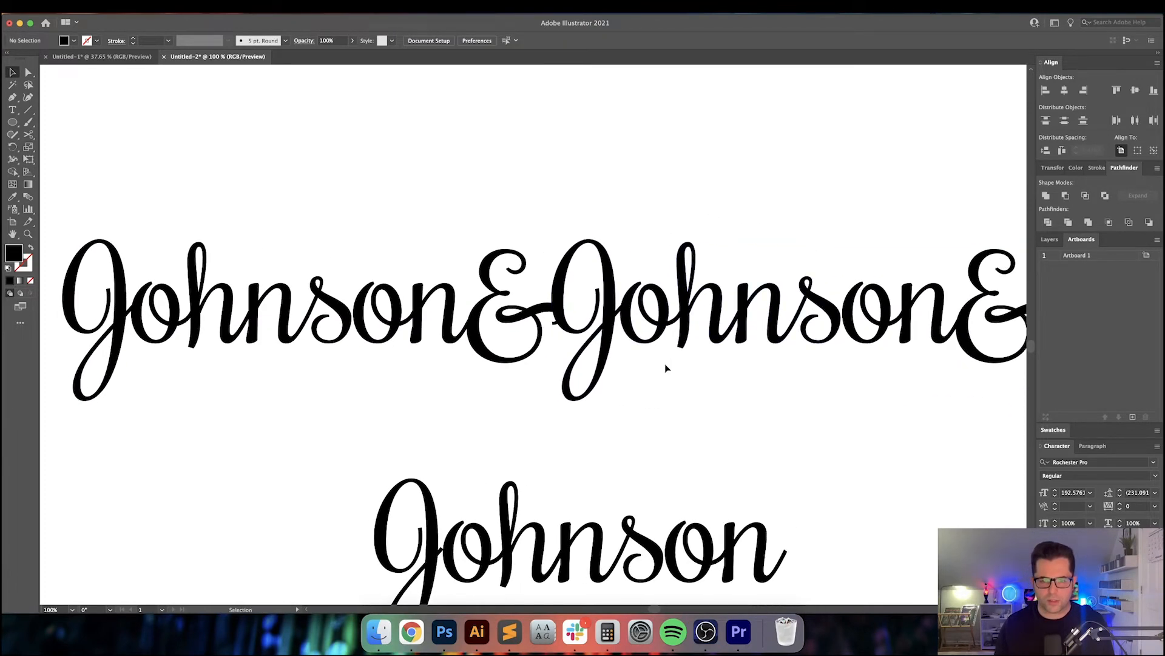
pyautogui.moveTo(612, 279); pyautogui.dragTo(582, 259)
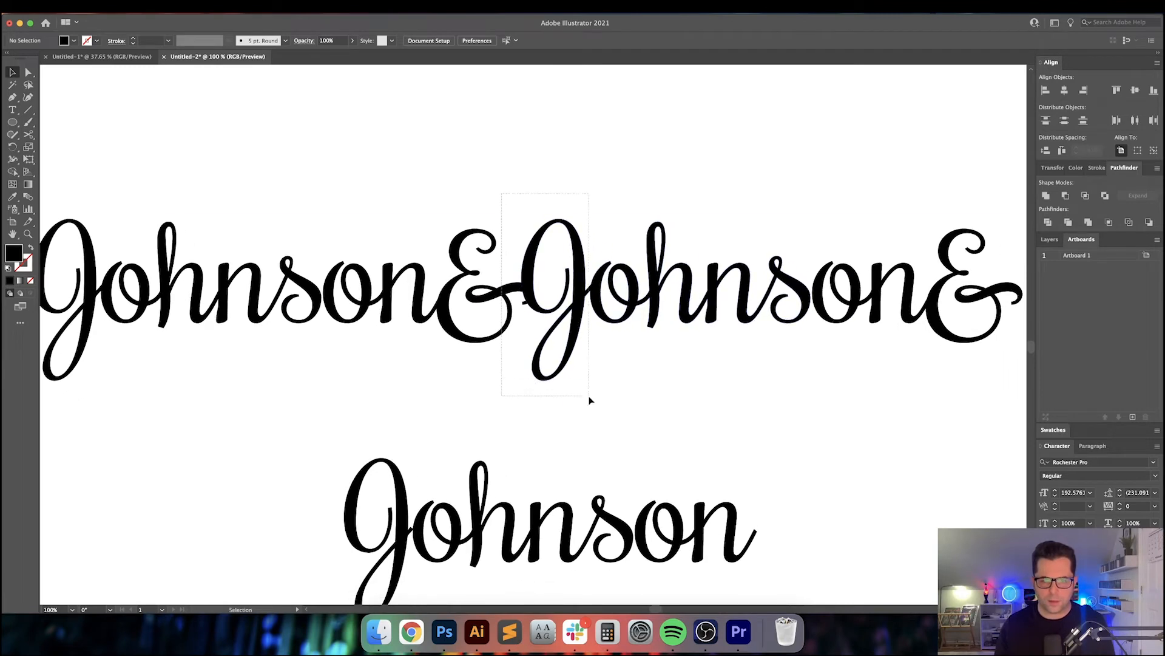
# Step: Unite the two "Johnson&" shapes and delete the piece of ampersand tail sticking out beneath the J's curve
pyautogui.click(548, 278)
pyautogui.press('super+equal')
pyautogui.press('super+equal')
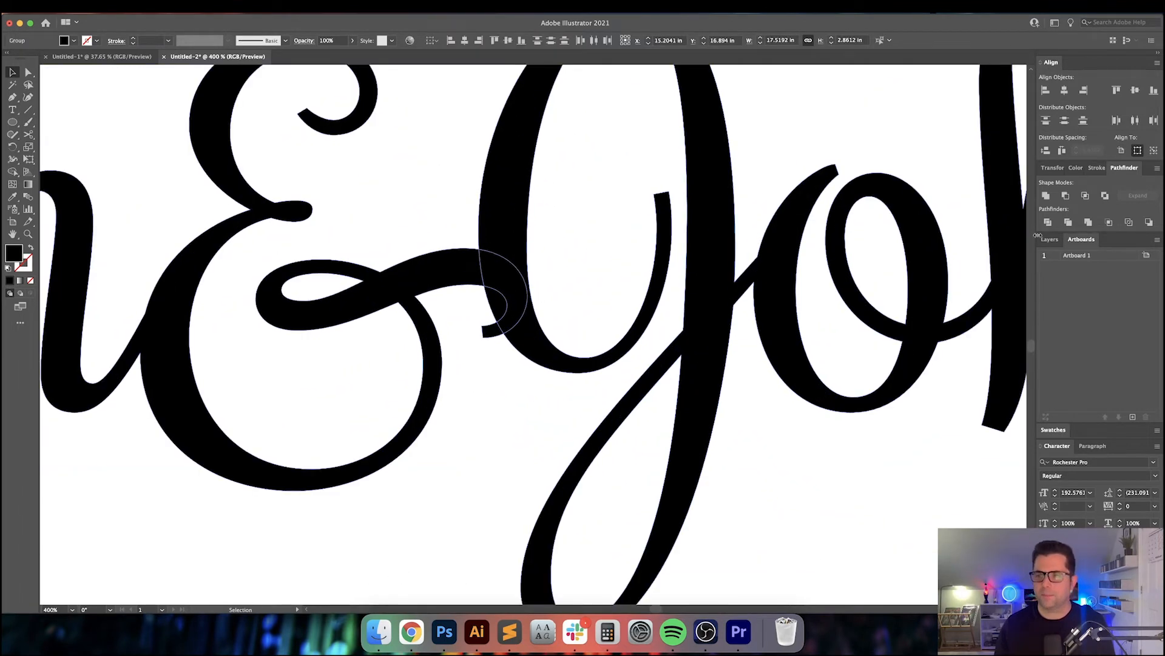
pyautogui.click(527, 401)
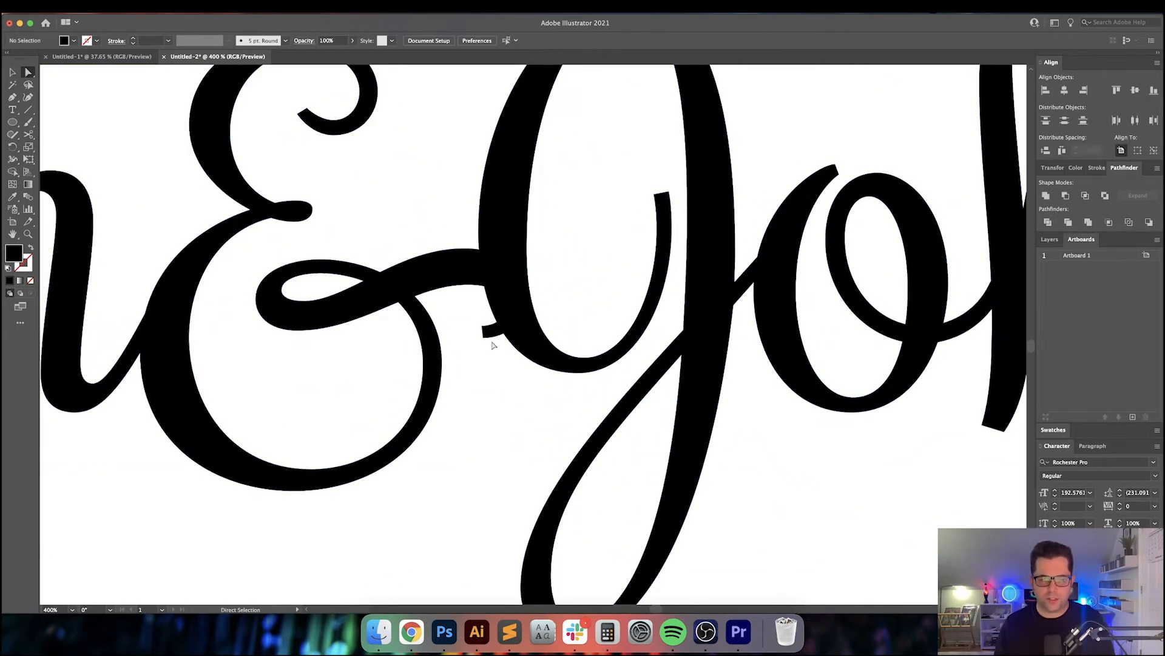
pyautogui.press('super+minus')
pyautogui.press('super+minus')
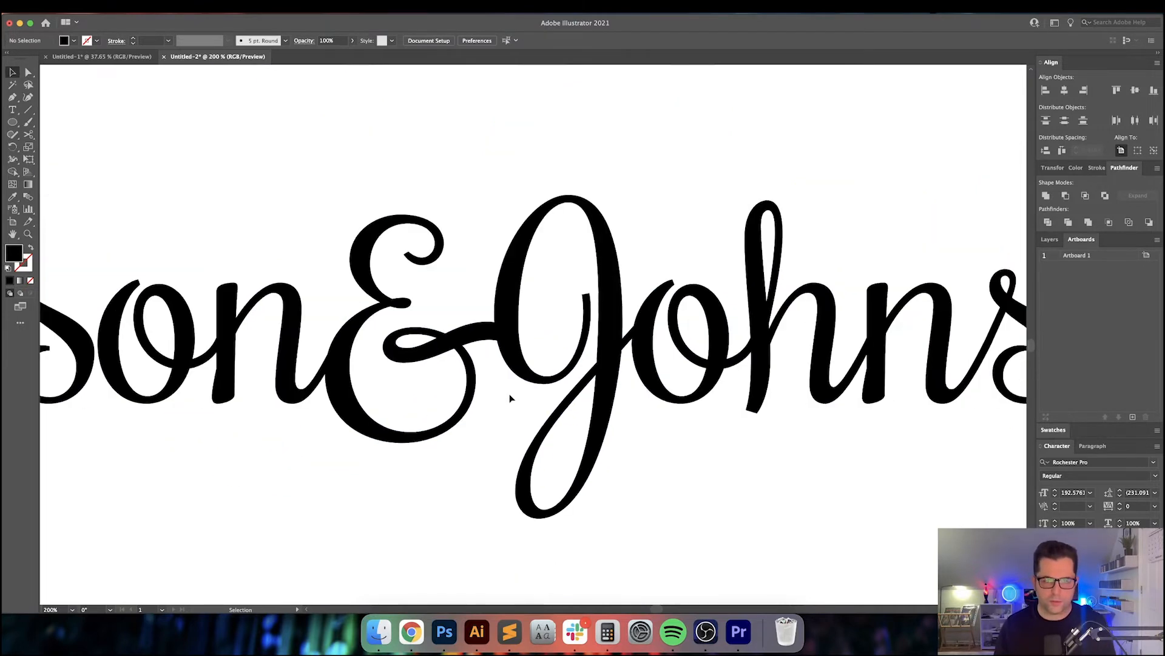
pyautogui.press('super+minus')
pyautogui.press('super+minus')
pyautogui.press('super+minus')
pyautogui.press('super+minus')
pyautogui.scroll(-1, 510, 304)
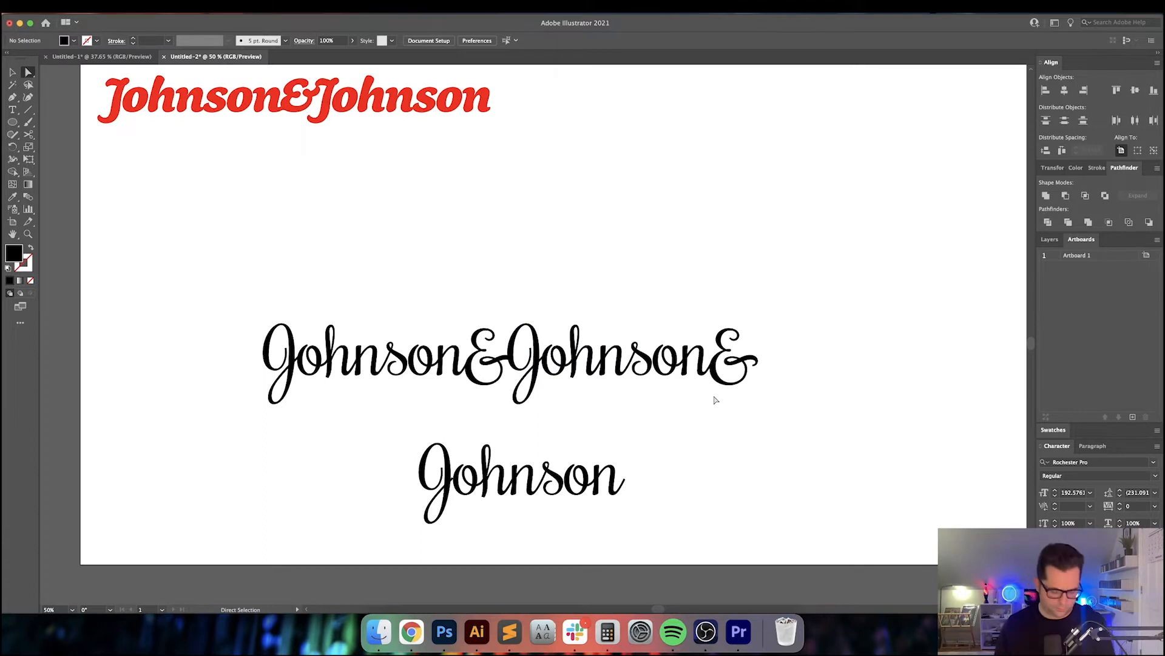
# Step: Undo the tail removal, the merge and the duplication of the "Johnson&" lettering
pyautogui.moveTo(758, 388); pyautogui.dragTo(729, 318)
pyautogui.click(770, 362)
pyautogui.press('super+z')
pyautogui.press('super+z')
pyautogui.press('super+z')
pyautogui.press('super+z')
pyautogui.press('super+z')
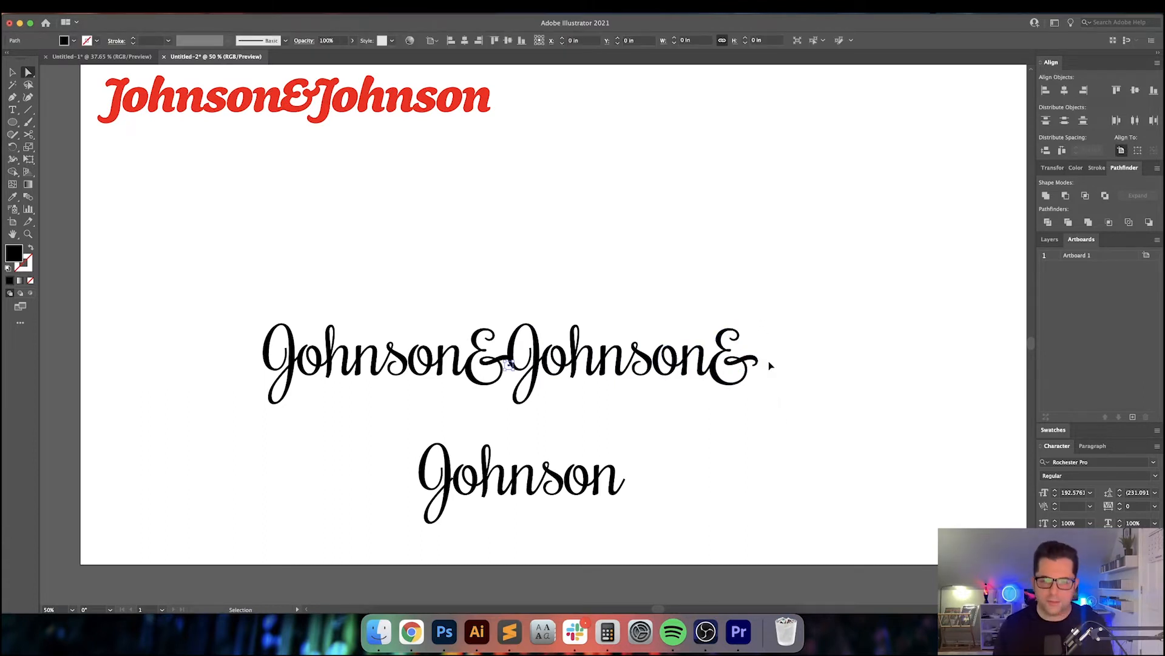
pyautogui.click(624, 334)
pyautogui.moveTo(612, 342); pyautogui.dragTo(660, 344)
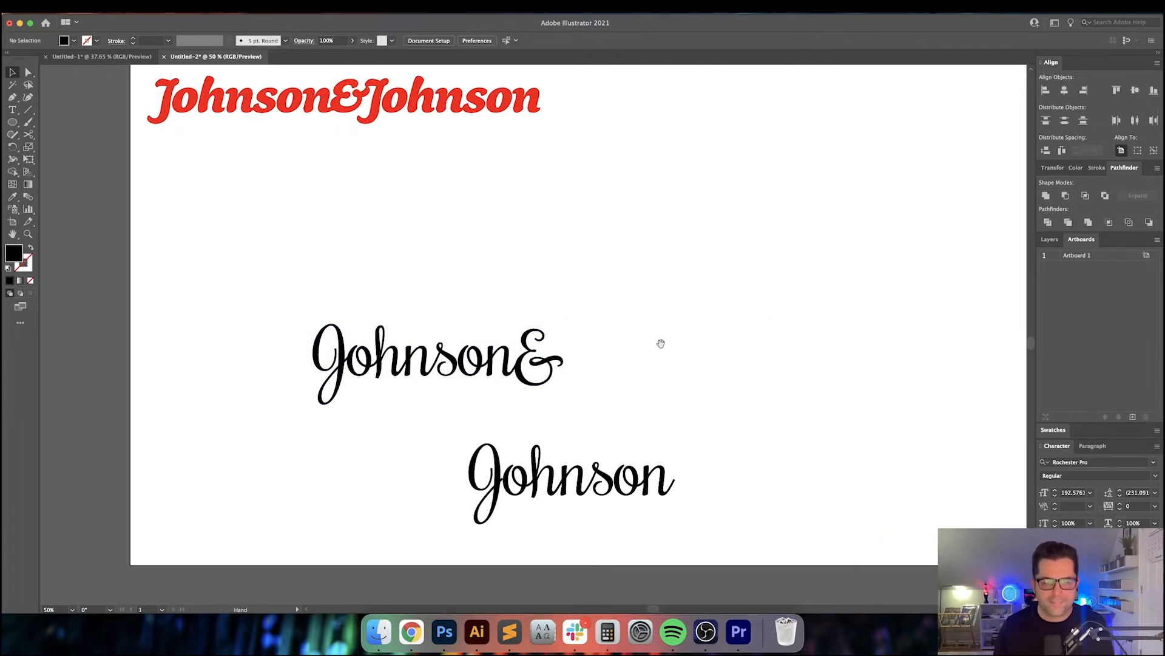
# Step: Move the separate "Johnson" text up beside the ampersand of "Johnson&" and convert it to outlines
pyautogui.click(549, 488)
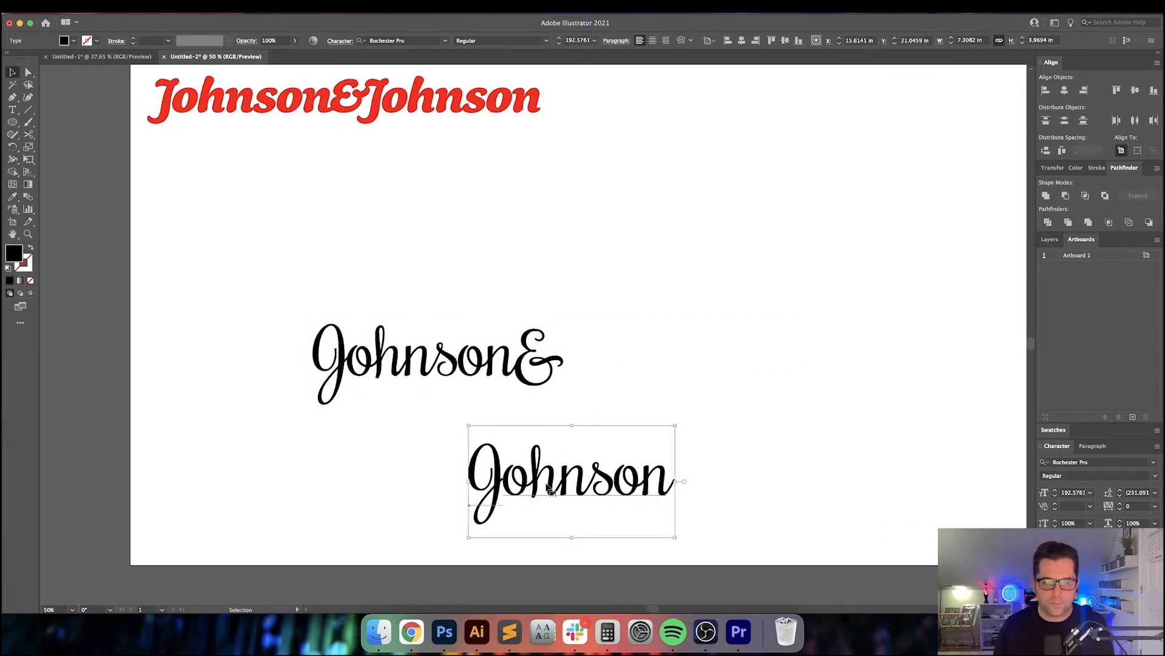
pyautogui.moveTo(549, 488); pyautogui.dragTo(690, 372)
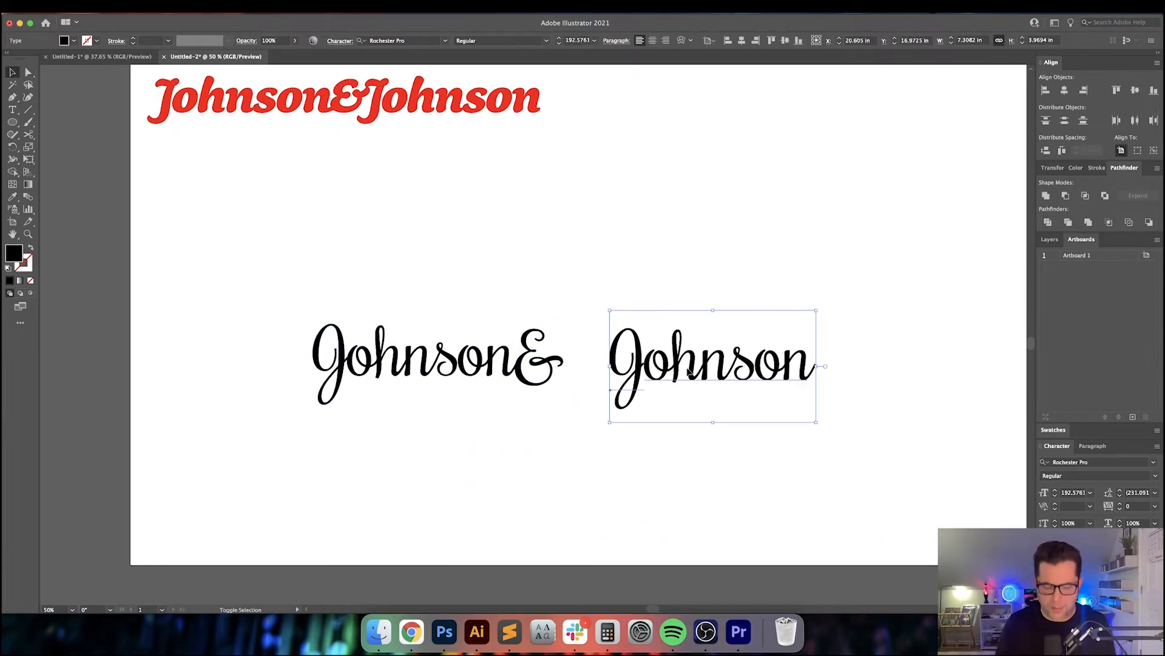
pyautogui.press('super+shift+o')
pyautogui.click(651, 392)
pyautogui.scroll(4, 650, 392)
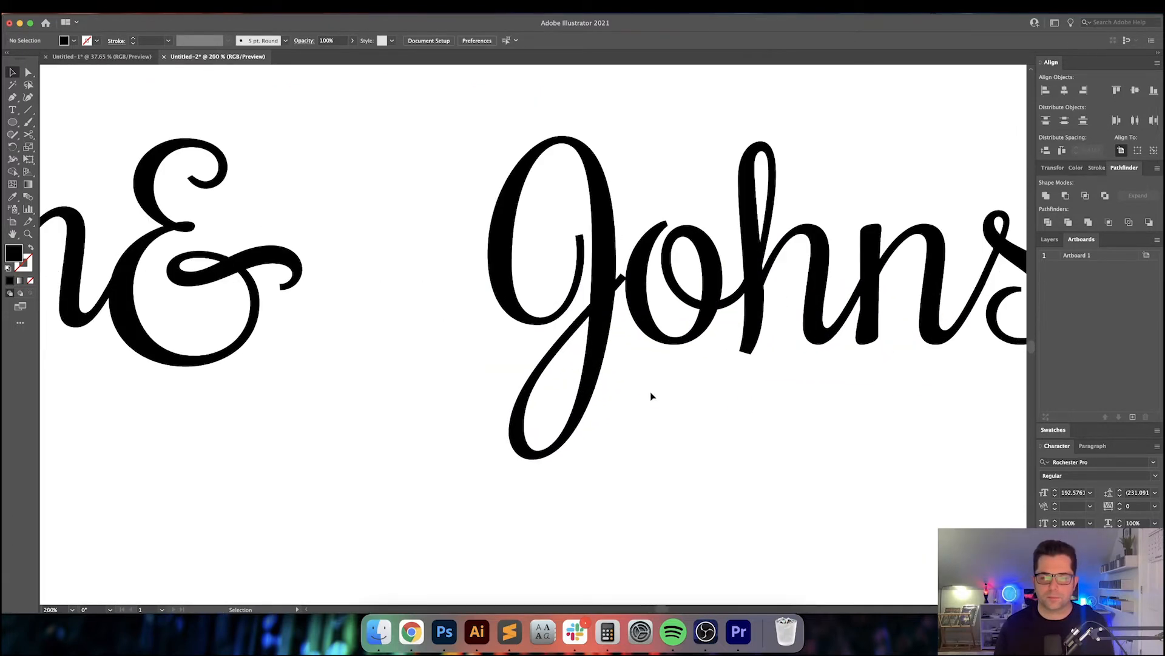
# Step: Extend the end corner of the J's connecting stroke into the o of the second "Johnson"
pyautogui.scroll(4, 606, 346)
pyautogui.scroll(6, 567, 261)
pyautogui.press('a')
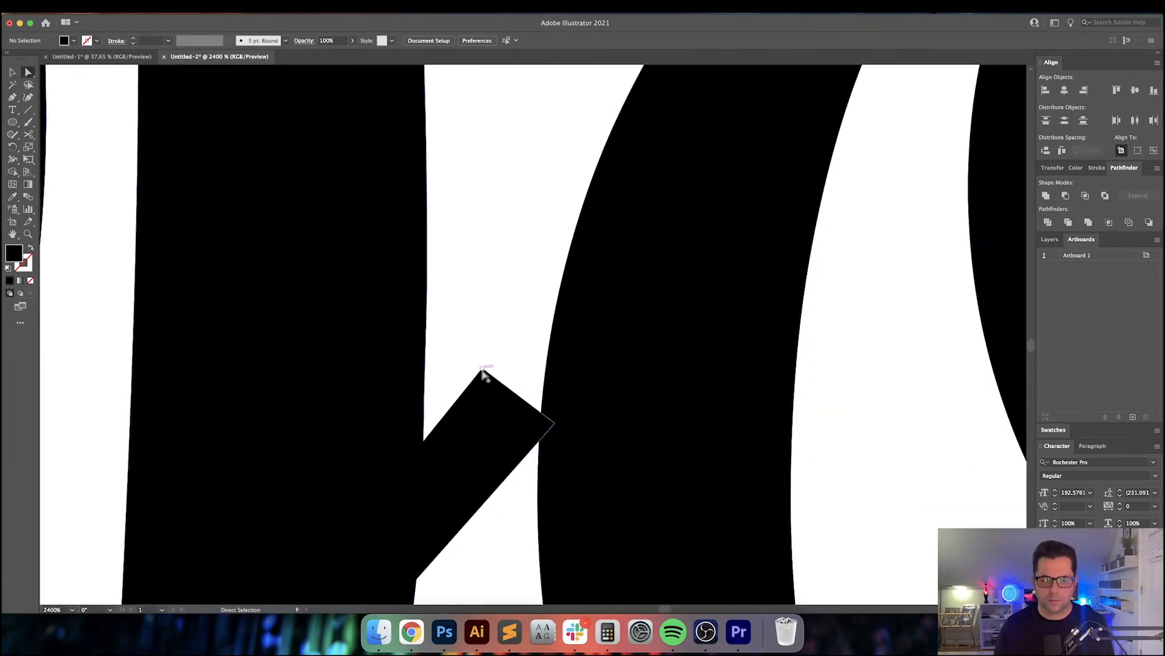
pyautogui.moveTo(483, 375); pyautogui.dragTo(580, 264)
pyautogui.click(502, 326)
pyautogui.scroll(-4, 504, 339)
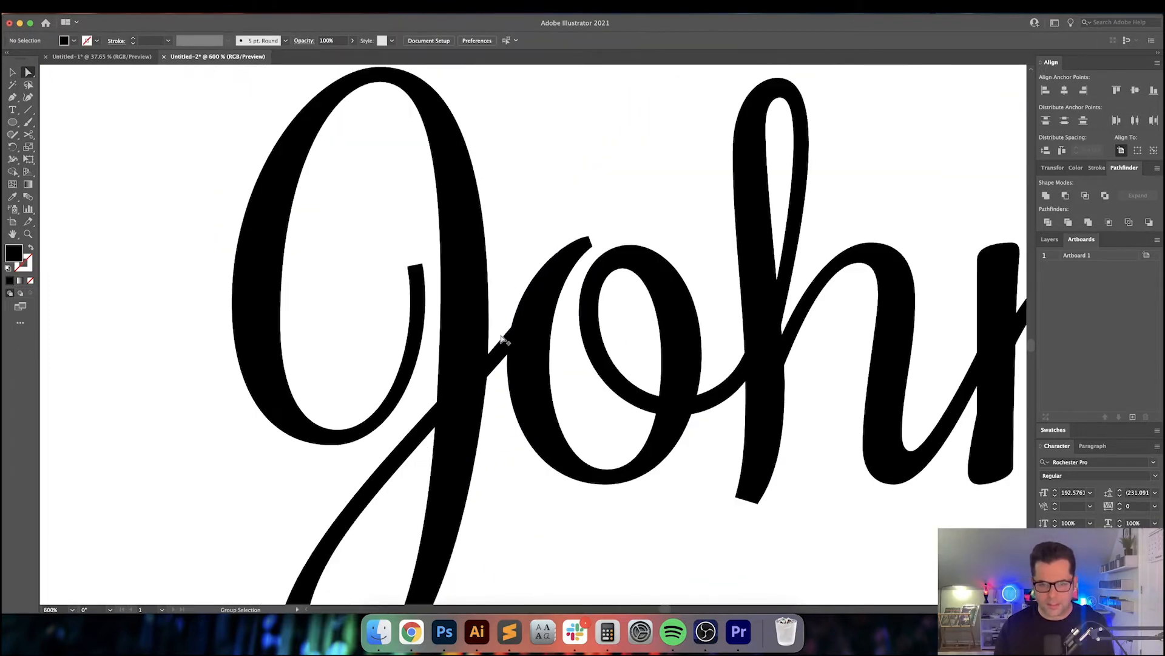
# Step: Align the top of the second "Johnson" with the top of "Johnson&", using "Johnson&" as the key object
pyautogui.scroll(-6, 504, 340)
pyautogui.press('v')
pyautogui.moveTo(645, 426); pyautogui.dragTo(793, 442)
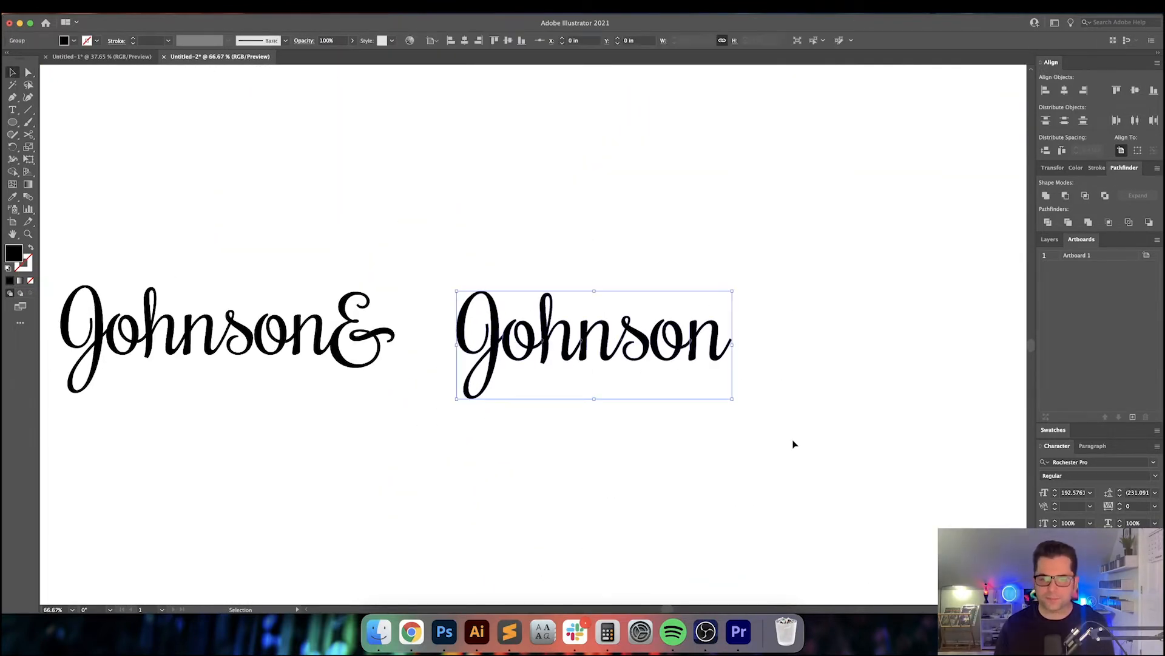
pyautogui.hscroll(-5, 969, 221)
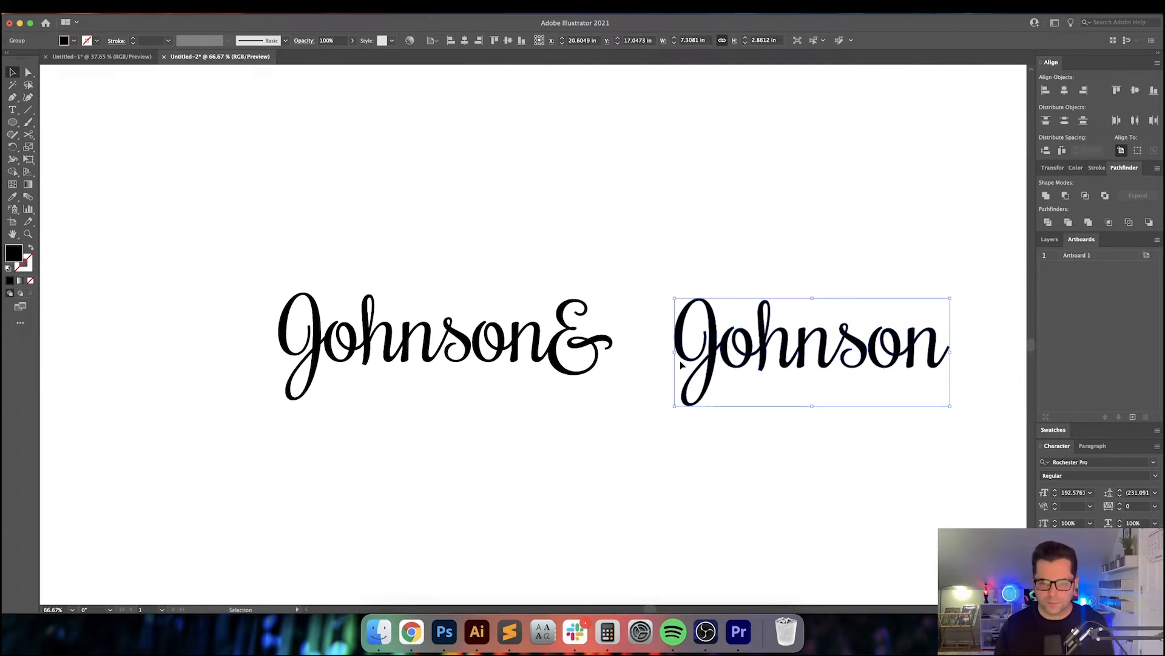
pyautogui.keyDown('shift'); pyautogui.click(327, 324); pyautogui.keyUp('shift')
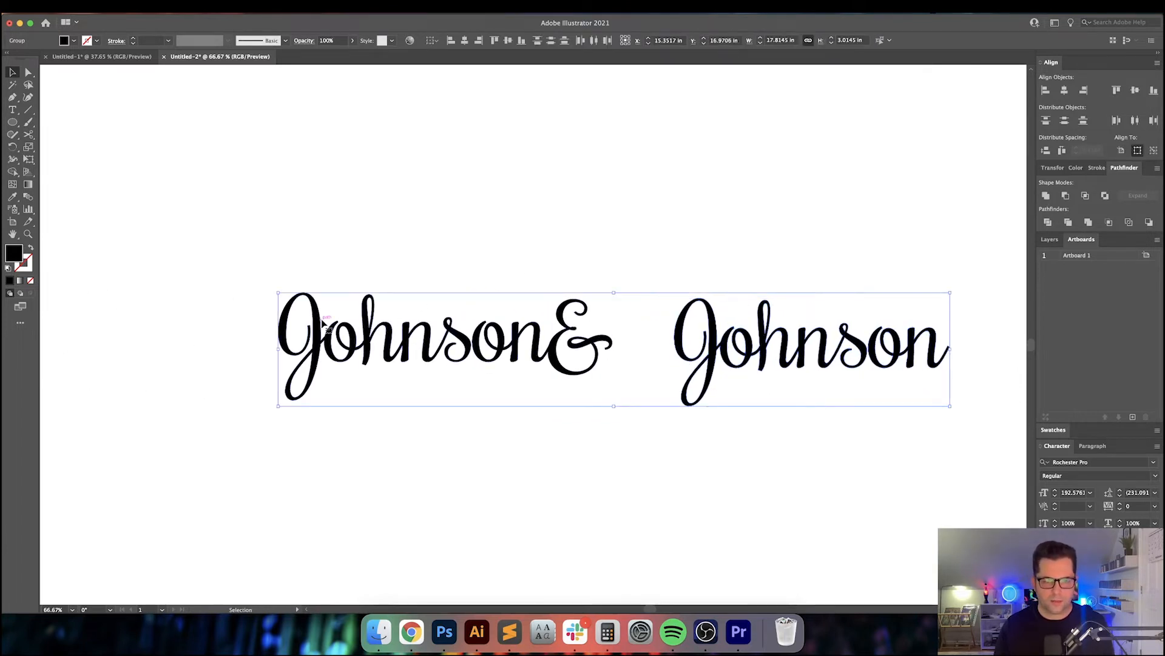
pyautogui.click(326, 325)
pyautogui.click(493, 40)
pyautogui.click(597, 133)
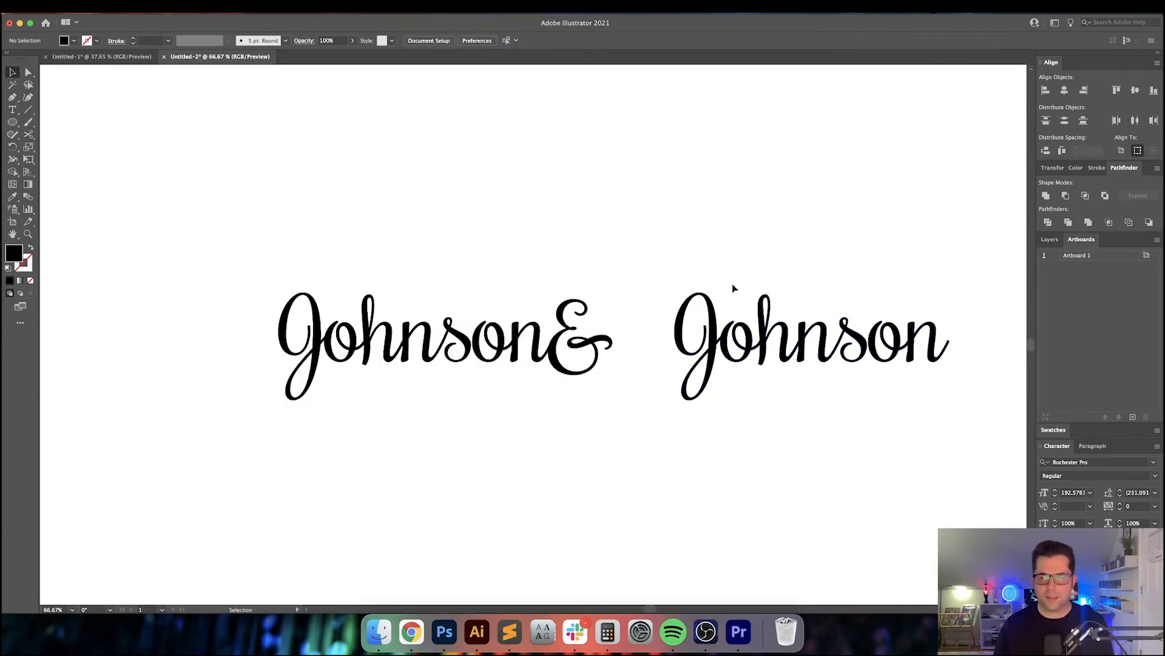
# Step: Move the second "Johnson" against "Johnson&" so that its J's curve overlaps the ampersand's tail
pyautogui.click(702, 326)
pyautogui.moveTo(711, 350); pyautogui.dragTo(638, 354)
pyautogui.scroll(10, 613, 352)
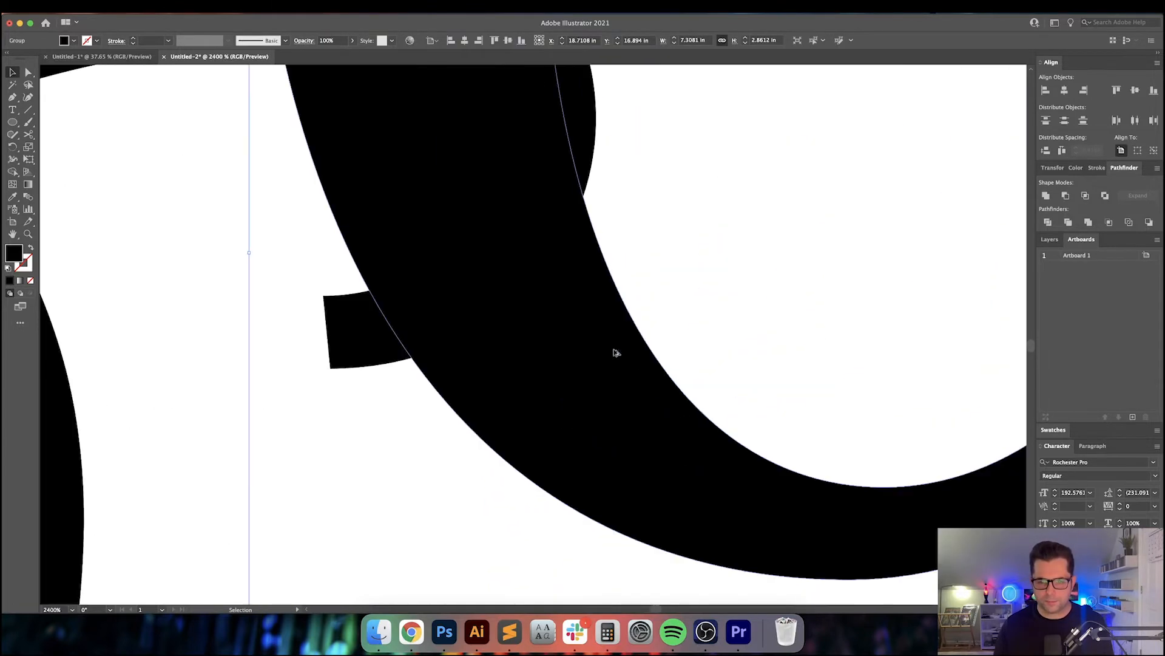
pyautogui.scroll(-4, 545, 338)
pyautogui.moveTo(545, 338)
pyautogui.mouseDown()
pyautogui.moveTo(547, 353)
pyautogui.moveTo(540, 340)
pyautogui.moveTo(563, 328)
pyautogui.mouseUp()
pyautogui.click(511, 420)
# Step: Divide the overlapping lettering and delete the piece of ampersand tail sticking out beneath the J's curve
pyautogui.scroll(-1, 523, 377)
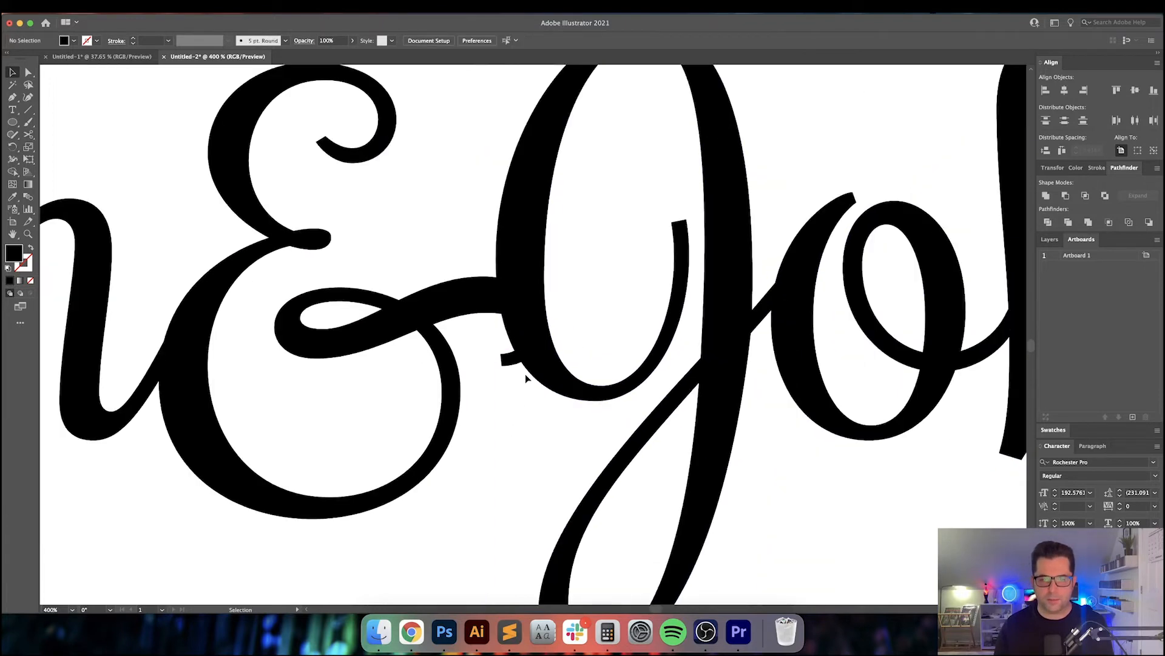
pyautogui.scroll(-3, 526, 374)
pyautogui.moveTo(486, 221); pyautogui.dragTo(628, 481)
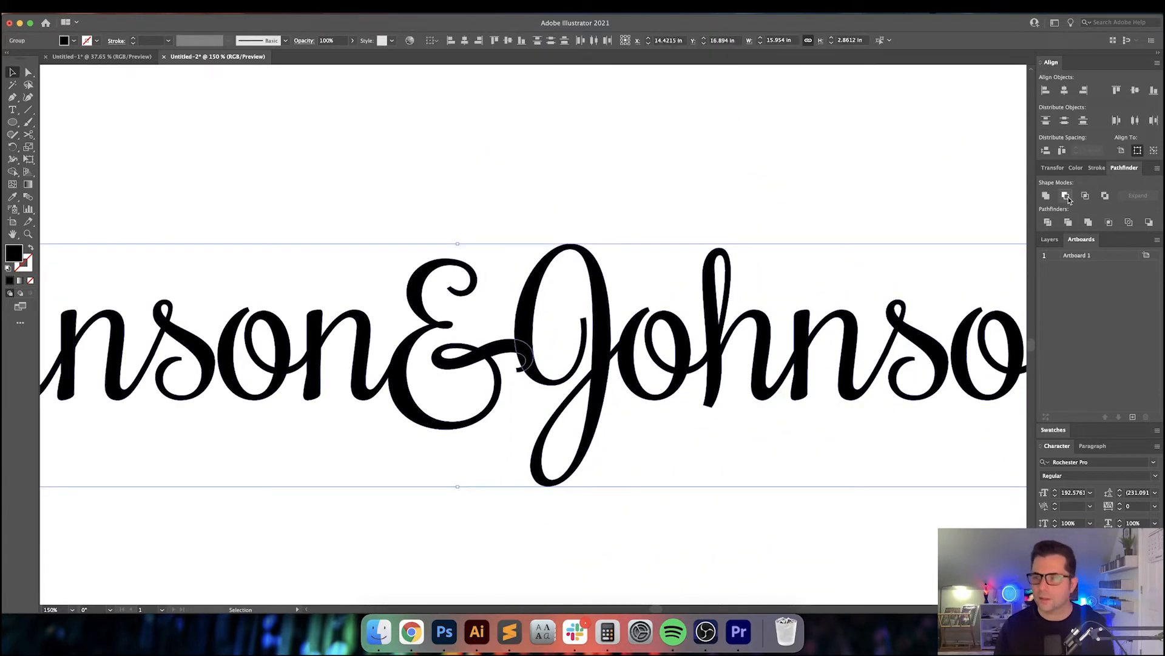
pyautogui.click(1049, 223)
pyautogui.click(700, 191)
pyautogui.press('a')
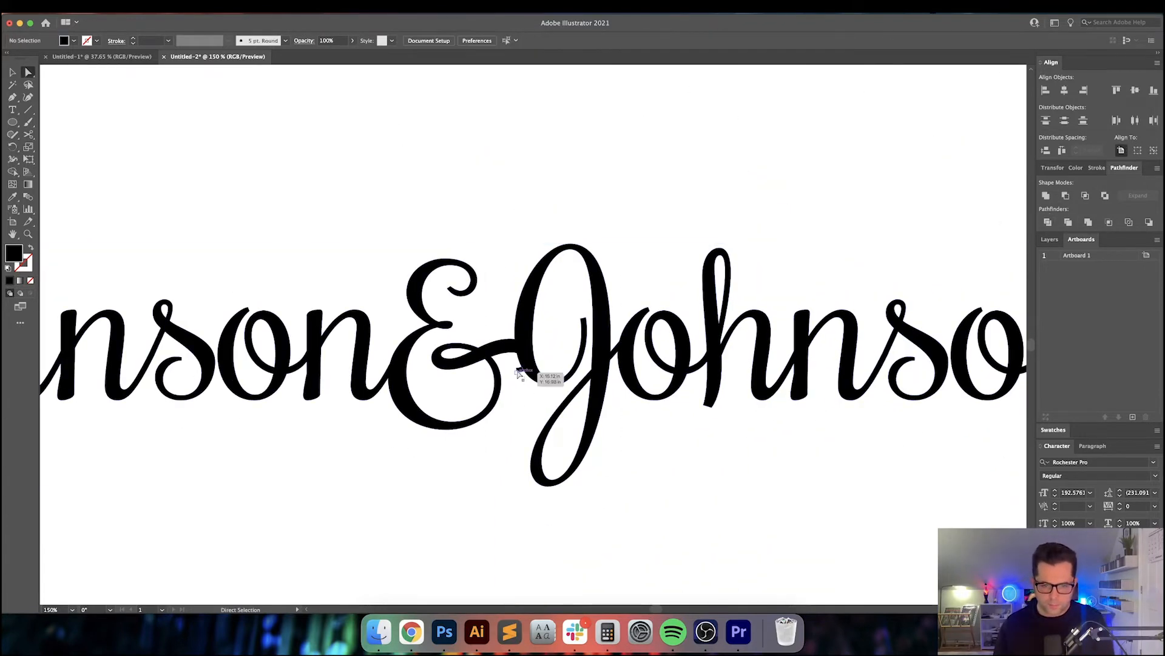
pyautogui.press('v')
pyautogui.scroll(-3, 534, 373)
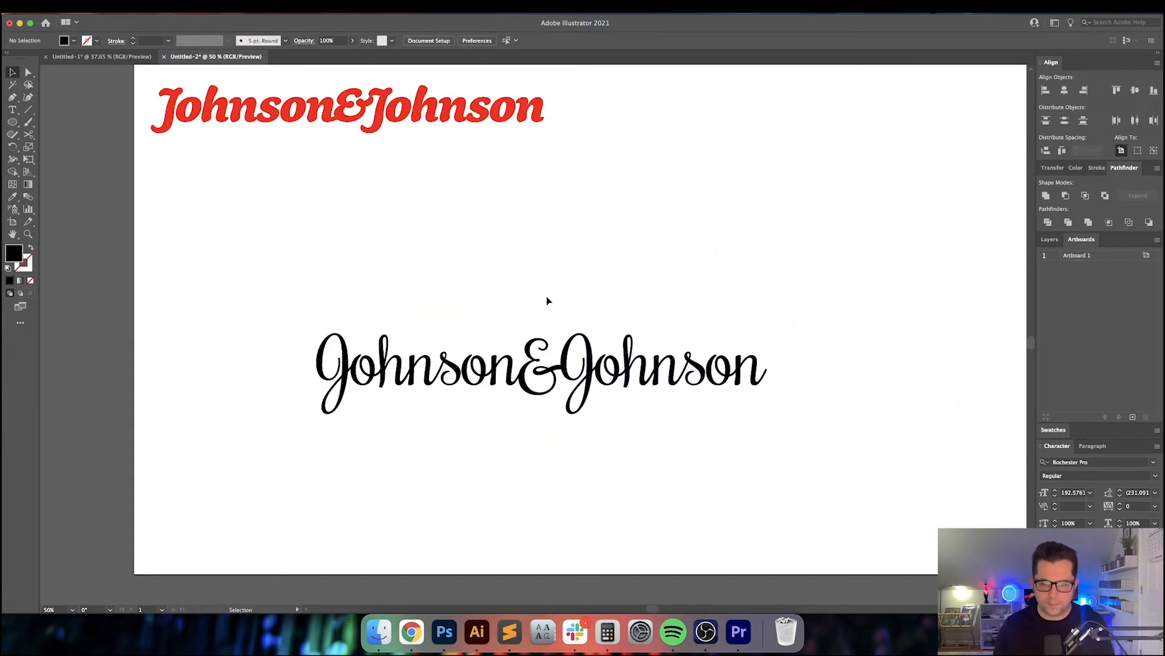
pyautogui.moveTo(252, 293); pyautogui.dragTo(794, 458)
pyautogui.scroll(3, 777, 339)
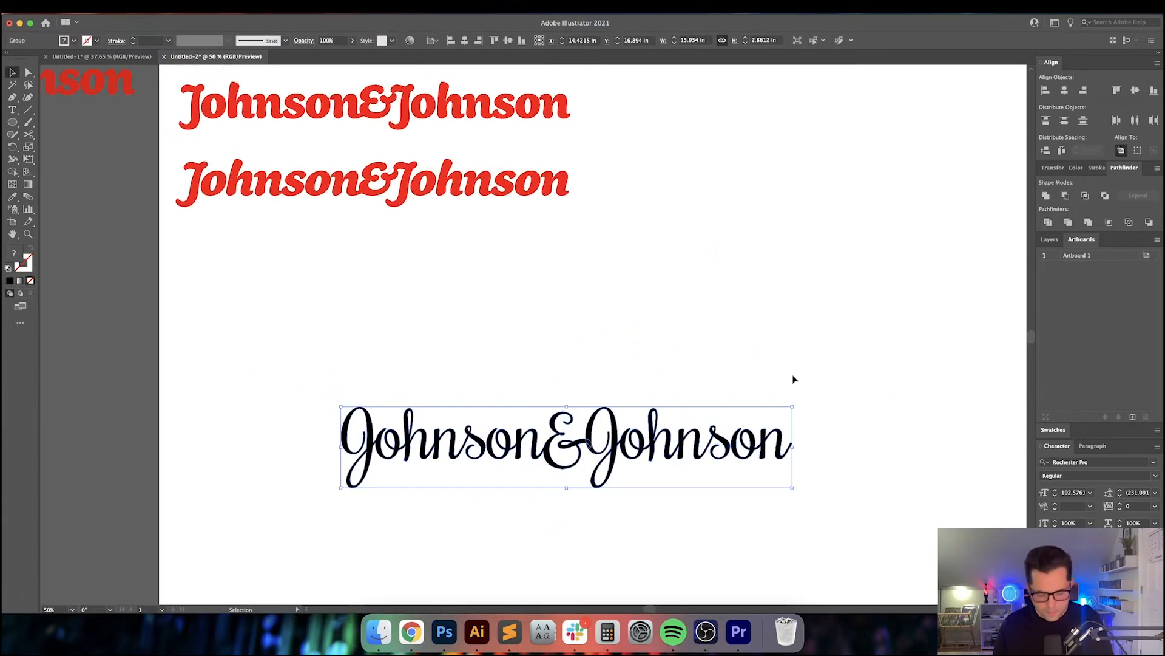
pyautogui.press('i')
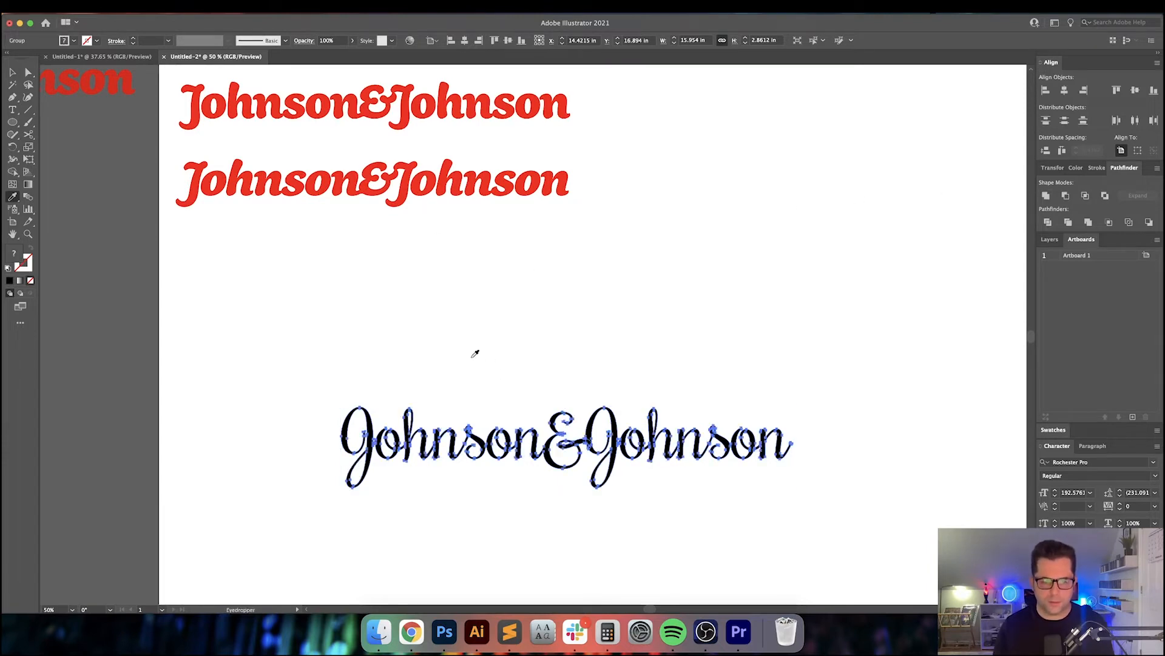
pyautogui.press('v')
pyautogui.moveTo(318, 361); pyautogui.dragTo(823, 522)
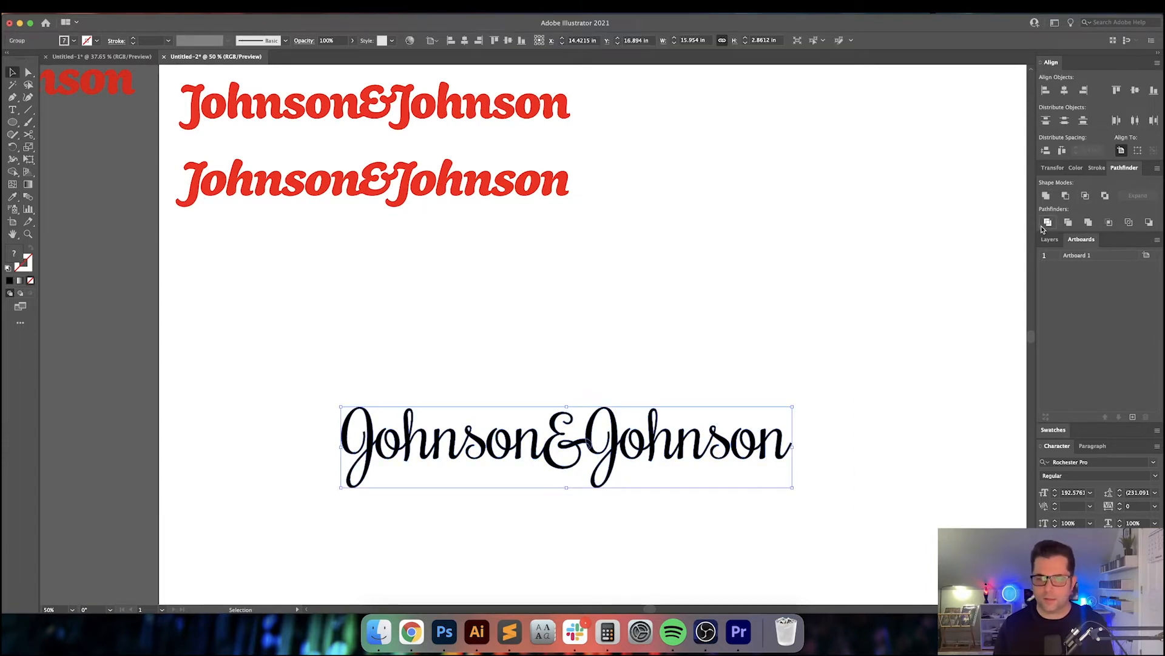
pyautogui.click(625, 397)
pyautogui.scroll(1, 625, 397)
pyautogui.moveTo(625, 397); pyautogui.dragTo(635, 273)
pyautogui.press('a')
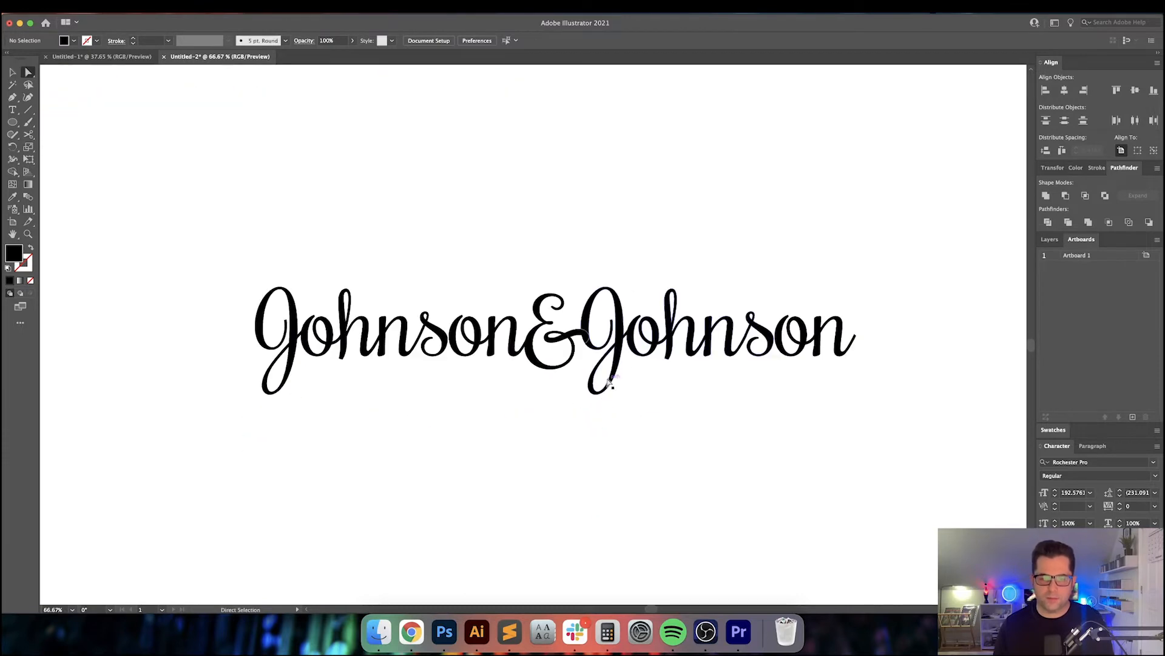
pyautogui.click(609, 381)
pyautogui.click(582, 328)
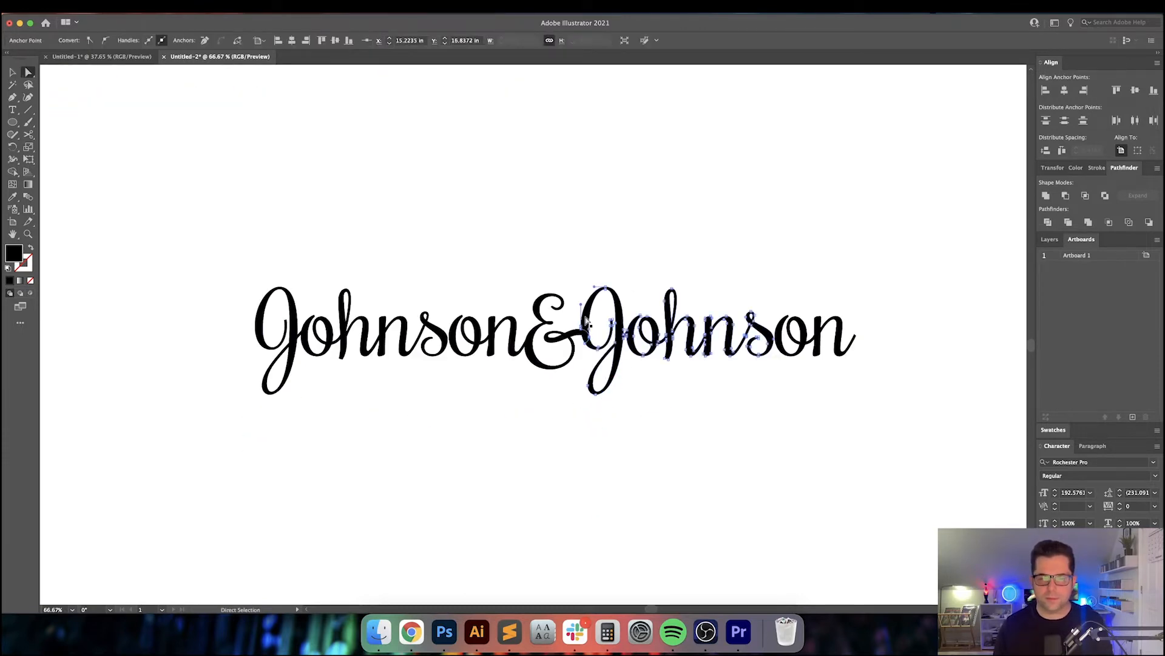
# Step: Try to unite all pieces of the script wordmark into one shape and undo the merge
pyautogui.press('v')
pyautogui.moveTo(181, 253); pyautogui.dragTo(899, 442)
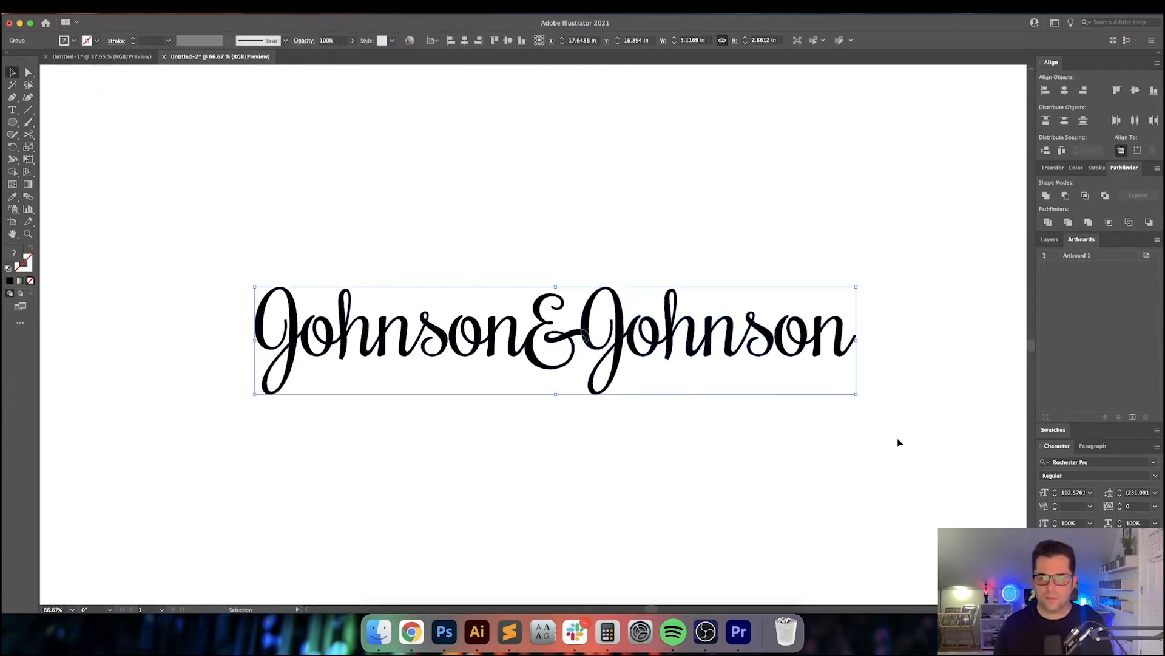
pyautogui.click(1046, 197)
pyautogui.click(407, 217)
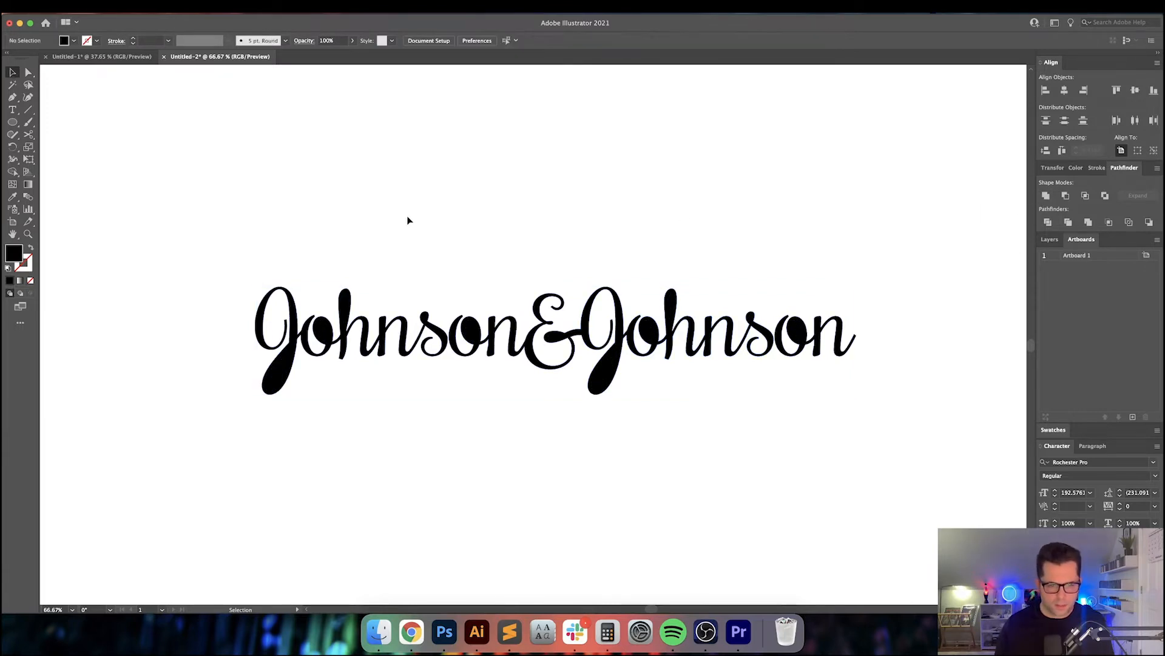
pyautogui.press('super+z')
pyautogui.click(301, 396)
pyautogui.scroll(2, 292, 386)
pyautogui.press('a')
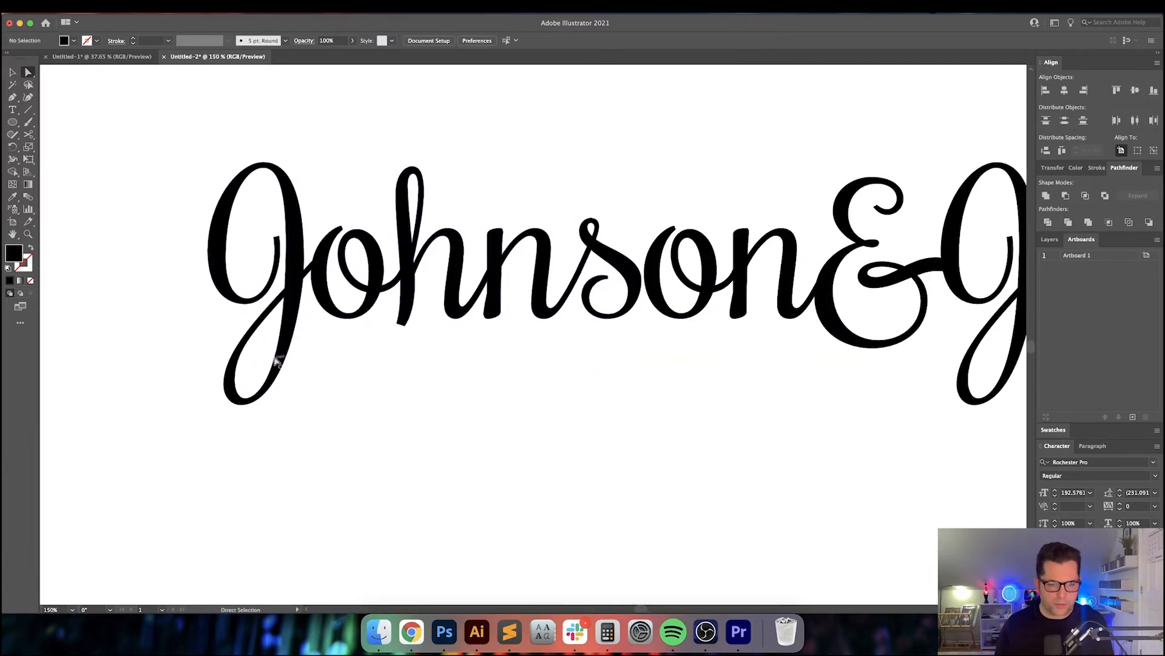
pyautogui.click(278, 357)
pyautogui.click(181, 255)
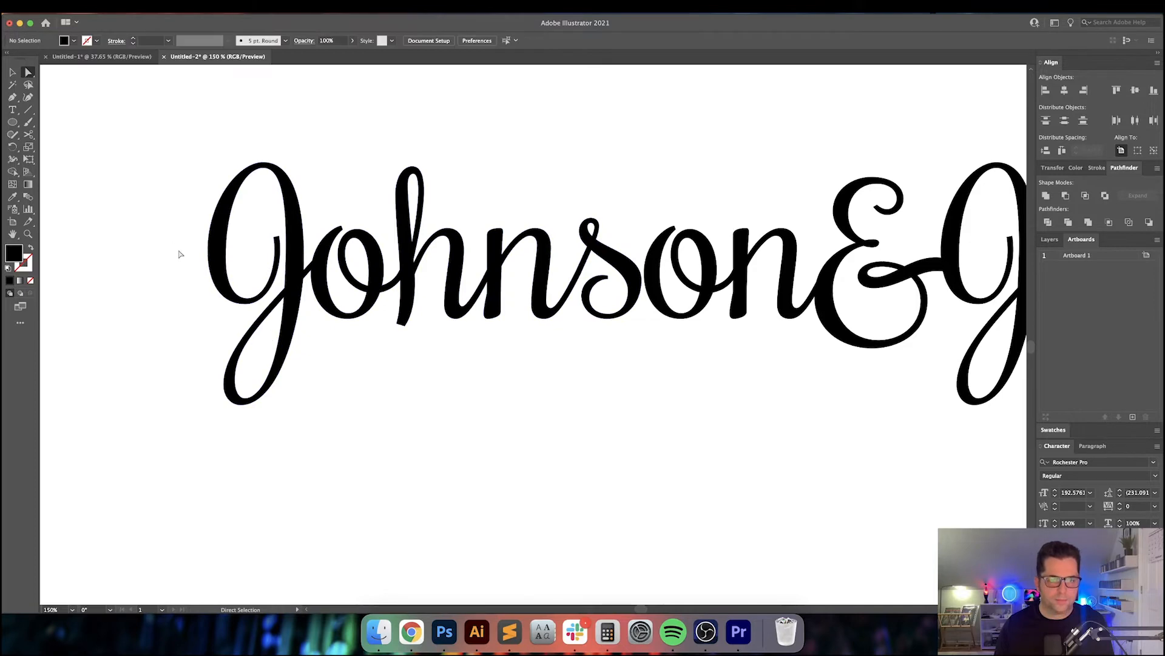
# Step: Select every logo except the black script wordmark and lock them
pyautogui.scroll(-7, 264, 291)
pyautogui.scroll(3, 245, 280)
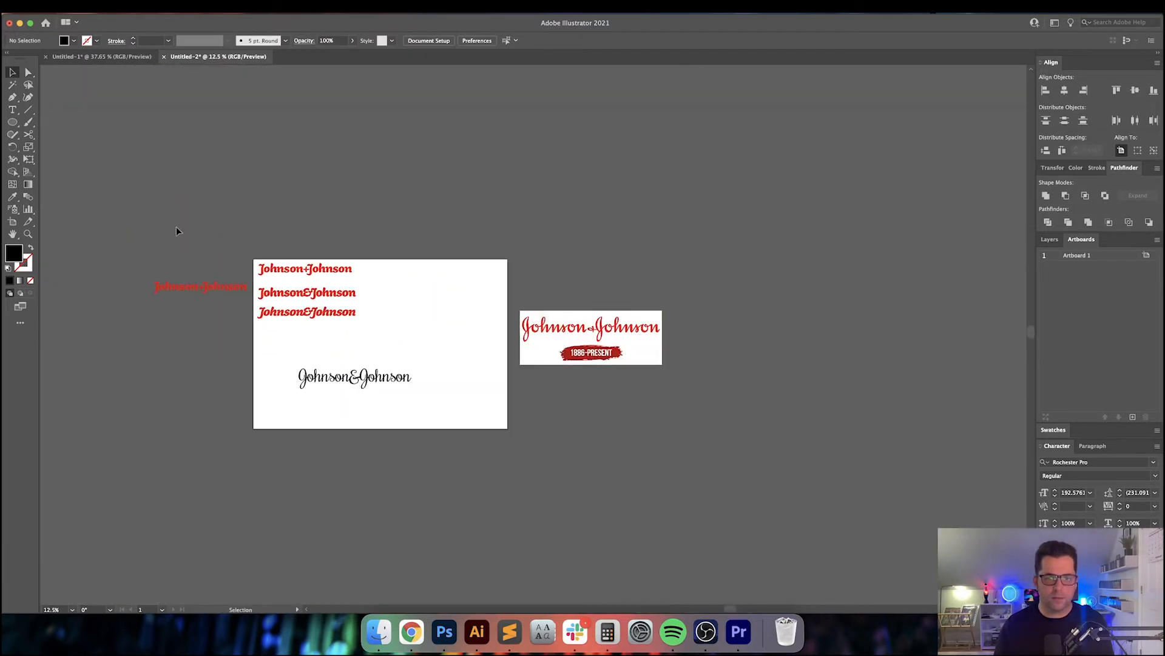
pyautogui.moveTo(705, 348); pyautogui.dragTo(751, 344)
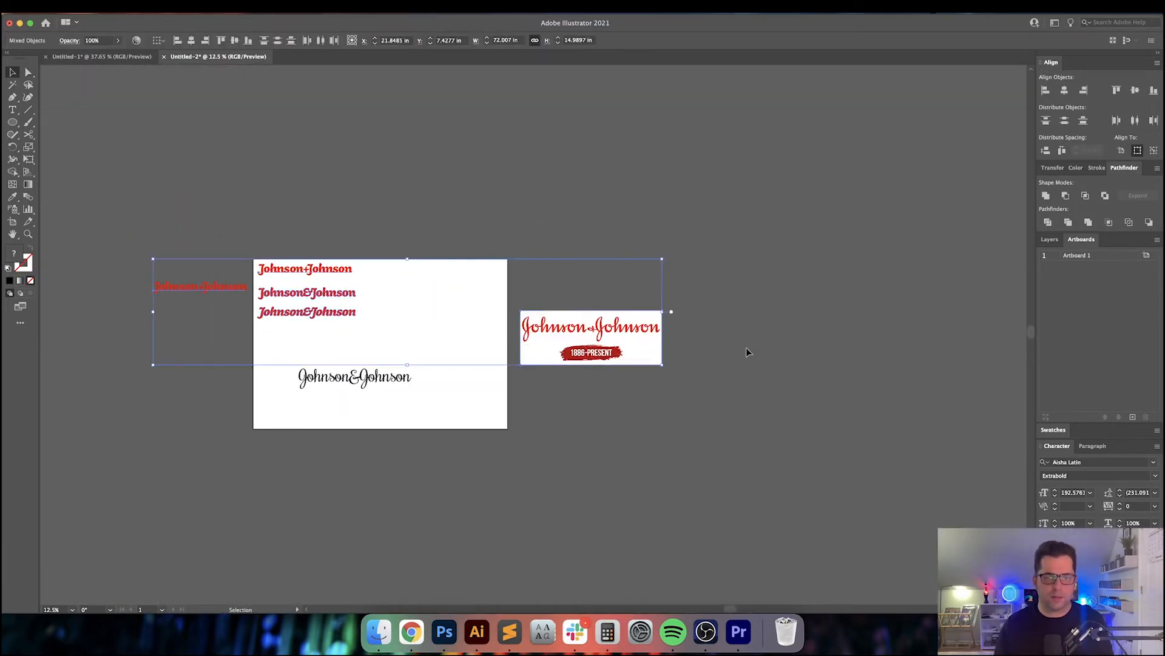
pyautogui.click(745, 348)
pyautogui.scroll(2, 242, 366)
pyautogui.scroll(1, 241, 367)
pyautogui.moveTo(429, 419); pyautogui.dragTo(341, 366)
pyautogui.scroll(3, 341, 367)
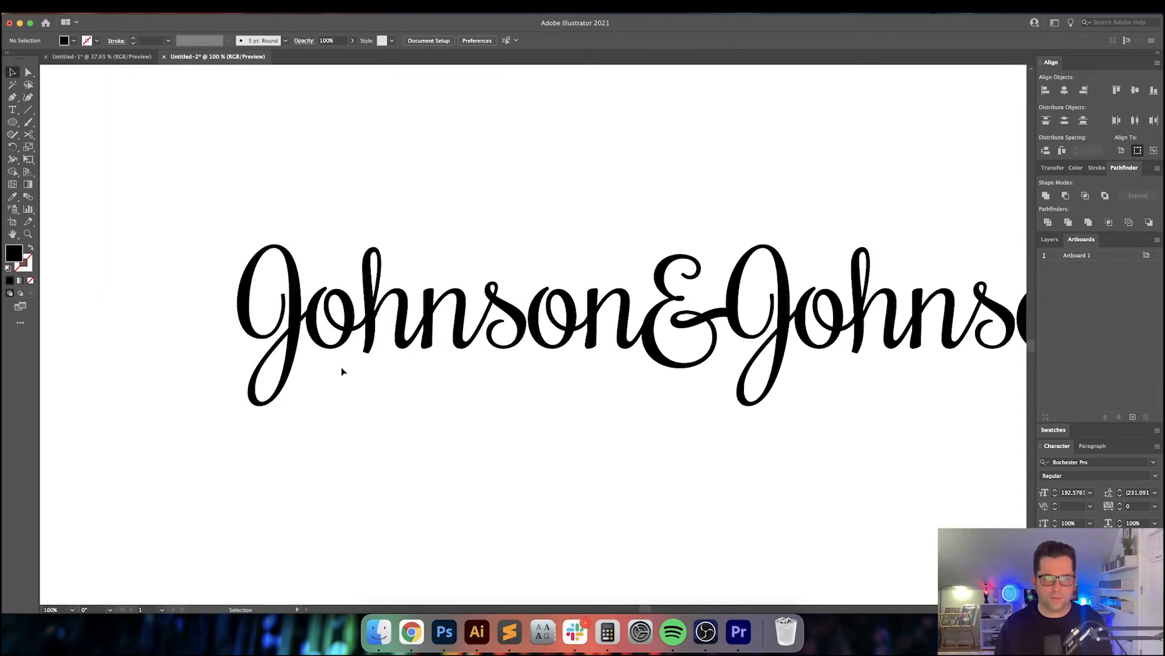
# Step: Select all shapes with the same black fill, invert the selection and delete the leftover unfilled pieces in the wordmark
pyautogui.press('a')
pyautogui.click(295, 329)
pyautogui.click(182, 6)
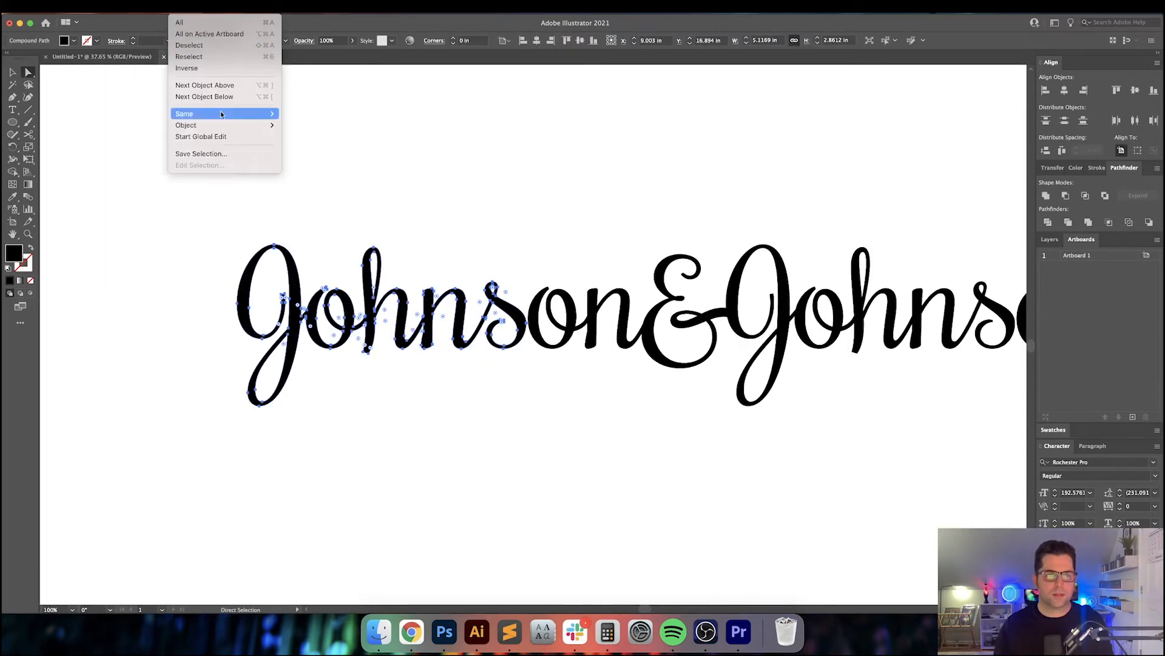
pyautogui.moveTo(233, 116)
pyautogui.click(322, 160)
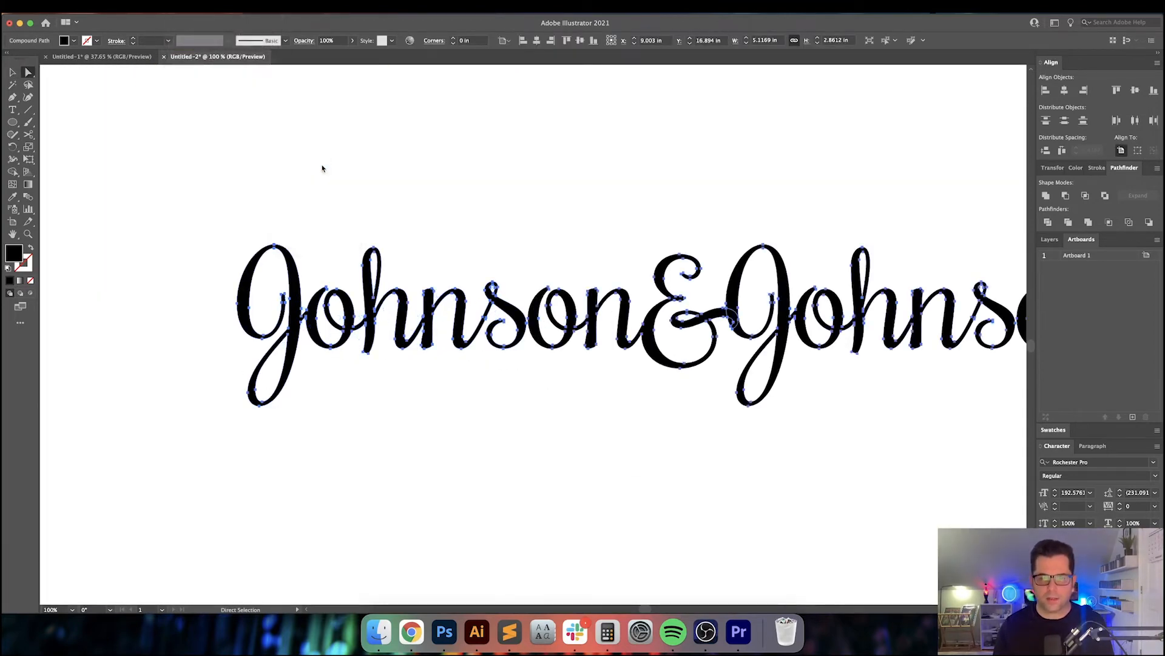
pyautogui.click(182, 6)
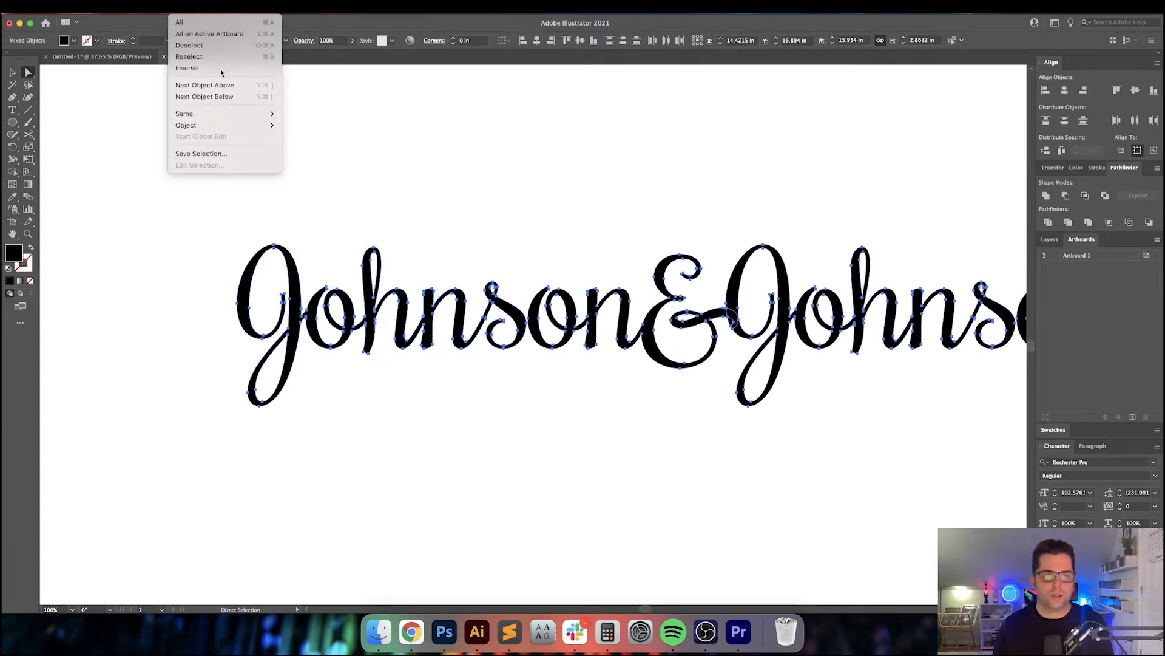
pyautogui.click(222, 70)
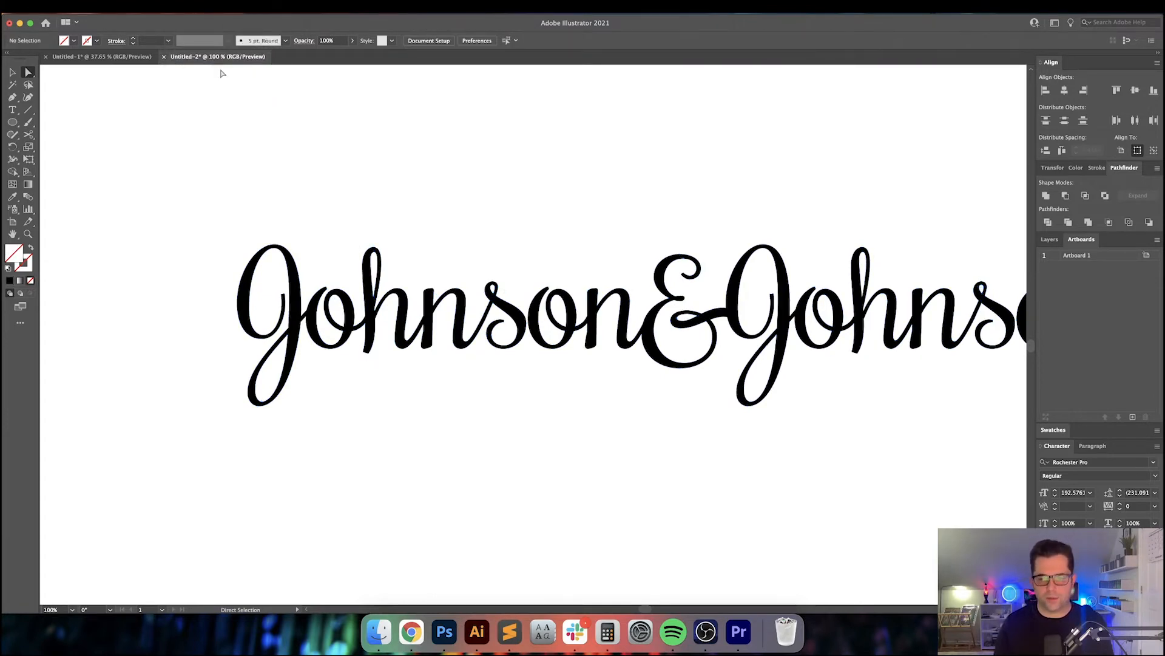
# Step: Select the whole script wordmark to check its cleaned-up shapes
pyautogui.hscroll(3, 382, 234)
pyautogui.keyDown('alt'); pyautogui.scroll(-1, 385, 242); pyautogui.keyUp('alt')
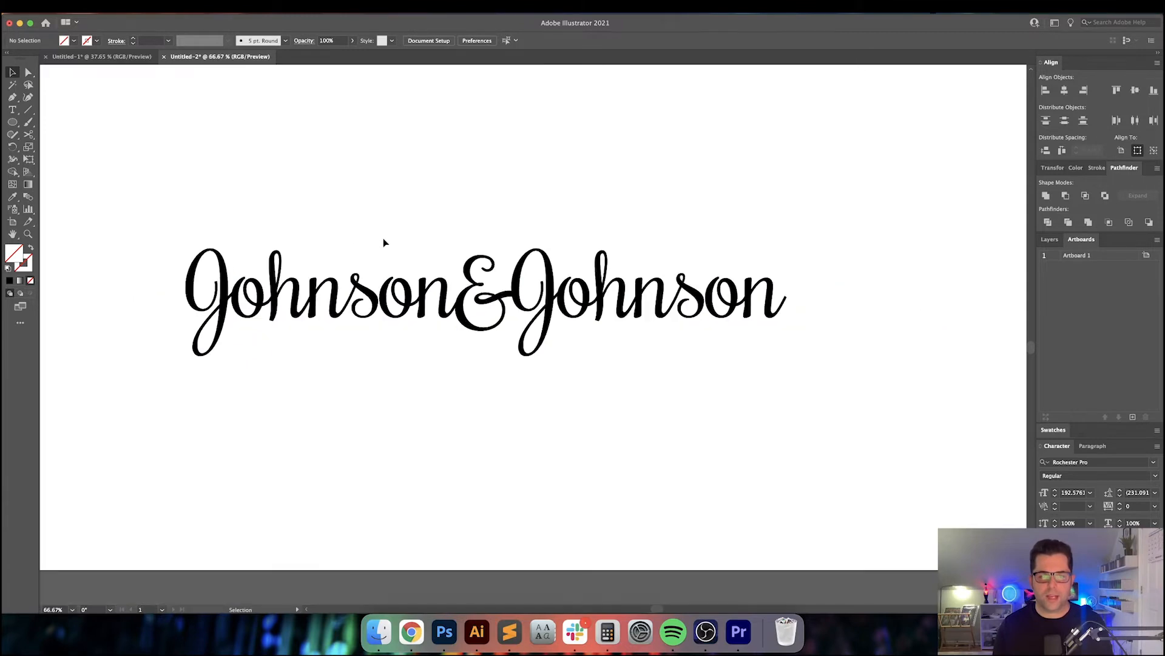
pyautogui.moveTo(171, 223); pyautogui.dragTo(812, 398)
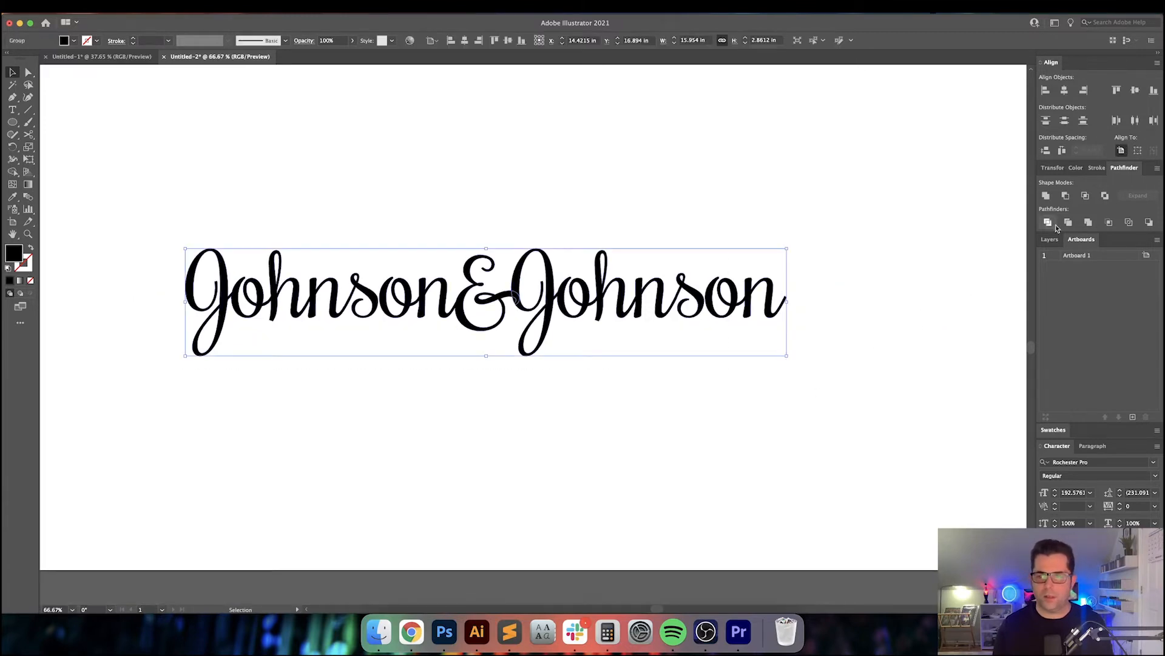
pyautogui.click(718, 244)
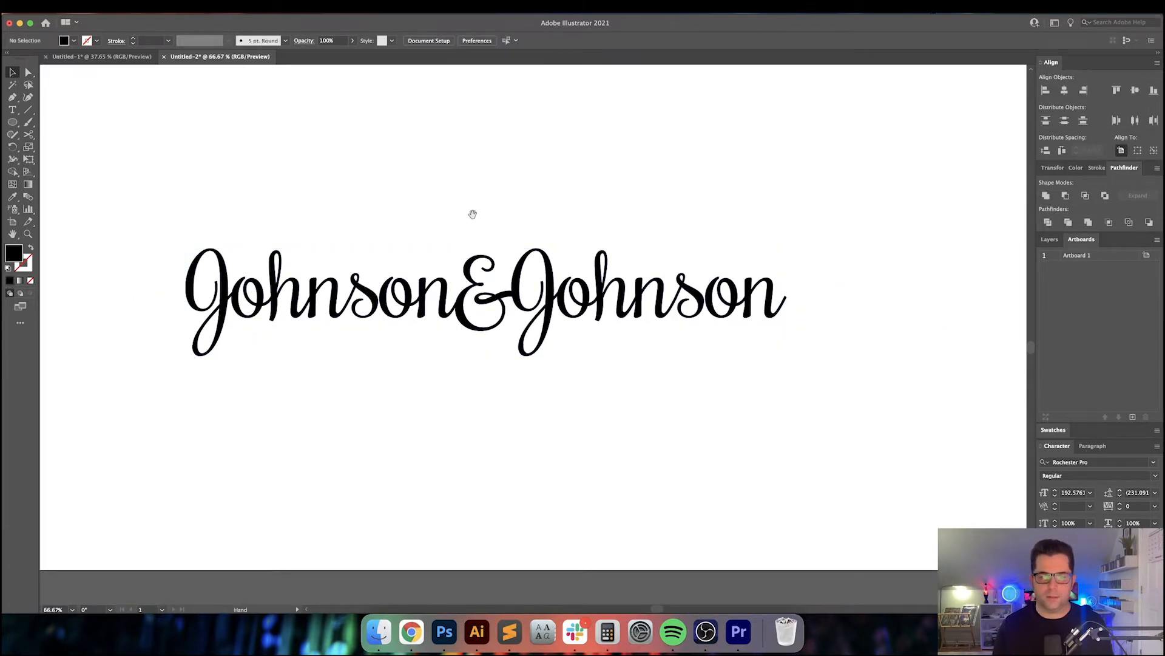
# Step: Unlock all the locked logos around the script wordmark
pyautogui.moveTo(472, 214); pyautogui.dragTo(530, 264)
pyautogui.moveTo(253, 266); pyautogui.dragTo(254, 297)
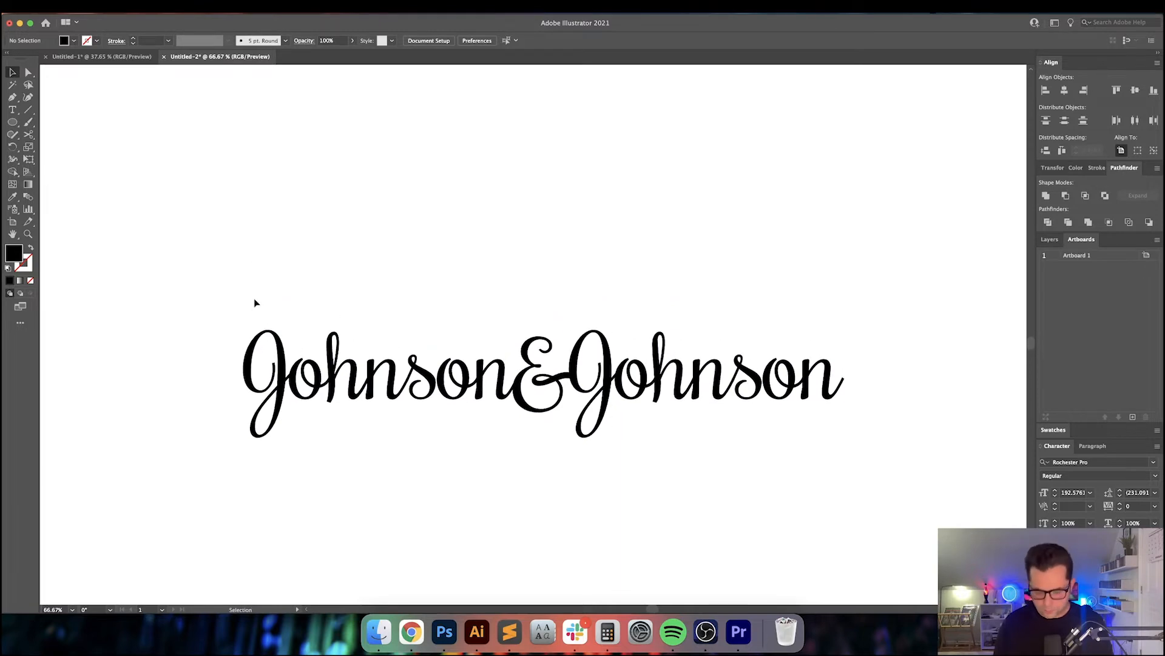
pyautogui.press('super+minus')
pyautogui.press('super+minus')
pyautogui.moveTo(397, 280); pyautogui.dragTo(353, 311)
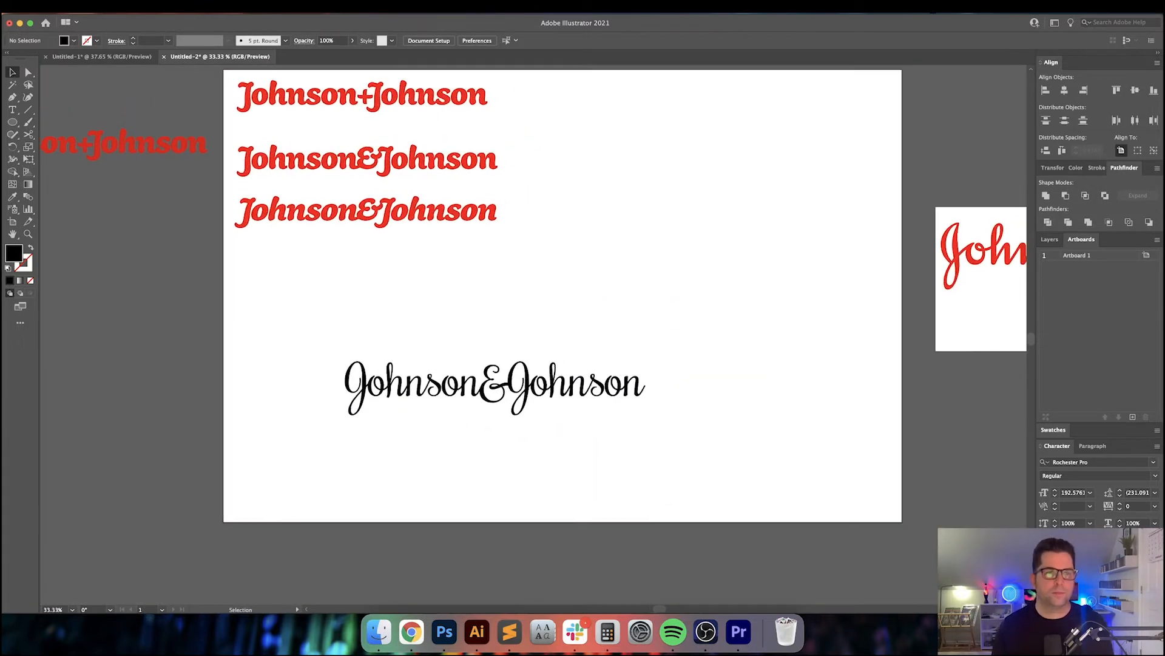
pyautogui.click(127, 7)
pyautogui.click(133, 96)
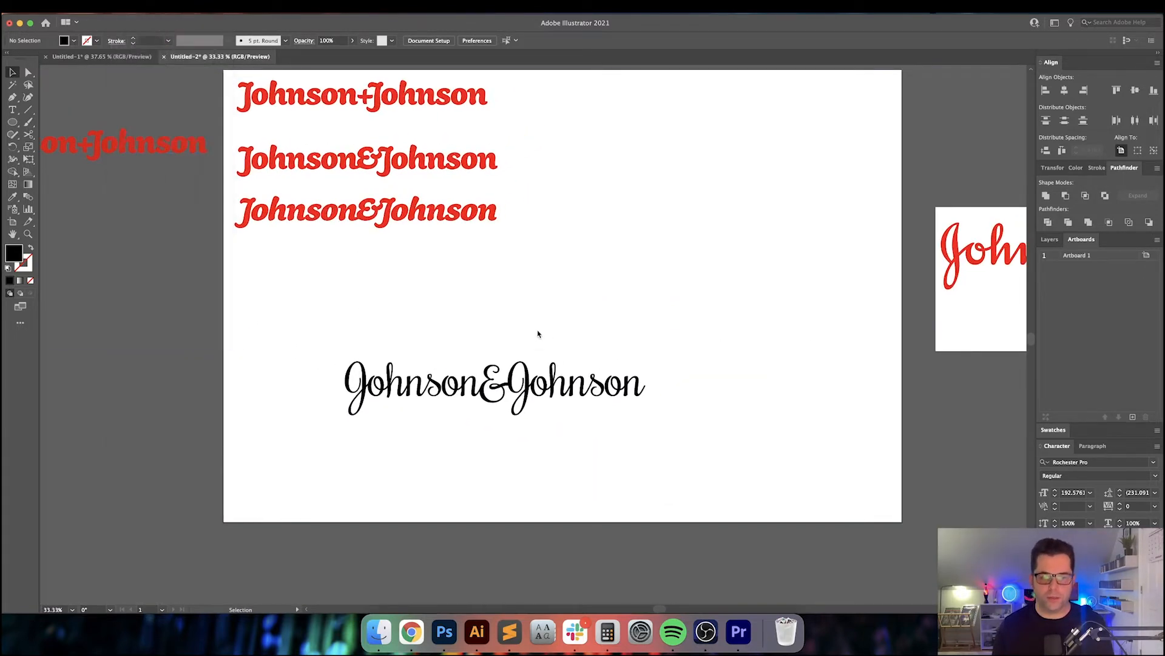
# Step: Recolor the black script wordmark with the red sampled from the slanted bold Johnson&Johnson logo
pyautogui.scroll(2, 540, 334)
pyautogui.scroll(-2, 574, 348)
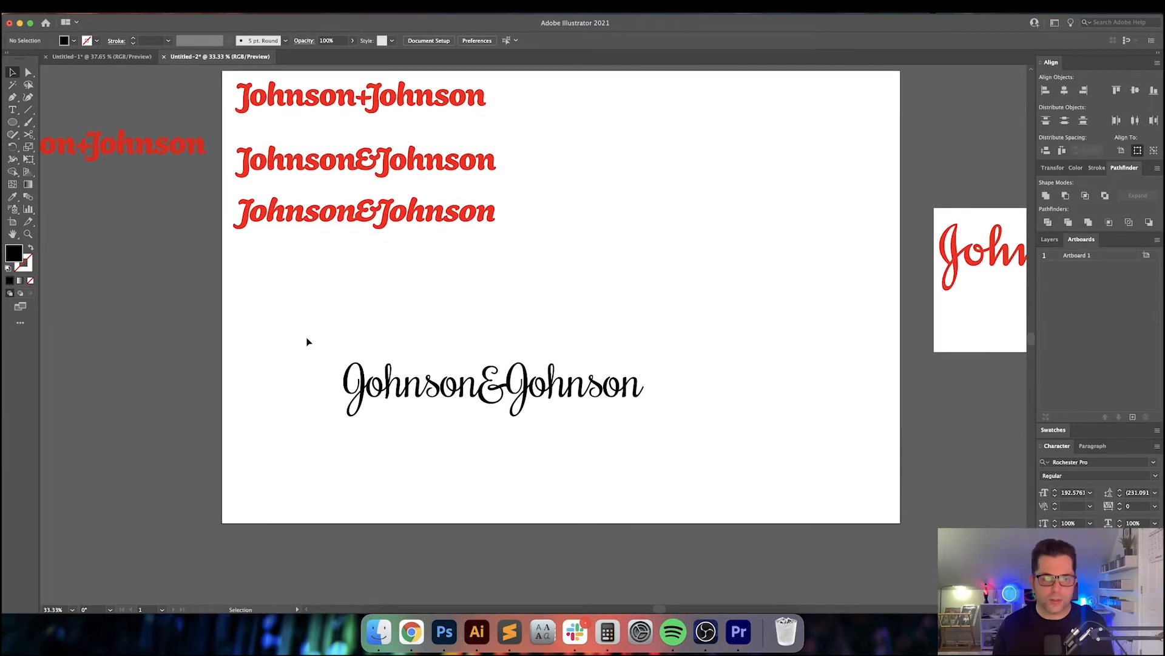
pyautogui.click(688, 454)
pyautogui.press('super+shift+o')
pyautogui.press('i')
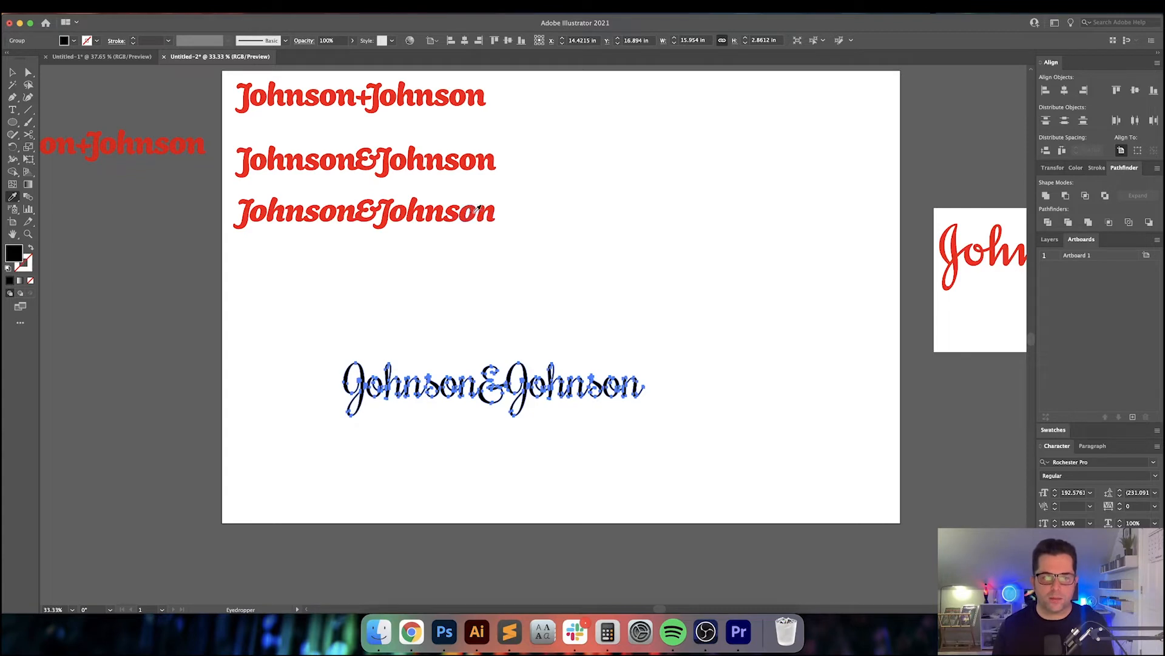
pyautogui.click(476, 209)
pyautogui.press('v')
pyautogui.click(629, 318)
# Step: Try a horizontal 10° Shear on a duplicate of the red script wordmark and delete that copy
pyautogui.scroll(-2, 618, 314)
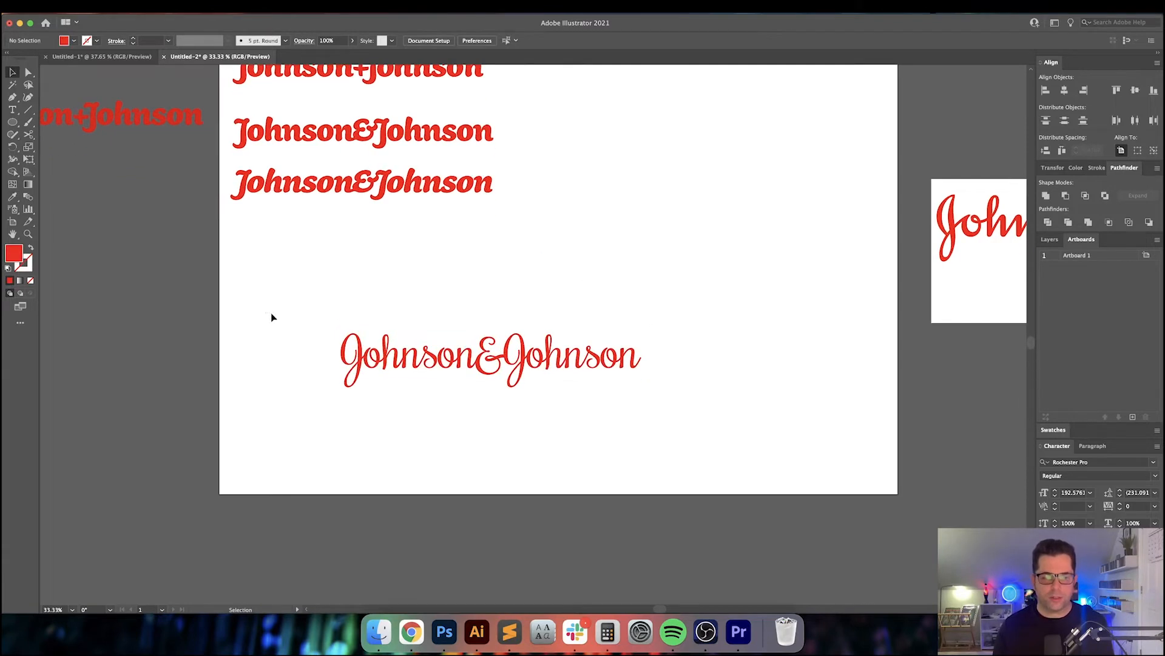
pyautogui.moveTo(744, 405); pyautogui.dragTo(745, 407)
pyautogui.scroll(1, 759, 409)
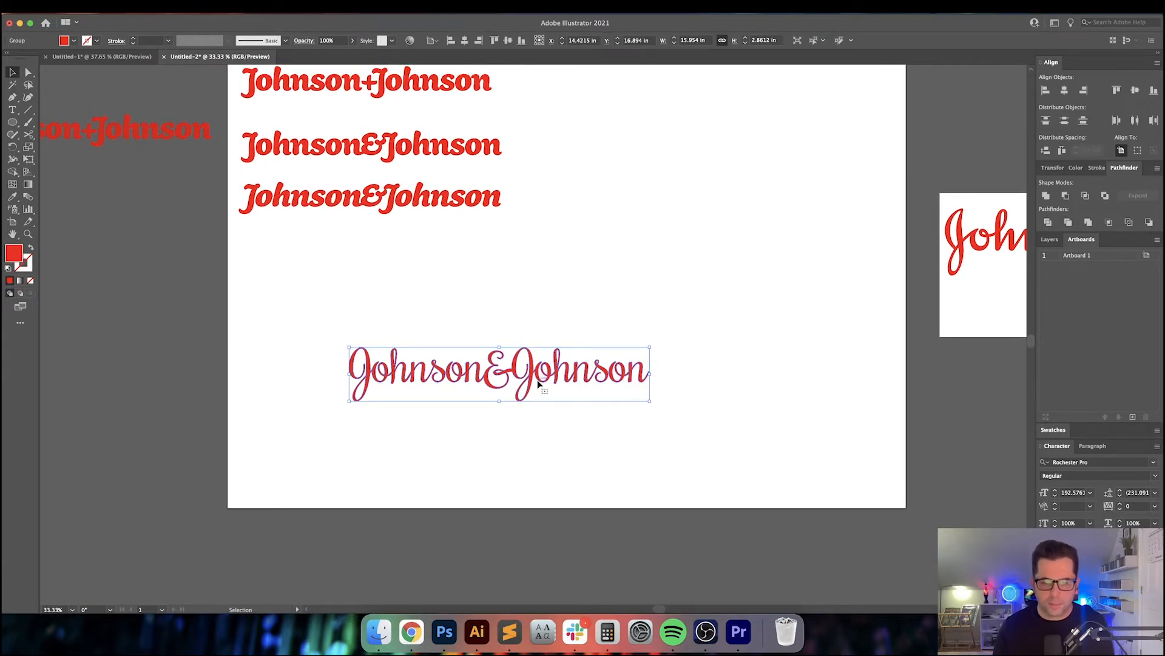
pyautogui.moveTo(538, 381)
pyautogui.mouseDown()
pyautogui.moveTo(539, 331)
pyautogui.moveTo(537, 403)
pyautogui.mouseUp()
pyautogui.click(126, 8)
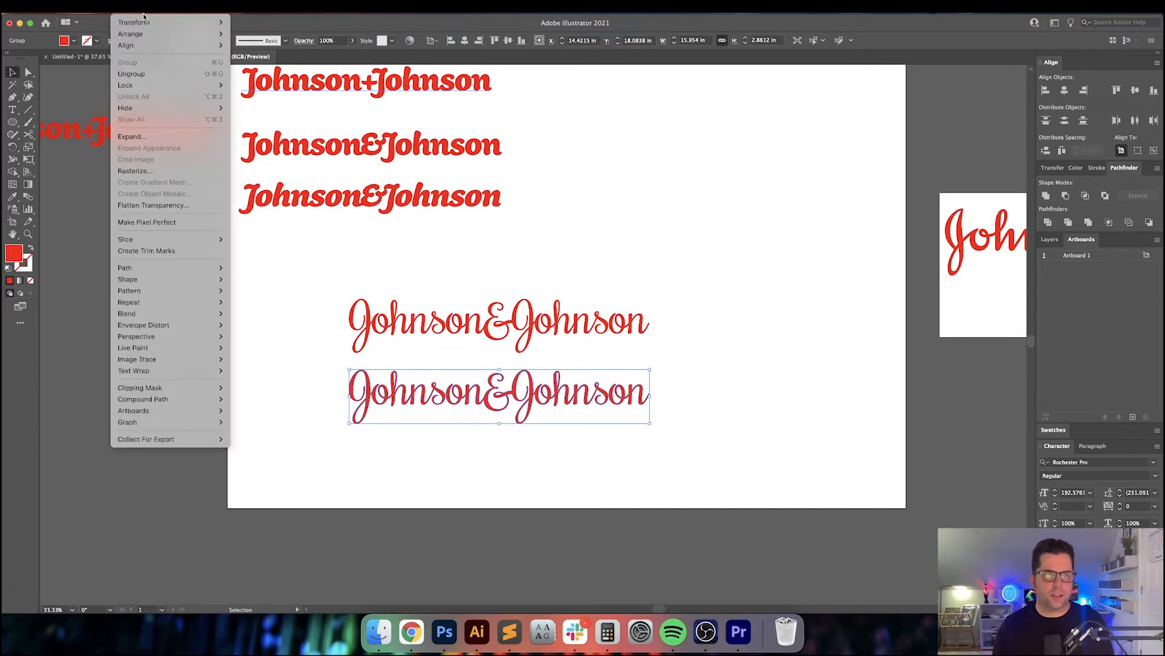
pyautogui.moveTo(191, 21)
pyautogui.click(299, 84)
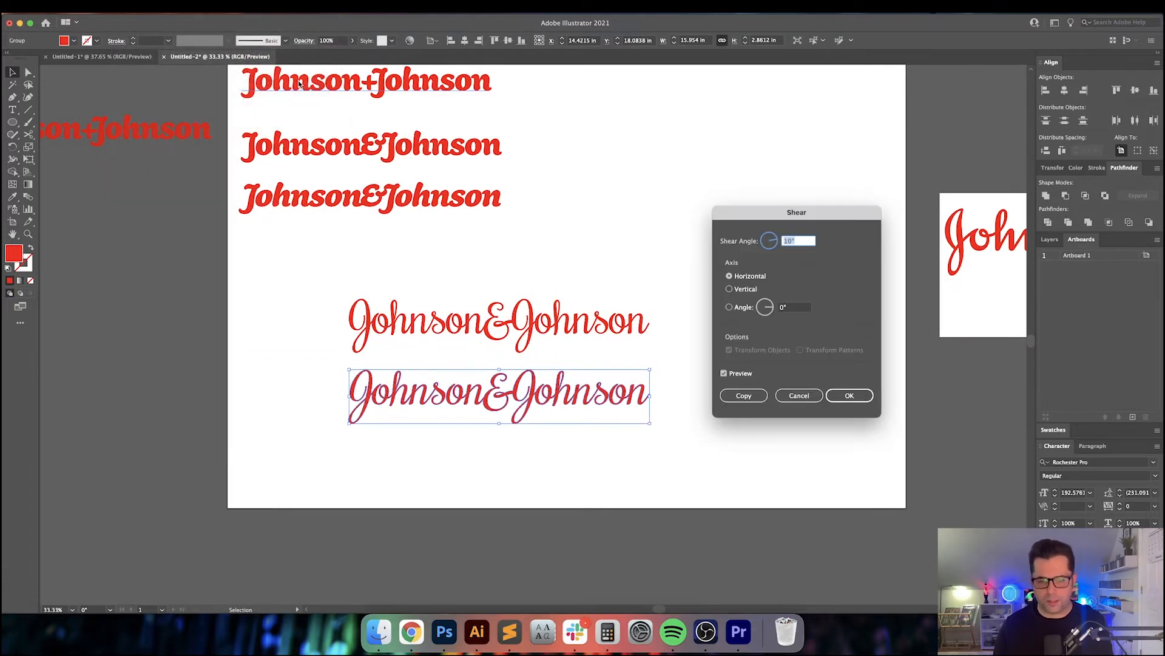
pyautogui.press('Return')
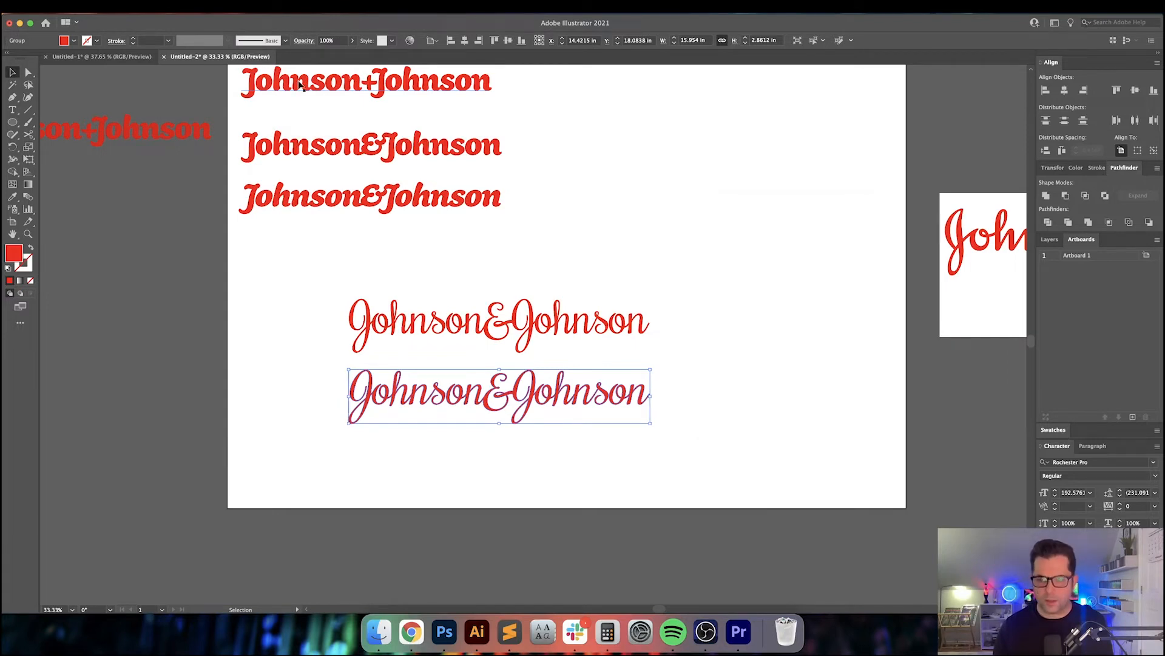
pyautogui.click(680, 312)
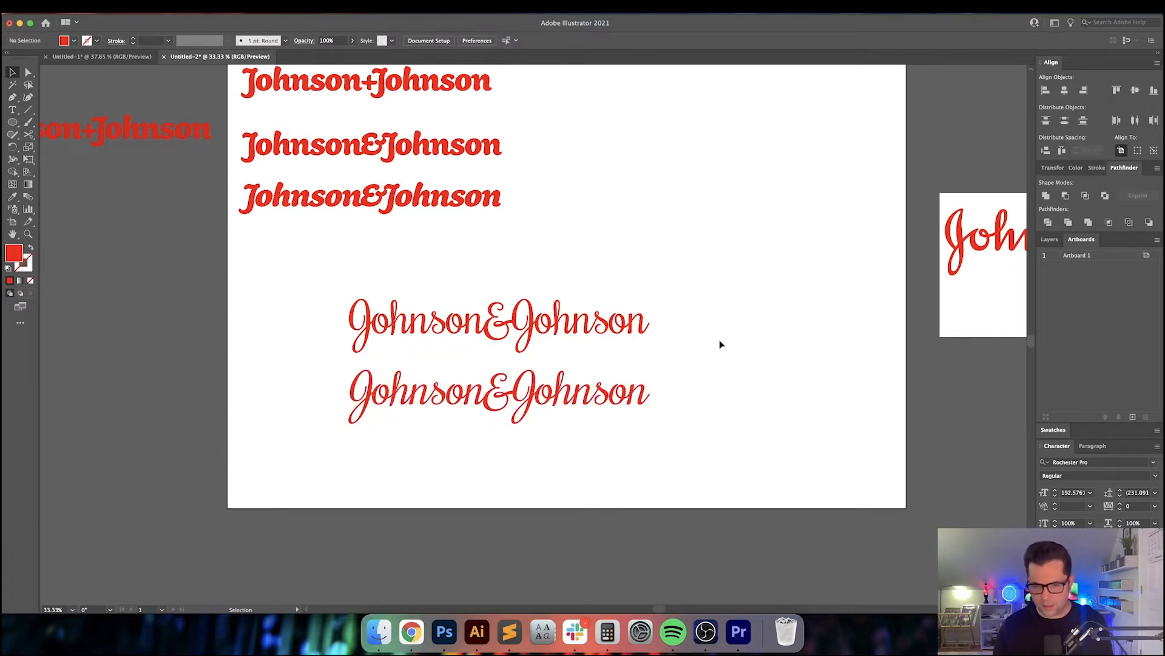
pyautogui.moveTo(720, 341); pyautogui.dragTo(695, 334)
pyautogui.moveTo(420, 389); pyautogui.dragTo(318, 383)
pyautogui.press('Delete')
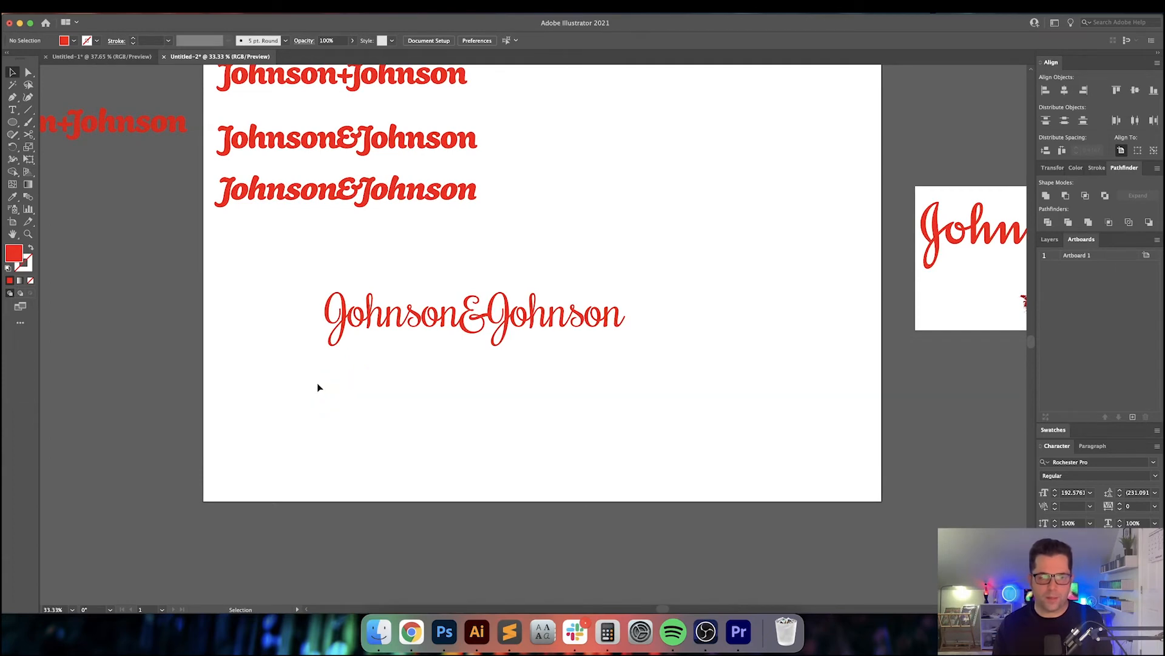
# Step: Delete the slanted bold Johnson&Johnson logo
pyautogui.moveTo(699, 293); pyautogui.dragTo(697, 340)
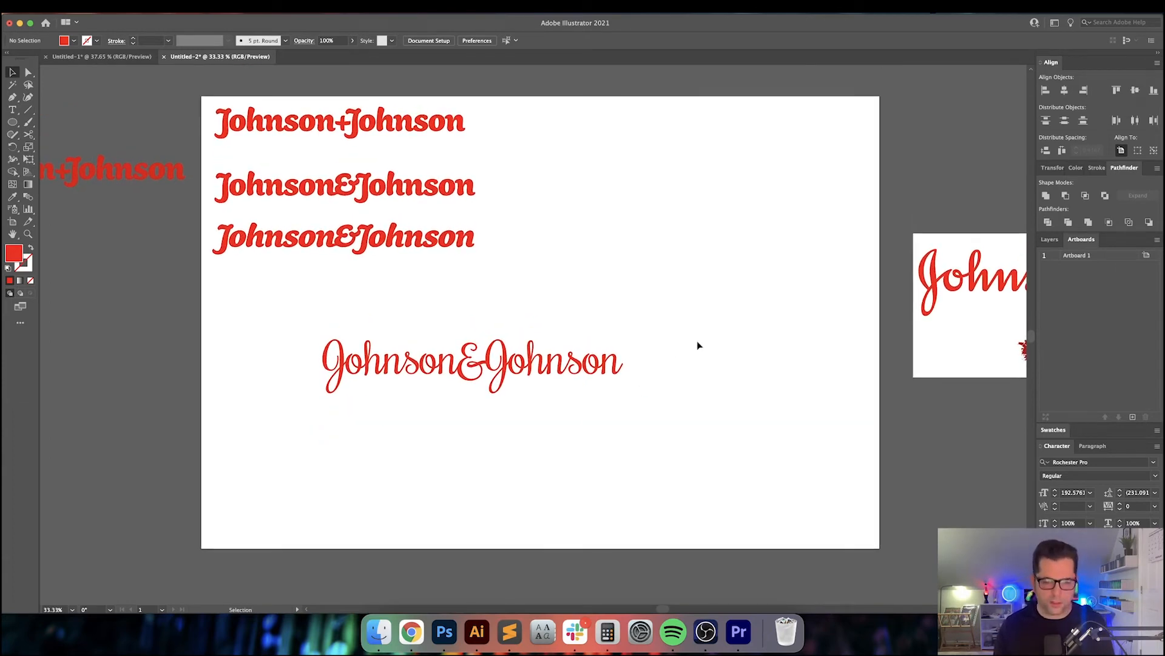
pyautogui.moveTo(697, 289); pyautogui.dragTo(698, 333)
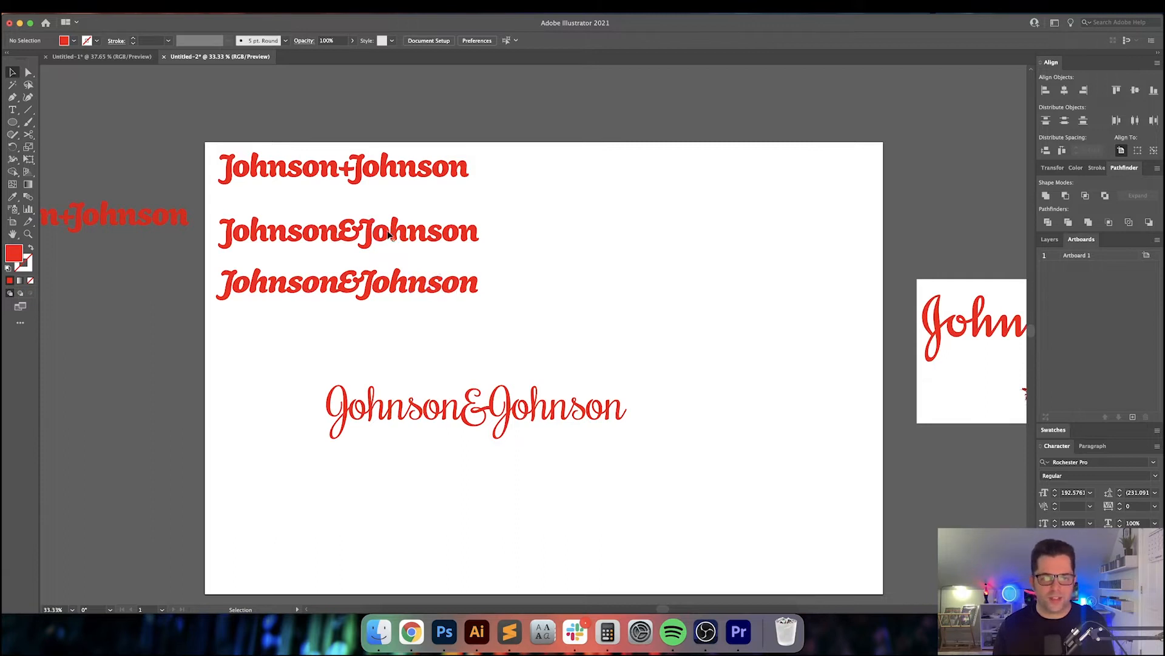
pyautogui.press('Delete')
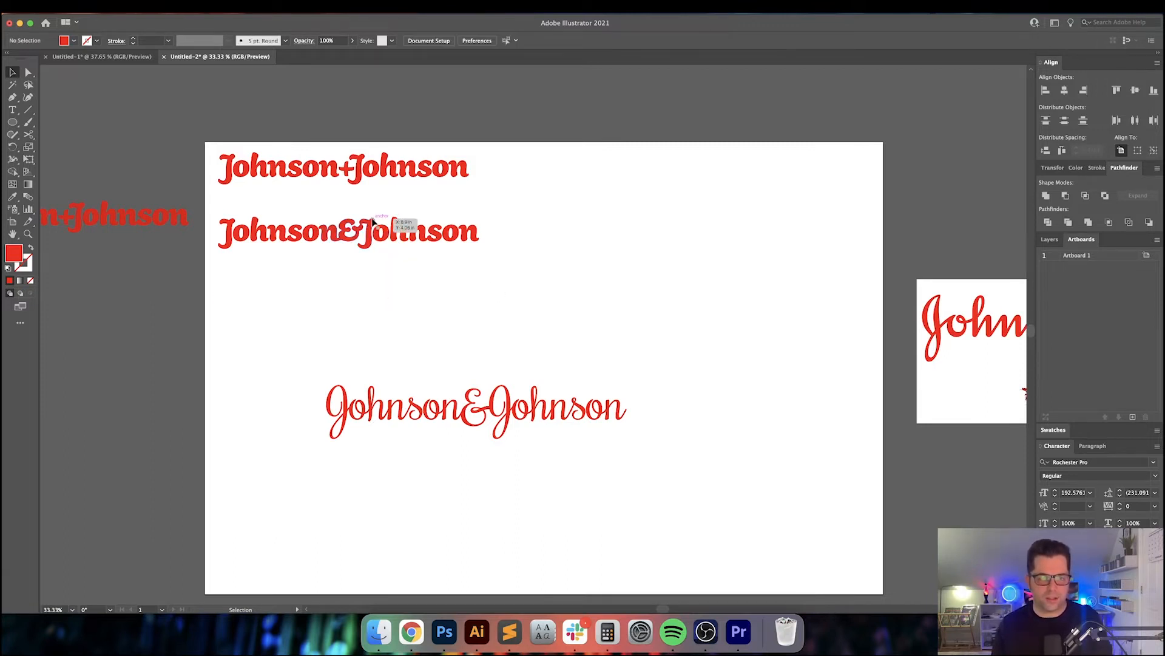
# Step: Move the bold Johnson&Johnson logo just above the script wordmark and center both horizontally on the artboard
pyautogui.moveTo(376, 234); pyautogui.dragTo(598, 338)
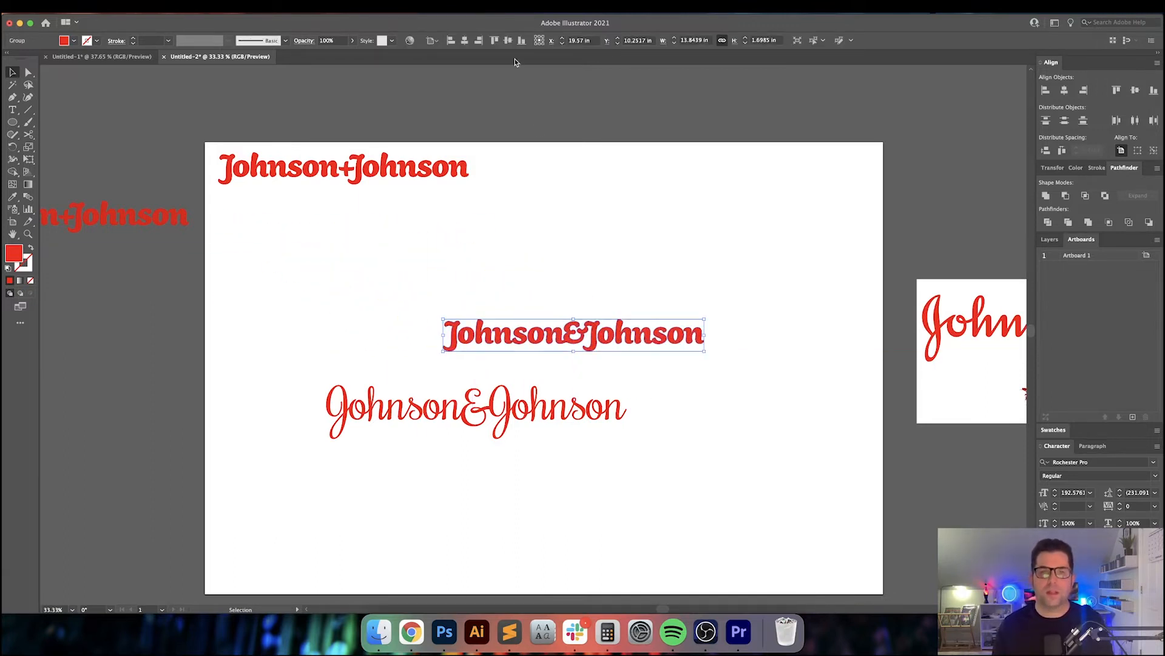
pyautogui.click(464, 40)
pyautogui.click(359, 415)
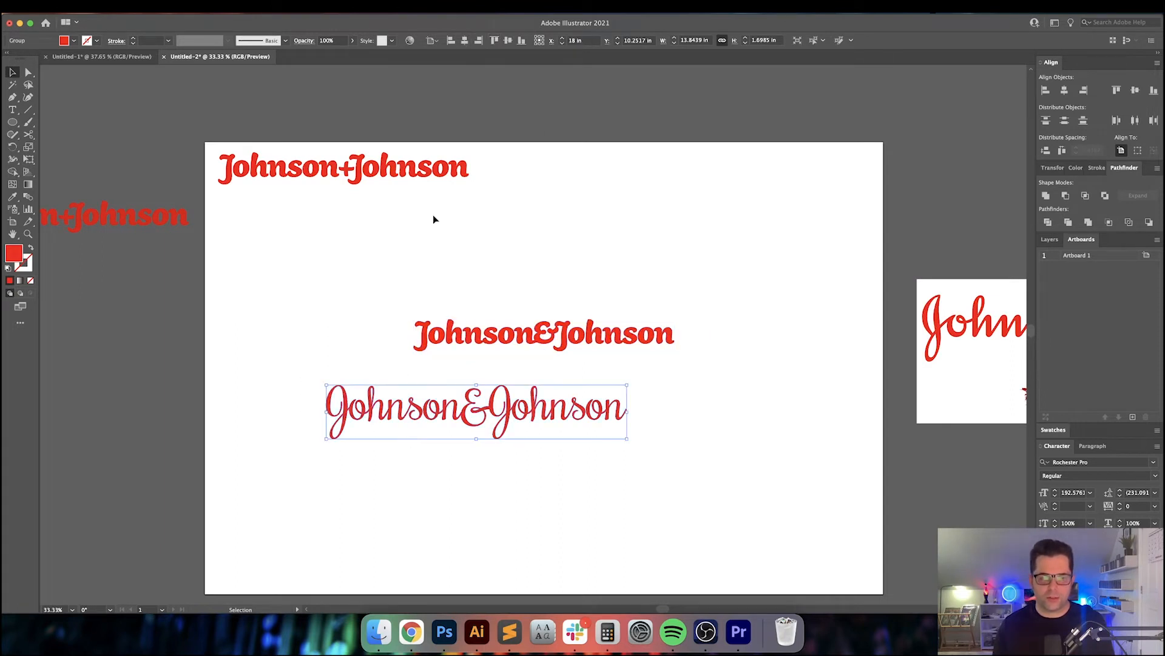
pyautogui.click(465, 40)
pyautogui.click(655, 259)
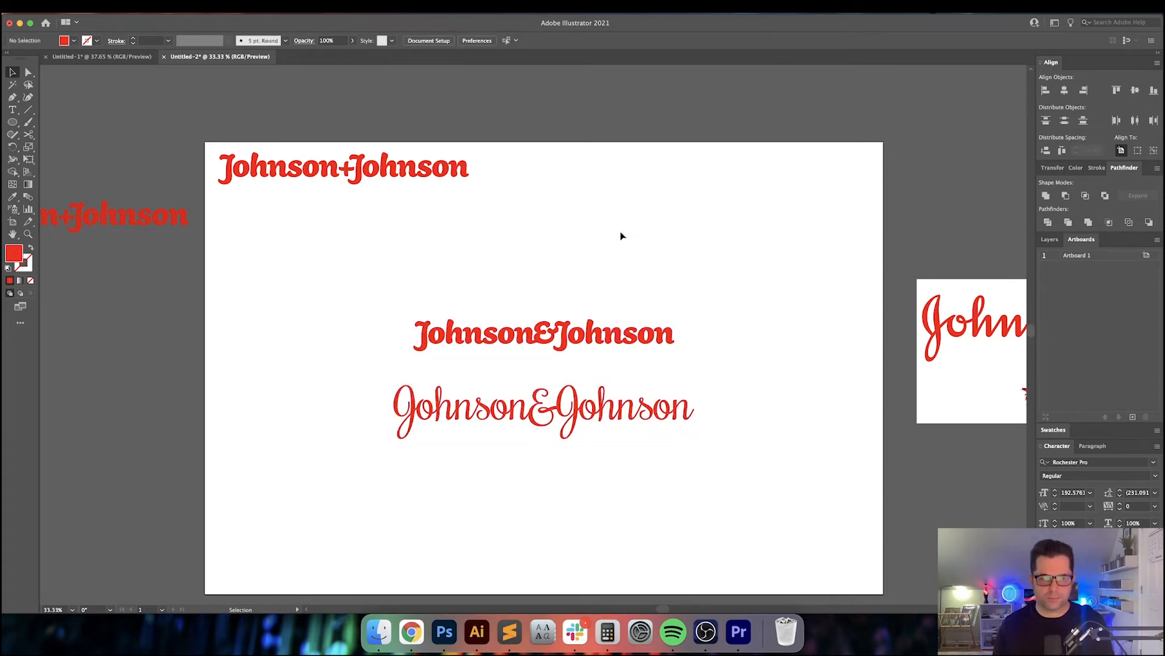
pyautogui.click(358, 191)
pyautogui.click(542, 214)
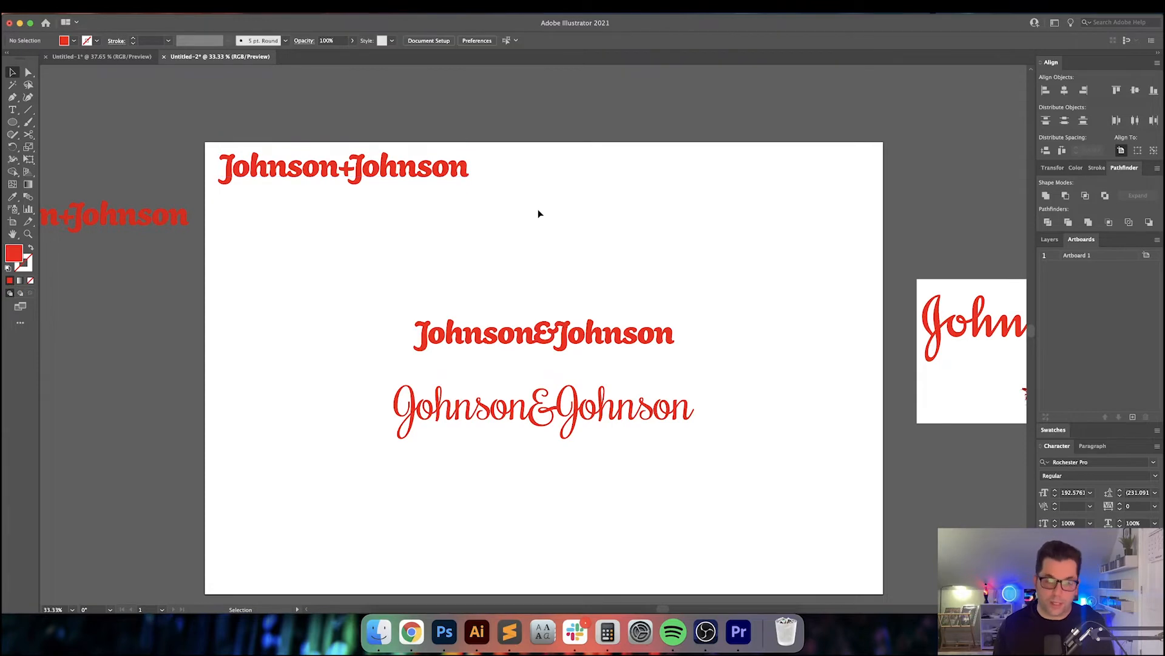
# Step: Try a "Johnson+" text line in Rochester Pro below the script wordmark and delete it
pyautogui.scroll(-1, 587, 268)
pyautogui.scroll(-2, 587, 268)
pyautogui.hscroll(2, 587, 268)
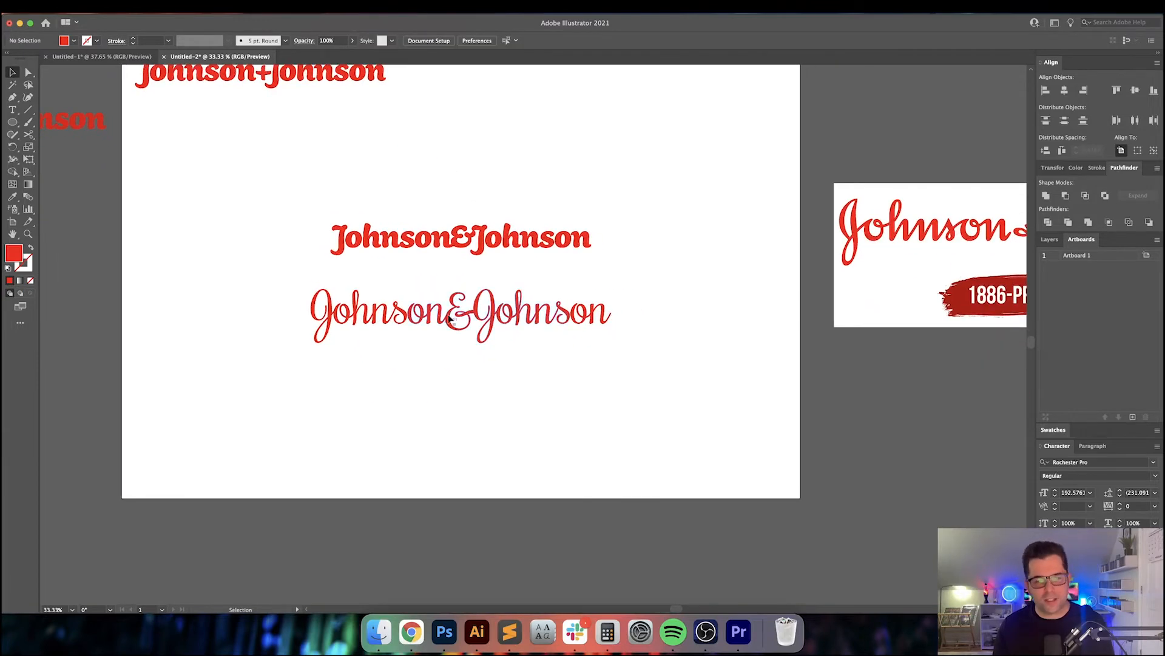
pyautogui.press('super+equal')
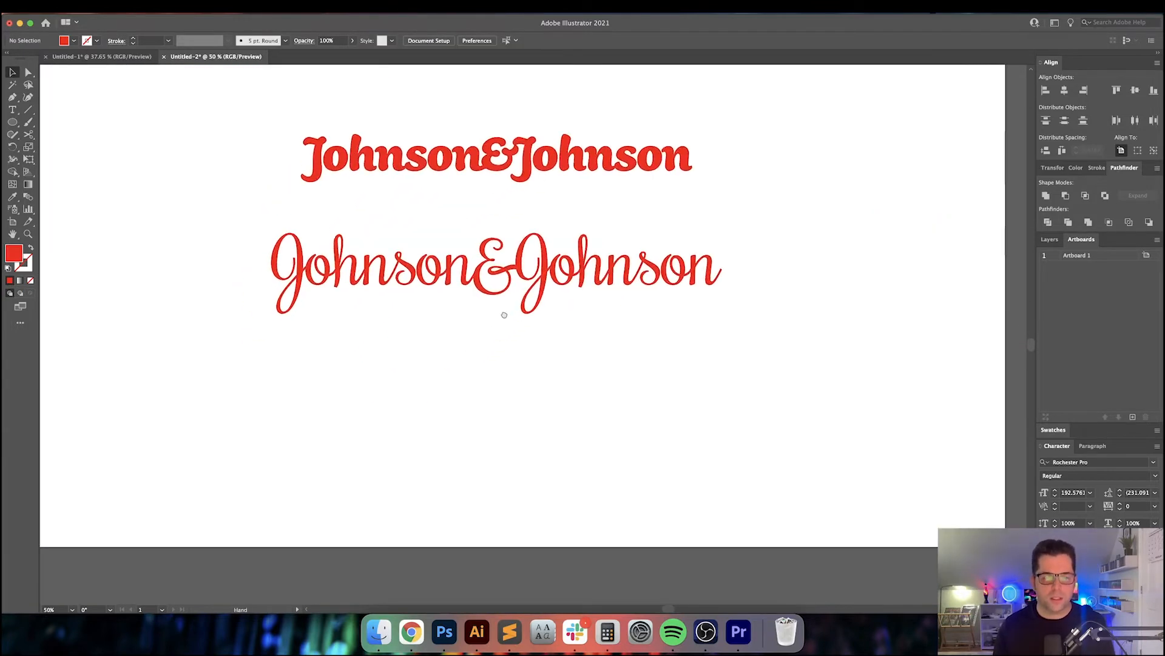
pyautogui.press('t')
pyautogui.click(305, 425)
pyautogui.write('Jhons')
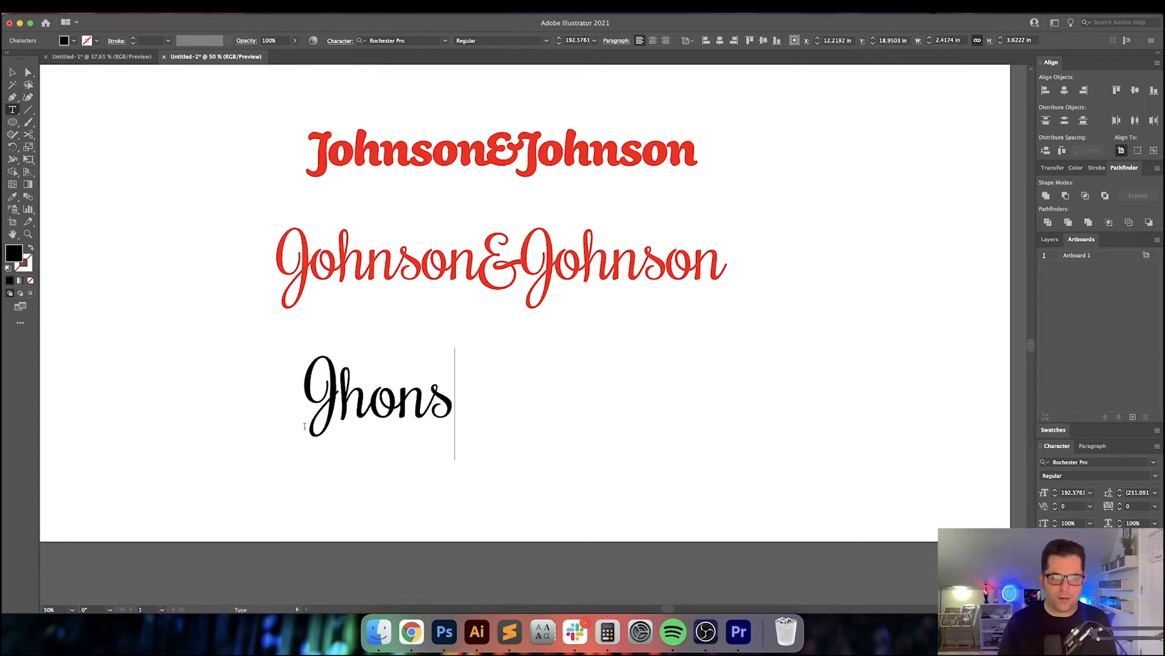
pyautogui.press('BackSpace')
pyautogui.press('BackSpace')
pyautogui.press('BackSpace')
pyautogui.press('BackSpace')
pyautogui.write('ohnson')
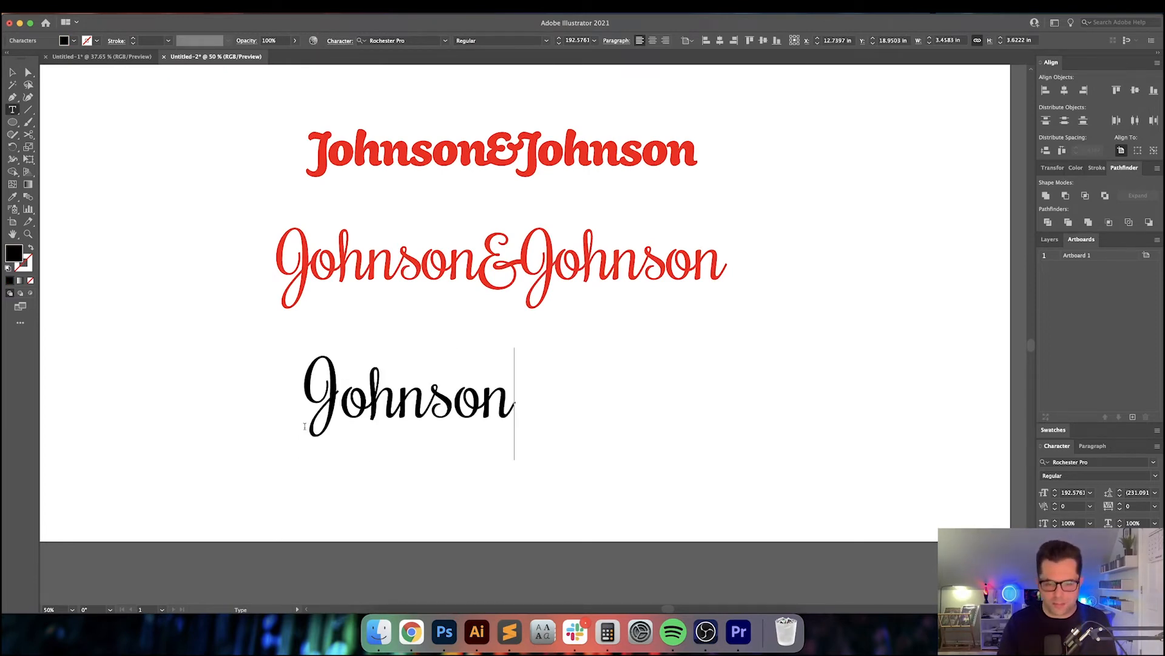
pyautogui.write('+')
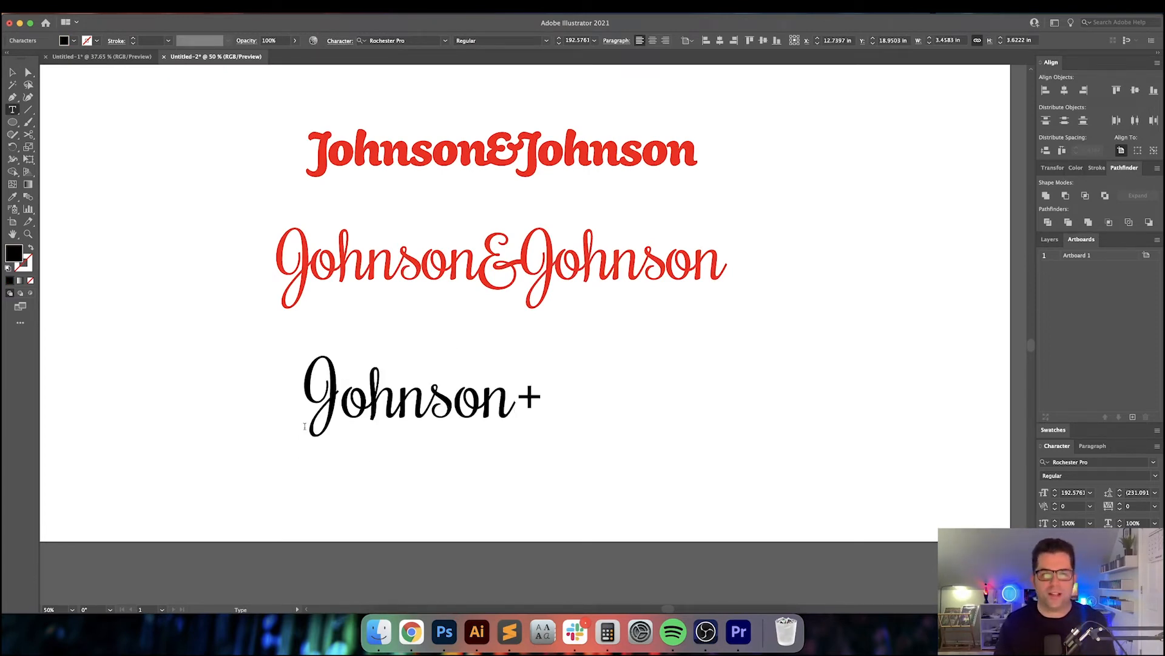
pyautogui.press('Escape')
pyautogui.press('BackSpace')
pyautogui.moveTo(377, 419); pyautogui.dragTo(421, 502)
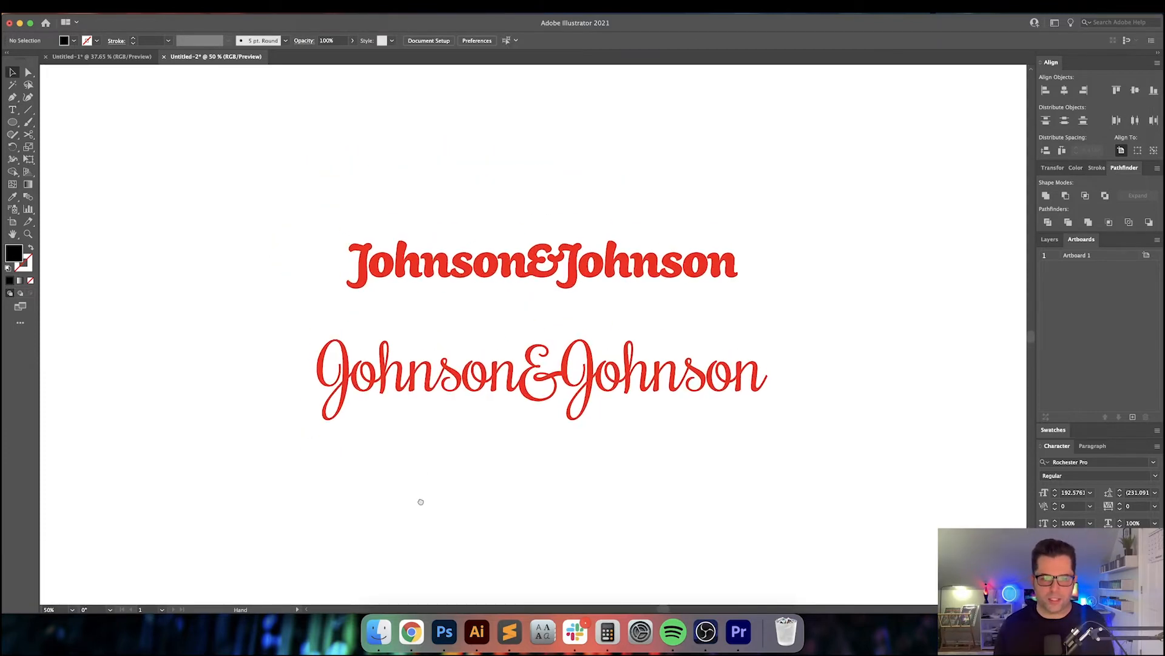
# Step: Move the bold Johnson+Johnson logo above the other two logos to form one centered stack
pyautogui.press('super+minus')
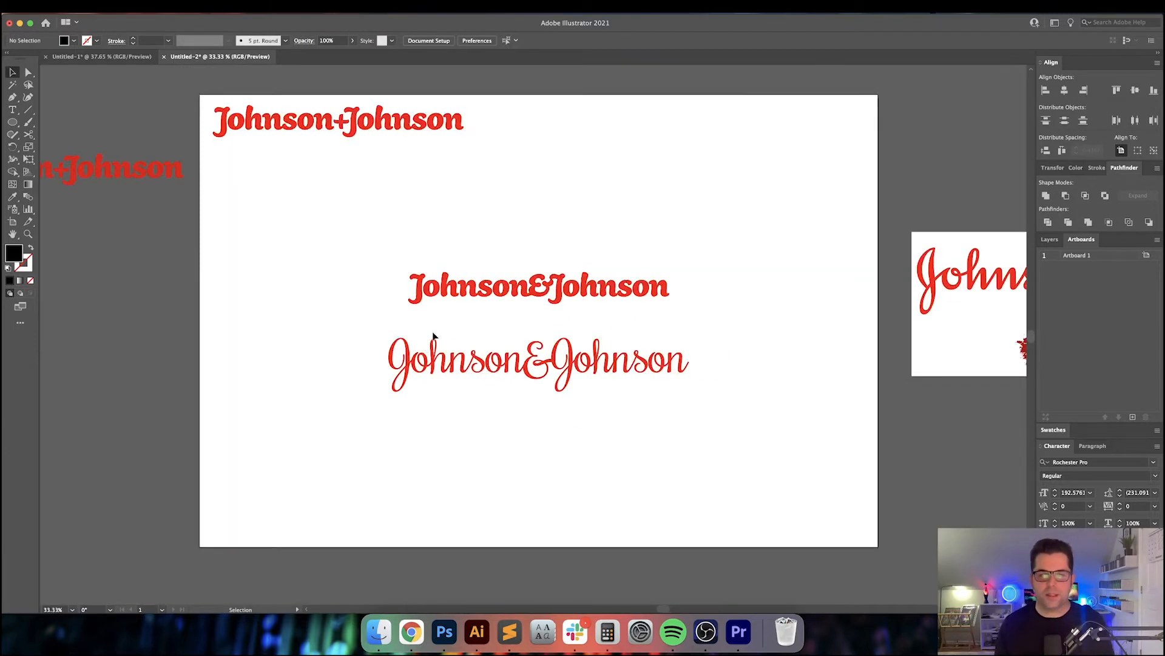
pyautogui.scroll(2, 410, 259)
pyautogui.hscroll(2, 411, 260)
pyautogui.moveTo(355, 163); pyautogui.dragTo(558, 265)
pyautogui.click(676, 276)
pyautogui.hscroll(1, 675, 276)
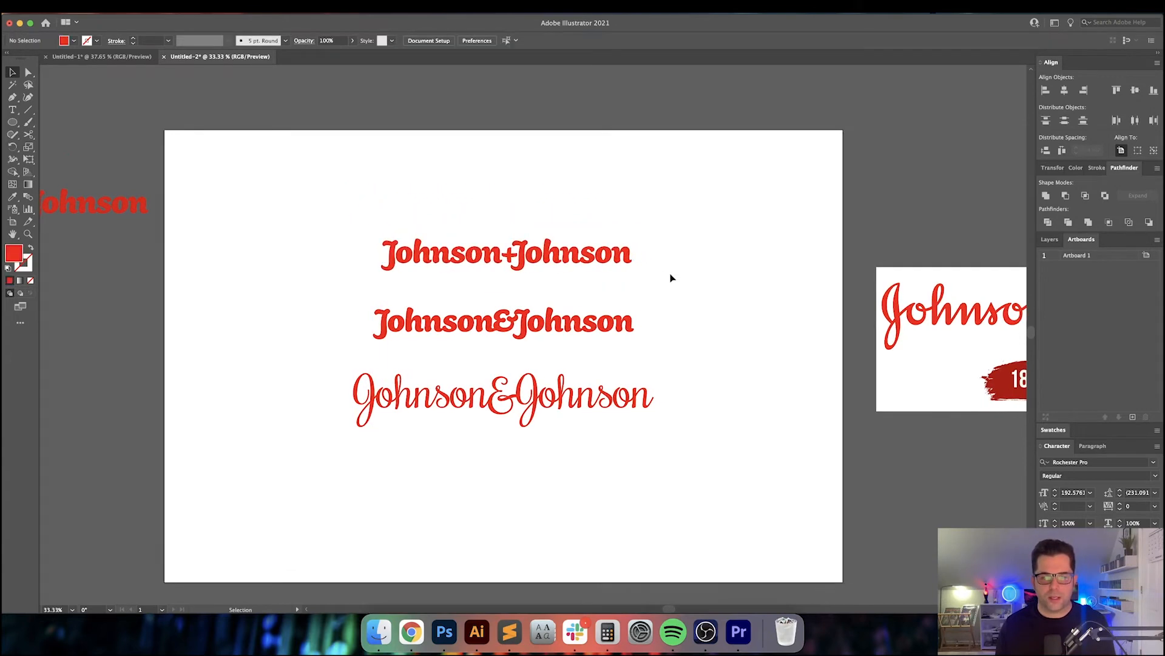
pyautogui.scroll(1, 530, 274)
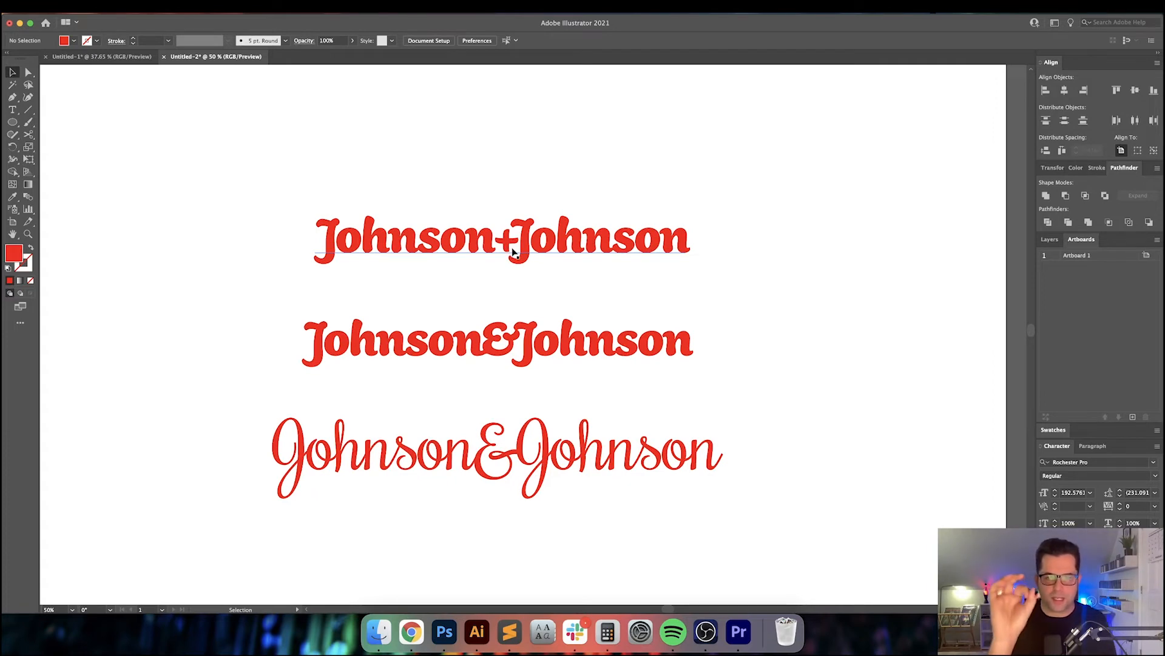
pyautogui.moveTo(762, 299); pyautogui.dragTo(762, 285)
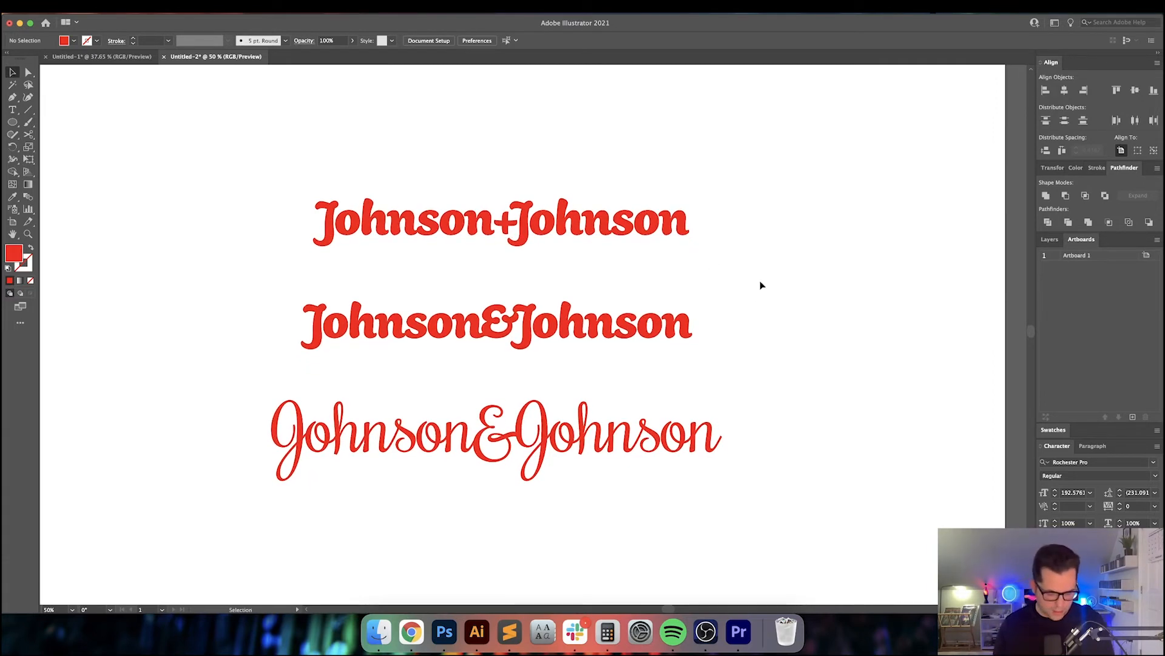
# Step: Select the three stacked logos and align their left edges
pyautogui.hscroll(3, 756, 310)
pyautogui.scroll(-1, 756, 311)
pyautogui.press('super+a')
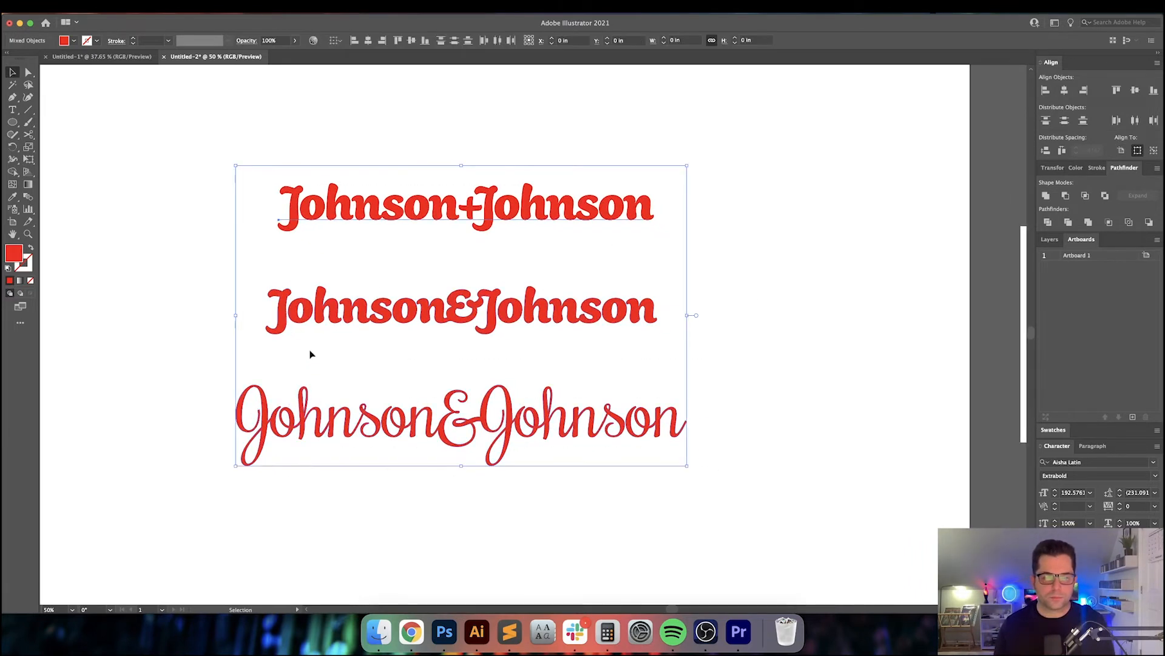
pyautogui.click(355, 41)
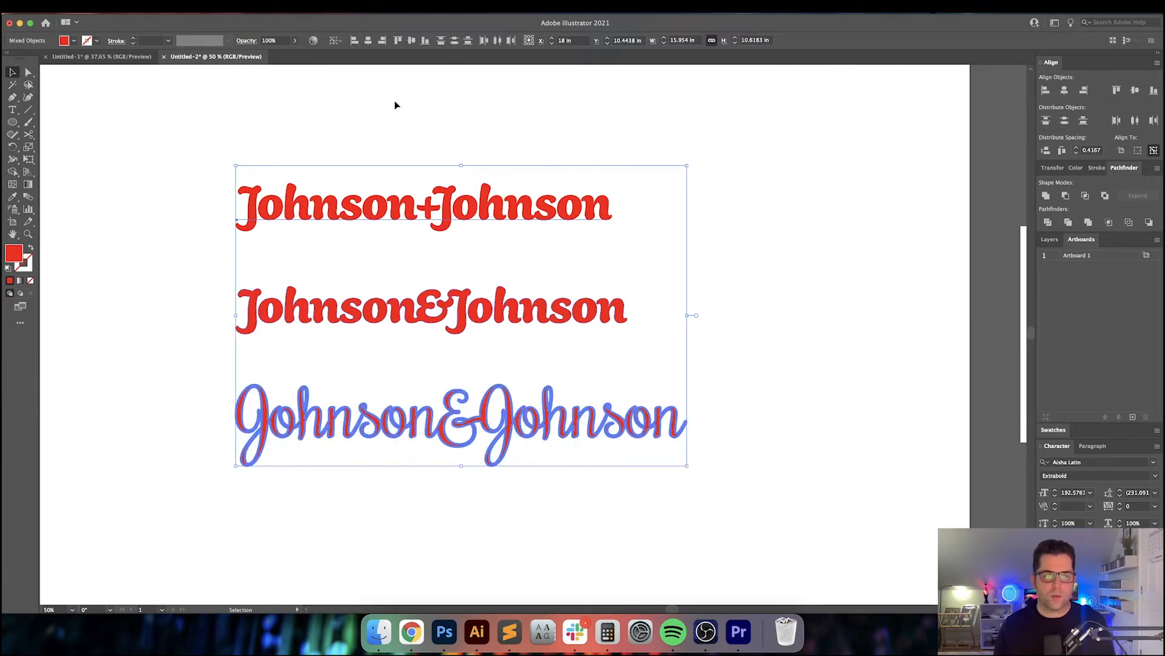
pyautogui.click(395, 104)
pyautogui.hscroll(3, 487, 190)
pyautogui.scroll(2, 486, 190)
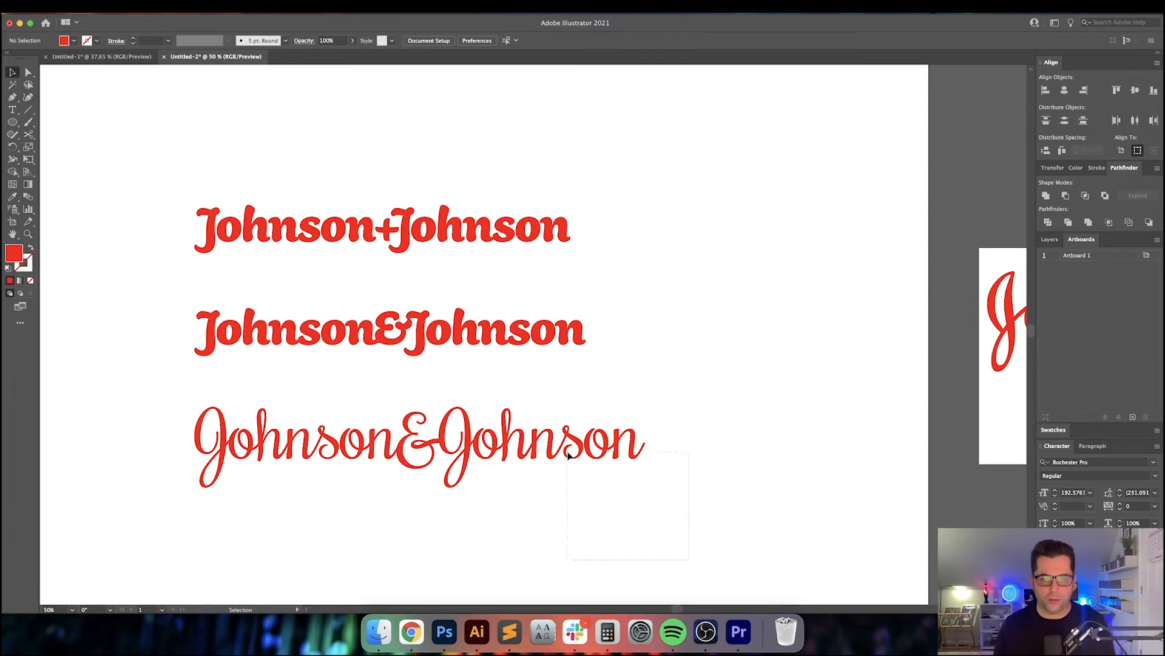
# Step: Move the three left-aligned logos together toward the artboard's left side
pyautogui.moveTo(569, 456); pyautogui.dragTo(485, 240)
pyautogui.hscroll(-7, 564, 244)
pyautogui.moveTo(566, 232); pyautogui.dragTo(363, 232)
pyautogui.click(677, 255)
pyautogui.hscroll(2, 614, 260)
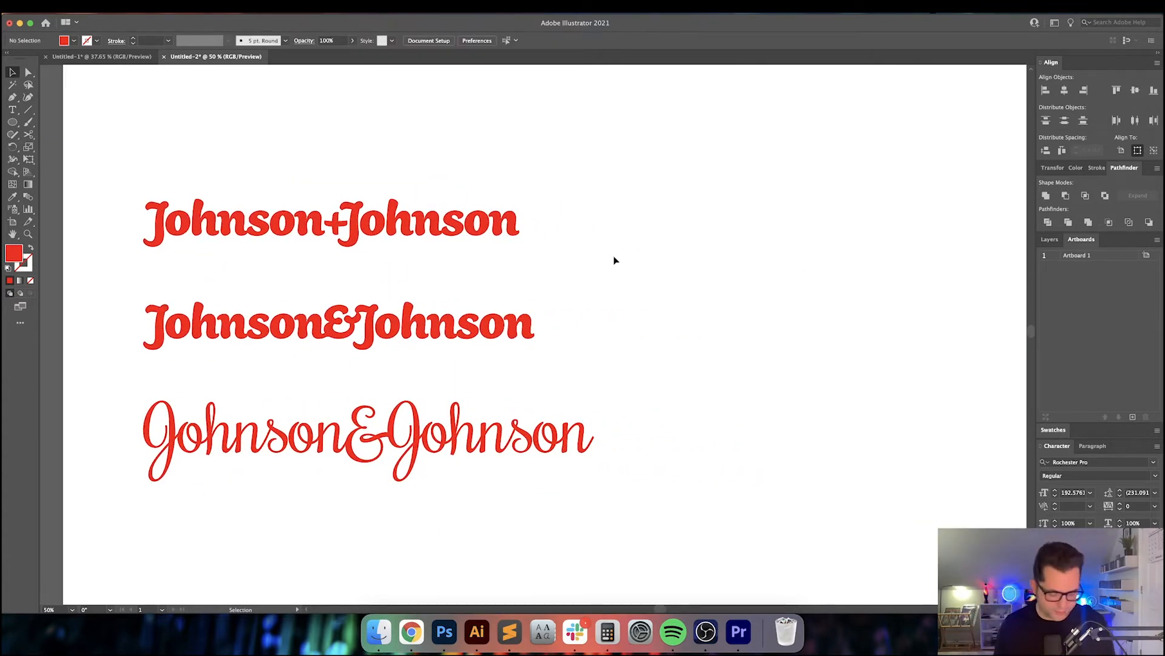
# Step: Add a black "J&J" text in Rochester Pro to the right of the Johnson+Johnson logo
pyautogui.press('t')
pyautogui.click(715, 266)
pyautogui.write('J')
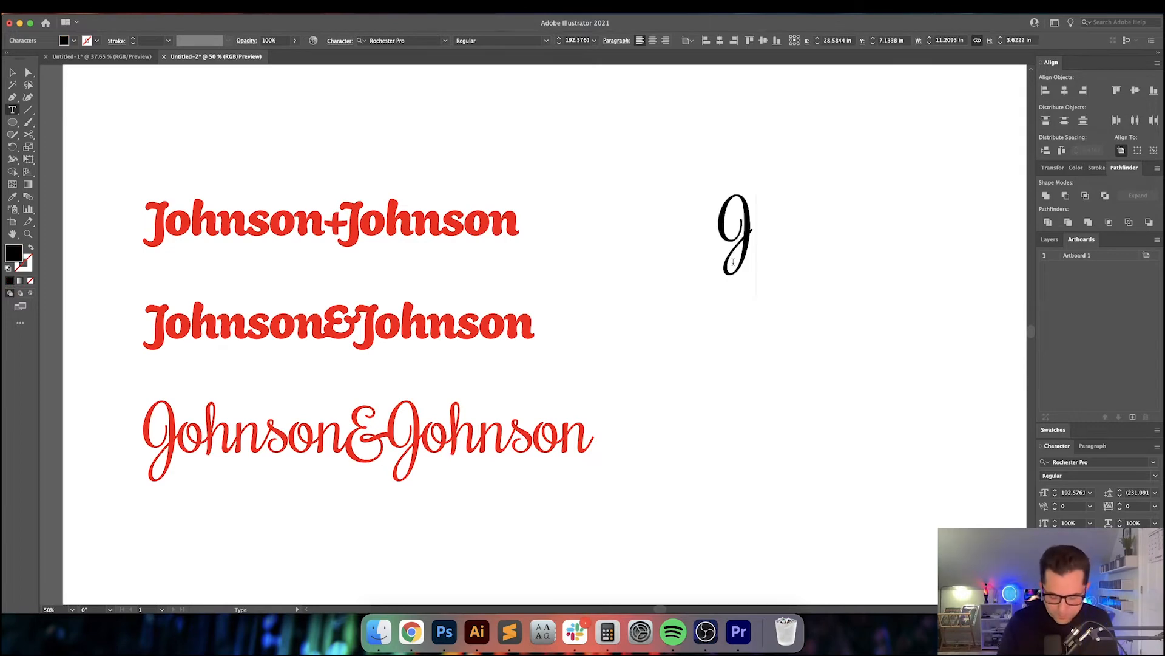
pyautogui.write('&J')
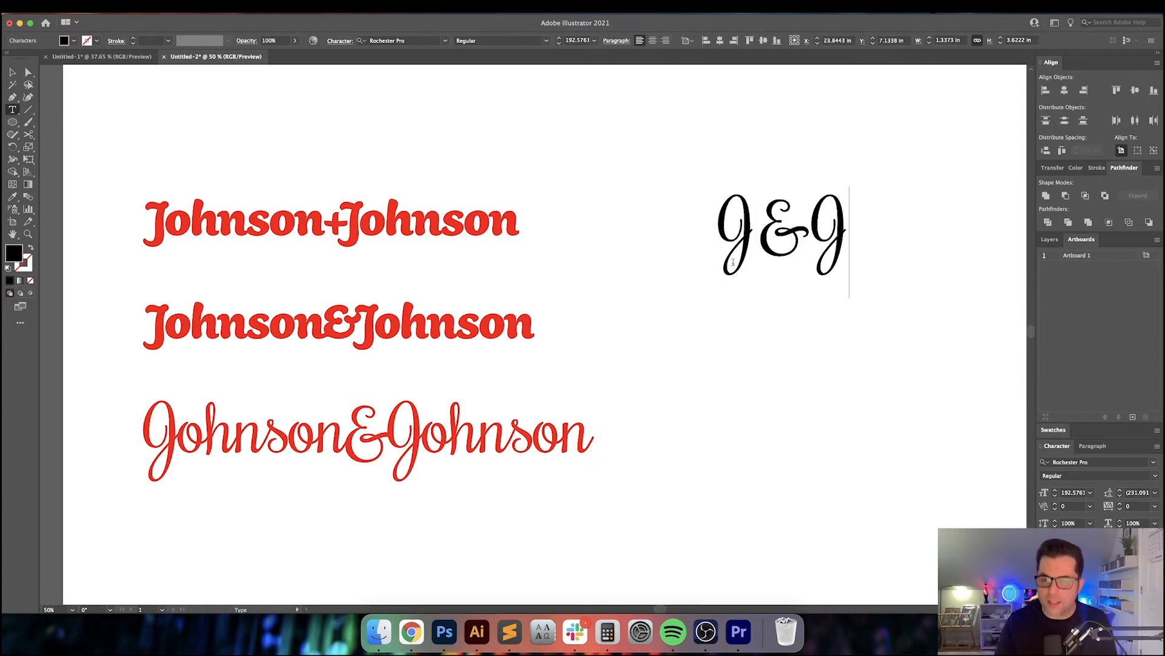
pyautogui.press('Escape')
# Step: Try a lowercase "j" as the first letter of the J&J text, and restore the capital J
pyautogui.press('t')
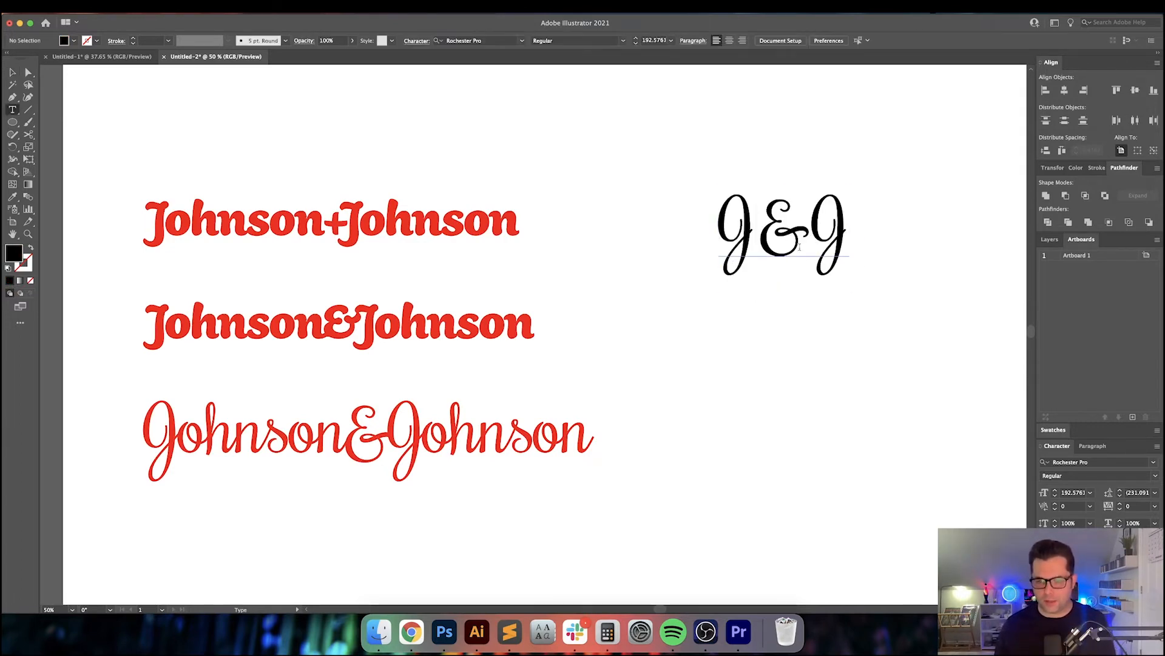
pyautogui.moveTo(736, 238); pyautogui.dragTo(692, 238)
pyautogui.write('j')
pyautogui.hscroll(10, 689, 238)
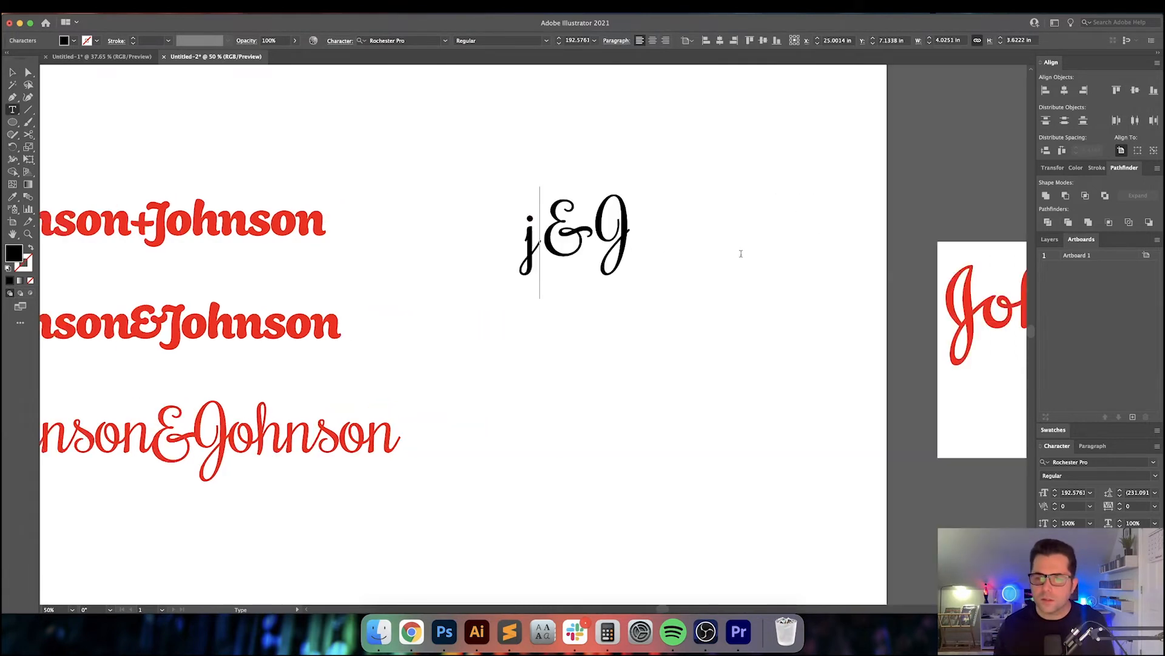
pyautogui.press('BackSpace')
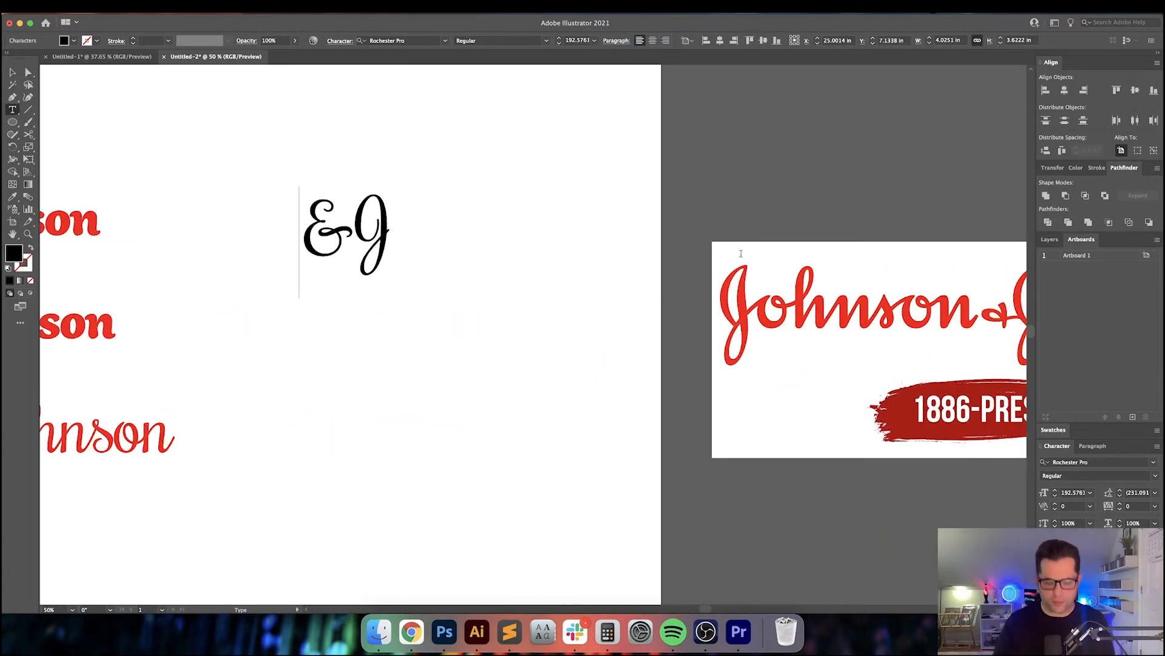
pyautogui.write('J')
pyautogui.press('Escape')
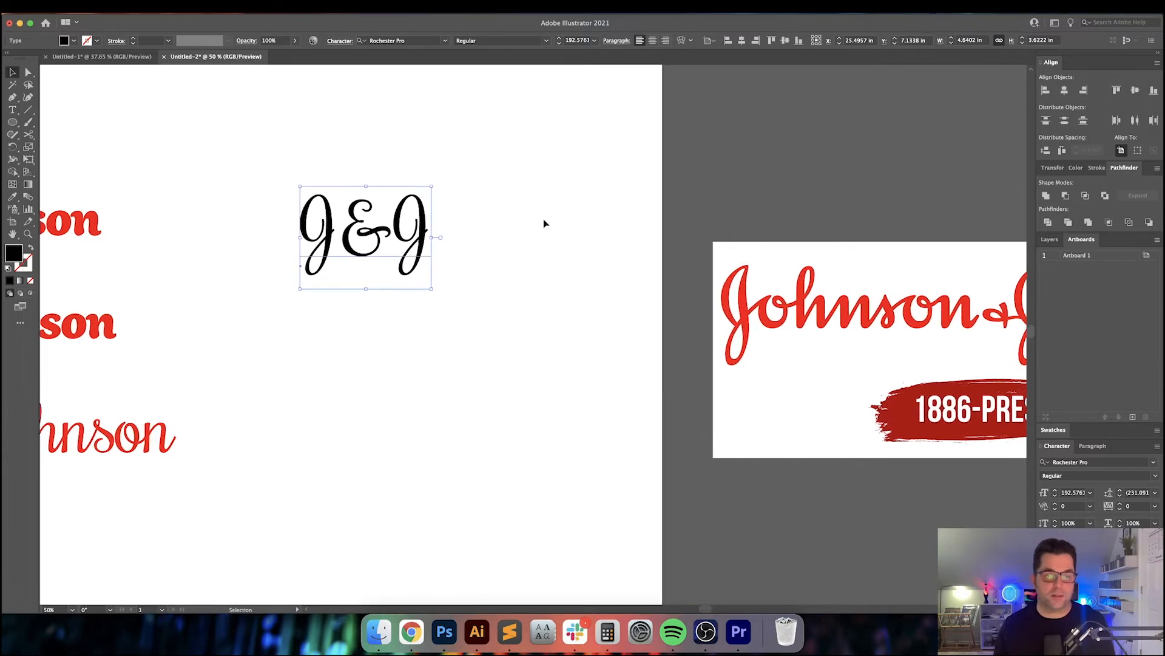
# Step: Duplicate the J&J text vertically so one sits beside the Johnson+Johnson logo and one beside the script logo
pyautogui.hscroll(-10, 544, 220)
pyautogui.click(522, 240)
pyautogui.hscroll(-4, 607, 231)
pyautogui.moveTo(746, 230)
pyautogui.mouseDown()
pyautogui.moveTo(747, 425)
pyautogui.moveTo(748, 218)
pyautogui.mouseUp()
pyautogui.tripleClick(750, 211)
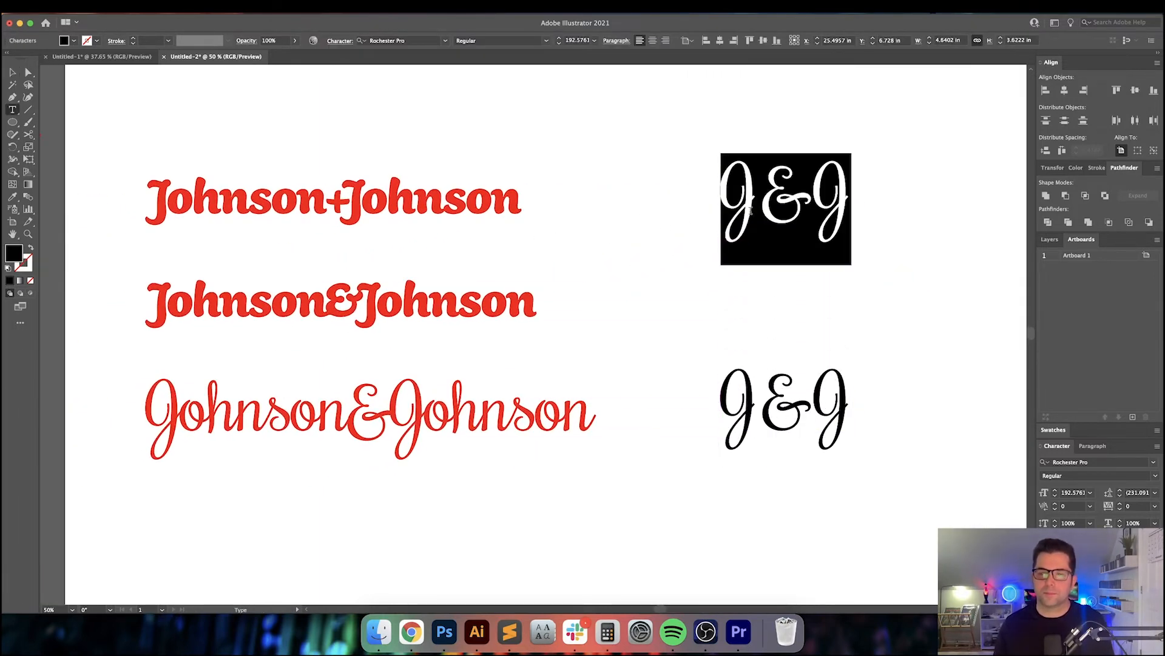
pyautogui.press('Escape')
pyautogui.click(578, 201)
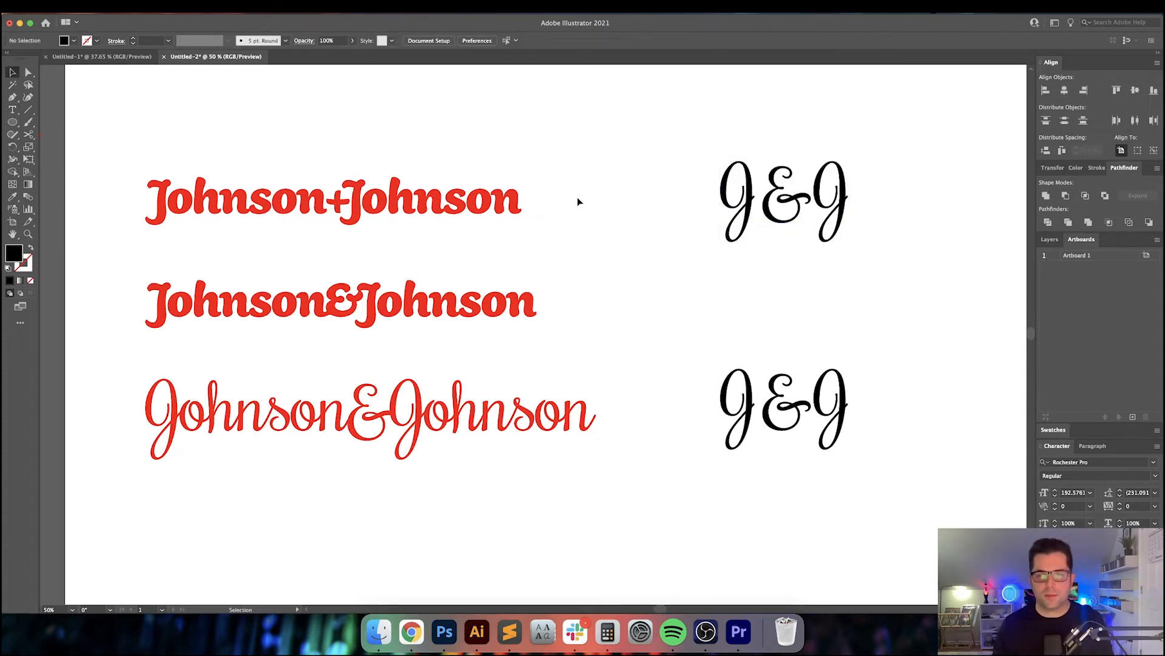
# Step: Change the upper J&J text's font to Aisha Latin Extrabold
pyautogui.click(813, 208)
pyautogui.click(394, 40)
pyautogui.write('a')
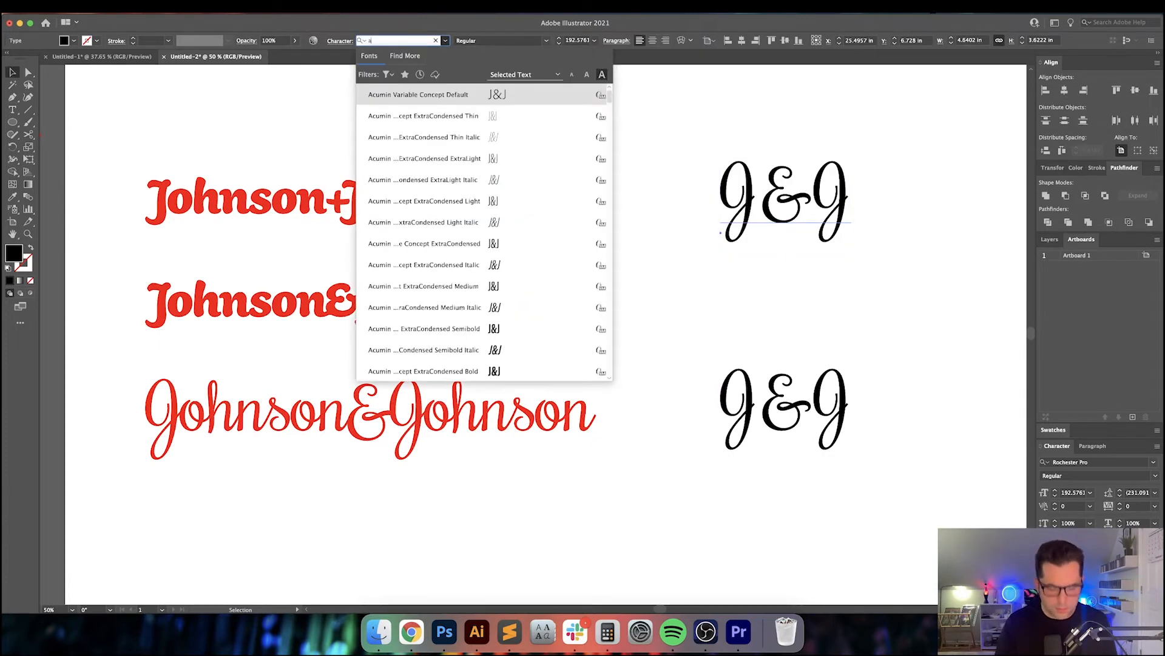
pyautogui.write('lsh')
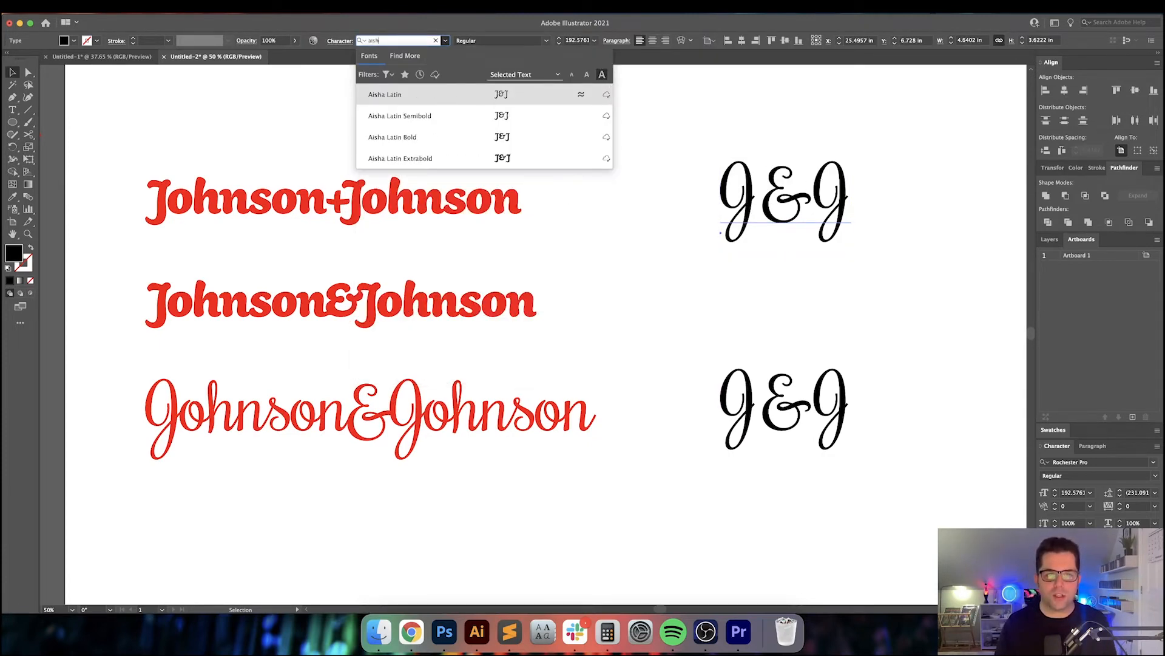
pyautogui.press('Down')
pyautogui.press('Down')
pyautogui.press('Down')
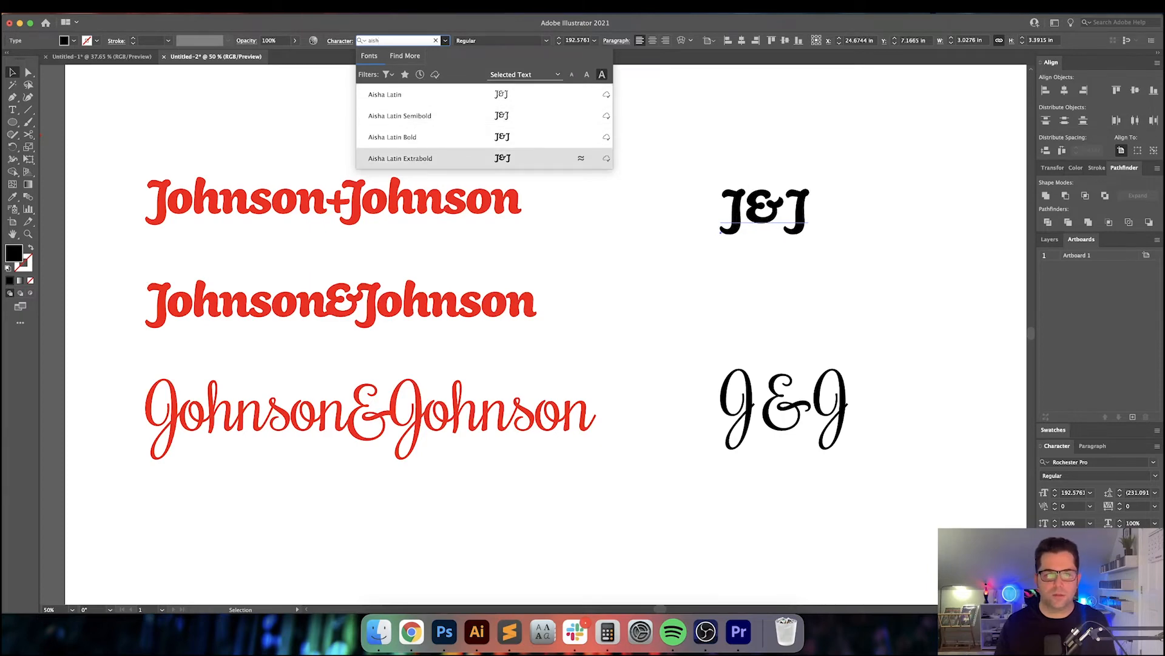
pyautogui.press('Up')
pyautogui.press('Down')
pyautogui.press('Return')
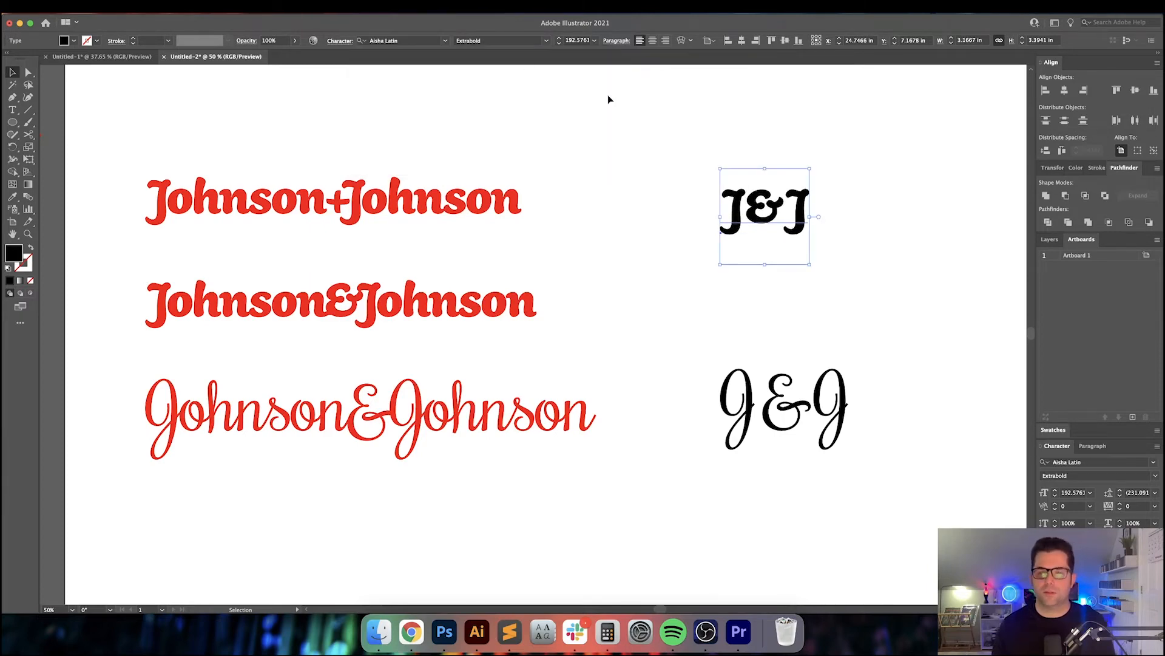
# Step: Replace the ampersand in the bold J&J text with a "+"
pyautogui.click(613, 147)
pyautogui.press('t')
pyautogui.moveTo(747, 200); pyautogui.dragTo(793, 282)
pyautogui.write('+')
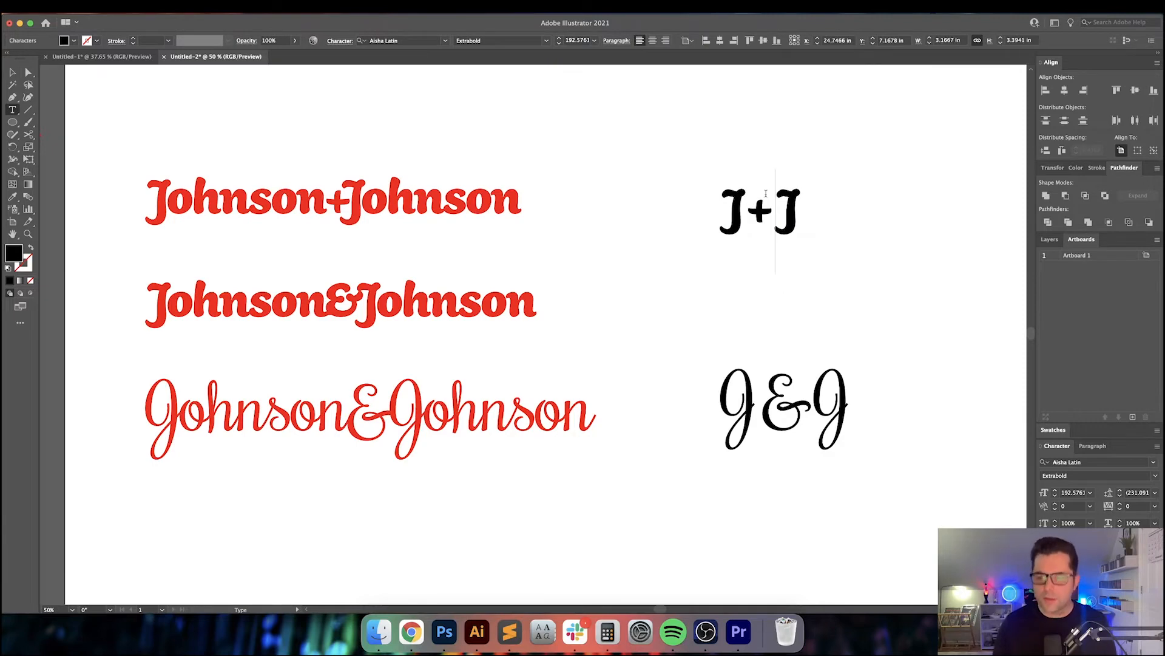
pyautogui.press('Escape')
pyautogui.click(814, 225)
# Step: Tighten the kerning between the first J and the plus in the J+J text to -80
pyautogui.scroll(2, 814, 225)
pyautogui.moveTo(817, 222); pyautogui.dragTo(641, 246)
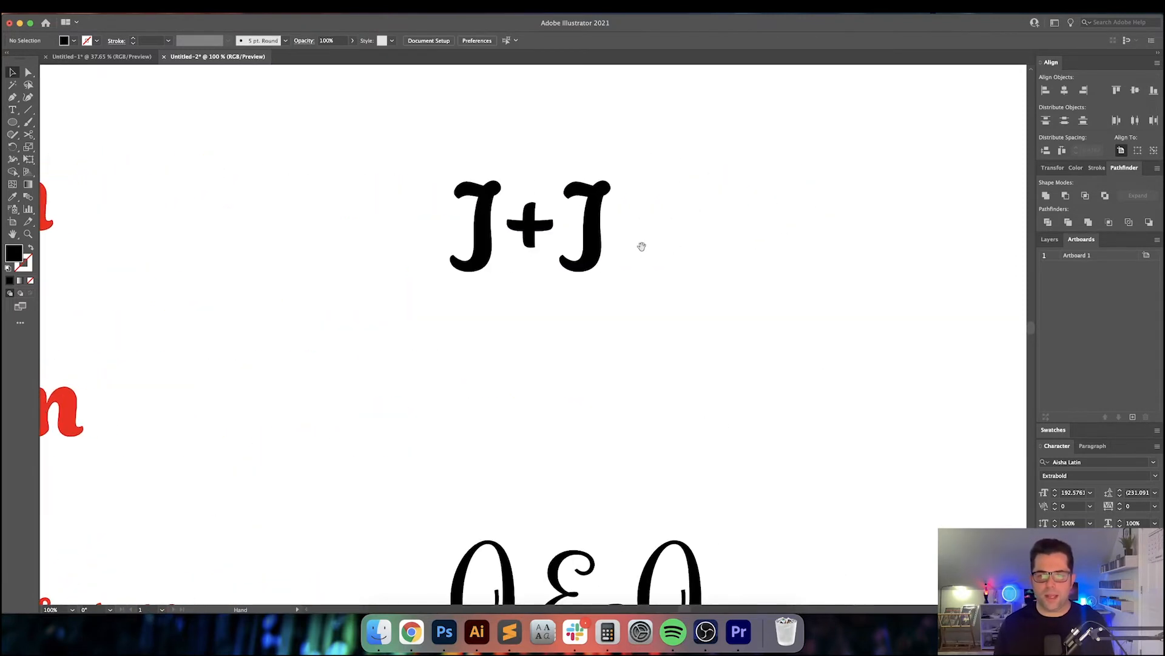
pyautogui.click(568, 225)
pyautogui.press('super+equal')
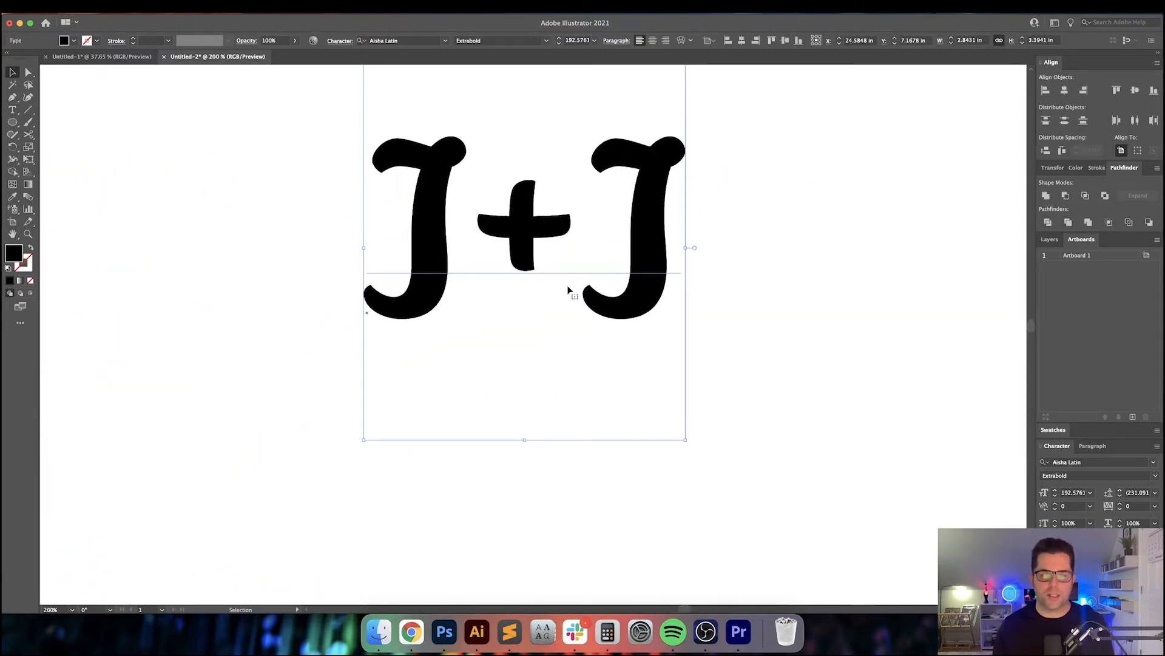
pyautogui.scroll(1, 568, 290)
pyautogui.doubleClick(468, 240)
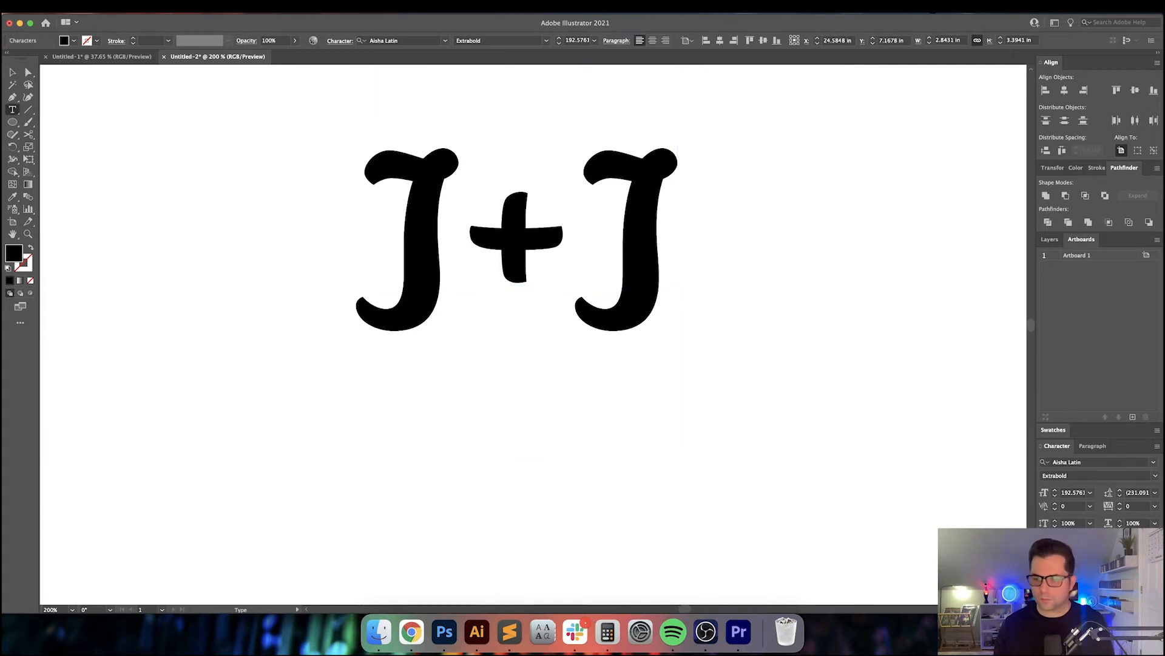
pyautogui.press('Down')
pyautogui.press('Down')
pyautogui.press('Down')
pyautogui.press('Down')
pyautogui.press('Down')
pyautogui.press('Down')
pyautogui.press('Down')
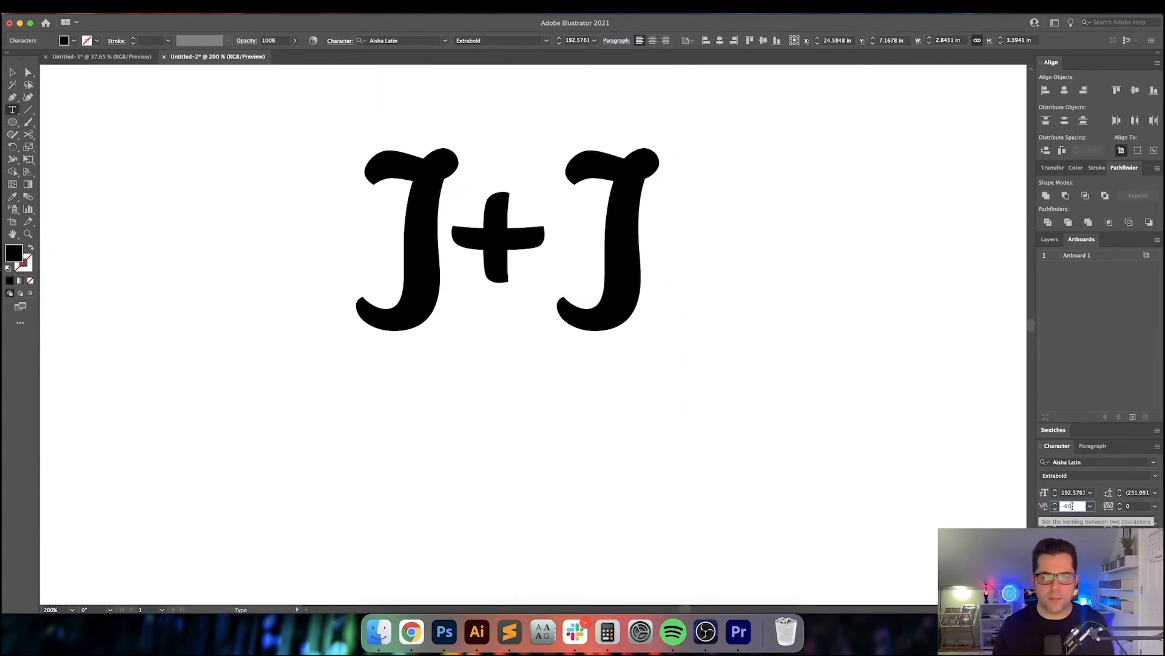
pyautogui.press('Down')
pyautogui.press('Return')
# Step: Tighten the kerning between the plus and the second J to -170
pyautogui.press('Right')
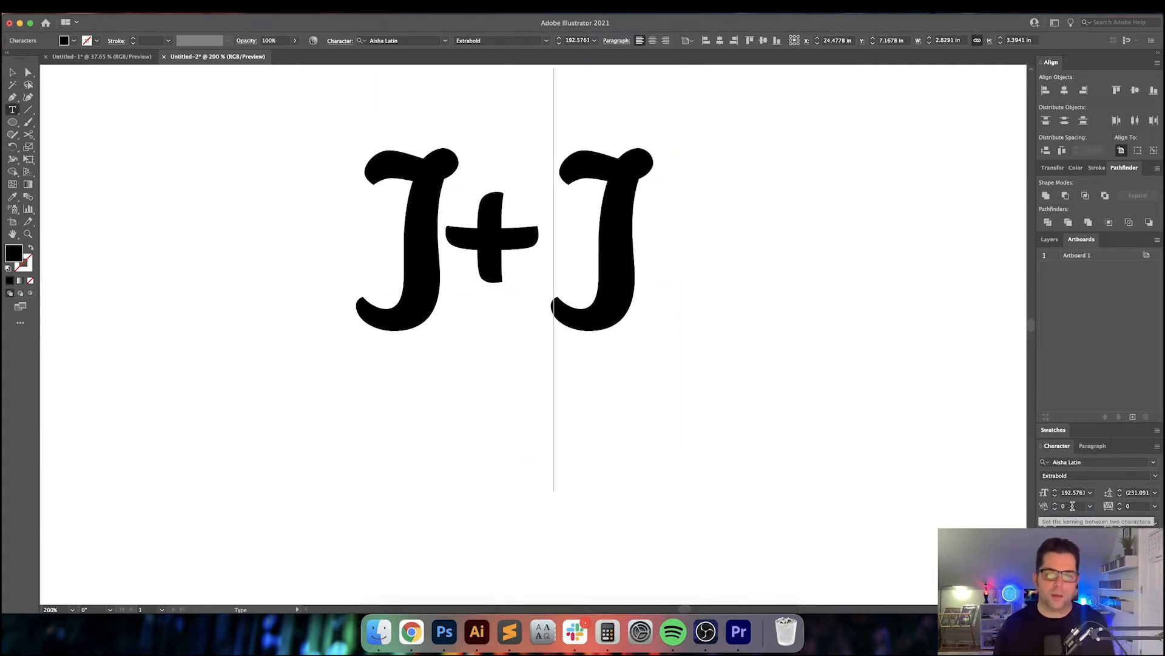
pyautogui.press('Down')
pyautogui.press('Down')
pyautogui.press('Down')
pyautogui.press('Down')
pyautogui.press('Down')
pyautogui.press('Down')
pyautogui.press('Down')
pyautogui.press('Down')
pyautogui.press('Down')
pyautogui.press('Down')
pyautogui.press('Down')
pyautogui.press('Down')
pyautogui.press('Down')
pyautogui.press('Down')
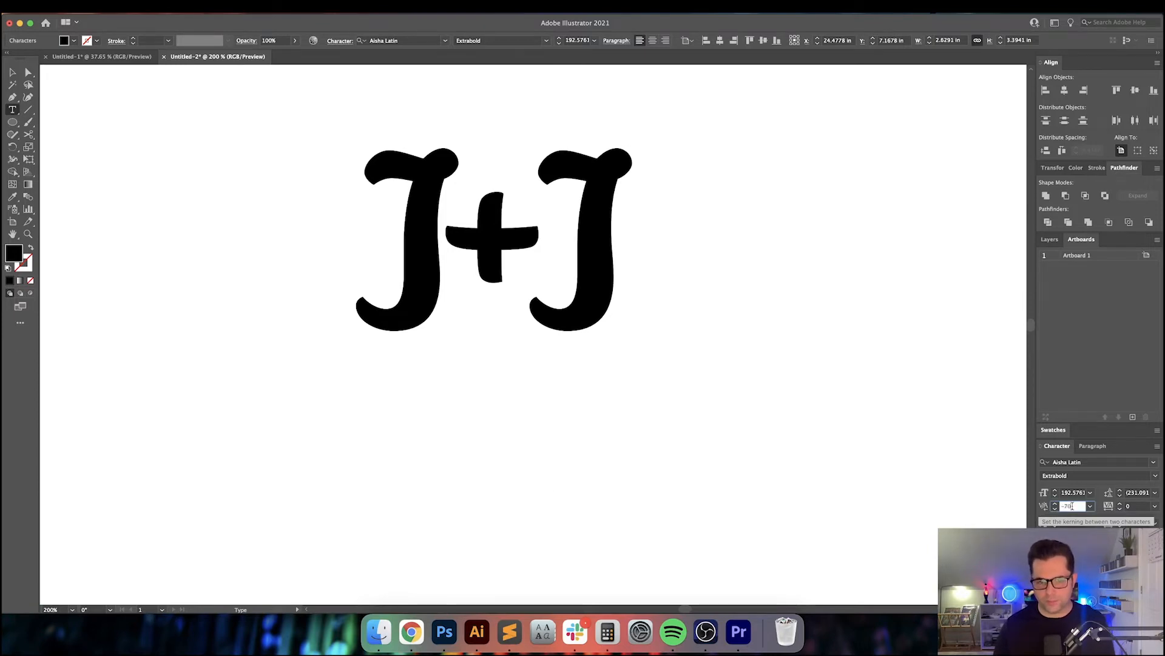
pyautogui.press('Down')
pyautogui.press('Down')
pyautogui.press('Down')
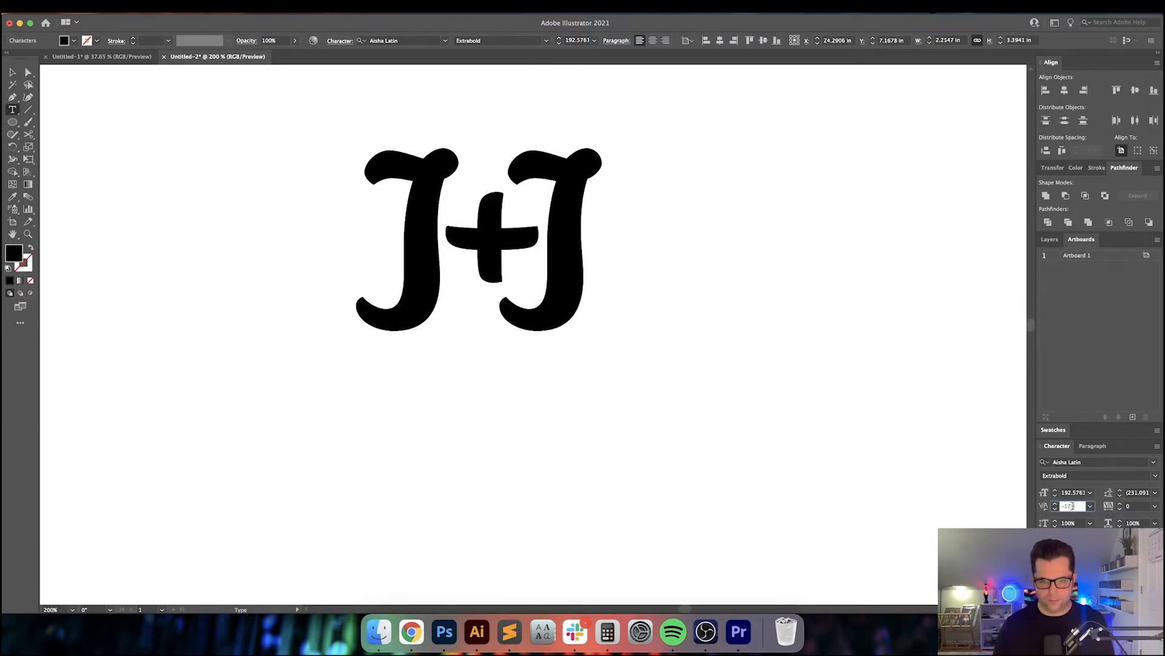
pyautogui.press('Return')
pyautogui.press('Escape')
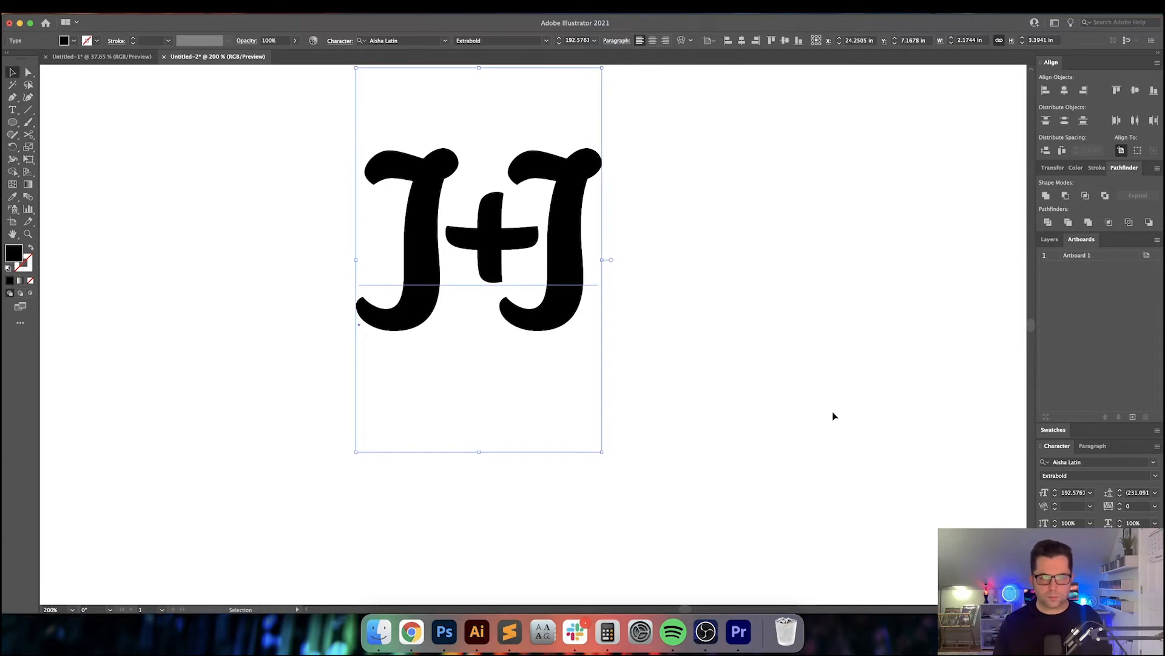
pyautogui.click(833, 414)
# Step: Loosen the J+J kerning to -70 before the plus and -160 after it
pyautogui.scroll(-2, 829, 414)
pyautogui.moveTo(825, 414); pyautogui.dragTo(726, 349)
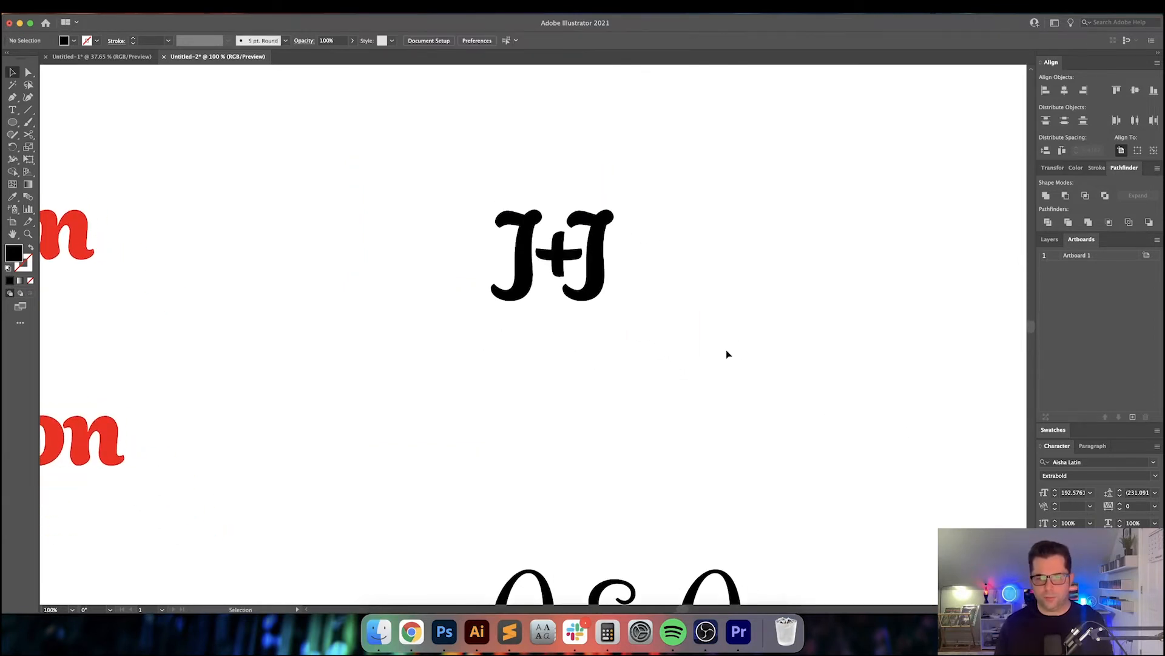
pyautogui.scroll(-1, 661, 326)
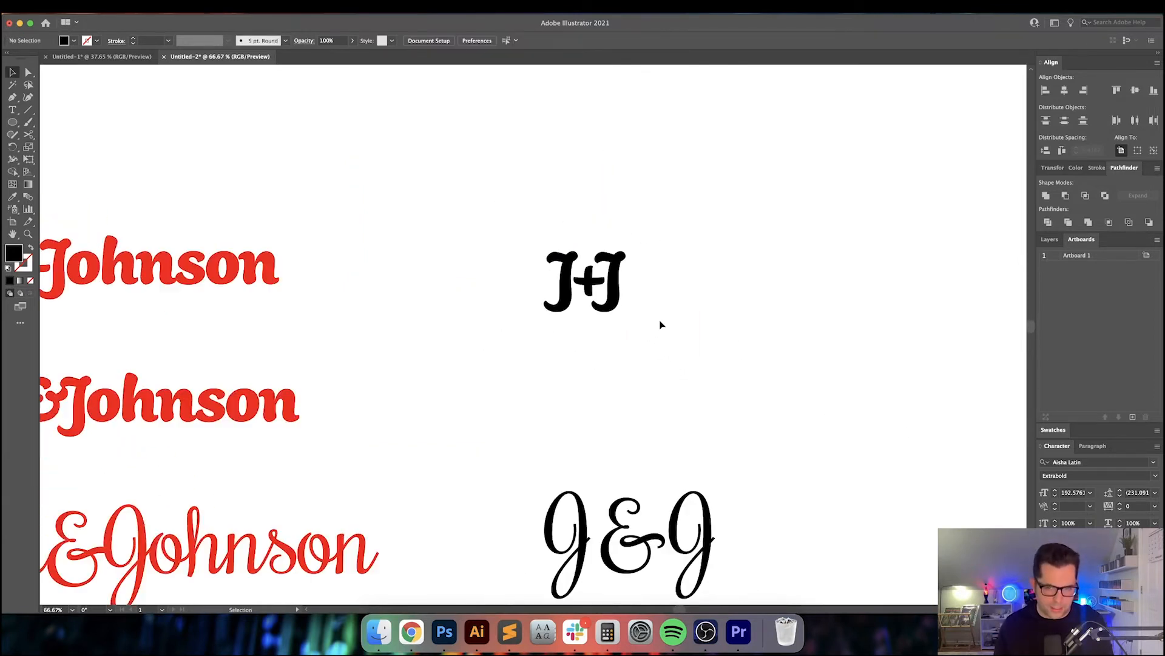
pyautogui.moveTo(661, 323); pyautogui.dragTo(700, 312)
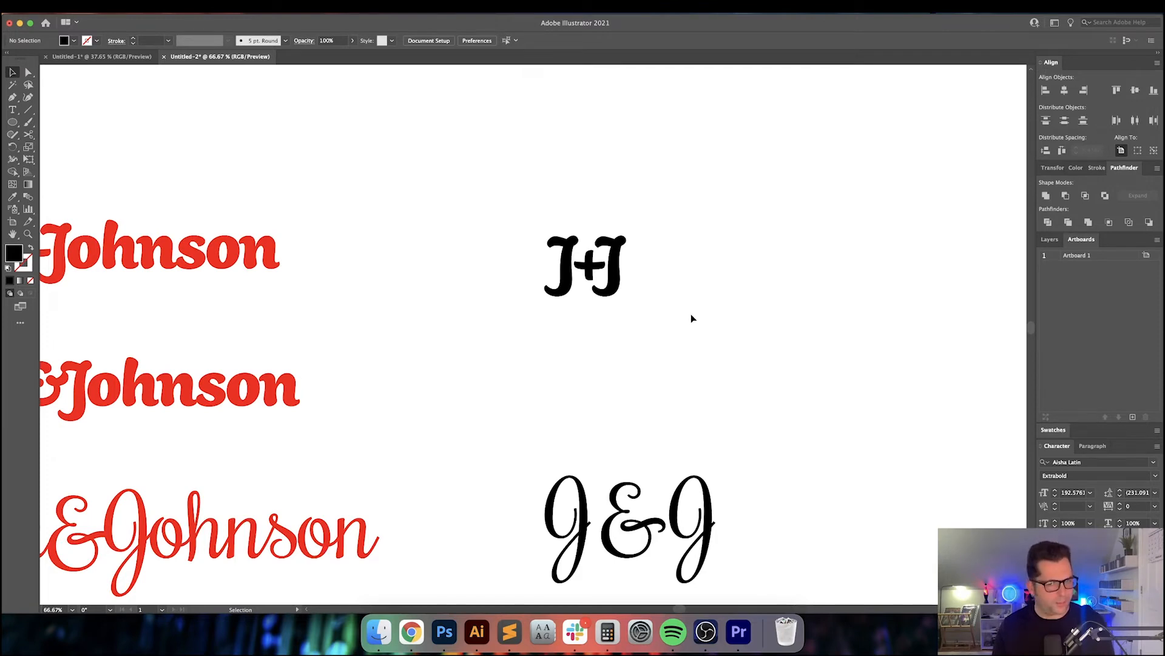
pyautogui.click(628, 292)
pyautogui.press('t')
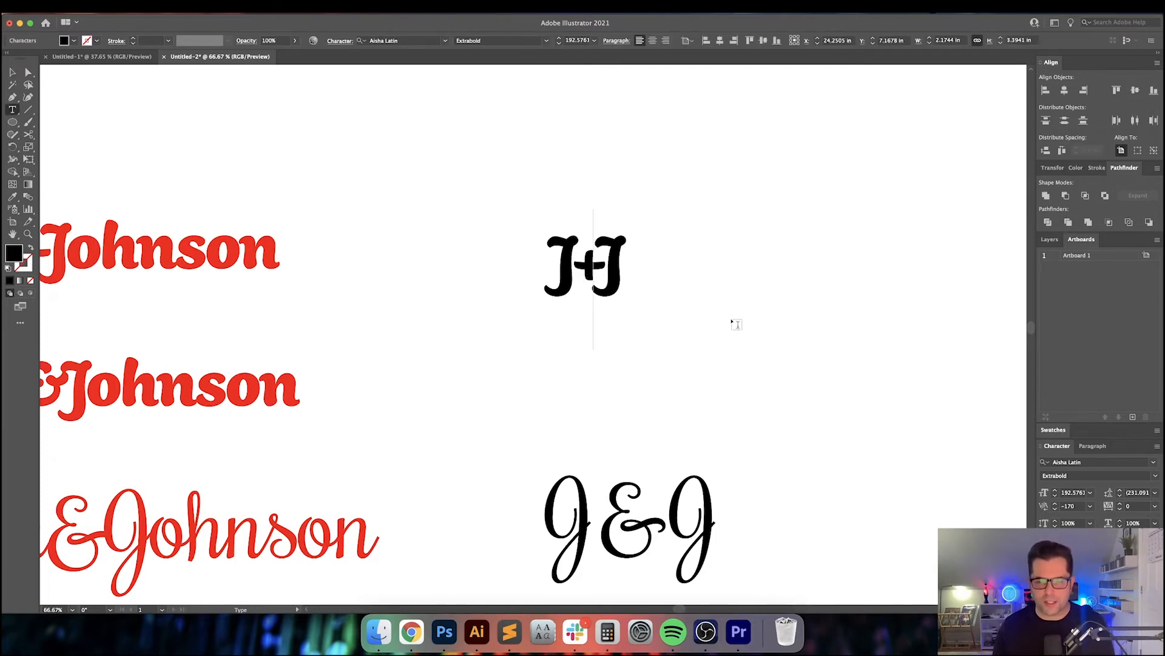
pyautogui.press('Left')
pyautogui.press('Left')
pyautogui.press('Right')
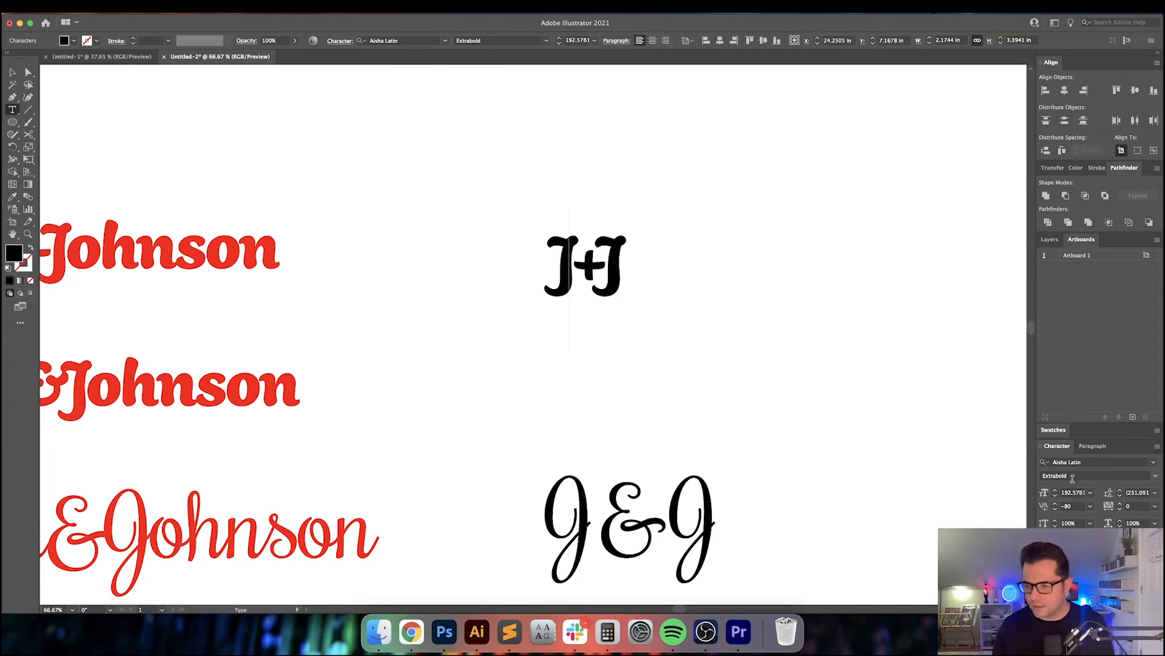
pyautogui.press('Right')
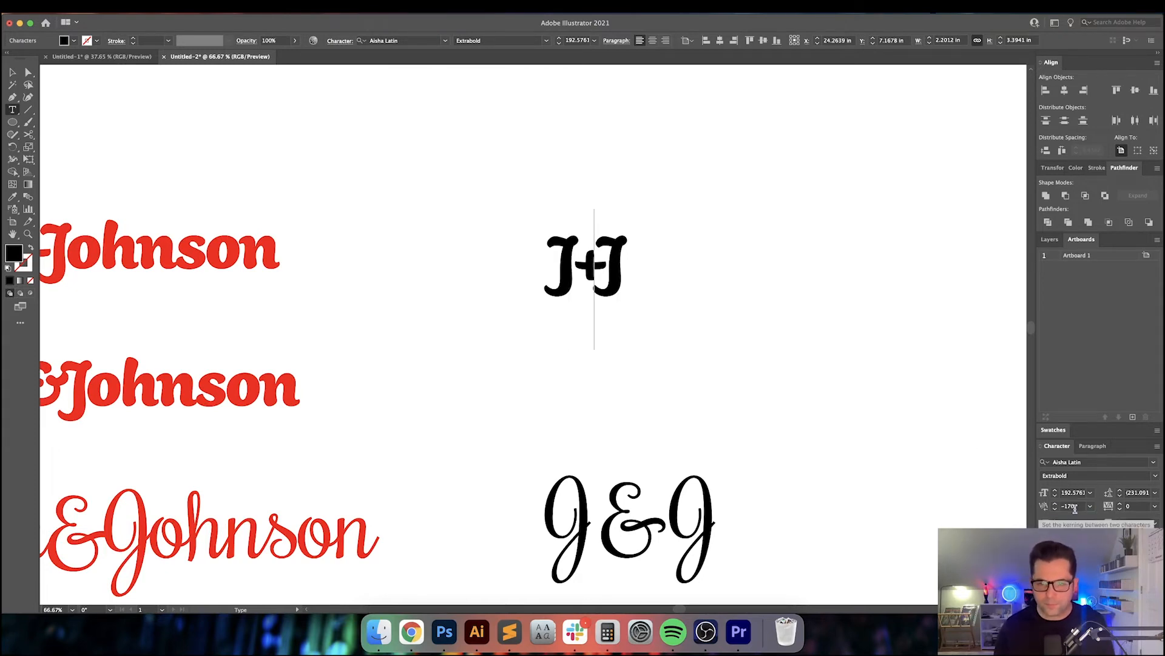
pyautogui.click(1075, 509)
pyautogui.hotkey('shift', 'Up')
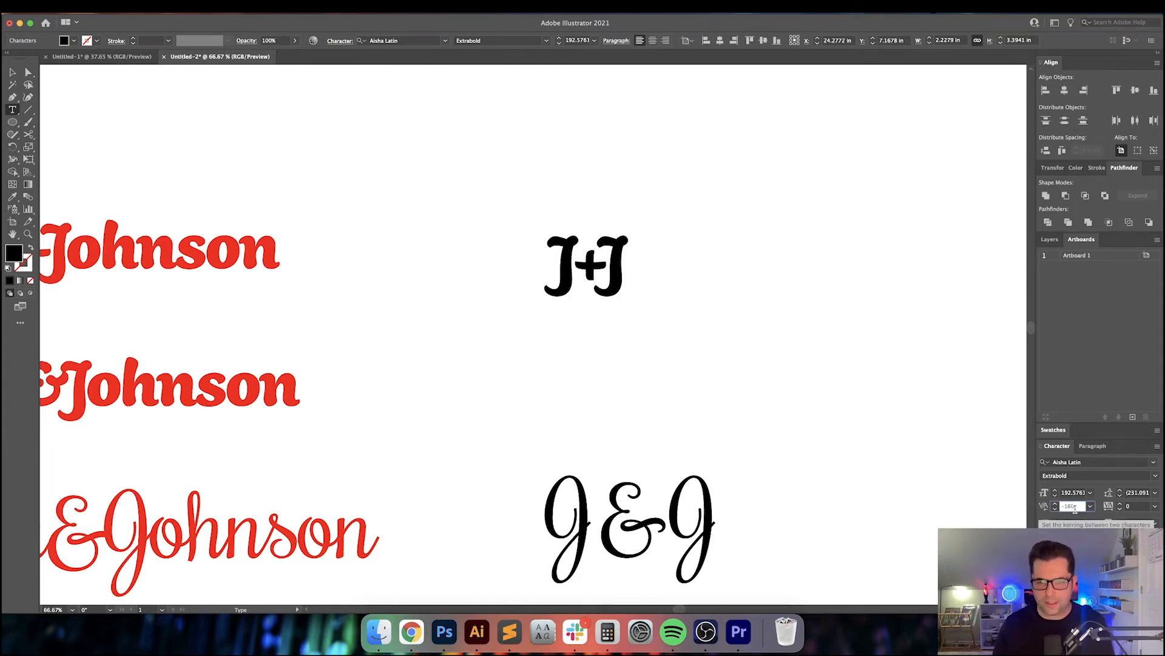
pyautogui.press('Escape')
pyautogui.click(742, 322)
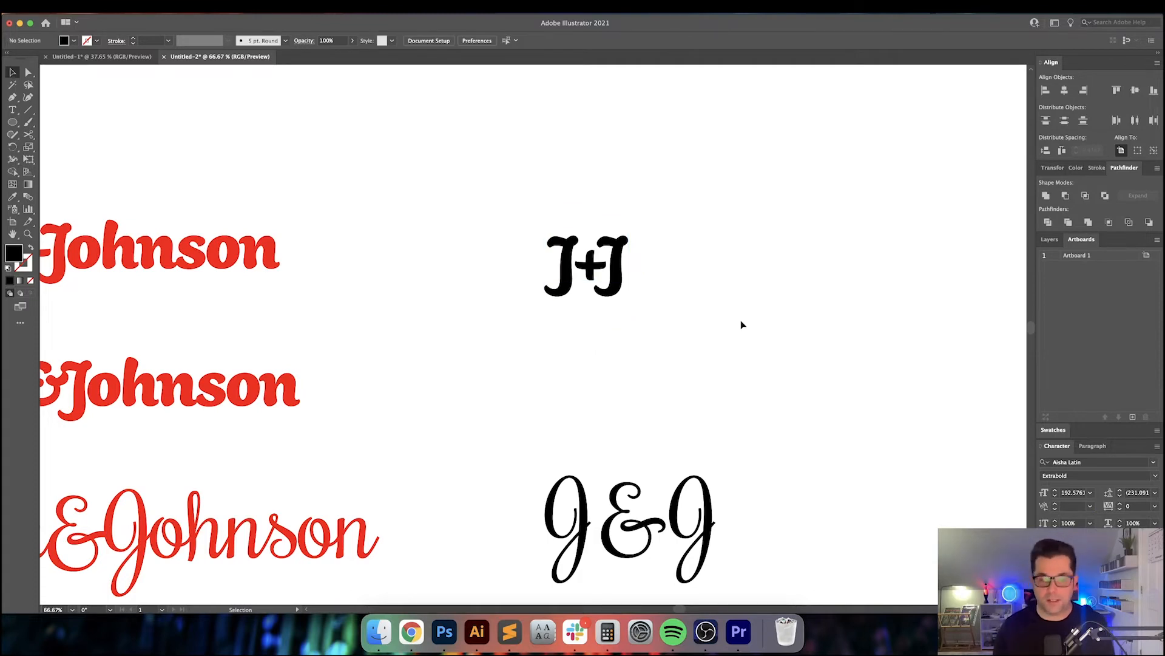
# Step: Color the J+J text with the red sampled from the Johnson+Johnson logo
pyautogui.moveTo(737, 321); pyautogui.dragTo(580, 260)
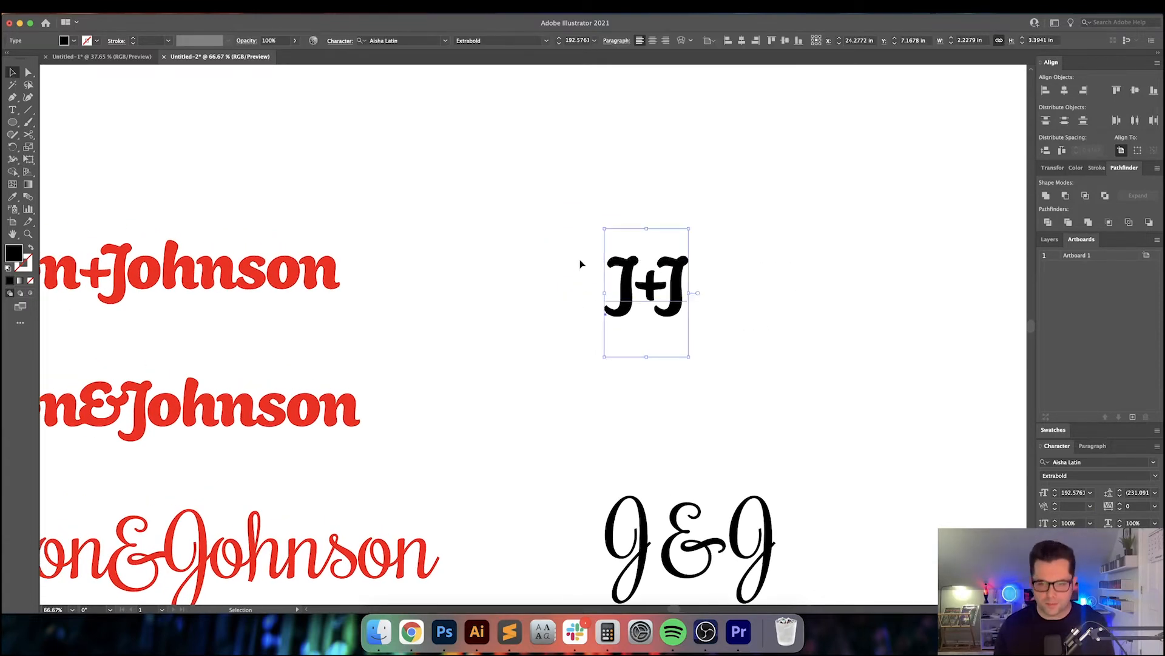
pyautogui.press('i')
pyautogui.click(331, 267)
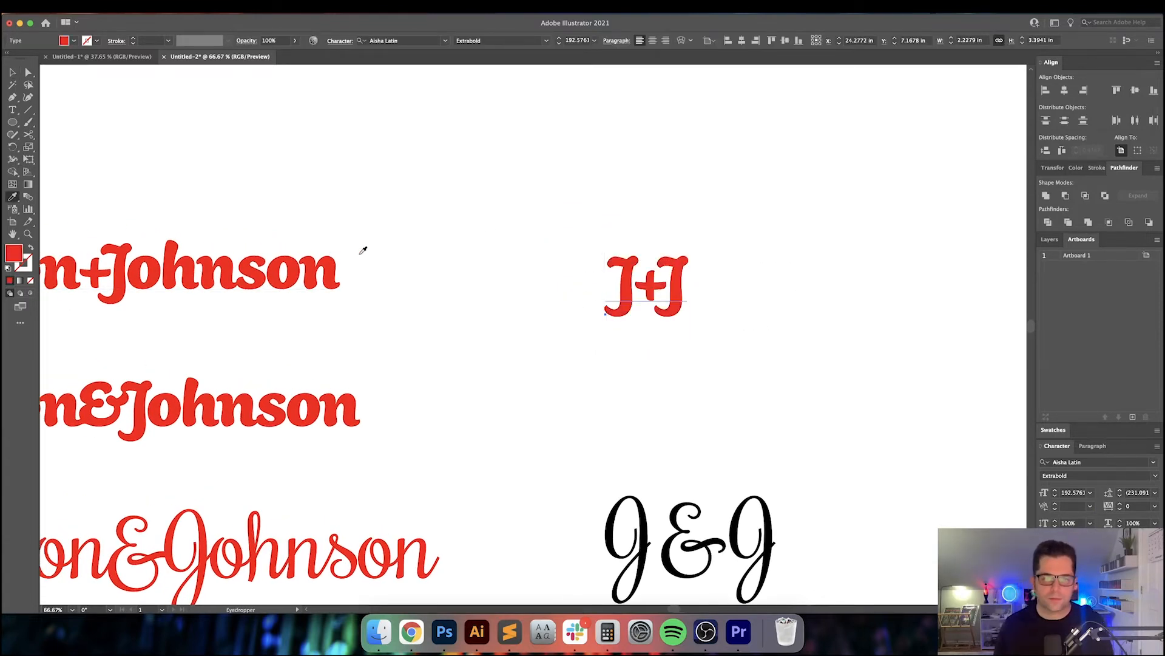
pyautogui.press('v')
pyautogui.click(583, 223)
# Step: Set the kerning between the first J and the plus of the red J+J to -75
pyautogui.moveTo(626, 222); pyautogui.dragTo(541, 202)
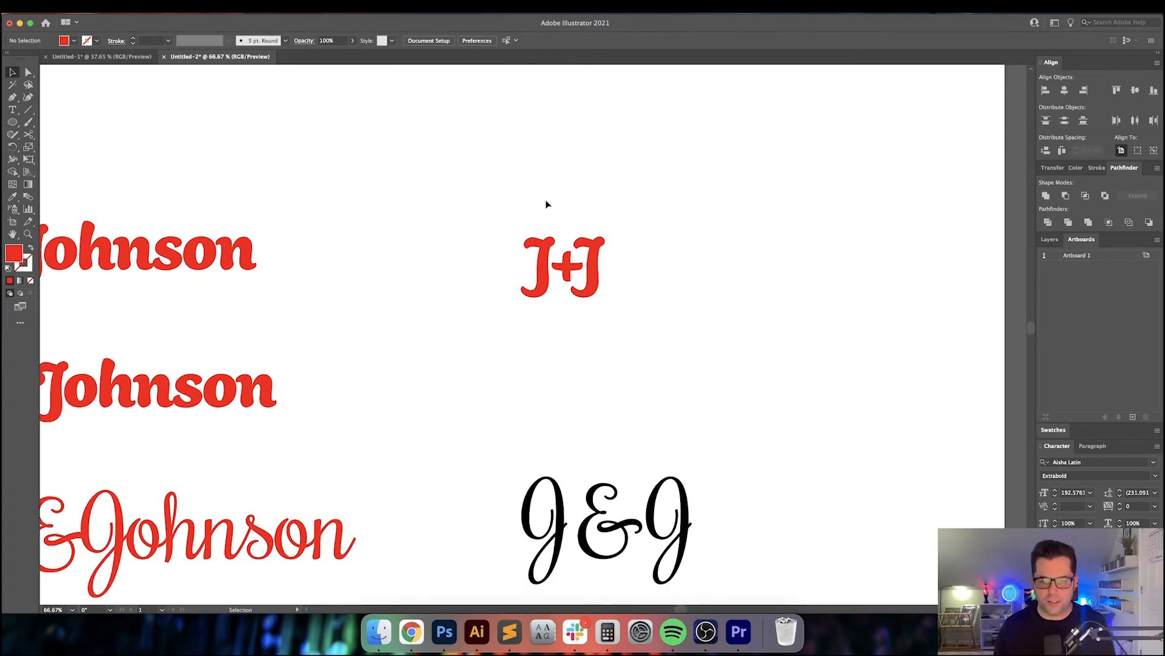
pyautogui.doubleClick(555, 273)
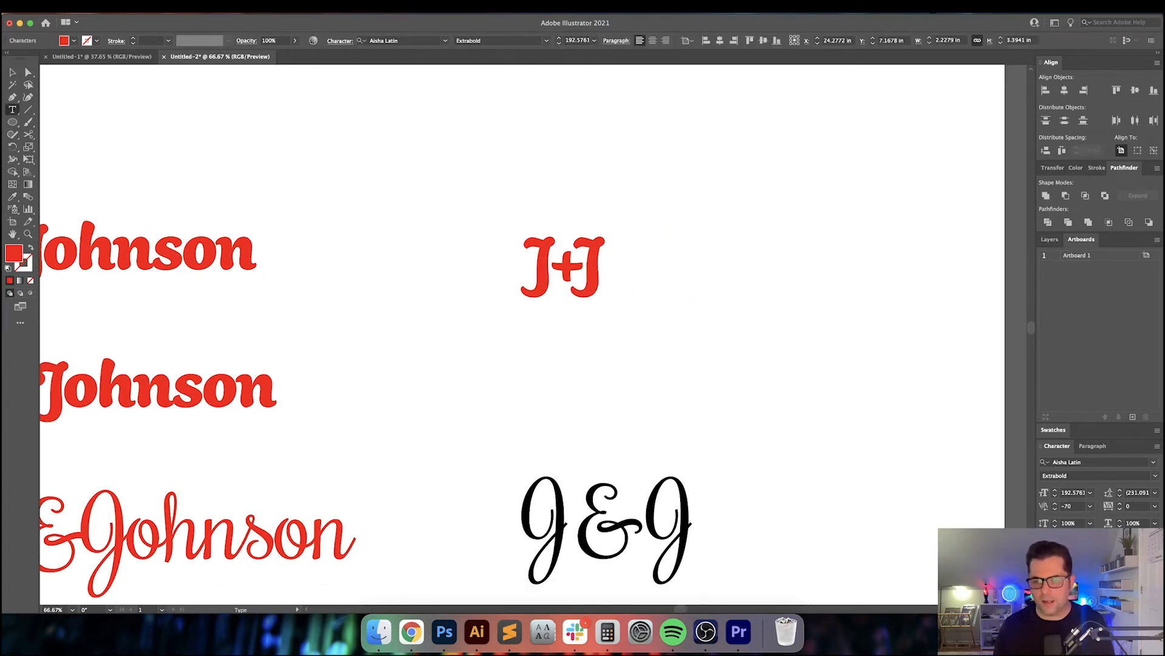
pyautogui.press('Down')
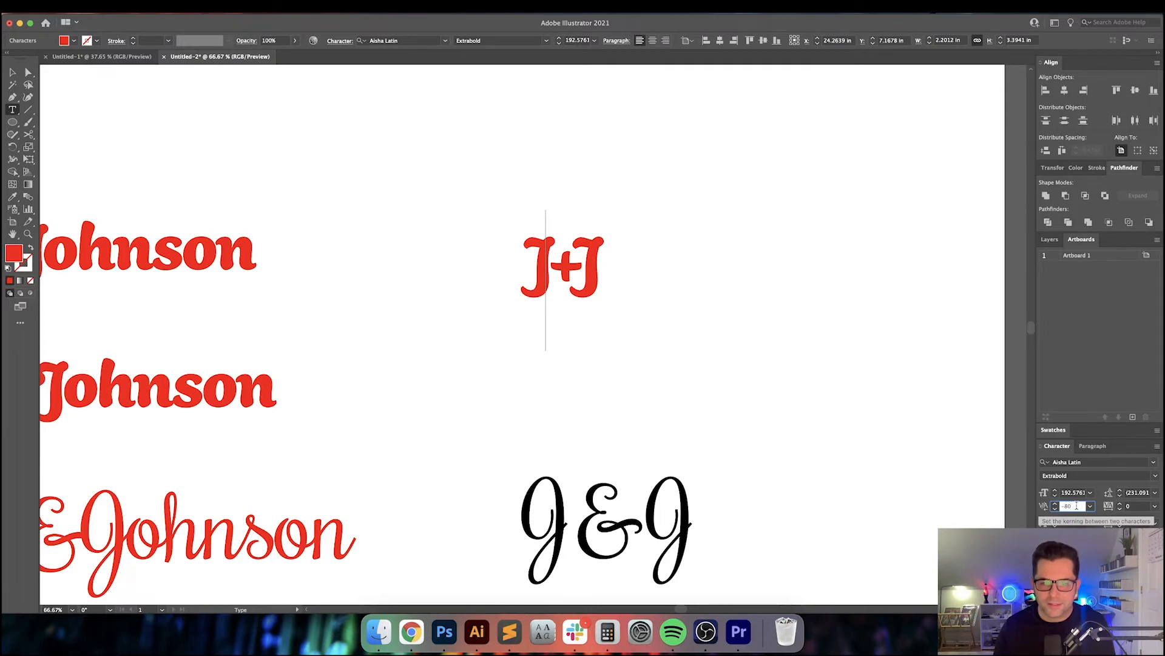
pyautogui.press('Escape')
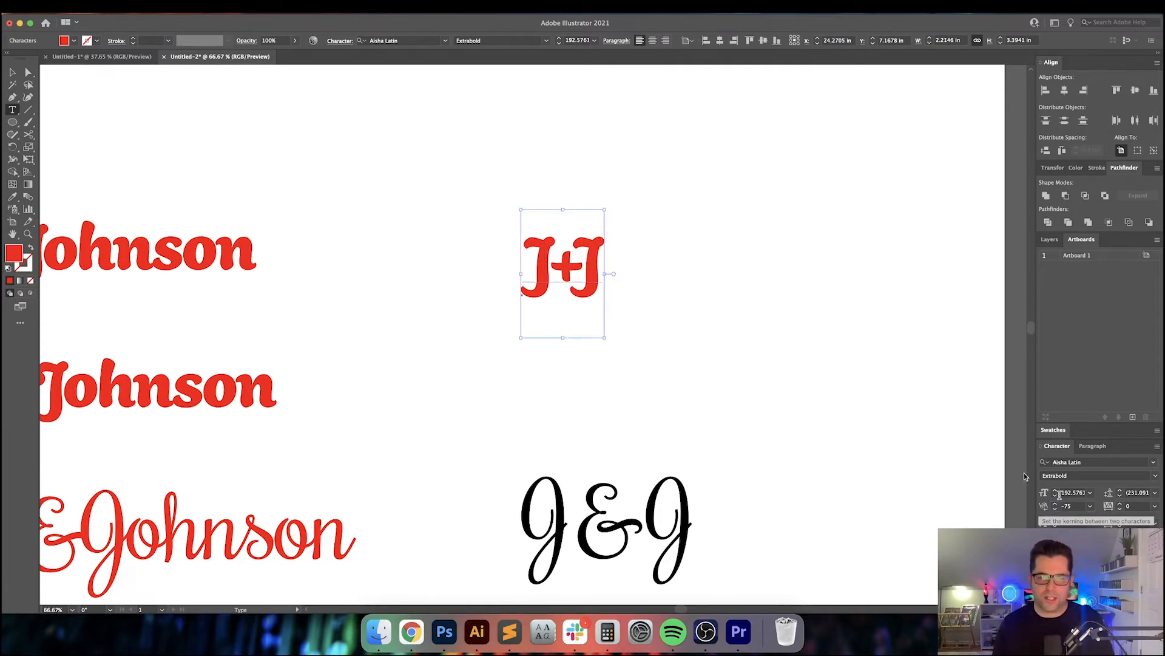
pyautogui.click(737, 363)
# Step: Move the red J+J horizontally closer to the Johnson+Johnson logo
pyautogui.moveTo(737, 363); pyautogui.dragTo(891, 397)
pyautogui.moveTo(727, 310); pyautogui.dragTo(606, 291)
pyautogui.click(680, 301)
pyautogui.moveTo(689, 303); pyautogui.dragTo(605, 292)
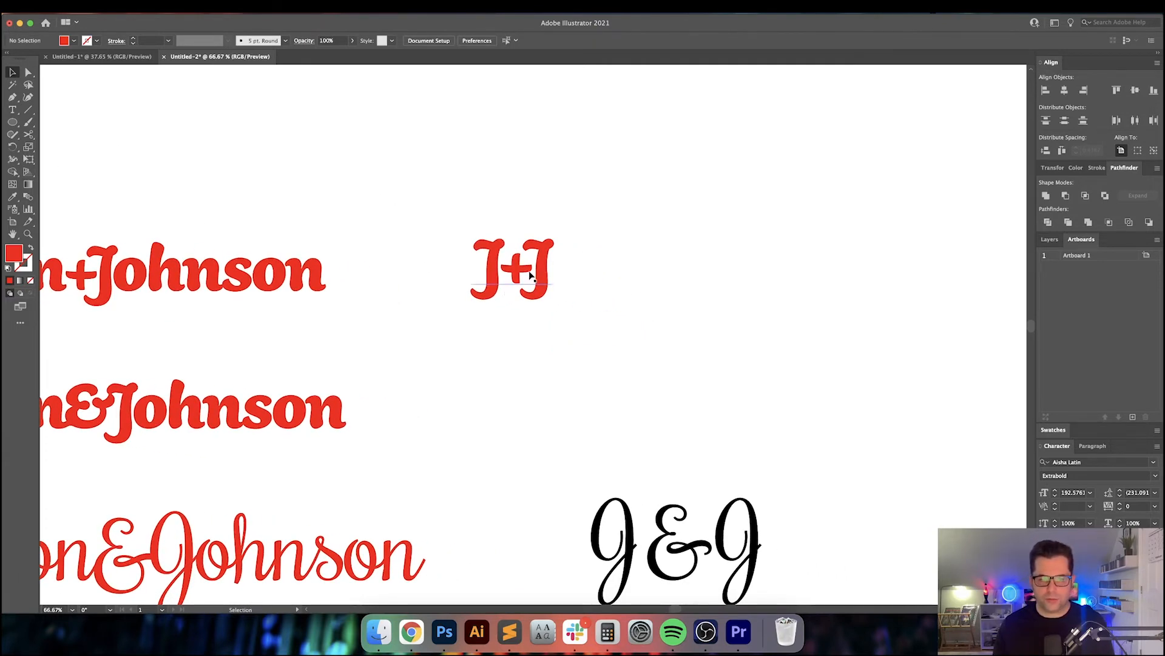
# Step: Place a copy of the J+J farther right and convert the J+J nearest the logo to outlines
pyautogui.moveTo(518, 264); pyautogui.dragTo(885, 264)
pyautogui.click(592, 213)
pyautogui.click(507, 281)
pyautogui.click(460, 271)
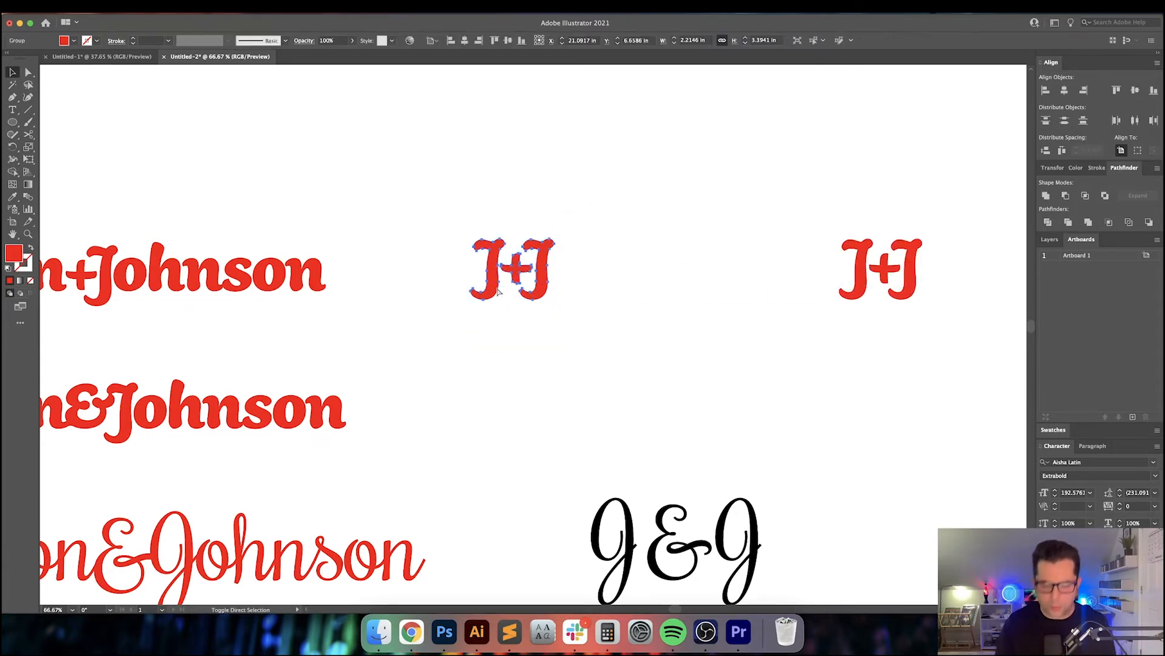
# Step: Draw a red circle about 3.6 in across beside the outlined J+J and align their centers horizontally and vertically
pyautogui.click(12, 122)
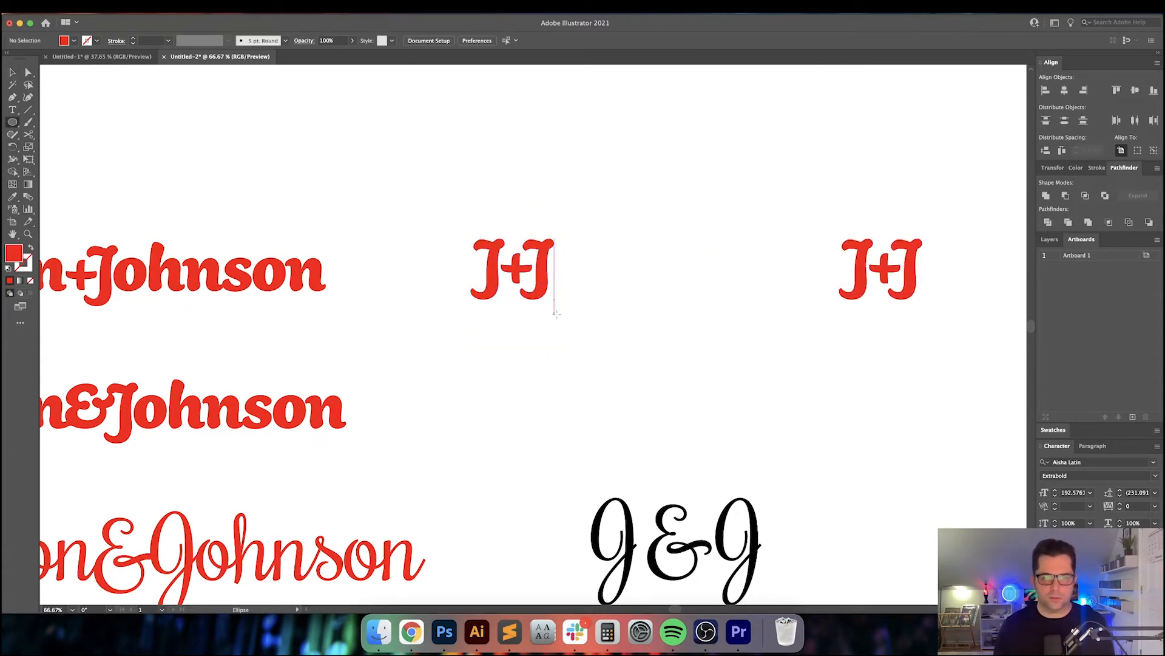
pyautogui.moveTo(599, 265)
pyautogui.mouseDown()
pyautogui.moveTo(666, 333)
pyautogui.moveTo(551, 229)
pyautogui.mouseUp()
pyautogui.press('v')
pyautogui.click(553, 230)
pyautogui.click(464, 40)
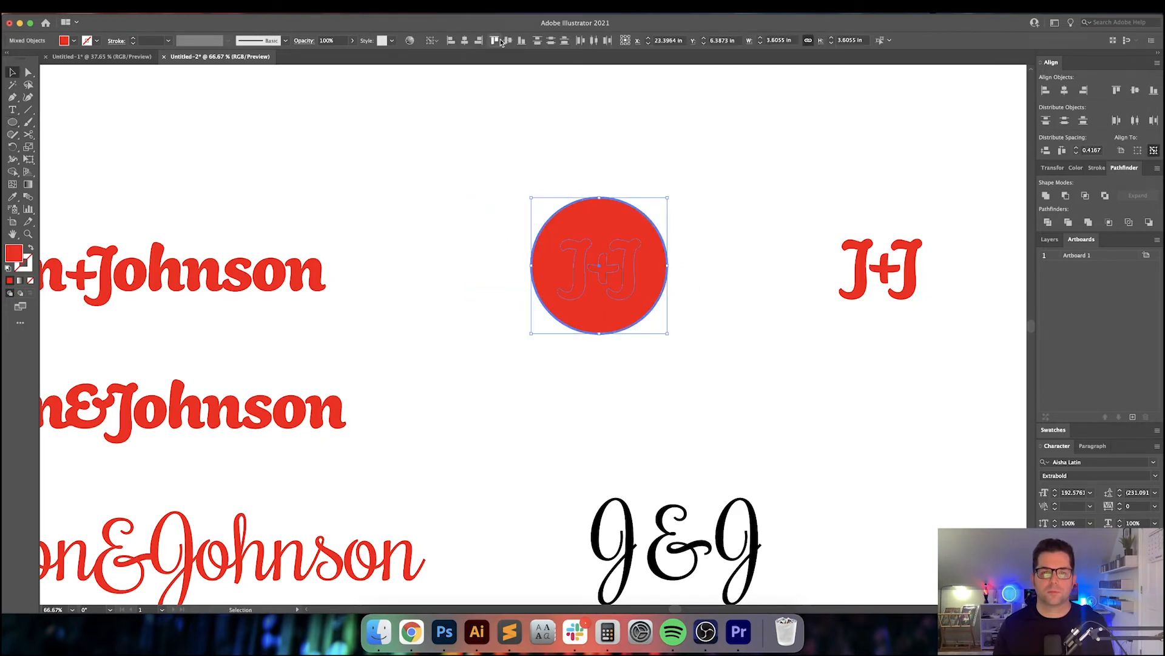
pyautogui.click(508, 40)
pyautogui.click(645, 141)
# Step: Color the outlined J+J inside the red circle white by sampling the white artboard
pyautogui.click(619, 257)
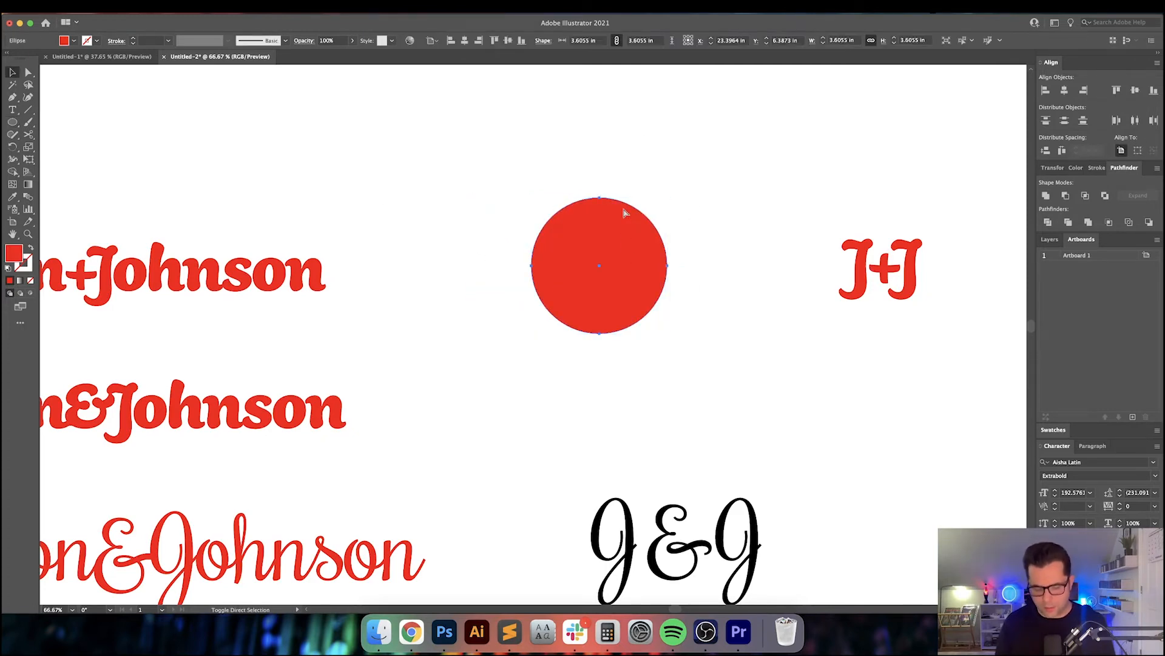
pyautogui.moveTo(672, 184); pyautogui.dragTo(555, 309)
pyautogui.keyDown('shift'); pyautogui.click(617, 220); pyautogui.keyUp('shift')
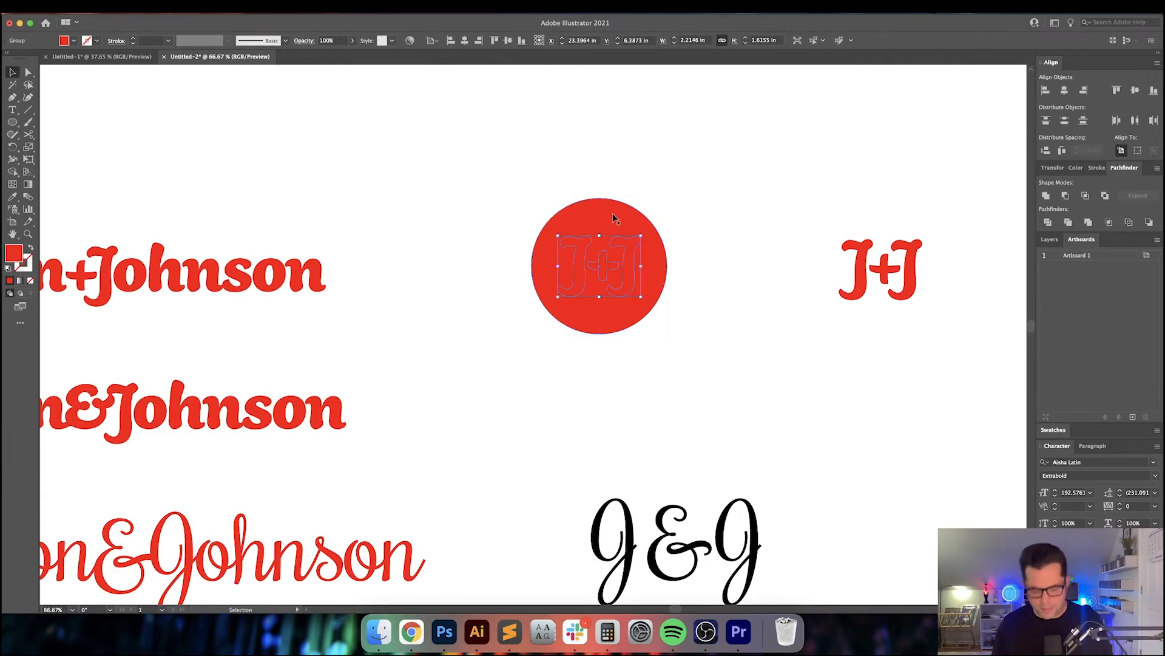
pyautogui.press('i')
pyautogui.click(720, 200)
pyautogui.press('v')
pyautogui.click(722, 211)
pyautogui.moveTo(724, 214); pyautogui.dragTo(677, 216)
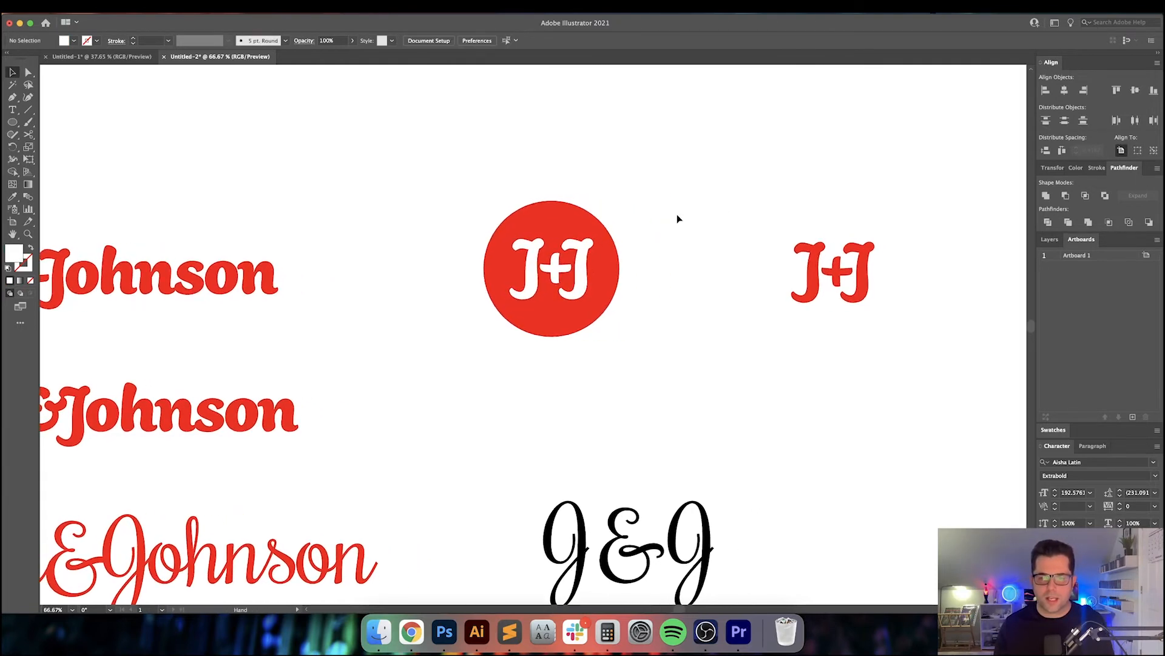
# Step: Resize the red circle behind the white J+J to 3.5 in wide and high
pyautogui.hscroll(1, 664, 243)
pyautogui.click(548, 229)
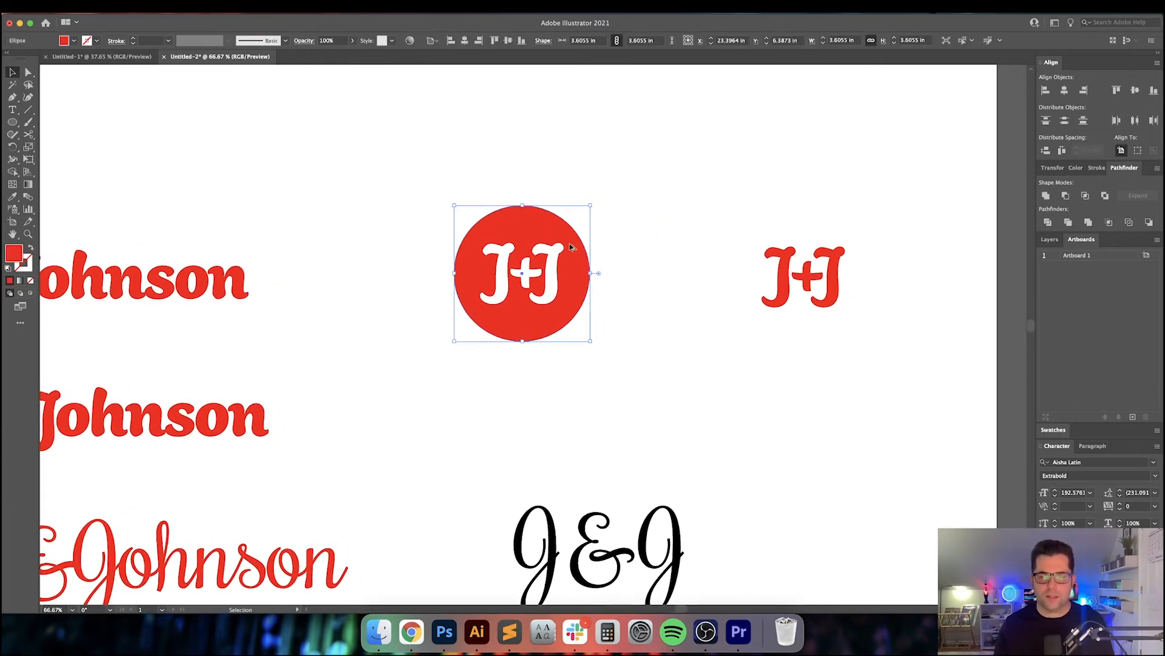
pyautogui.scroll(2, 570, 243)
pyautogui.keyDown('shift'); pyautogui.click(546, 250); pyautogui.keyUp('shift')
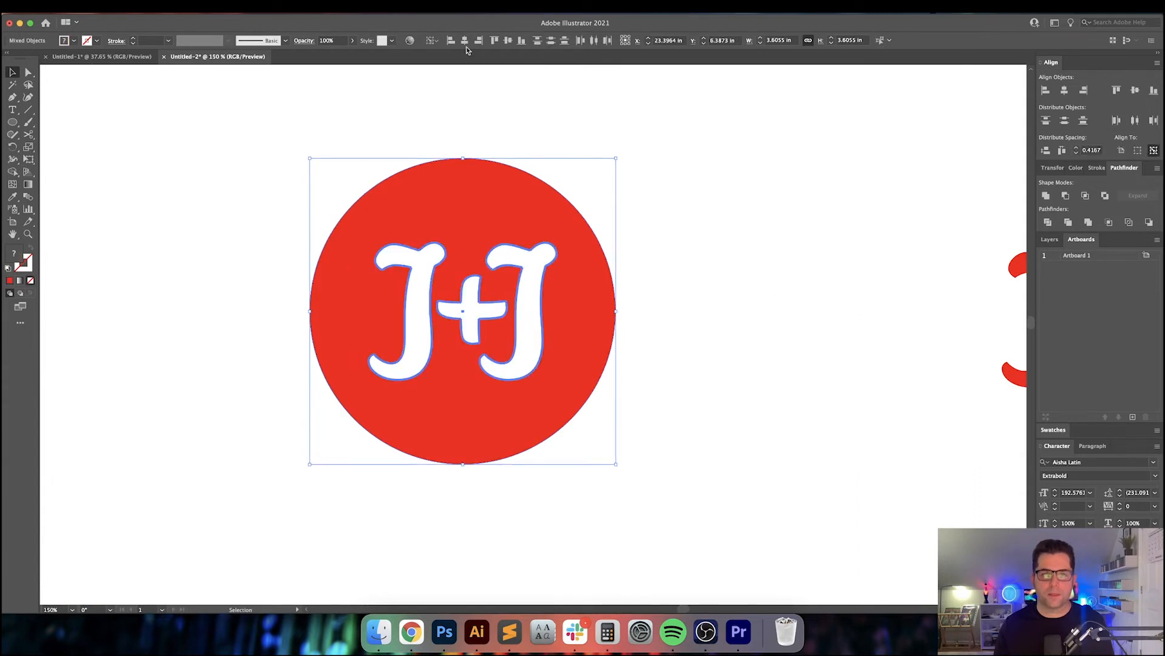
pyautogui.click(636, 137)
pyautogui.click(543, 198)
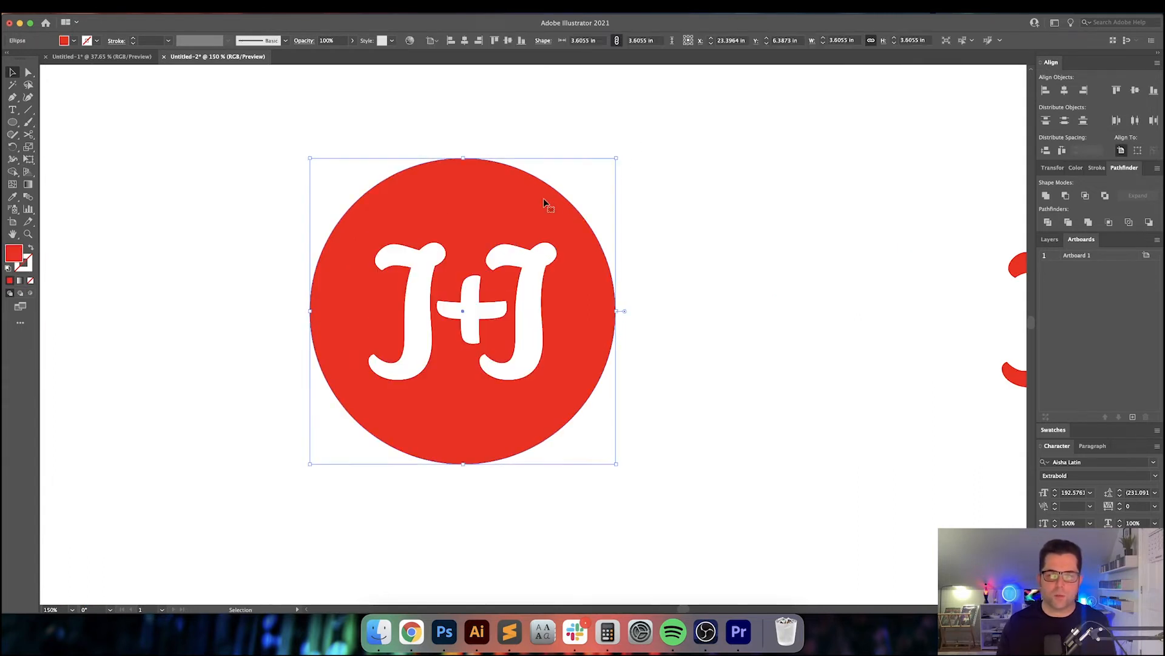
pyautogui.click(1054, 168)
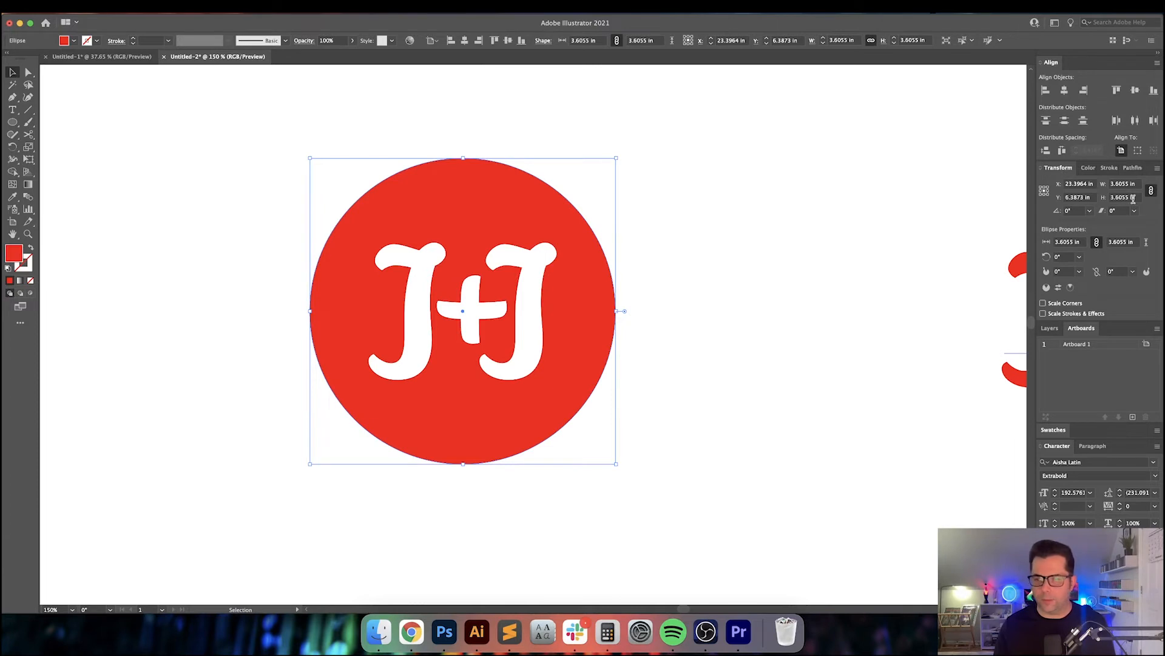
pyautogui.click(1133, 198)
pyautogui.write('3')
pyautogui.press('Return')
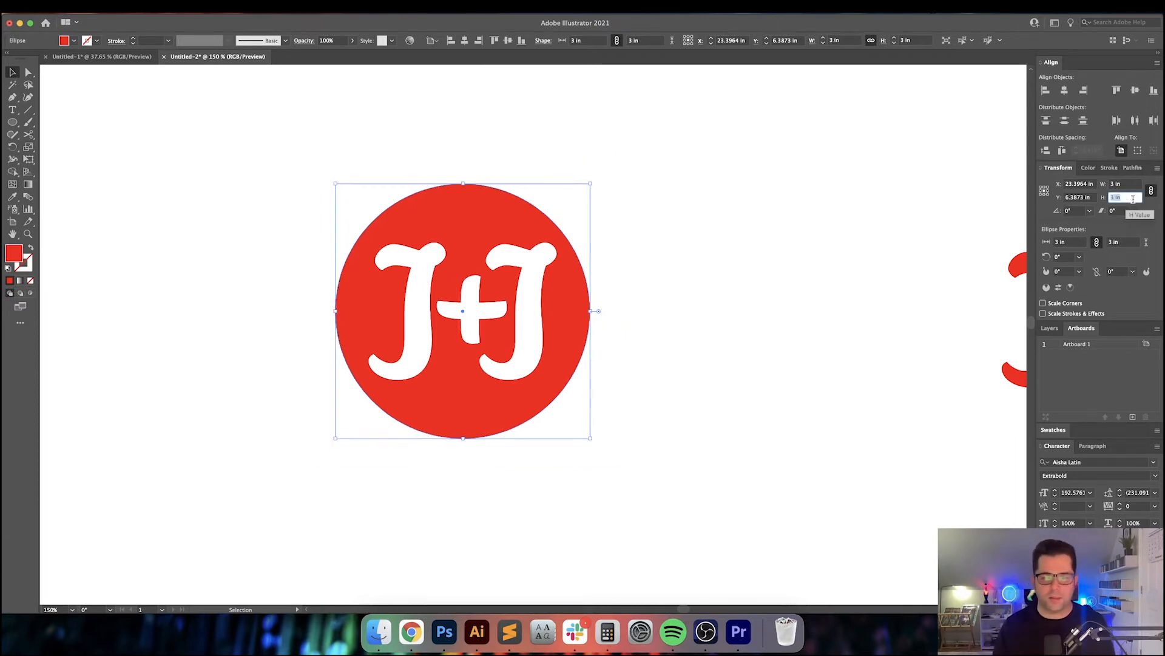
pyautogui.write('3.5')
pyautogui.press('Return')
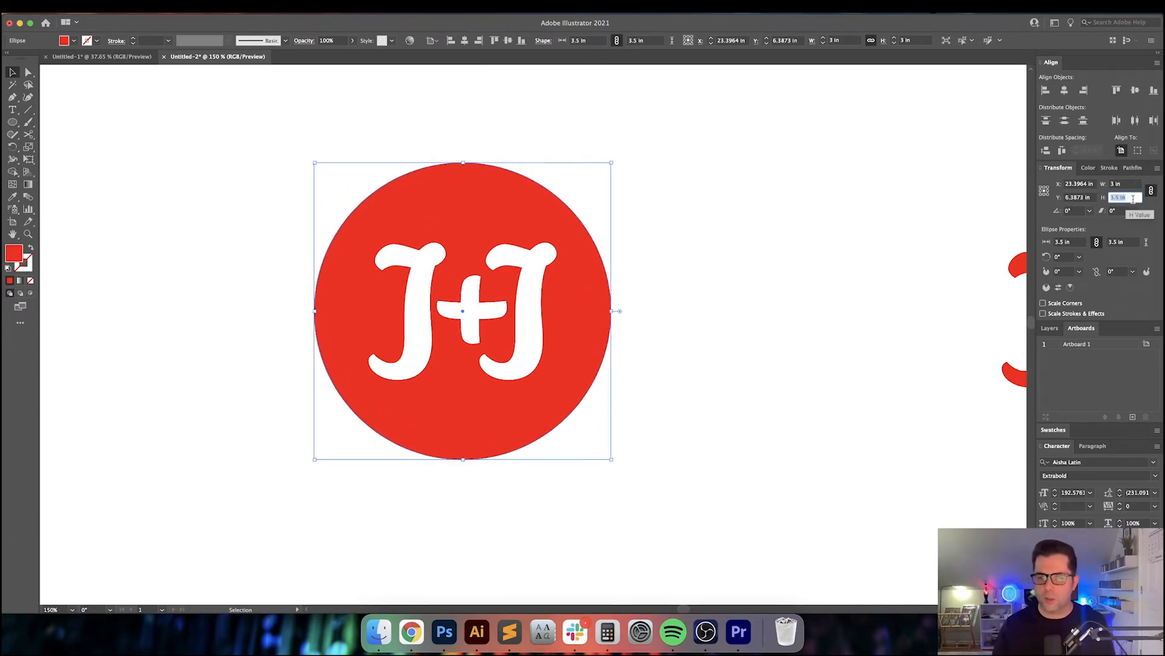
pyautogui.click(767, 253)
pyautogui.scroll(-2, 767, 253)
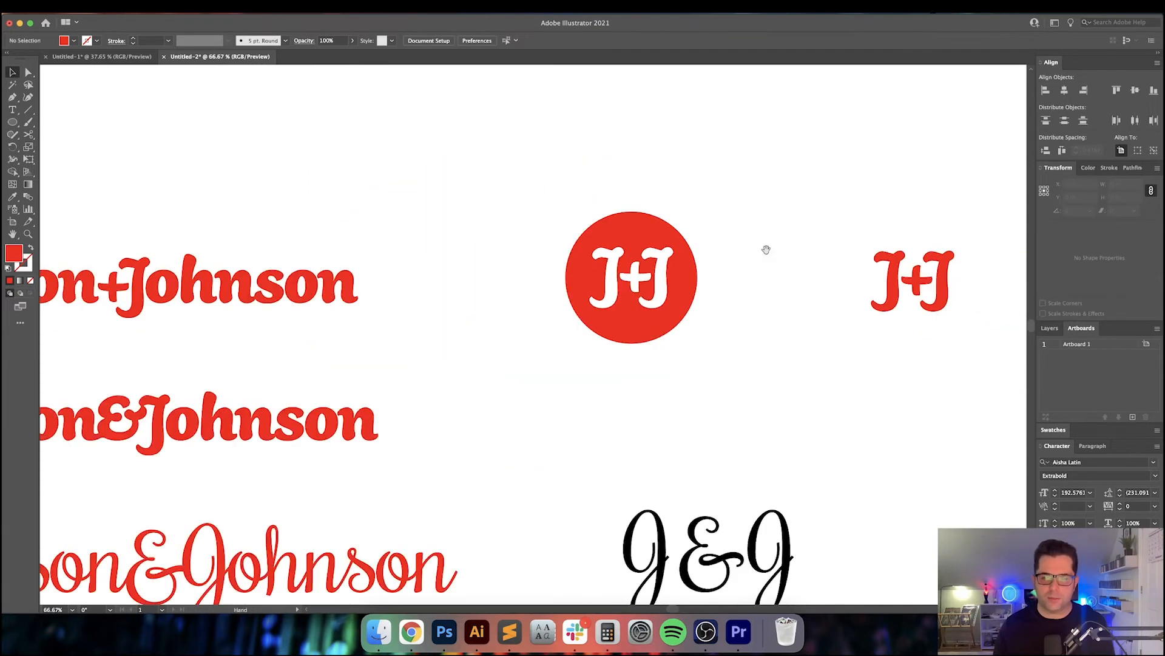
pyautogui.moveTo(767, 252); pyautogui.dragTo(704, 257)
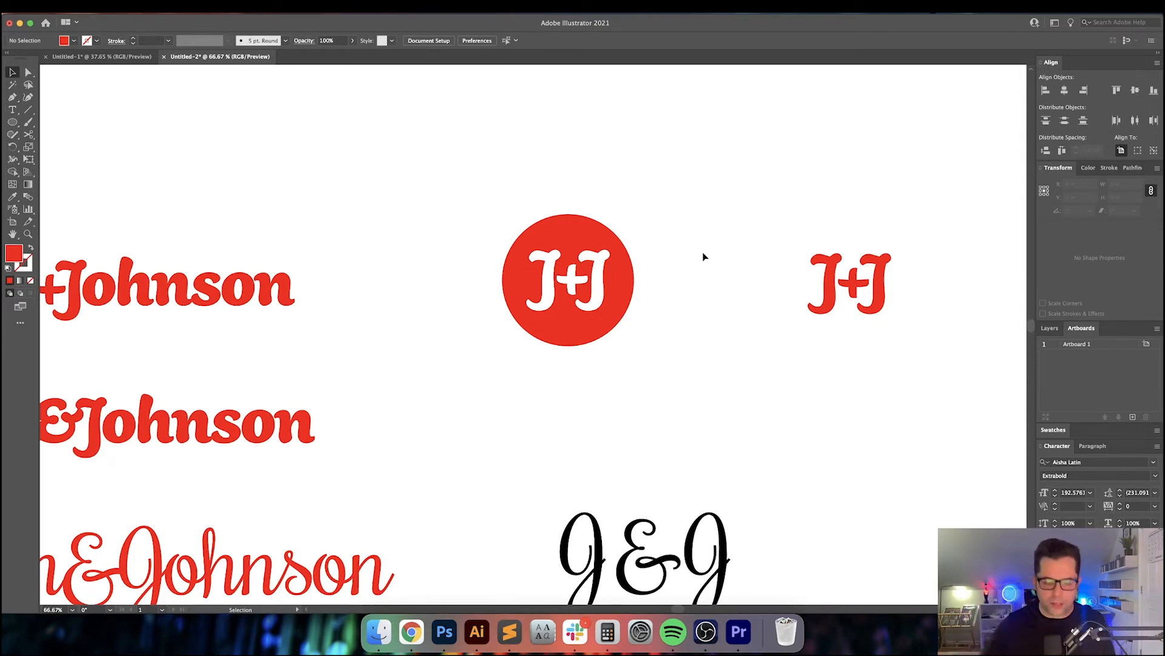
# Step: Try to place a copy of the red circle over the separate red J+J text for a second badge
pyautogui.hscroll(5, 704, 261)
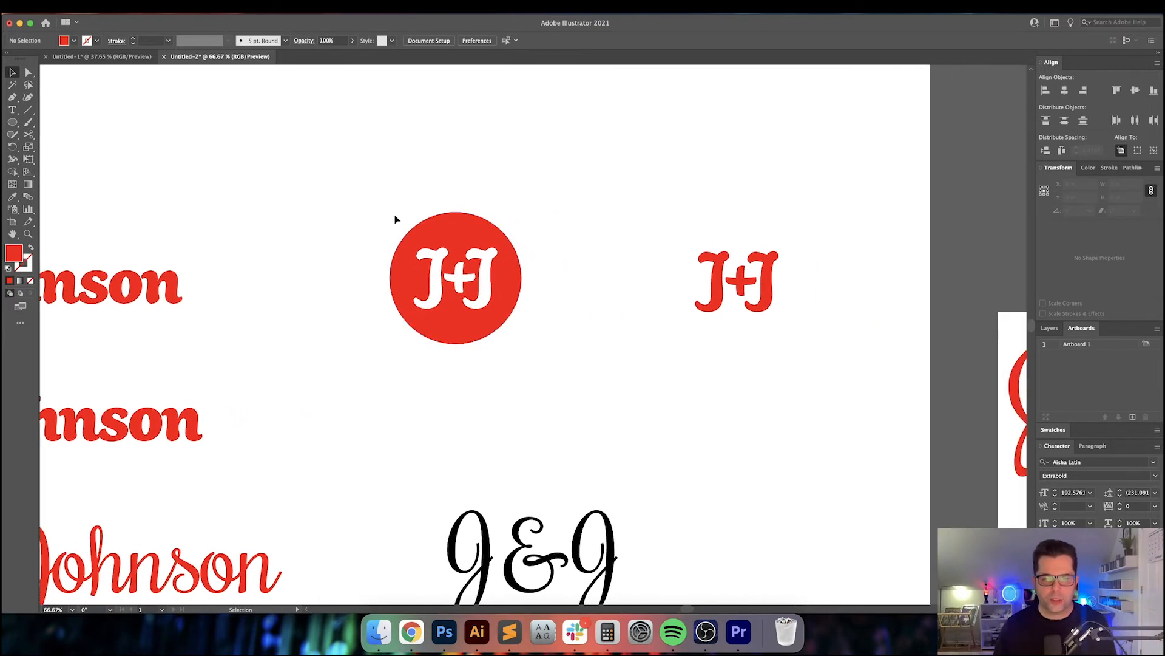
pyautogui.scroll(-3, 425, 218)
pyautogui.hscroll(2, 425, 219)
pyautogui.moveTo(450, 223); pyautogui.dragTo(732, 223)
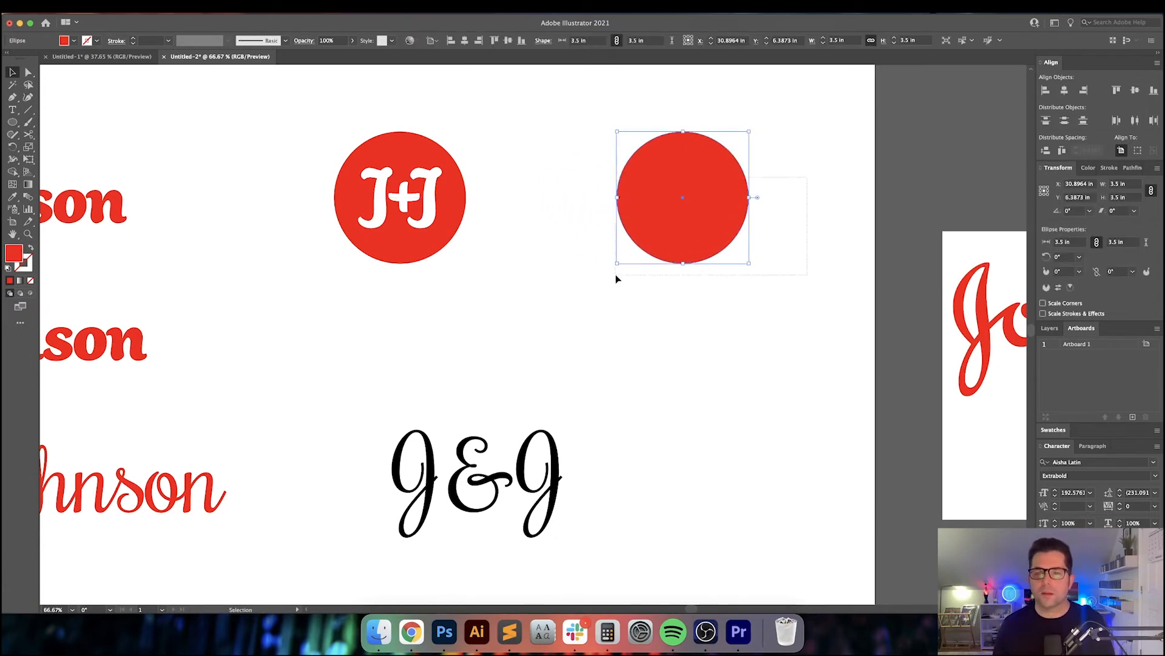
pyautogui.moveTo(616, 275); pyautogui.dragTo(614, 276)
pyautogui.press('super+shift+o')
pyautogui.click(788, 131)
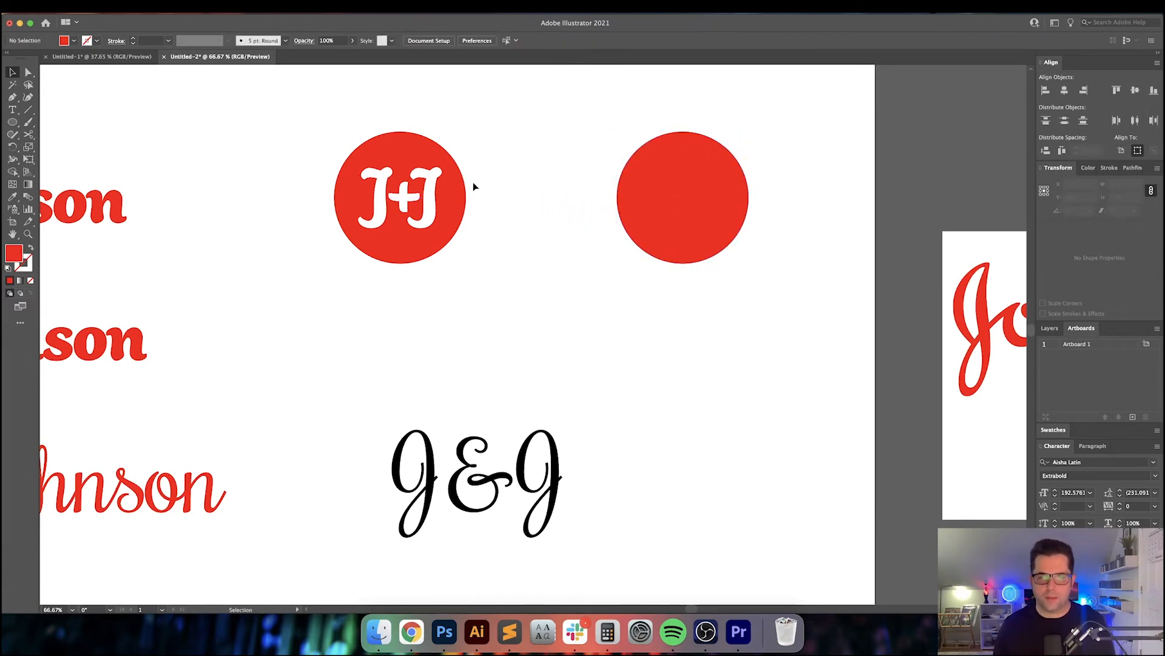
pyautogui.click(425, 186)
pyautogui.moveTo(610, 129); pyautogui.dragTo(759, 286)
pyautogui.click(621, 275)
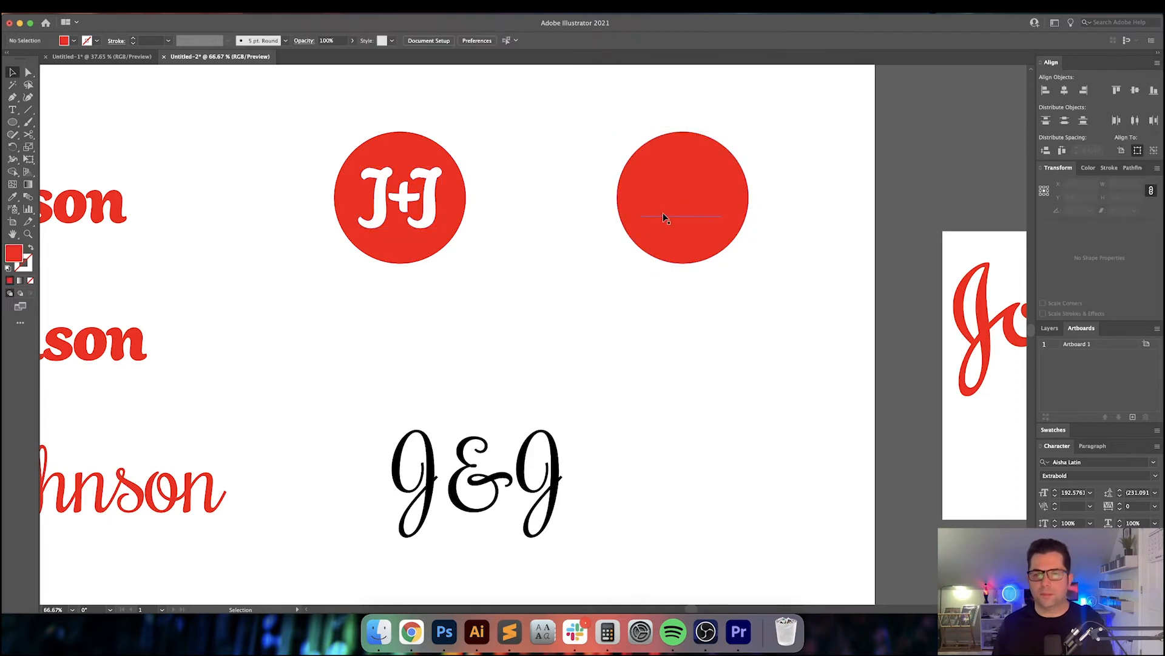
# Step: Move the spare red J+J text off the artboard and delete the plain red circle copy
pyautogui.moveTo(658, 208); pyautogui.dragTo(819, 220)
pyautogui.moveTo(585, 225); pyautogui.dragTo(819, 242)
pyautogui.moveTo(656, 187); pyautogui.dragTo(752, 249)
pyautogui.press('Delete')
# Step: Place a copy of the J+J badge beside the original and swap its circle's fill and stroke colors
pyautogui.moveTo(588, 188)
pyautogui.mouseDown()
pyautogui.moveTo(446, 263)
pyautogui.moveTo(704, 246)
pyautogui.mouseUp()
pyautogui.click(838, 247)
pyautogui.click(739, 233)
pyautogui.hotkey('shift', 'x')
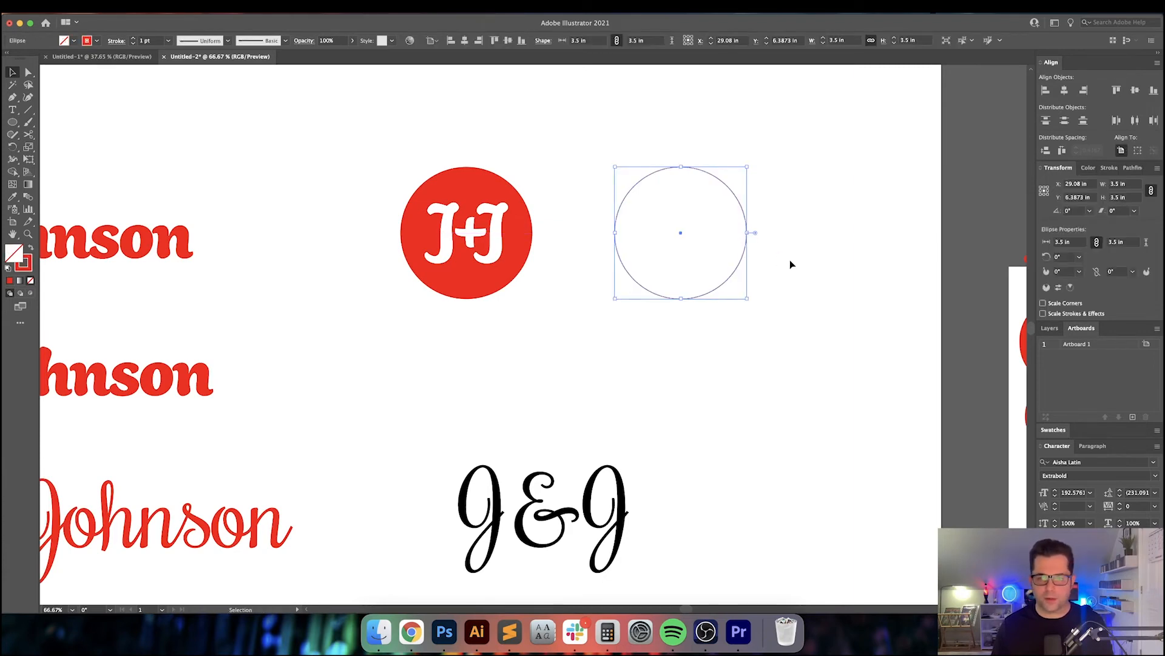
# Step: Color the J+J inside the outlined circle with the red sampled from the solid badge
pyautogui.click(708, 229)
pyautogui.press('i')
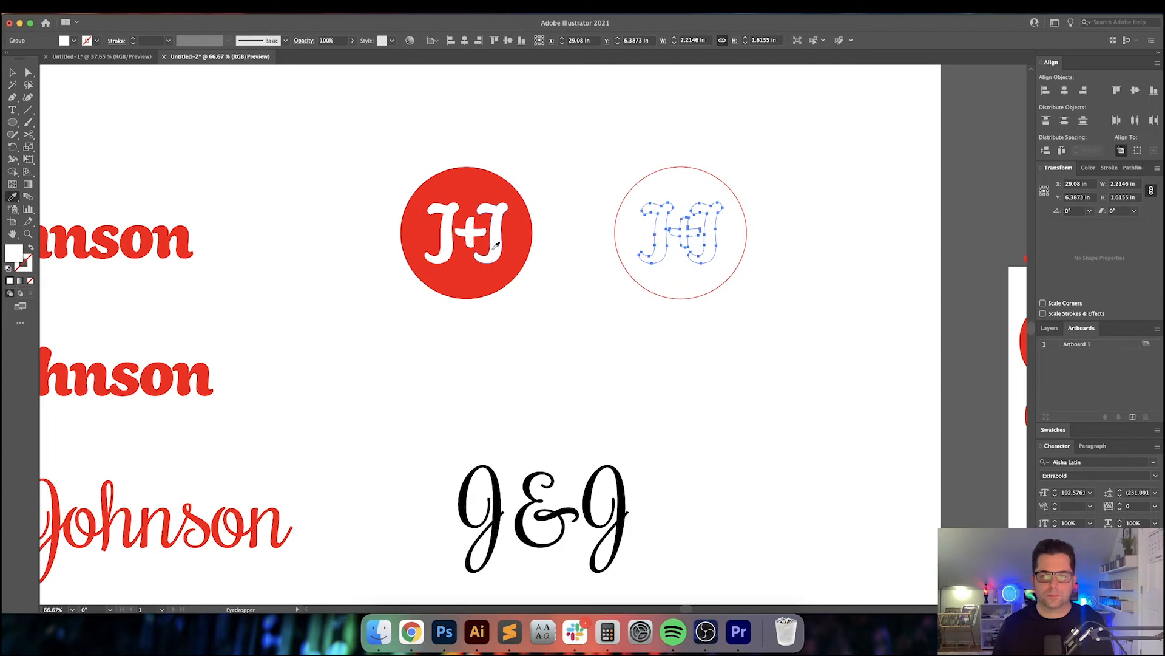
pyautogui.click(479, 253)
pyautogui.press('v')
# Step: Set the outlined circle's stroke weight to 20 pt and align the stroke to the outside
pyautogui.click(679, 167)
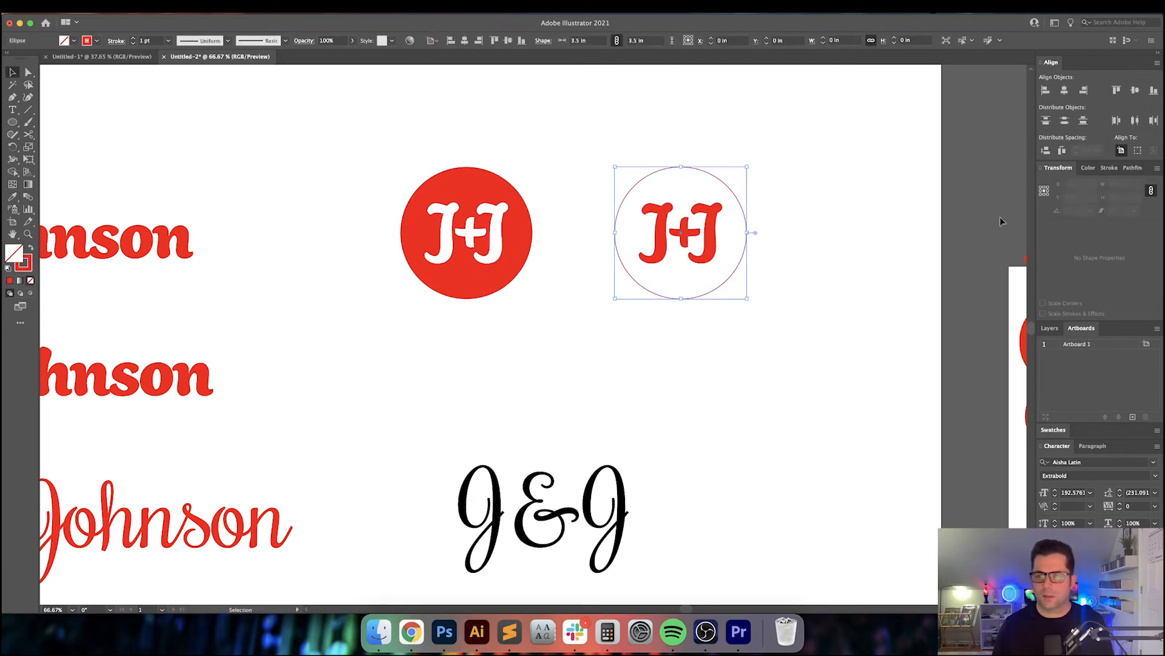
pyautogui.click(1109, 168)
pyautogui.click(1103, 225)
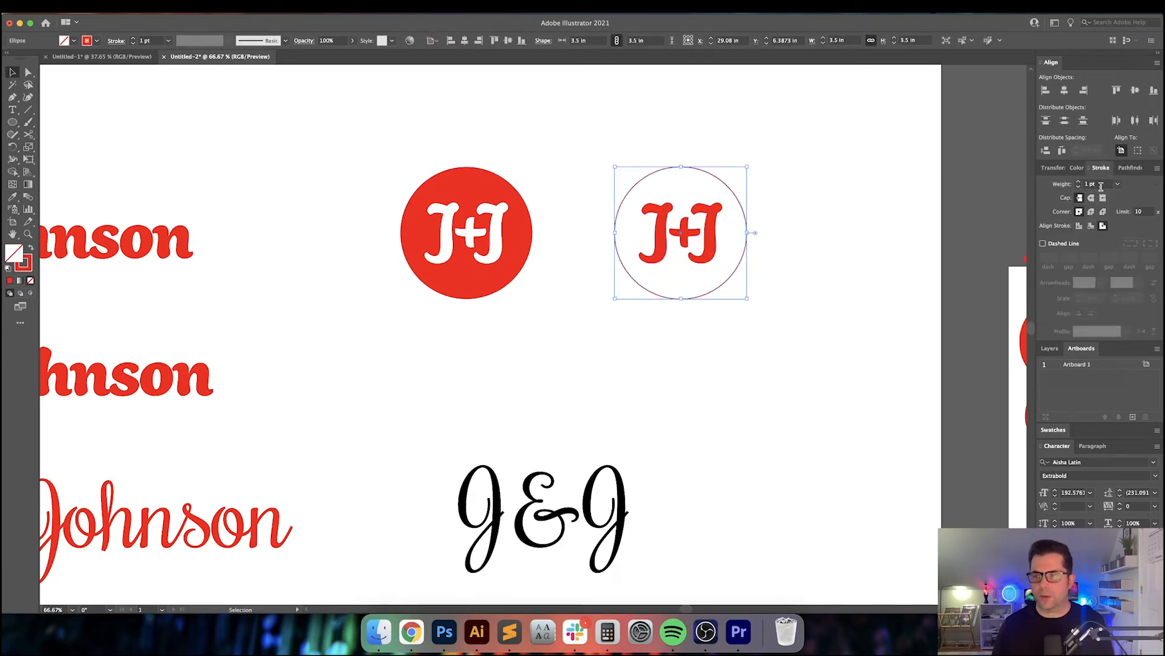
pyautogui.click(1095, 184)
pyautogui.write('20')
pyautogui.press('Return')
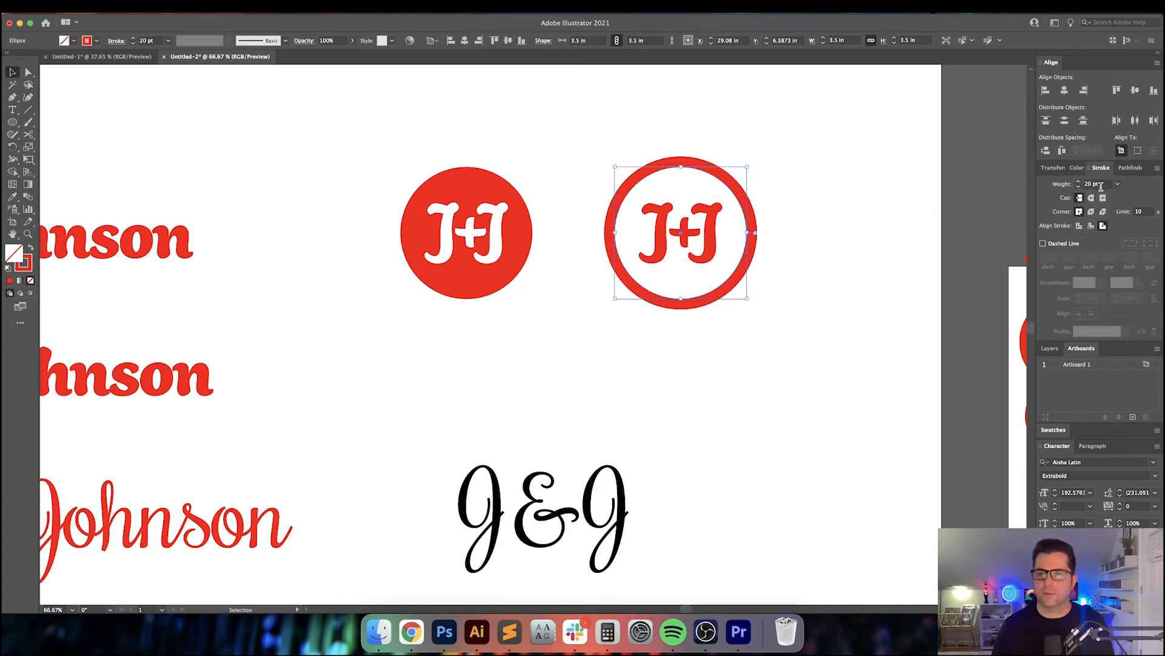
pyautogui.click(1092, 226)
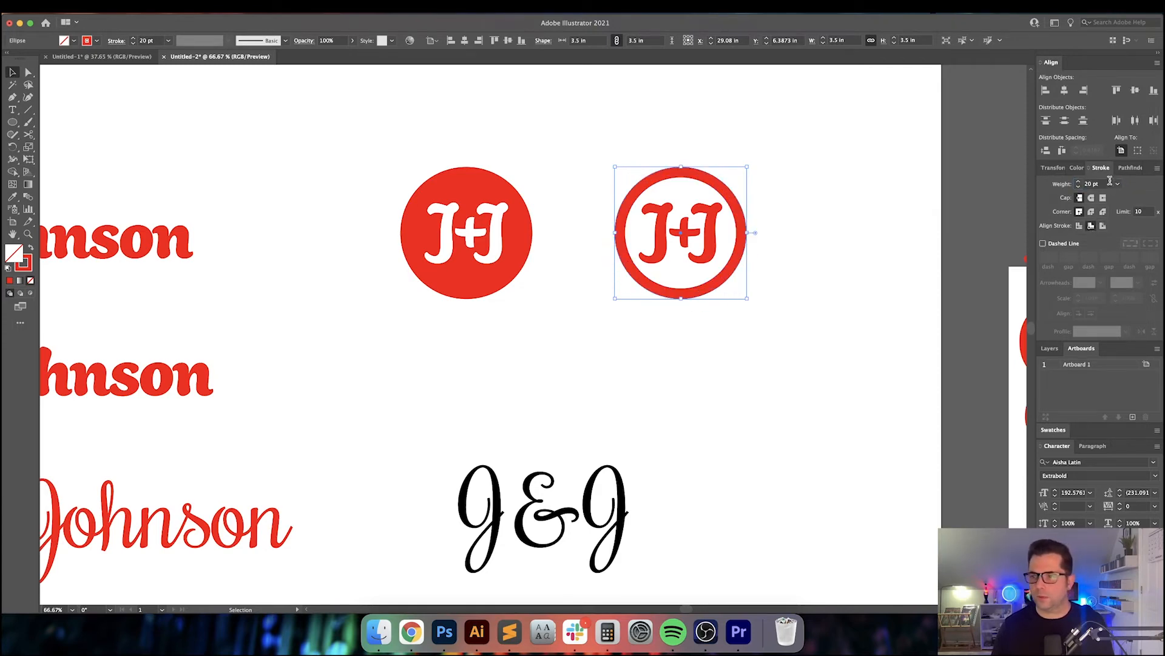
pyautogui.click(1103, 226)
pyautogui.click(814, 240)
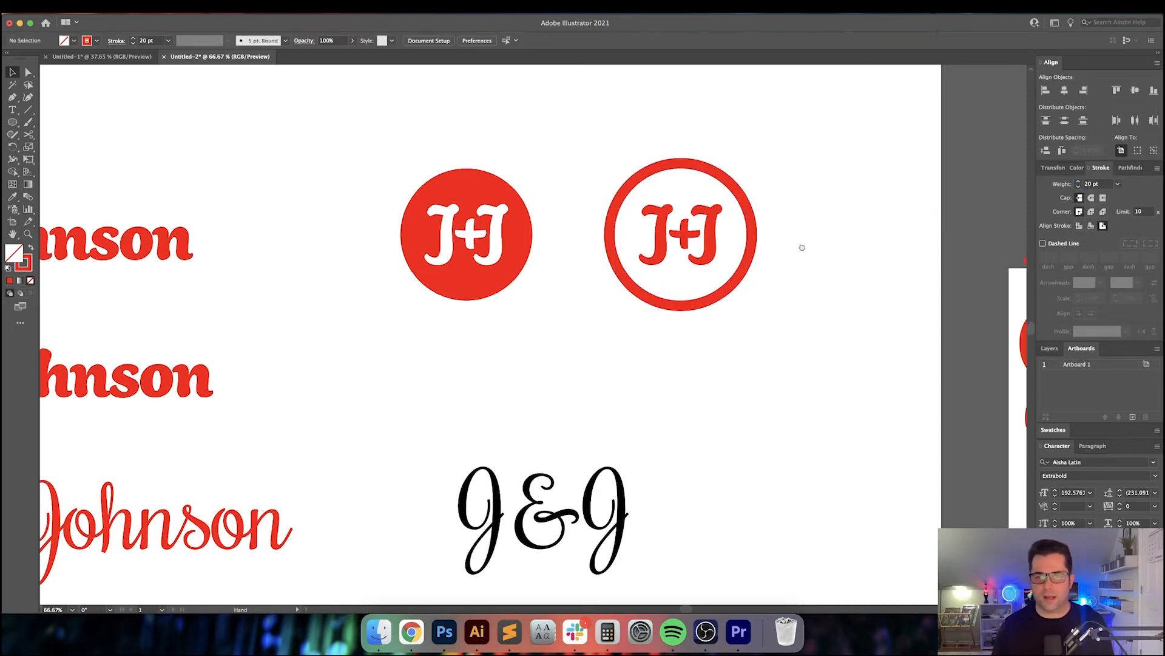
# Step: Move both circular J+J badges up, above the level of the Johnson+Johnson logo
pyautogui.scroll(2, 850, 280)
pyautogui.hscroll(-2, 850, 280)
pyautogui.press('super+minus')
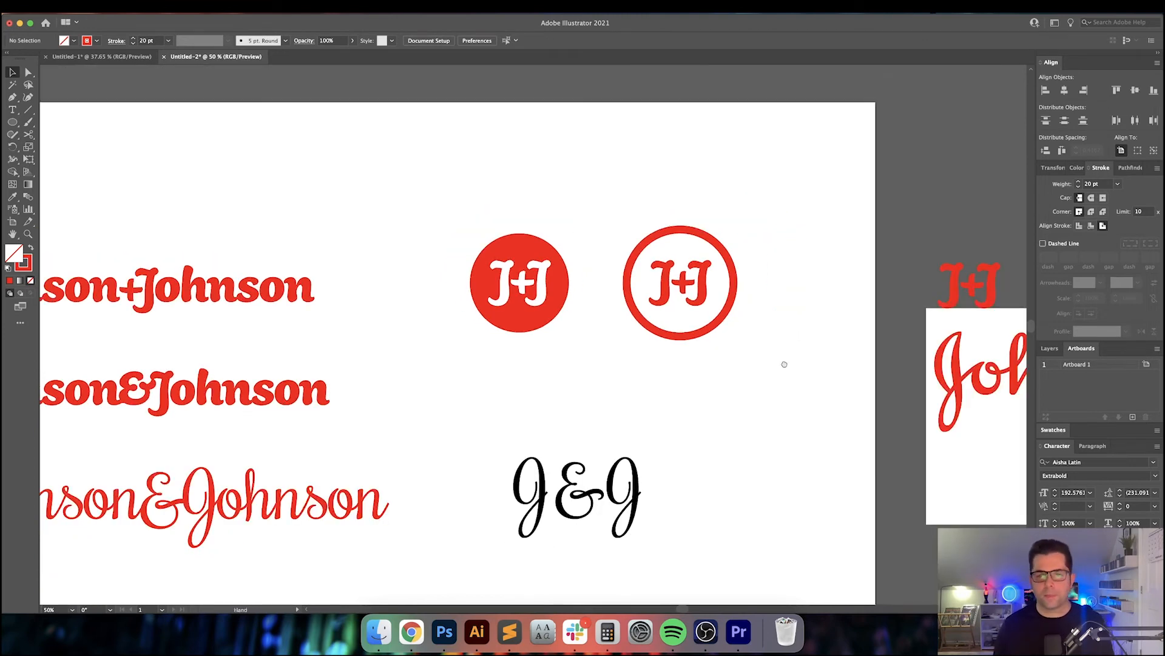
pyautogui.scroll(-2, 679, 358)
pyautogui.hscroll(-2, 679, 358)
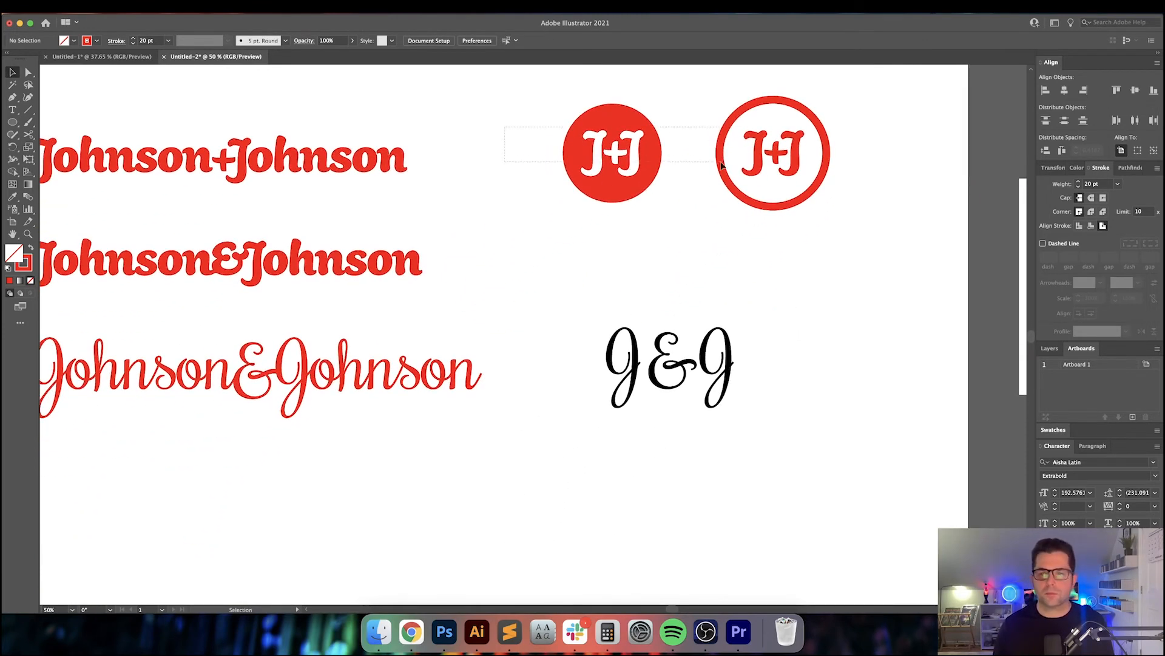
pyautogui.moveTo(721, 163); pyautogui.dragTo(753, 319)
pyautogui.moveTo(727, 303); pyautogui.dragTo(726, 235)
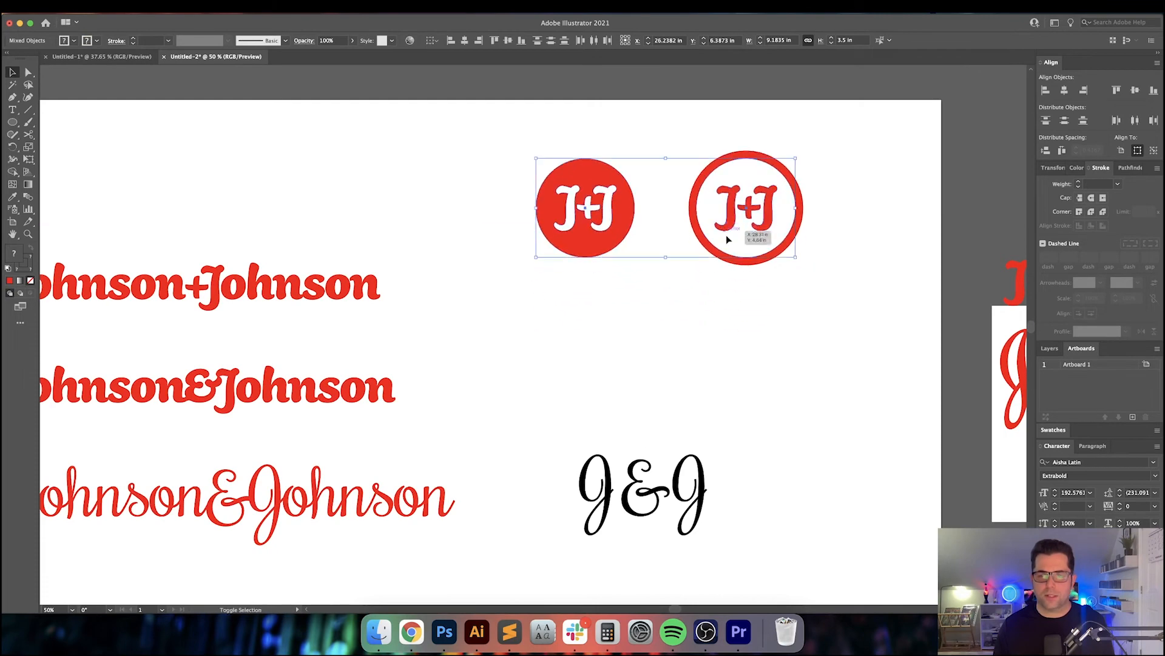
pyautogui.click(783, 328)
# Step: Place the spare J+J text below the solid badge and replace its plus sign with an ampersand
pyautogui.hscroll(5, 783, 328)
pyautogui.moveTo(848, 296); pyautogui.dragTo(436, 353)
pyautogui.hscroll(-5, 647, 365)
pyautogui.doubleClick(615, 349)
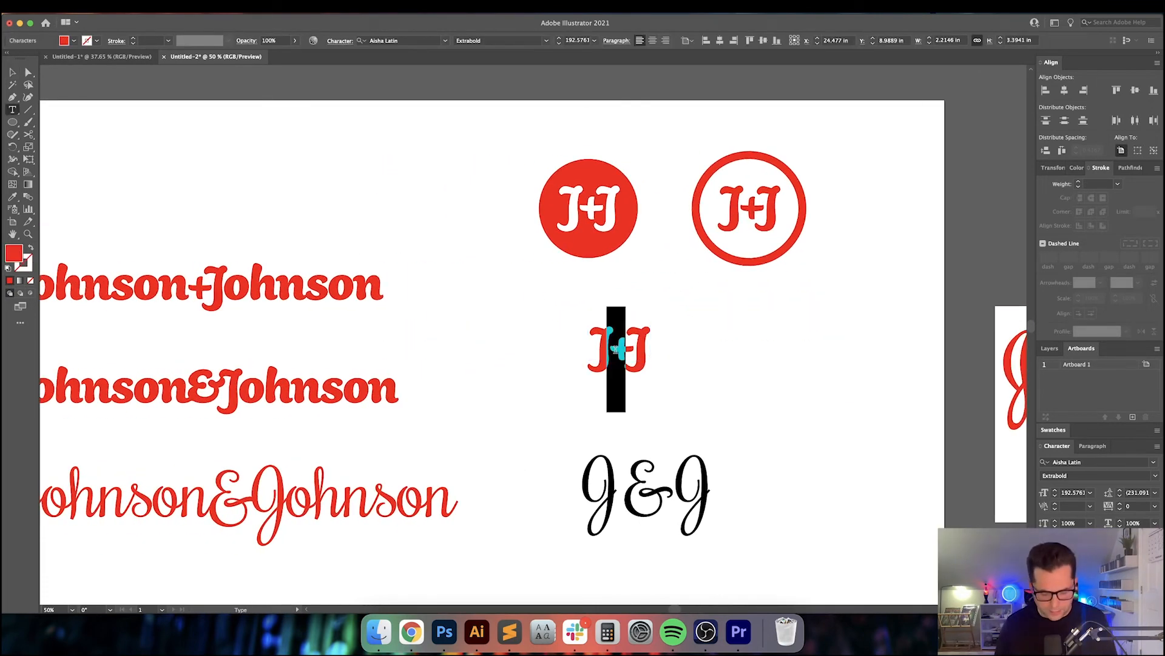
pyautogui.write('&')
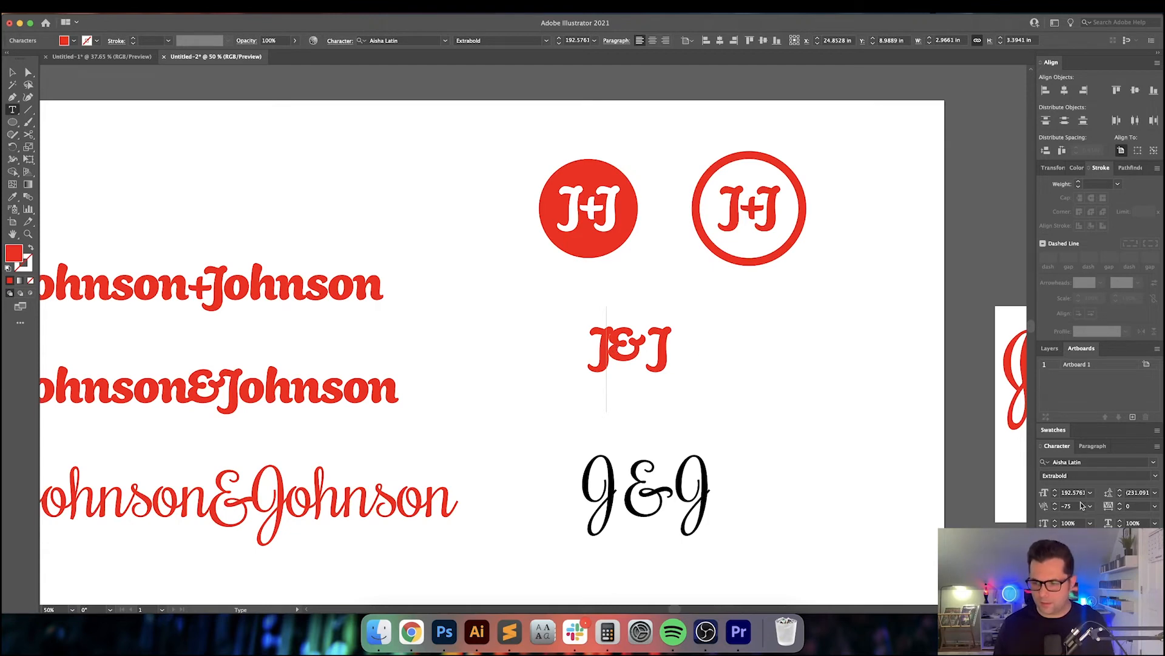
# Step: Loosen the kerning between the first J and the ampersand of the bold J&J
pyautogui.press('Up')
pyautogui.press('Up')
pyautogui.press('Up')
pyautogui.press('Up')
pyautogui.press('Up')
pyautogui.press('Up')
pyautogui.press('Up')
pyautogui.press('Up')
pyautogui.press('Up')
pyautogui.press('Up')
pyautogui.press('Up')
pyautogui.press('Up')
pyautogui.press('Up')
pyautogui.press('Up')
pyautogui.press('Up')
pyautogui.press('Up')
pyautogui.press('Up')
pyautogui.press('Up')
pyautogui.press('Up')
pyautogui.press('Up')
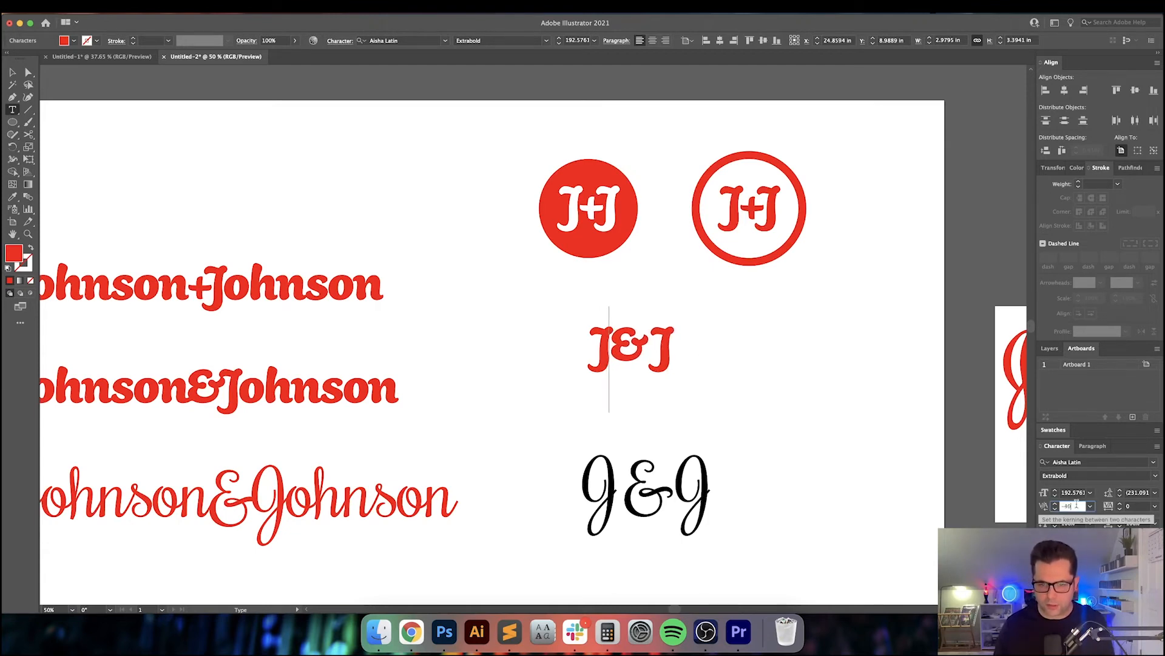
# Step: Lower the baseline of the ampersand in the bold J&J so it sits centered between the letters
pyautogui.hotkey('shift', 'Left')
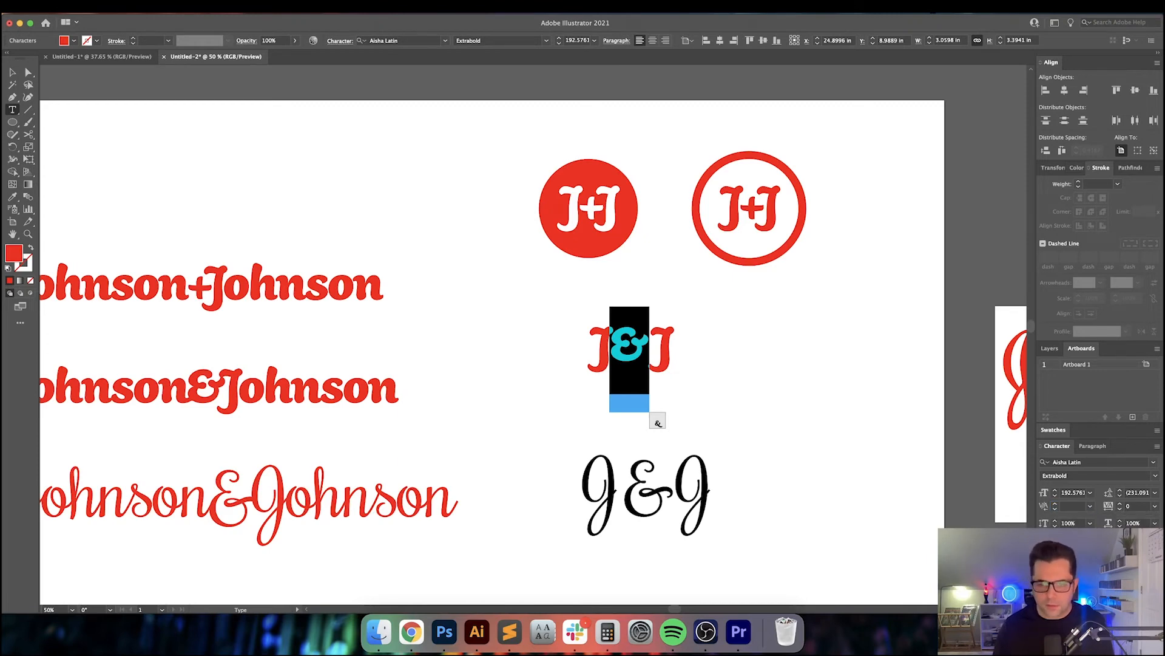
pyautogui.hotkey('alt', 'shift', 'Down')
pyautogui.hotkey('alt', 'shift', 'Down')
pyautogui.hotkey('alt', 'shift', 'Down')
pyautogui.hotkey('alt', 'shift', 'Down')
pyautogui.hotkey('alt', 'shift', 'Down')
pyautogui.hotkey('alt', 'shift', 'Down')
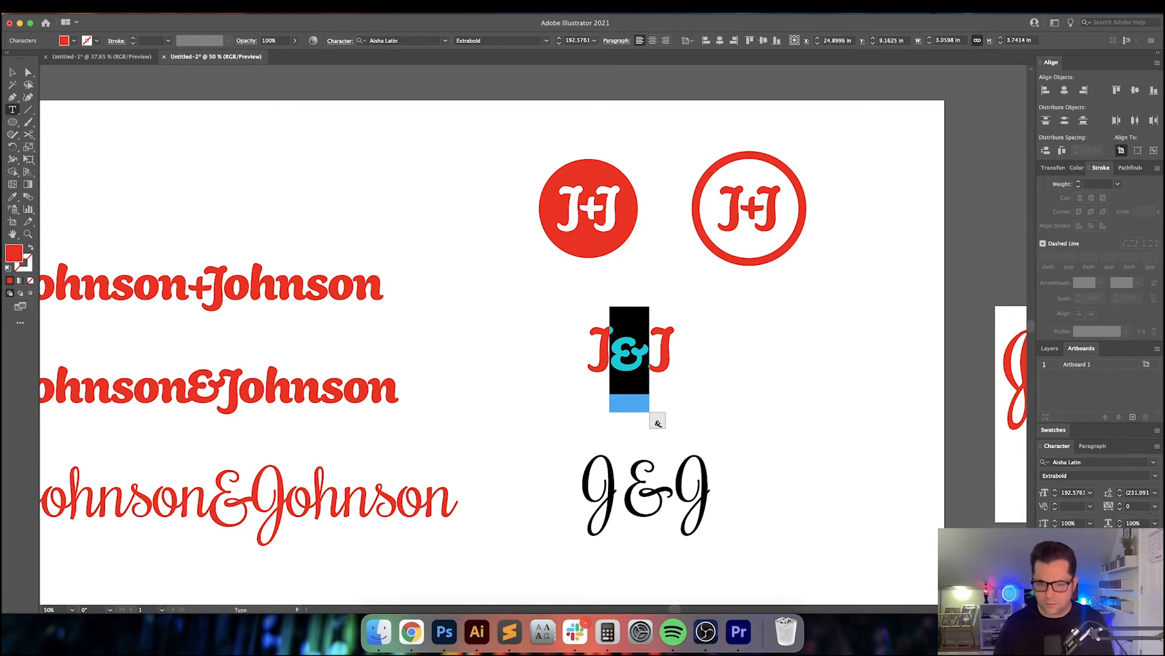
# Step: Set the kerning between the ampersand and the second J of the bold J&J to -90
pyautogui.press('Right')
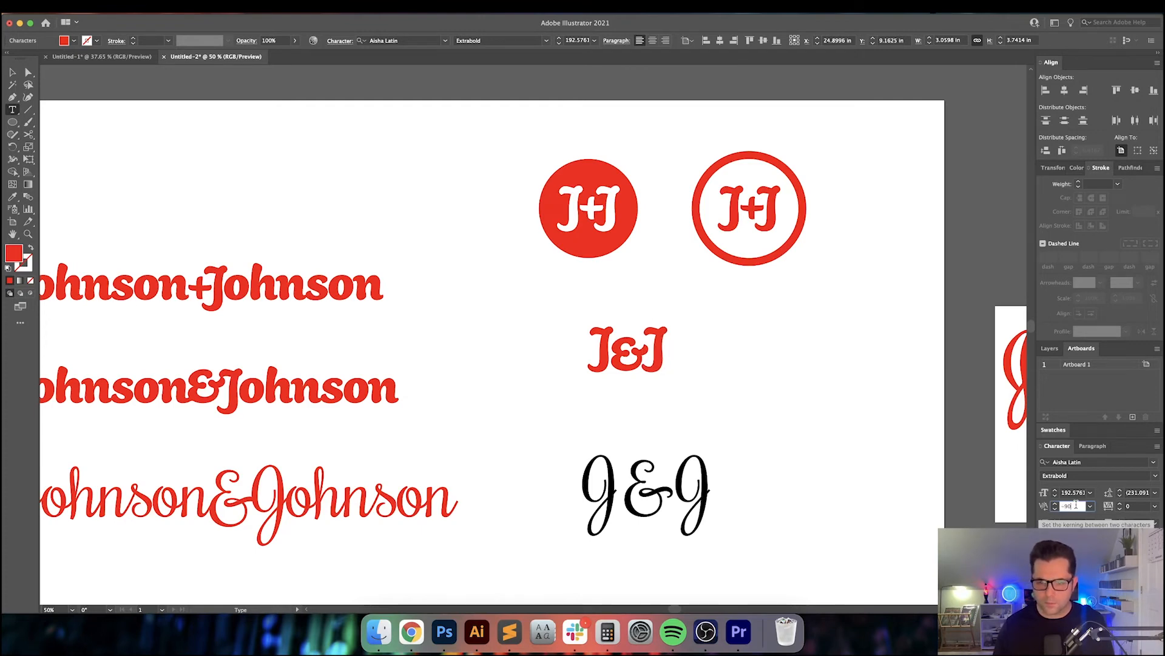
pyautogui.press('Escape')
pyautogui.click(763, 404)
pyautogui.hscroll(-3, 789, 394)
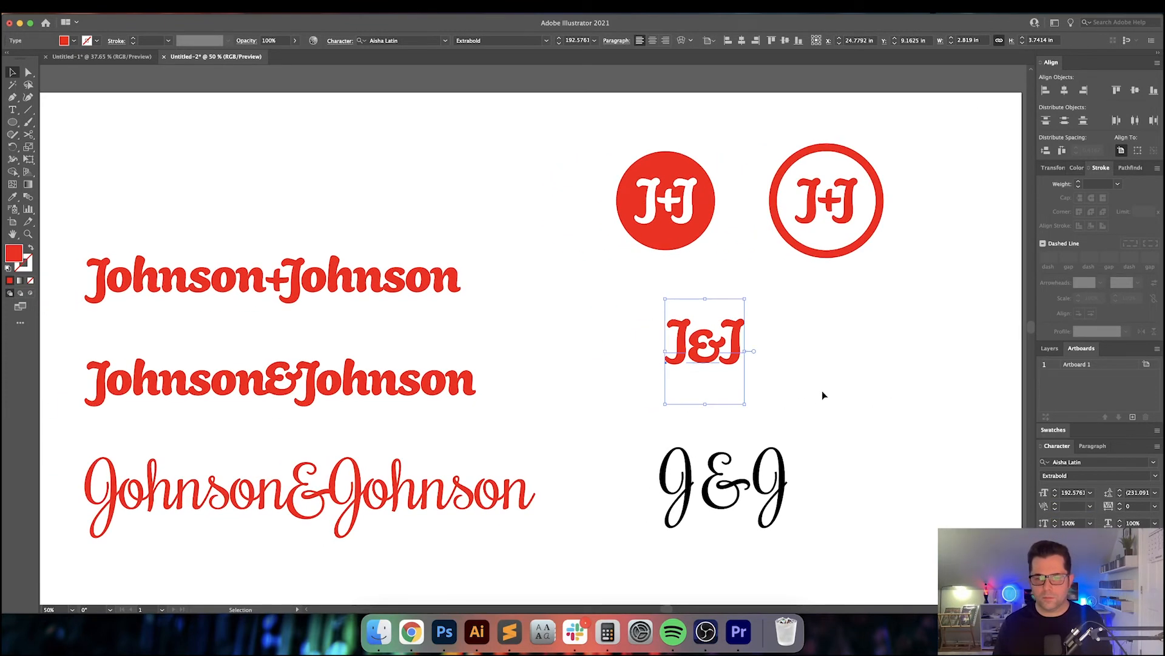
# Step: Move the black script J&J farther down and shift the bold J&J under the solid J+J badge
pyautogui.hscroll(1, 757, 373)
pyautogui.moveTo(685, 357); pyautogui.dragTo(654, 306)
pyautogui.click(672, 359)
pyautogui.hscroll(3, 671, 359)
pyautogui.moveTo(633, 372); pyautogui.dragTo(728, 416)
pyautogui.click(625, 386)
pyautogui.click(644, 345)
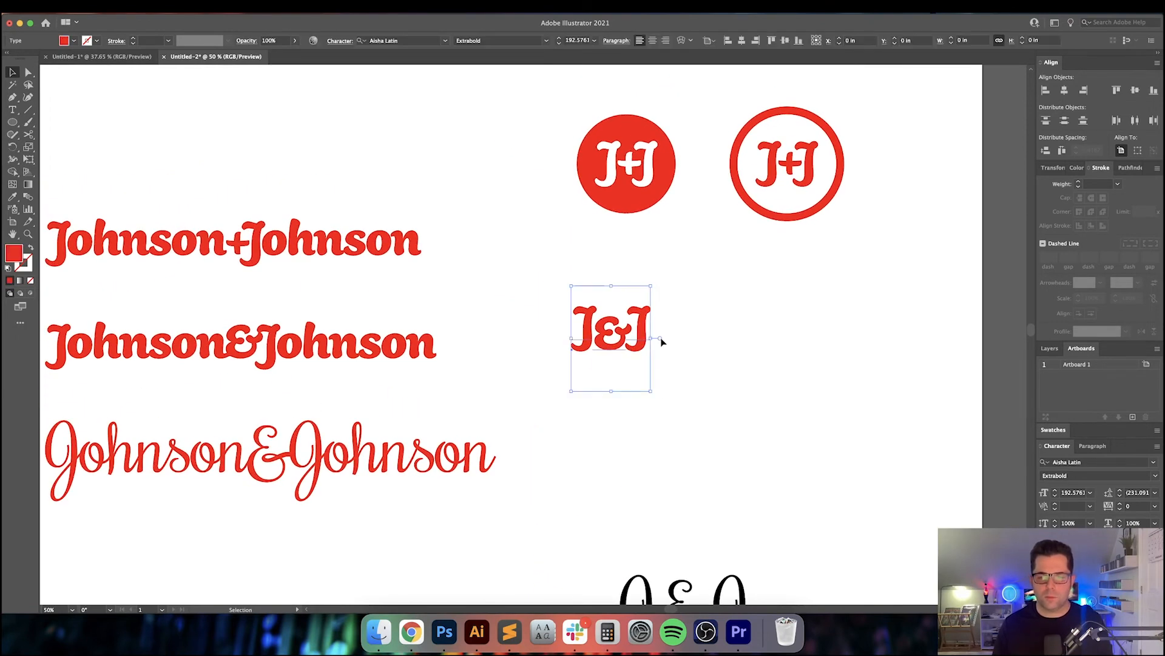
pyautogui.click(697, 320)
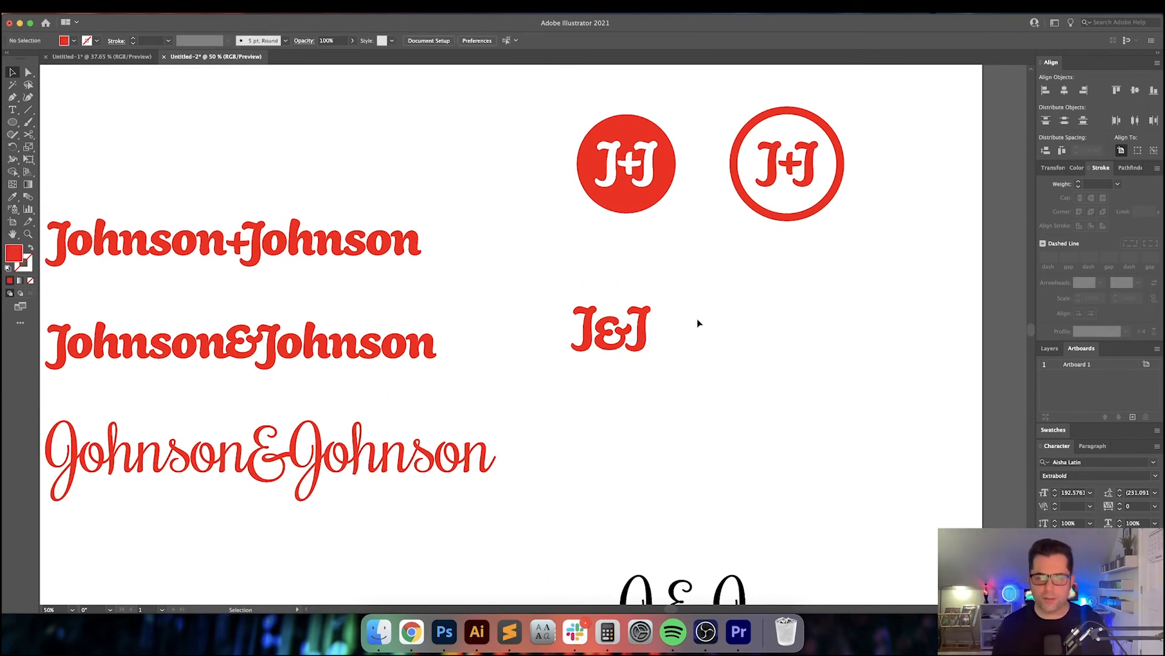
pyautogui.keyDown('alt'); pyautogui.moveTo(537, 338); pyautogui.dragTo(702, 334); pyautogui.keyUp('alt')
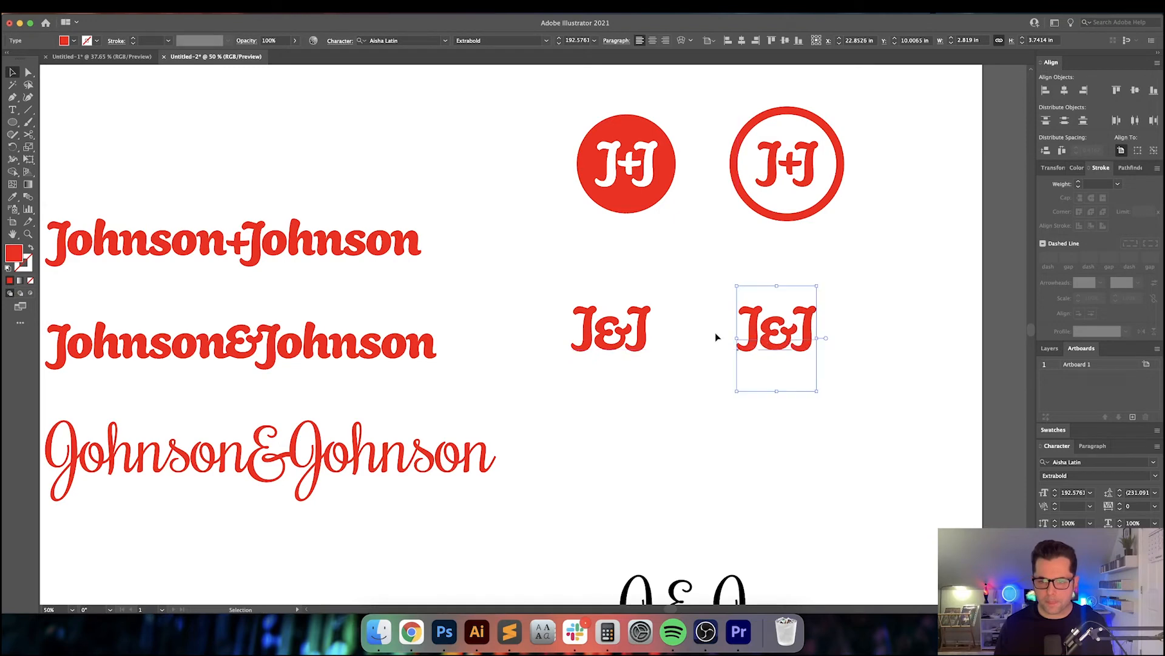
pyautogui.press('super+z')
# Step: Place a spare copy of the bold J&J on the pasteboard above the reference logo and convert the artboard original to outlines
pyautogui.hscroll(10, 668, 304)
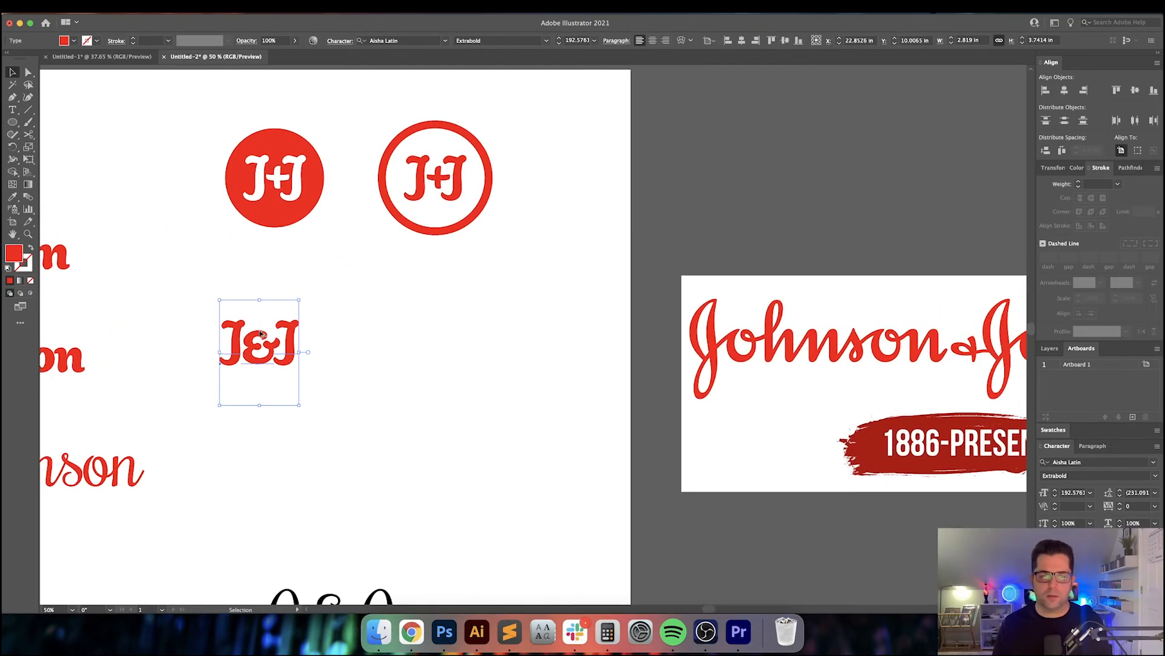
pyautogui.keyDown('alt'); pyautogui.moveTo(267, 351); pyautogui.dragTo(750, 171); pyautogui.keyUp('alt')
pyautogui.click(523, 315)
pyautogui.hscroll(-7, 522, 315)
pyautogui.click(552, 362)
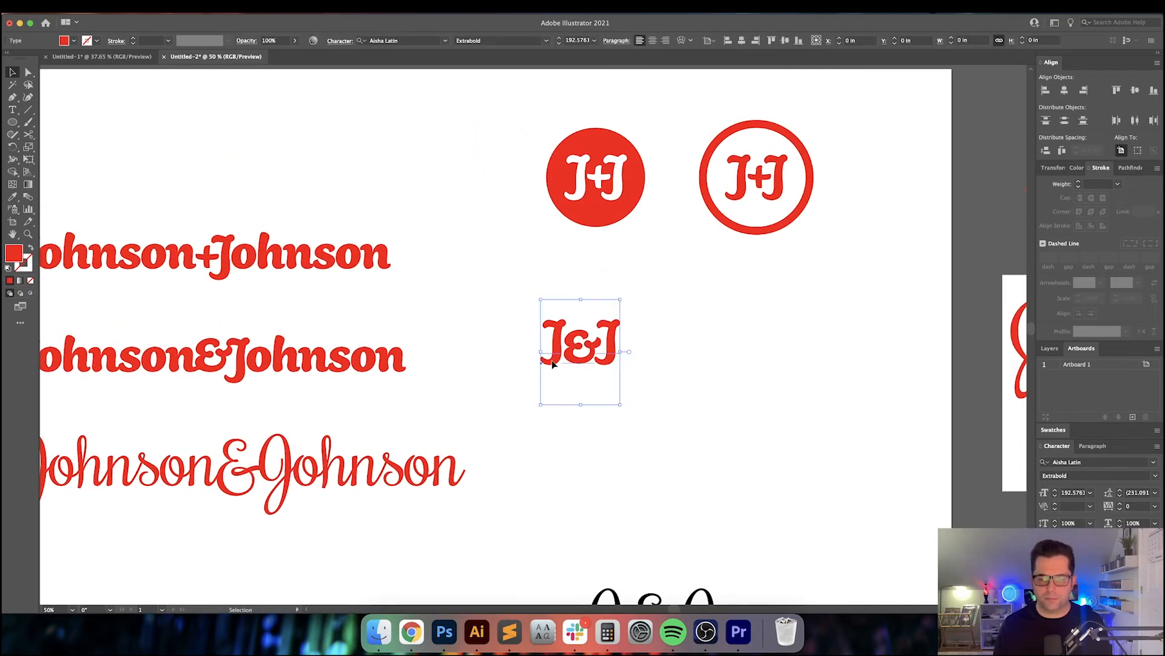
pyautogui.click(622, 237)
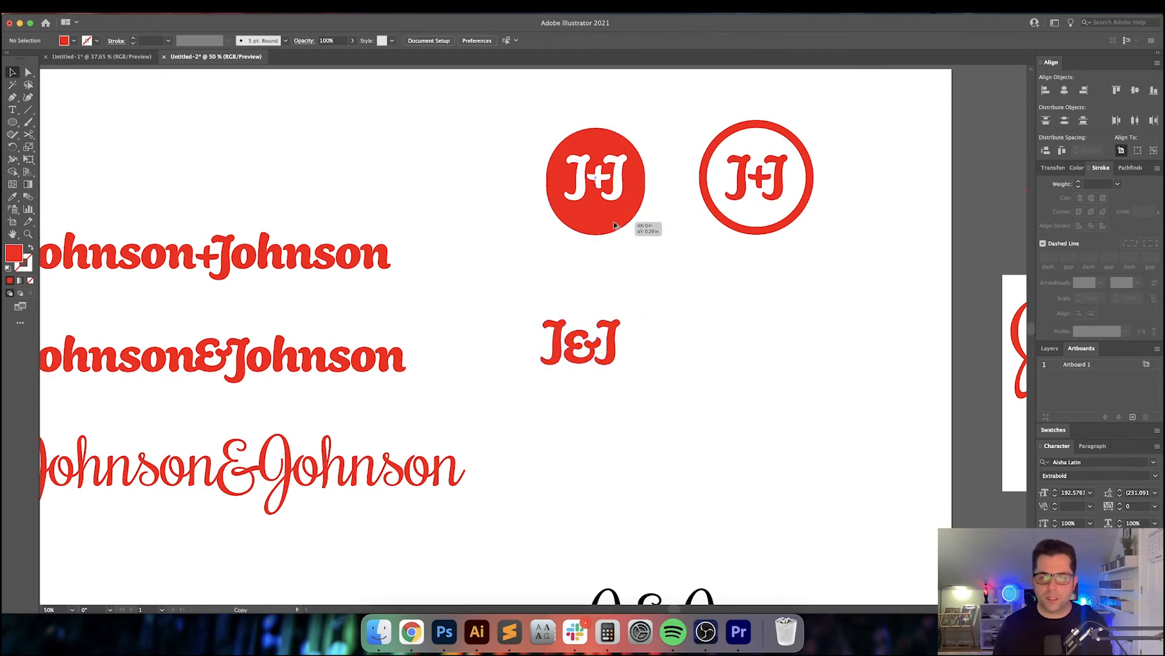
# Step: Duplicate the solid J+J badge's red circle onto the bold J&J and center the letters on it with the circle as key object
pyautogui.keyDown('alt'); pyautogui.moveTo(614, 220); pyautogui.dragTo(601, 390); pyautogui.keyUp('alt')
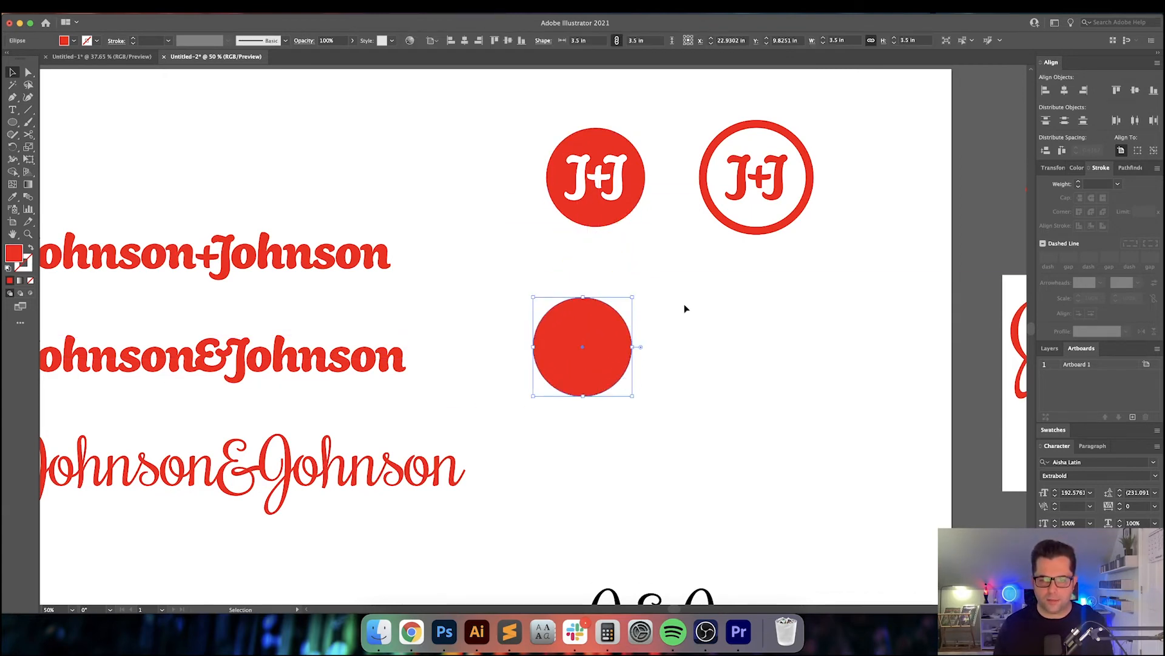
pyautogui.moveTo(685, 306); pyautogui.dragTo(504, 391)
pyautogui.click(586, 312)
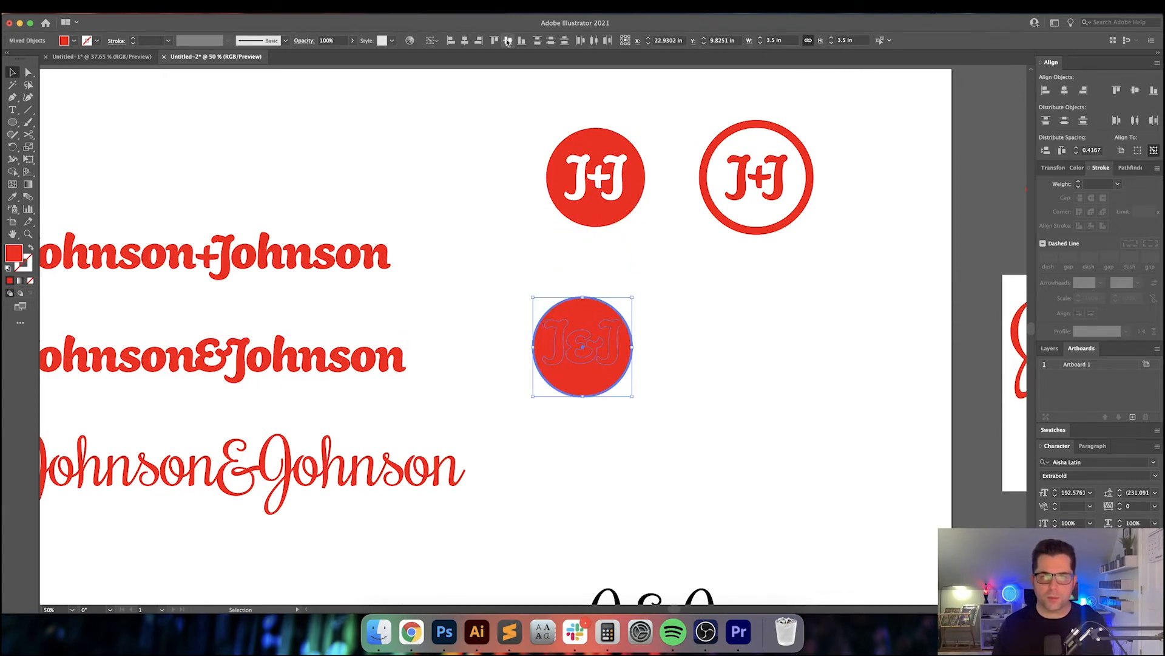
pyautogui.click(724, 316)
pyautogui.click(575, 312)
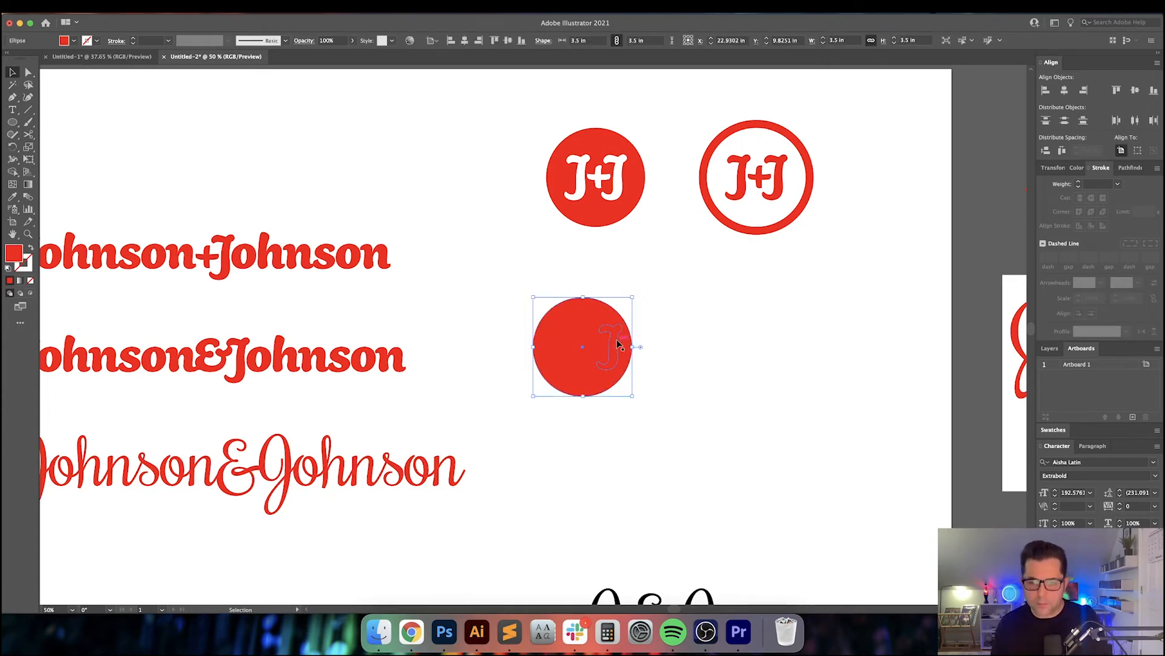
# Step: Recolor the J&J letters inside the duplicated red circle white with the Eyedropper
pyautogui.click(618, 345)
pyautogui.press('i')
pyautogui.click(697, 337)
pyautogui.press('v')
pyautogui.click(691, 329)
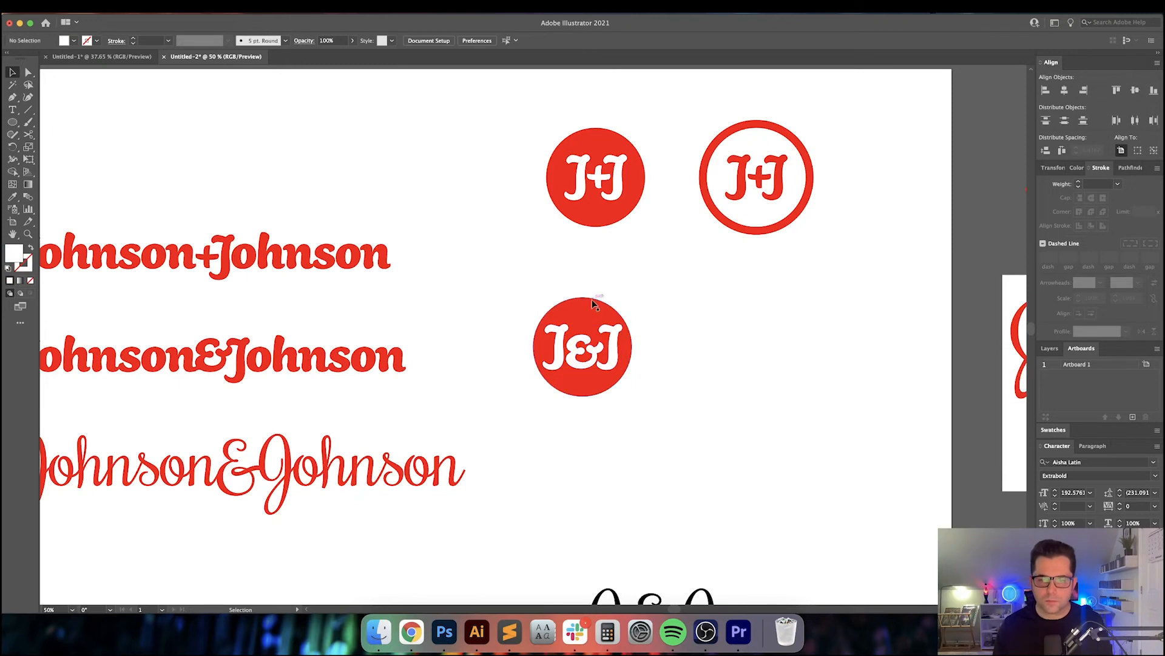
# Step: Set the diameter of the solid J&J badge's circle to 4 in
pyautogui.click(593, 304)
pyautogui.click(1054, 168)
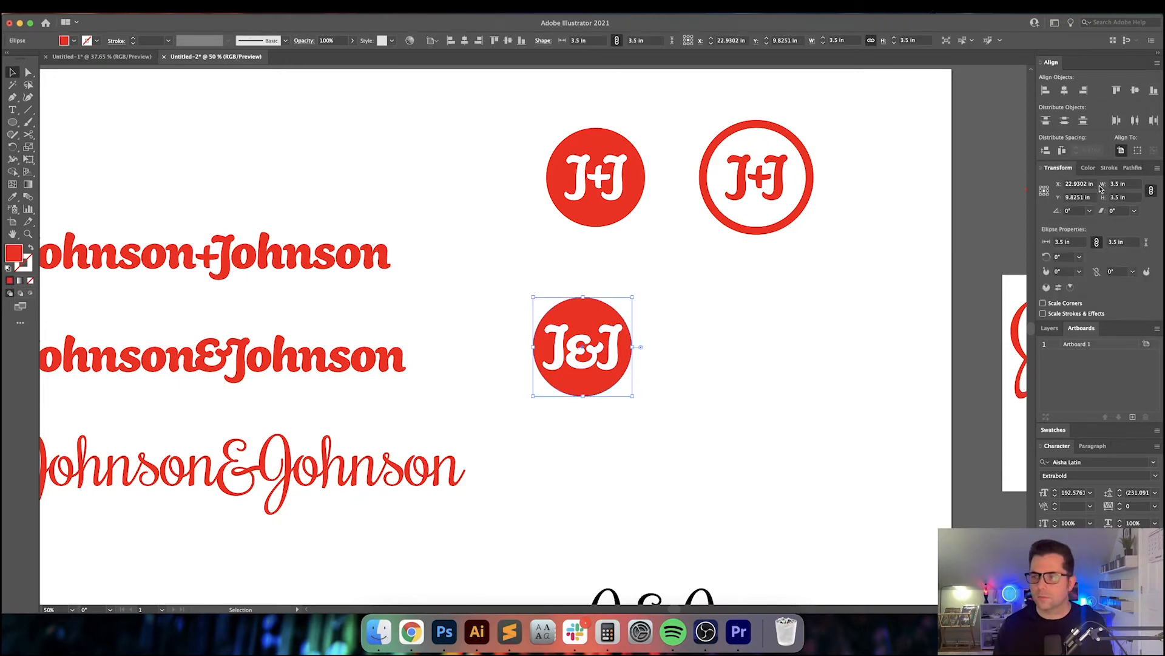
pyautogui.write('4')
pyautogui.press('Return')
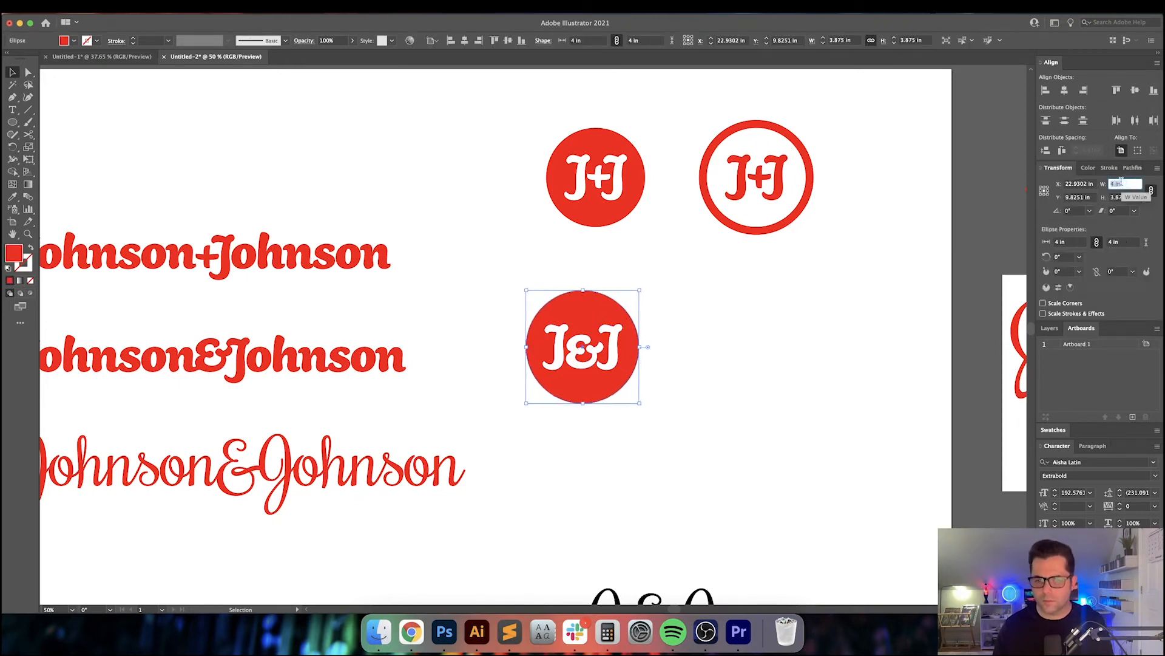
# Step: Duplicate the solid J&J badge under the outlined J+J badge and give the copy's circle that badge's 20 pt red ring style
pyautogui.moveTo(715, 374); pyautogui.dragTo(568, 367)
pyautogui.moveTo(564, 366); pyautogui.dragTo(601, 312)
pyautogui.click(703, 300)
pyautogui.click(619, 297)
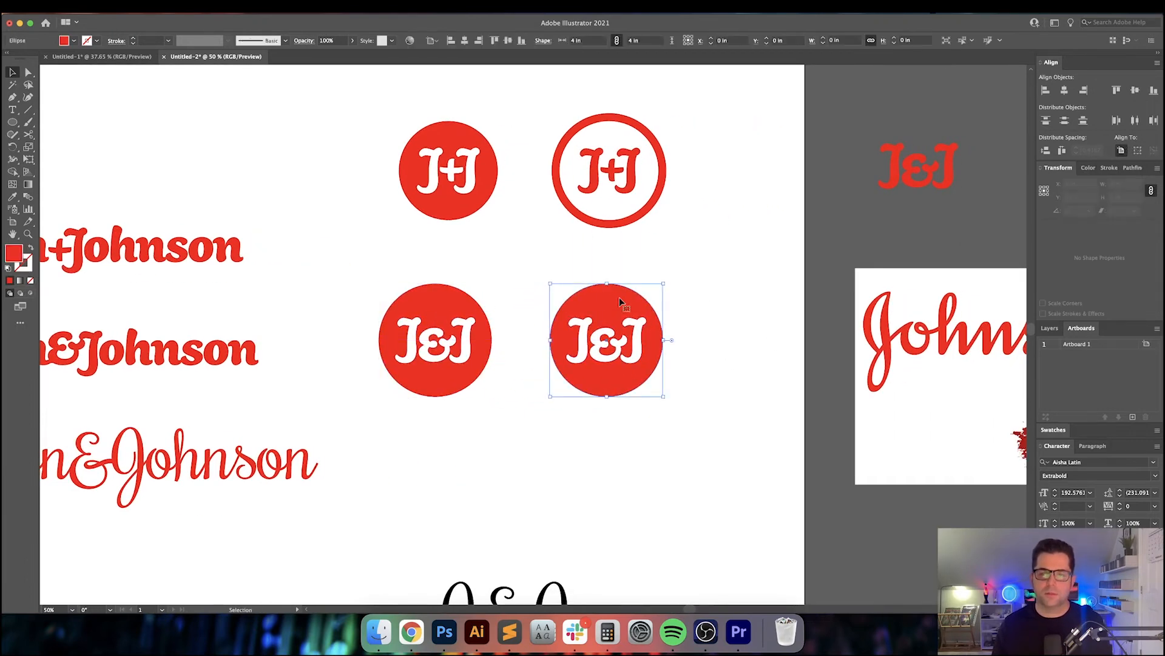
pyautogui.press('i')
pyautogui.click(650, 206)
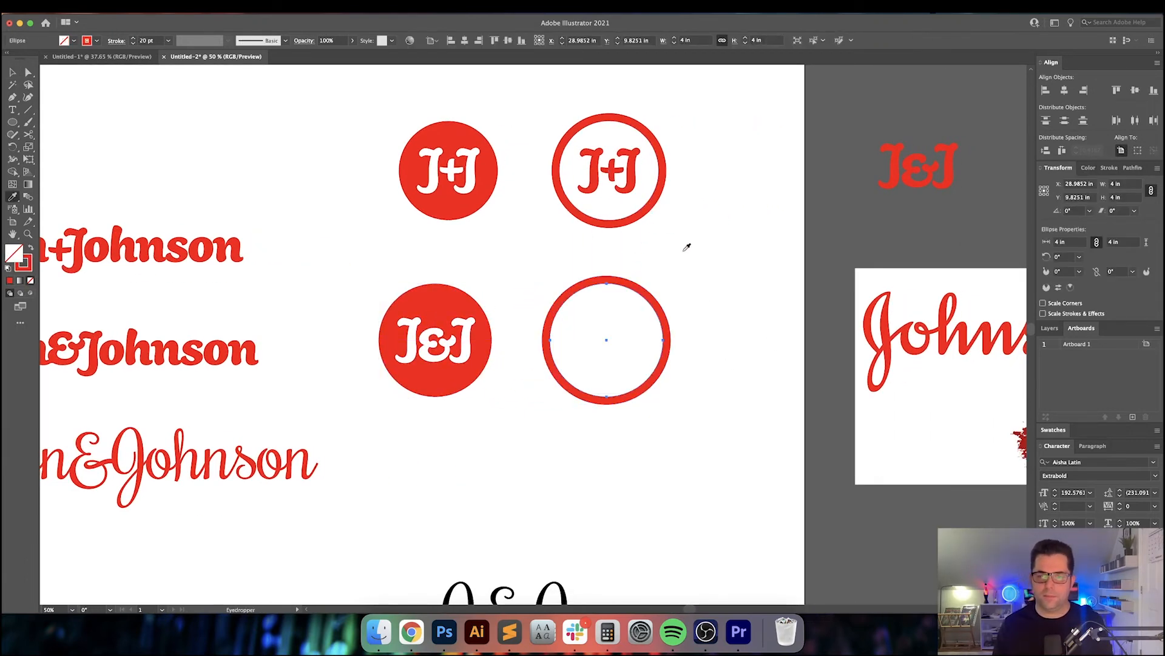
# Step: Recolor the J&J letters inside the ring badge with the solid badge's red
pyautogui.press('v')
pyautogui.click(631, 337)
pyautogui.press('i')
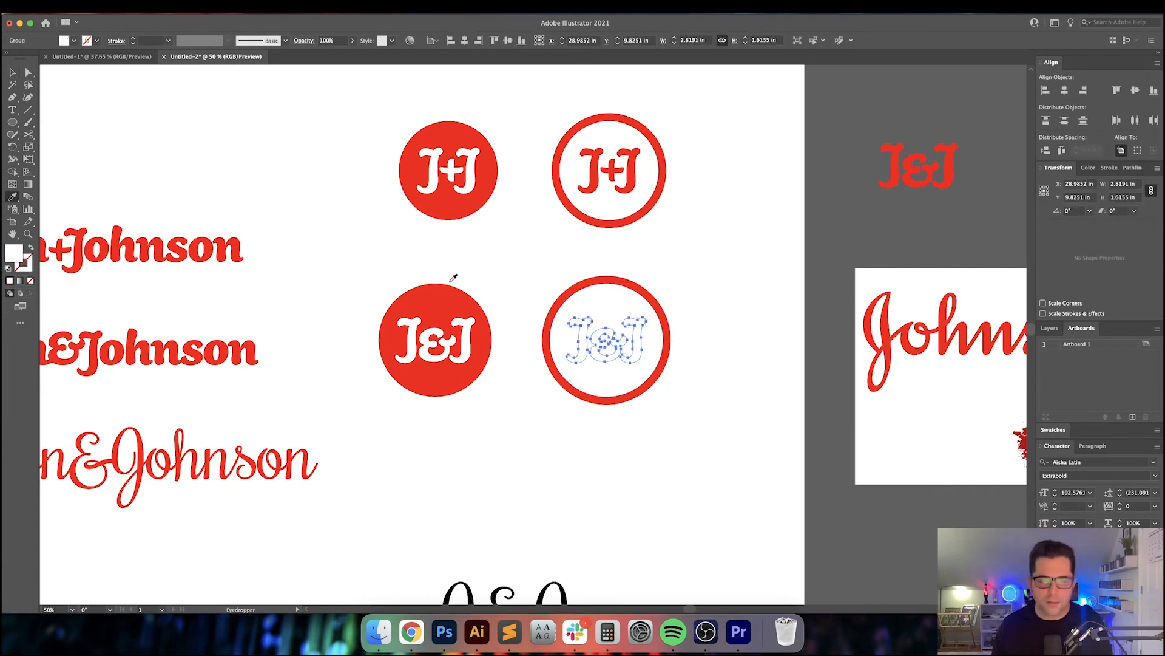
pyautogui.click(447, 292)
pyautogui.press('v')
pyautogui.click(494, 277)
# Step: Move the black script J&J up and to the left, closer beneath the script wordmark and the J&J badges
pyautogui.moveTo(494, 283); pyautogui.dragTo(523, 215)
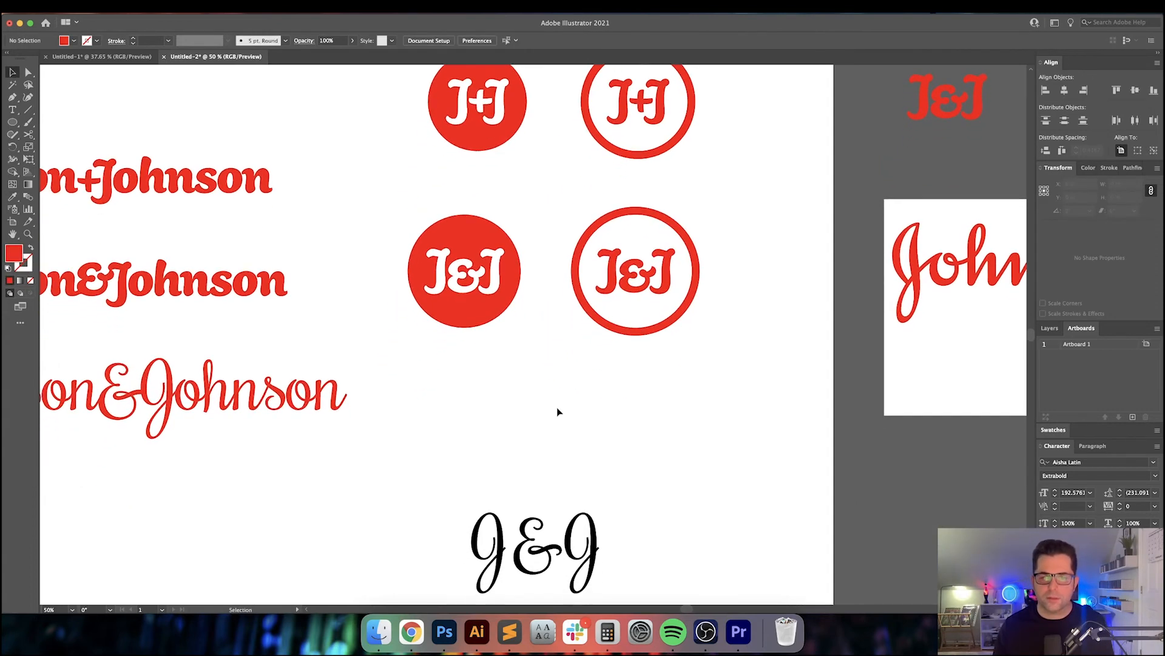
pyautogui.moveTo(559, 412); pyautogui.dragTo(655, 307)
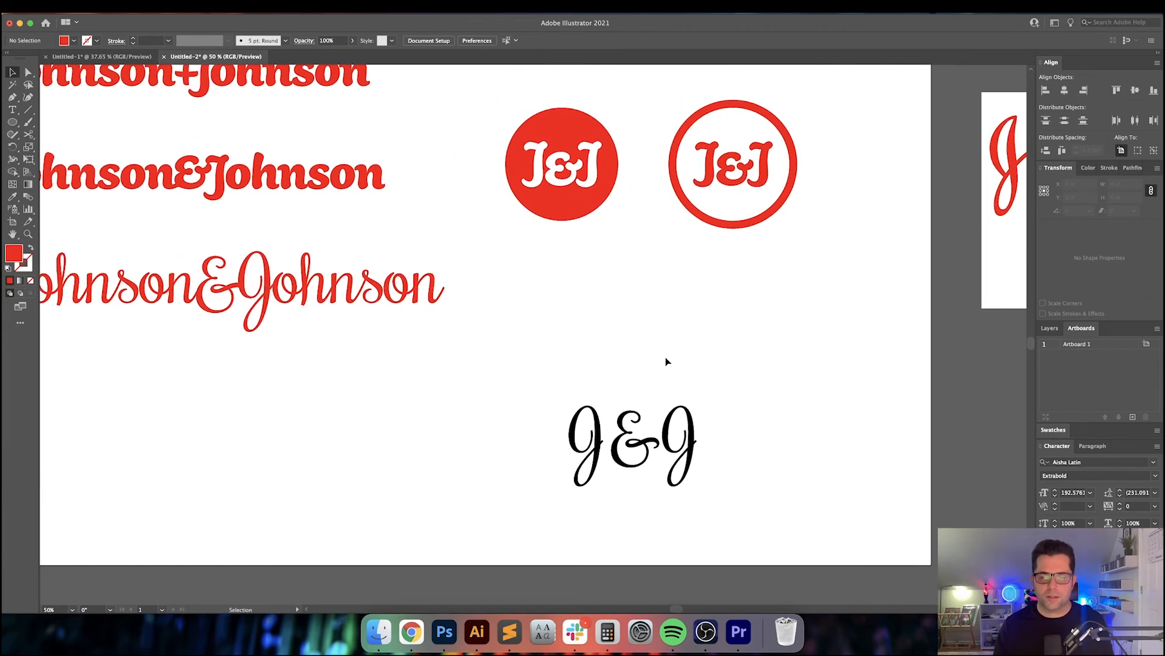
pyautogui.moveTo(606, 459); pyautogui.dragTo(486, 399)
# Step: Tighten the kerning between the first J and the ampersand of the script J&J to -100
pyautogui.doubleClick(486, 399)
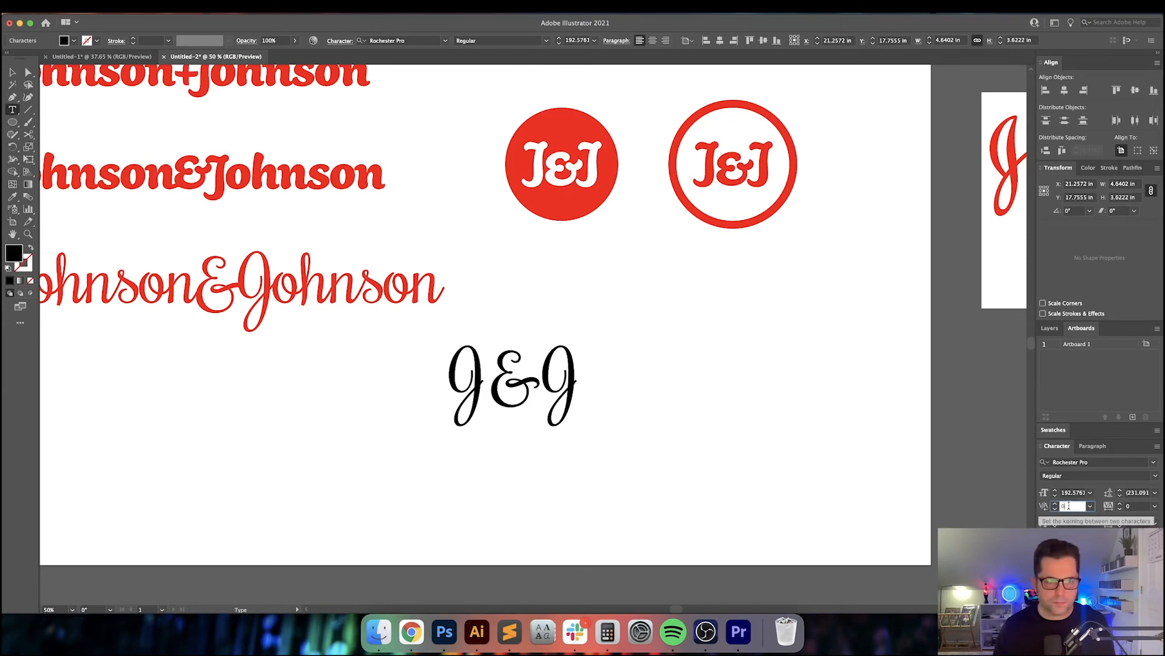
pyautogui.hotkey('shift', 'Down')
pyautogui.hotkey('shift', 'Down')
pyautogui.hotkey('shift', 'Down')
pyautogui.hotkey('shift', 'Down')
pyautogui.hotkey('shift', 'Down')
pyautogui.hotkey('shift', 'Down')
pyautogui.hotkey('shift', 'Down')
pyautogui.hotkey('shift', 'Down')
pyautogui.hotkey('shift', 'Down')
pyautogui.hotkey('shift', 'Down')
pyautogui.hotkey('shift', 'Down')
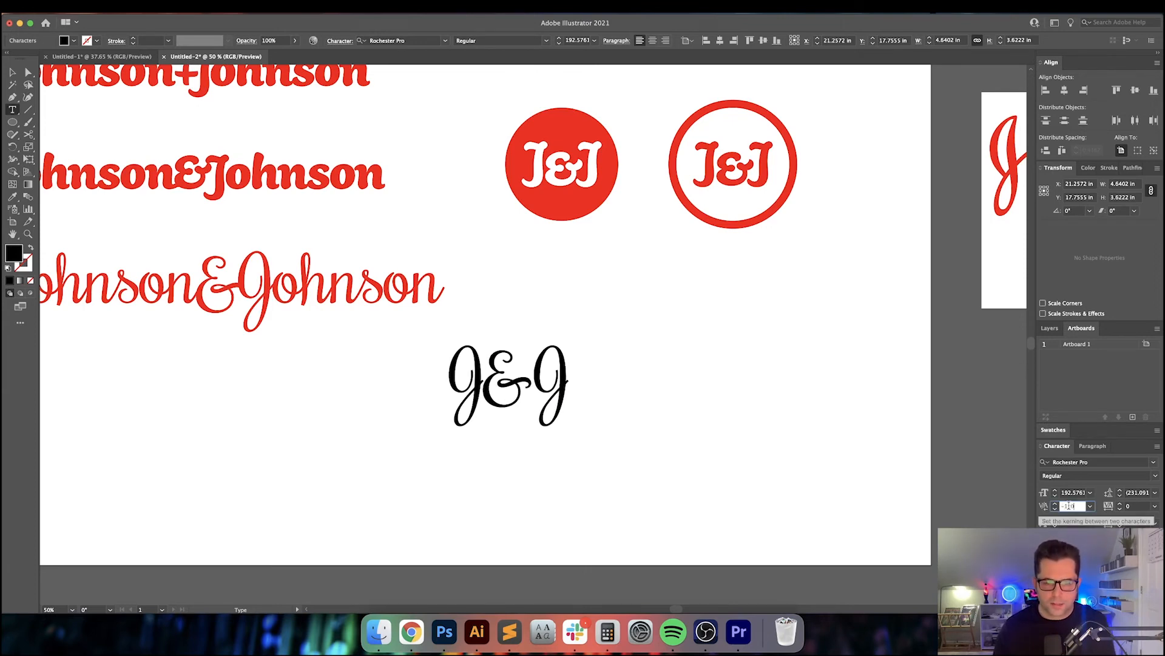
# Step: Nudge the script J&J slightly down and set its font size to 200 pt
pyautogui.hotkey('shift', 'Right')
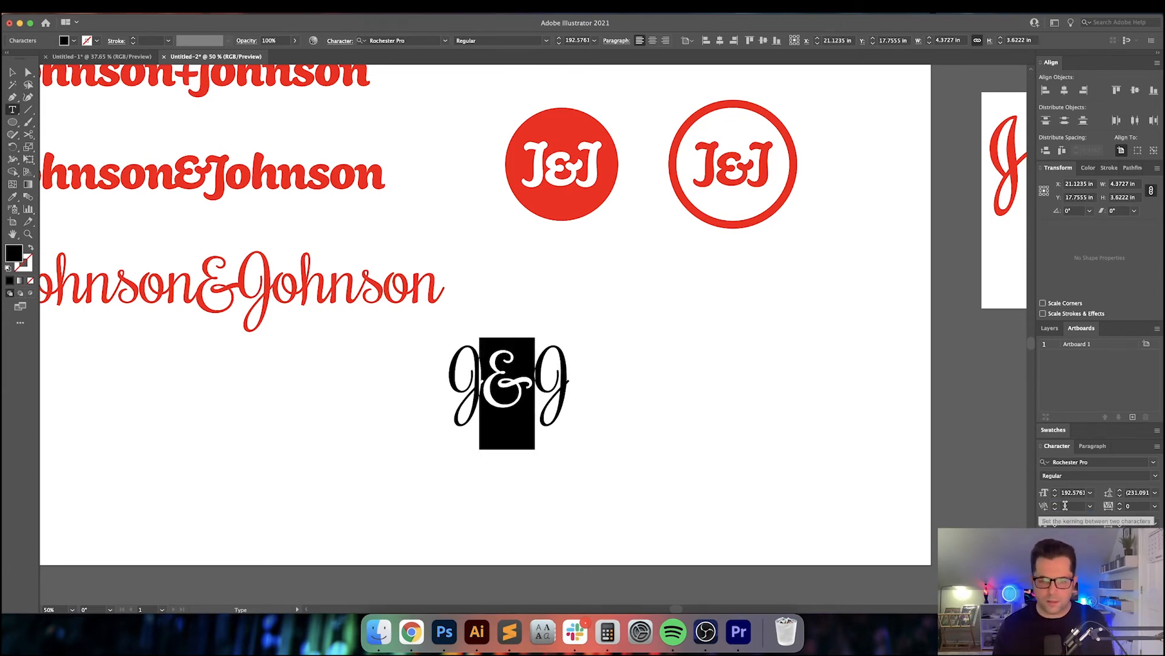
pyautogui.press('Escape')
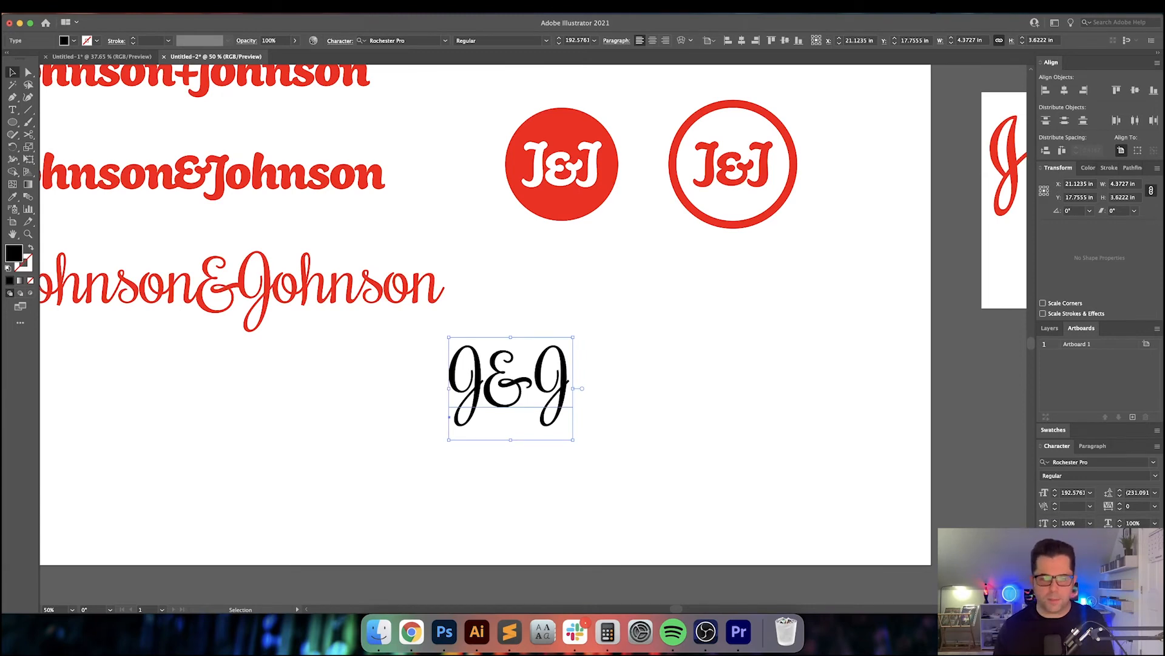
pyautogui.hotkey('shift', 'Down')
pyautogui.press('t')
pyautogui.doubleClick(521, 392)
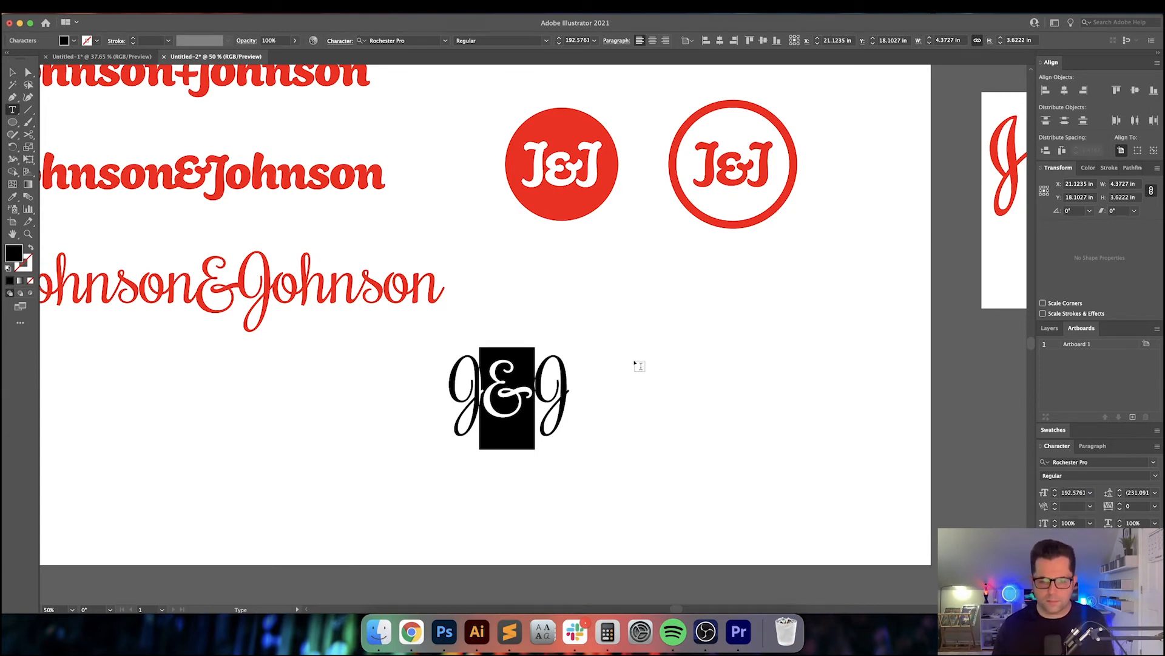
pyautogui.press('Escape')
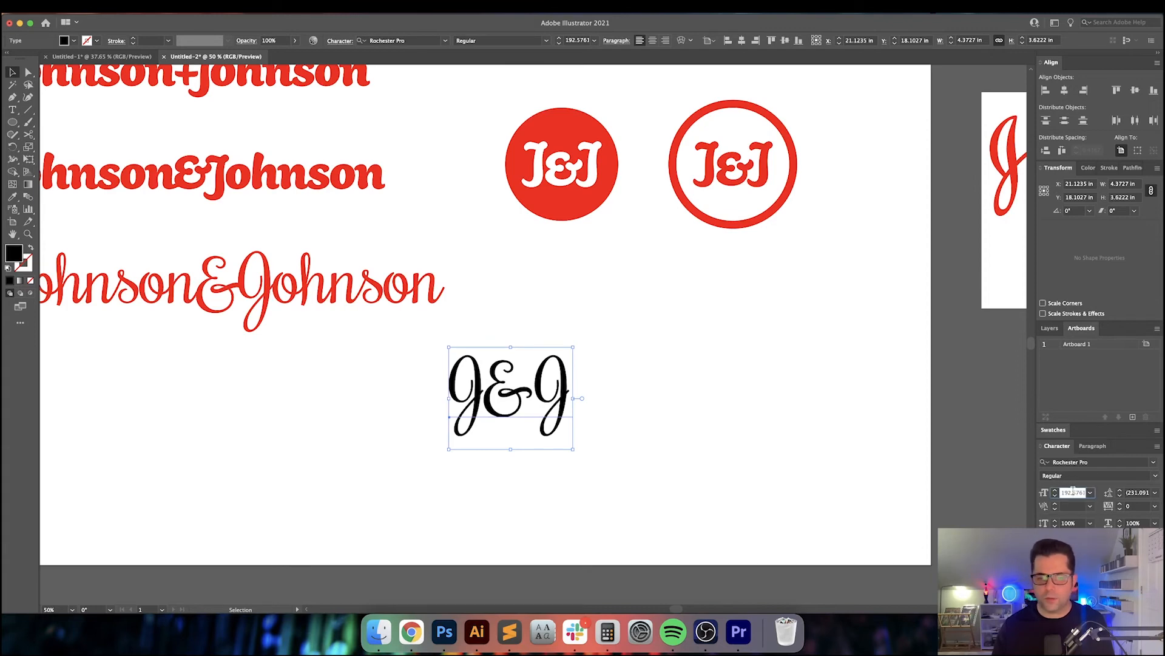
pyautogui.write('200')
pyautogui.press('Return')
# Step: Reduce the font size of only the ampersand in the script J&J to 175 pt
pyautogui.doubleClick(532, 395)
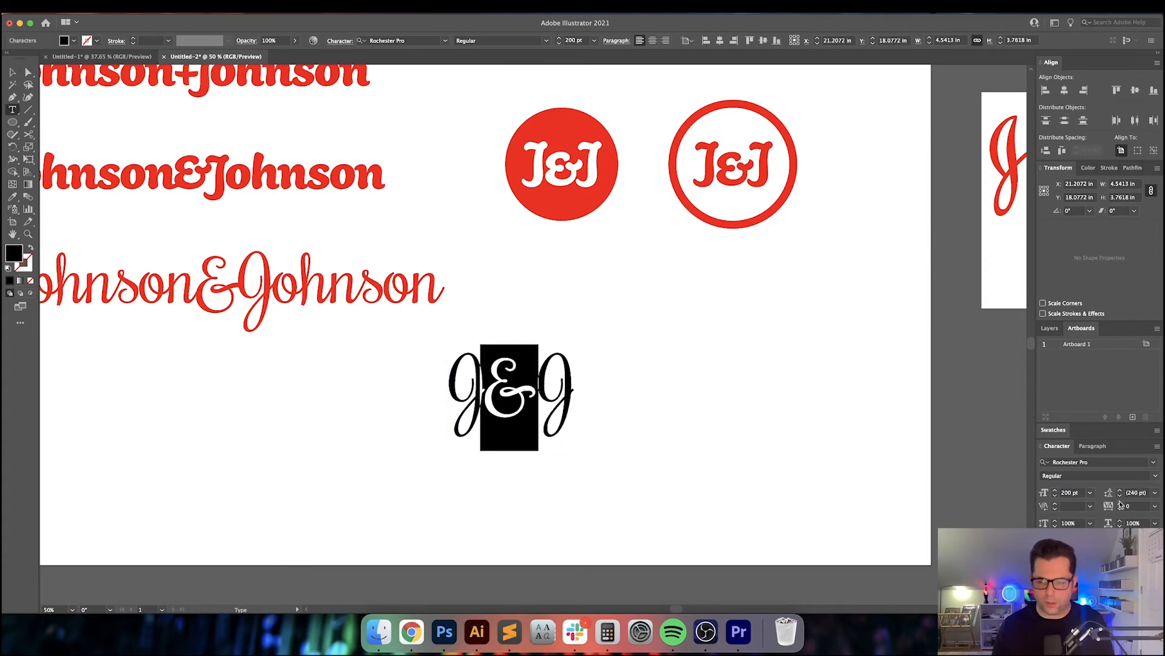
pyautogui.hotkey('shift', 'Down')
pyautogui.hotkey('shift', 'Down')
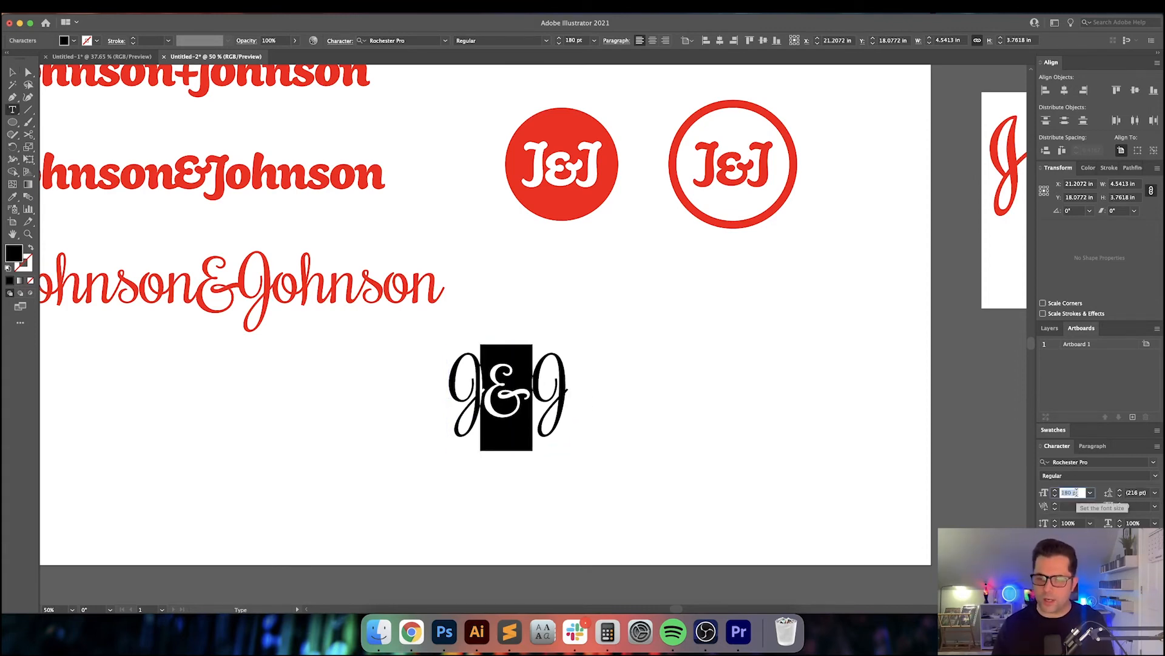
pyautogui.press('Down')
pyautogui.press('Down')
pyautogui.press('Down')
pyautogui.press('Down')
pyautogui.press('Down')
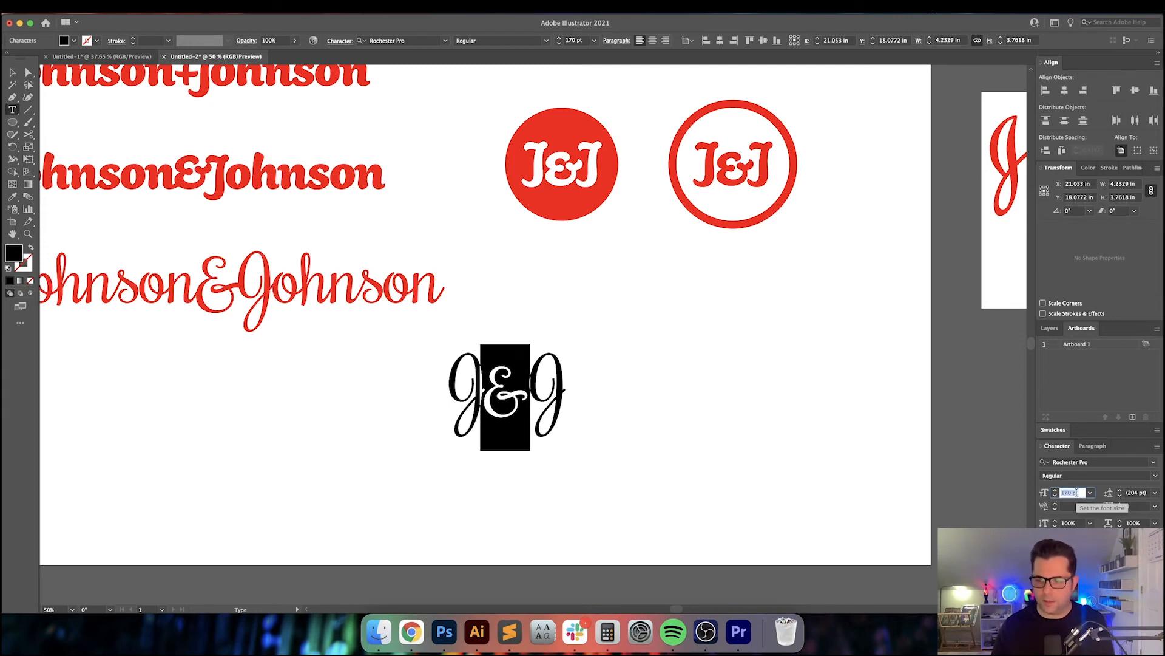
# Step: Set the kerning between the ampersand and the second J of the script J&J to -70
pyautogui.press('Right')
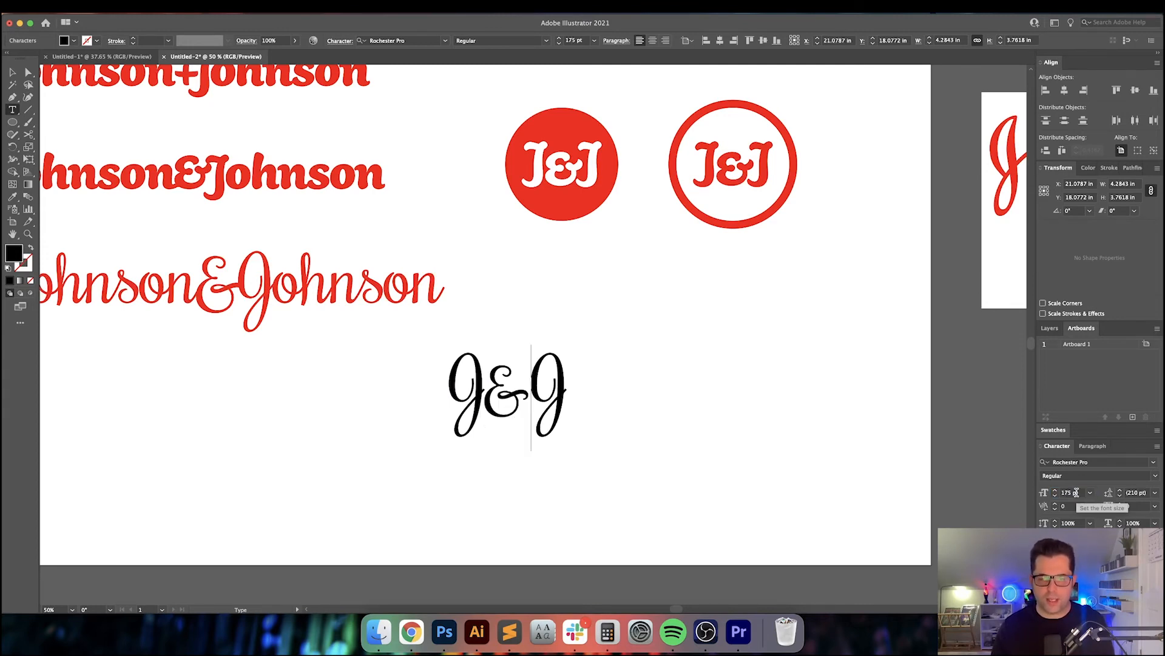
pyautogui.click(1071, 506)
pyautogui.write('-50')
pyautogui.press('Return')
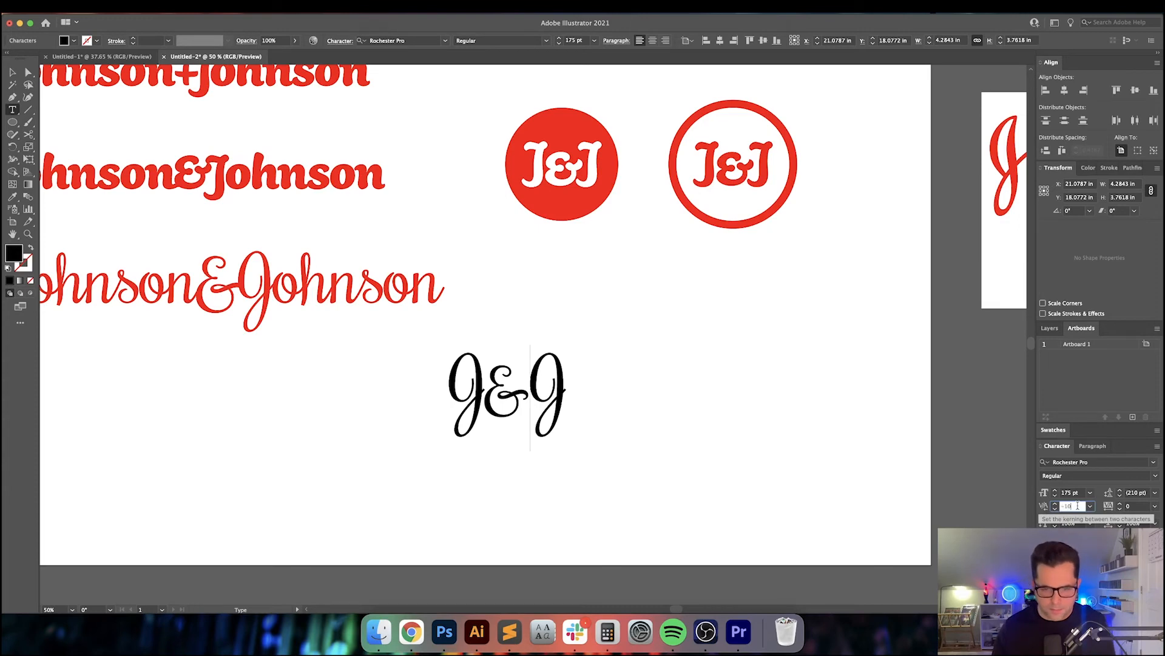
pyautogui.press('Down')
pyautogui.press('Down')
pyautogui.press('Down')
pyautogui.press('Down')
pyautogui.press('Down')
pyautogui.press('Down')
pyautogui.press('Down')
pyautogui.press('Down')
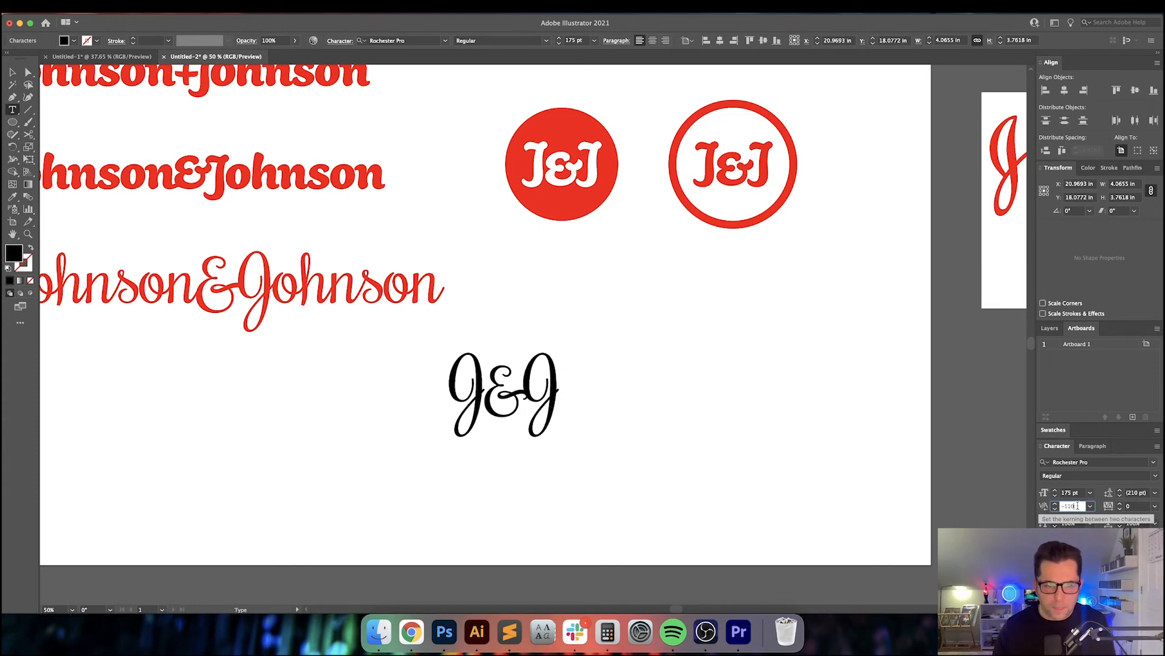
pyautogui.press('Down')
pyautogui.press('Down')
pyautogui.press('Down')
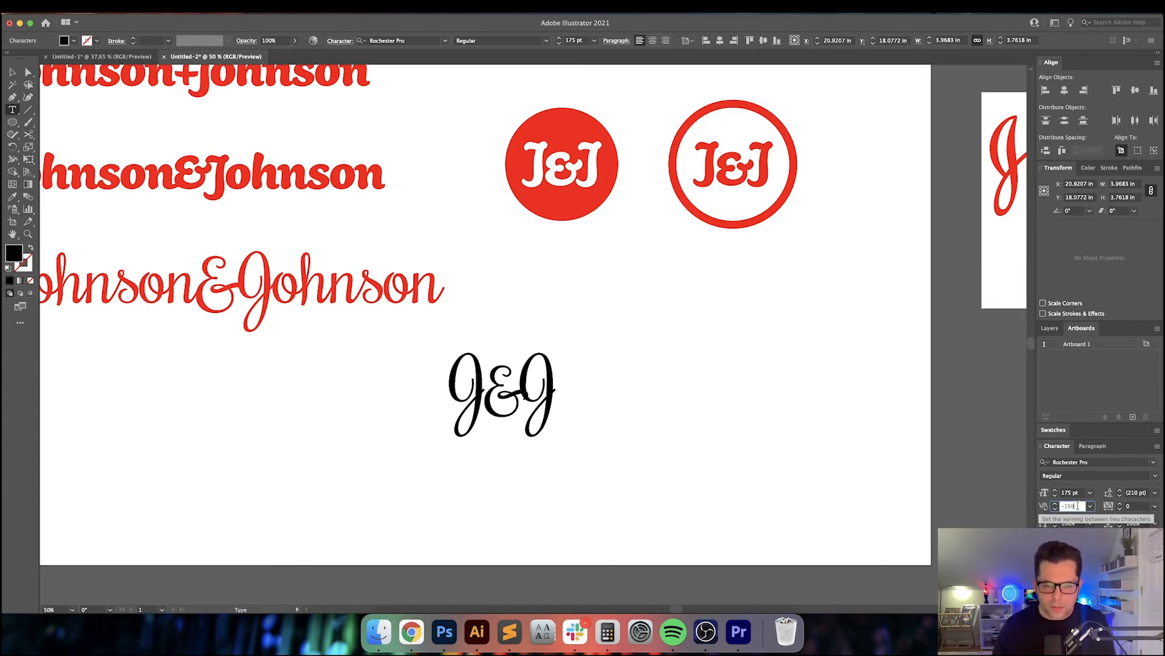
pyautogui.press('Up')
pyautogui.press('Up')
pyautogui.press('Up')
pyautogui.press('Up')
pyautogui.press('Up')
pyautogui.press('Up')
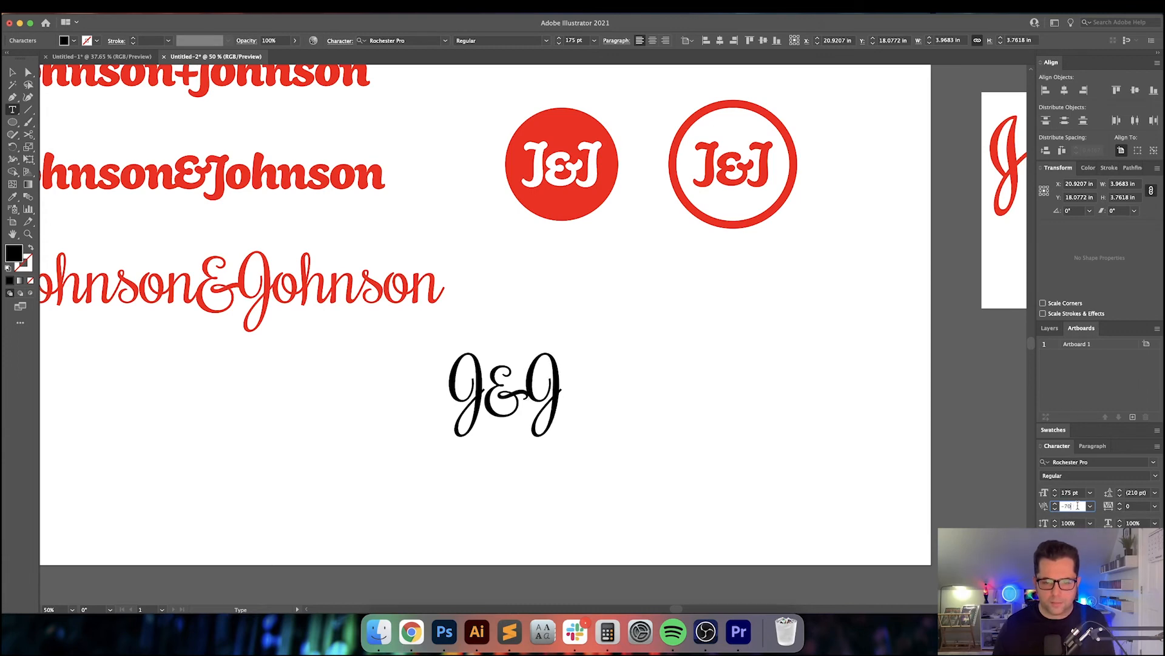
pyautogui.press('Escape')
pyautogui.click(551, 489)
# Step: Delete the second J from the script J&J and reselect the remaining text object
pyautogui.press('t')
pyautogui.moveTo(528, 396); pyautogui.dragTo(567, 394)
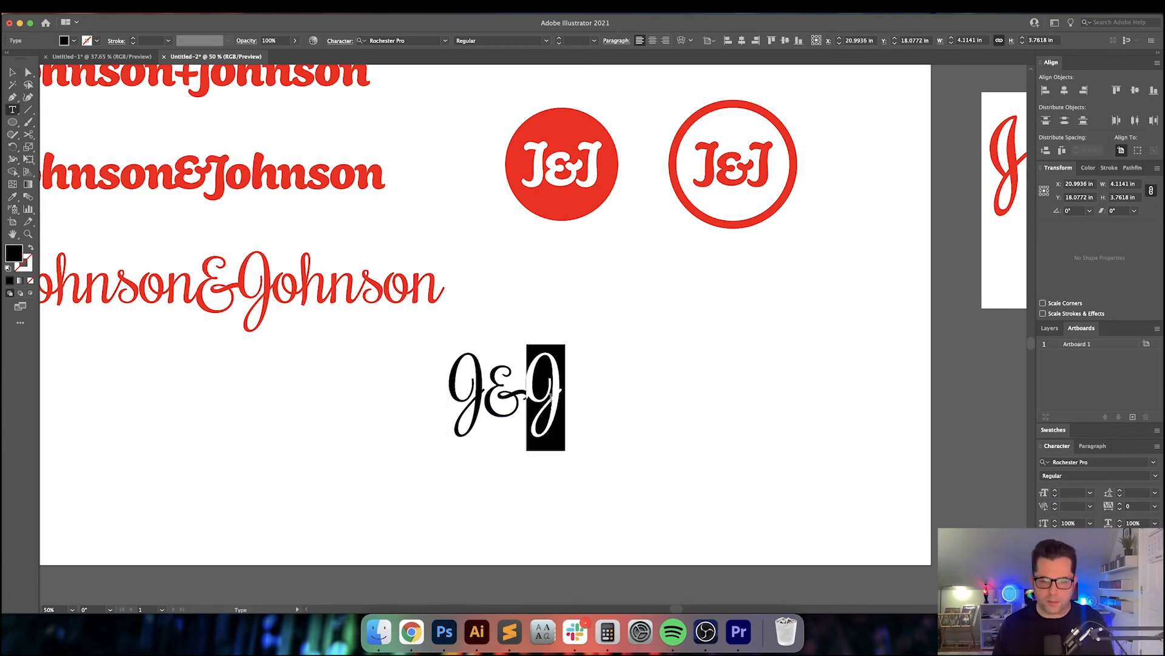
pyautogui.press('BackSpace')
pyautogui.press('Escape')
pyautogui.click(573, 388)
pyautogui.click(501, 404)
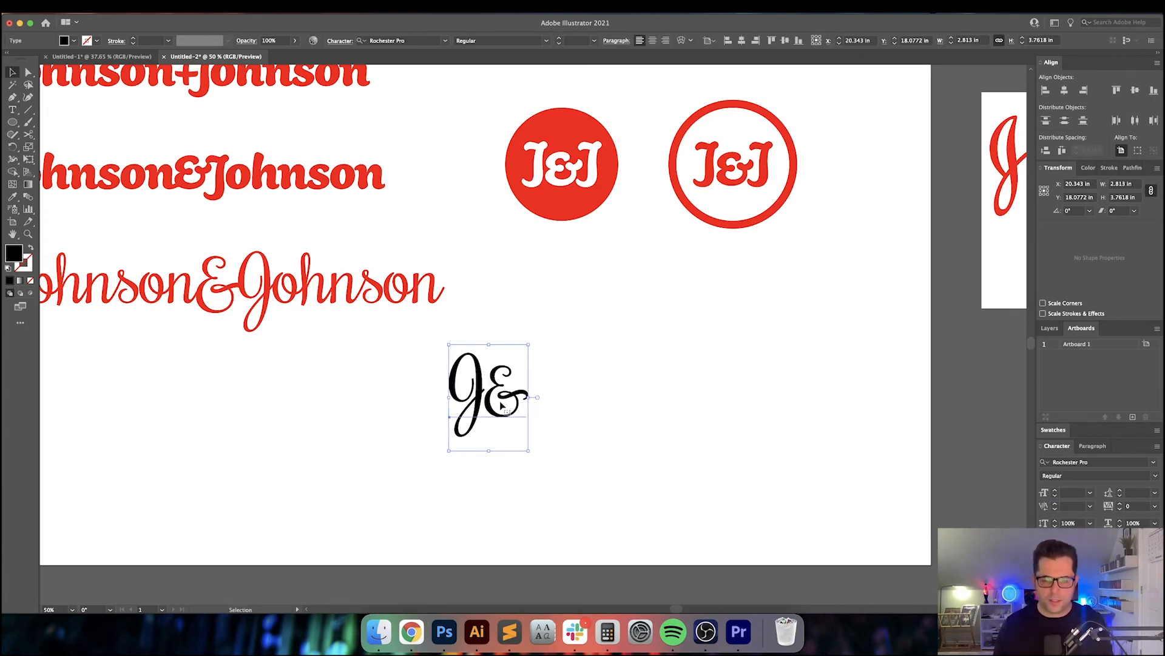
# Step: Convert the remaining script J& to separate outline shapes and select the ampersand
pyautogui.press('super+1')
pyautogui.press('super+shift+o')
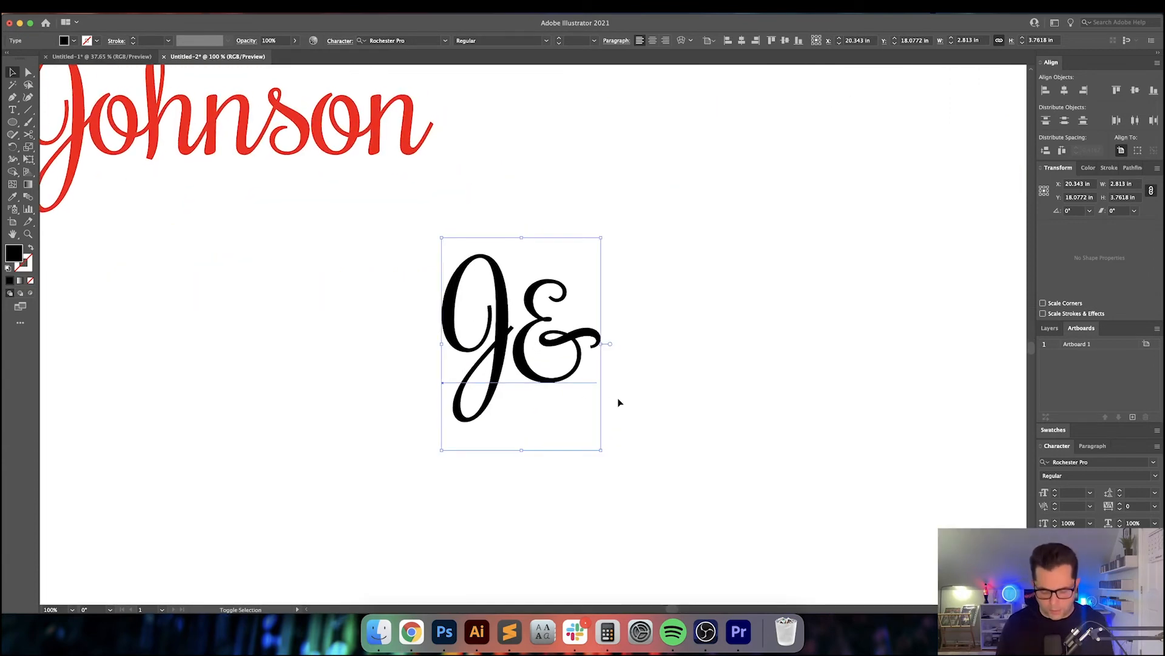
pyautogui.click(632, 399)
pyautogui.scroll(2, 532, 384)
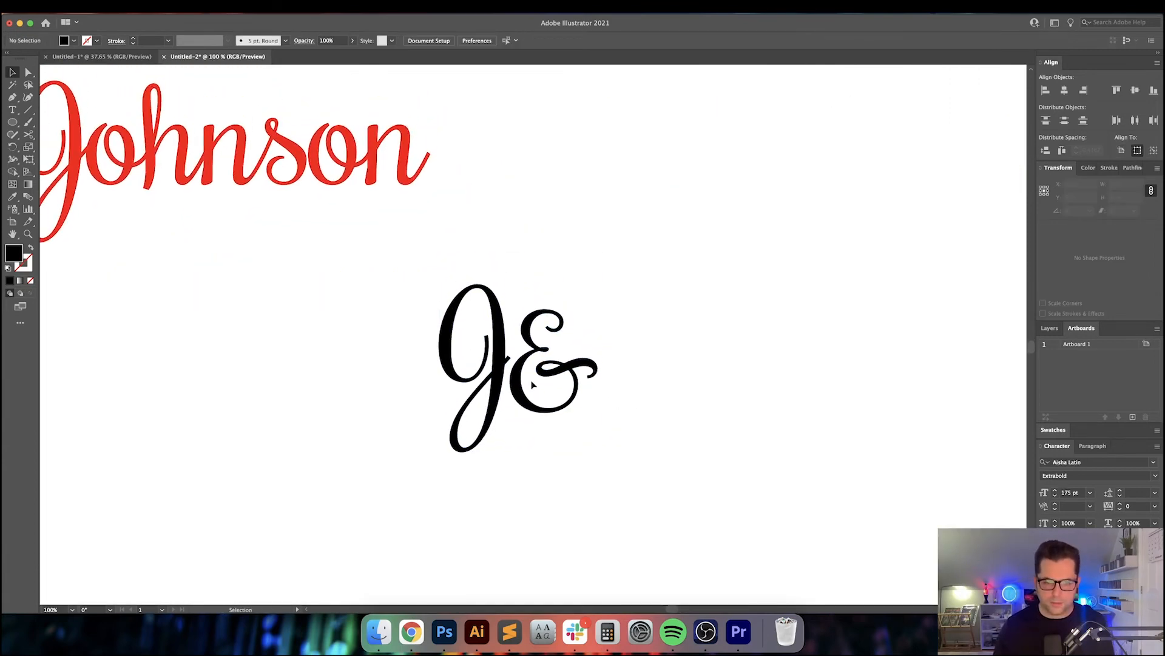
pyautogui.click(519, 376)
pyautogui.scroll(3, 519, 376)
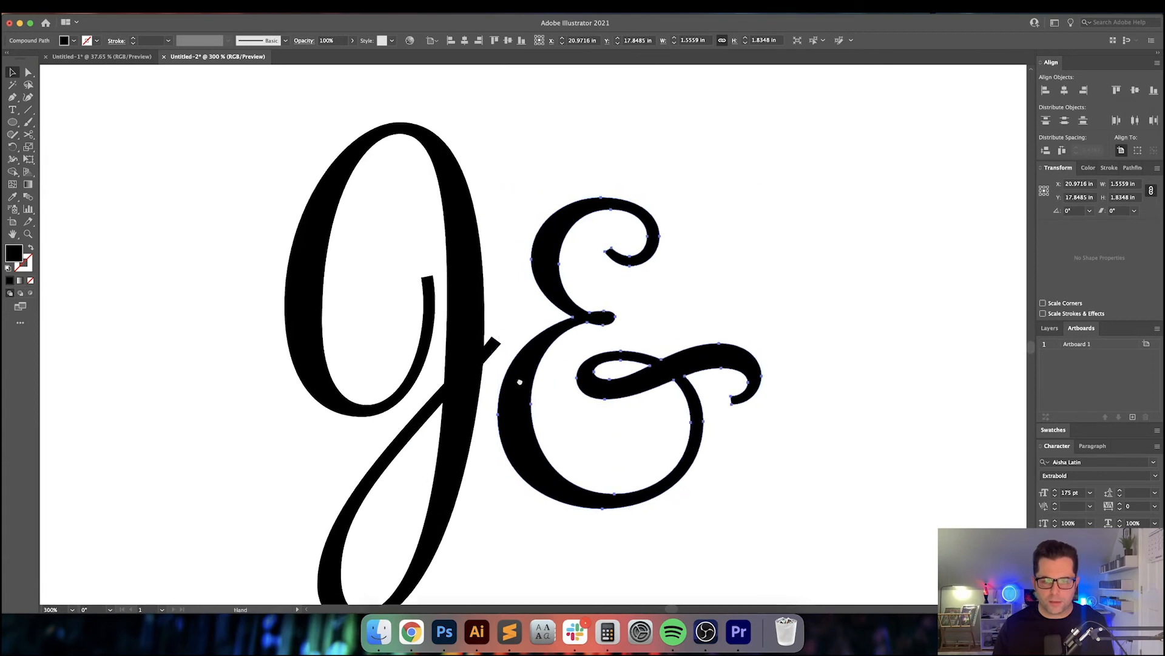
# Step: Duplicate the script J to the far side of the ampersand so the ampersand's tail overlaps the copy
pyautogui.moveTo(517, 427); pyautogui.dragTo(429, 346)
pyautogui.click(540, 389)
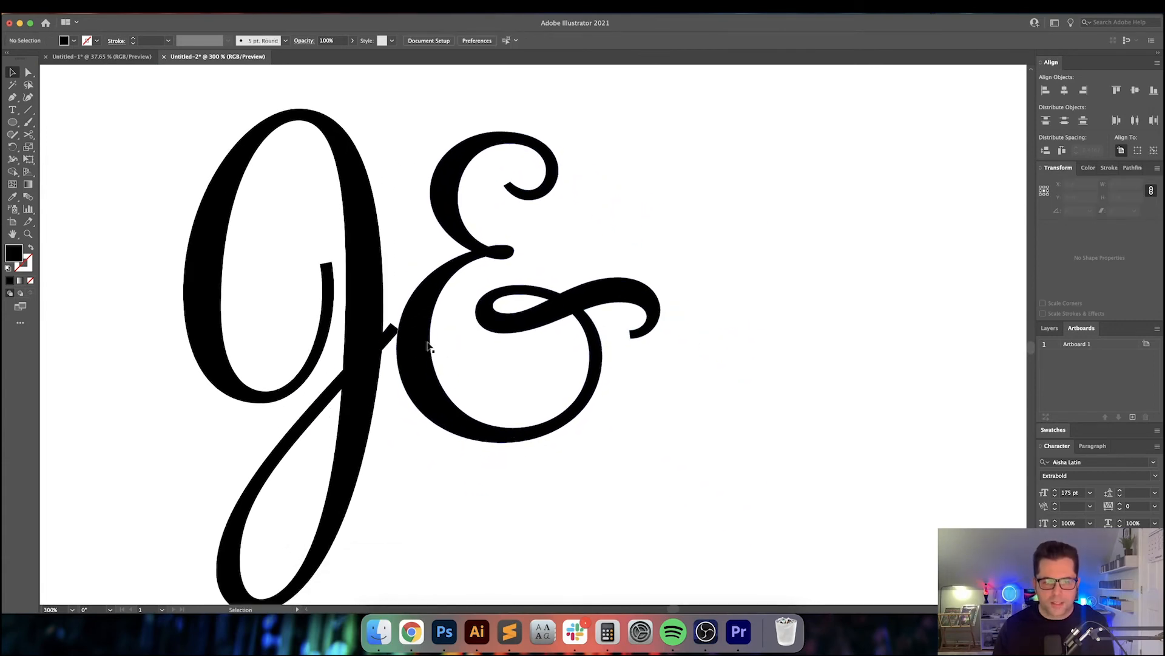
pyautogui.moveTo(360, 344); pyautogui.dragTo(804, 354)
pyautogui.click(641, 437)
pyautogui.moveTo(610, 434); pyautogui.dragTo(690, 442)
# Step: Extend the end of the first script J's connecting stroke into the ampersand so the two shapes overlap
pyautogui.scroll(4, 494, 384)
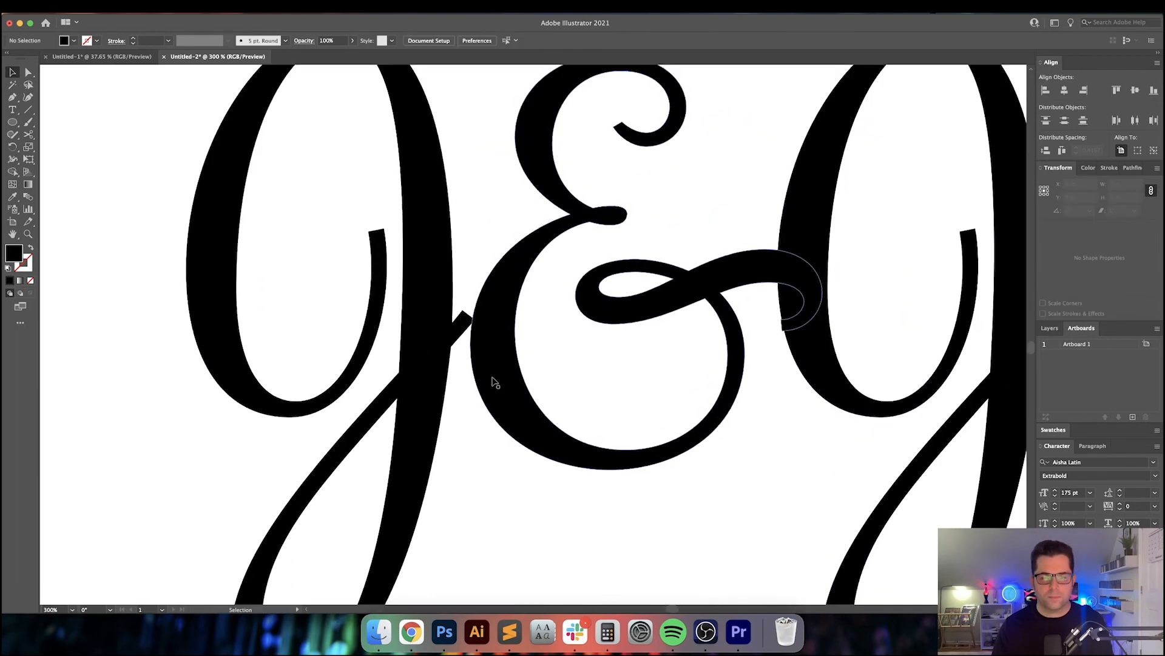
pyautogui.moveTo(494, 329); pyautogui.dragTo(494, 492)
pyautogui.press('a')
pyautogui.moveTo(402, 340); pyautogui.dragTo(429, 281)
pyautogui.click(452, 260)
pyautogui.scroll(-4, 453, 261)
pyautogui.press('v')
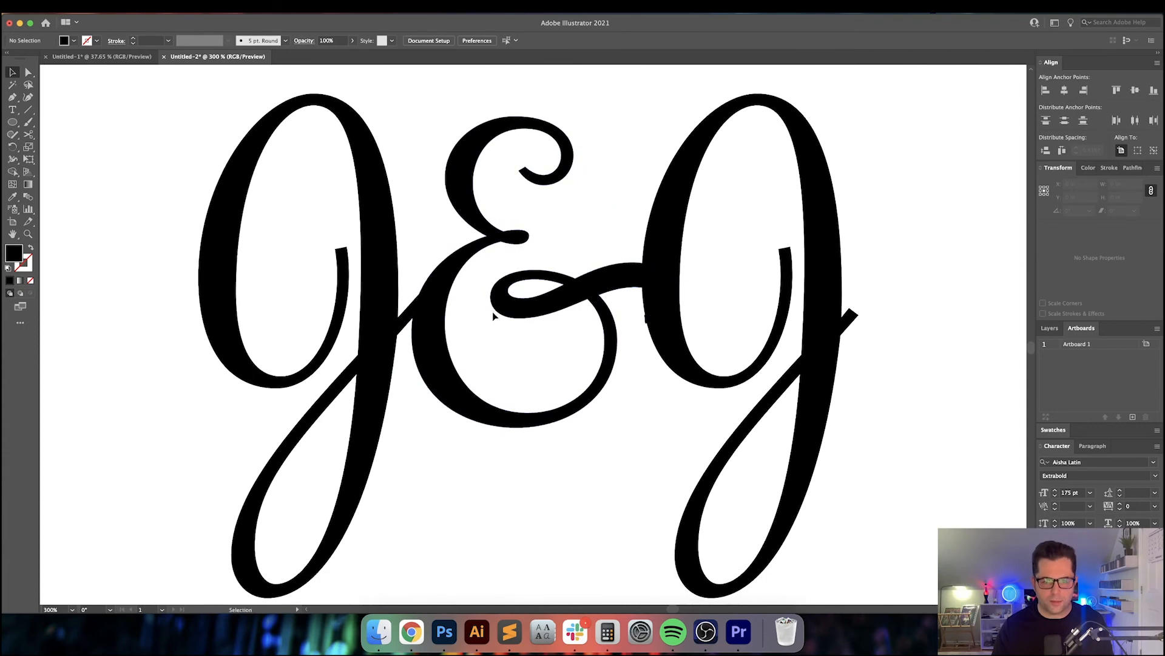
# Step: Select all three script J&J letters and split them at their overlaps with Pathfinder Divide
pyautogui.moveTo(522, 319); pyautogui.dragTo(437, 325)
pyautogui.moveTo(103, 130); pyautogui.dragTo(777, 407)
pyautogui.click(1132, 169)
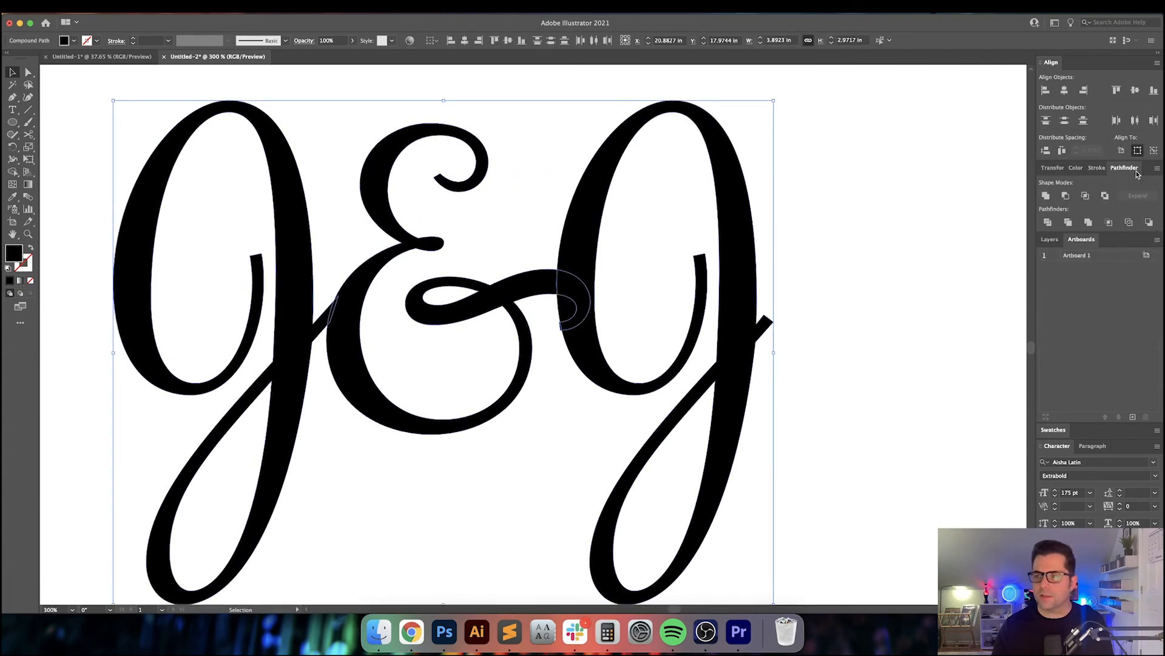
pyautogui.click(1047, 223)
# Step: Delete the small piece of the ampersand's tail that sticks out beyond the second script J
pyautogui.scroll(7, 562, 338)
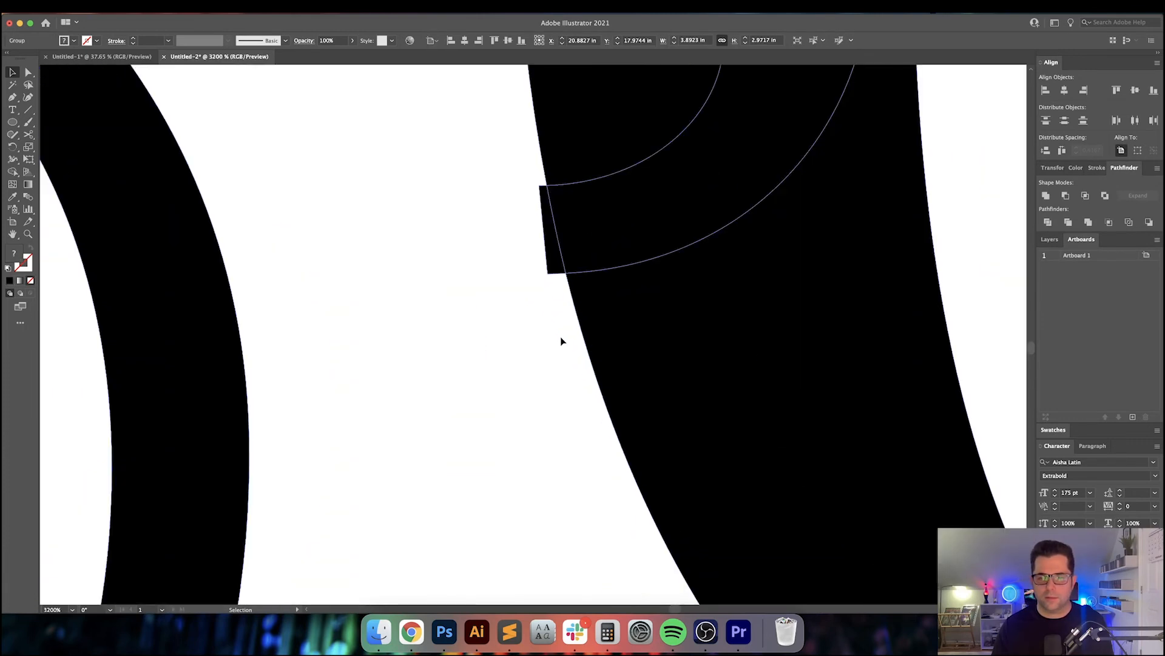
pyautogui.moveTo(551, 325); pyautogui.dragTo(525, 404)
pyautogui.press('a')
pyautogui.click(524, 400)
pyautogui.click(530, 336)
pyautogui.press('Delete')
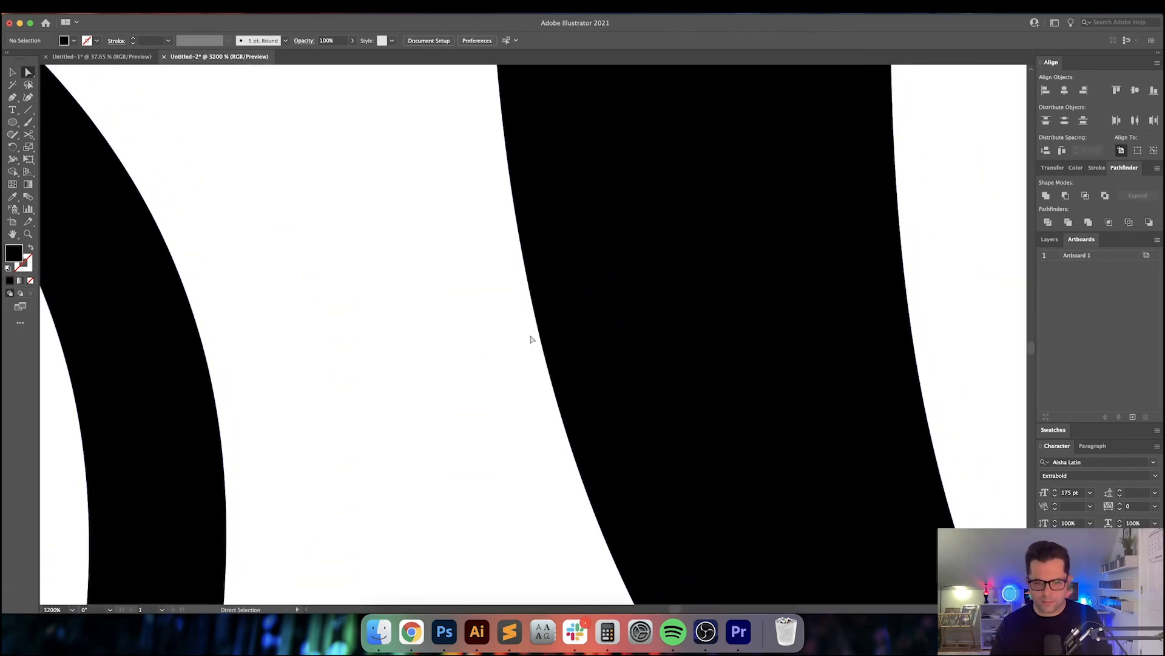
pyautogui.press('v')
# Step: Try to unite the divided script J&J pieces into one shape, and undo it
pyautogui.scroll(-9, 529, 338)
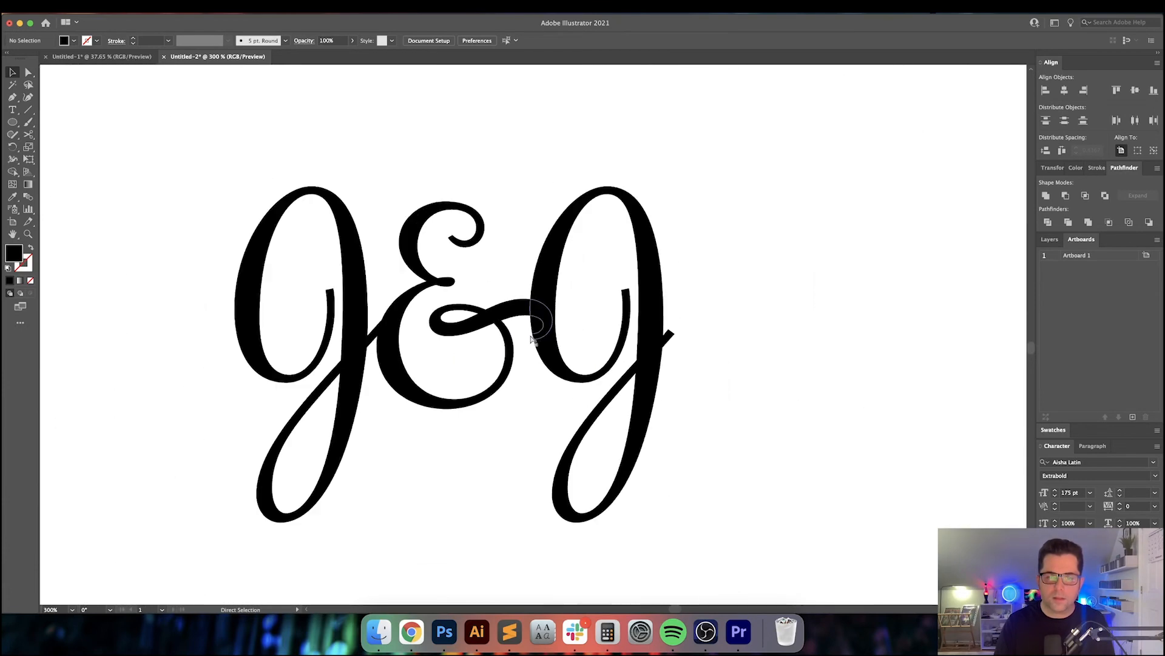
pyautogui.click(578, 388)
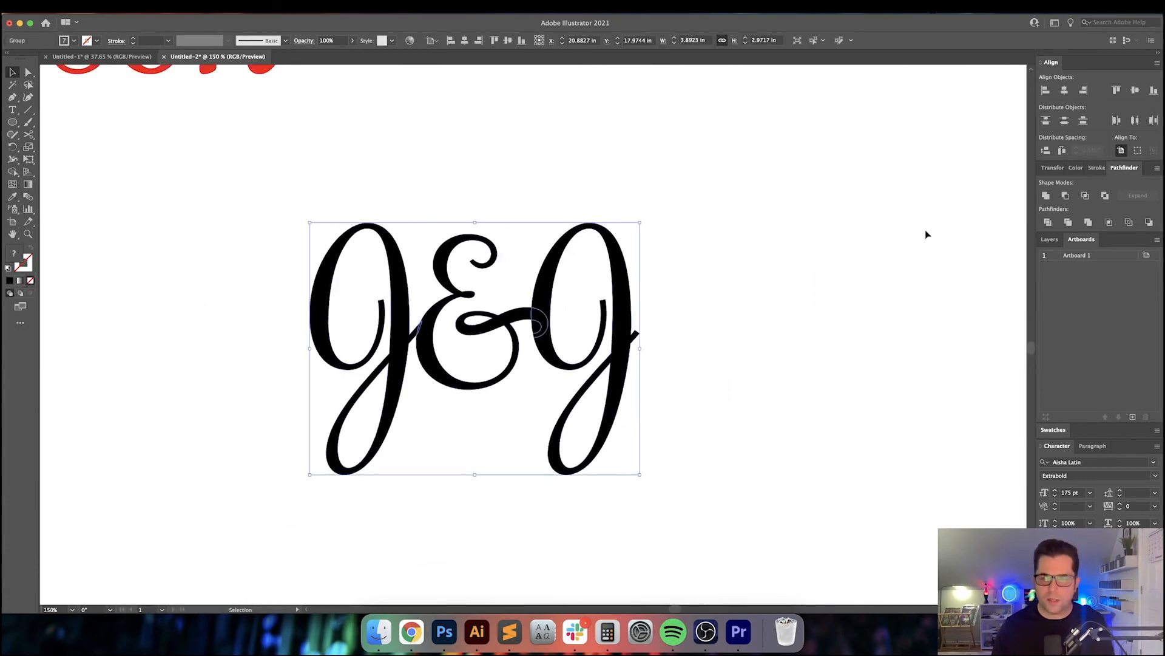
pyautogui.click(1046, 195)
pyautogui.click(756, 279)
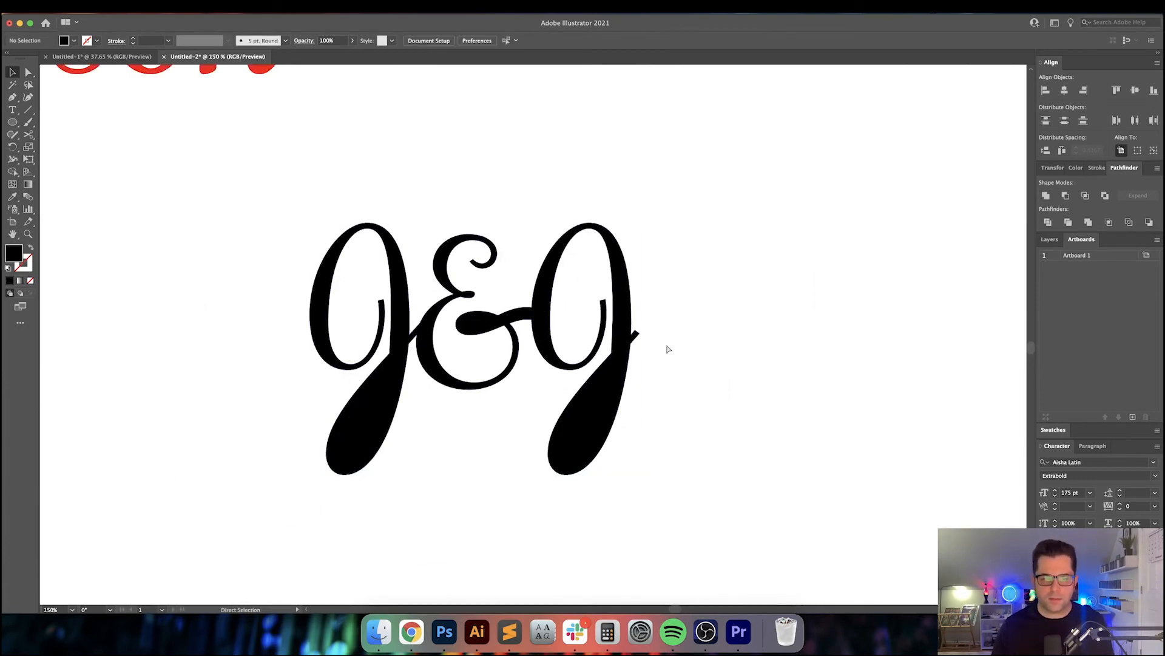
pyautogui.press('super+z')
pyautogui.click(315, 261)
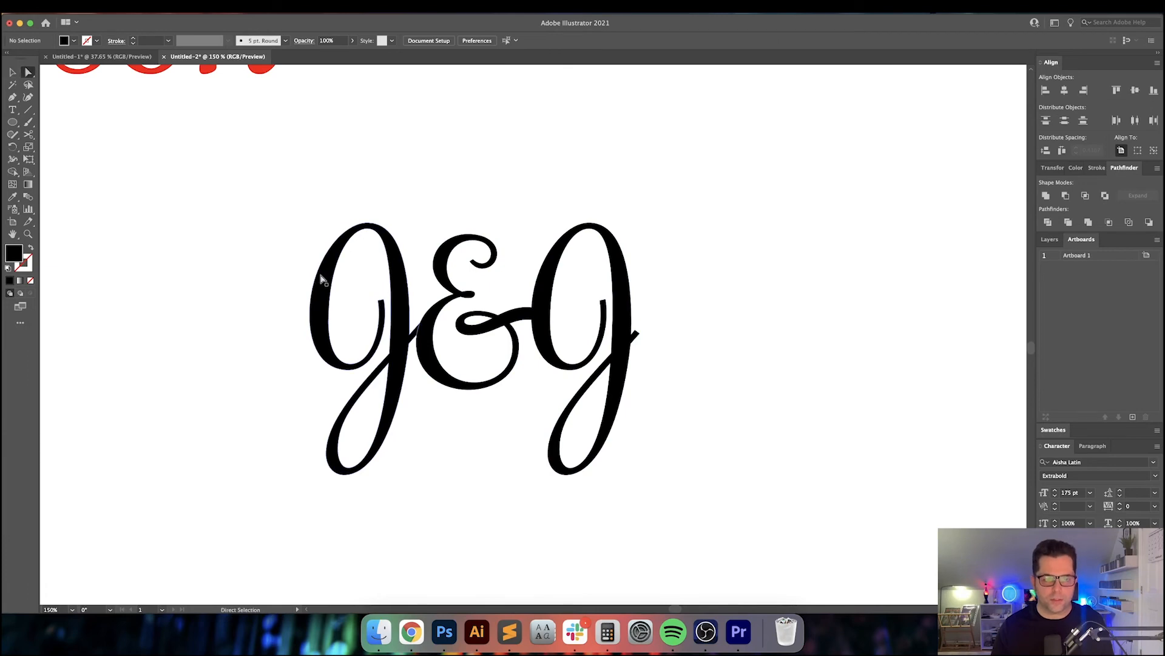
pyautogui.click(322, 280)
pyautogui.click(184, 7)
pyautogui.click(435, 222)
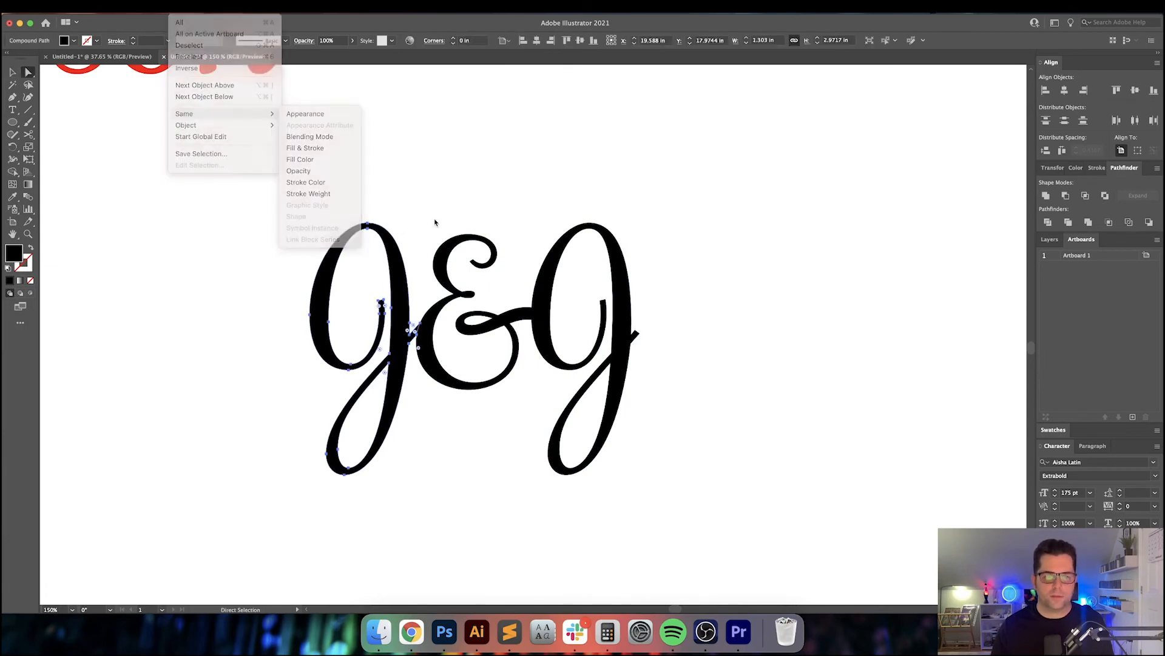
pyautogui.click(436, 222)
# Step: Lock the red logos, badges and reference artwork, leaving only the black script J&J editable
pyautogui.scroll(-7, 435, 222)
pyautogui.moveTo(466, 213); pyautogui.dragTo(463, 325)
pyautogui.press('v')
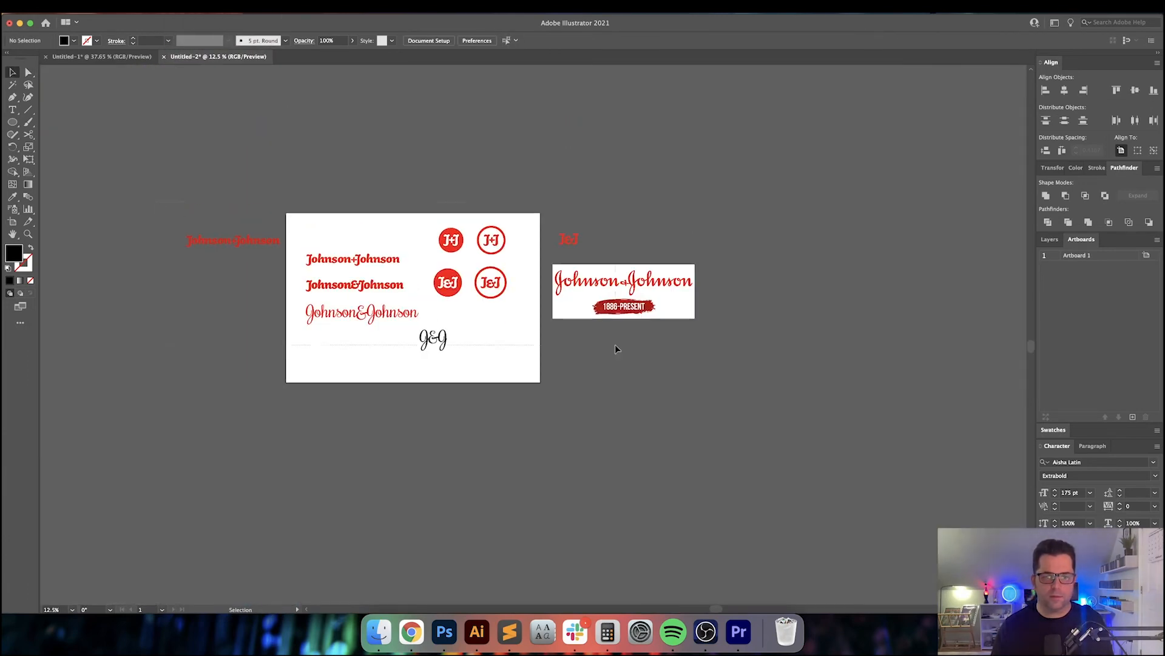
pyautogui.moveTo(754, 310); pyautogui.dragTo(754, 310)
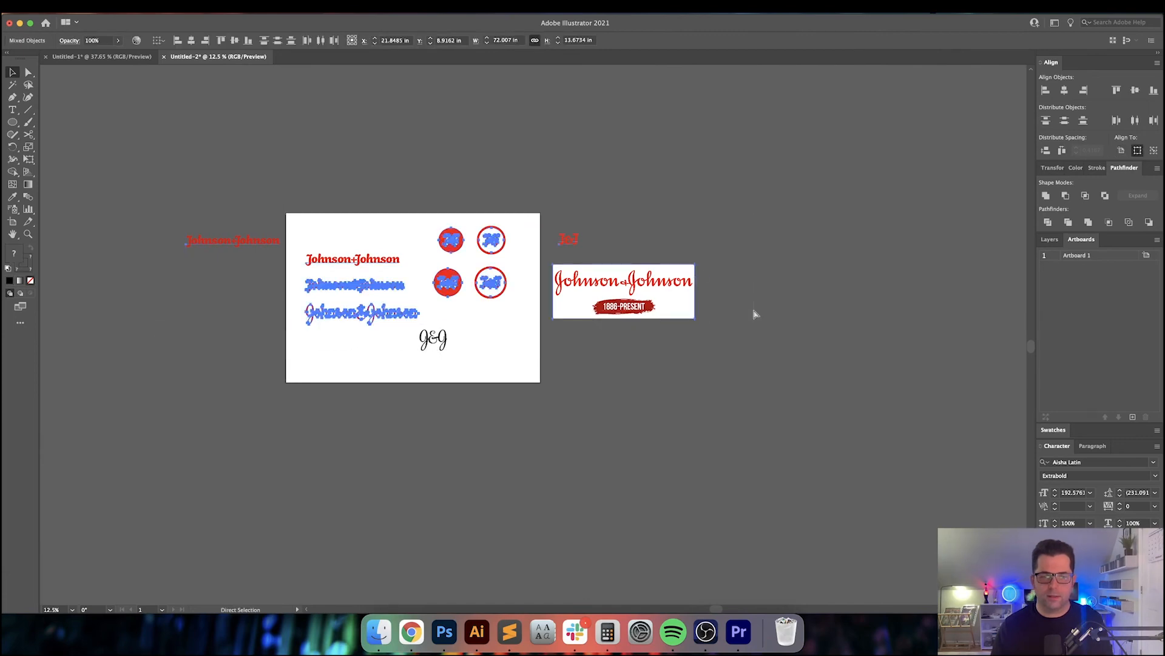
pyautogui.press('super+2')
# Step: Select all pieces sharing the script J&J's black fill colour, invert the selection and delete the leftover unfilled pieces
pyautogui.scroll(7, 405, 328)
pyautogui.scroll(-4, 405, 327)
pyautogui.hscroll(8, 404, 327)
pyautogui.press('a')
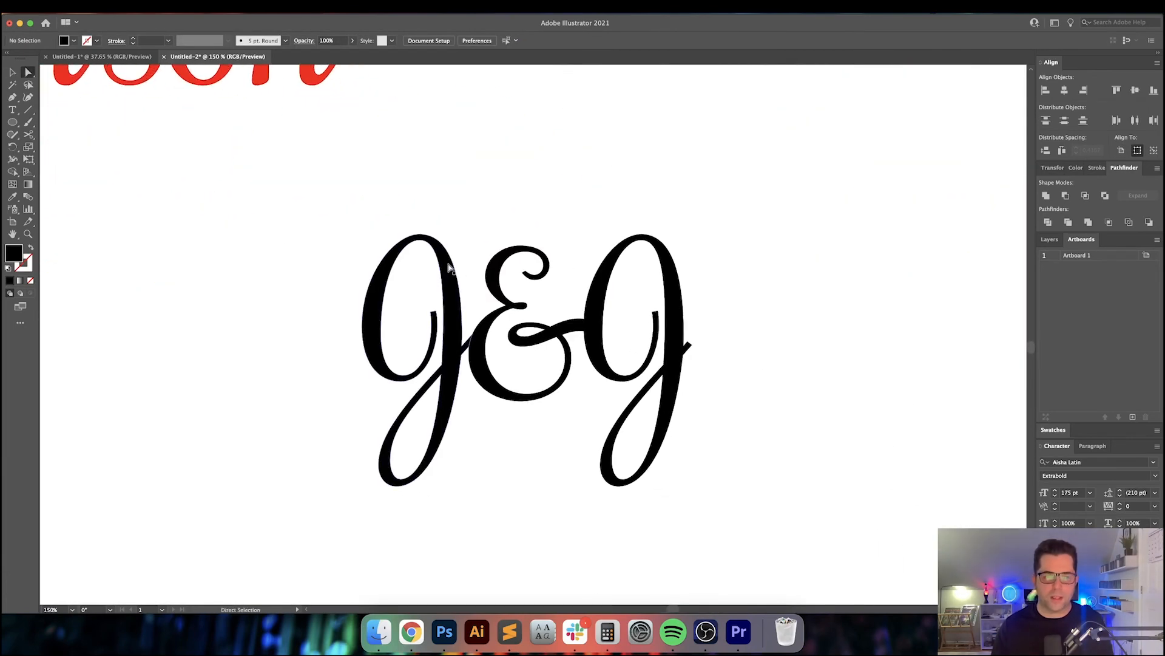
pyautogui.click(450, 268)
pyautogui.click(182, 6)
pyautogui.moveTo(182, 112)
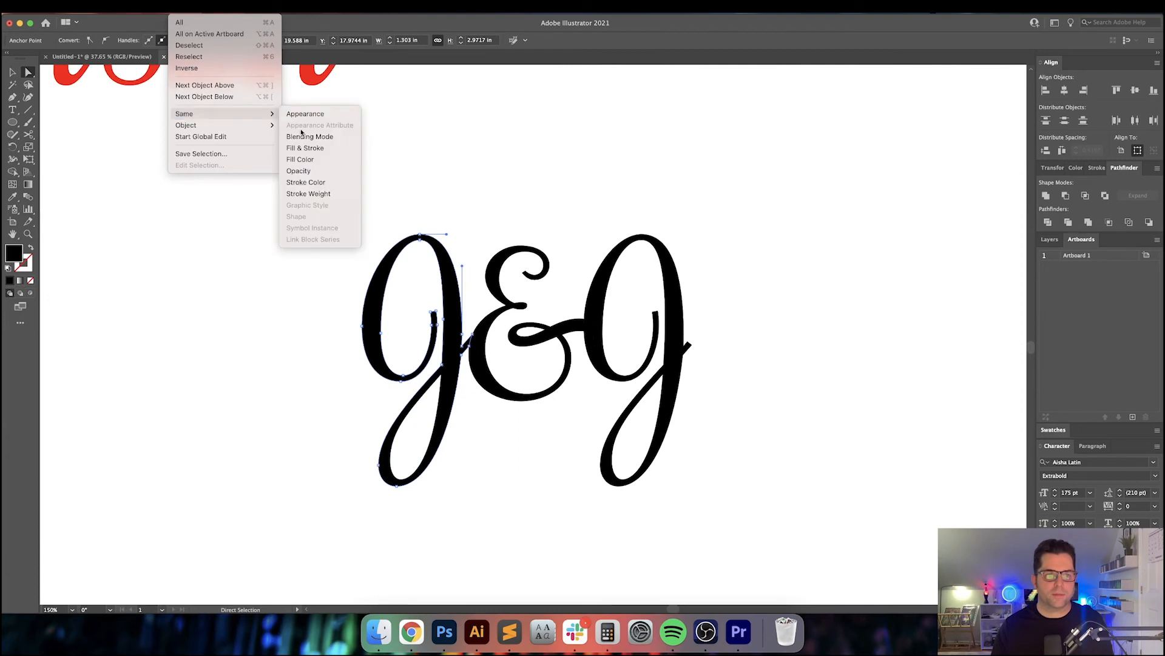
pyautogui.click(306, 159)
pyautogui.click(182, 6)
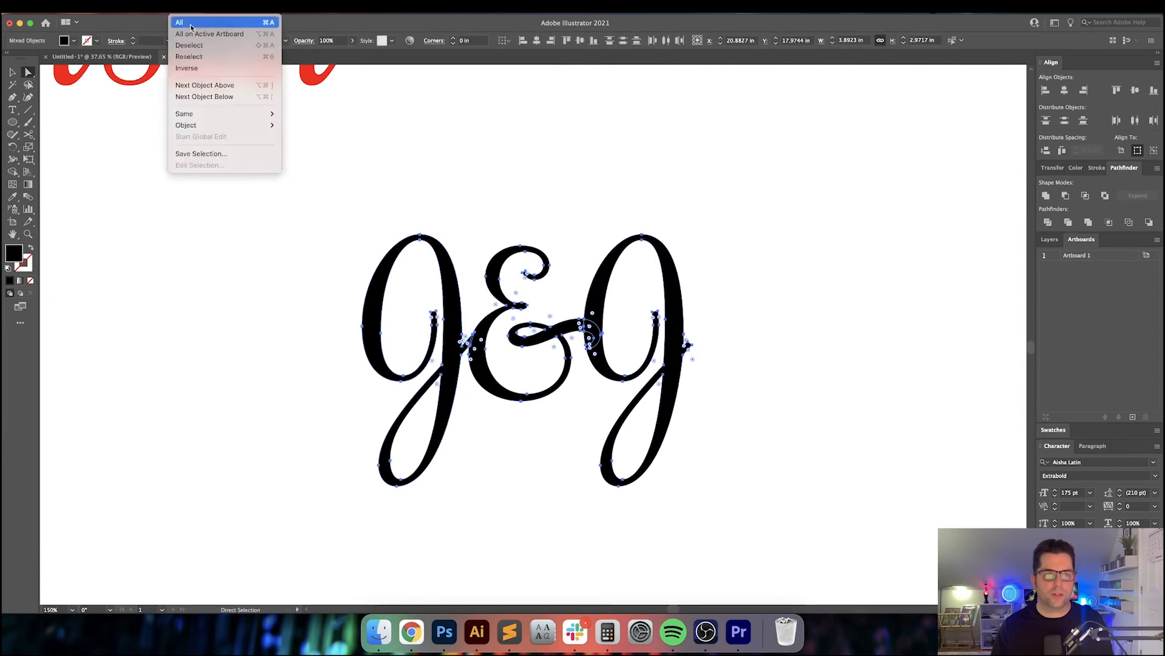
pyautogui.click(206, 67)
pyautogui.press('Delete')
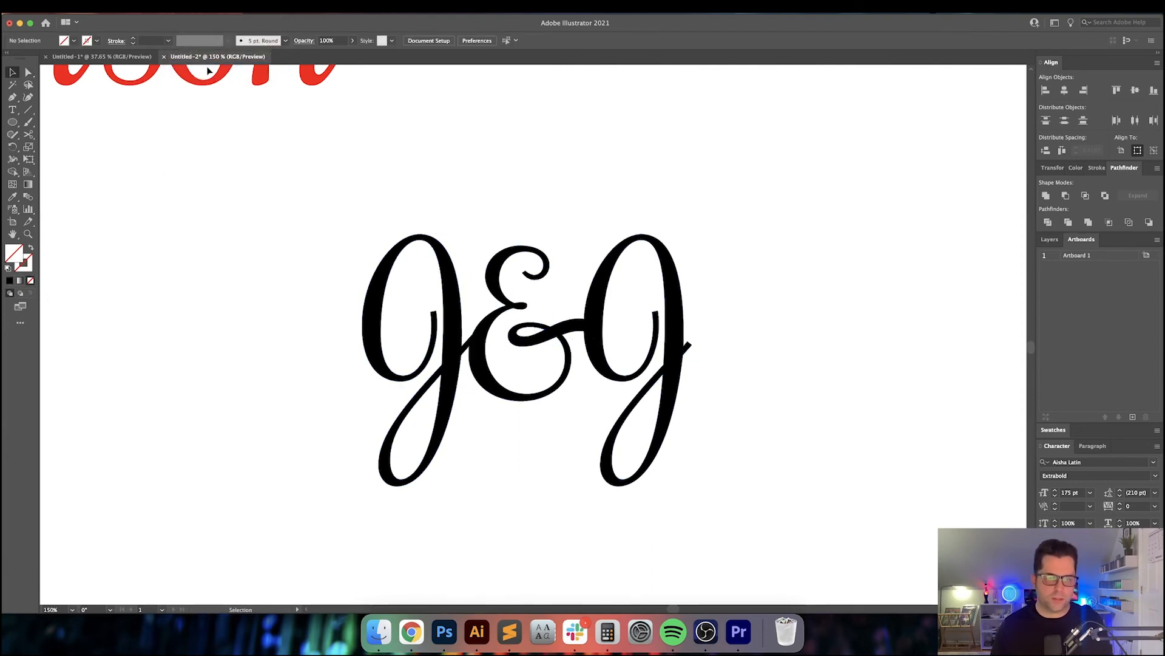
# Step: Select the whole cleaned script J&J and unite its pieces into one shape with Pathfinder
pyautogui.moveTo(240, 211); pyautogui.dragTo(191, 176)
pyautogui.moveTo(224, 182); pyautogui.dragTo(768, 471)
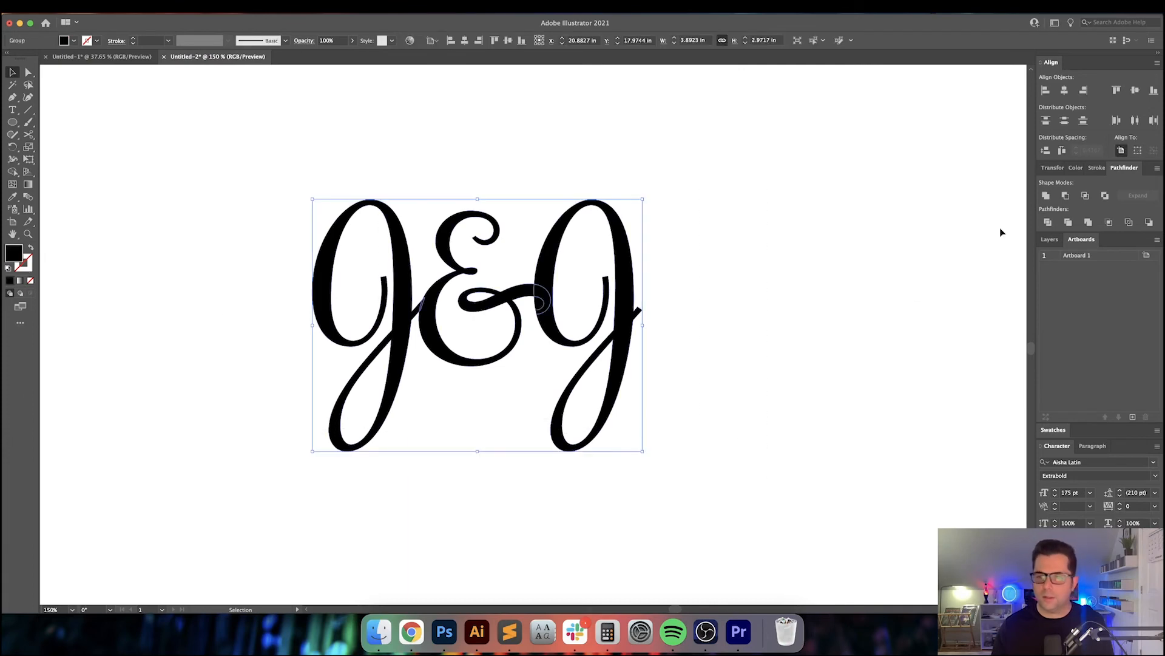
pyautogui.click(863, 285)
# Step: Round the upper corner where the first script J's connecting stroke meets the ampersand to a radius of about 0.95 in
pyautogui.scroll(4, 446, 290)
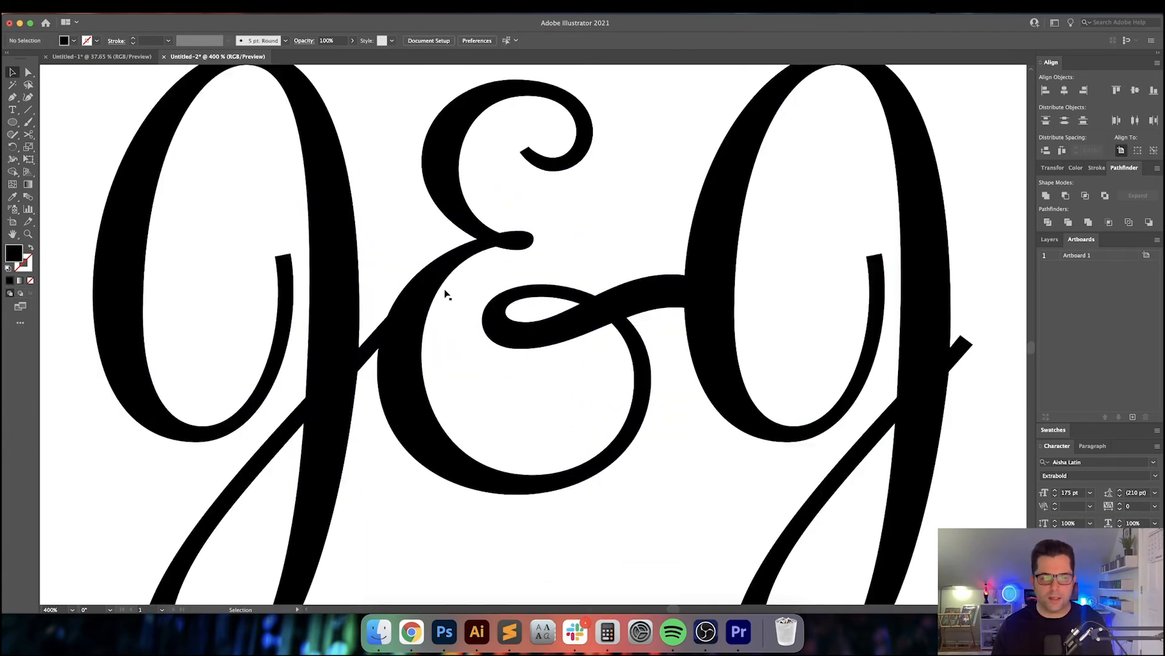
pyautogui.hscroll(-3, 484, 294)
pyautogui.press('a')
pyautogui.click(481, 330)
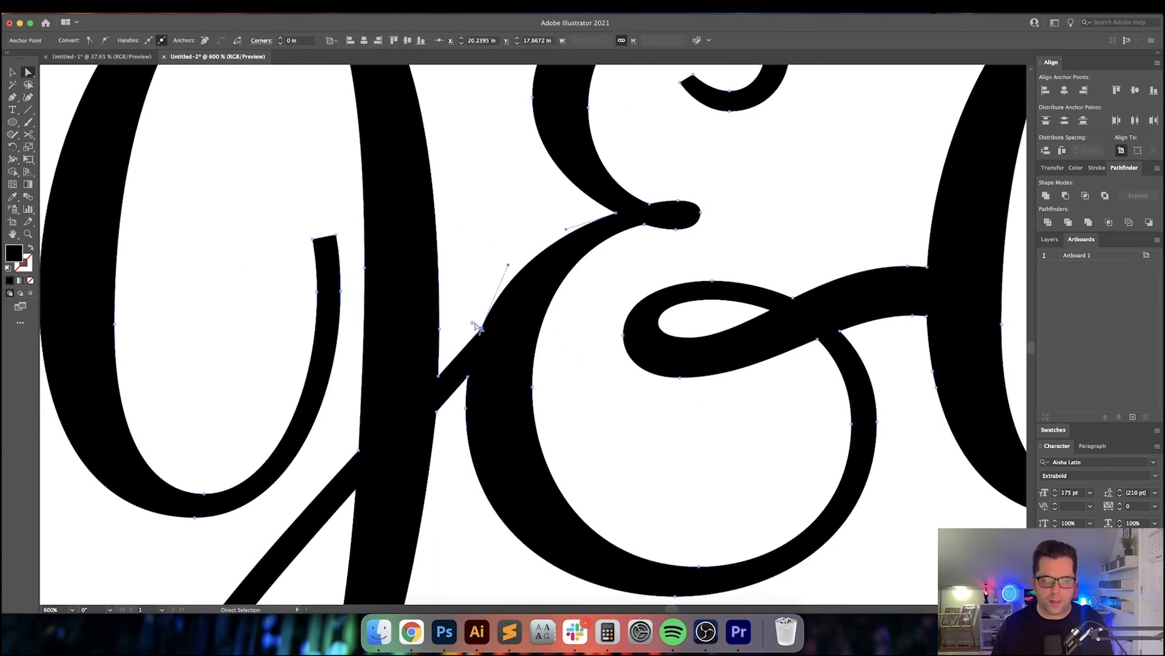
pyautogui.moveTo(474, 324); pyautogui.dragTo(177, 235)
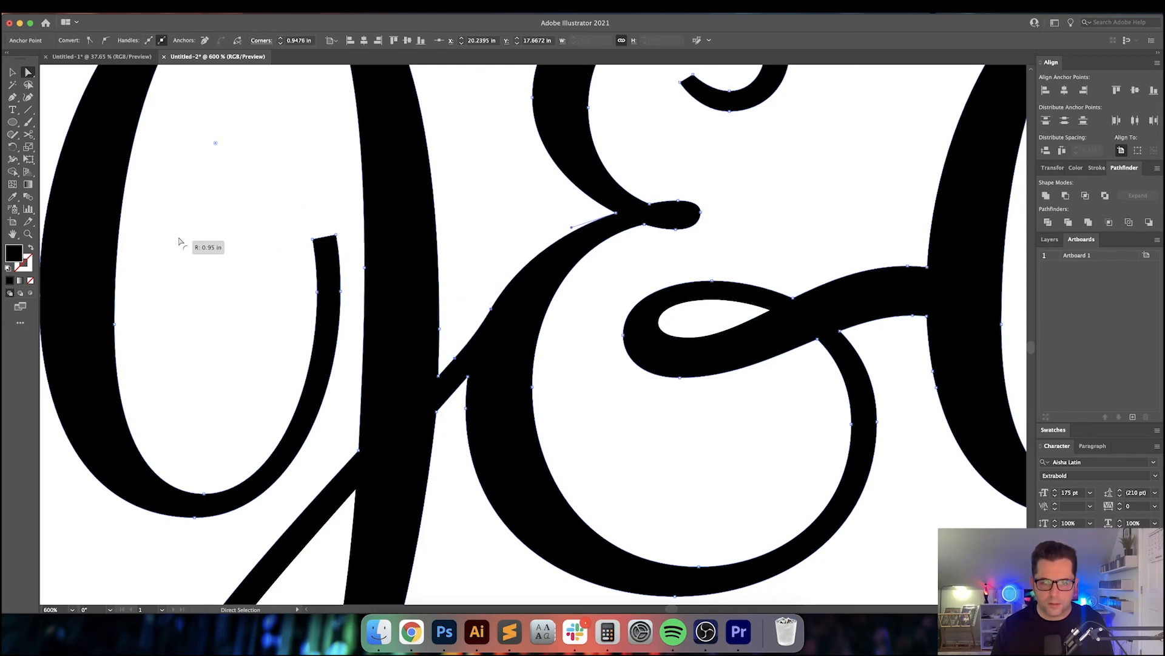
# Step: Slightly round the lower corner between the first script J's connecting stroke and the ampersand
pyautogui.click(457, 415)
pyautogui.click(468, 377)
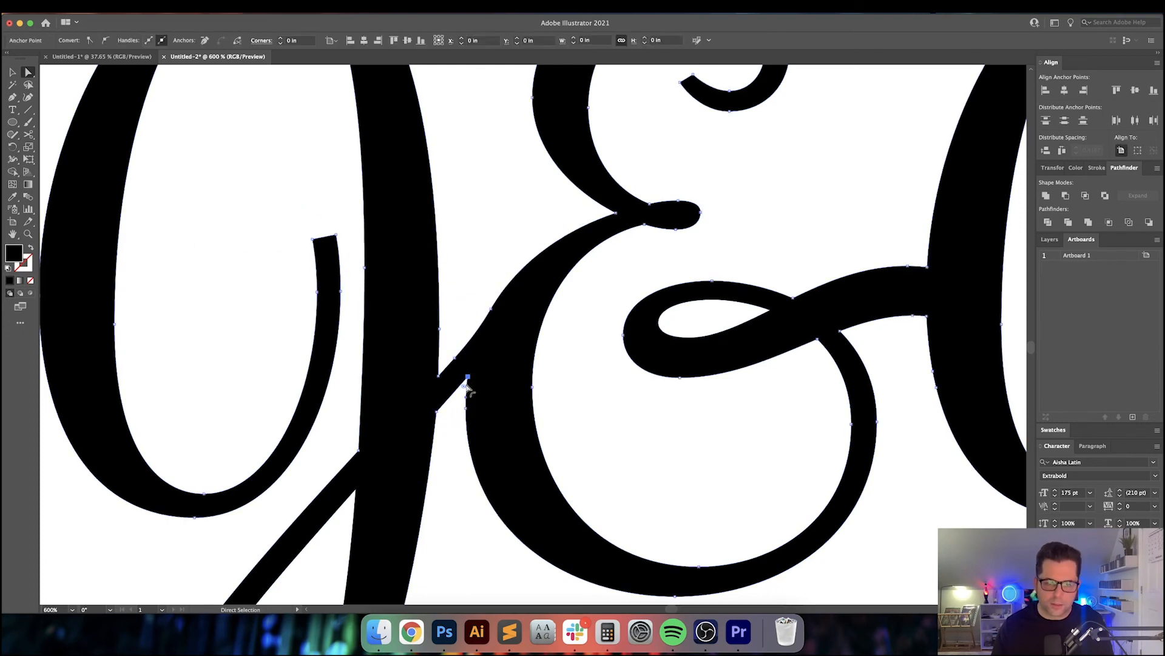
pyautogui.moveTo(465, 388); pyautogui.dragTo(461, 396)
pyautogui.click(453, 341)
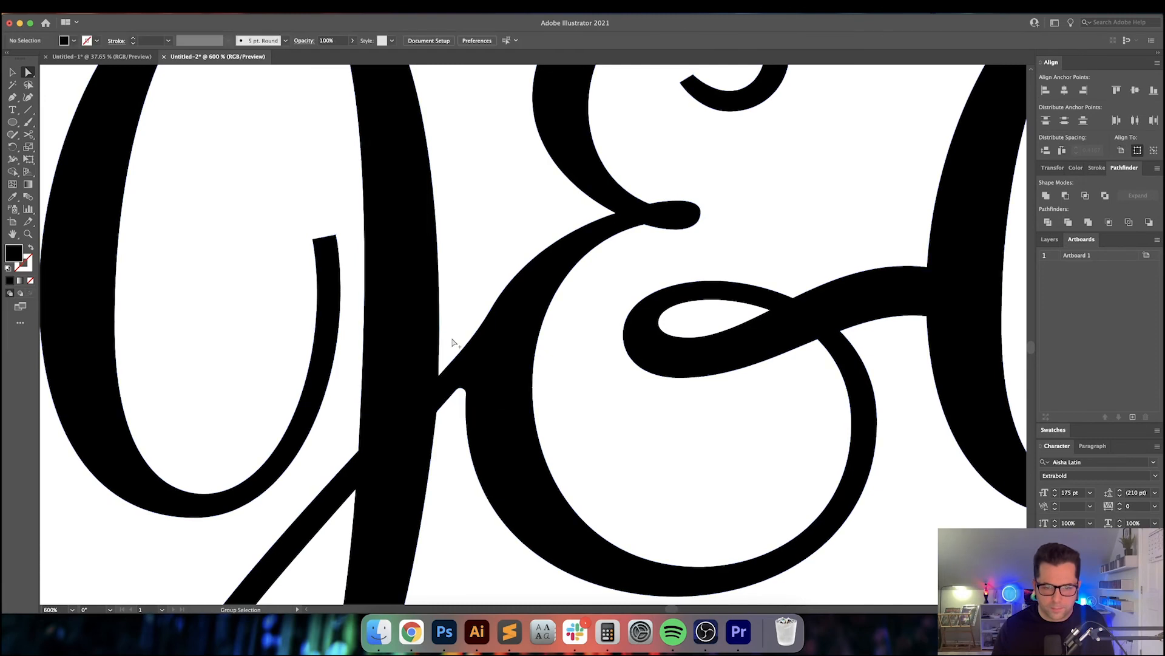
pyautogui.scroll(-6, 453, 341)
pyautogui.scroll(4, 512, 361)
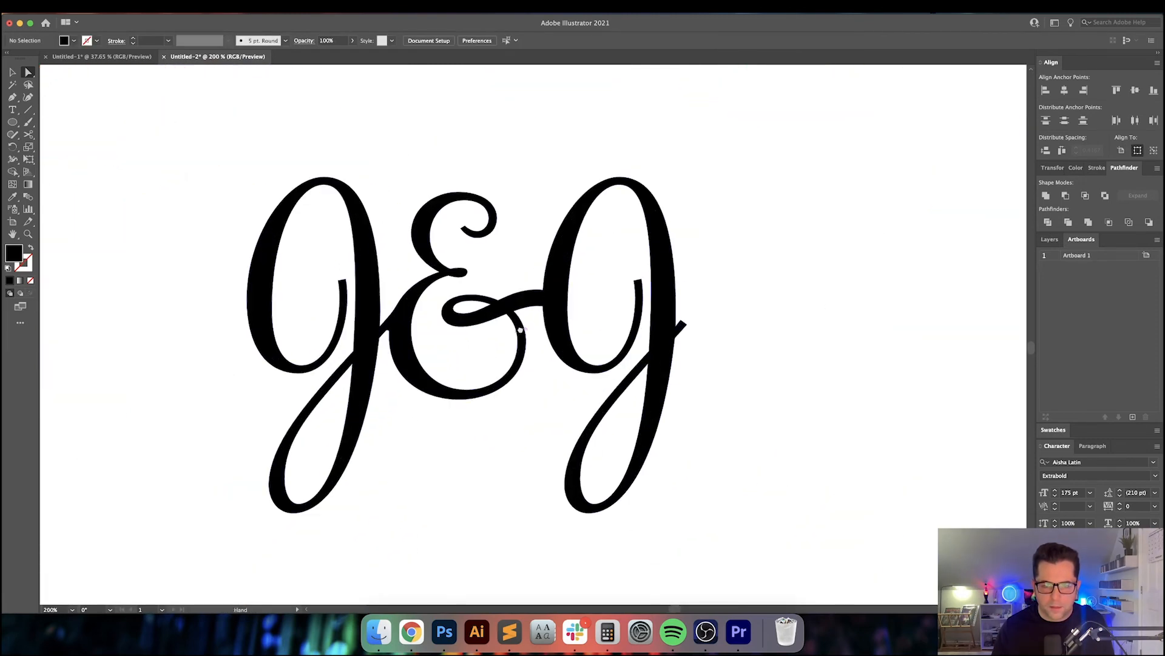
# Step: Unlock all locked artwork and clear the selection to make the red script Johnson&Johnson wordmark editable
pyautogui.press('space')
pyautogui.moveTo(109, 153); pyautogui.dragTo(629, 470)
pyautogui.moveTo(302, 392); pyautogui.dragTo(734, 455)
pyautogui.moveTo(379, 405); pyautogui.dragTo(589, 412)
pyautogui.moveTo(386, 378); pyautogui.dragTo(721, 373)
pyautogui.scroll(4, 414, 313)
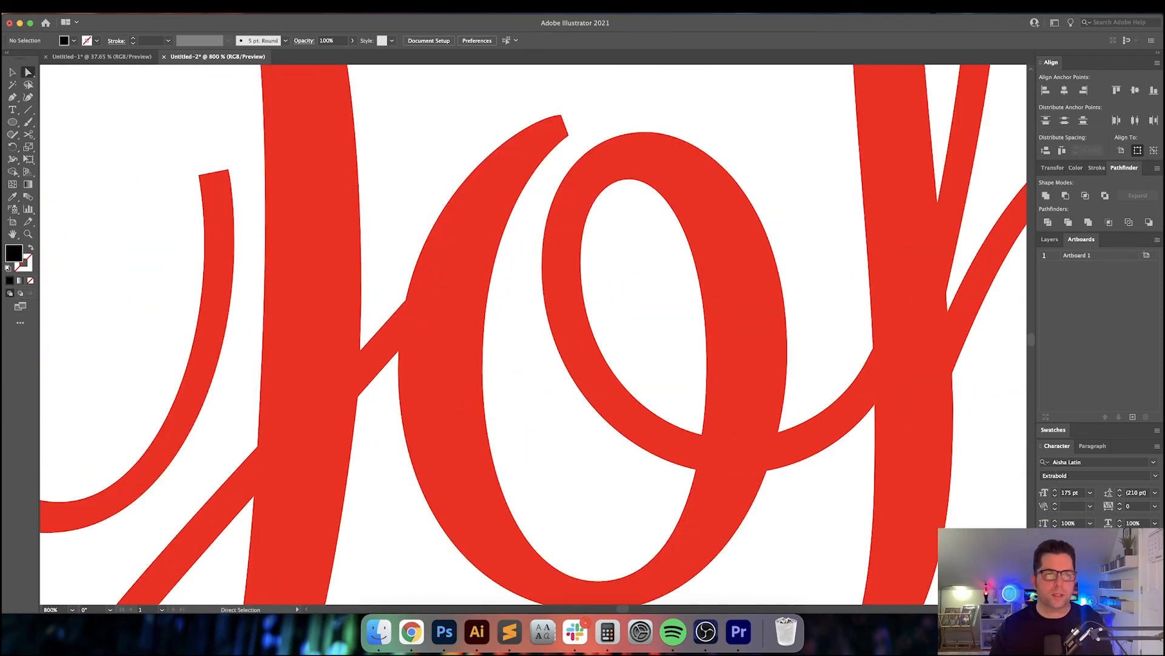
pyautogui.click(125, 7)
pyautogui.click(215, 105)
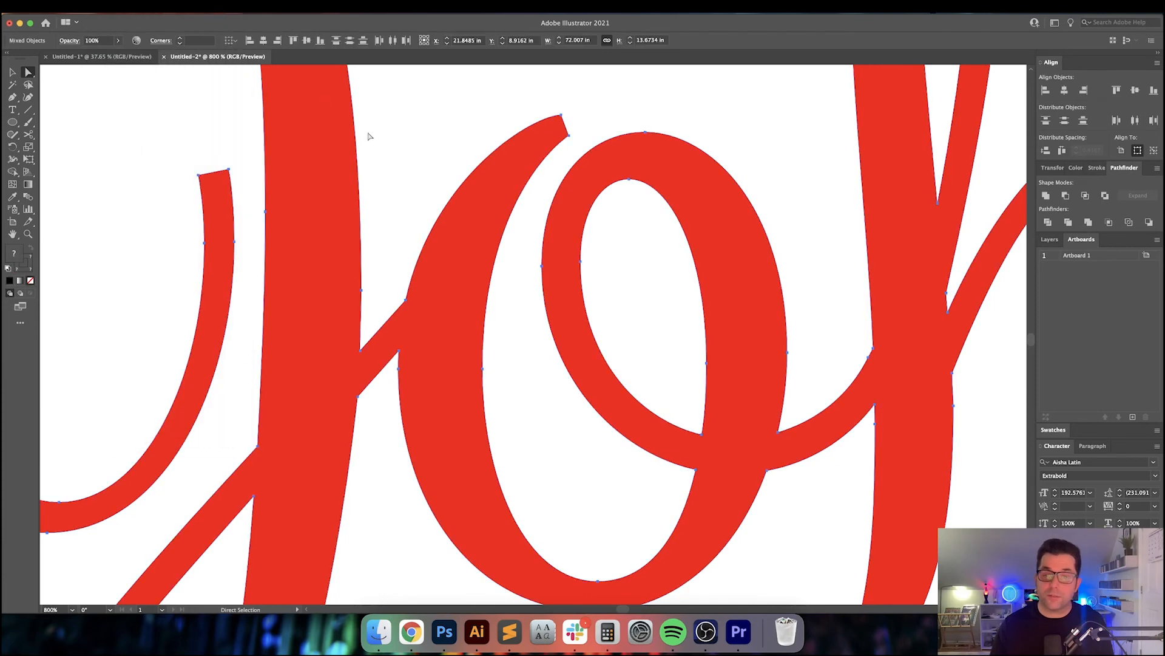
pyautogui.click(401, 136)
# Step: Round the upper corner of the first J–o join in the red script wordmark about 0.15 in, and slightly round the lower one
pyautogui.click(405, 299)
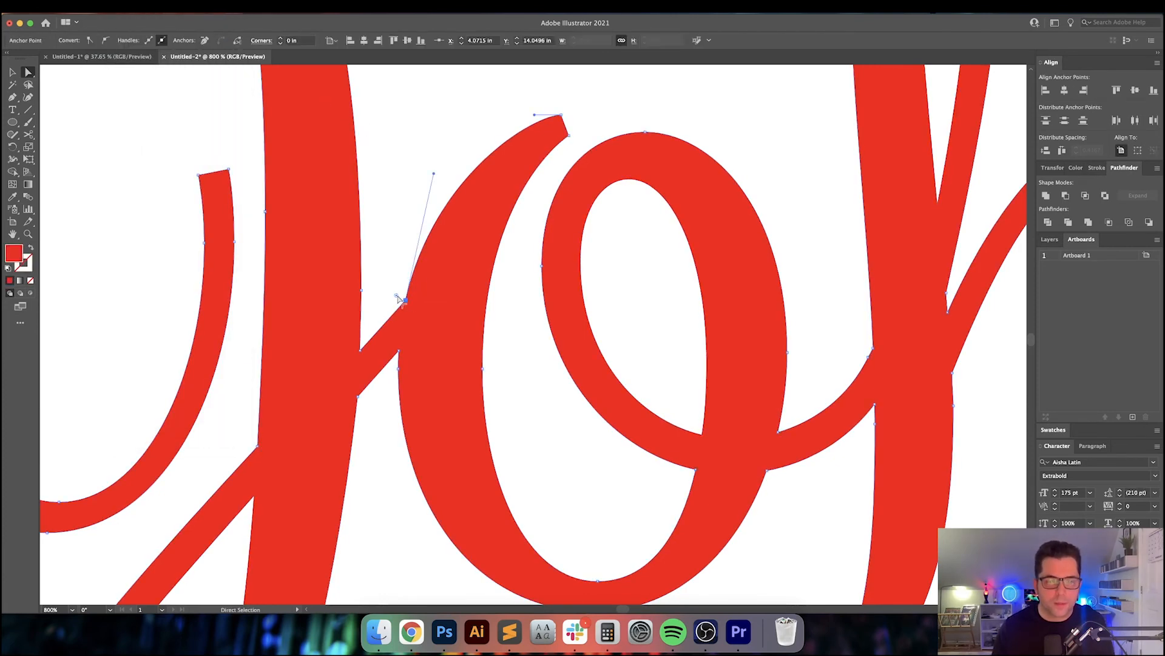
pyautogui.moveTo(398, 298); pyautogui.dragTo(345, 267)
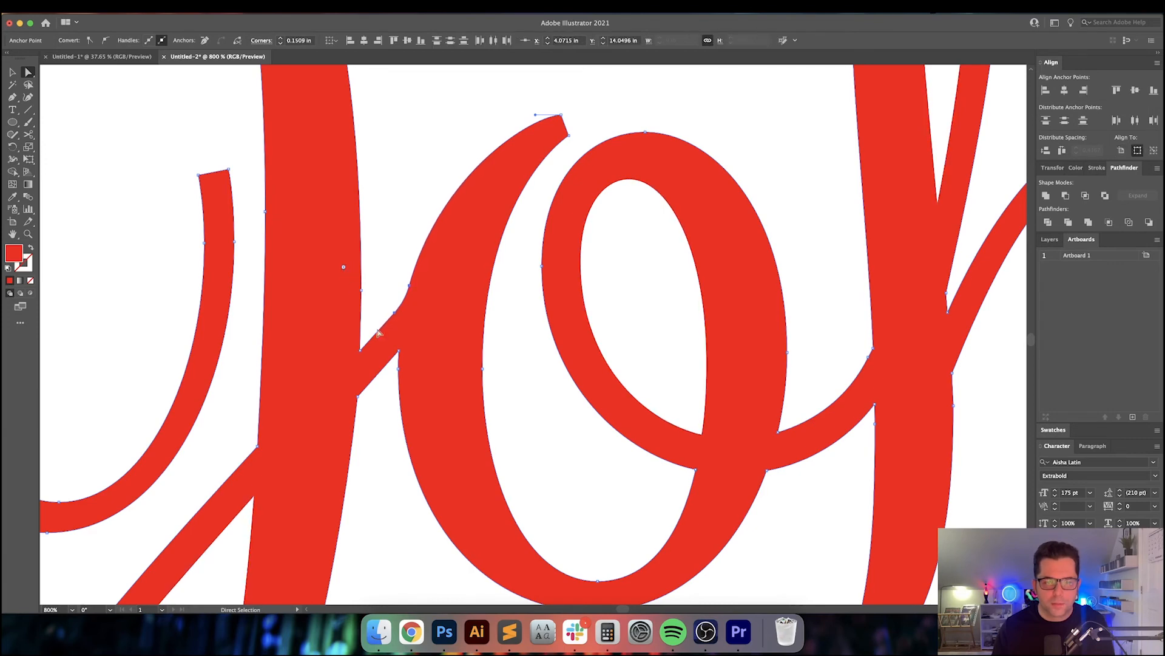
pyautogui.click(399, 354)
pyautogui.click(389, 377)
pyautogui.moveTo(389, 377); pyautogui.dragTo(410, 336)
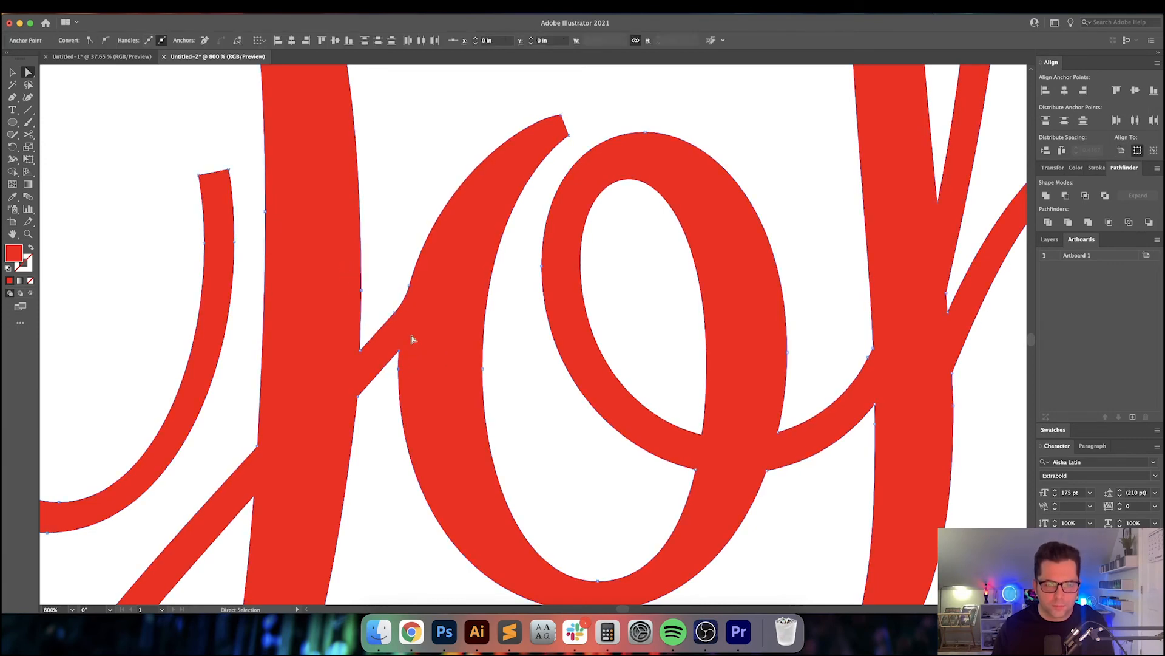
pyautogui.click(383, 401)
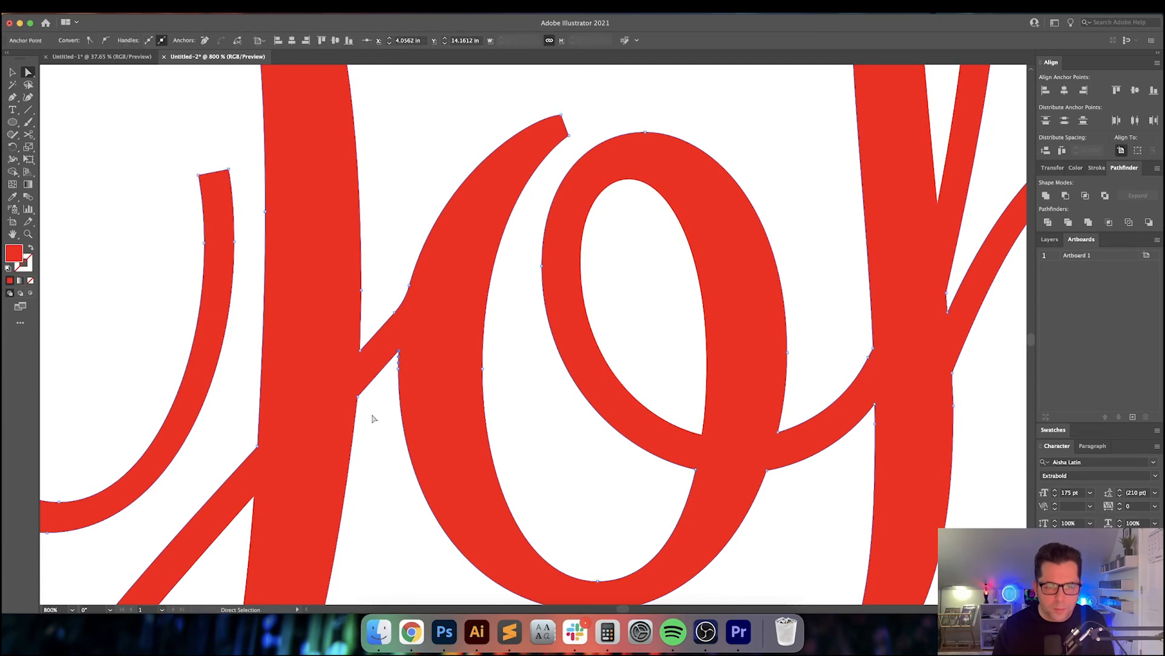
# Step: Round the upper corner where the first Johnson's final n meets the ampersand in the red script wordmark
pyautogui.scroll(-3, 374, 418)
pyautogui.moveTo(412, 314); pyautogui.dragTo(323, 236)
pyautogui.moveTo(516, 397); pyautogui.dragTo(434, 403)
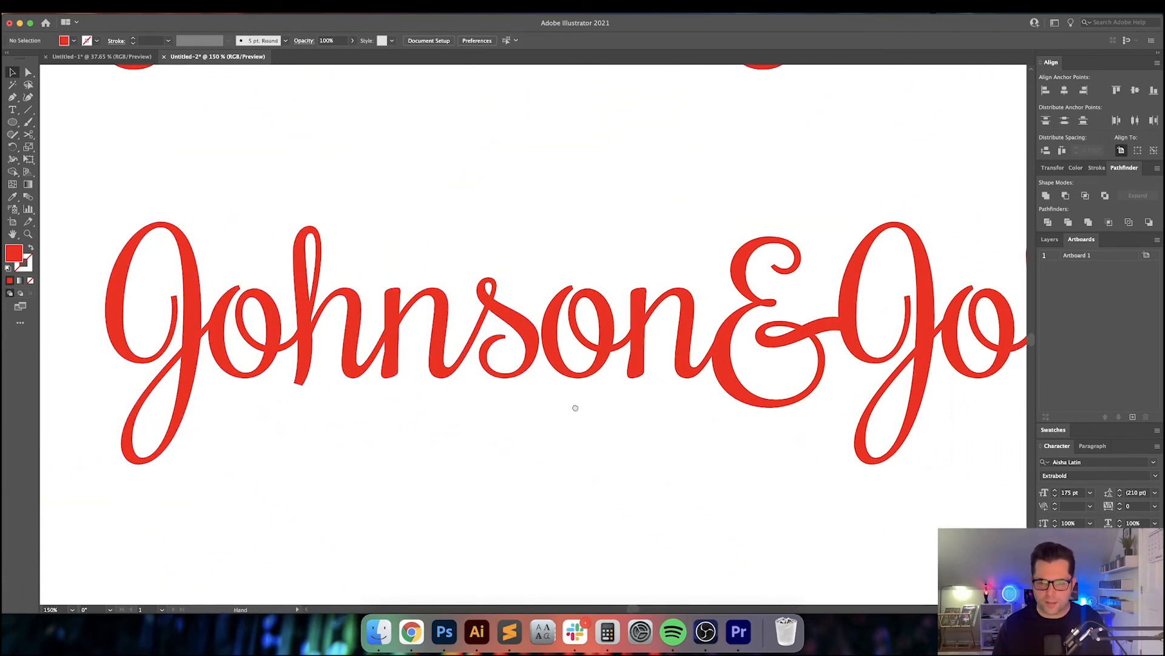
pyautogui.moveTo(575, 408); pyautogui.dragTo(416, 417)
pyautogui.moveTo(504, 435); pyautogui.dragTo(365, 434)
pyautogui.scroll(6, 425, 373)
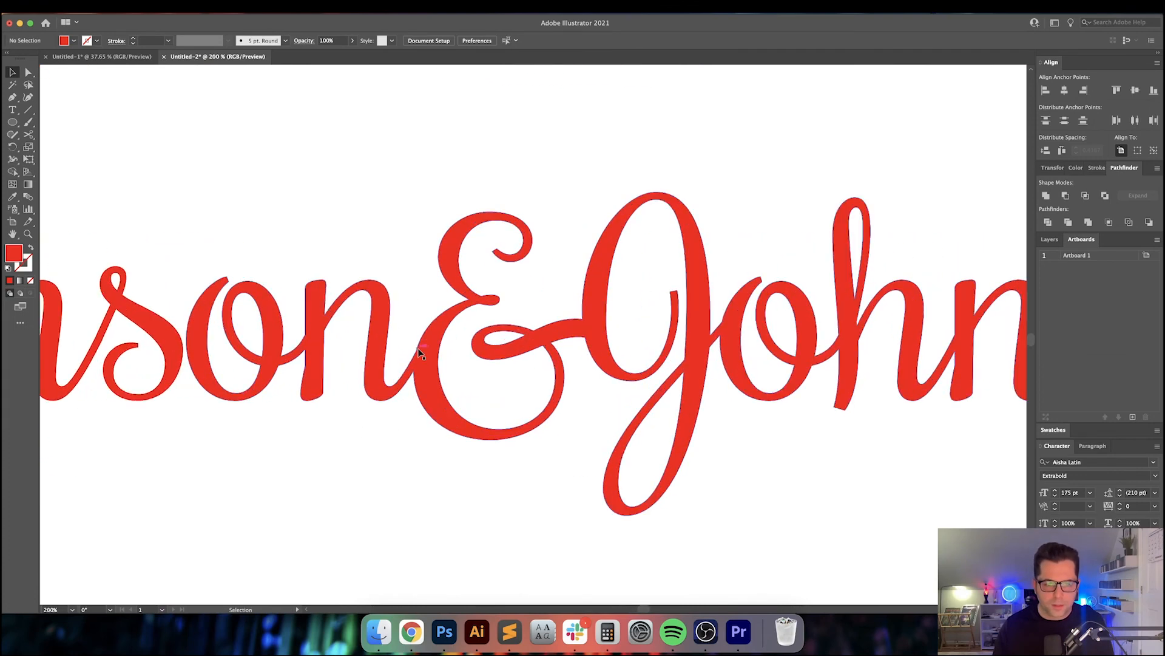
pyautogui.press('a')
pyautogui.click(401, 363)
pyautogui.moveTo(400, 362); pyautogui.dragTo(122, 328)
pyautogui.click(320, 330)
pyautogui.scroll(-6, 373, 372)
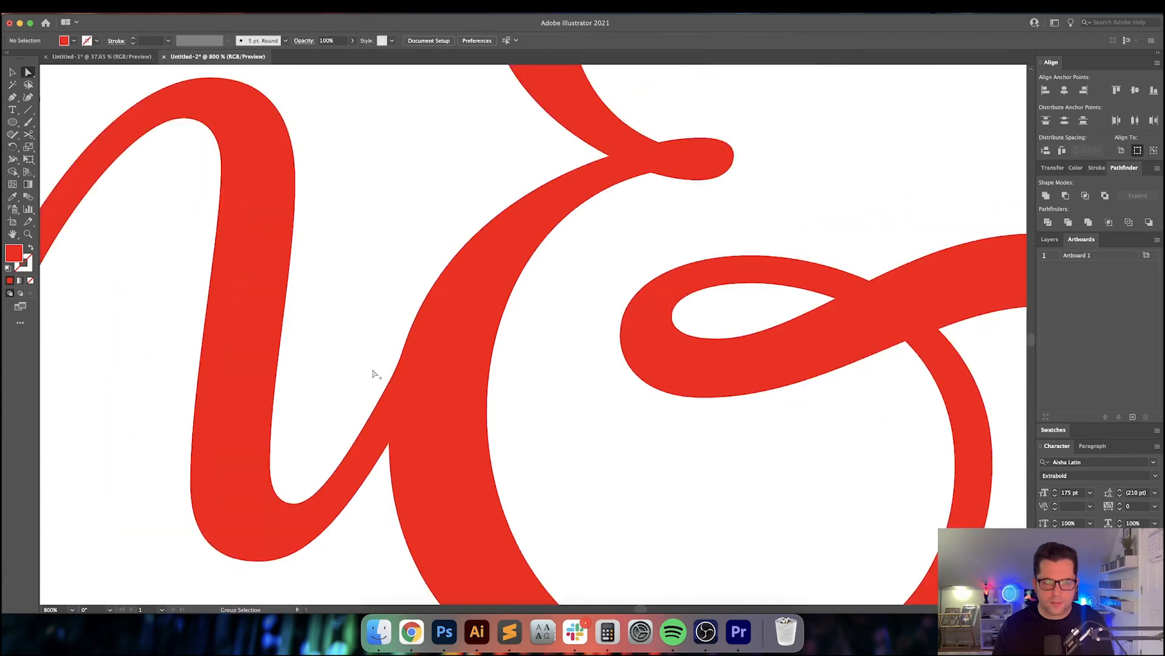
pyautogui.moveTo(562, 350); pyautogui.dragTo(478, 372)
pyautogui.scroll(8, 484, 357)
pyautogui.scroll(-8, 484, 357)
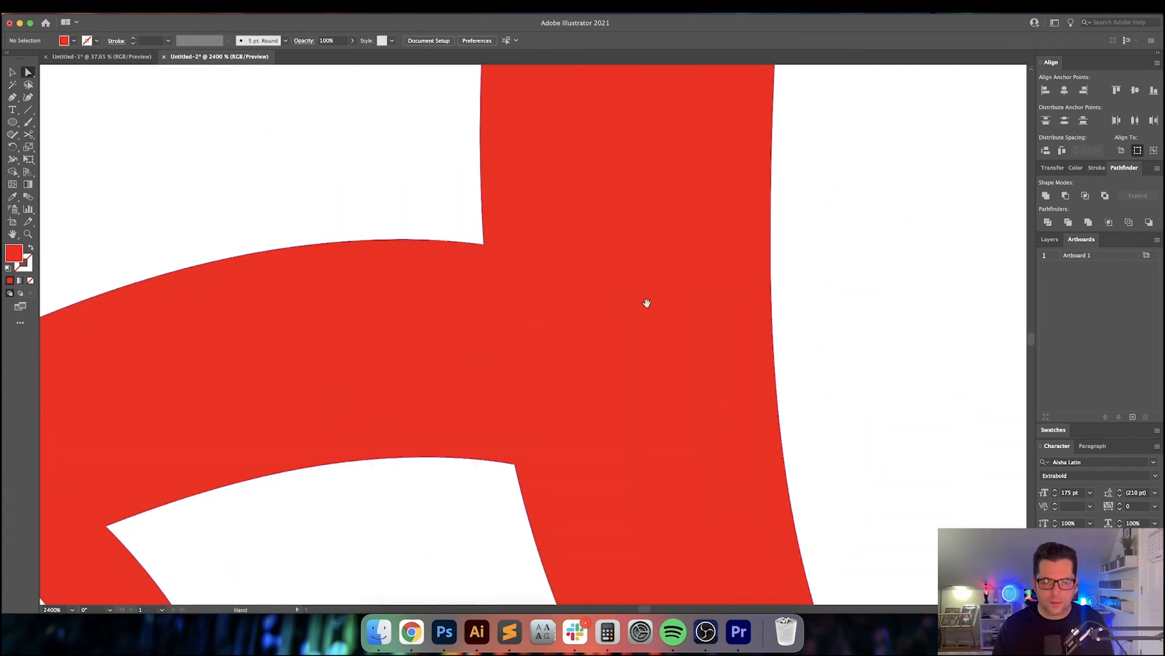
pyautogui.press('v')
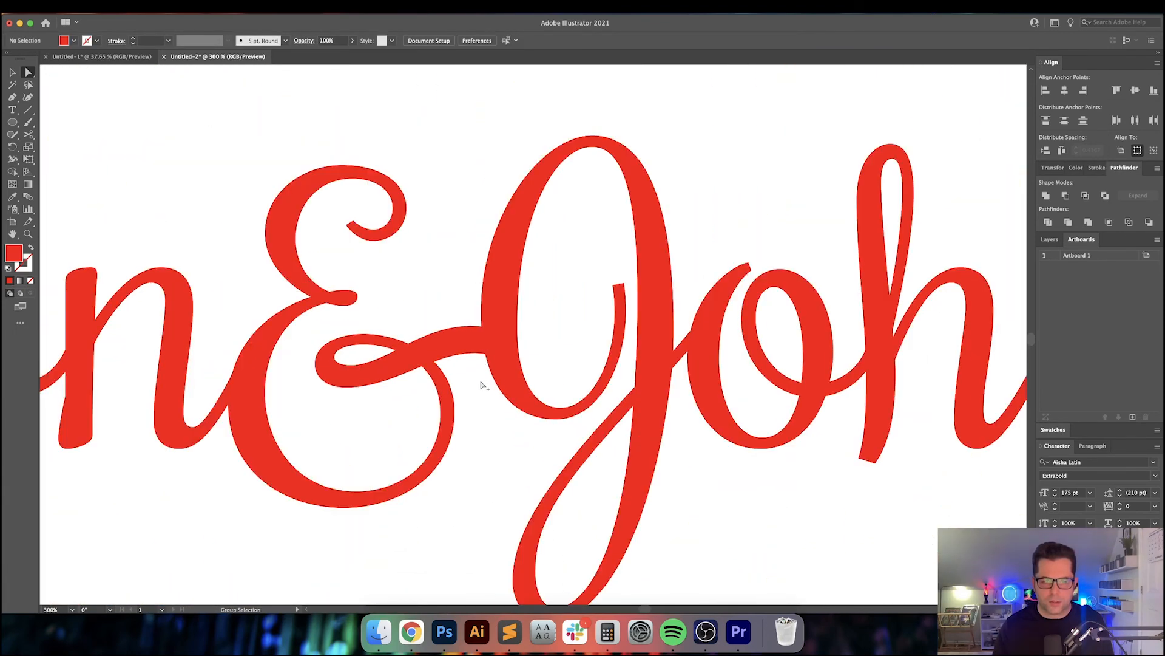
# Step: Duplicate the solid red circle of the bold J&J badge straight down behind the black script J&J lettering
pyautogui.scroll(-8, 484, 381)
pyautogui.hscroll(5, 642, 359)
pyautogui.scroll(-2, 642, 359)
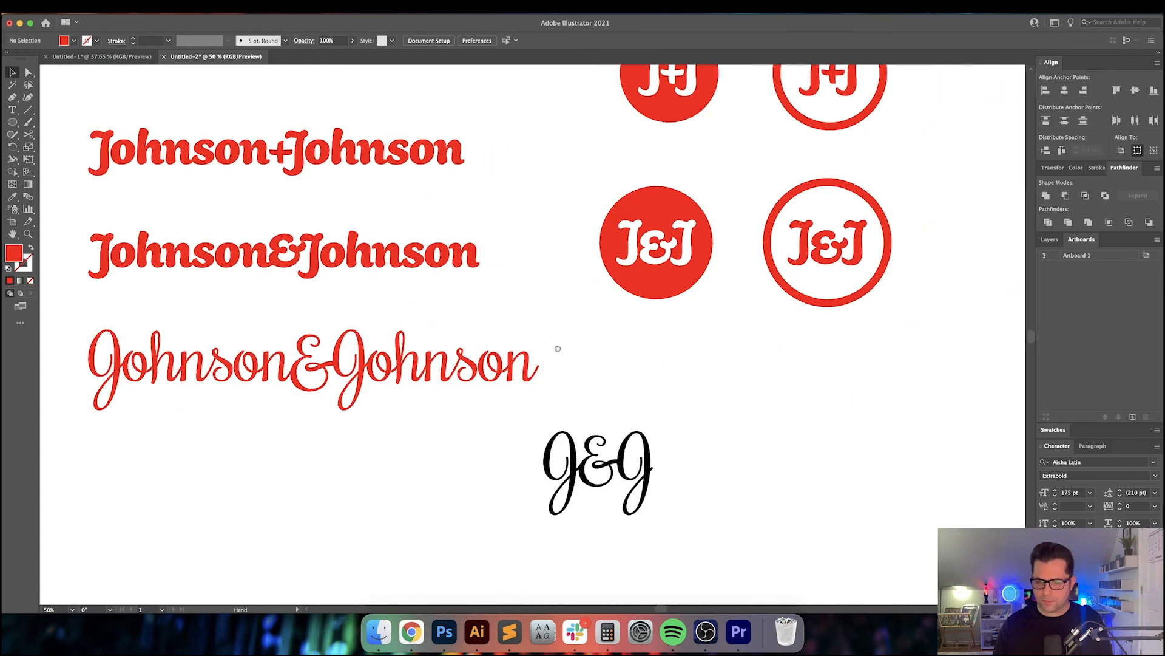
pyautogui.moveTo(464, 376); pyautogui.dragTo(537, 377)
pyautogui.click(595, 358)
pyautogui.moveTo(604, 353); pyautogui.dragTo(640, 371)
pyautogui.moveTo(561, 231); pyautogui.dragTo(561, 462)
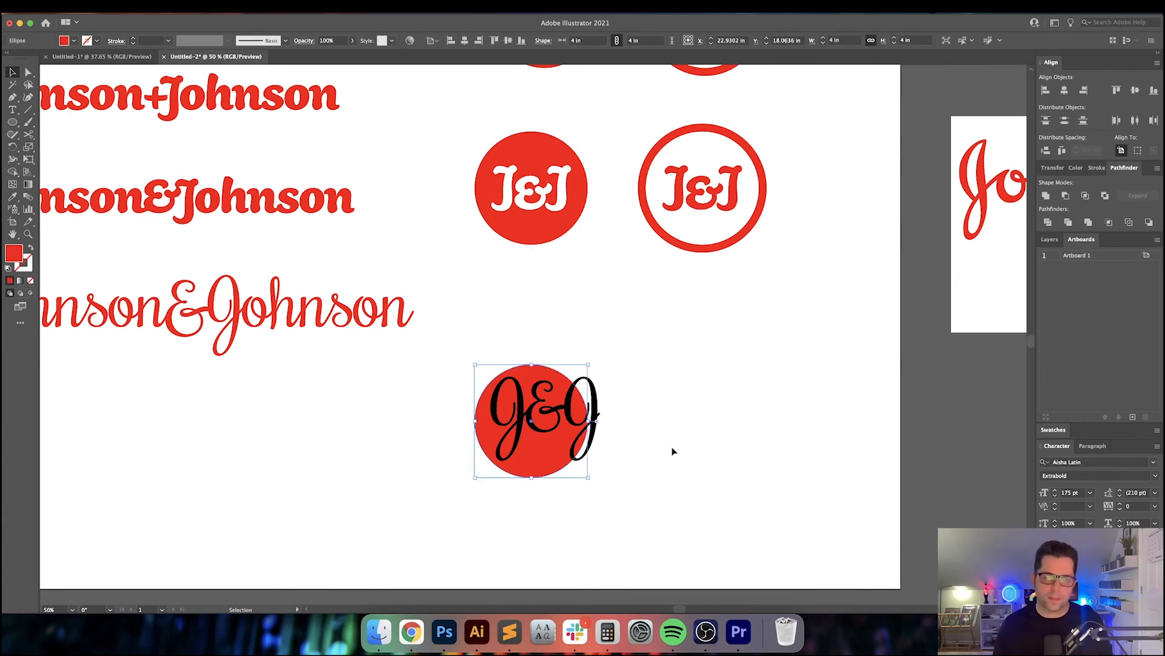
# Step: Center the black script J&J lettering horizontally and vertically on its red circle
pyautogui.keyDown('shift'); pyautogui.click(557, 425); pyautogui.keyUp('shift')
pyautogui.click(478, 40)
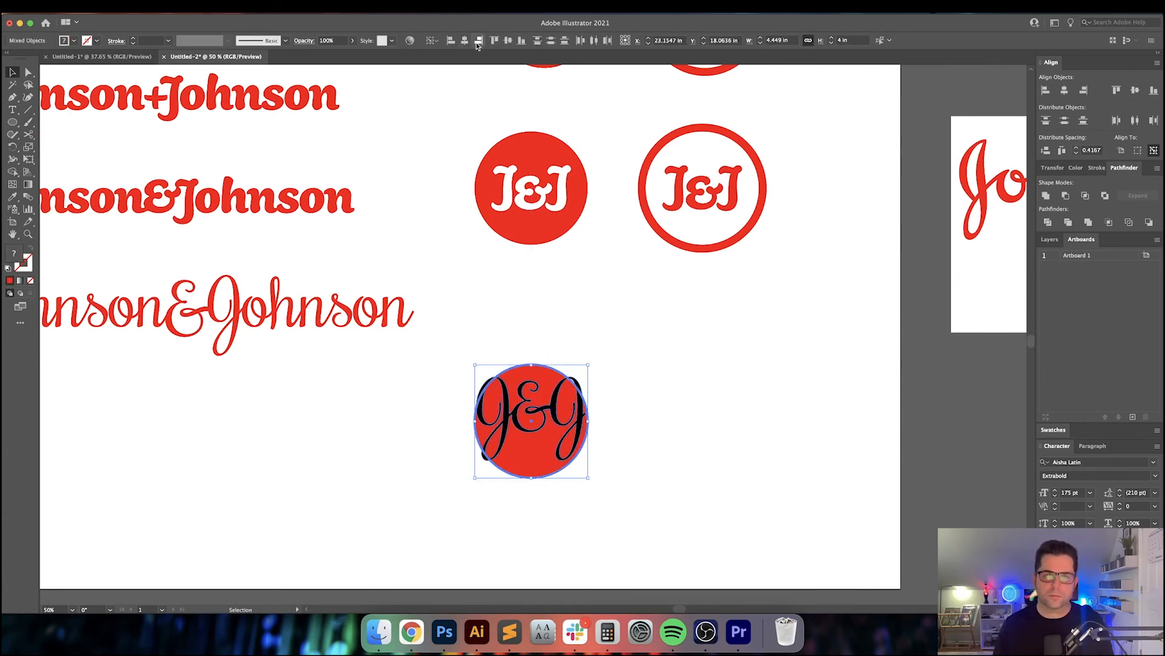
pyautogui.click(508, 41)
pyautogui.click(527, 115)
# Step: Scale the script J&J lettering proportionally to a width of 2.75 in inside the red circle
pyautogui.click(579, 392)
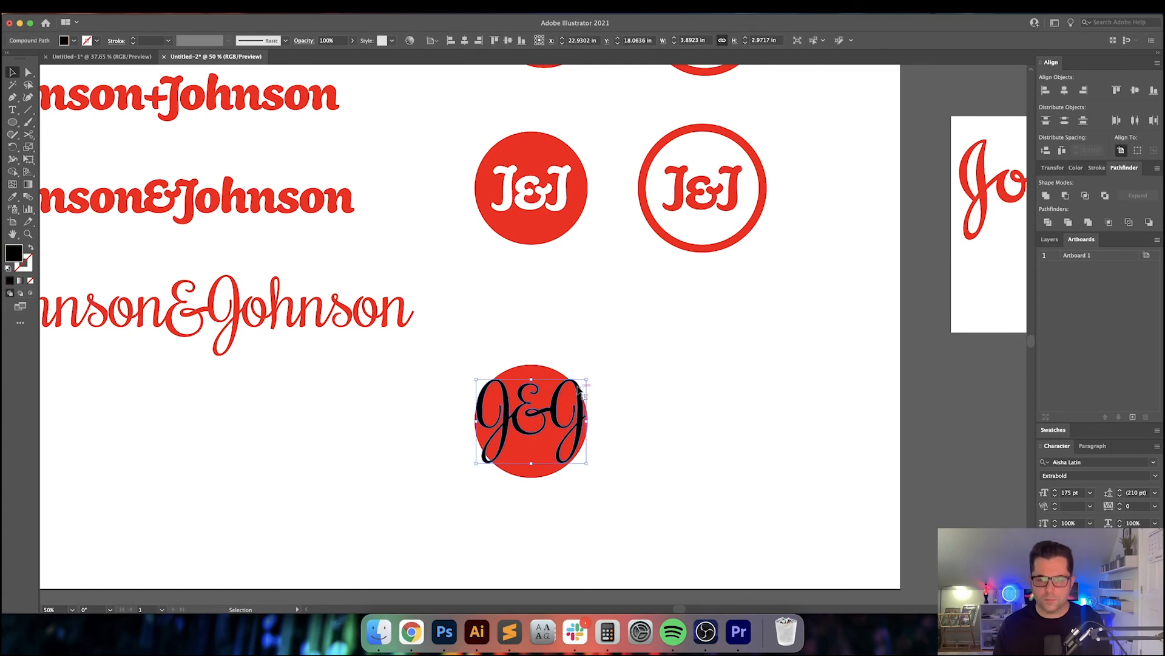
pyautogui.click(1055, 169)
pyautogui.click(1123, 183)
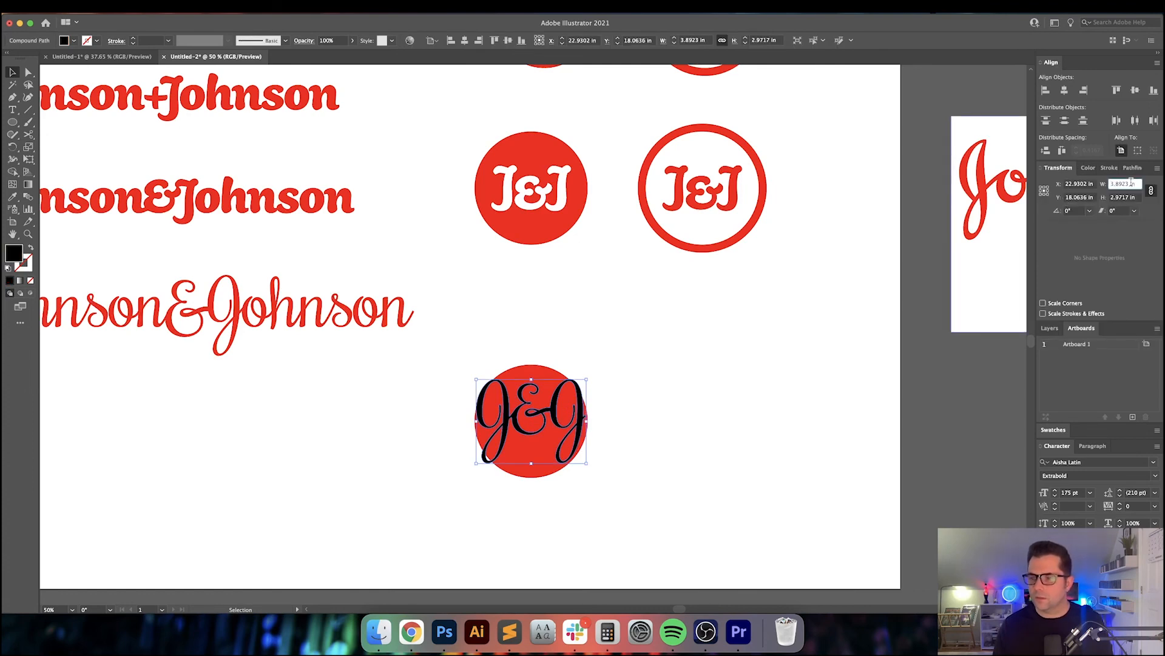
pyautogui.write('3')
pyautogui.press('Return')
pyautogui.press('Up')
pyautogui.press('Up')
pyautogui.press('Up')
pyautogui.press('Up')
pyautogui.press('Up')
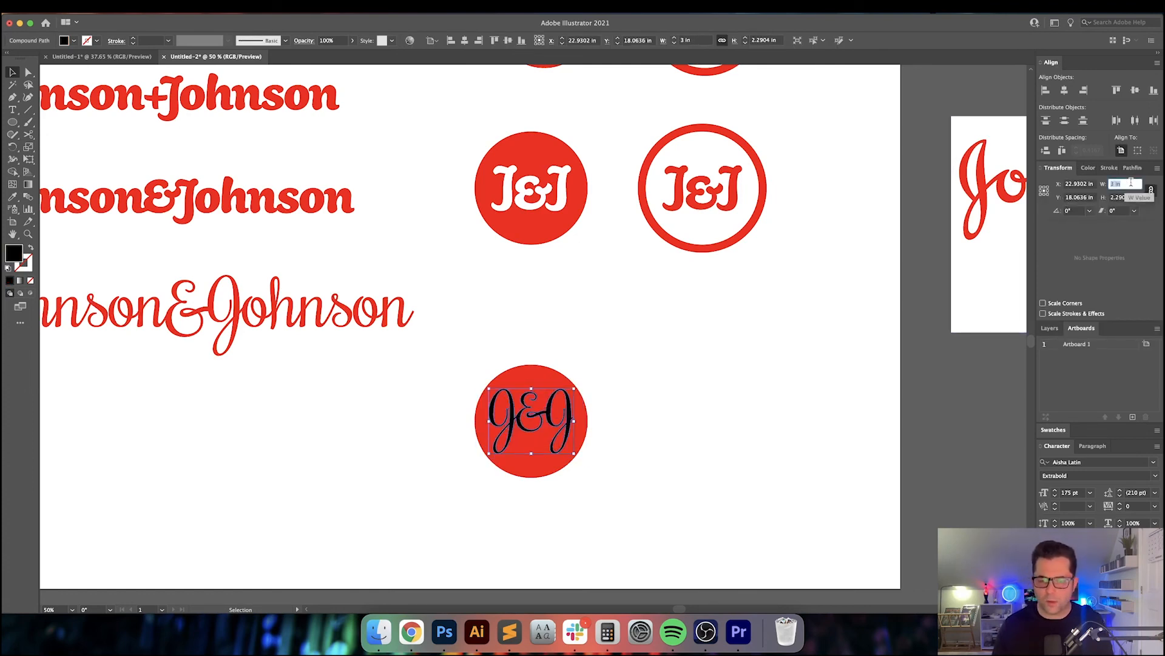
pyautogui.press('Up')
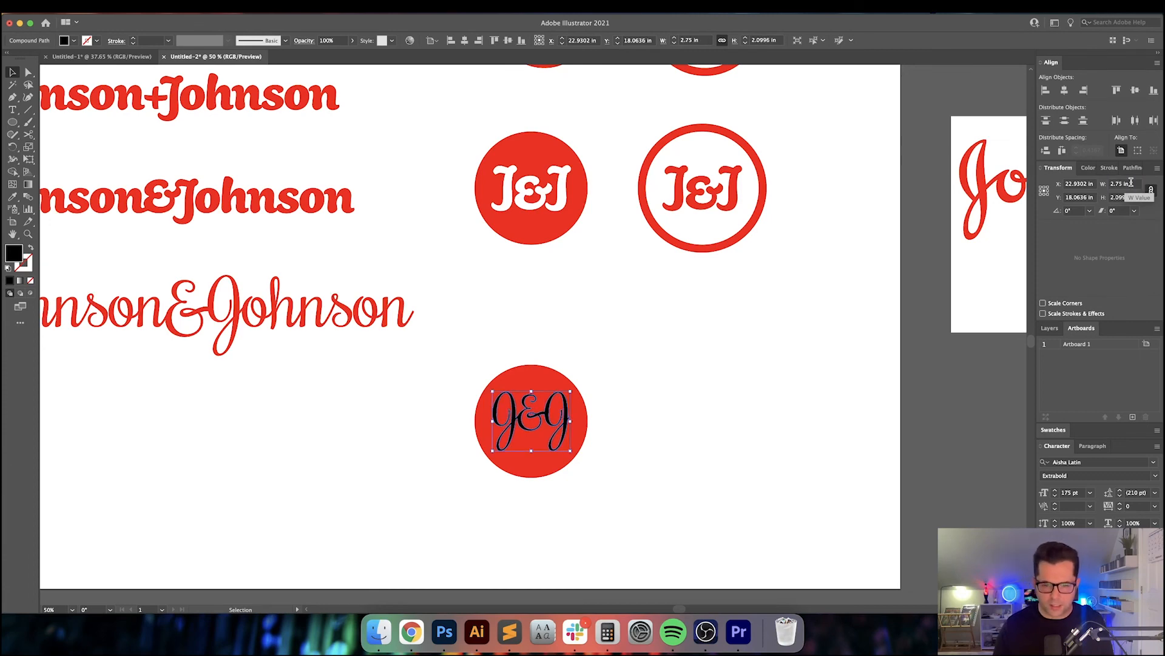
# Step: Recolor the script J&J lettering in the red circle white, using a sampled color, and clear the selection
pyautogui.press('i')
pyautogui.click(709, 421)
pyautogui.press('v')
pyautogui.click(693, 431)
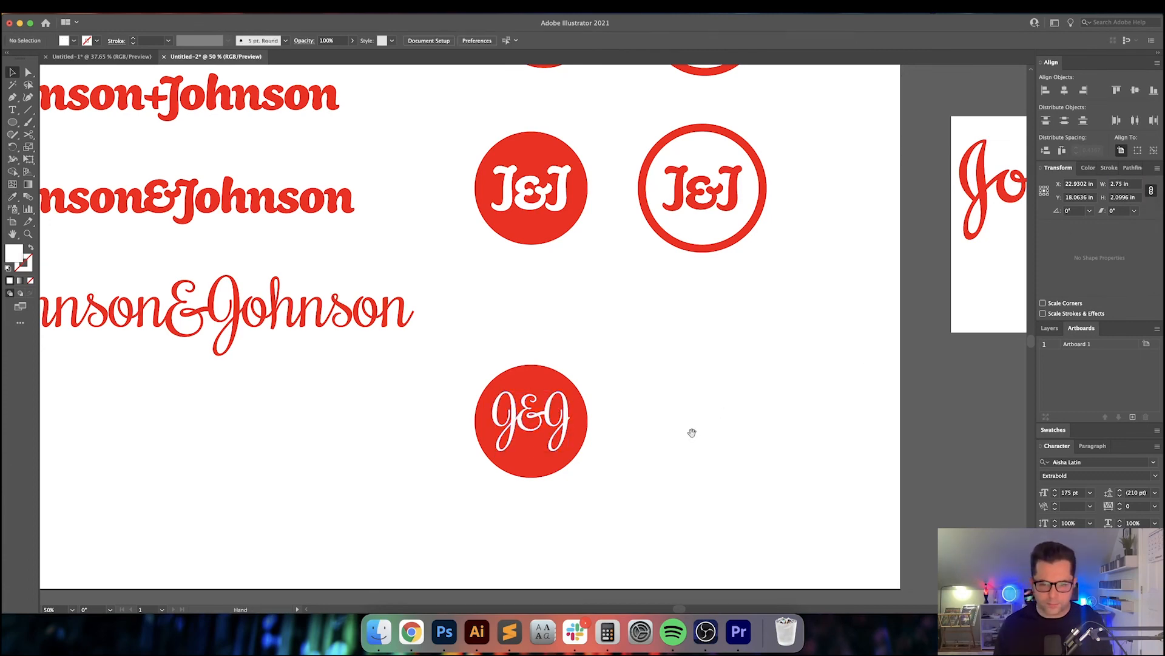
pyautogui.moveTo(692, 432); pyautogui.dragTo(691, 403)
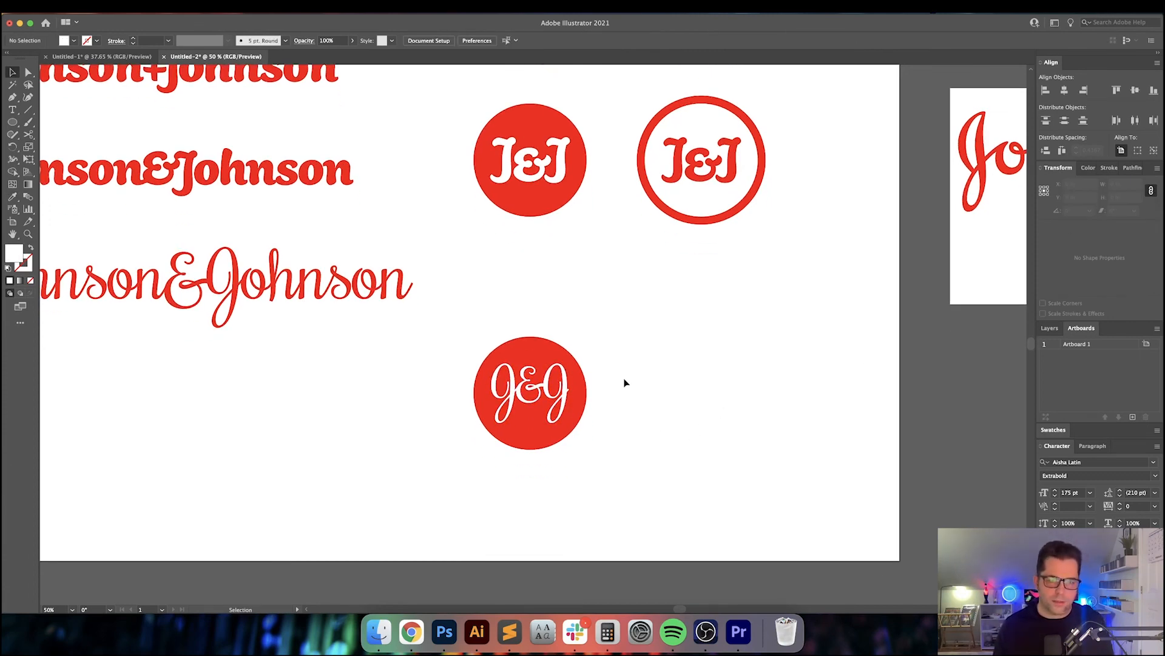
# Step: Compare the plus-sign, bold ampersand and script logo variations together with their circular badges
pyautogui.scroll(5, 625, 383)
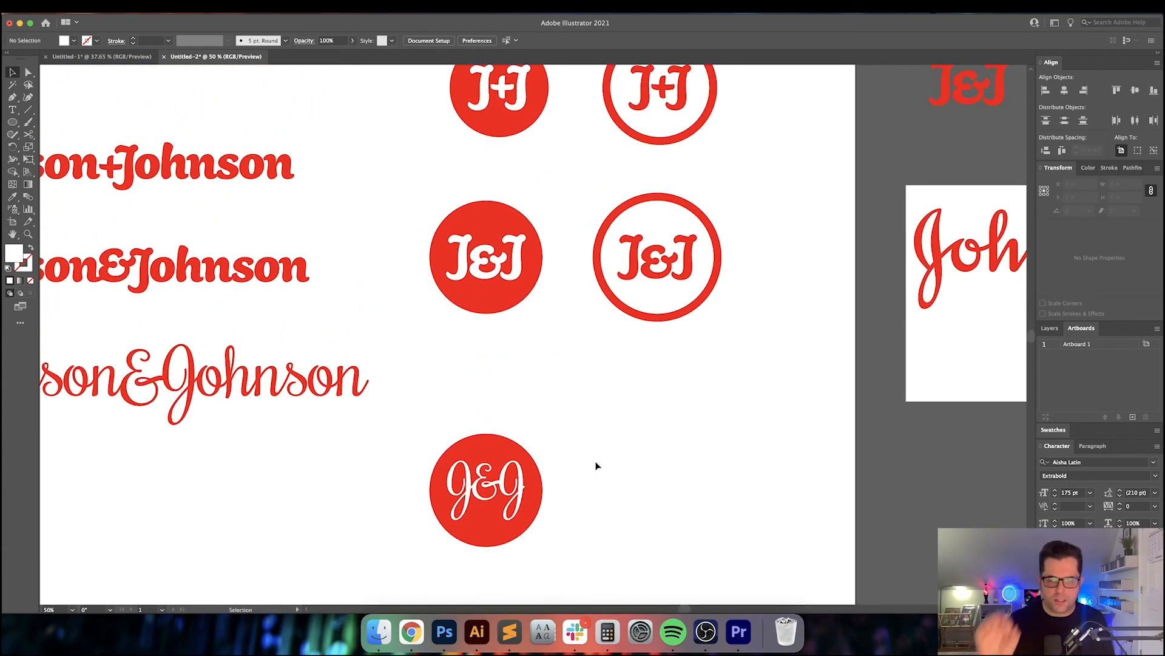
pyautogui.scroll(3, 438, 248)
pyautogui.hscroll(-2, 438, 247)
pyautogui.moveTo(445, 233); pyautogui.dragTo(622, 318)
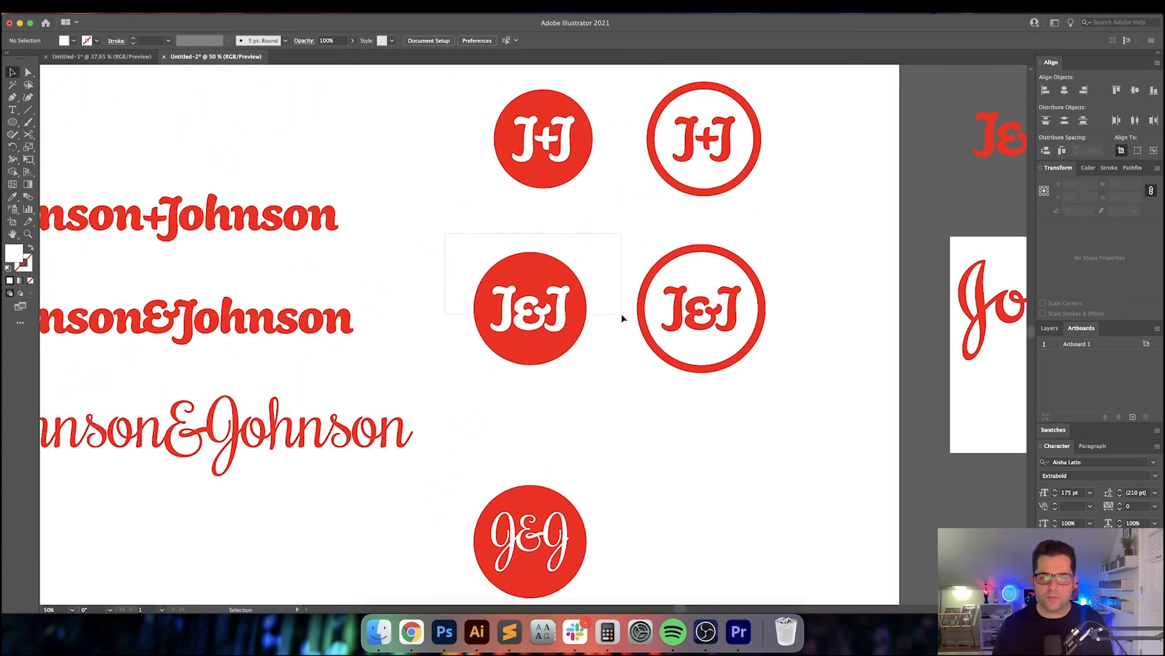
pyautogui.moveTo(777, 377); pyautogui.dragTo(777, 377)
pyautogui.click(750, 443)
pyautogui.moveTo(750, 445); pyautogui.dragTo(819, 293)
pyautogui.moveTo(740, 337); pyautogui.dragTo(850, 352)
pyautogui.scroll(-1, 486, 355)
pyautogui.moveTo(486, 355); pyautogui.dragTo(523, 373)
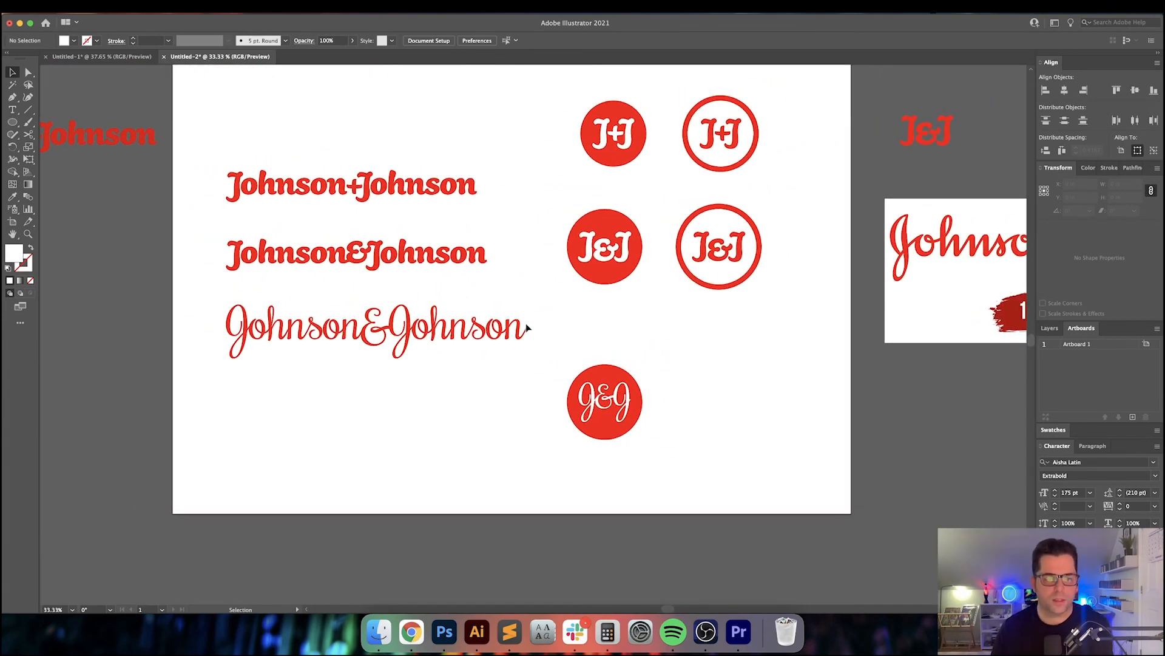
# Step: Move the script Johnson&Johnson wordmark straight down to sit beside the script J&J badge
pyautogui.moveTo(479, 286); pyautogui.dragTo(434, 322)
pyautogui.moveTo(550, 341); pyautogui.dragTo(490, 340)
pyautogui.moveTo(268, 344); pyautogui.dragTo(334, 333)
pyautogui.moveTo(403, 340); pyautogui.dragTo(403, 391)
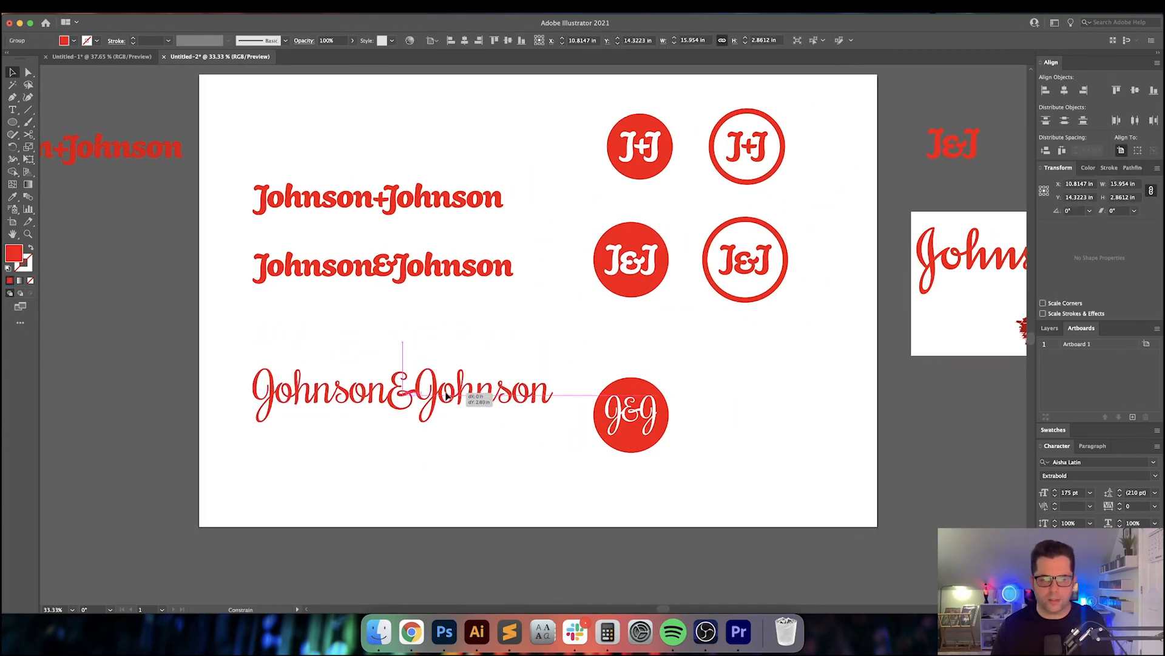
pyautogui.moveTo(516, 352); pyautogui.dragTo(475, 353)
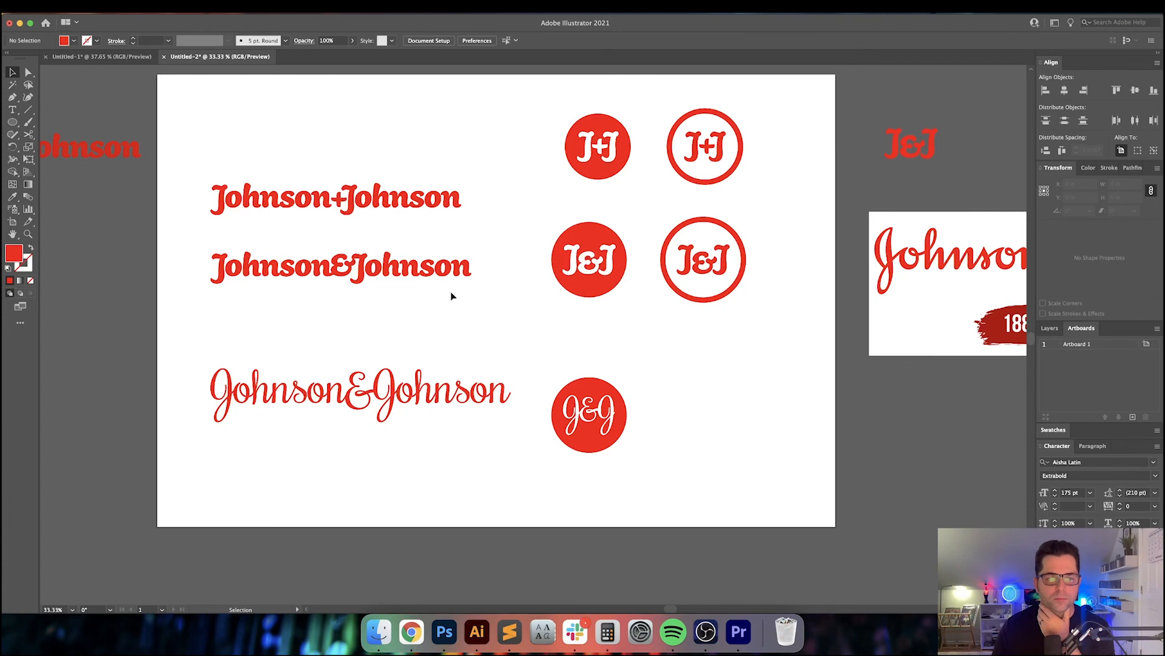
pyautogui.hscroll(3, 450, 296)
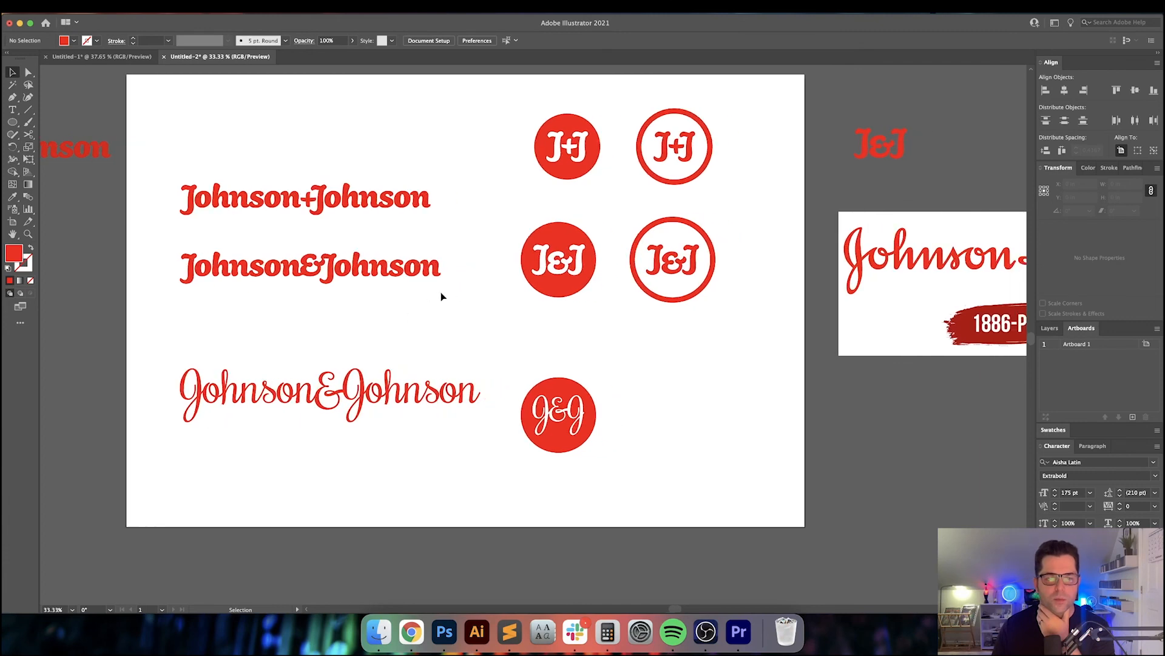
pyautogui.click(174, 252)
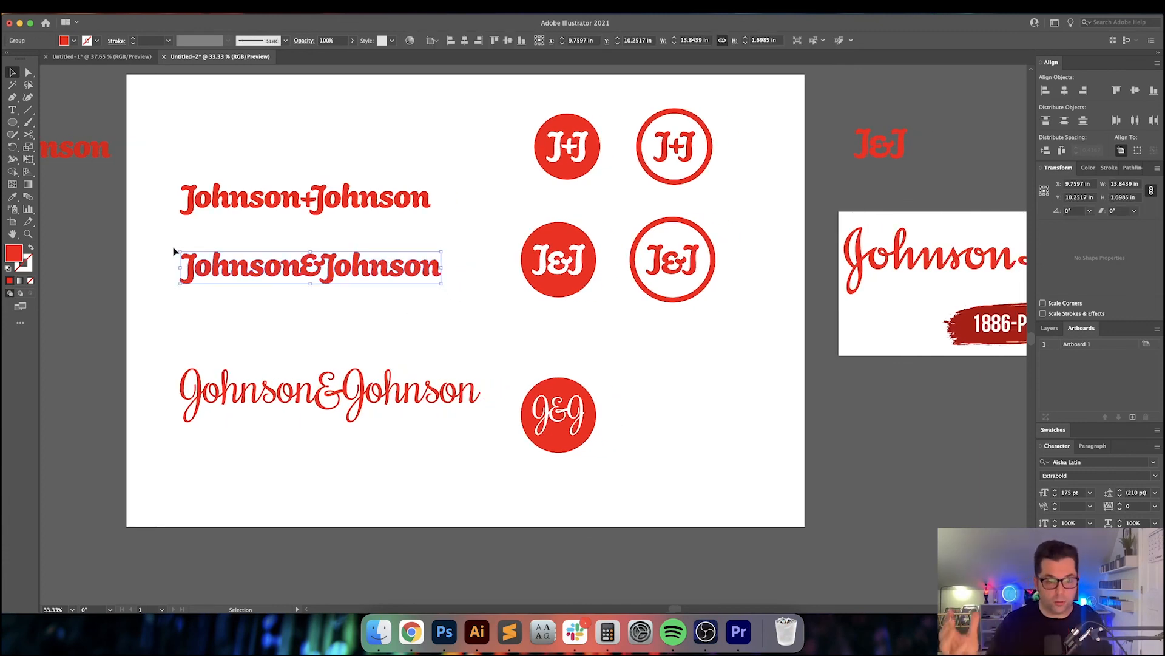
pyautogui.click(275, 247)
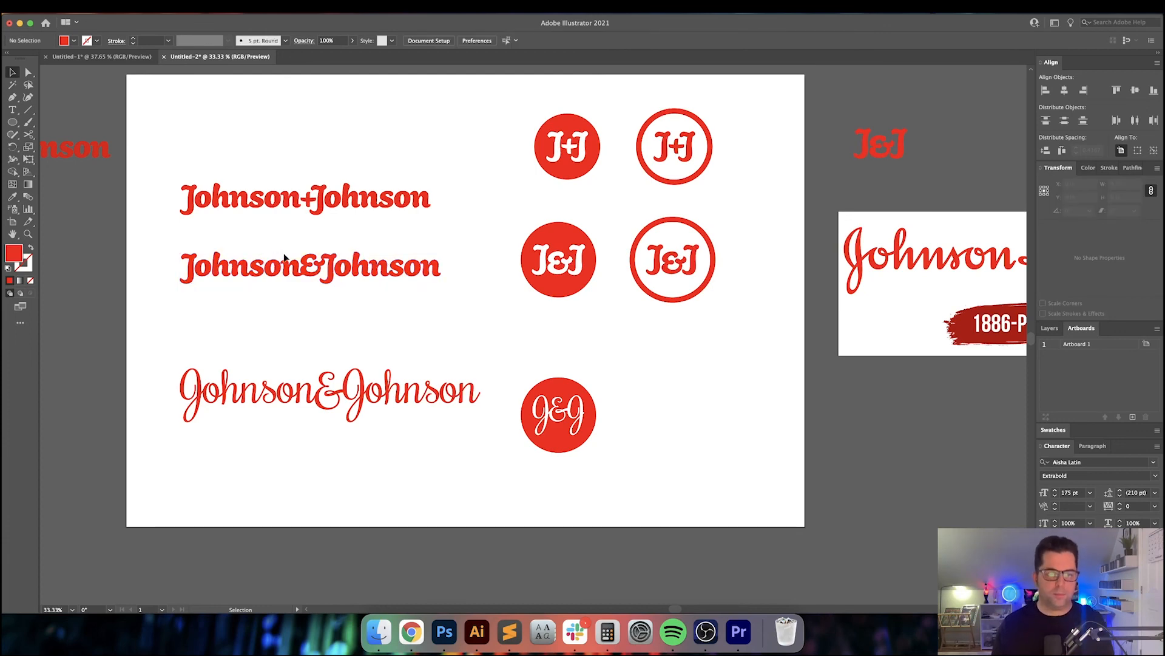
pyautogui.moveTo(276, 248); pyautogui.dragTo(450, 257)
pyautogui.click(488, 238)
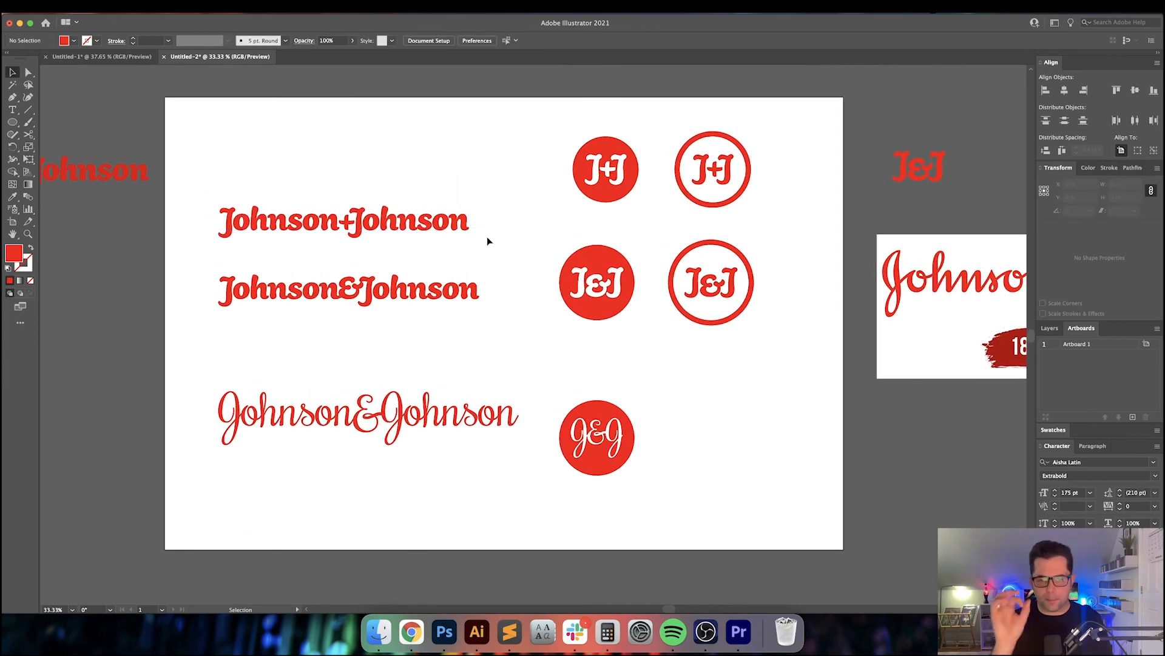
pyautogui.scroll(3, 521, 281)
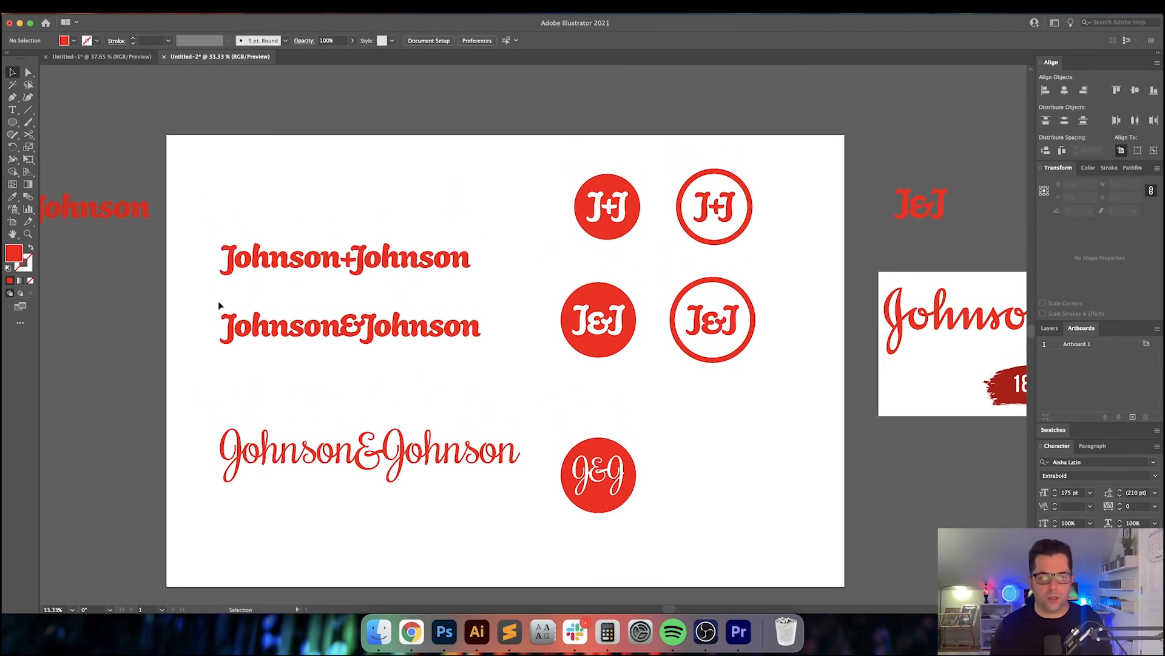
# Step: Move the bold Johnson&Johnson wordmark and its two J&J badges straight down, closer to the script version
pyautogui.moveTo(217, 301); pyautogui.dragTo(758, 388)
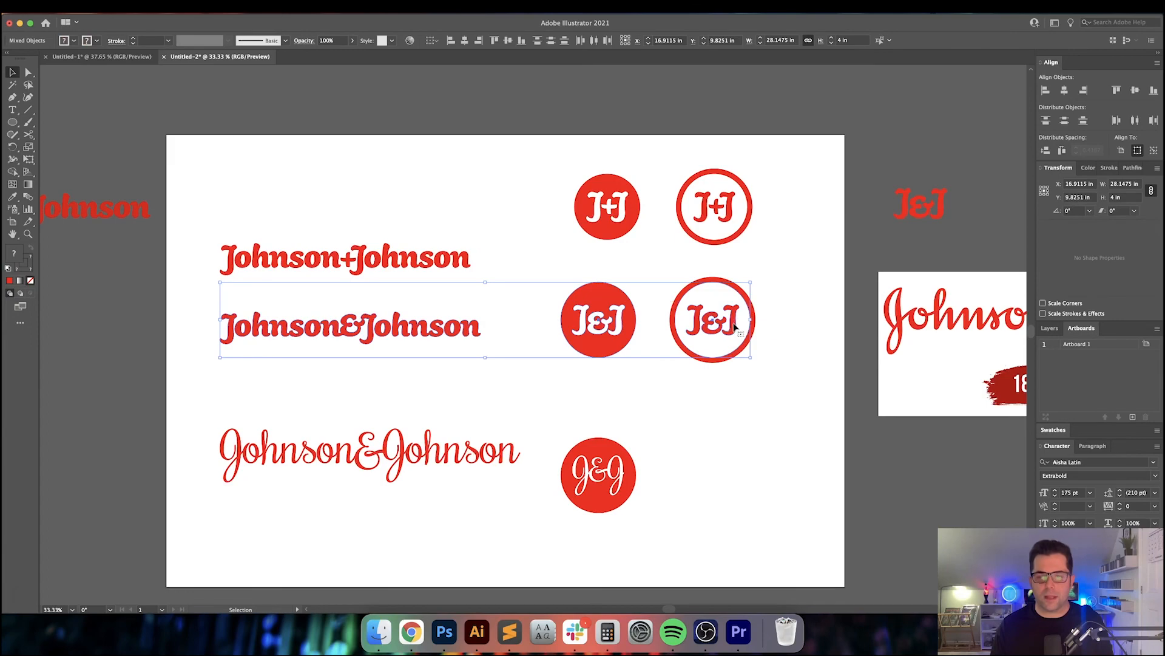
pyautogui.moveTo(735, 328); pyautogui.dragTo(757, 382)
pyautogui.click(530, 335)
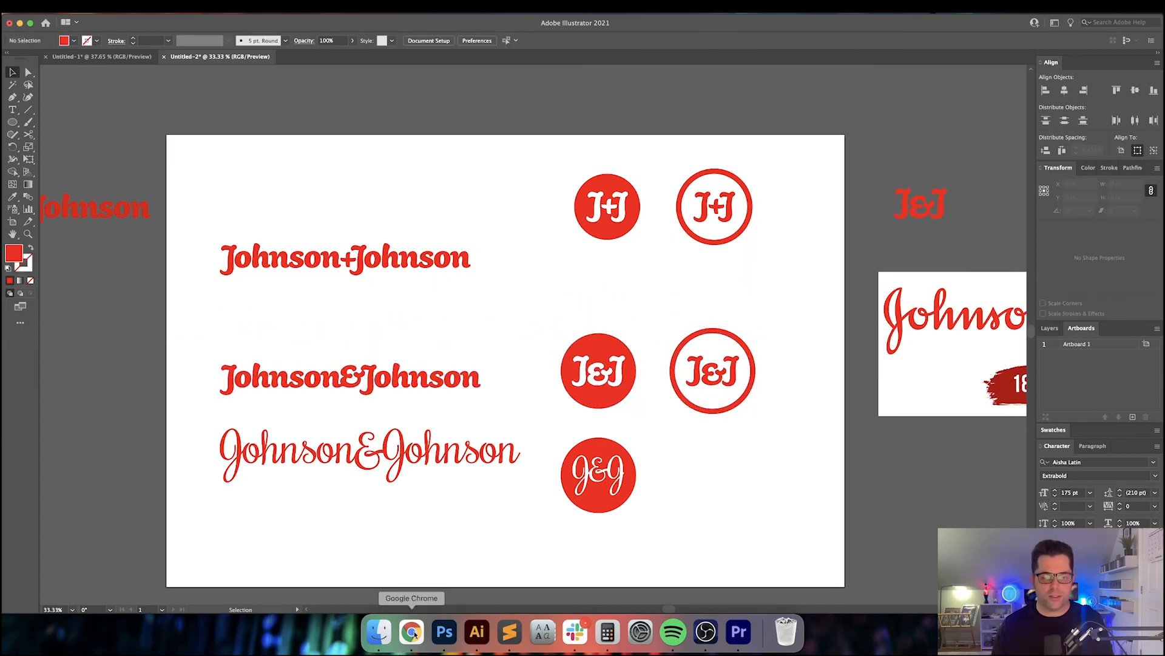
# Step: Switch to Chrome to check the Google timer, and return to Illustrator
pyautogui.click(413, 633)
pyautogui.click(716, 26)
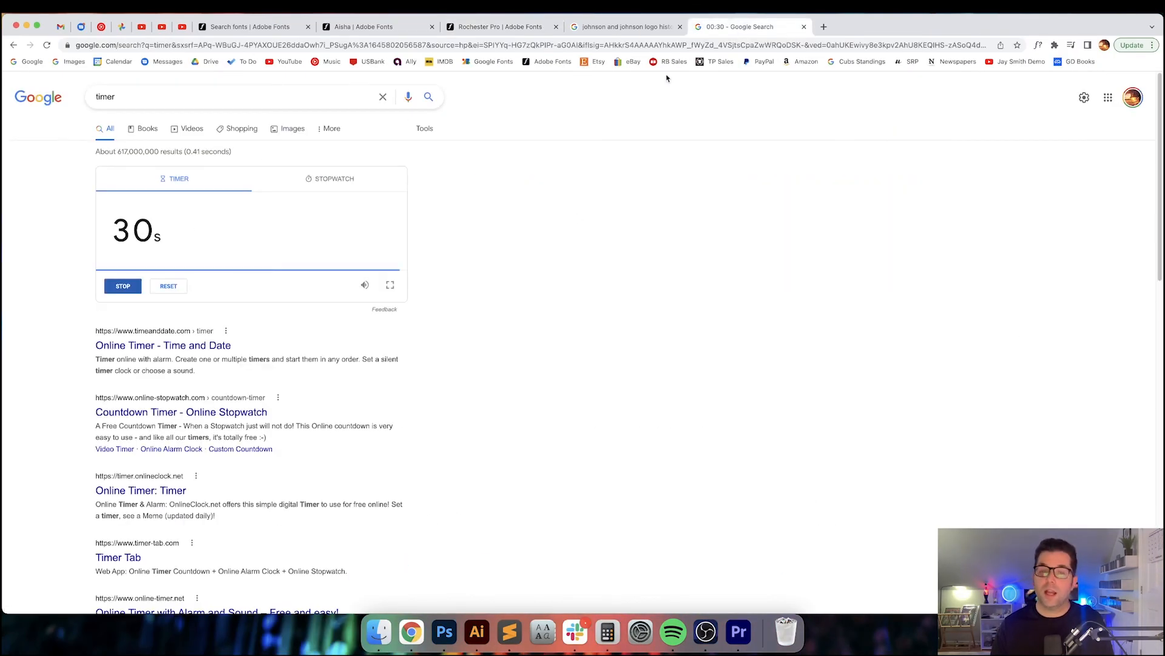
pyautogui.click(478, 643)
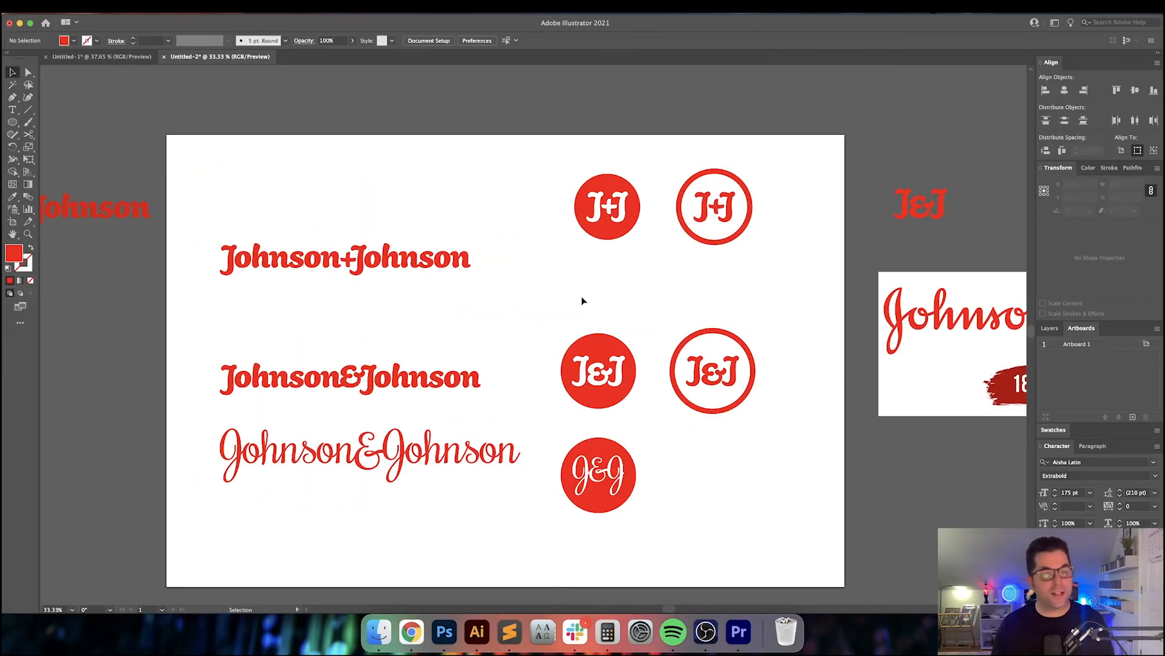
# Step: Clear the bold and script Johnson&Johnson wordmarks and all their J&J badges off the artboard
pyautogui.scroll(1, 581, 300)
pyautogui.scroll(2, 585, 307)
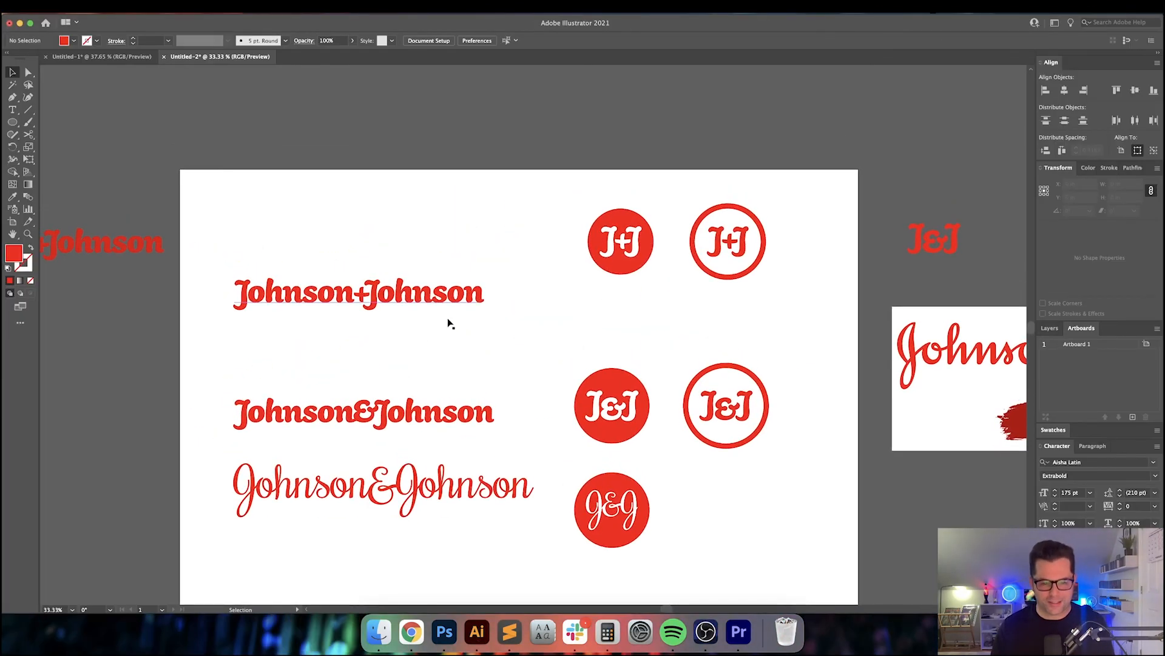
pyautogui.scroll(-5, 452, 310)
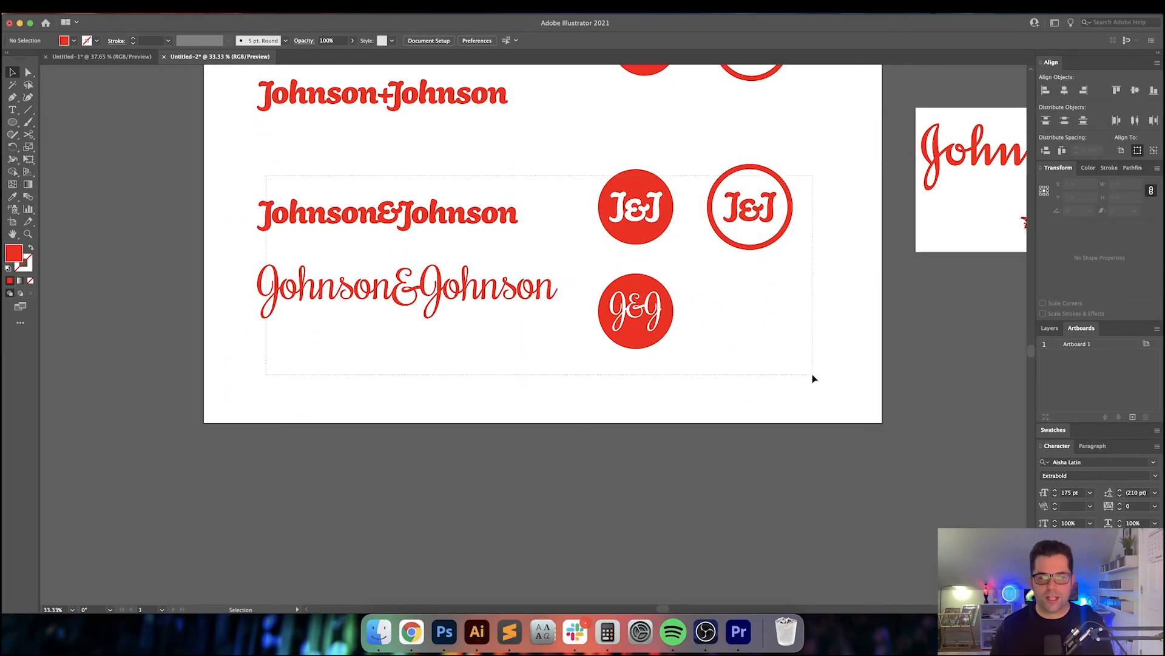
pyautogui.moveTo(813, 378); pyautogui.dragTo(812, 376)
pyautogui.scroll(-6, 780, 390)
pyautogui.hscroll(8, 781, 391)
pyautogui.moveTo(352, 114); pyautogui.dragTo(669, 480)
pyautogui.click(446, 246)
pyautogui.moveTo(440, 239); pyautogui.dragTo(679, 585)
pyautogui.scroll(2, 509, 379)
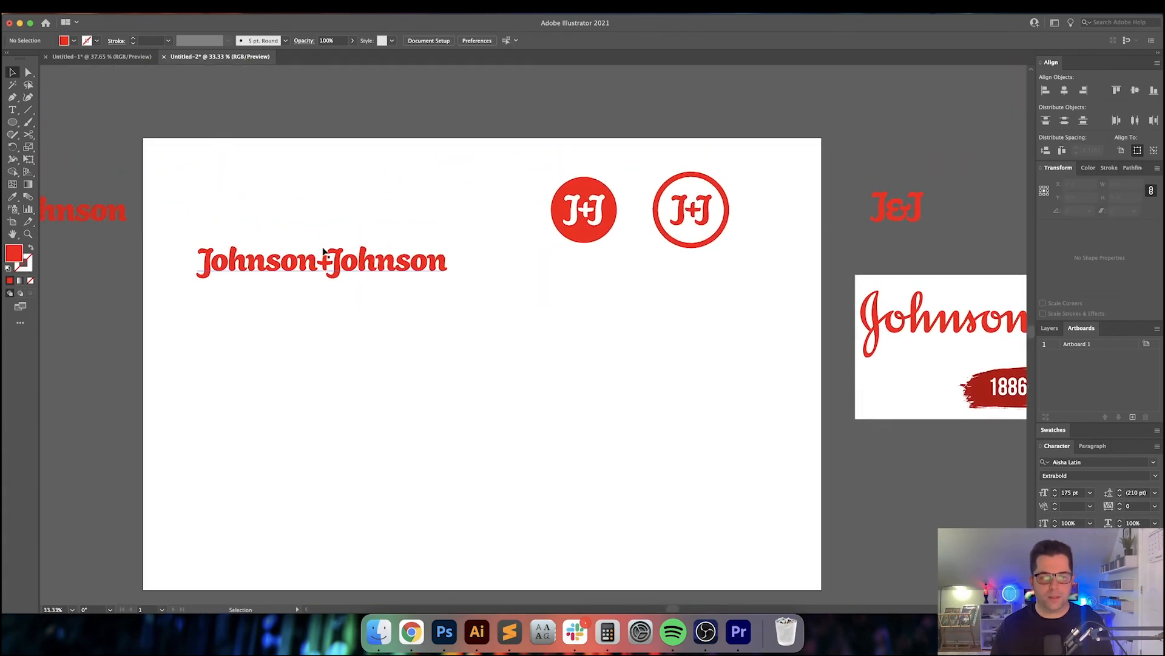
# Step: Convert the Johnson+Johnson wordmark text on the artboard to outlines and clear the selection
pyautogui.click(362, 271)
pyautogui.hscroll(-8, 362, 271)
pyautogui.scroll(1, 362, 271)
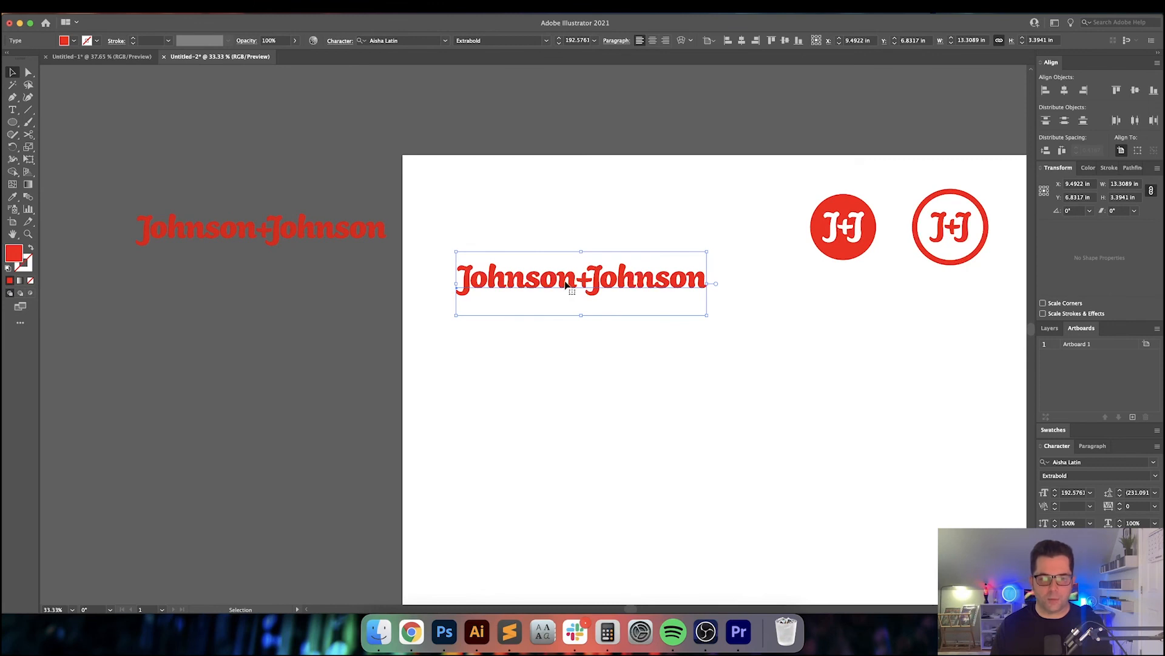
pyautogui.click(373, 233)
pyautogui.click(512, 276)
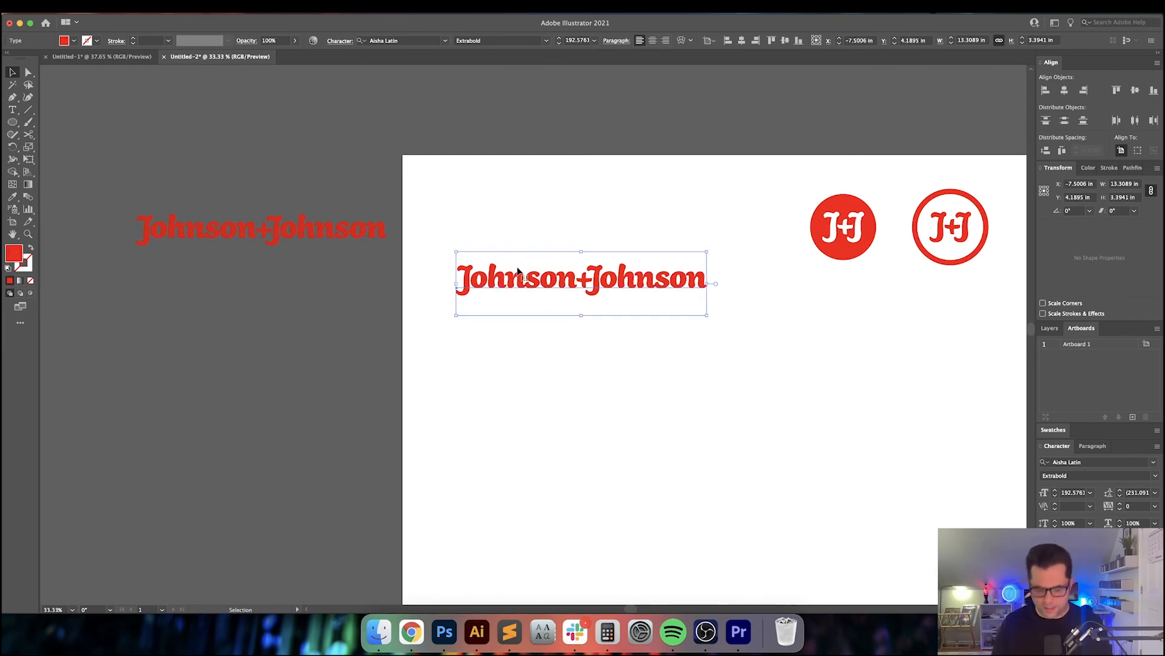
pyautogui.press('super+shift+o')
pyautogui.hscroll(5, 416, 281)
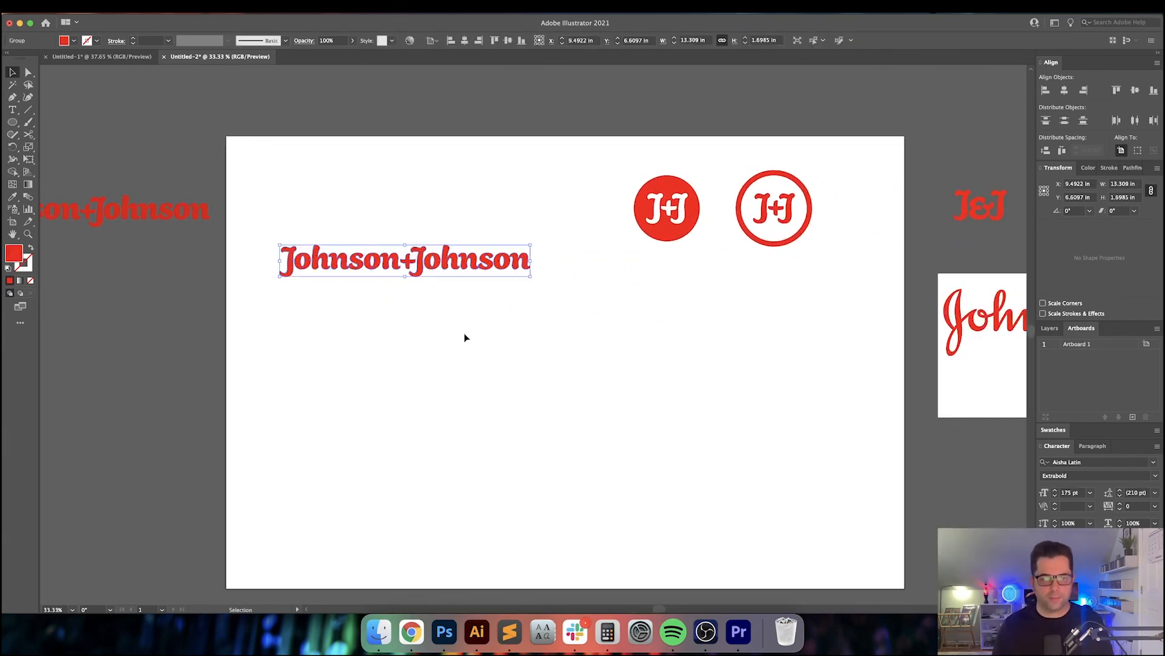
pyautogui.click(571, 320)
pyautogui.moveTo(571, 320); pyautogui.dragTo(545, 318)
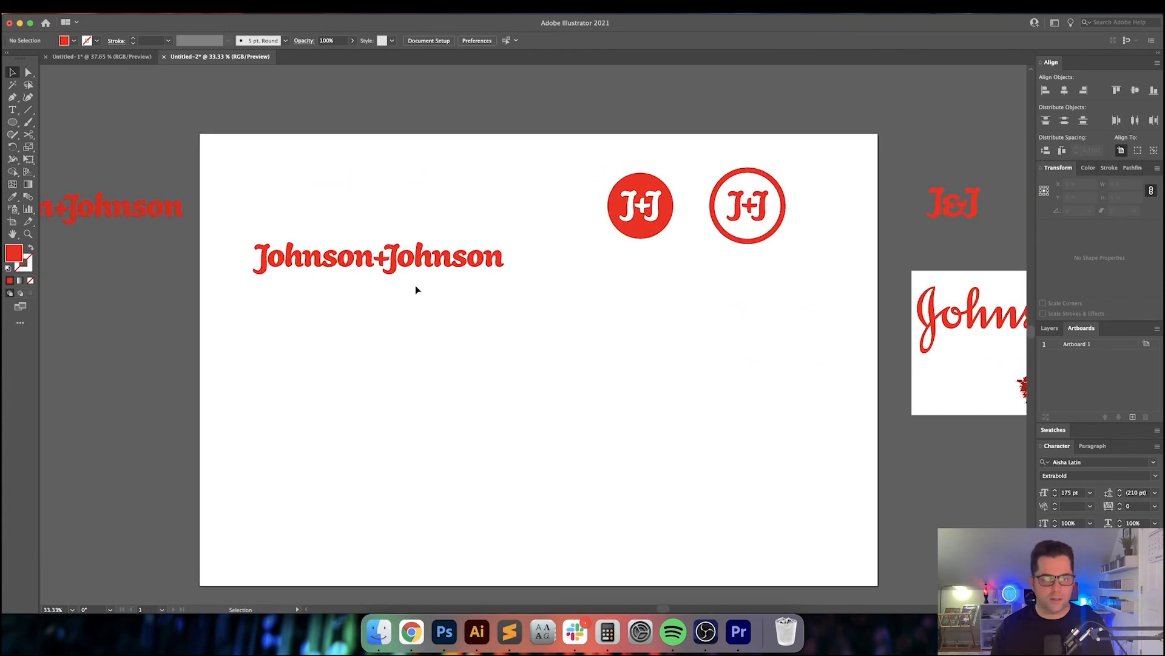
# Step: Center the outlined Johnson+Johnson wordmark horizontally and vertically on the artboard
pyautogui.moveTo(414, 261); pyautogui.dragTo(588, 346)
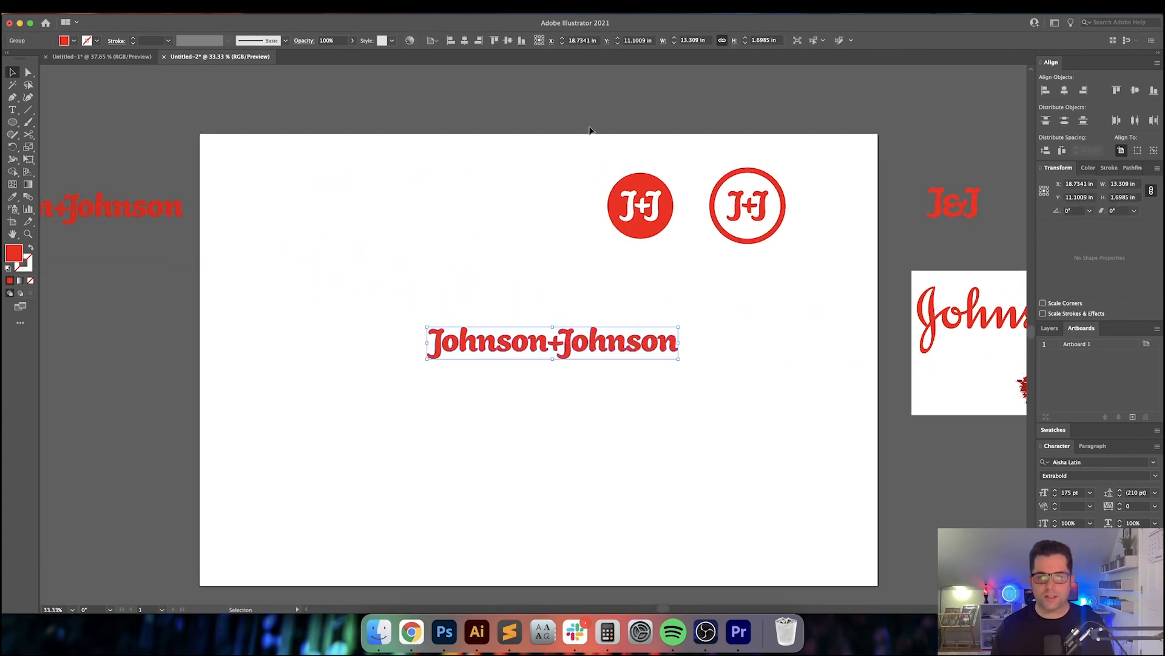
pyautogui.click(465, 40)
pyautogui.click(508, 40)
pyautogui.click(513, 229)
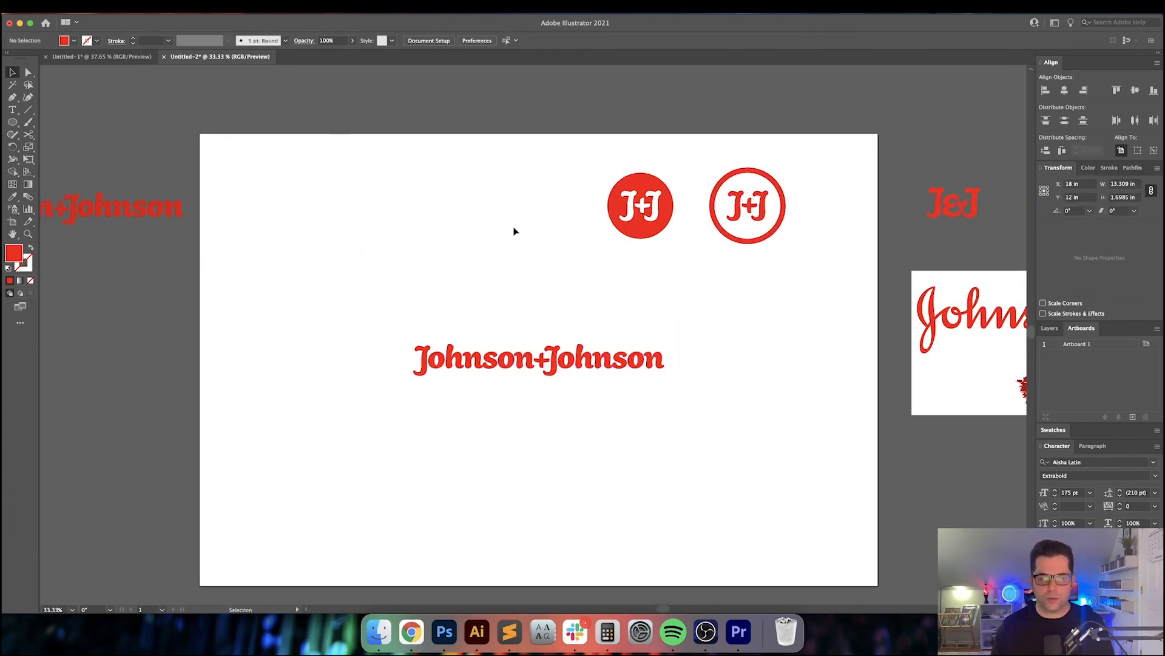
# Step: Place the solid and the ring-style J+J badges side by side beneath the centered Johnson+Johnson wordmark
pyautogui.scroll(-1, 515, 194)
pyautogui.moveTo(629, 236); pyautogui.dragTo(489, 436)
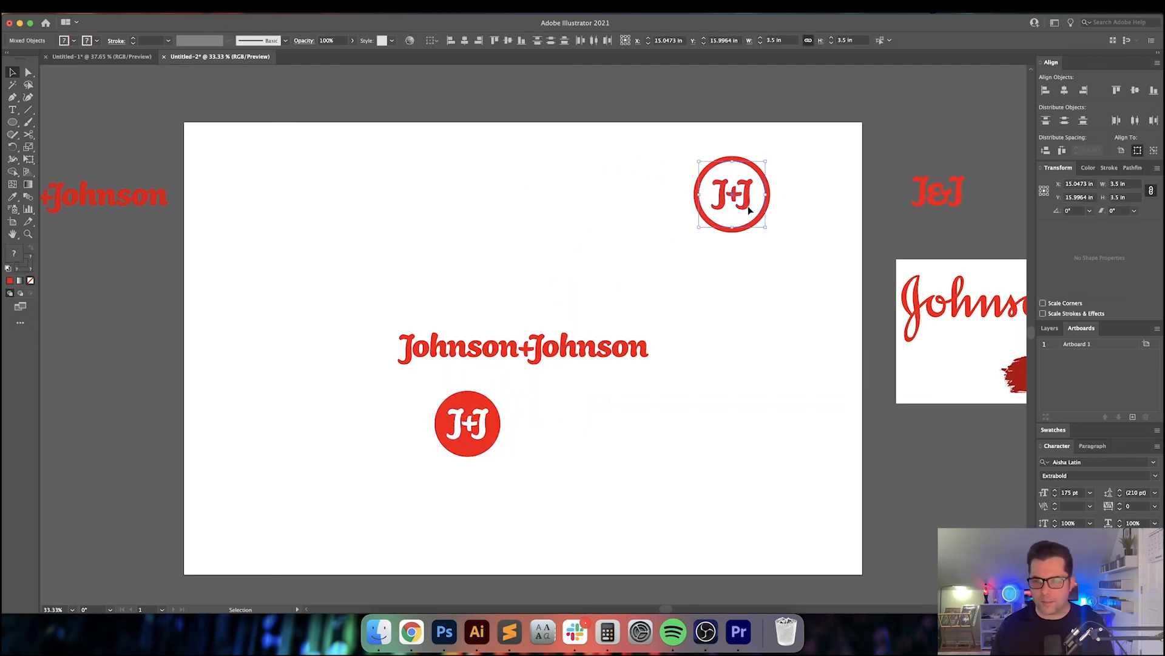
pyautogui.moveTo(743, 203); pyautogui.dragTo(651, 424)
pyautogui.click(616, 434)
pyautogui.scroll(1, 617, 435)
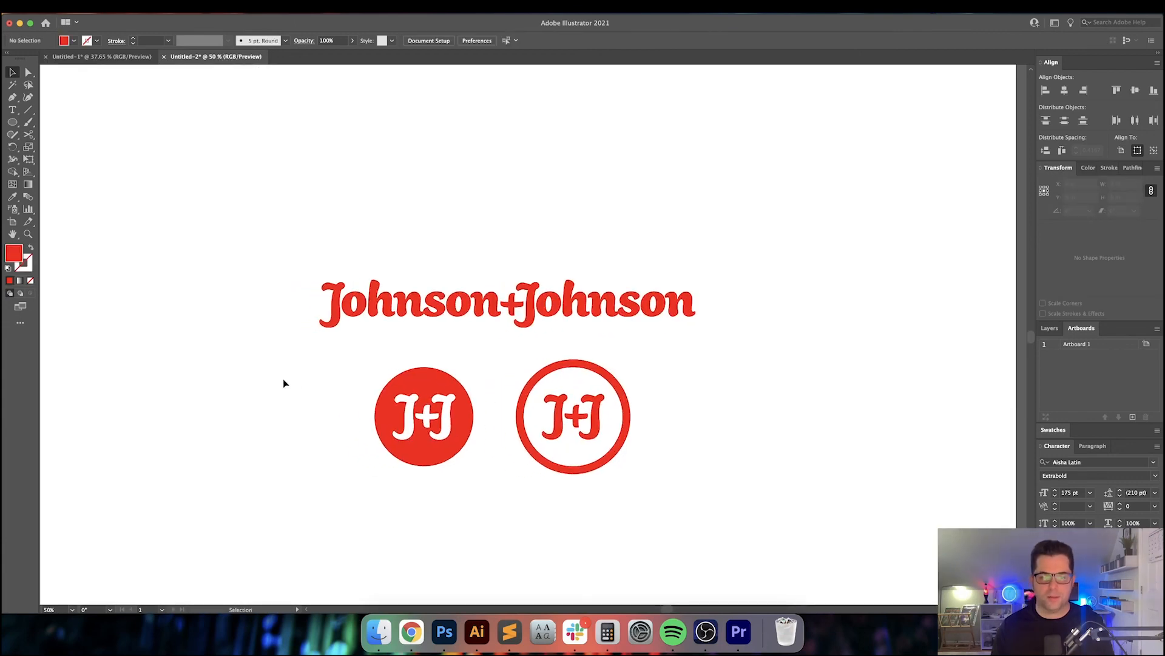
# Step: Close the Google timer tab in Chrome and switch back to Illustrator
pyautogui.click(411, 631)
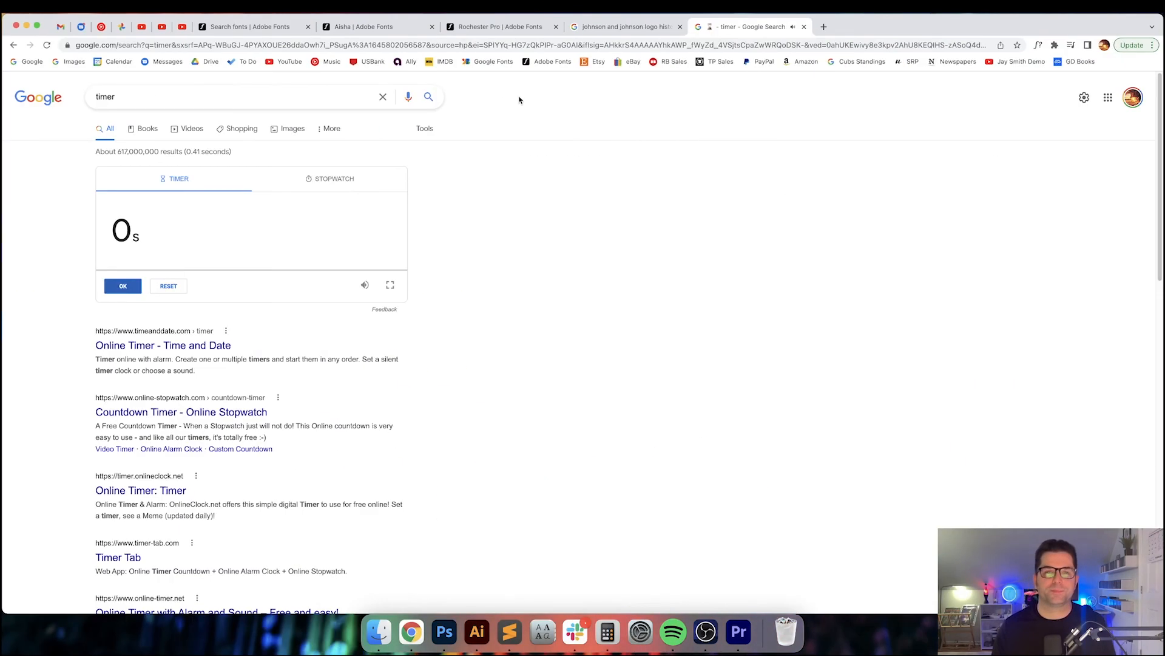
pyautogui.click(802, 27)
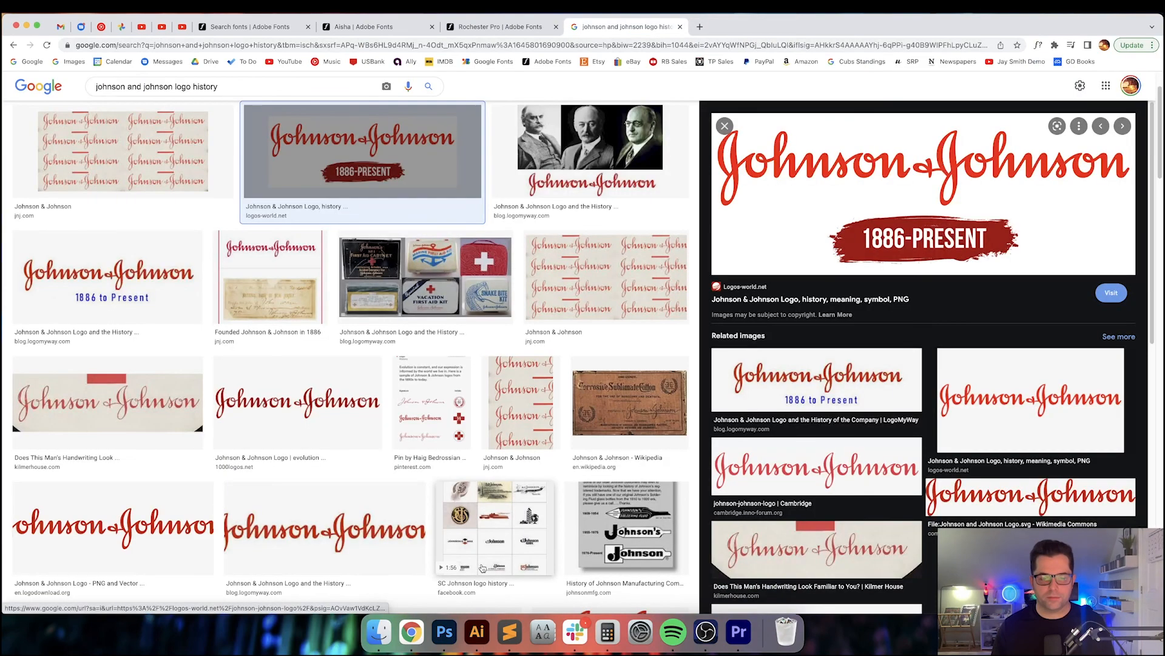
pyautogui.press('super+Tab')
pyautogui.moveTo(424, 268); pyautogui.dragTo(426, 244)
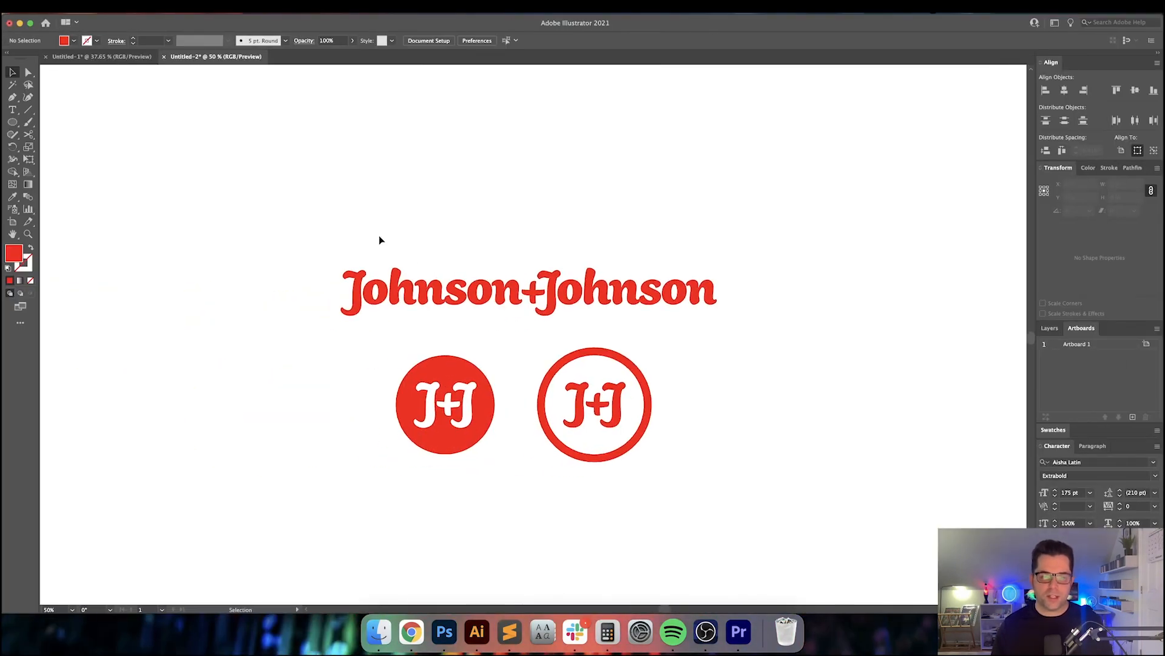